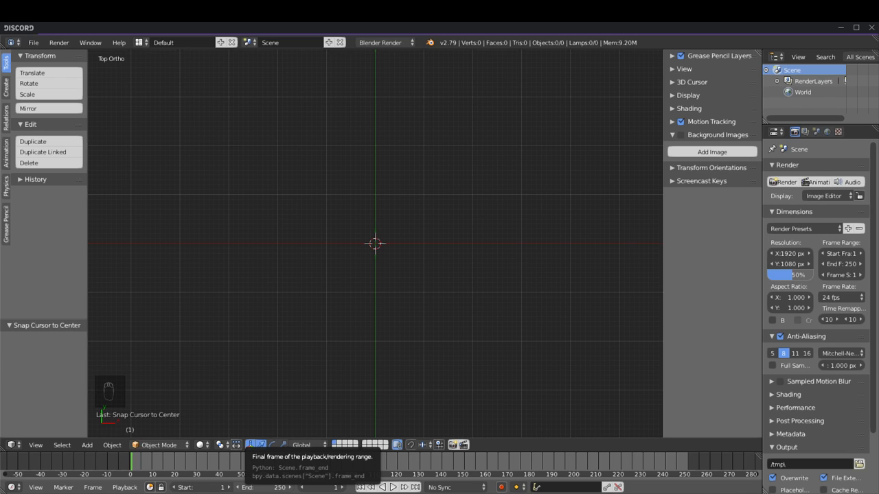
Step: Place the 3D cursor off the origin and snap it back to the scene's centre
left_click(450, 232)
left_click(376, 244)
key("shift+s")
left_click(486, 316)
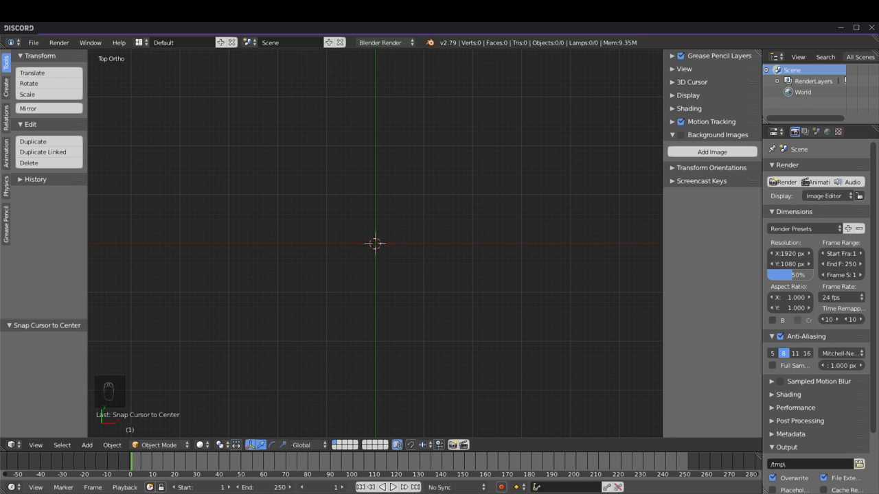
Step: Add an empty background image slot and snap the 3D cursor to the scene's centre
left_click(538, 283)
left_click(673, 135)
left_click(672, 135)
left_click(699, 152)
key("shift+s")
left_click(391, 346)
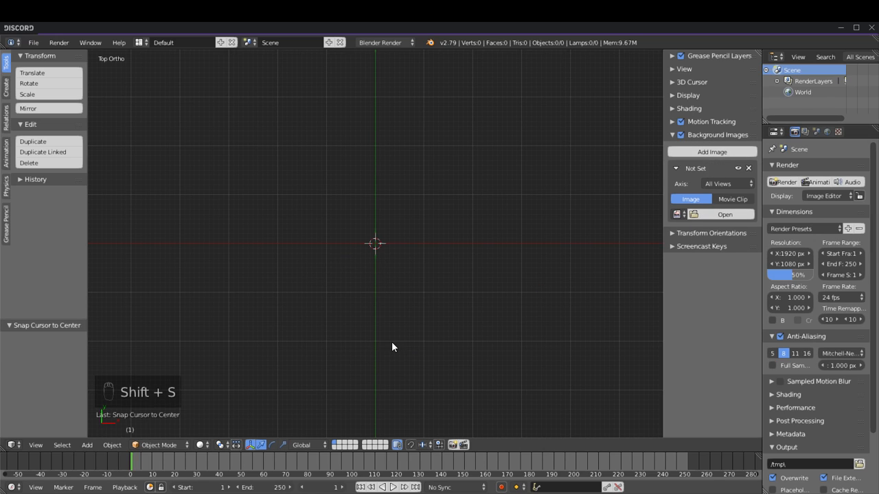
Step: Load image0.png.jpg from the Downloads folder as the background image
left_click(715, 216)
left_click(42, 244)
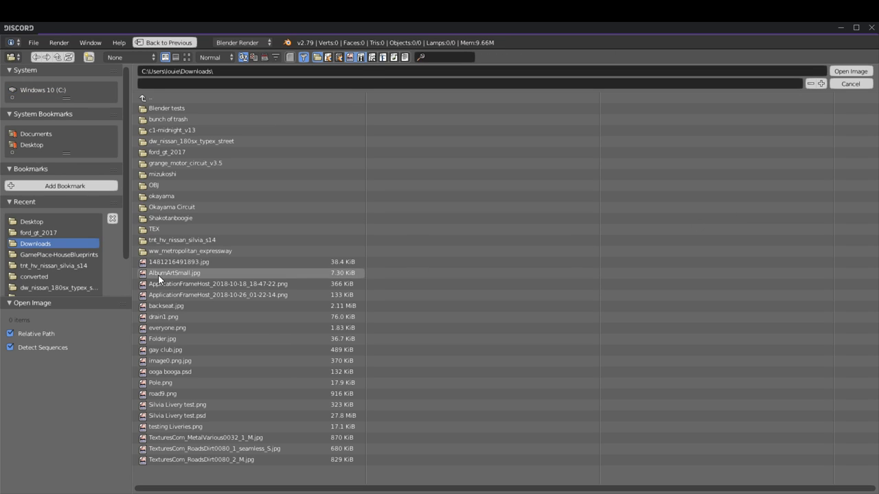
double_click(178, 359)
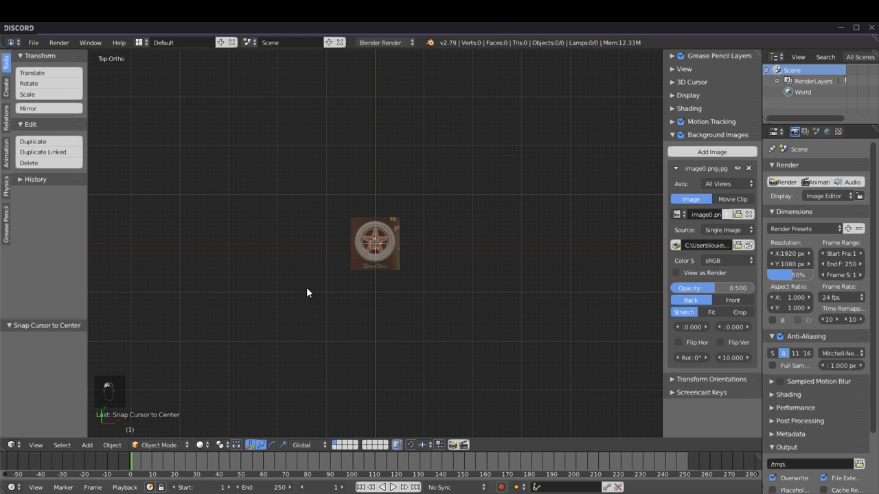
Step: Centre the wheel photo on the origin by setting the background image offset to X 0 and Y about -0.310
scroll(377, 257, "up", 8)
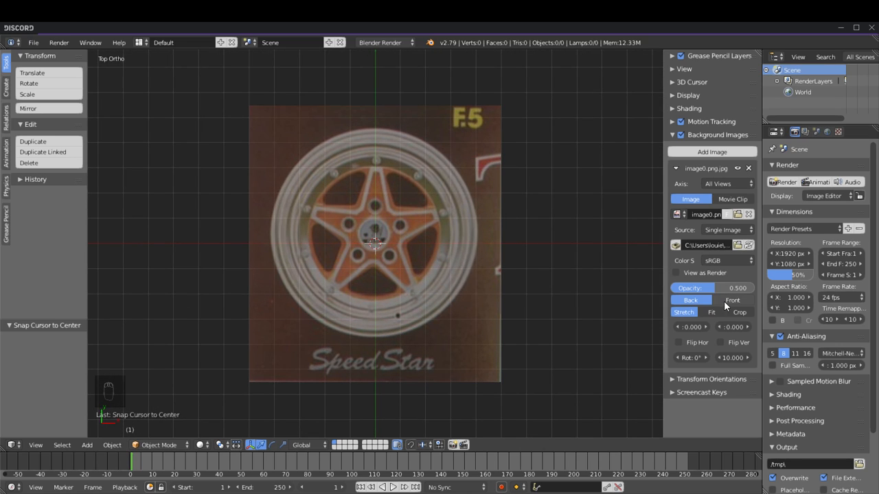
left_click_drag(693, 327, 685, 329)
left_click(699, 329)
type("0")
key("Return")
left_click_drag(732, 329, 692, 329)
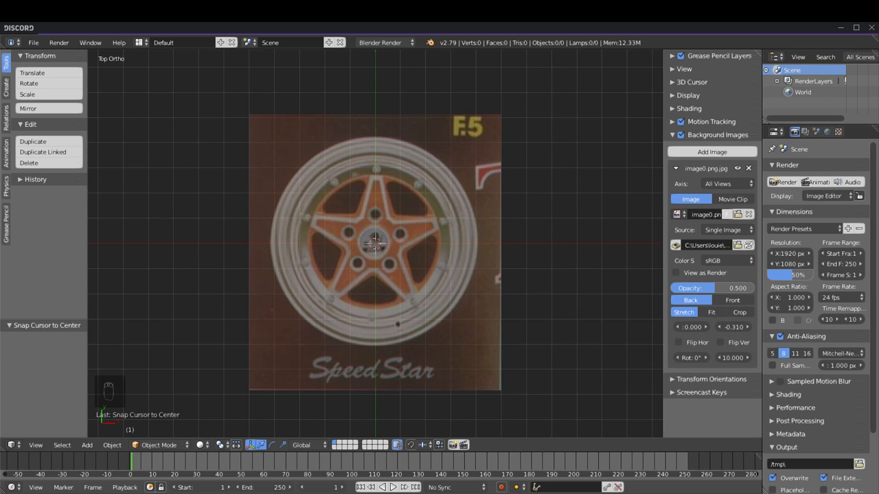
left_click(126, 155)
left_click(6, 88)
left_click(49, 106)
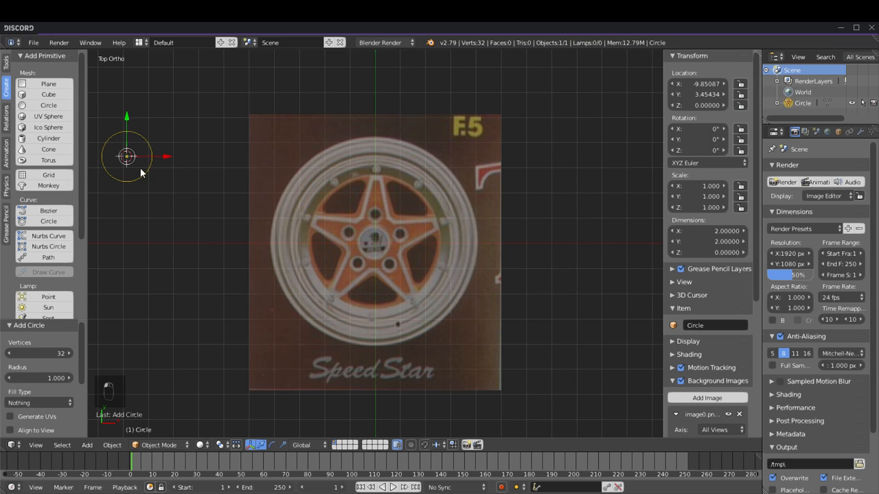
key("Delete")
left_click(467, 260)
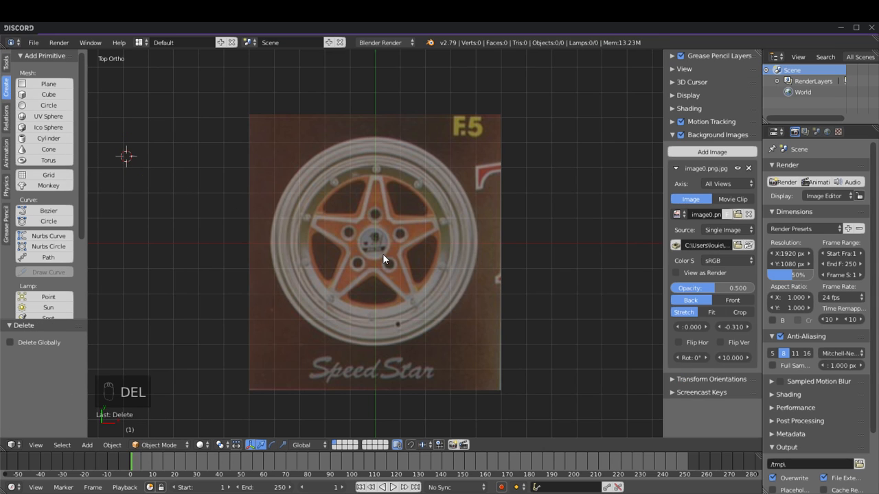
key("shift+s")
left_click(382, 256)
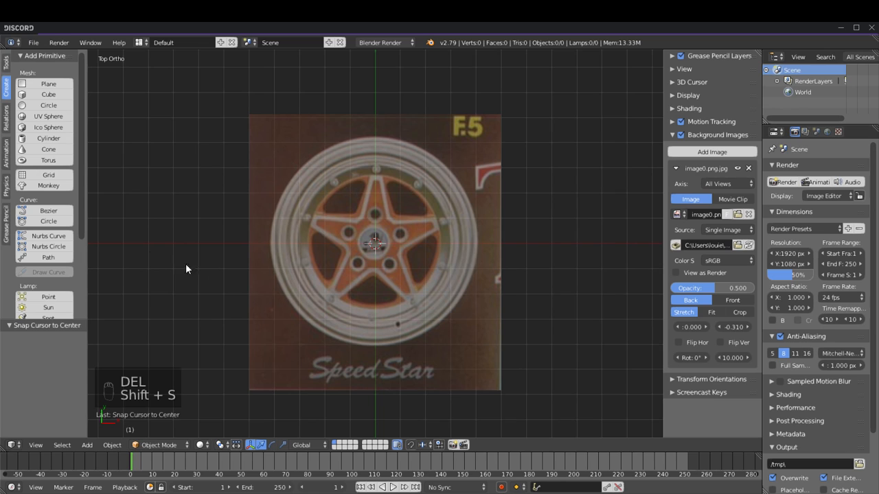
Step: Add a mesh circle at the scene's centre over the wheel photo
left_click(48, 105)
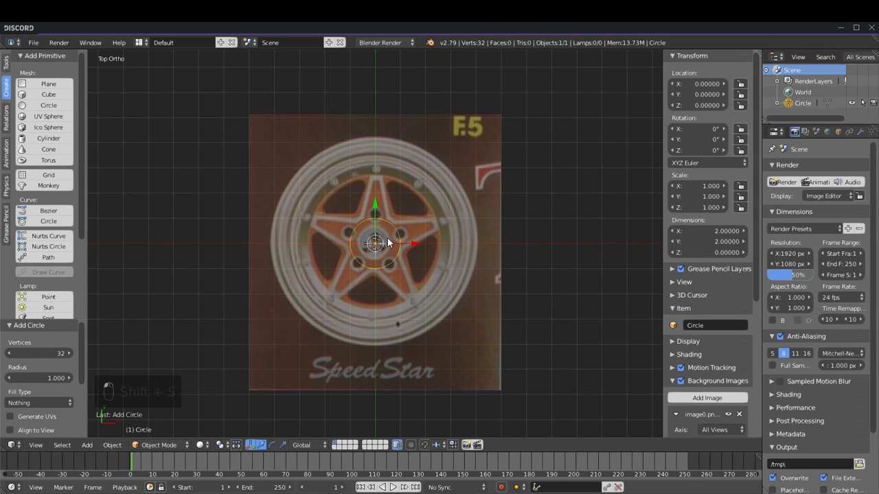
scroll(344, 245, "up", 4)
scroll(344, 243, "down", 1)
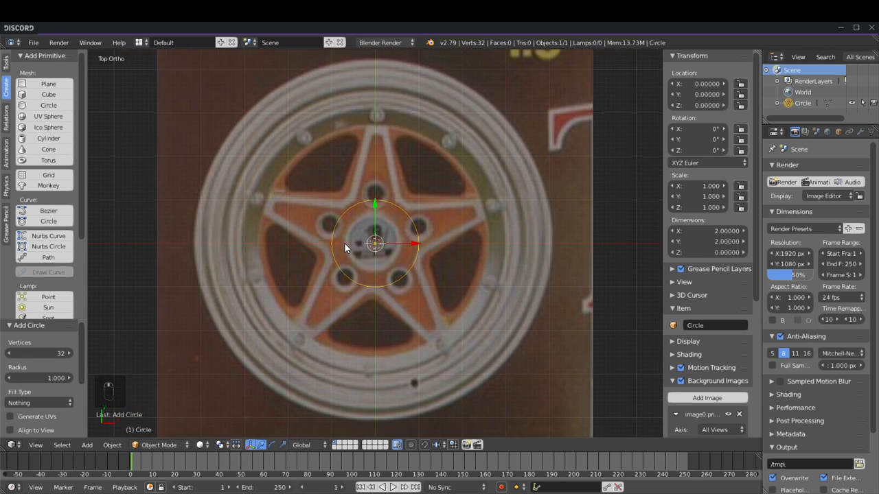
scroll(340, 246, "down", 1)
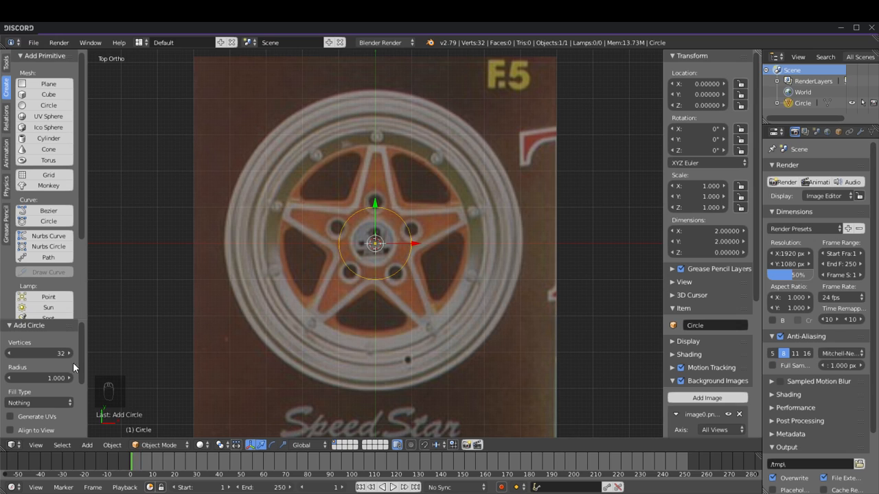
Step: Try vertex counts of 18, 25, 23 and 22 for the new circle against the wheel photo
mouse_move(56, 355)
left_mouse_down()
mouse_move(33, 355)
mouse_move(41, 353)
left_mouse_up()
left_click(56, 353)
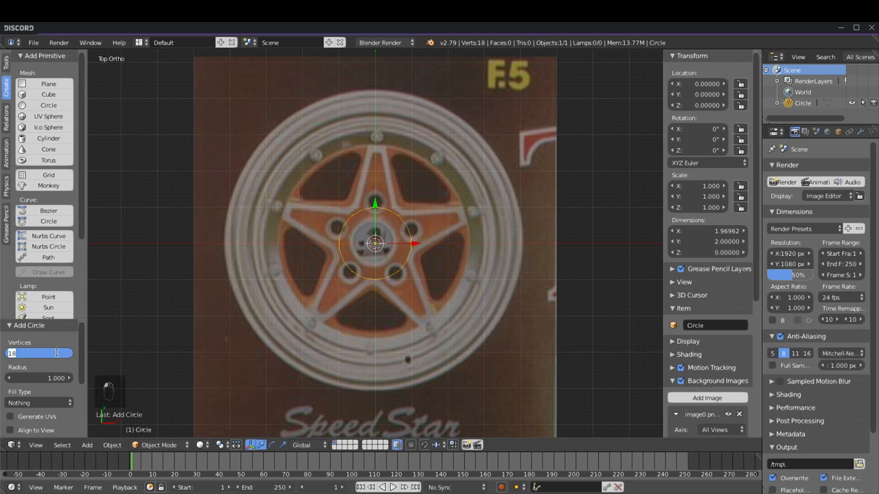
type("25")
key("Return")
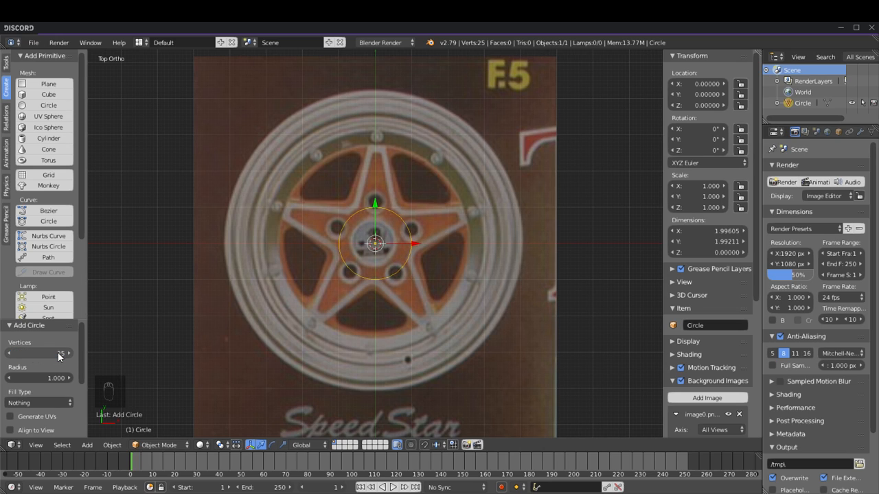
scroll(315, 225, "up", 6)
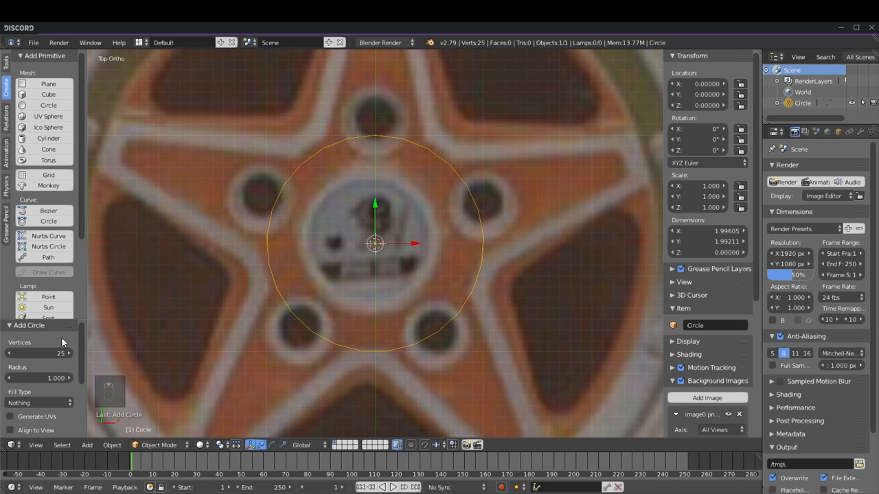
left_click(33, 353)
type("23")
key("Return")
left_click(34, 352)
type("22")
key("Return")
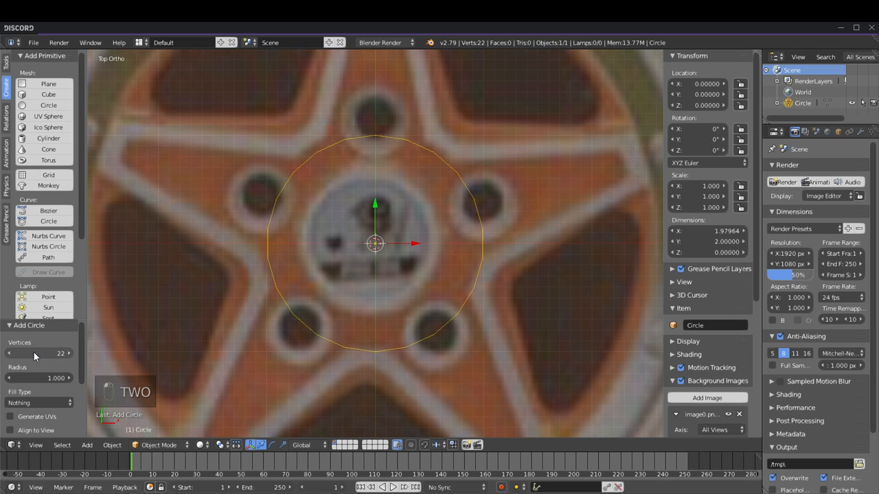
scroll(389, 285, "down", 5)
scroll(389, 286, "up", 3)
scroll(389, 286, "down", 2)
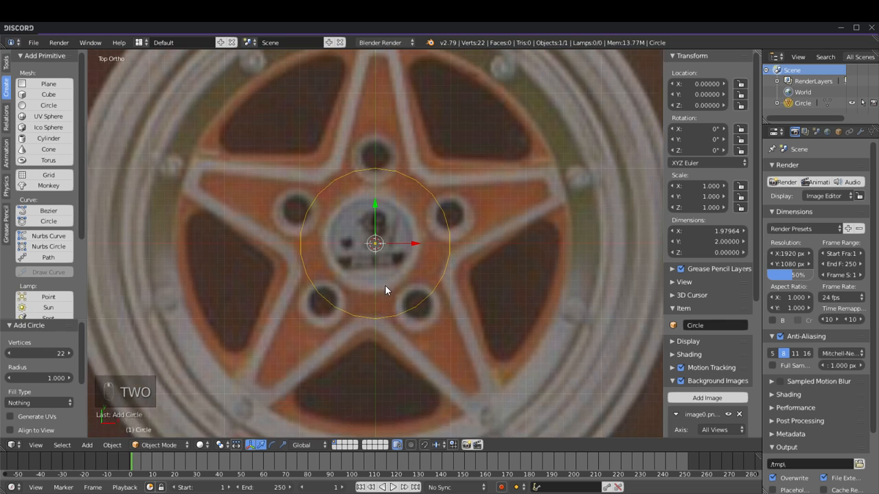
Step: Set the circle's vertex count to 23
left_click(55, 352)
type("23")
key("Return")
scroll(330, 256, "up", 2)
scroll(334, 263, "down", 3)
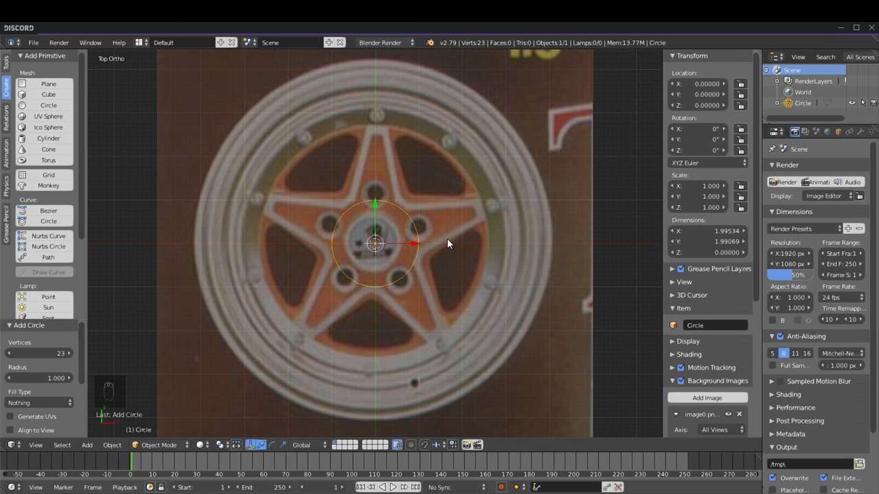
Step: Scale the circle's vertices in Edit Mode by about 4.2 to match the wheel's outer rim
key("Tab")
key("s")
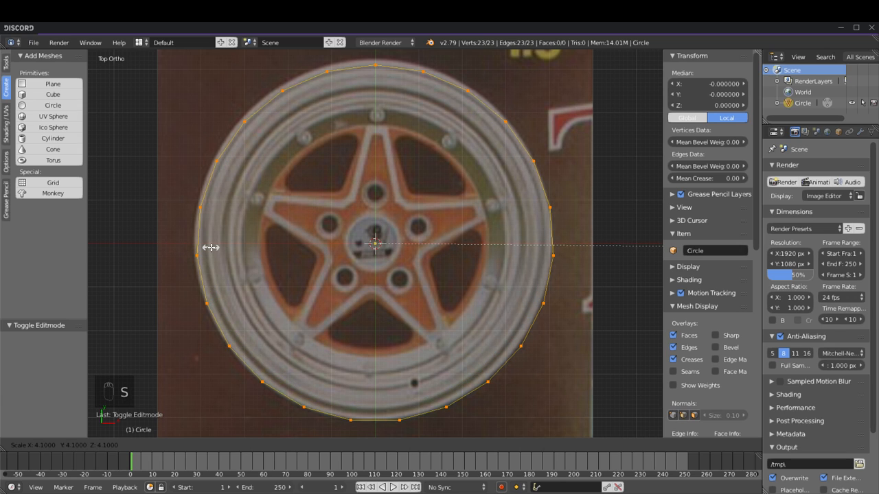
left_click(224, 247)
scroll(270, 249, "down", 1)
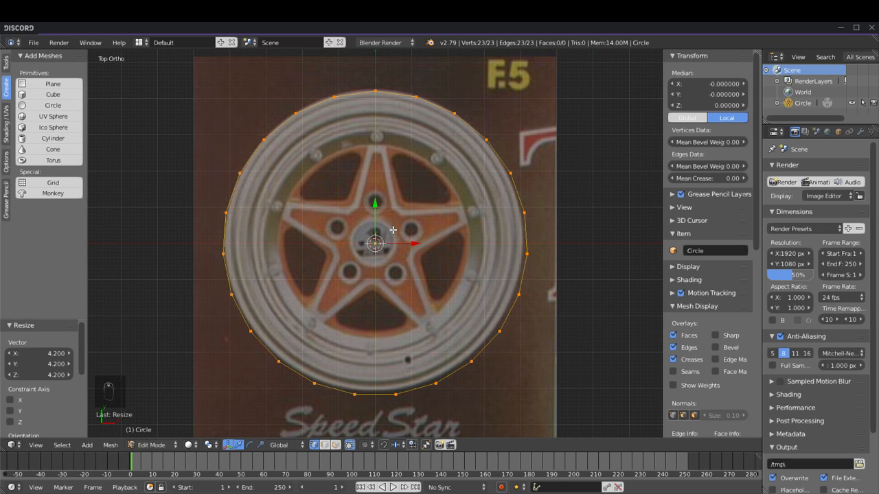
Step: Move the circle's vertices to about X -0.061, Y 0.070 and rescale them slightly to fit the rim
middle_click_drag(387, 233, 386, 255, "shift")
left_click_drag(375, 230, 376, 228)
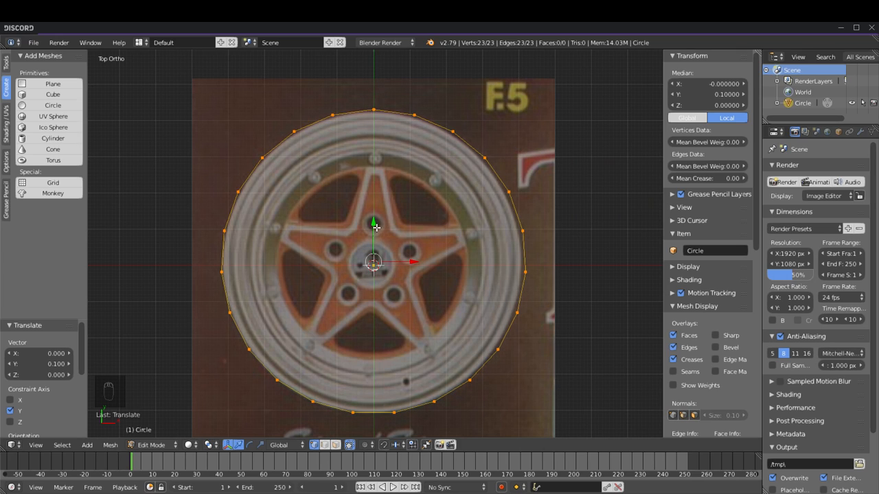
left_click_drag(401, 264, 396, 262)
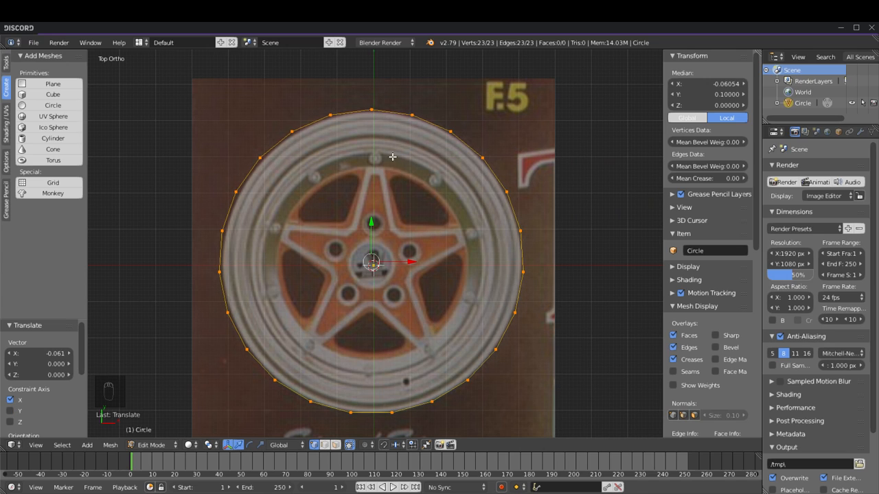
key("s")
left_click(409, 92)
left_click_drag(372, 222, 371, 223)
Step: Fill the circle with a face in wireframe display and inset that face by about 0.239
key("z")
key("f")
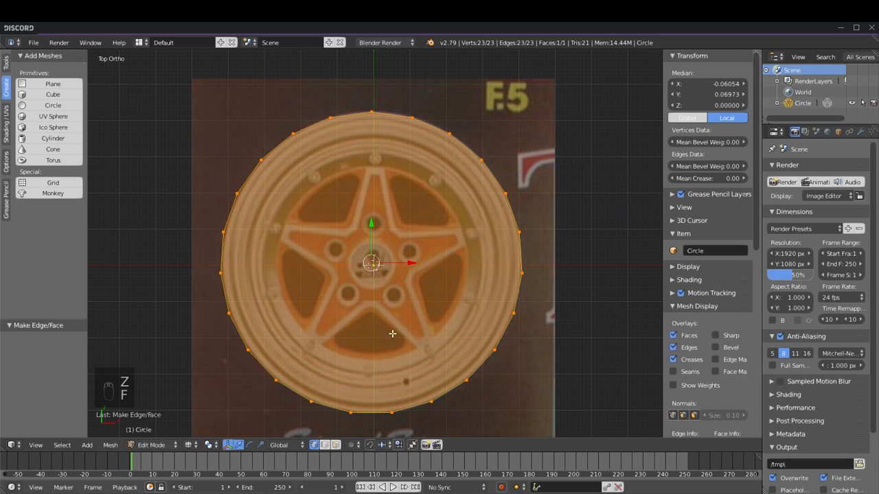
key("i")
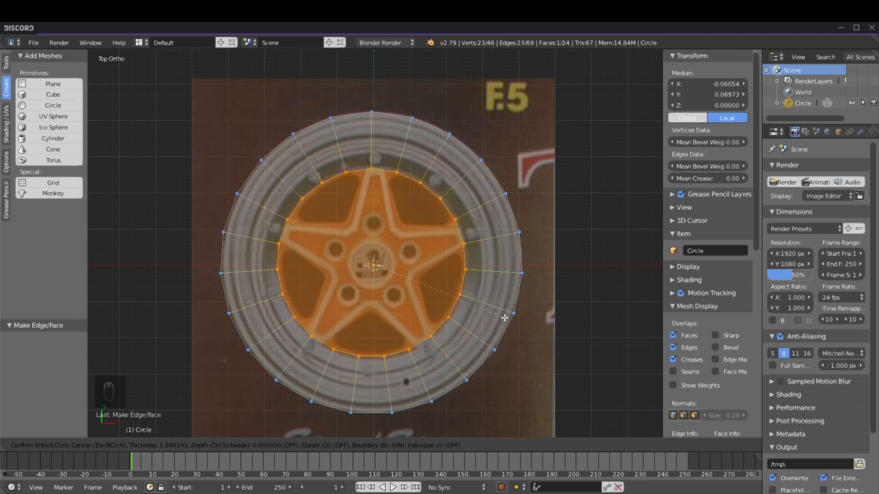
left_click(554, 316)
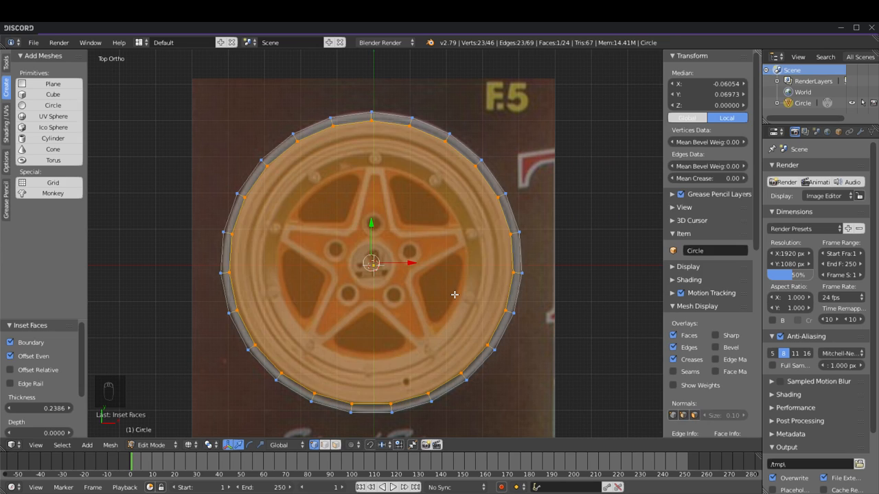
Step: Examine the inset disc in Object Mode, in different shading modes and from a tilted view
key("Tab")
scroll(454, 294, "down", 3)
key("z")
key("z")
key("z")
key("z")
key("z")
scroll(418, 281, "up", 2)
key("Tab")
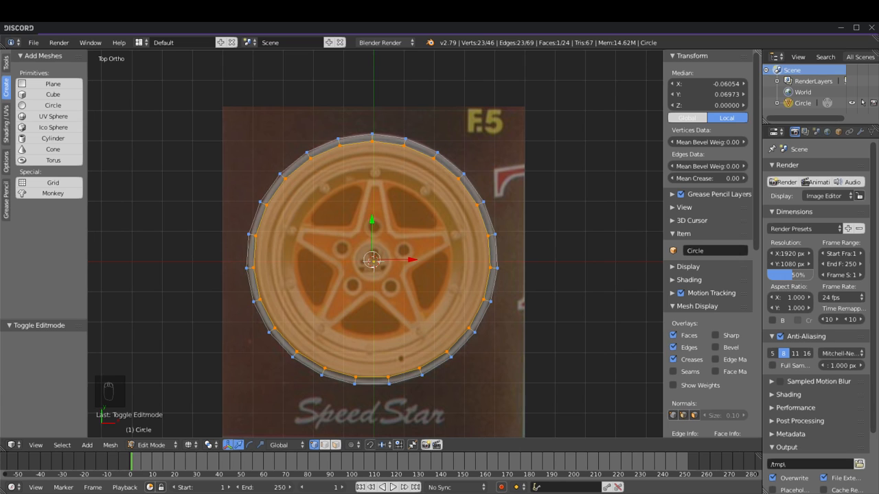
scroll(485, 286, "up", 3)
scroll(484, 287, "down", 1)
middle_click_drag(485, 291, 476, 254)
scroll(475, 253, "down", 2)
key("KP_7")
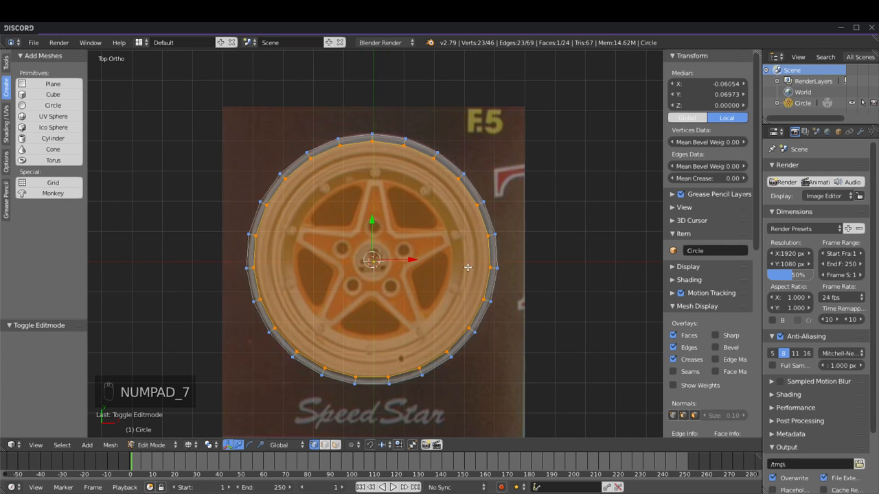
Step: Scale the inner face by about 1.033 to narrow the outer ring, and inset it by about 0.151
scroll(468, 266, "up", 2)
key("s")
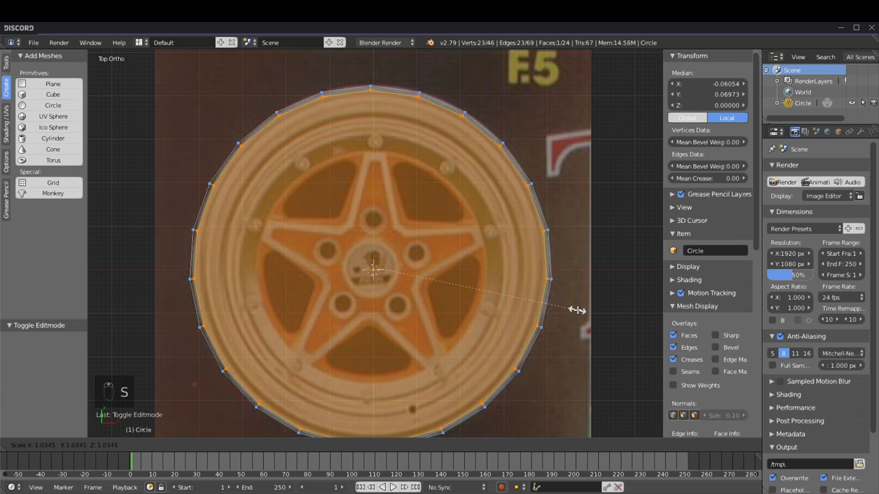
left_click(577, 310)
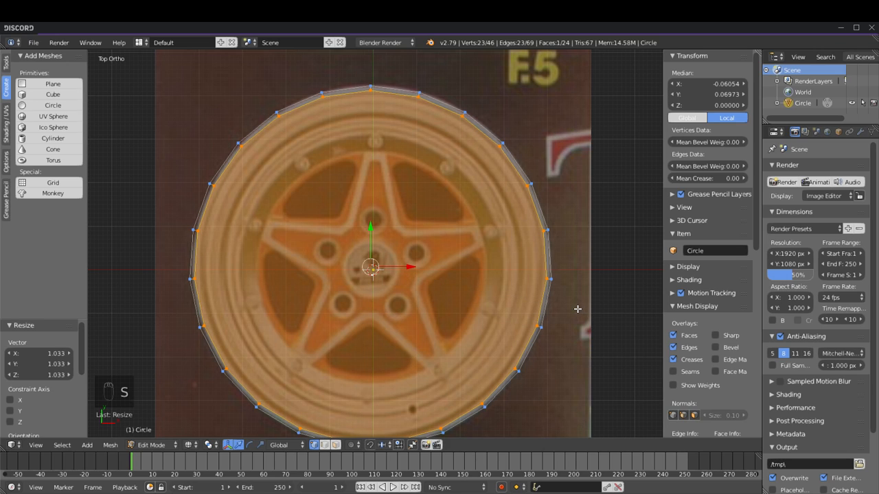
key("i")
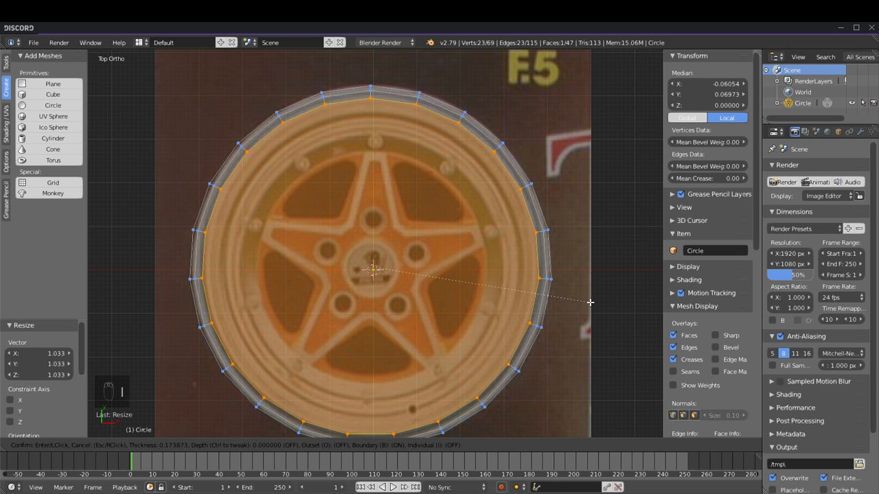
left_click(591, 302)
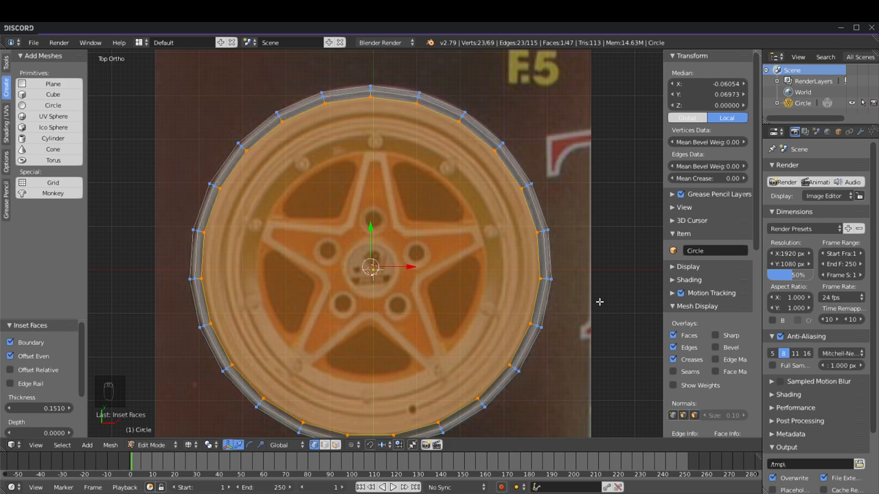
Step: Extrude the inner face in place without moving it, and inset it by about 0.282
key("e")
right_click(582, 302)
key("i")
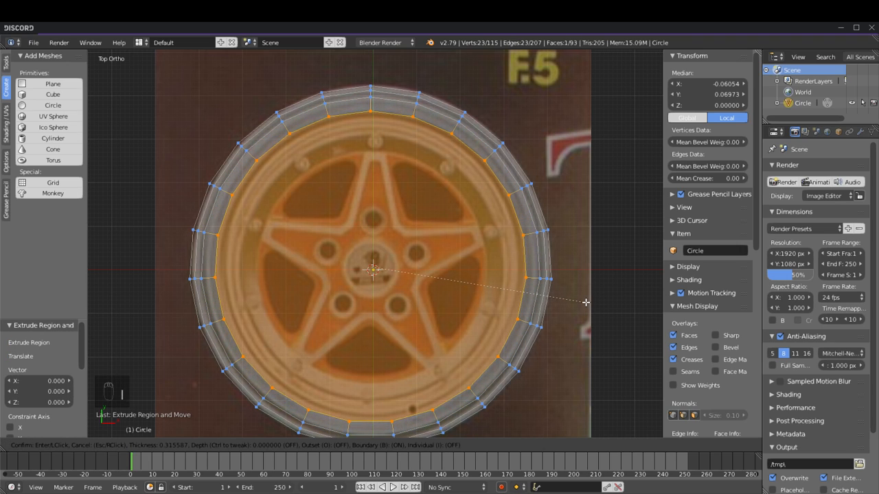
left_click(585, 300)
Step: Inset the inner face twice more, by about 0.206 and about 0.187, following the rim's rings
key("i")
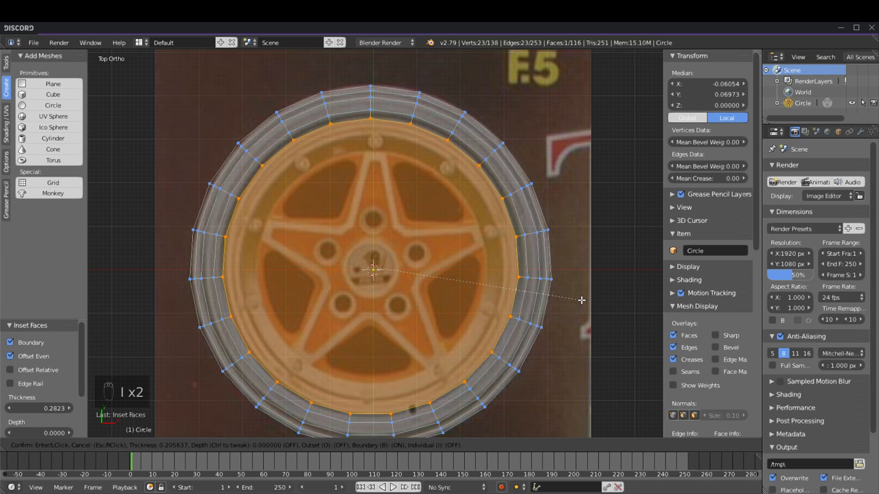
left_click(581, 300)
key("i")
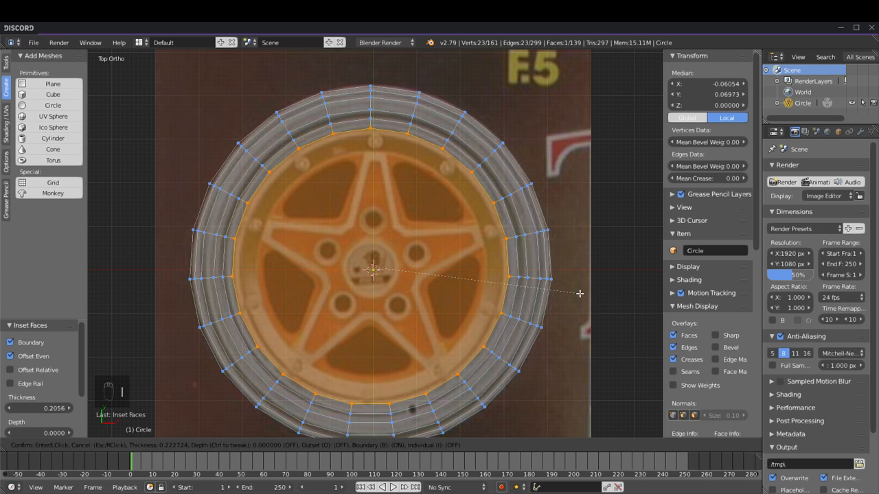
left_click(582, 294)
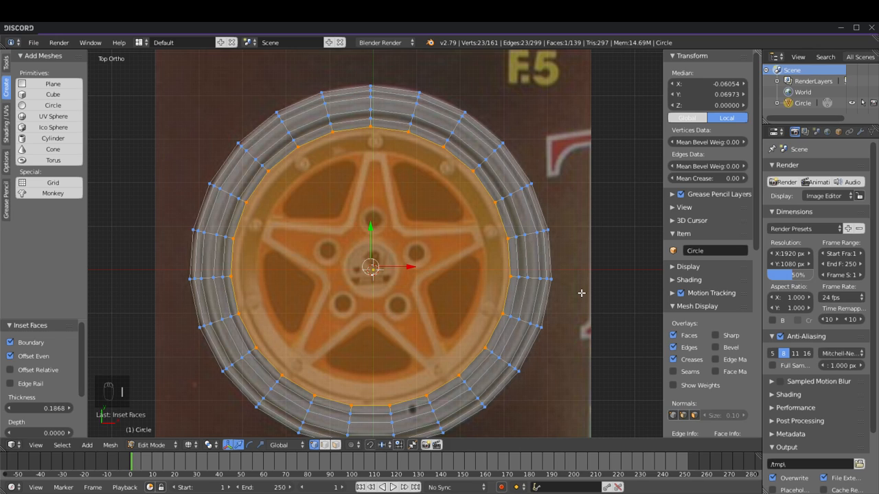
Step: Scale the inner face by about 0.949 to fit the inner edge of the rim's rings
key("s")
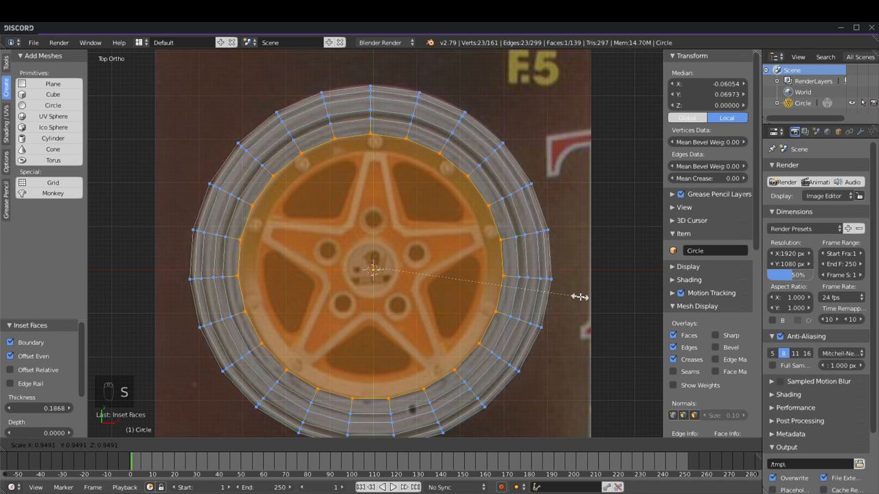
left_click(577, 297)
scroll(371, 250, "down", 3)
scroll(315, 227, "up", 2)
scroll(314, 227, "up", 6)
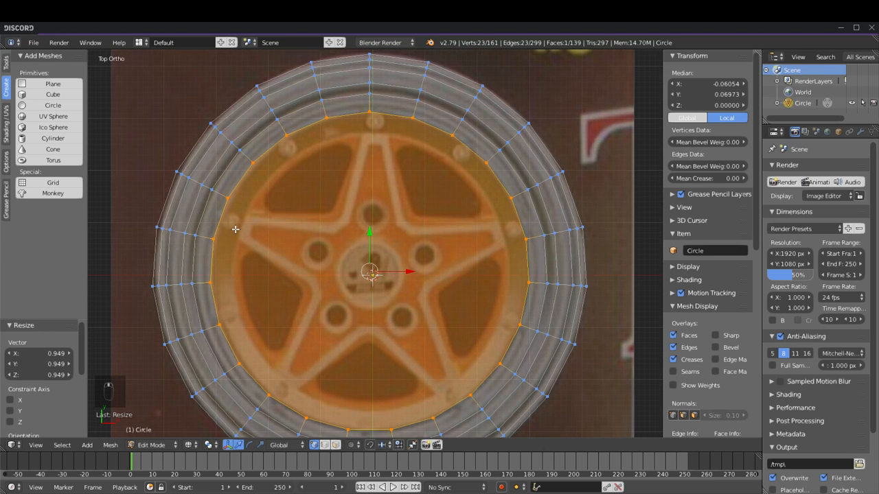
Step: Try to select the rim's ring face loops one by one in face select mode from a tilted view
scroll(344, 249, "down", 5)
middle_click_drag(365, 276, 346, 162)
scroll(346, 162, "up", 1)
scroll(385, 261, "up", 3)
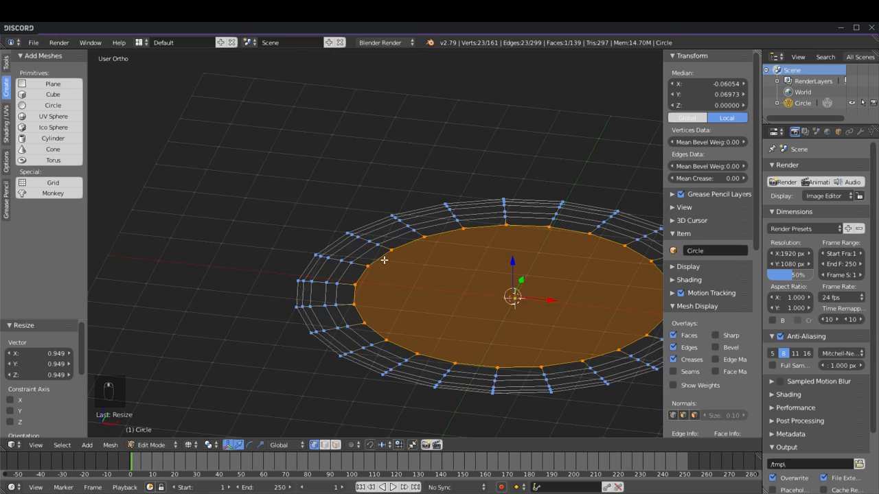
scroll(369, 298, "up", 2)
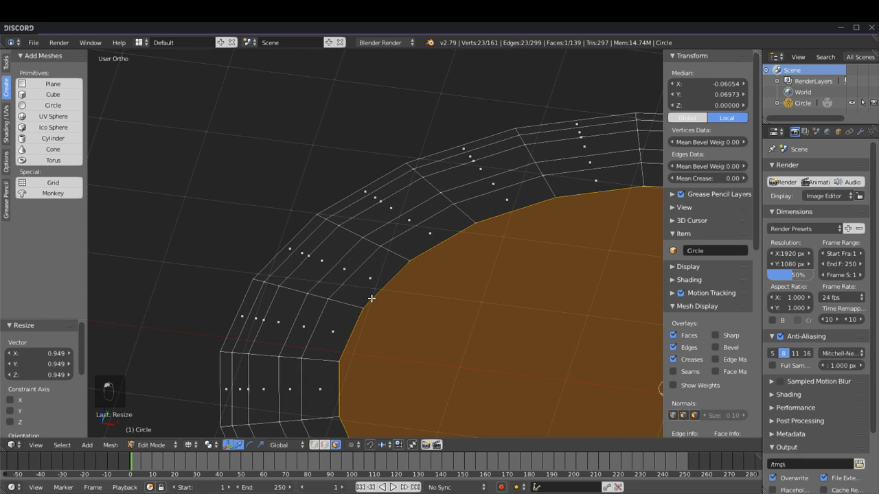
key("a")
right_click(369, 298, "alt")
scroll(306, 290, "up", 3)
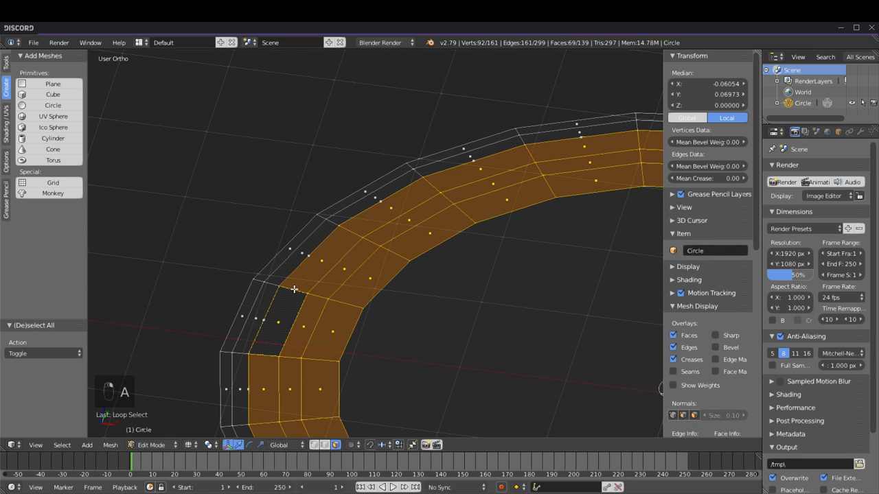
key("a")
scroll(382, 309, "down", 5)
scroll(405, 300, "up", 5)
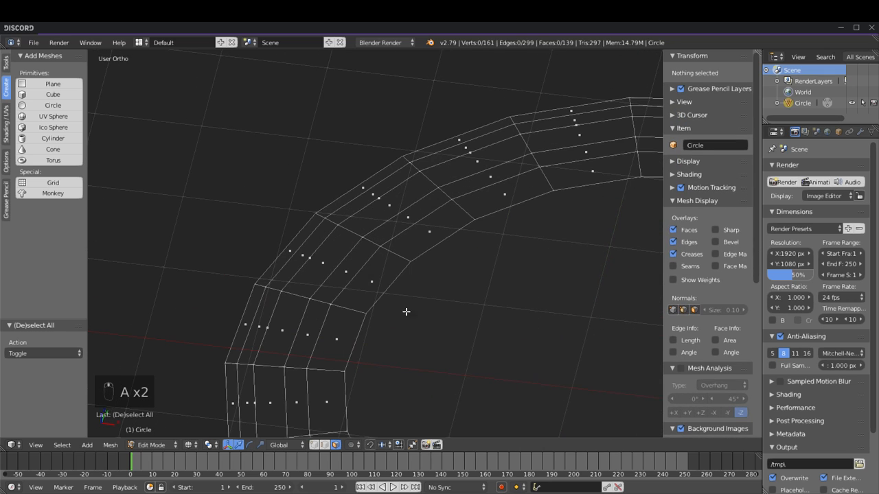
right_click(345, 306, "alt")
key("a")
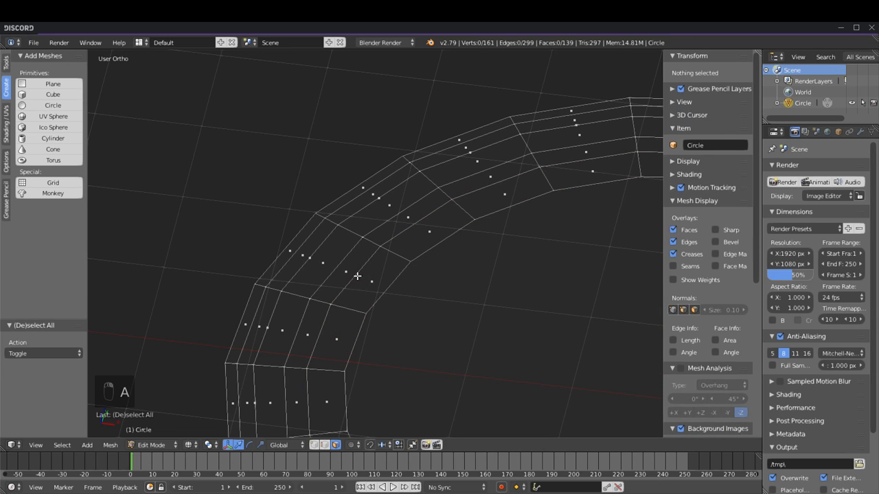
right_click(356, 273, "alt")
right_click(392, 253, "alt+shift")
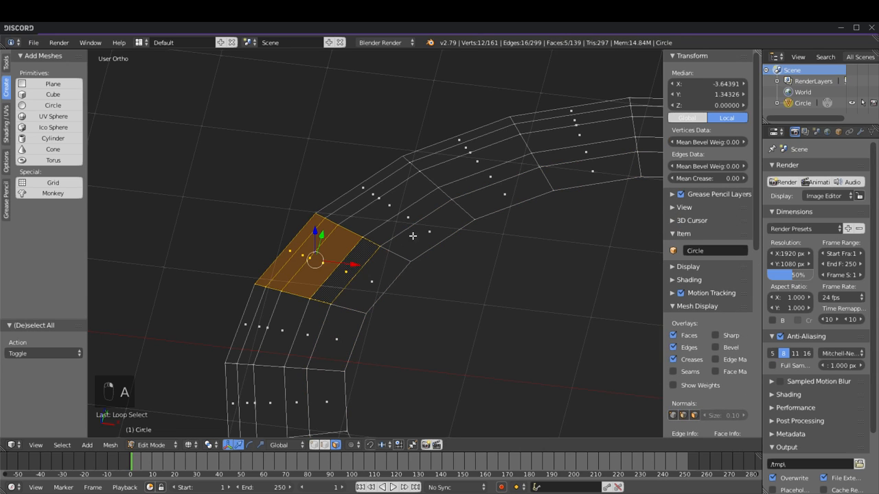
right_click(401, 233, "alt+shift")
right_click(411, 227, "alt+shift")
key("a")
Step: Select the rim's face loops from the innermost ring outward, leaving out the outermost ring
right_click(354, 308, "alt")
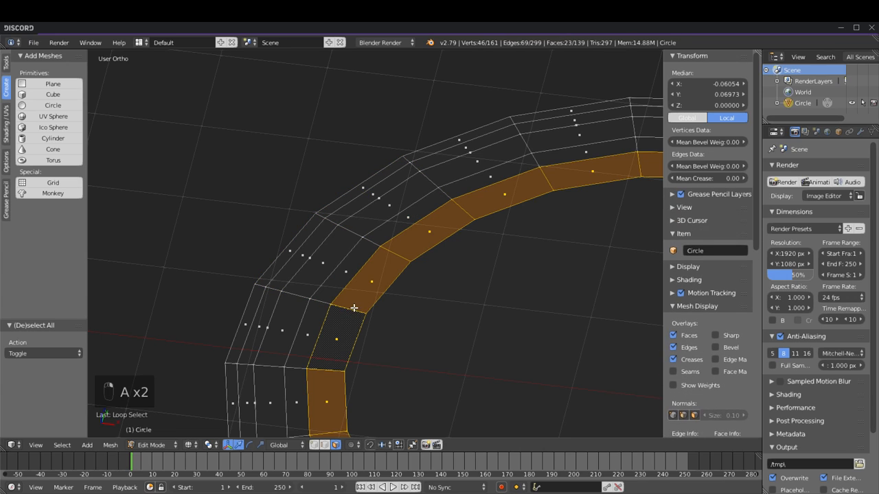
right_click(315, 299, "alt+shift")
key("a")
right_click(342, 304, "alt")
right_click(320, 305, "alt+shift")
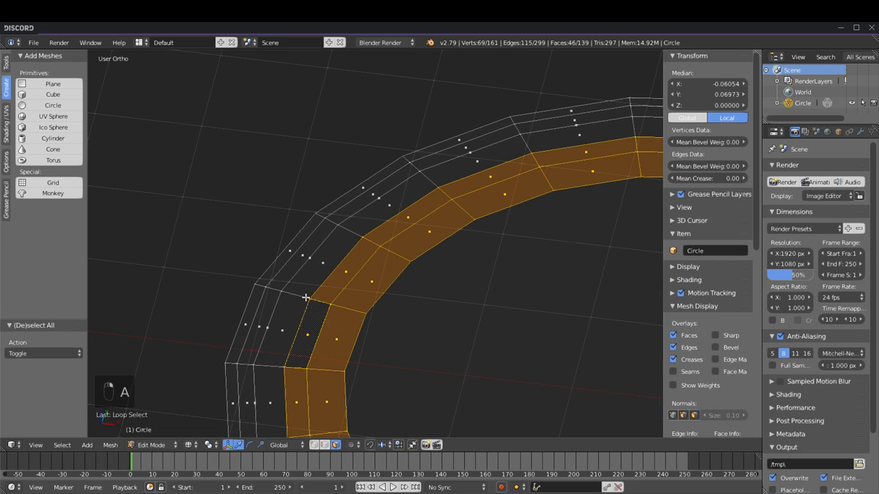
right_click(297, 296, "alt+shift")
right_click(275, 290, "alt+shift")
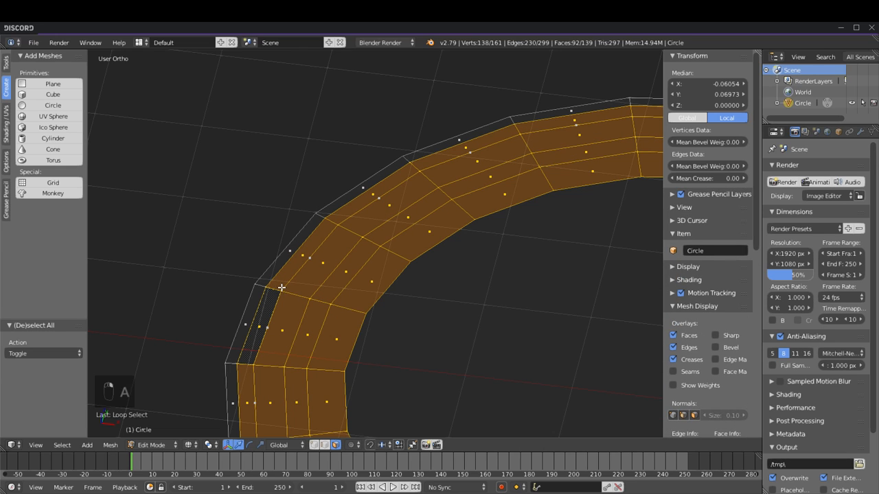
Step: Examine the selected rings from tilted angles and from the top view, and clear the selection
scroll(327, 272, "down", 7)
middle_click_drag(403, 267, 406, 332)
scroll(367, 260, "up", 4)
scroll(392, 261, "down", 3)
middle_click_drag(392, 261, 384, 318)
scroll(406, 265, "up", 3)
mouse_move(406, 265)
middle_mouse_down()
mouse_move(402, 300)
mouse_move(416, 278)
middle_mouse_up()
key("KP_7")
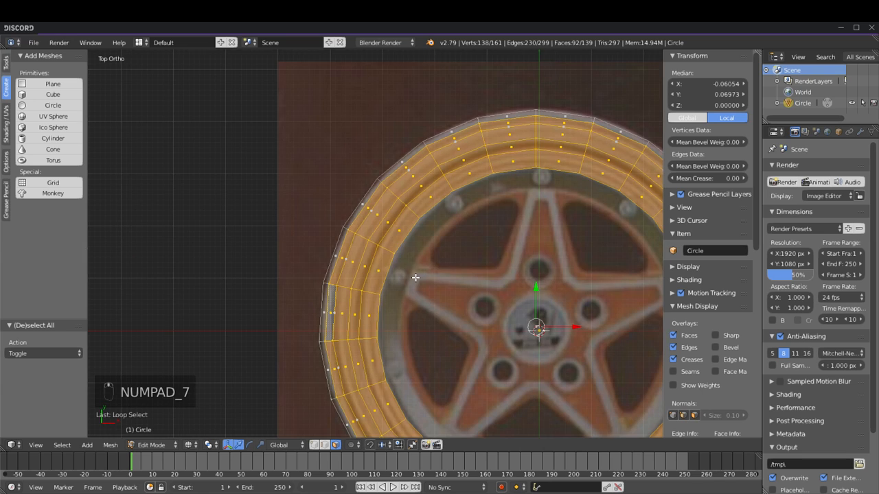
middle_click_drag(528, 282, 408, 225, "shift")
scroll(407, 225, "down", 2)
key("a")
key("a")
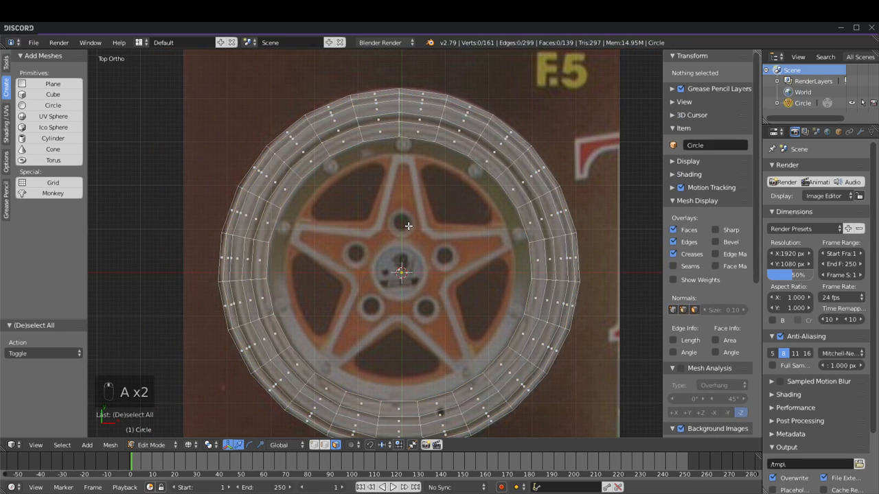
Step: Undo the later insets, extrusion and scaling back to the disc with one outer ring, and return to Edit Mode
key("ctrl+z")
key("ctrl+z")
key("ctrl+z")
key("ctrl+z")
key("ctrl+z")
key("ctrl+z")
key("ctrl+z")
key("ctrl+z")
key("ctrl+z")
key("ctrl+z")
key("ctrl+z")
key("Tab")
key("ctrl+z")
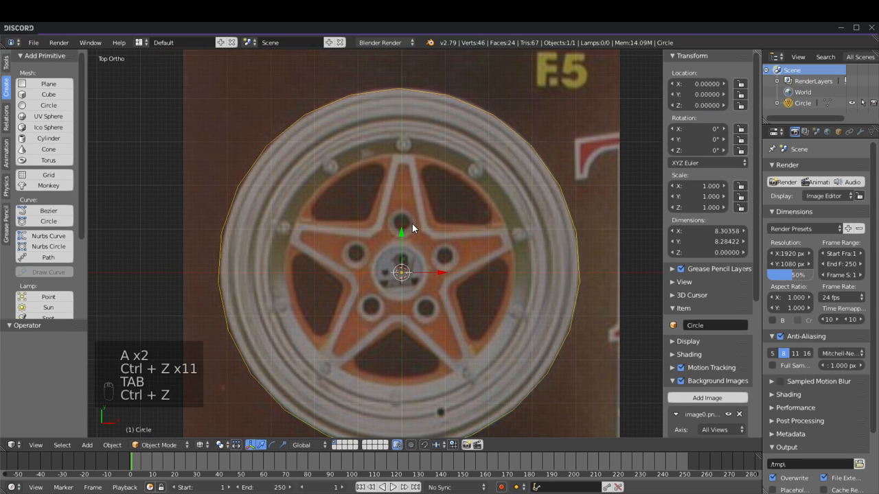
key("Tab")
scroll(397, 250, "down", 1)
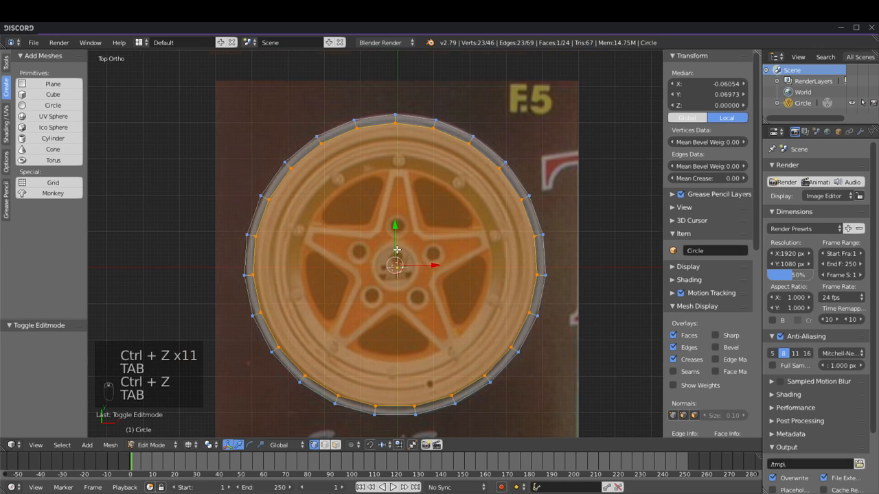
scroll(397, 250, "up", 1)
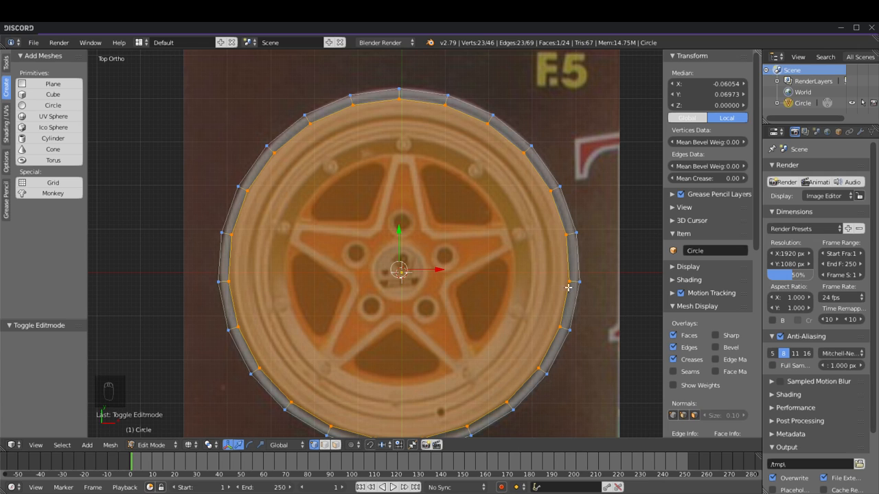
Step: Scale the inner face by about 1.023 to narrow the outer ring, and switch to the front view
key("s")
left_click(595, 295)
key("KP_1")
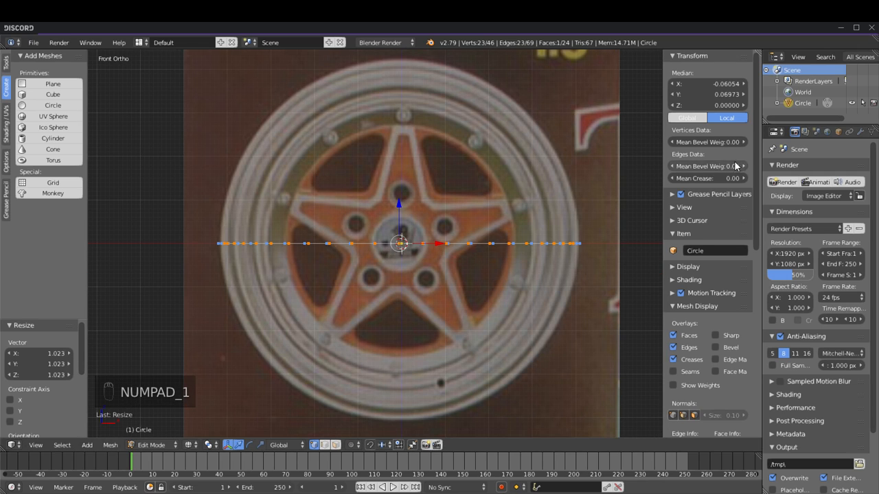
Step: Restrict the background reference image to the Top view
left_click(673, 55)
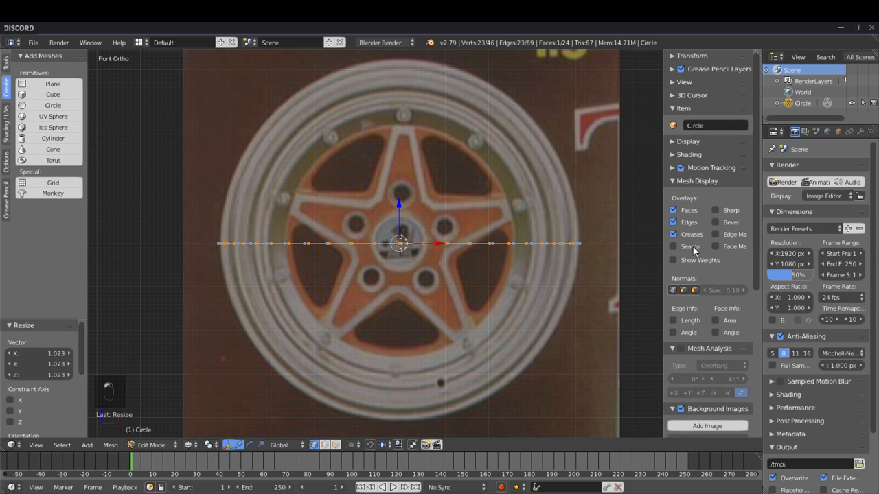
scroll(673, 161, "down", 1)
left_click(674, 160)
left_click(668, 172)
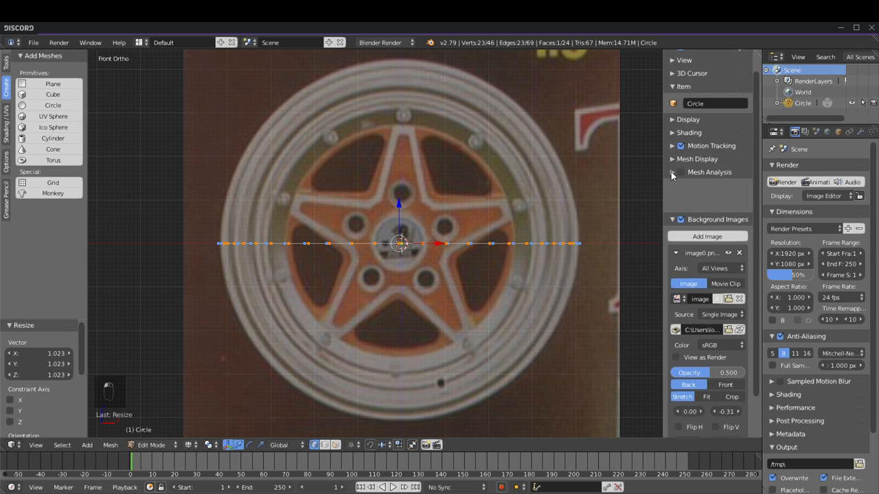
left_click(714, 235)
left_click(643, 221)
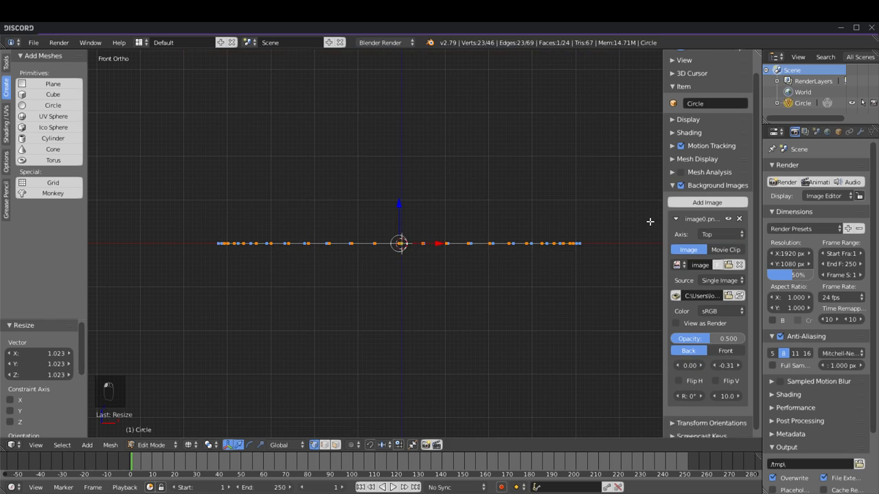
Step: Extrude the inner face in place, trying the Z, X and Y constraints and cancelling the movement
scroll(410, 231, "up", 2)
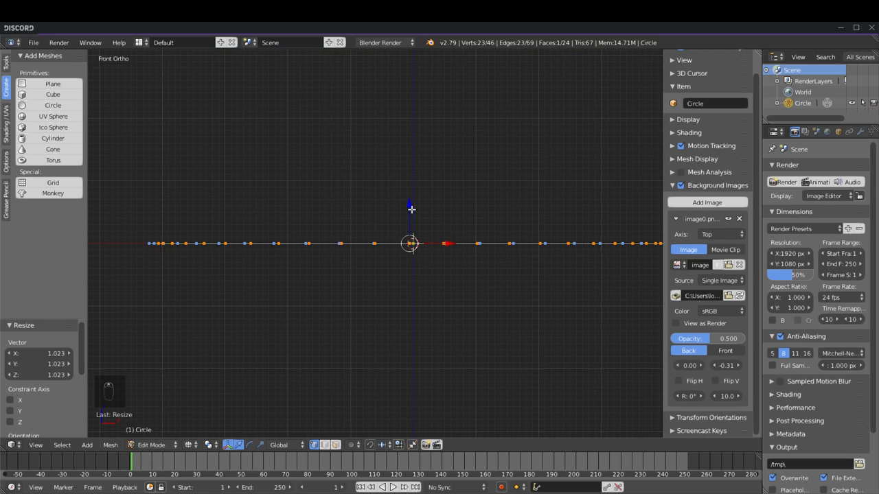
key("e")
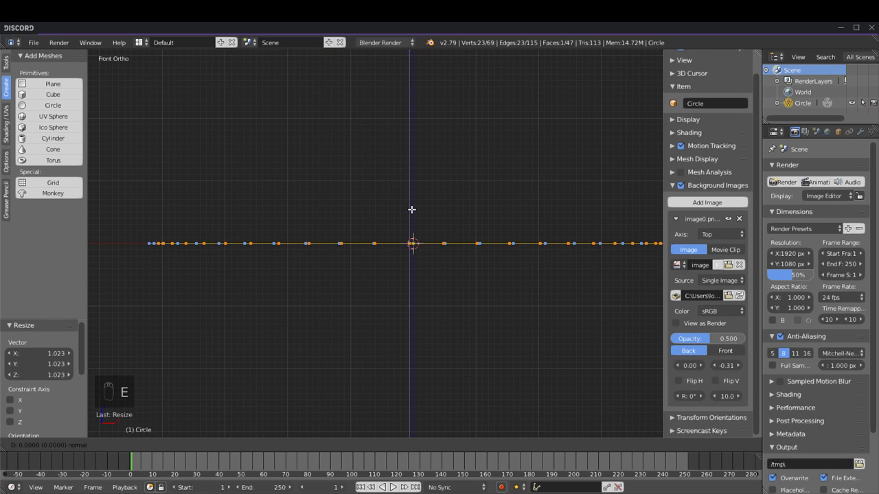
key("z")
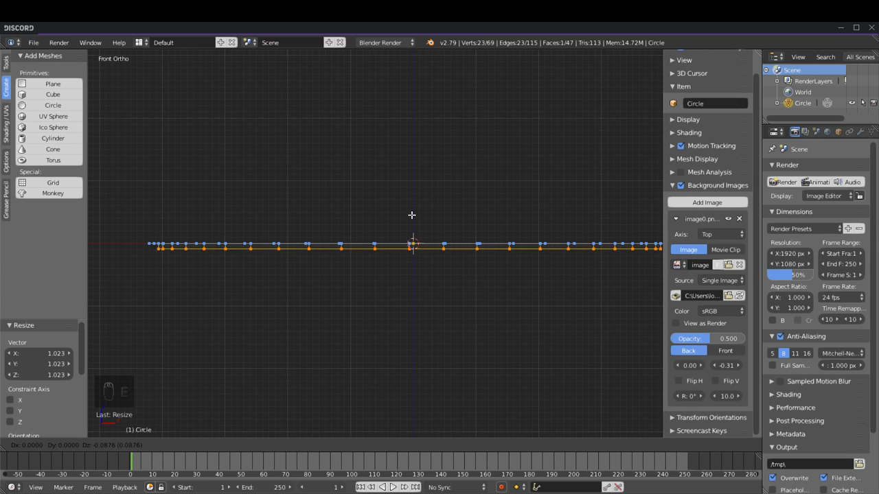
key("x")
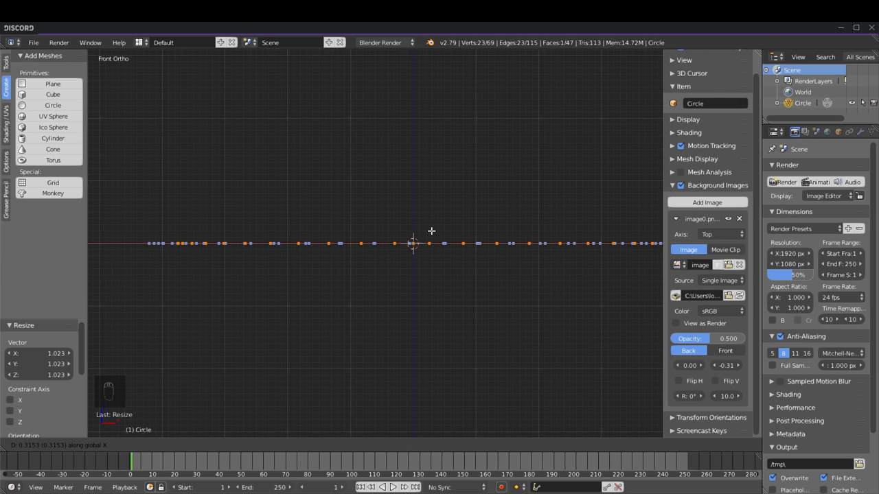
key("y")
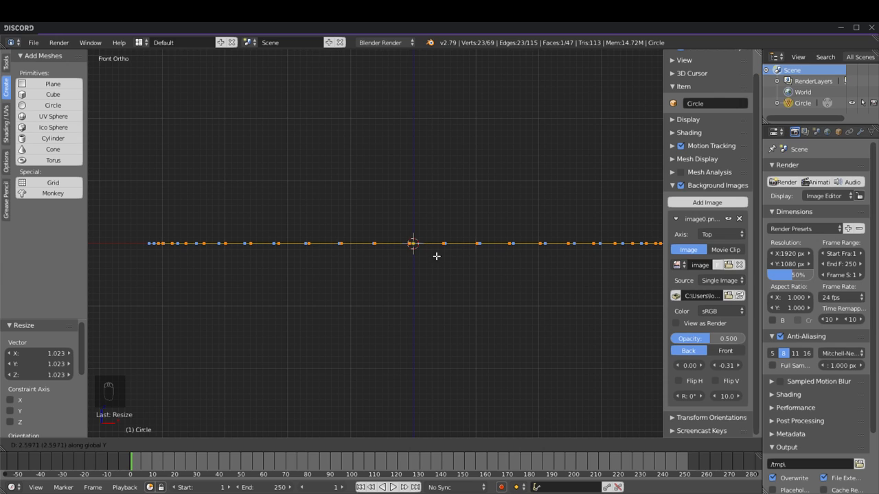
key("z")
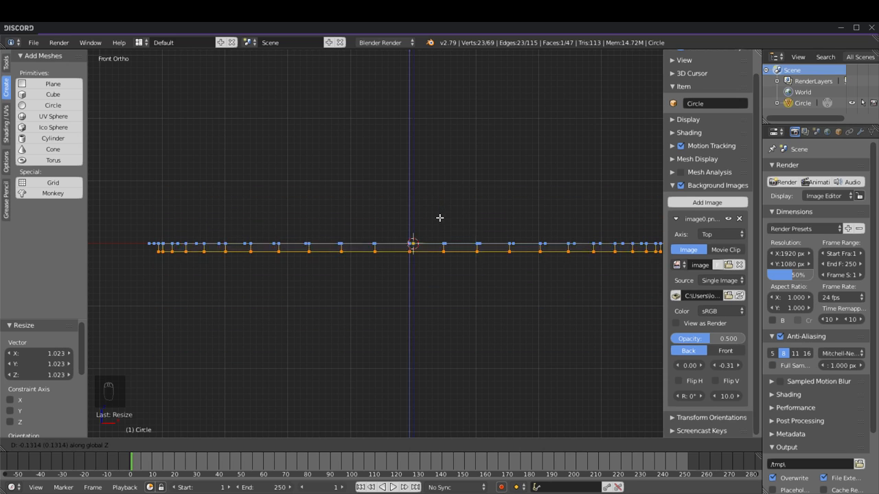
key("Escape")
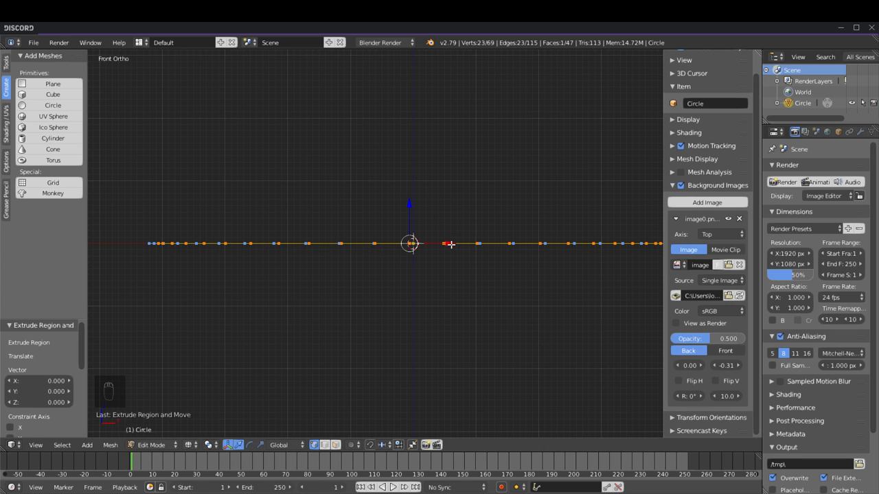
Step: Move the extruded inner face down along Z by about 0.123
key("g")
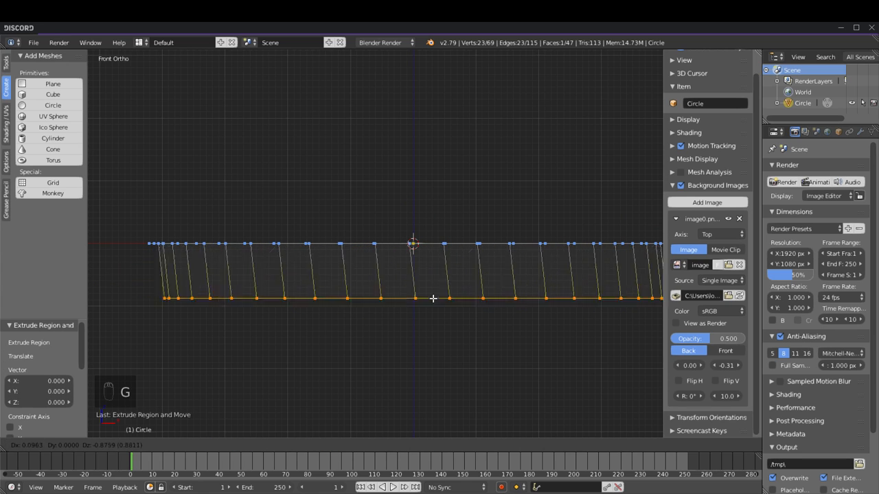
key("z")
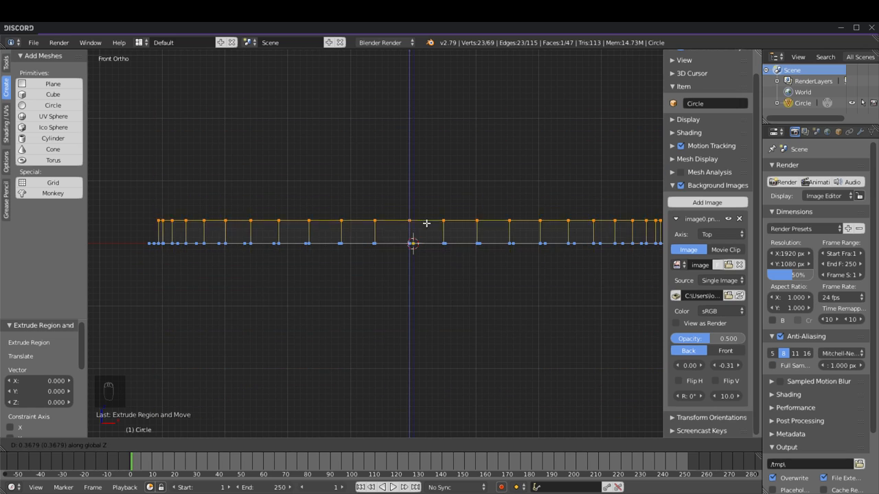
key("y")
key("x")
key("z")
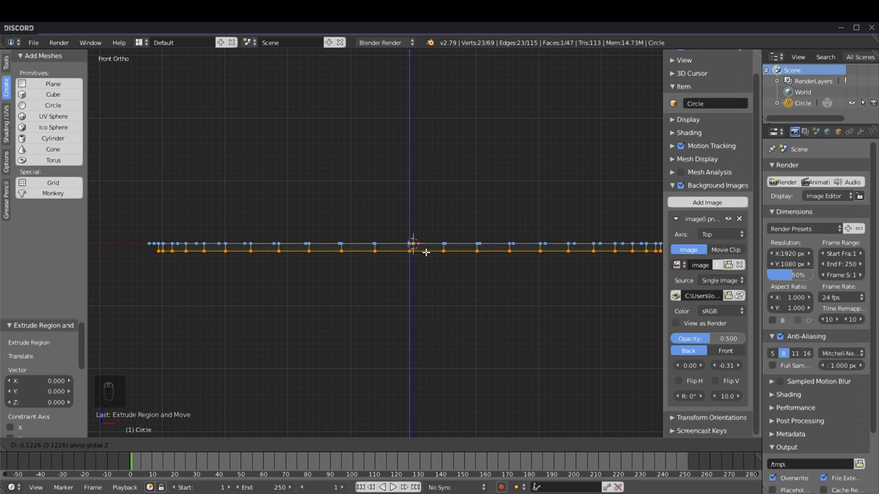
left_click(424, 250)
Step: Inset the lowered inner face by about 0.216 from the top view, and check it from the front and tilted
key("KP_7")
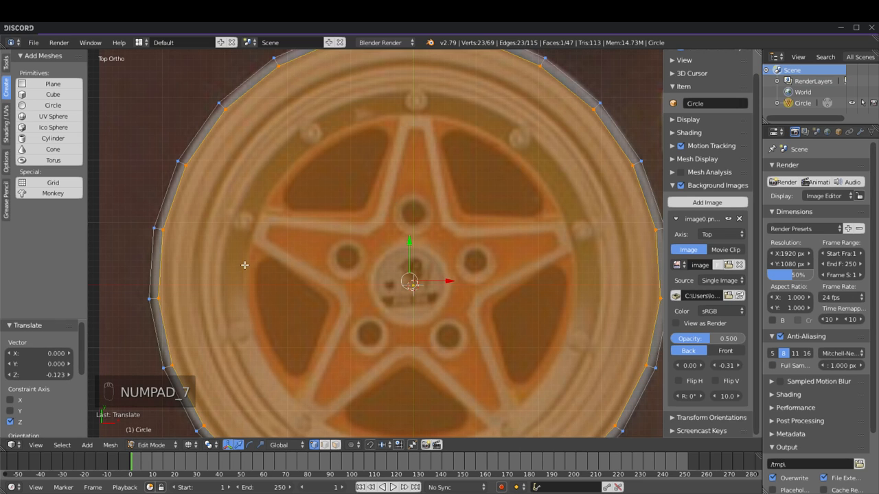
key("i")
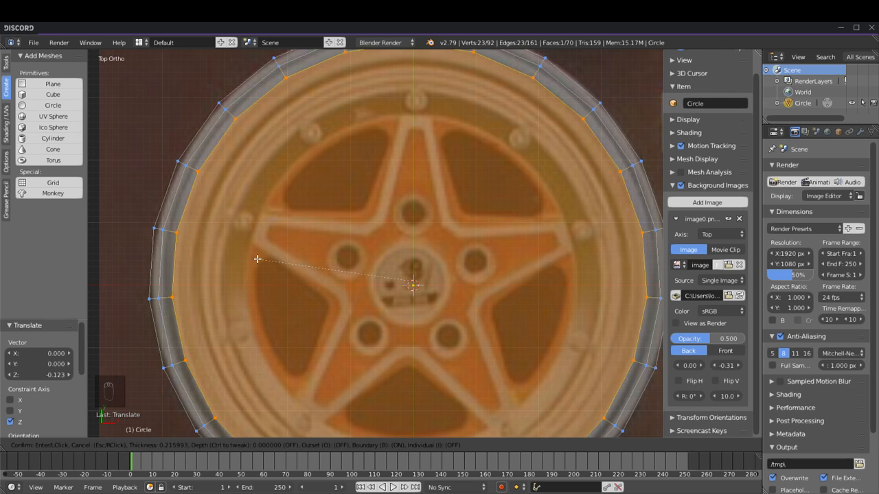
left_click(257, 259)
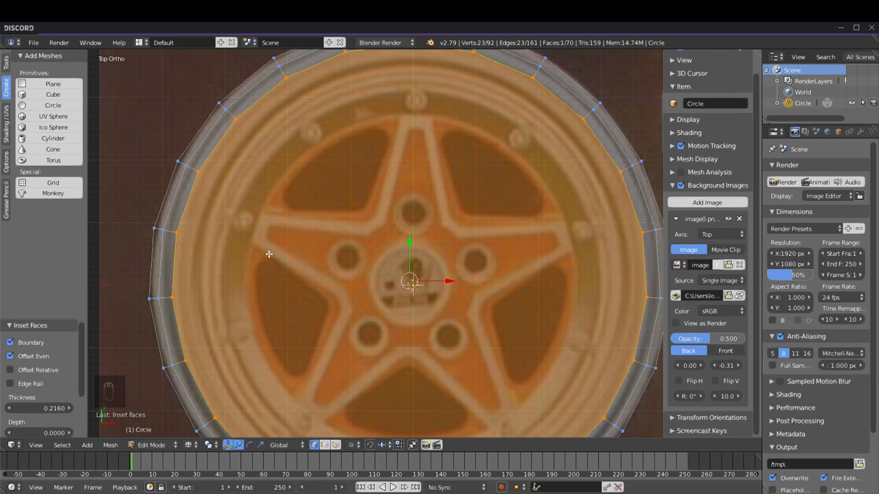
key("KP_1")
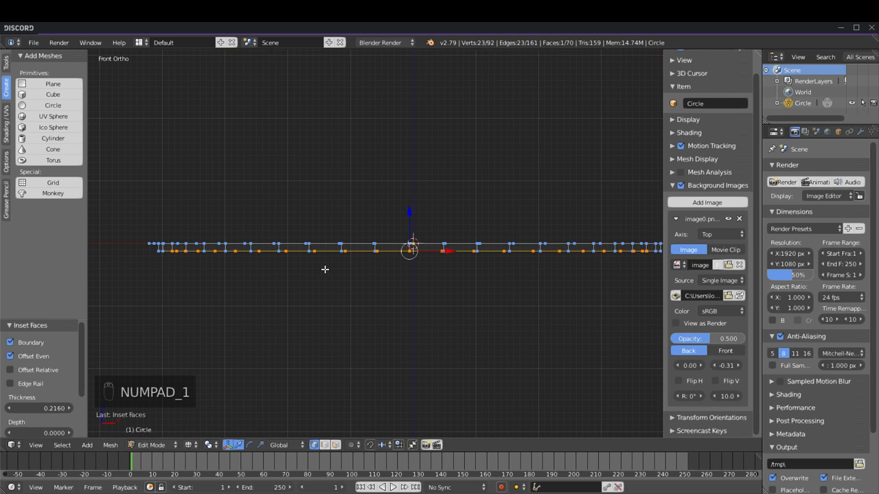
middle_click_drag(425, 226, 120, 245)
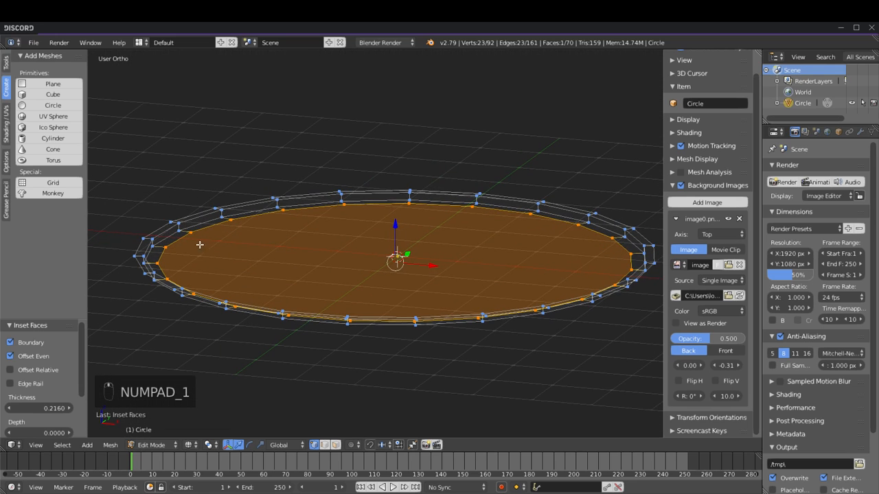
Step: Scale the inset inner face by about 0.979 and again by about 1.003 to fit the reference rim
key("KP_7")
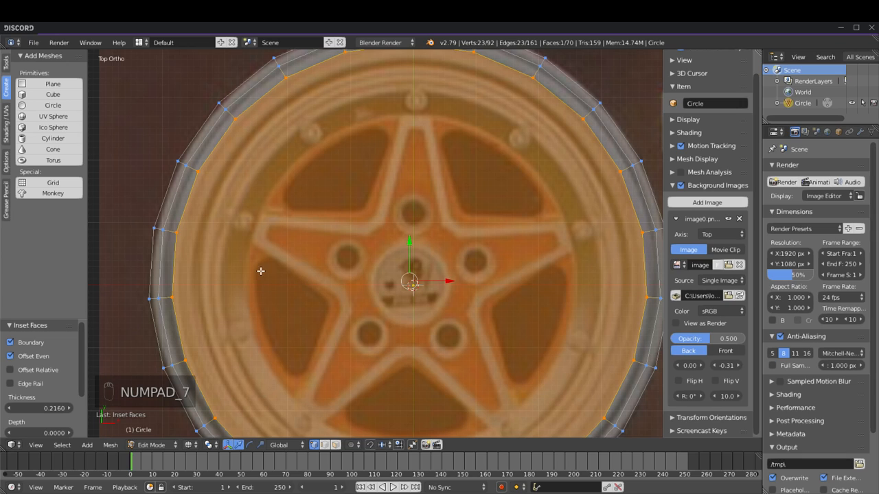
key("s")
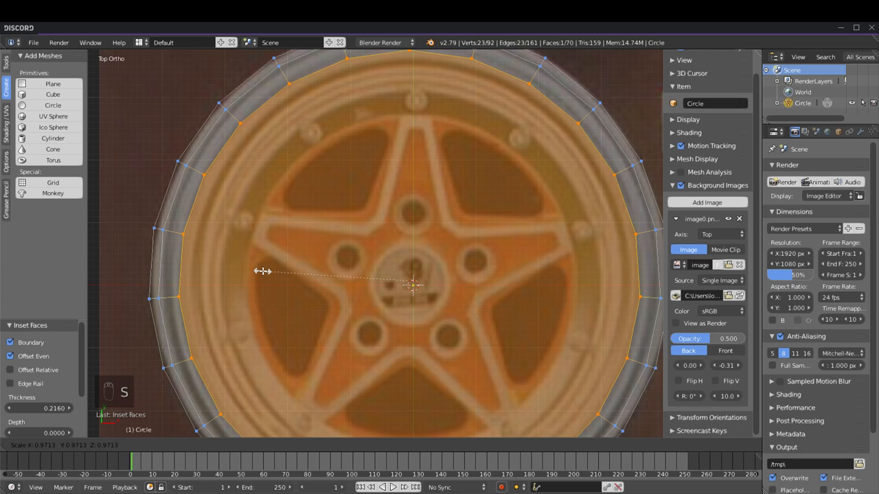
left_click(261, 271)
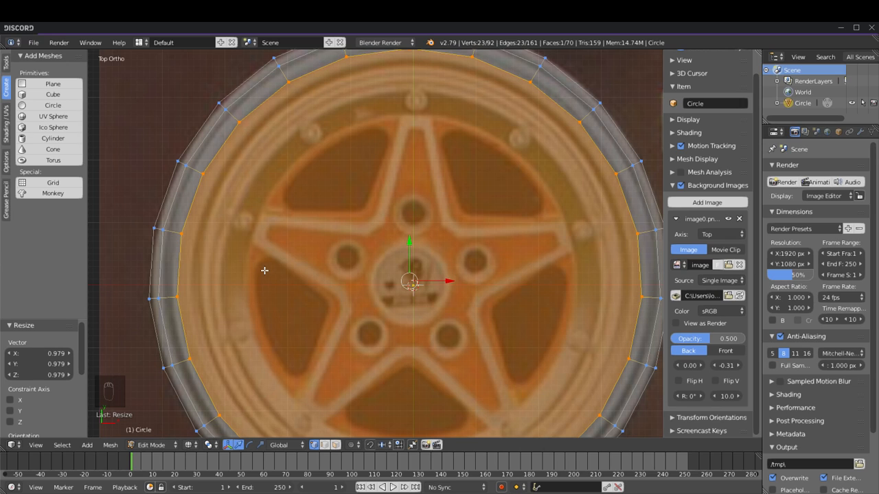
key("s")
left_click(352, 252)
Step: Extrude the inner face about 0.377 downward along global Z in the front view
key("KP_1")
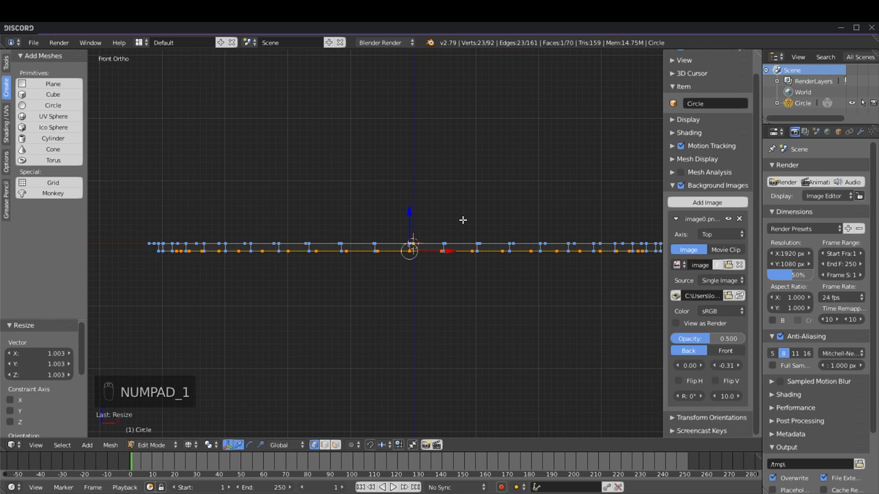
key("e")
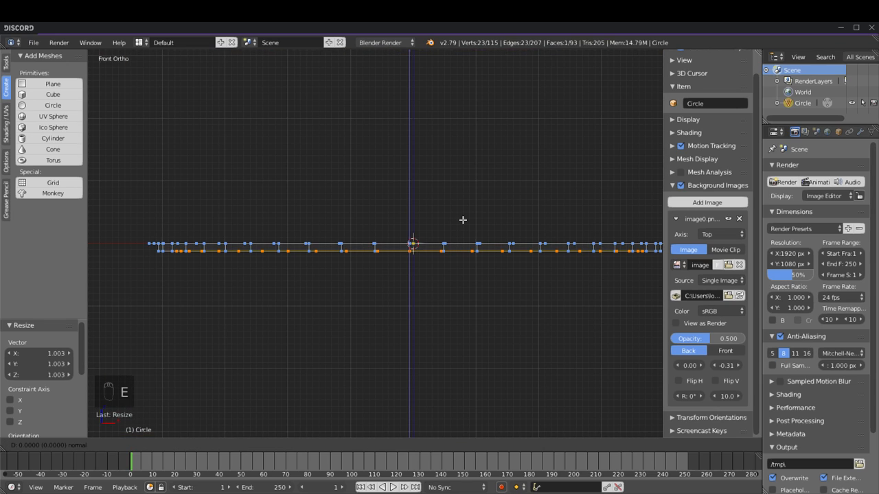
key("z")
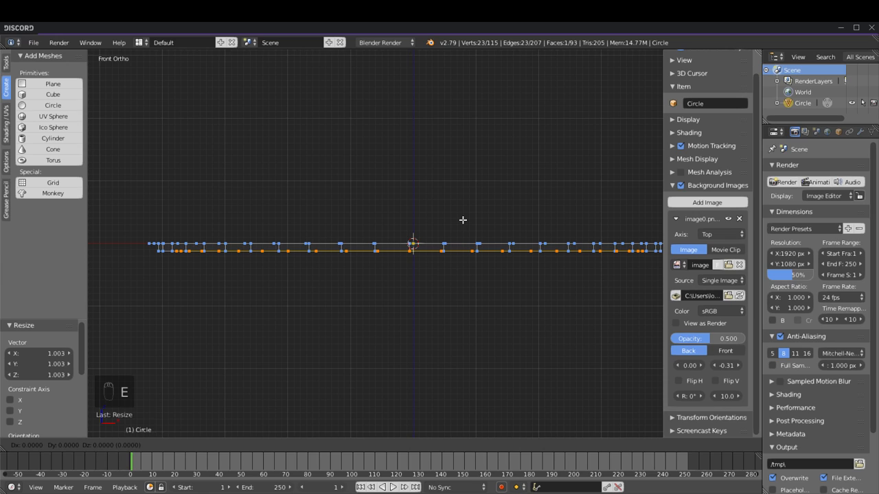
key("z")
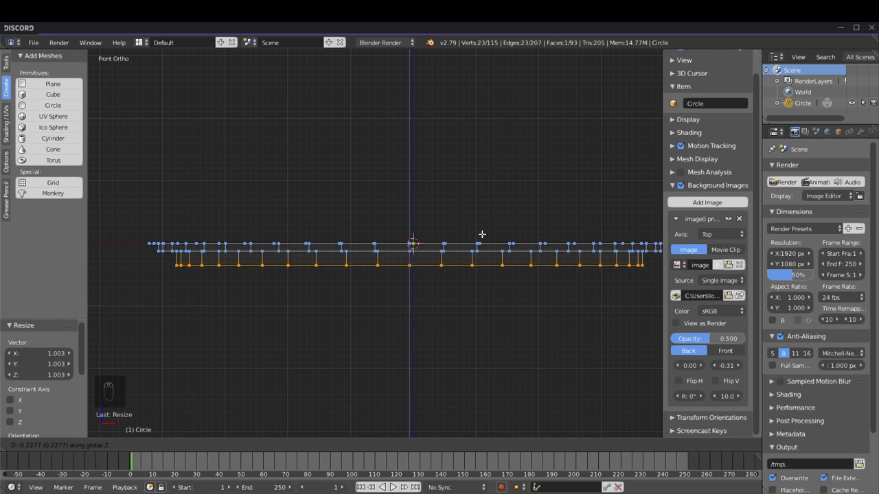
left_click(478, 244)
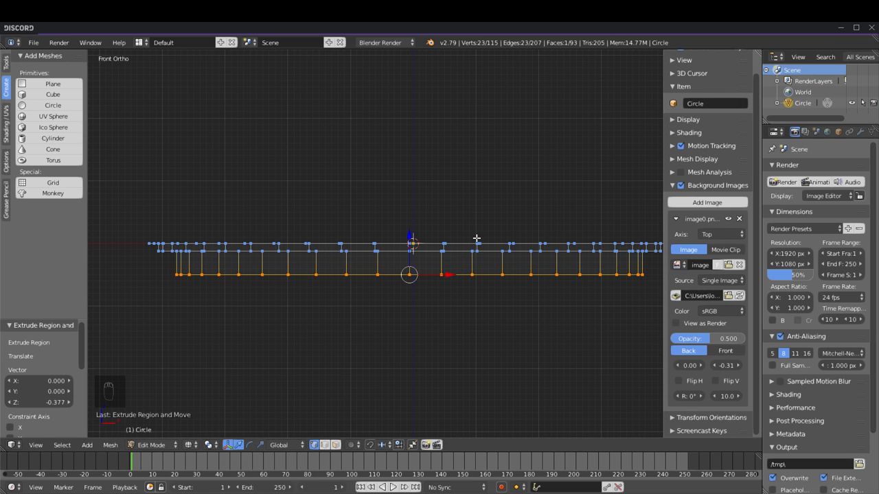
Step: Inset the lowered inner face by about 0.35 to follow the reference ring in the top view
key("KP_7")
key("i")
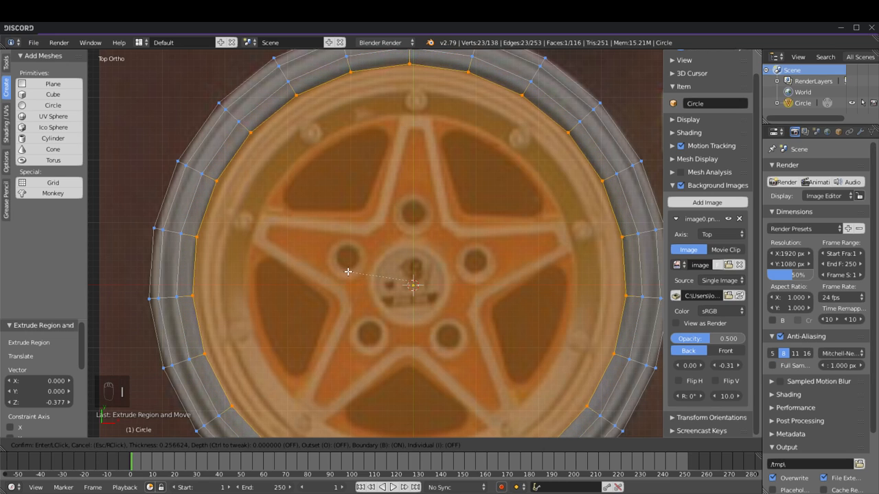
left_click(354, 270)
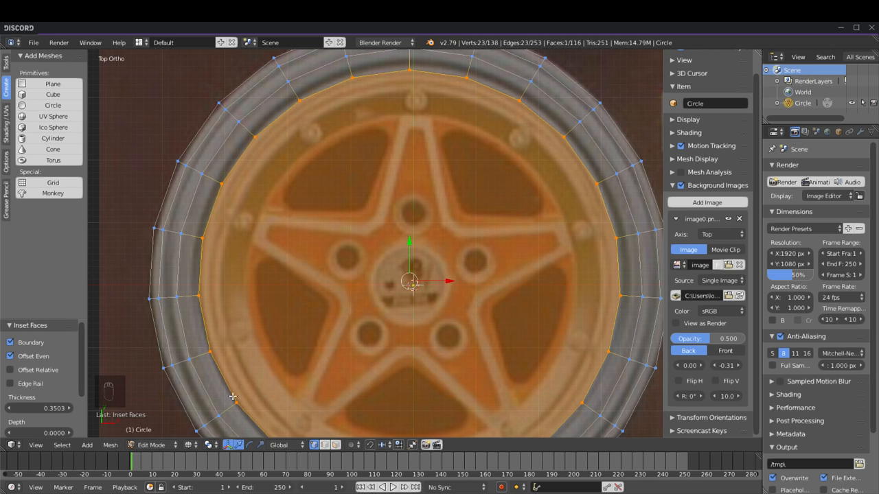
Step: Extrude the inset face about 0.482 downward along global Z and check the stepped rim in solid shading
key("KP_1")
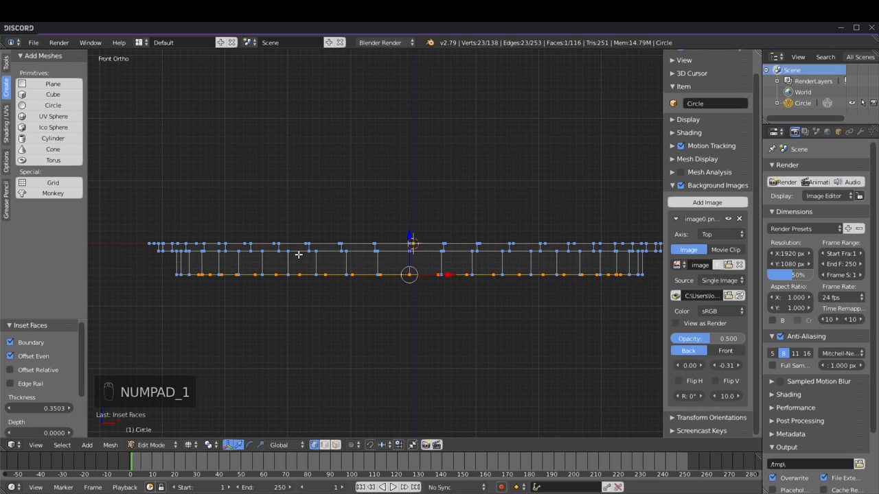
key("e")
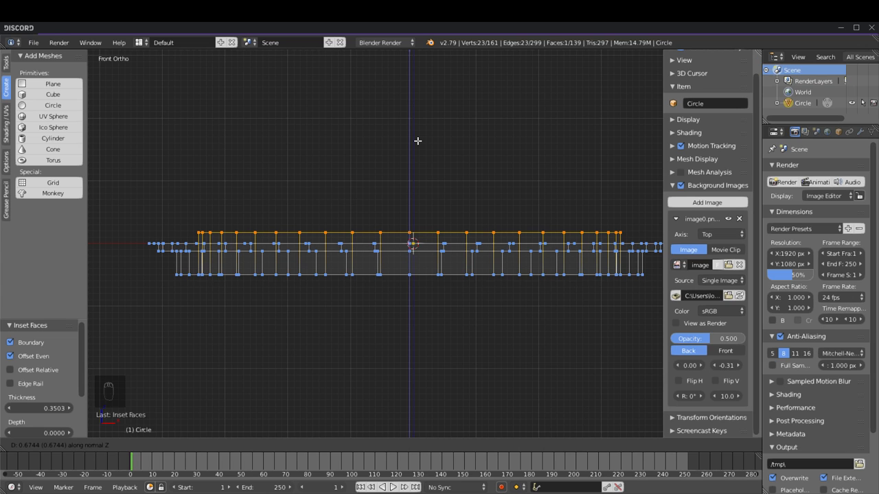
key("z")
key("z")
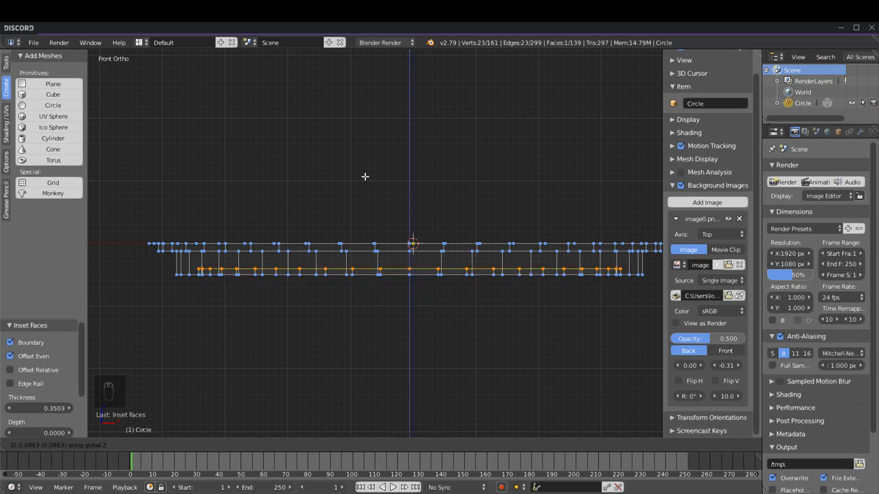
left_click(363, 213)
mouse_move(367, 191)
middle_mouse_down()
mouse_move(396, 181)
mouse_move(368, 207)
mouse_move(382, 251)
mouse_move(412, 264)
middle_mouse_up()
key("z")
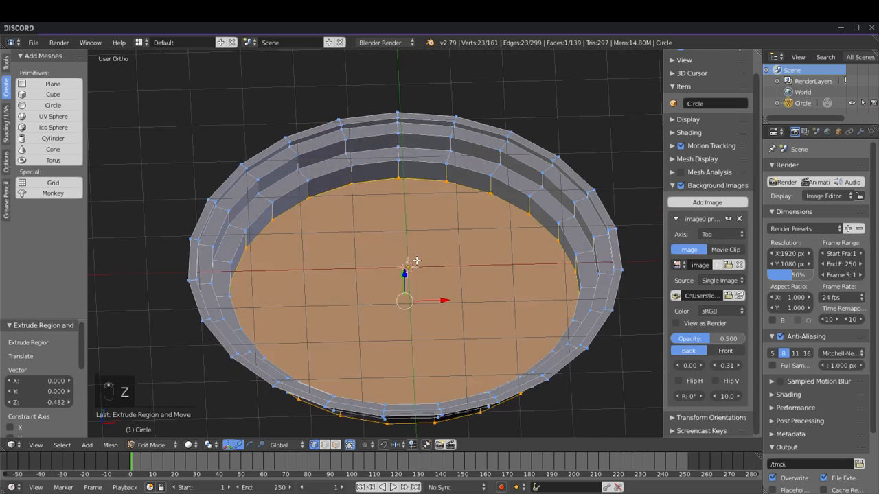
Step: Inset the bottom face by about 0.71 to the outer ends of the spokes in the wireframe top view, and deselect everything
key("KP_7")
key("z")
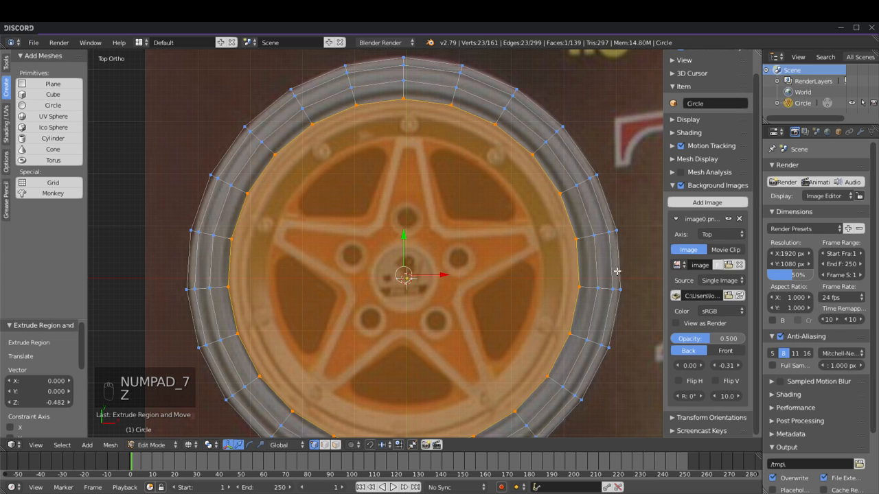
key("i")
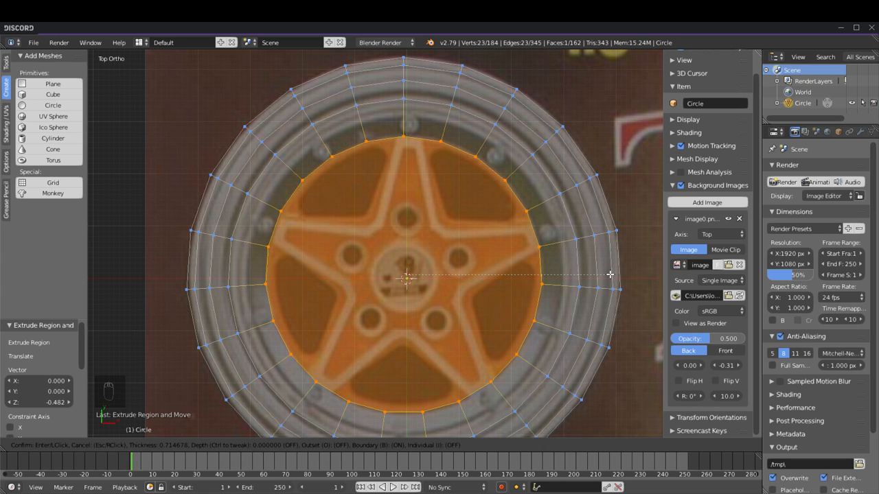
left_click(610, 274)
key("a")
Step: Select the five edge loops forming the rim's inner steps and scale them by about 0.982 against the reference
middle_click_drag(351, 238, 325, 210)
key("KP_7")
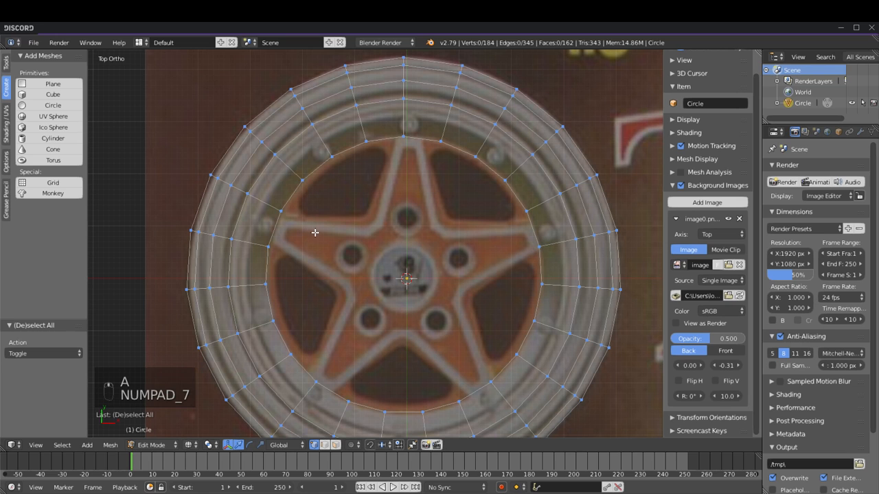
middle_click_drag(277, 256, 291, 209, "shift")
scroll(291, 245, "up", 3)
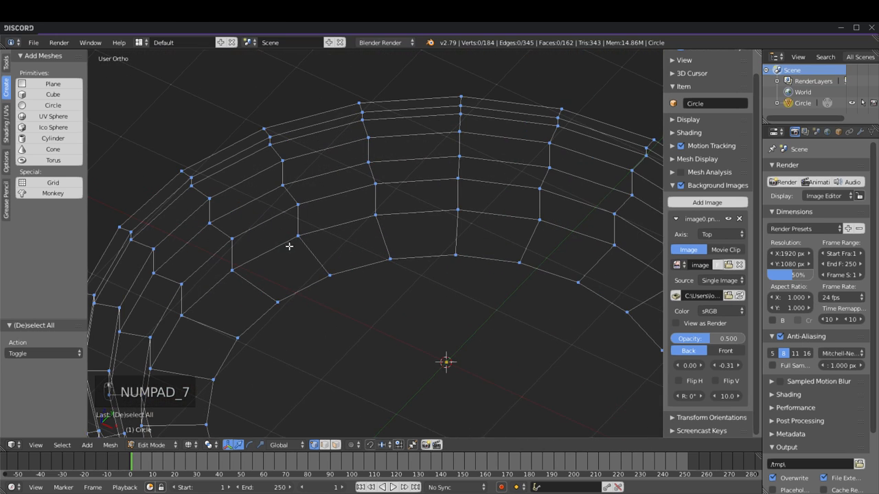
right_click(253, 230, "alt")
right_click(235, 189, "alt+shift")
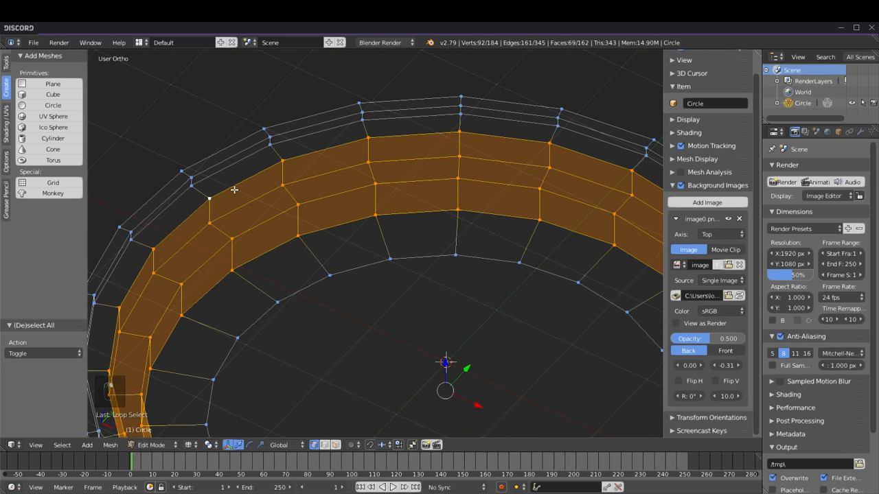
right_click(220, 169, "alt+shift")
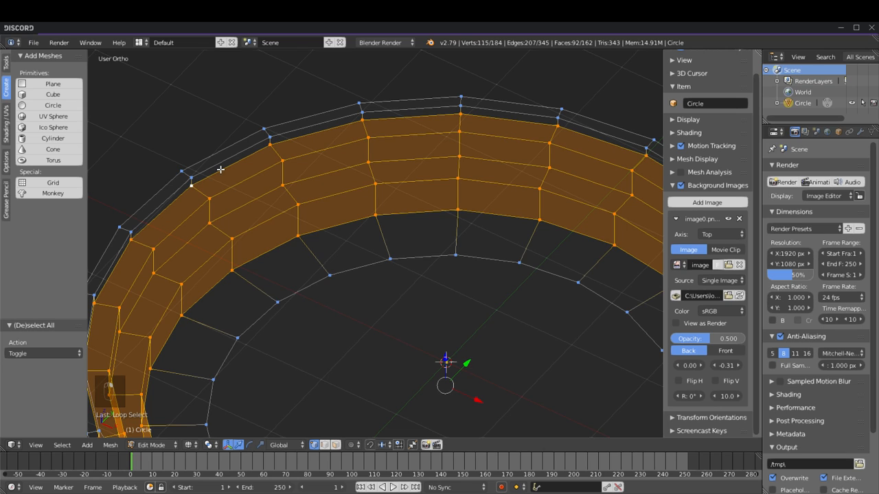
key("KP_7")
key("s")
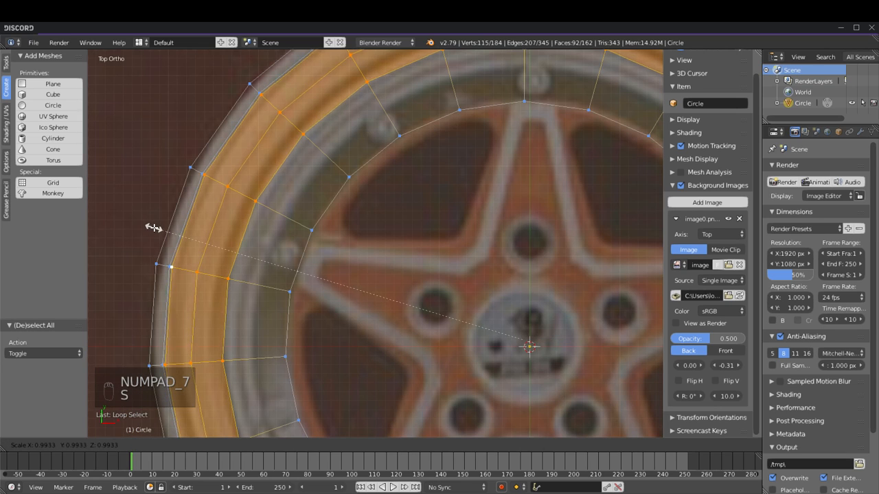
left_click(157, 228)
middle_click_drag(186, 235, 255, 220)
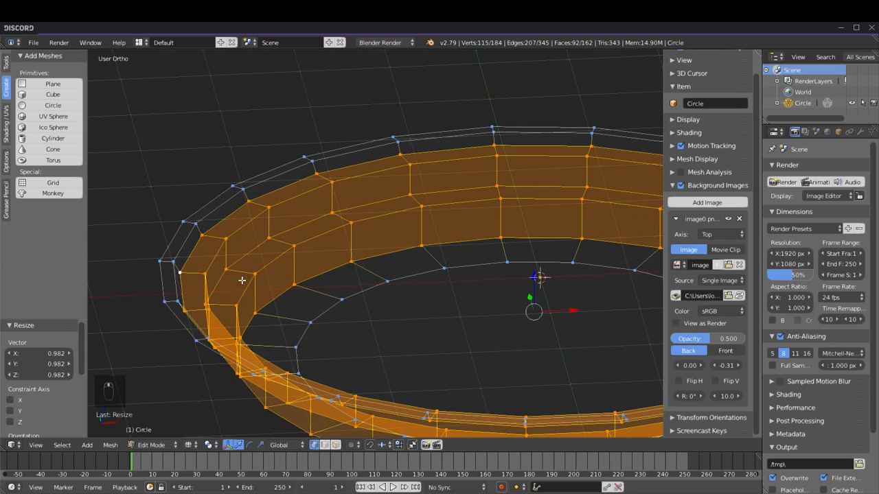
Step: Select only the lower edge loops of the two deep rim walls and scale them inward by about 0.97
key("a")
right_click(254, 261, "alt")
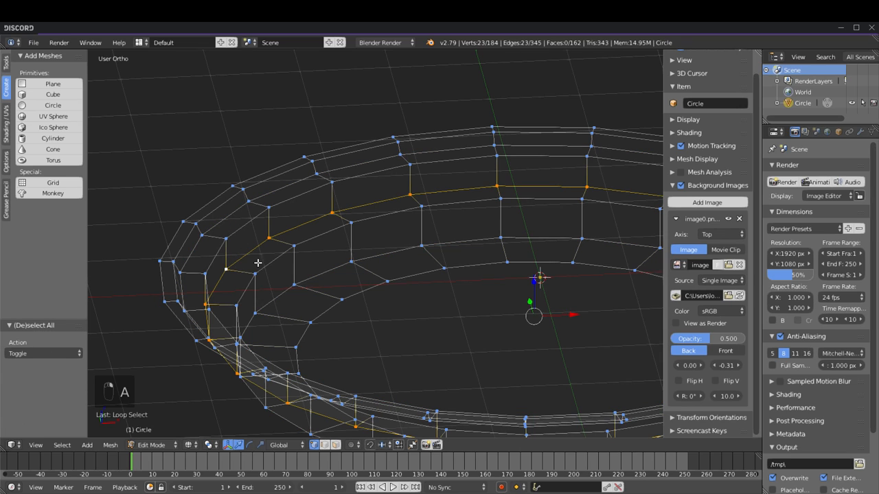
right_click(263, 245, "alt+shift")
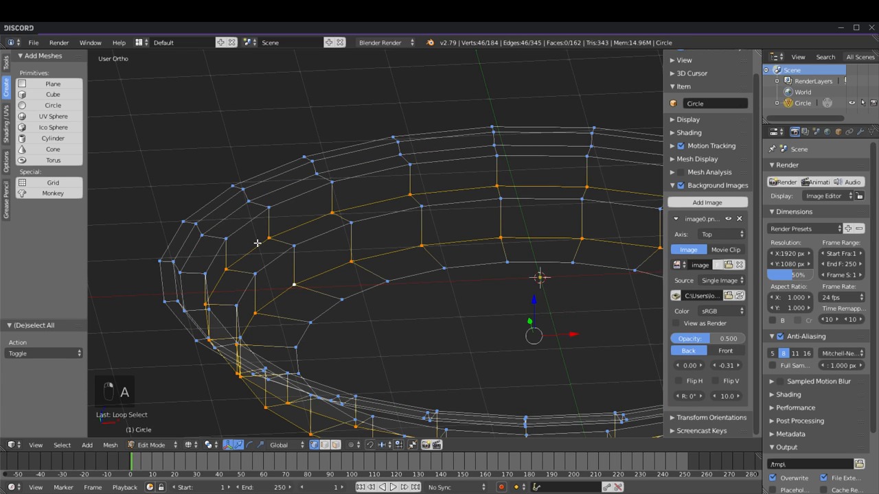
key("KP_7")
key("s")
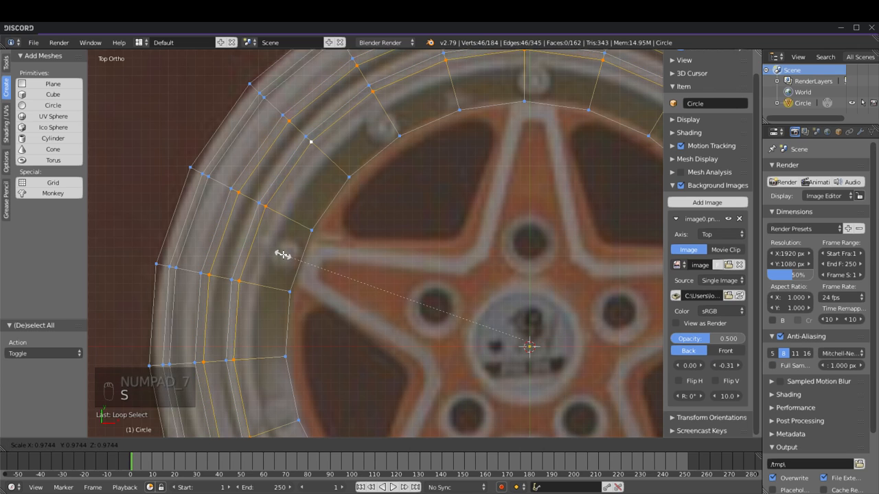
left_click(284, 251)
key("a")
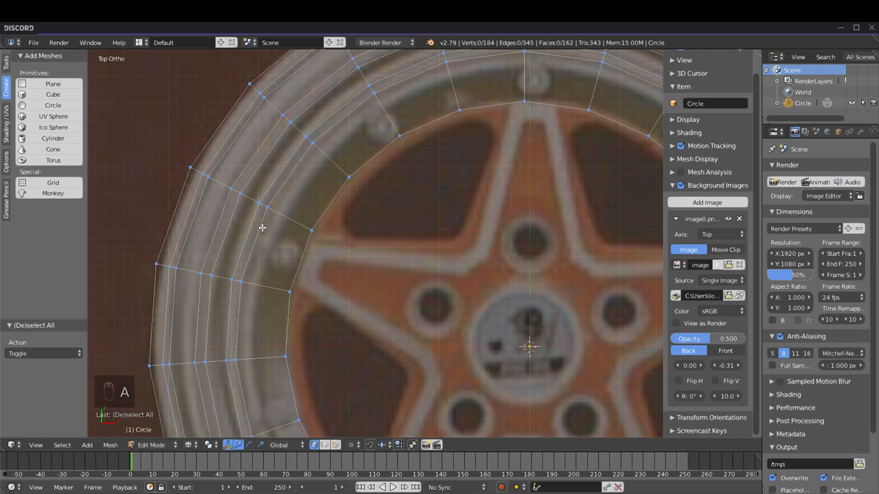
Step: Display the rim in solid shading and apply smooth shading to all its faces
mouse_move(406, 272)
middle_mouse_down()
mouse_move(451, 214)
mouse_move(450, 192)
mouse_move(444, 249)
mouse_move(480, 243)
mouse_move(311, 245)
middle_mouse_up()
key("z")
scroll(298, 255, "down", 5)
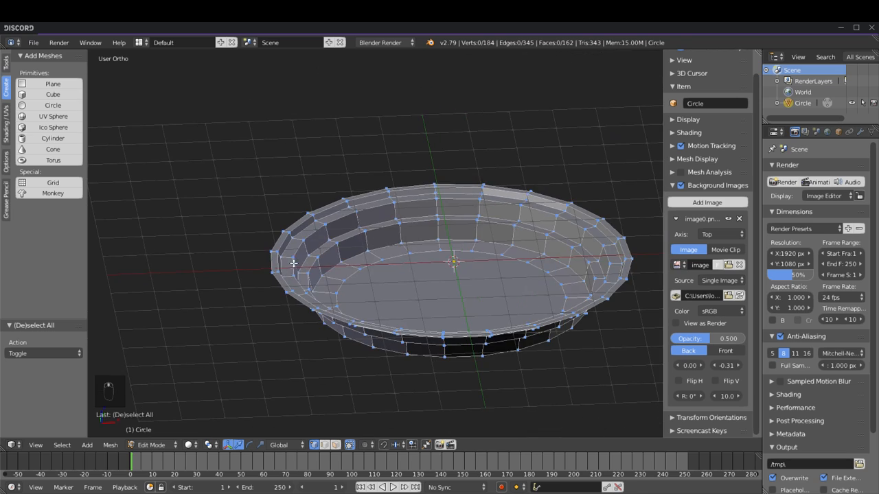
key("a")
middle_click_drag(389, 262, 339, 259)
left_click(7, 128)
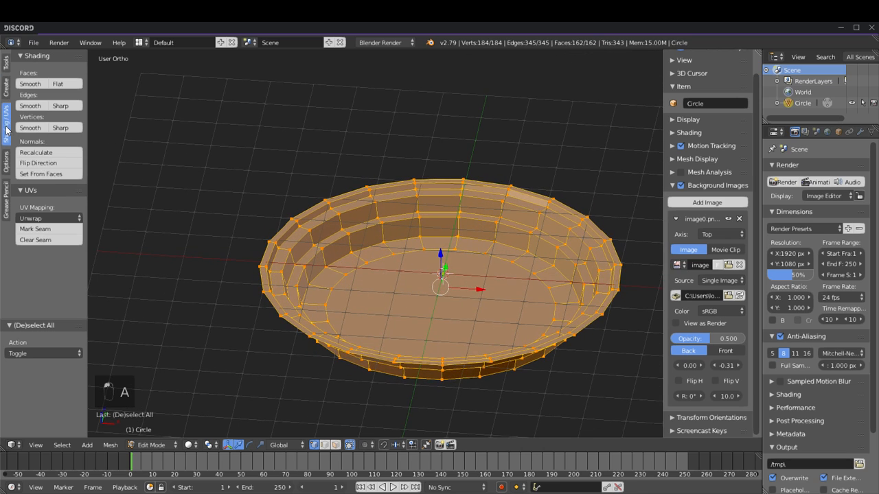
left_click(42, 86)
Step: Inspect the smoothed rim and return all its faces to flat shading
mouse_move(384, 229)
middle_mouse_down()
mouse_move(310, 248)
mouse_move(295, 227)
middle_mouse_up()
scroll(310, 247, "up", 1)
scroll(340, 264, "down", 2)
key("a")
scroll(296, 226, "up", 3)
key("a")
left_click(57, 83)
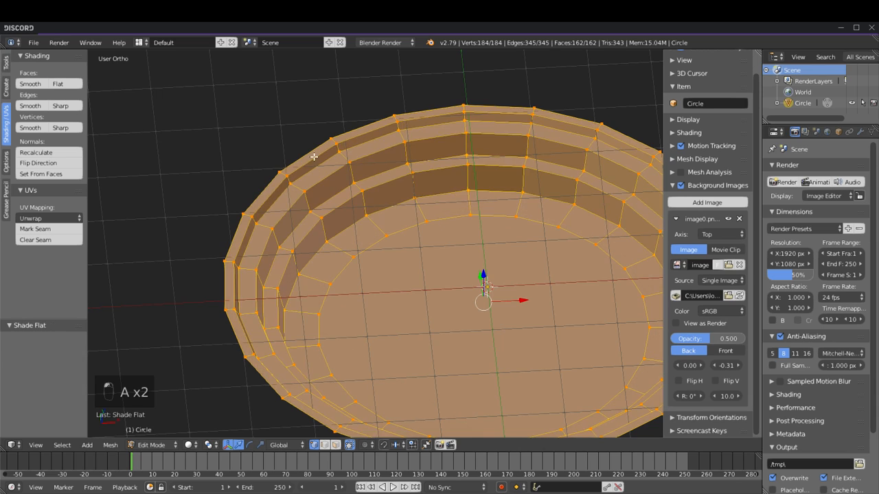
key("a")
Step: Delete the single large face closing the rim's centre so the middle of the wheel is open
key("KP_7")
key("z")
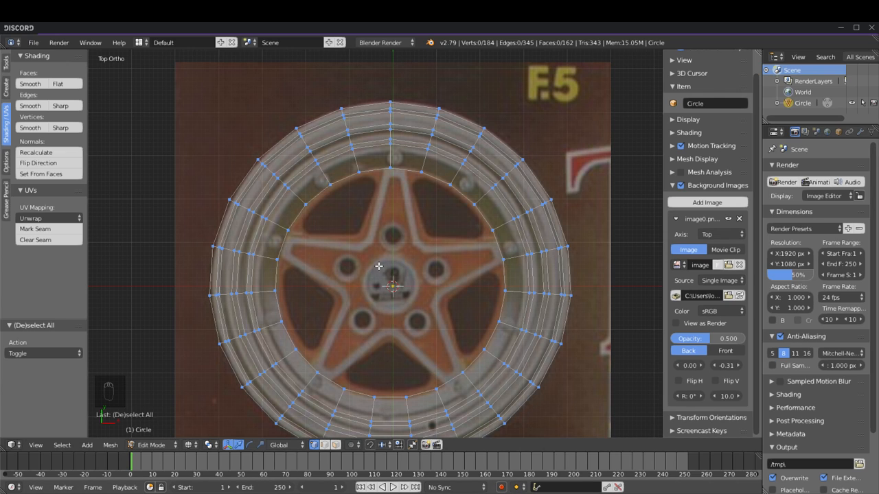
middle_click_drag(403, 277, 391, 252, "shift")
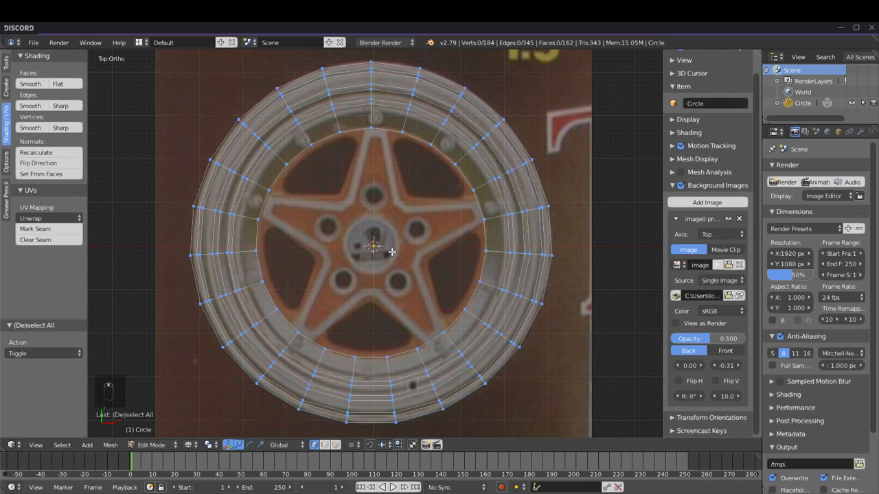
scroll(333, 231, "up", 2)
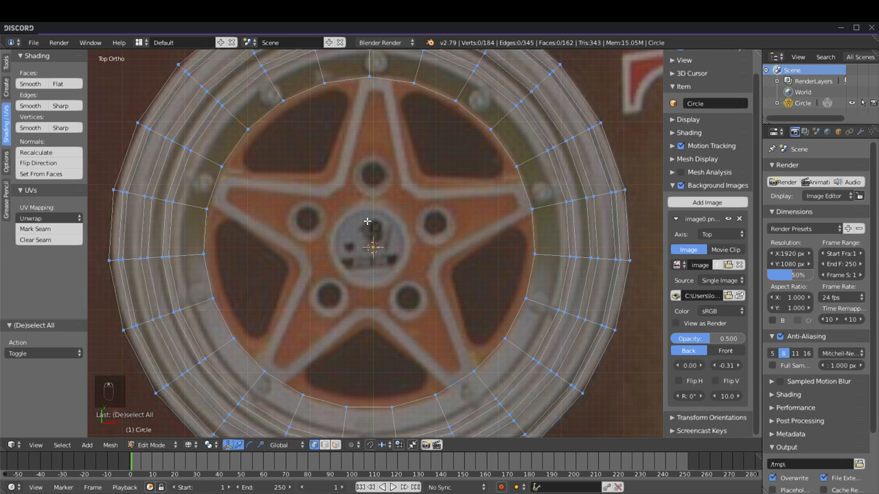
middle_click_drag(348, 251, 355, 295)
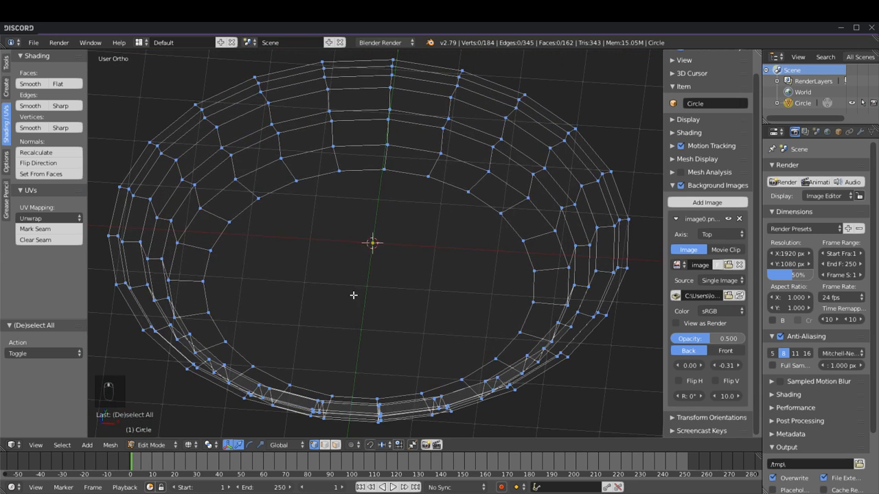
key("z")
left_click(336, 446)
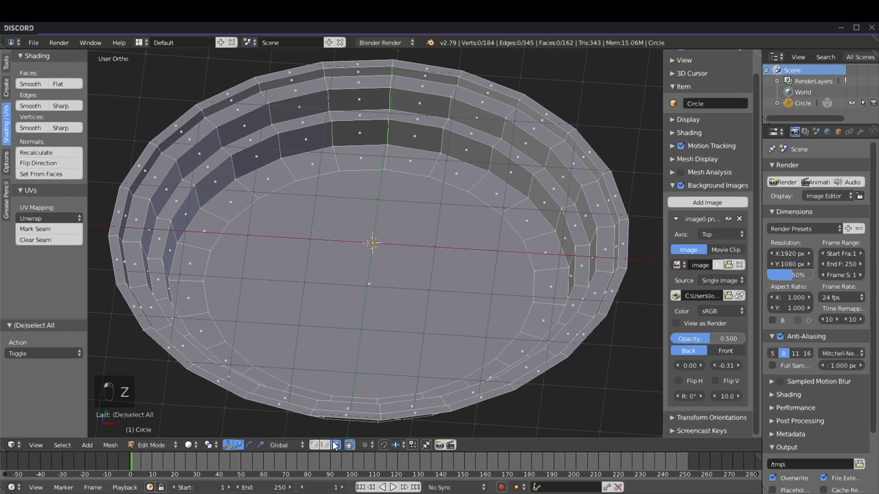
right_click(361, 299)
key("Delete")
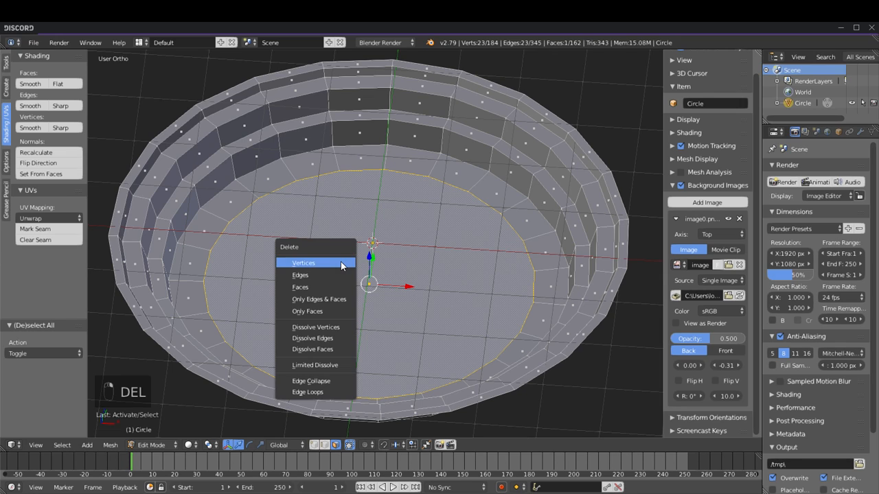
left_click(317, 288)
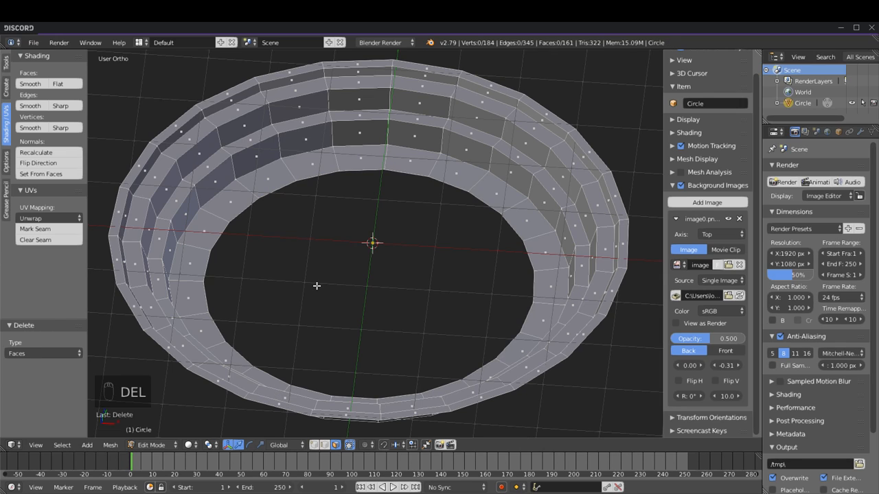
Step: Return to the top view, leave mesh editing and snap the 3D cursor to the scene centre
middle_click_drag(233, 170, 369, 234)
key("KP_7")
key("z")
key("z")
key("z")
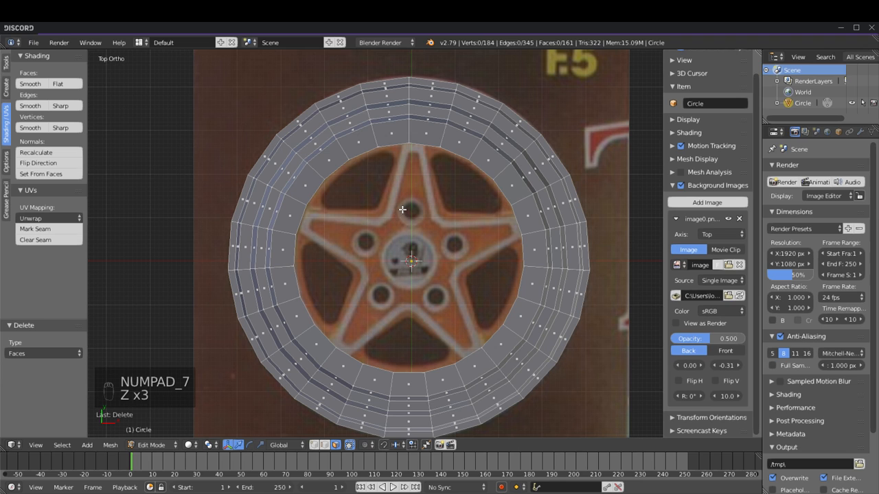
key("Tab")
scroll(423, 213, "down", 5)
scroll(423, 226, "up", 2)
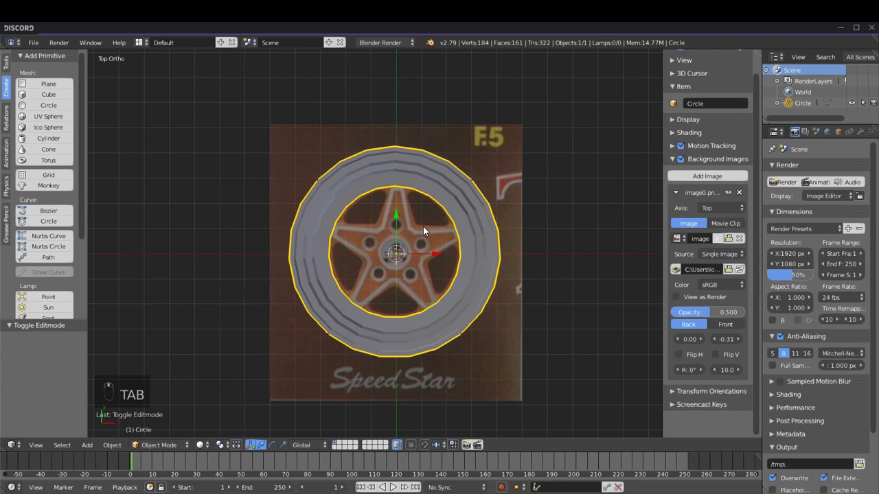
scroll(381, 253, "up", 5)
key("shift+s")
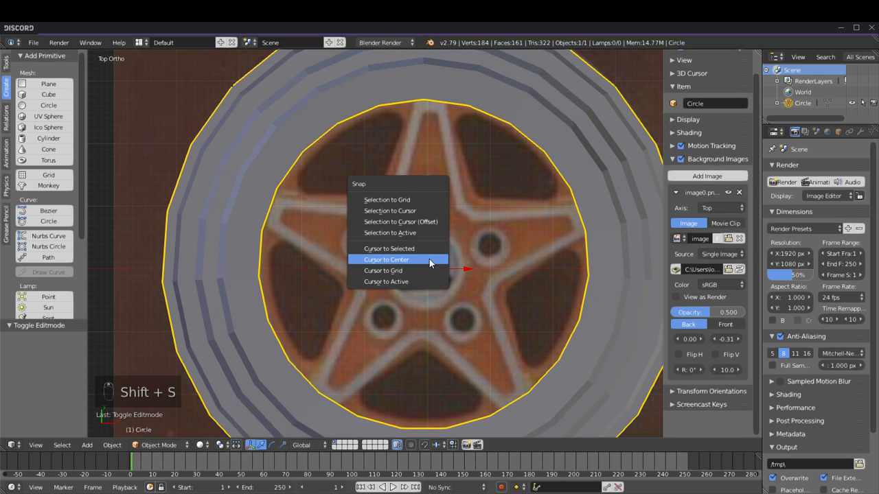
left_click(421, 259)
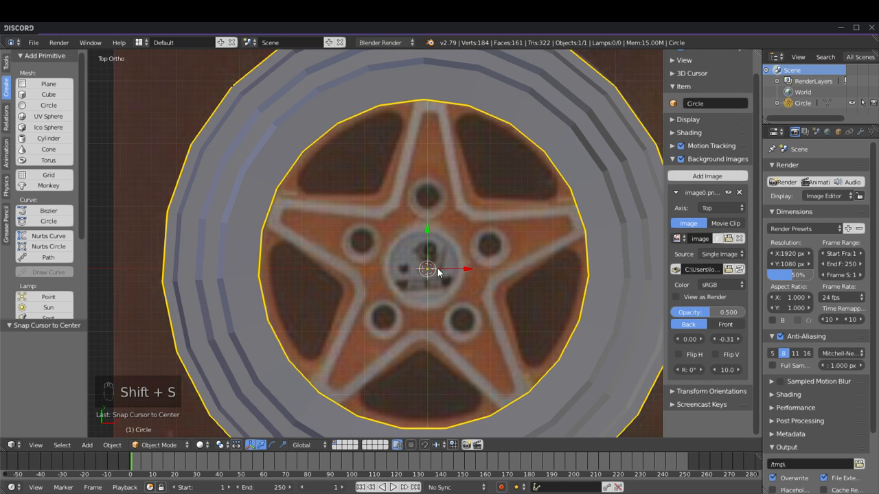
Step: Move the rim 10 units along X so it sits clear of the reference photo
scroll(432, 270, "up", 6)
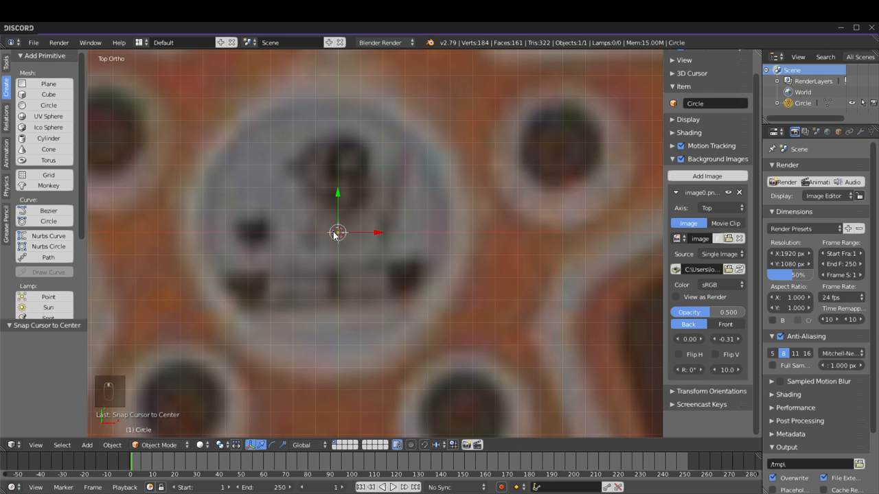
scroll(339, 245, "down", 8)
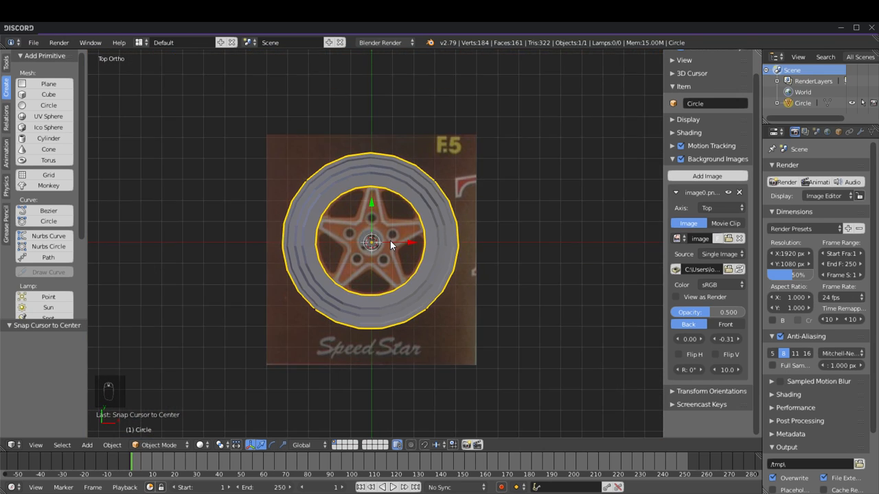
scroll(391, 242, "up", 3)
scroll(343, 224, "down", 4)
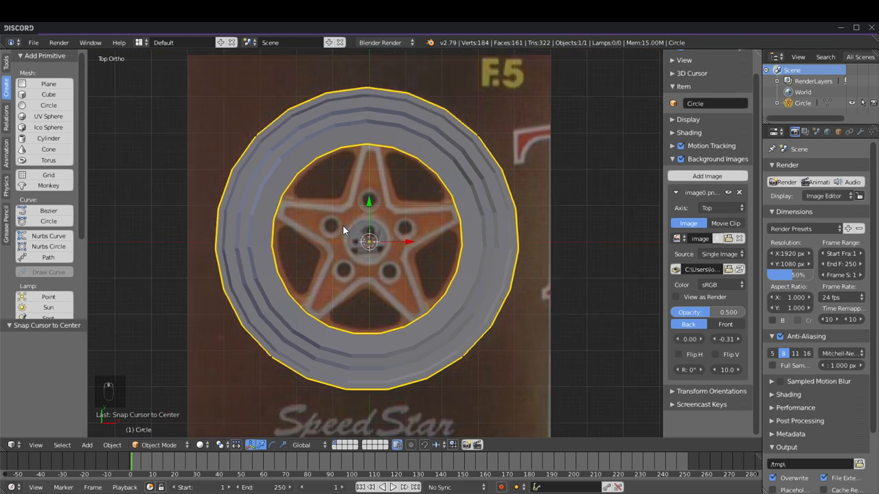
left_click_drag(398, 242, 614, 246)
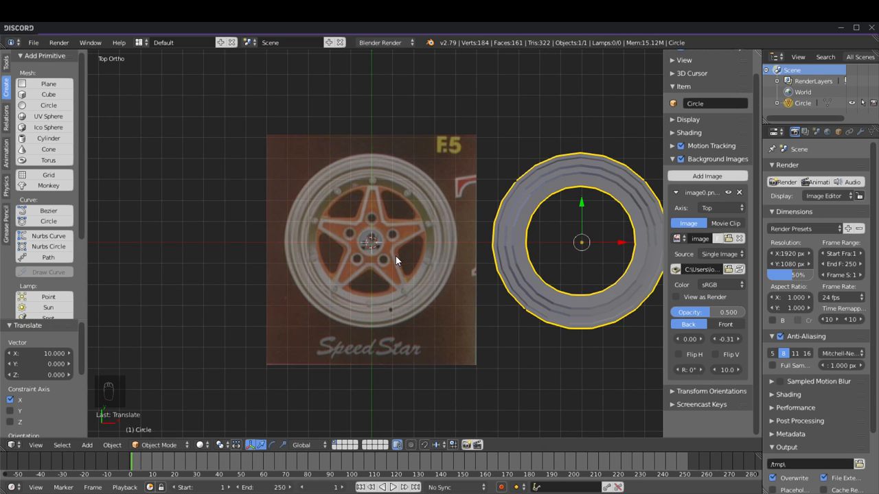
Step: Add a plane at the wheel's centre and open it for mesh editing in wireframe display
scroll(396, 255, "up", 2)
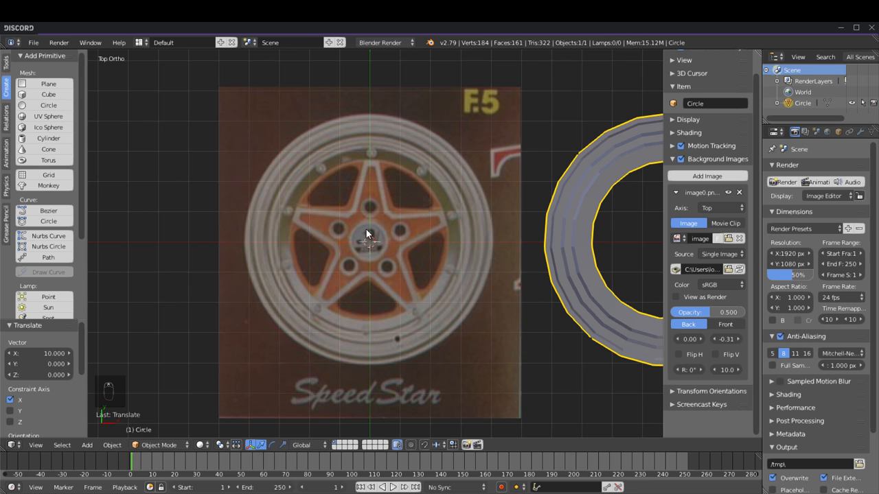
left_click(48, 84)
scroll(371, 242, "up", 2)
key("Tab")
key("z")
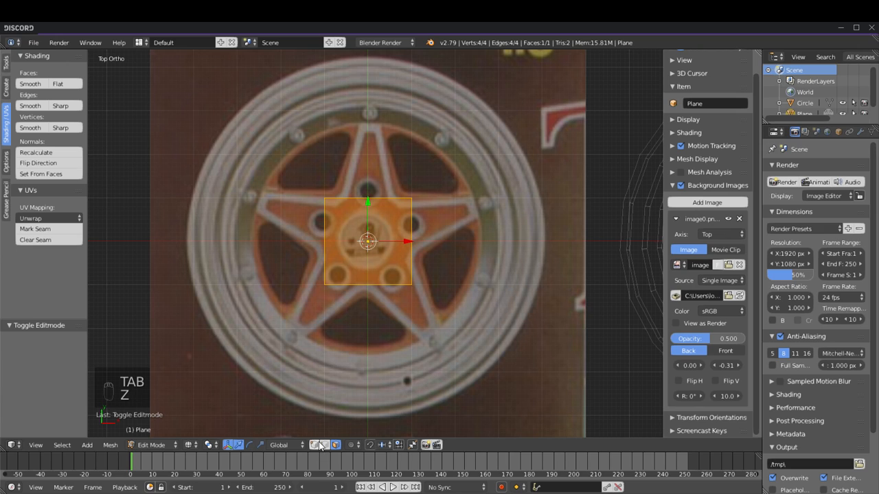
Step: Delete the plane's face and three of its corner vertices, keeping and selecting only the upper-right vertex
right_click(322, 203)
right_click(323, 285, "shift")
right_click(399, 277, "shift")
key("Delete")
left_click(396, 276)
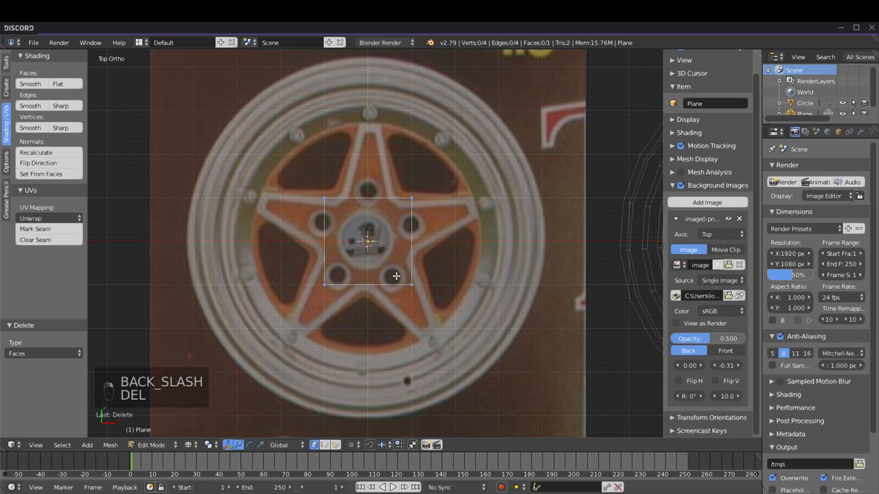
right_click(324, 199)
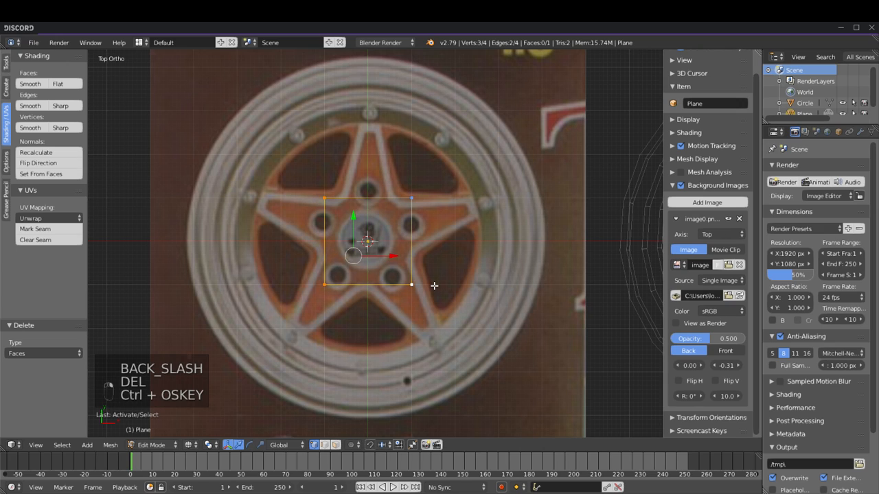
key("Delete")
left_click(410, 262)
right_click(409, 218)
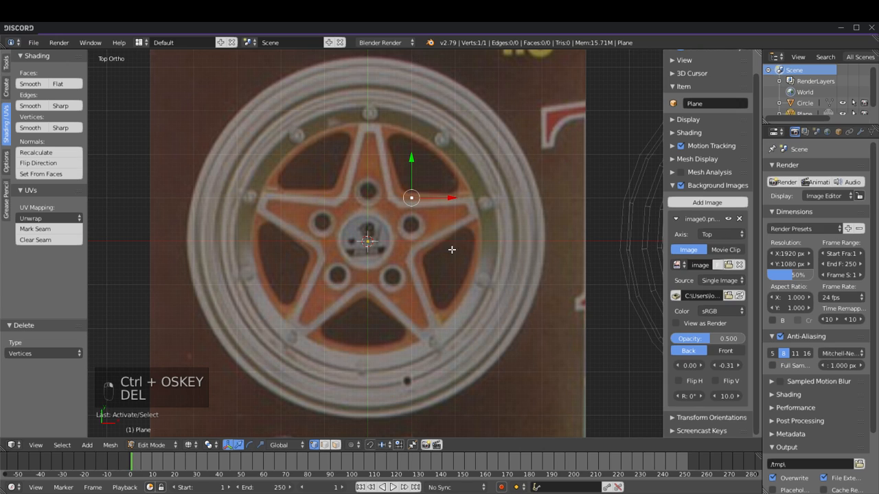
Step: Move the remaining vertex -1 along X and 1.7 along Y, onto the outer end of the upper spoke
left_click_drag(441, 200, 370, 147)
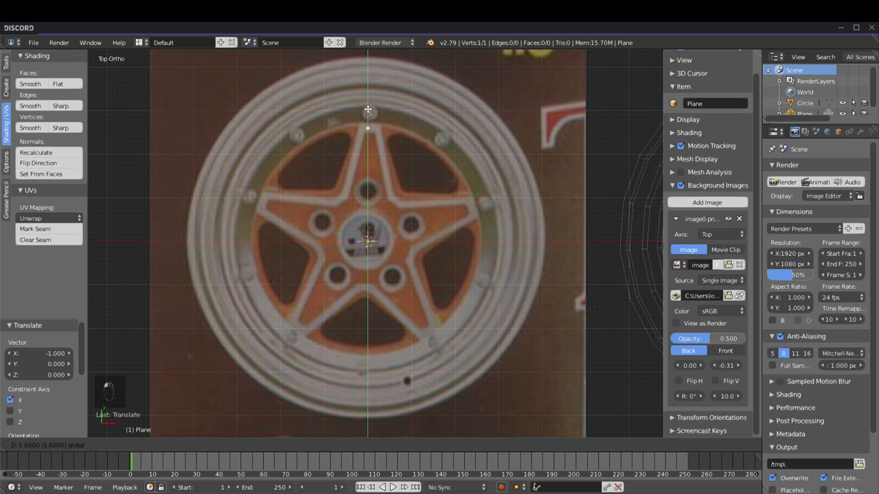
left_click_drag(368, 105, 368, 105)
middle_click_drag(408, 174, 414, 243, "shift")
scroll(418, 235, "up", 3)
scroll(419, 225, "down", 2)
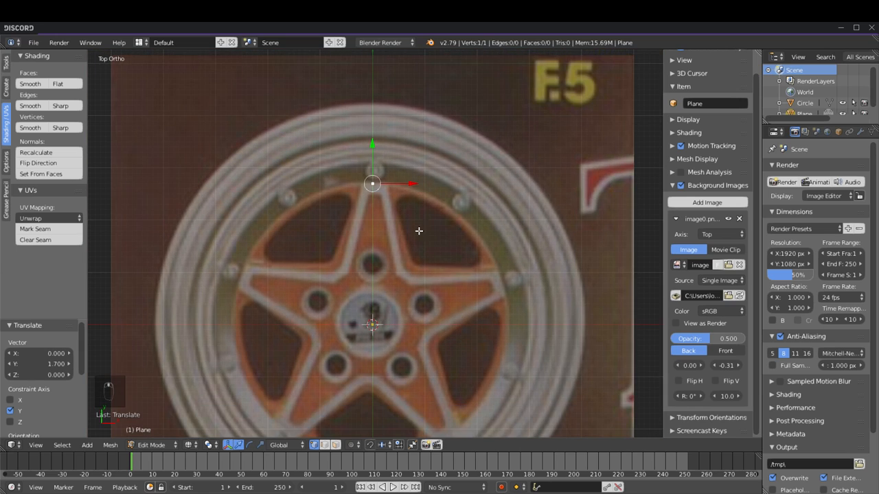
scroll(402, 193, "down", 2)
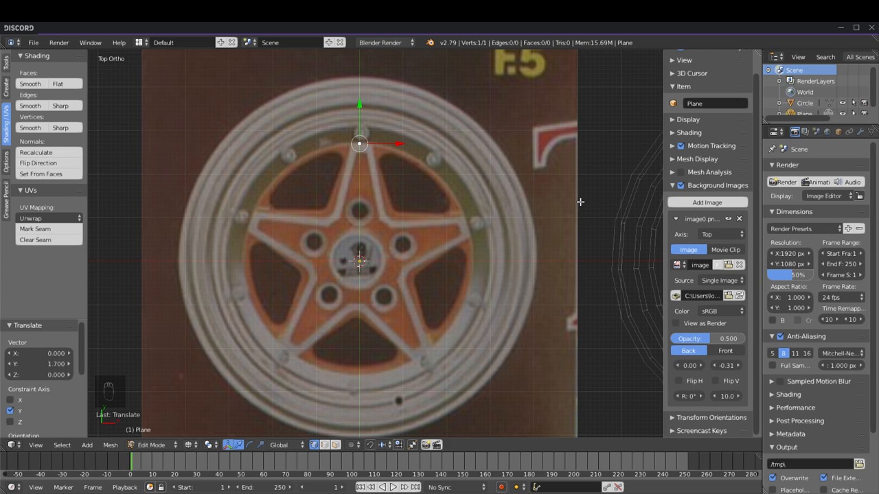
Step: Display the plane's modifier settings and rotate the background image to about -0.86 degrees
left_click(860, 132)
left_click(817, 169)
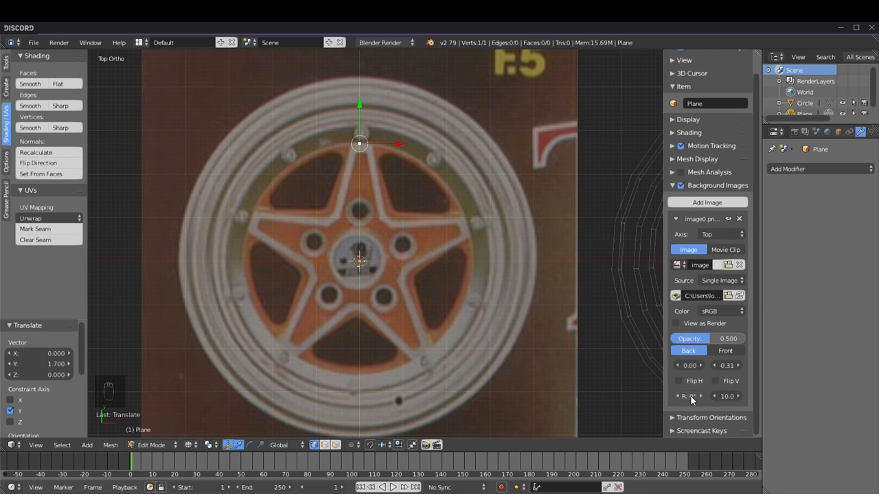
left_click_drag(693, 398, 682, 396)
mouse_move(690, 396)
left_mouse_down()
mouse_move(680, 396)
mouse_move(691, 396)
left_mouse_up()
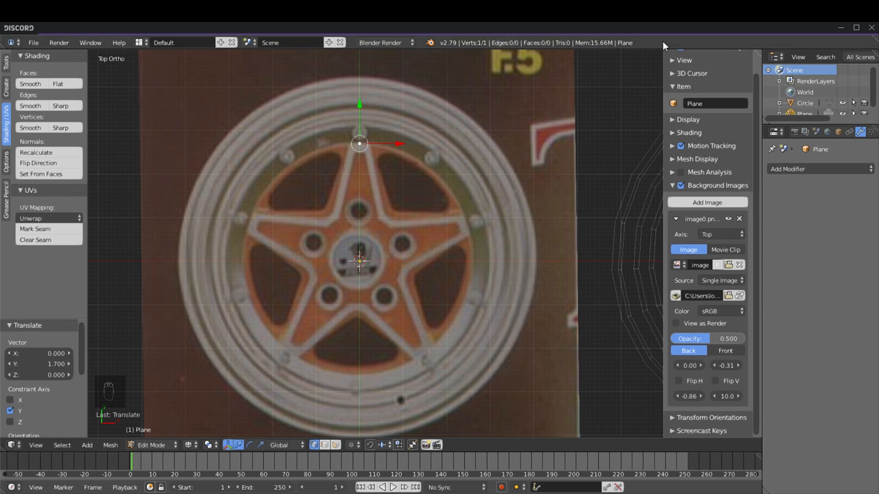
Step: Collapse the Item settings in the viewport sidebar and expand the Background Images settings again
key("n")
key("n")
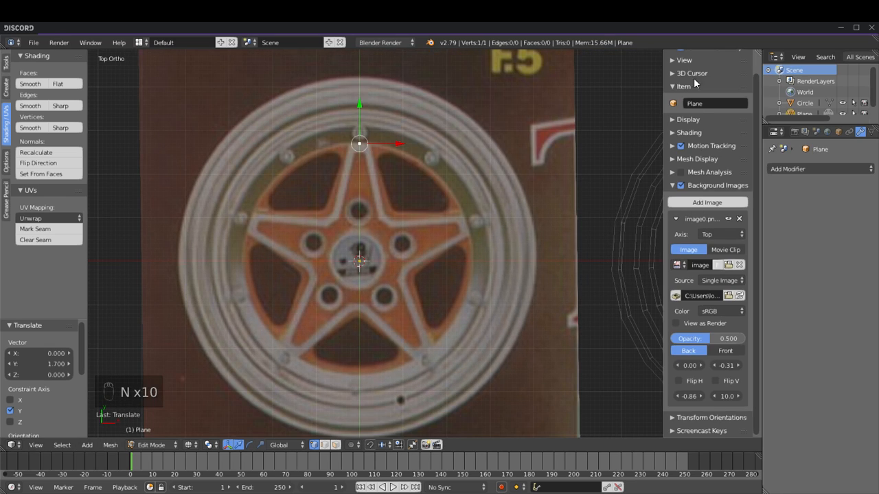
scroll(666, 142, "up", 1)
left_click(673, 207)
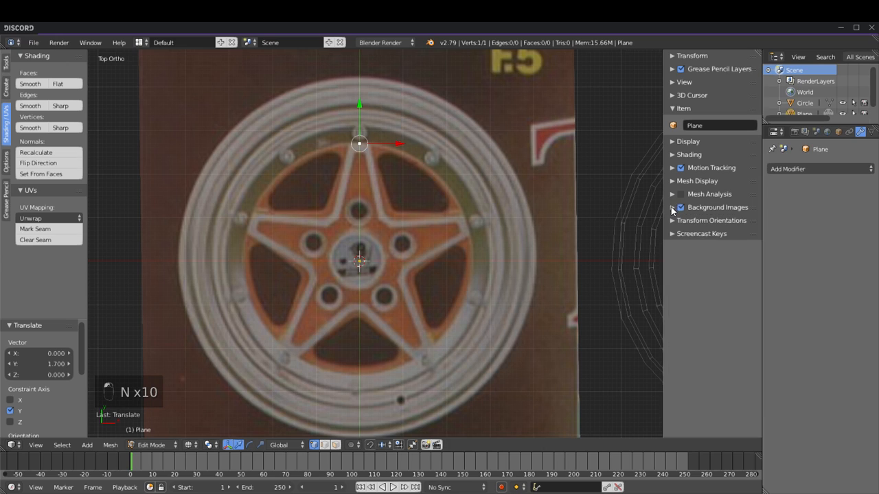
left_click(679, 107)
left_click(676, 190)
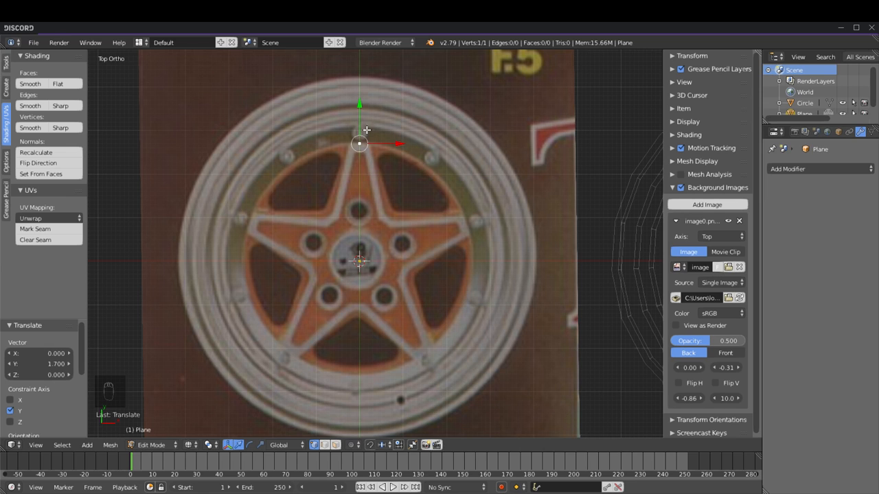
Step: Nudge the vertex 0.03 along Y to line it up with the upper spoke's outer edge
middle_click_drag(364, 140, 373, 198, "shift")
scroll(372, 198, "up", 4)
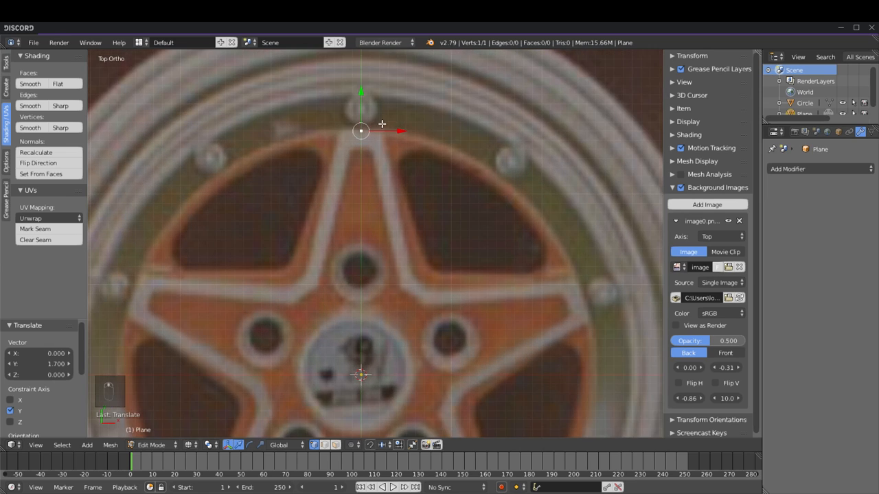
key("g")
left_click(367, 153)
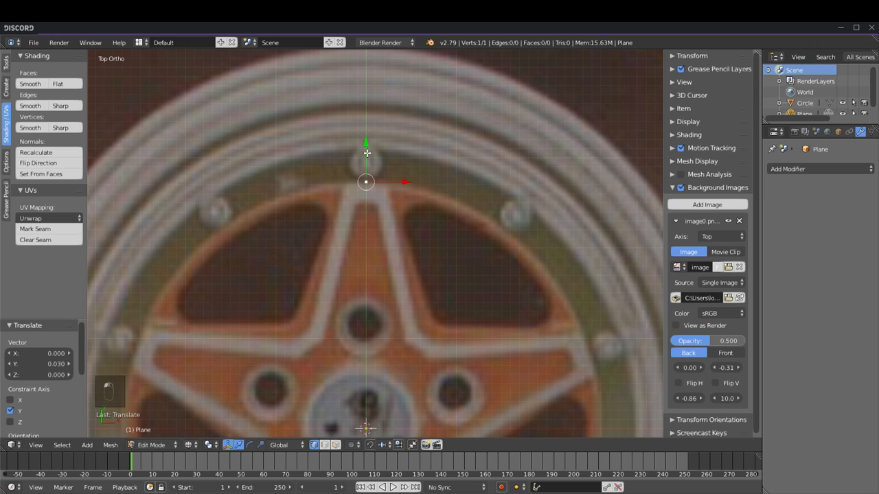
Step: Extrude the vertex about -0.195 along Y, and extrude the new end about 0.091 along X within the spoke tip
key("e")
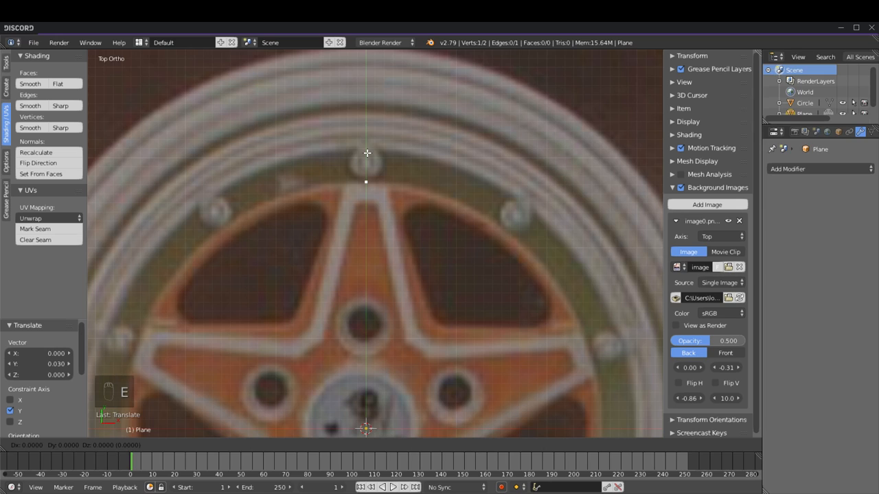
key("x")
key("y")
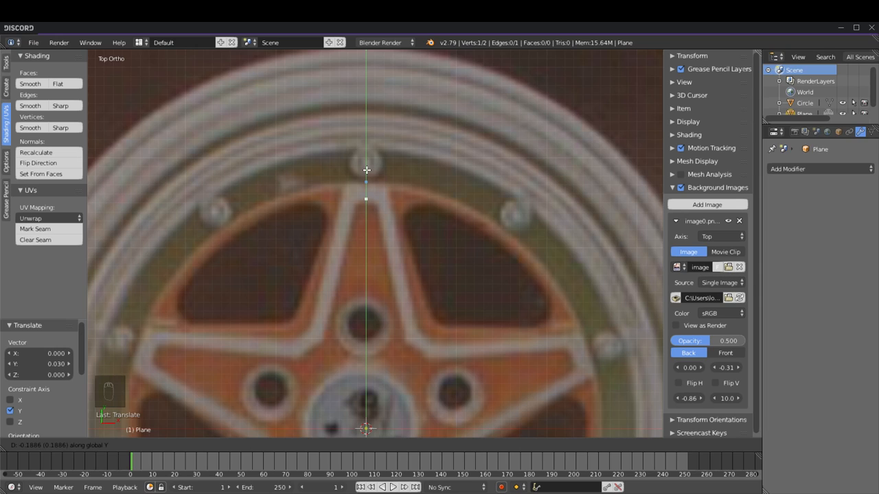
left_click(367, 169)
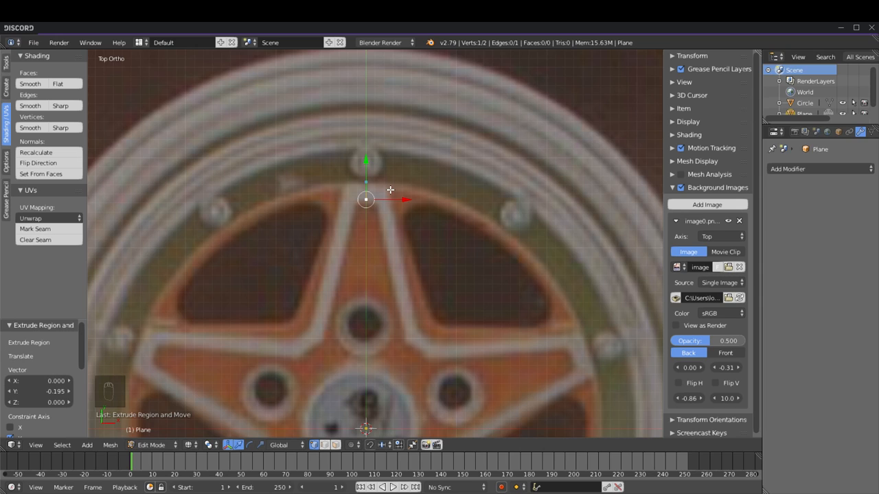
key("e")
key("x")
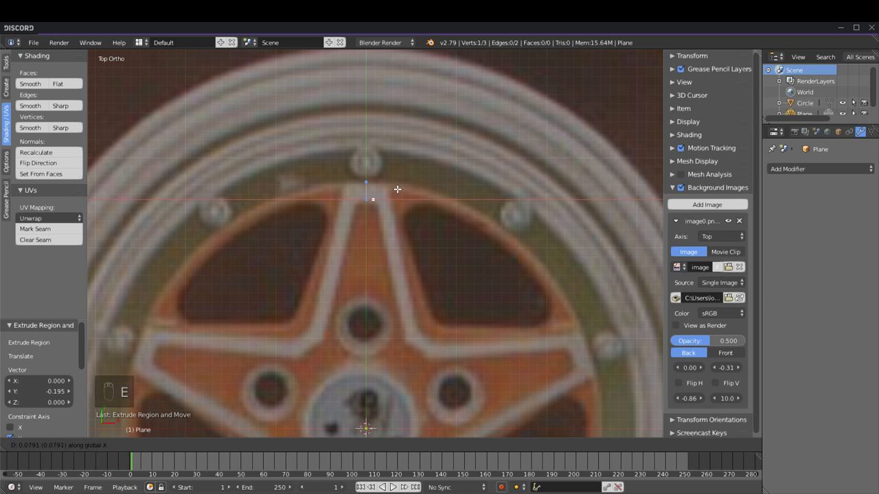
left_click(398, 189)
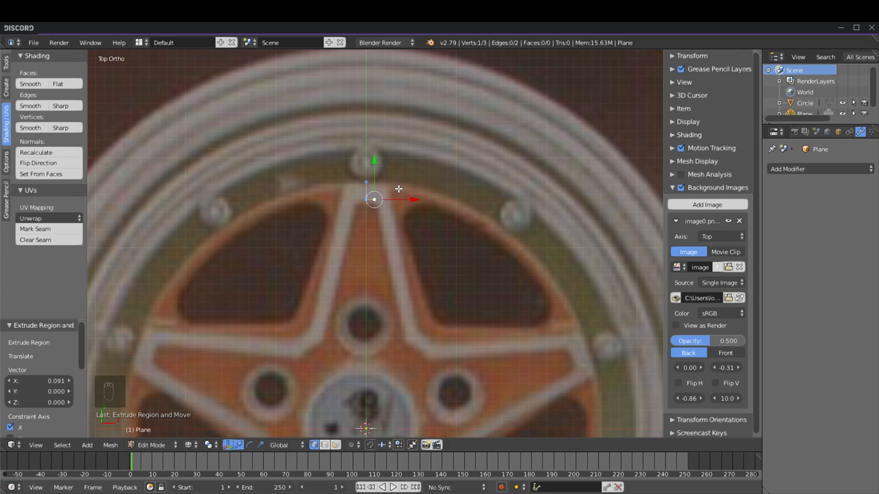
Step: Extrude the inner tip vertex about -1.6 along Y, align the new end with the spoke's inner line, and shift the tip vertex 0.03 along X
key("e")
key("y")
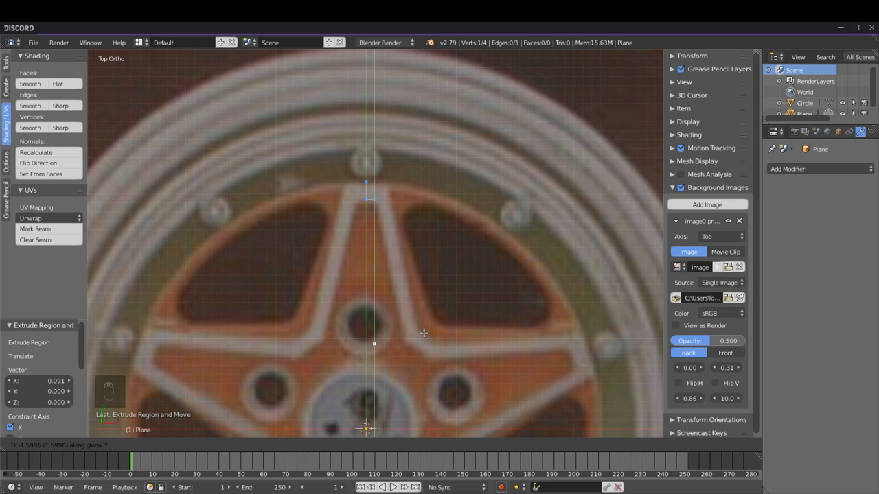
left_click(423, 333)
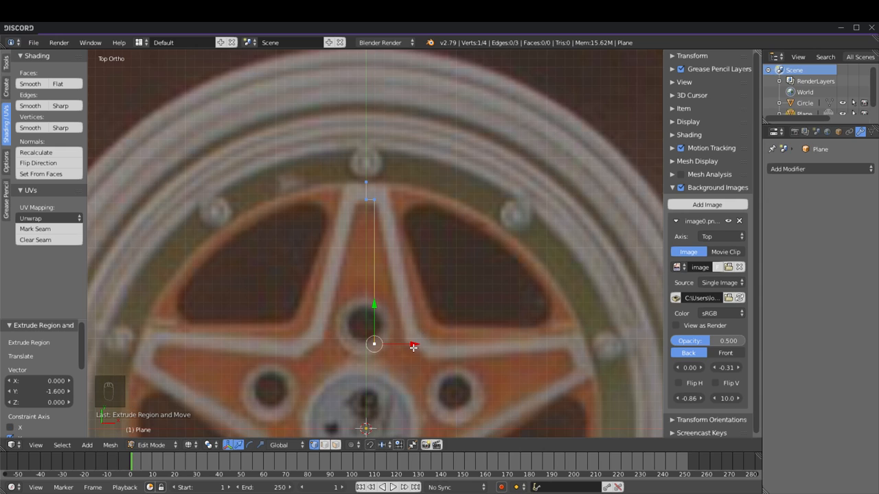
left_click(413, 346)
left_click_drag(412, 346, 445, 341)
right_click(372, 196)
left_click_drag(398, 199, 401, 197)
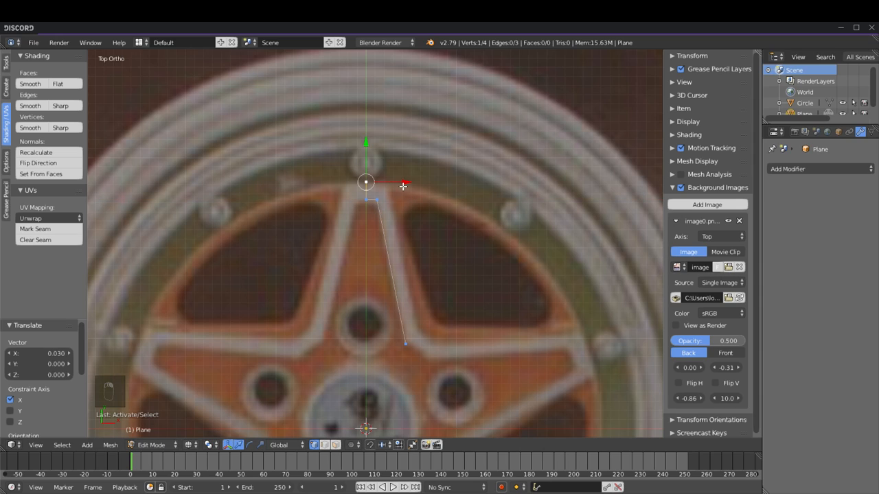
Step: Extrude the top centre vertex along X to the spoke tip's outer corner, and nudge the resulting top edge slightly down along Y
key("e")
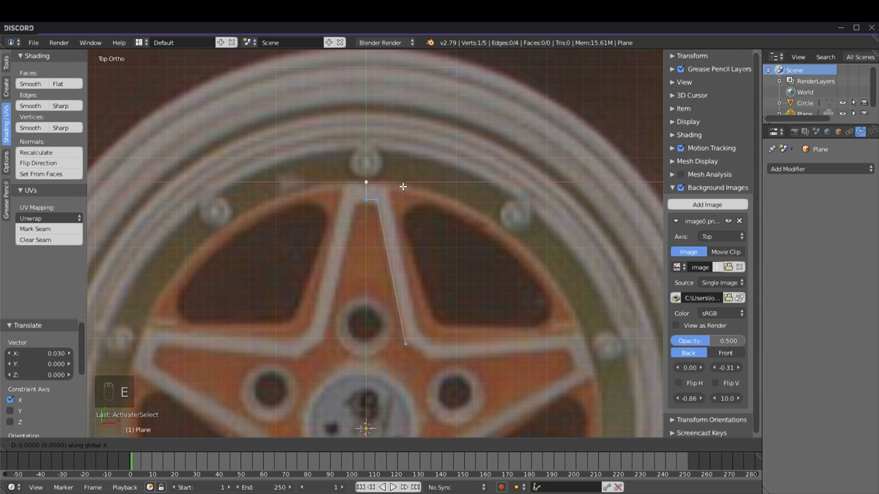
left_click(424, 187)
right_click(363, 178, "shift")
left_click_drag(376, 150, 374, 152)
Step: Extrude the outer tip vertex about -1.764 along Y, and move the new end 0.365 along X and 0.097 along Y
key("a")
right_click(395, 180)
key("e")
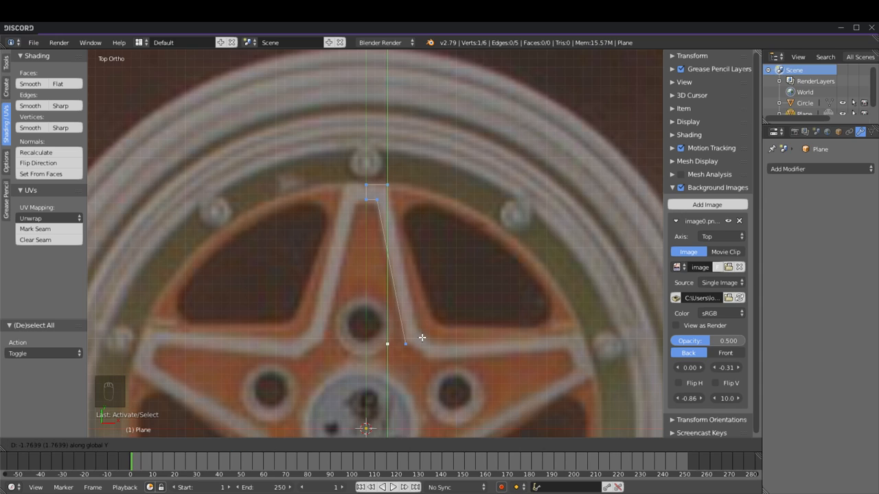
left_click(421, 338)
key("g")
key("x")
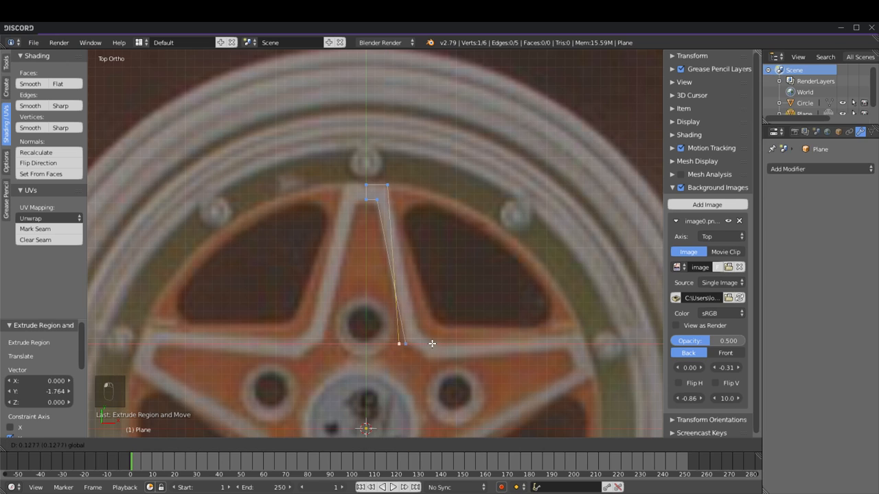
left_click(450, 340)
key("g")
key("y")
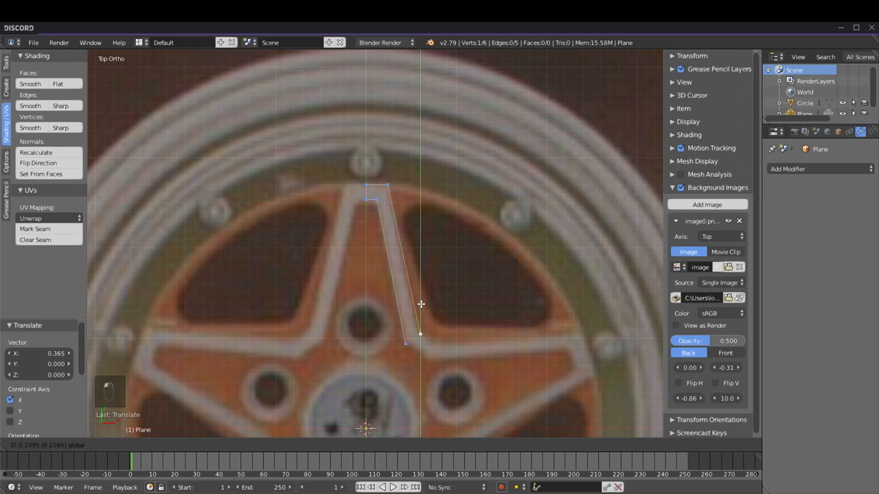
left_click(420, 305)
Step: Examine how the traced spoke outline's upper and lower vertices line up with the white line in the reference photo
right_click(408, 341)
key("g")
key("x")
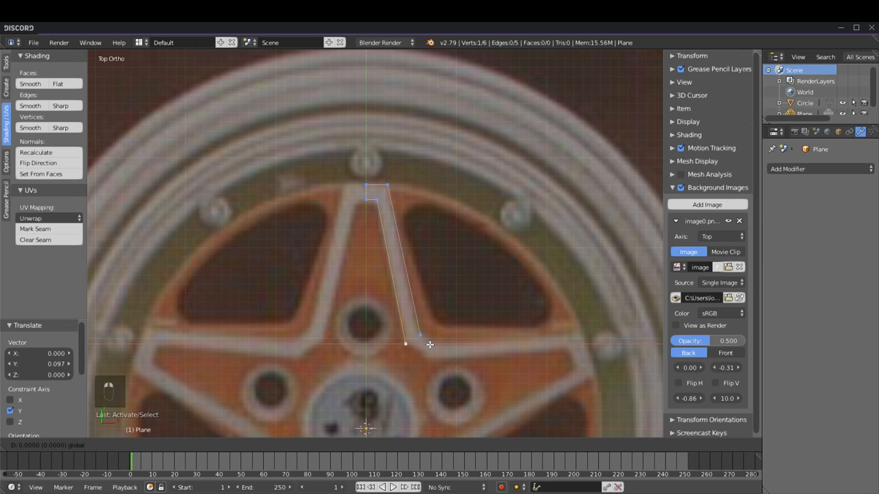
left_click(430, 345)
right_click(388, 185)
right_click(381, 214)
scroll(399, 258, "down", 6)
scroll(382, 262, "up", 6)
scroll(383, 262, "up", 1)
scroll(401, 234, "up", 1)
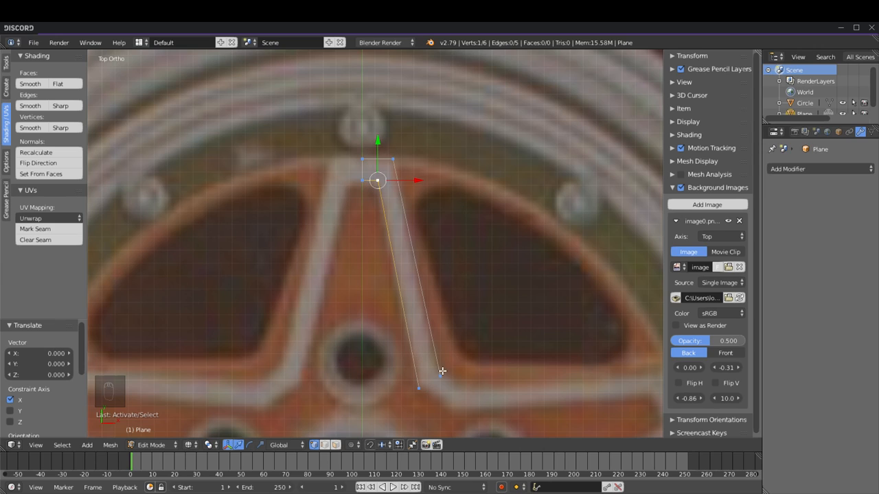
scroll(426, 343, "down", 6)
scroll(408, 281, "up", 6)
scroll(435, 357, "down", 6)
scroll(435, 353, "up", 6)
scroll(421, 328, "down", 1)
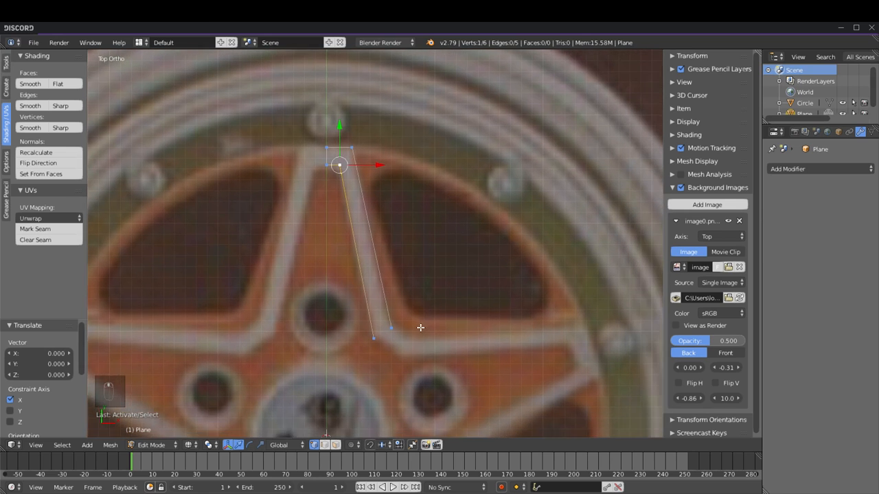
middle_click_drag(421, 329, 410, 337, "shift")
scroll(403, 318, "up", 1)
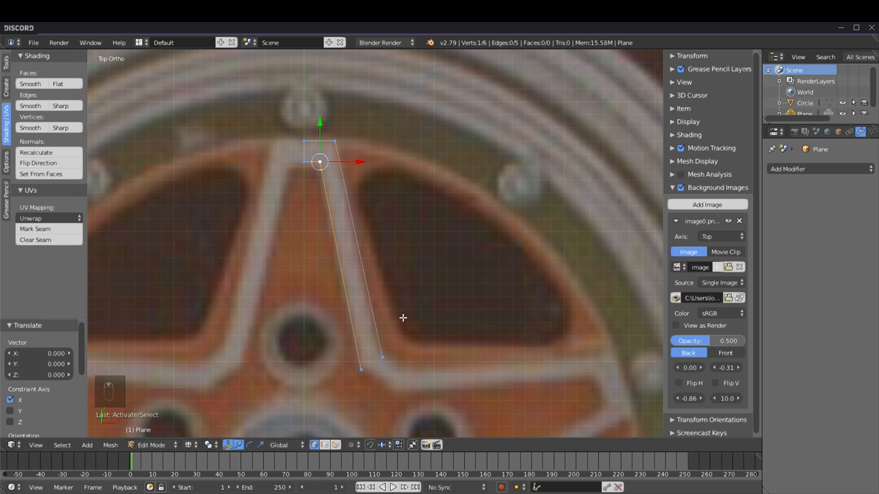
Step: Delete the four inner and outer spoke vertices, keeping only the short edge on the centre line
right_click(361, 369)
right_click(382, 357, "shift")
right_click(320, 162, "shift")
right_click(335, 141, "shift")
key("Delete")
left_click(339, 141)
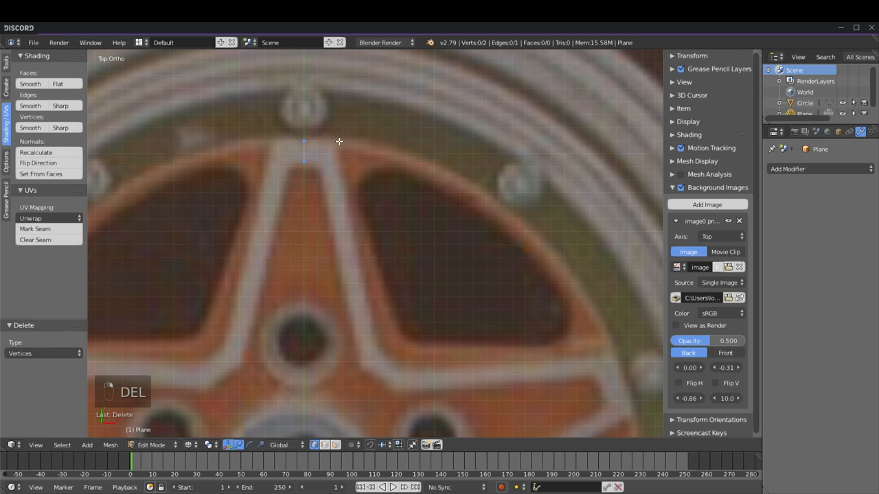
Step: Extrude the centre-line edge about 0.135 along X, and move the new face's upper outer vertex 0.114 further along X
right_click(309, 141)
right_click(317, 163, "shift")
key("e")
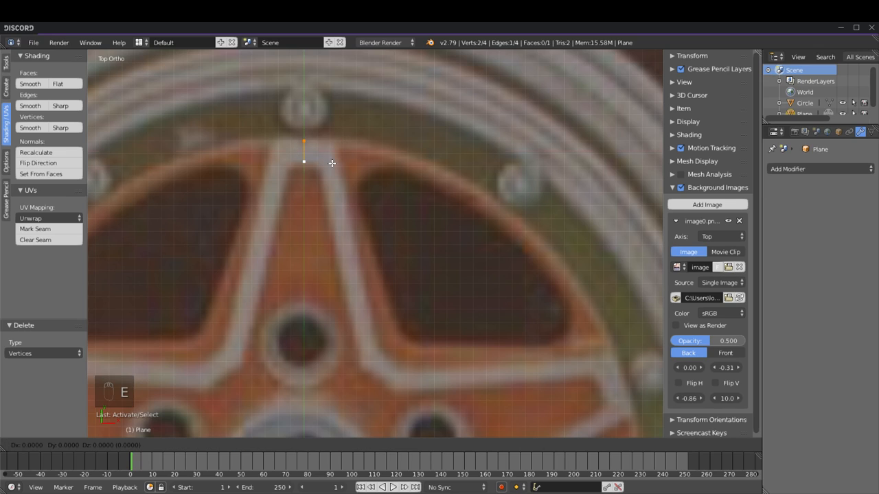
left_click(350, 163)
right_click(323, 142)
key("g")
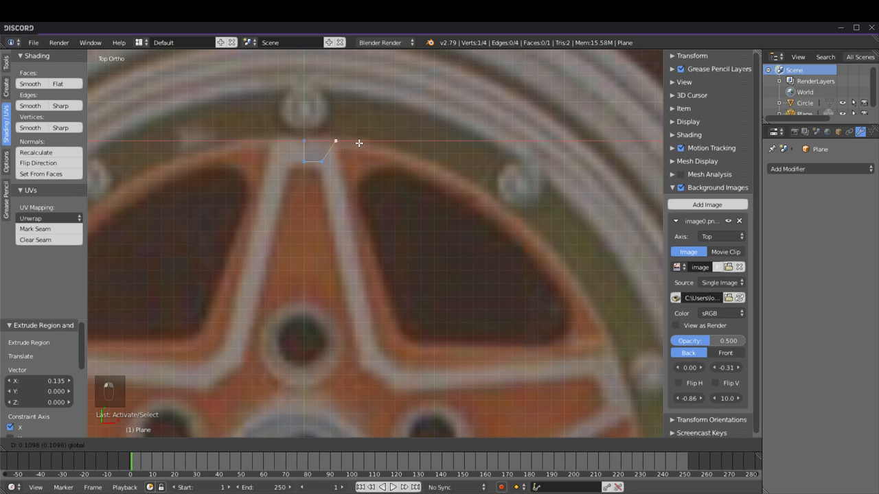
left_click(359, 143)
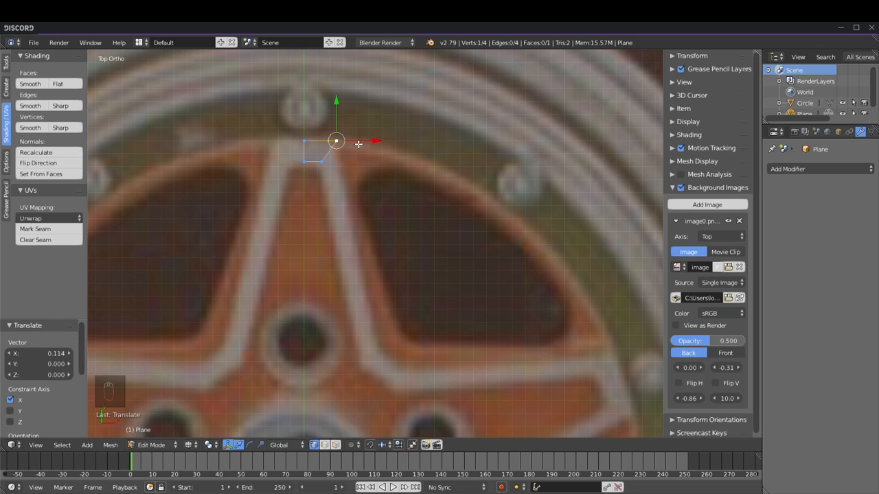
Step: Nudge the tip face's lower and upper edges each about -0.017 along Y to fit the reference
right_click(320, 162)
right_click(302, 162, "shift")
left_click_drag(313, 139, 313, 141)
right_click(304, 141)
right_click(337, 142, "shift")
key("g")
key("y")
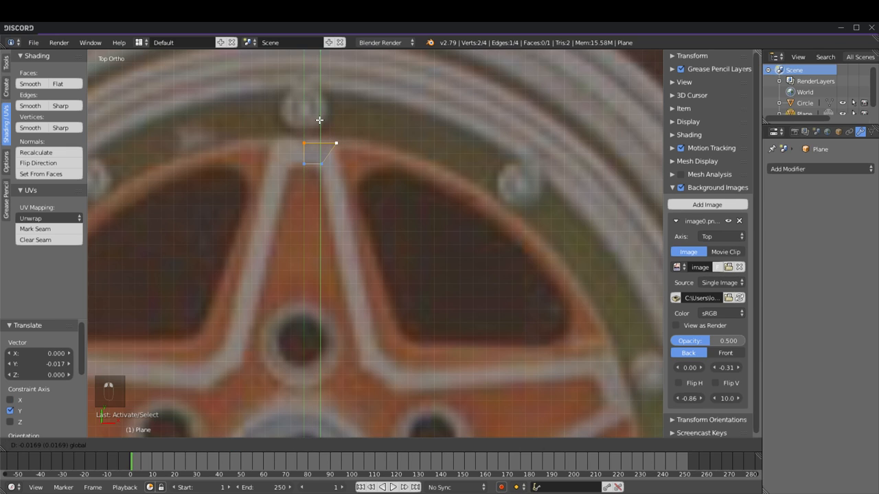
key("Escape")
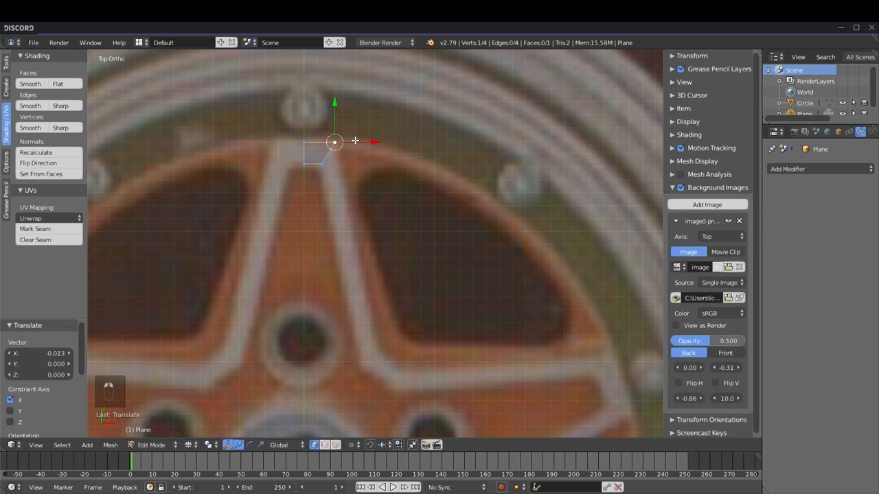
Step: Undo the last vertex nudge, and shift the tip face's slanted outer edge -0.03 and then 0.004 along X
key("ctrl+z")
right_click(321, 162, "shift")
key("g")
key("x")
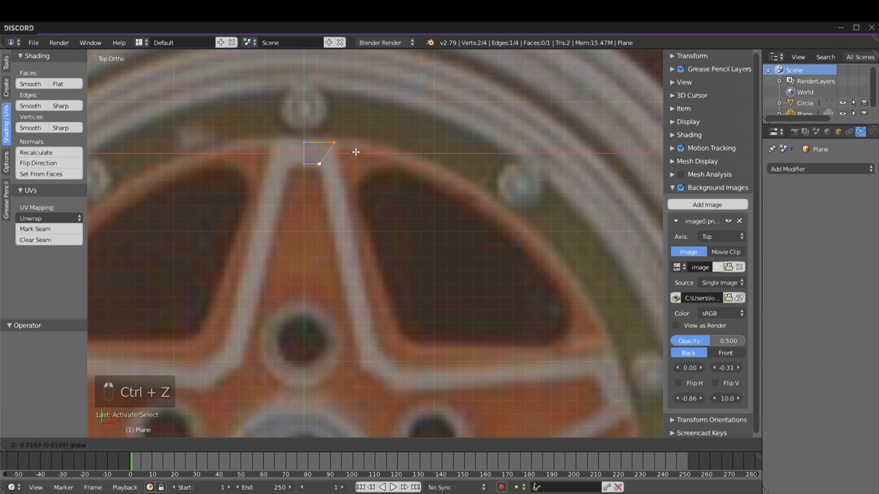
left_click(353, 153)
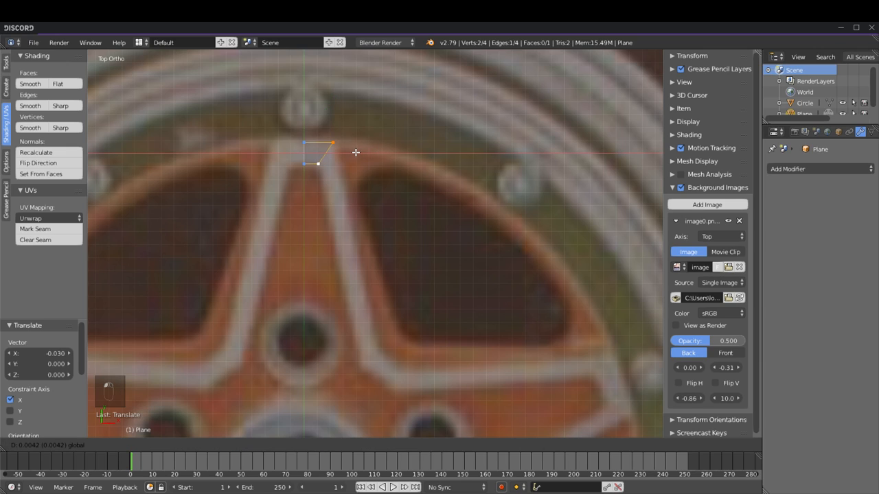
Step: Extrude the slanted edge about -1.533 along Y, slide its end along X to follow the spoke's white line, and lower it 0.03
key("e")
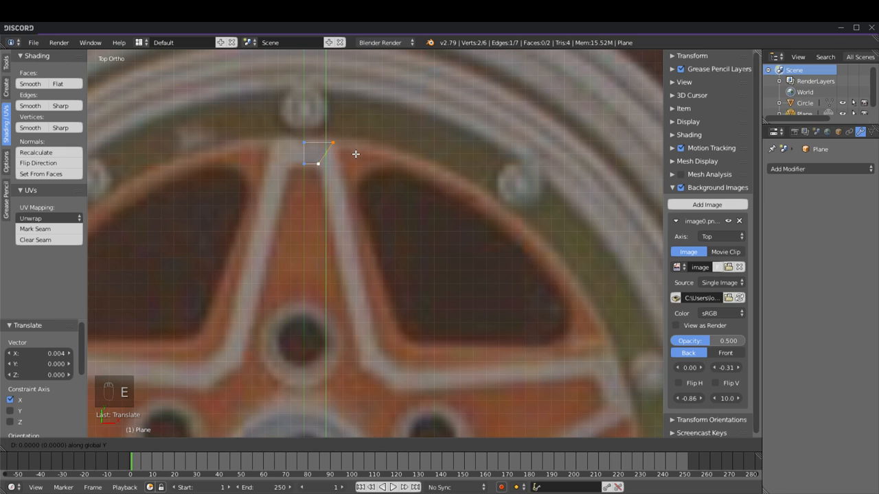
left_click(380, 351)
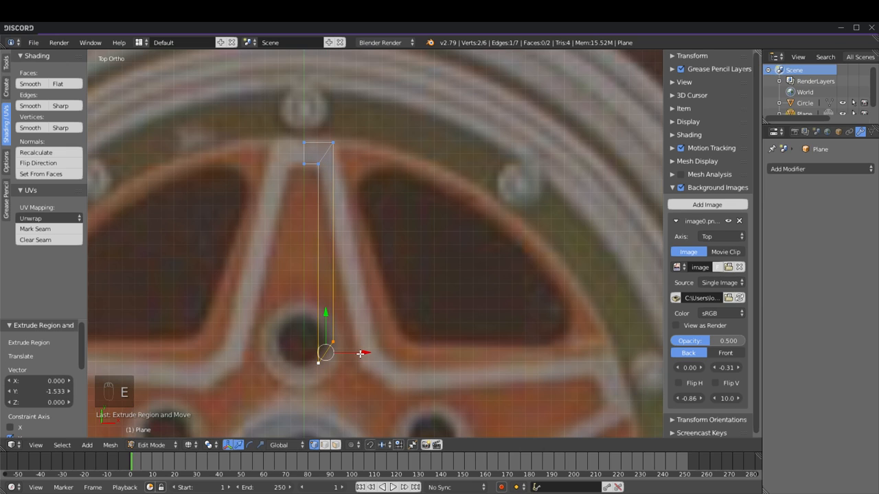
left_click_drag(360, 354, 402, 349)
left_click_drag(367, 316, 365, 320)
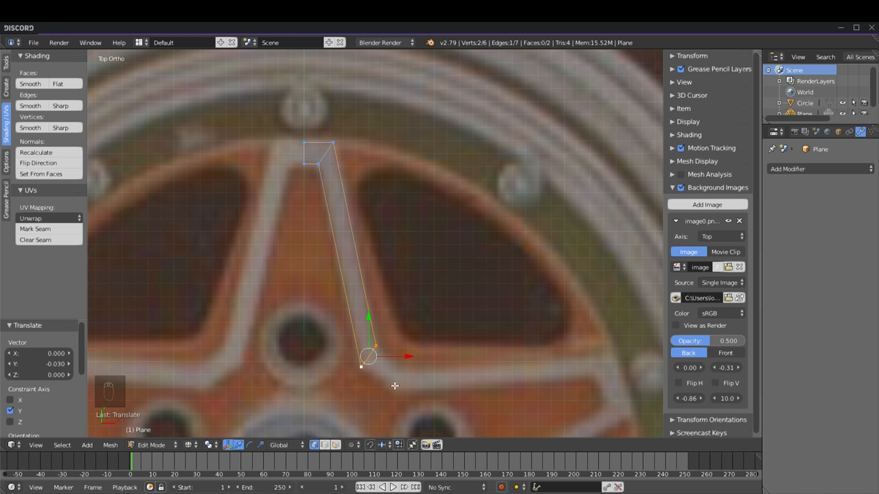
Step: Preview the traced spoke strip in solid shading over the reference, and return to wireframe
key("z")
scroll(323, 147, "down", 8)
scroll(368, 184, "up", 9)
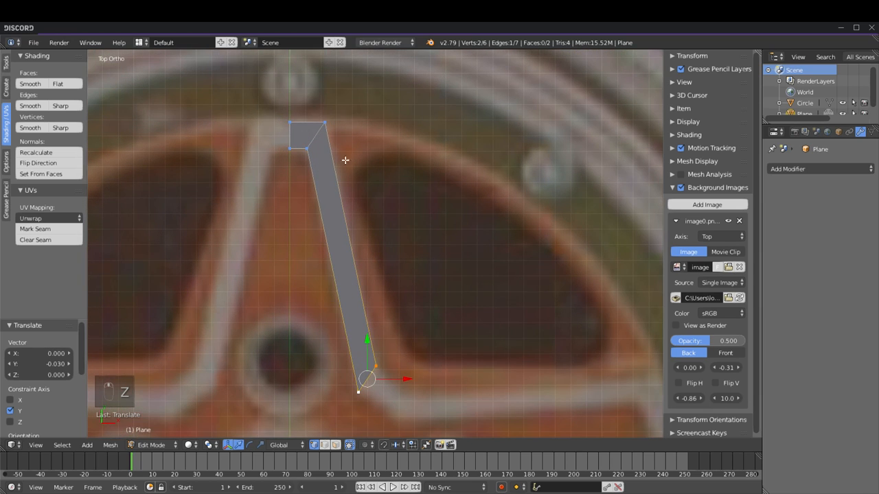
key("z")
scroll(364, 177, "down", 2)
scroll(408, 322, "up", 4)
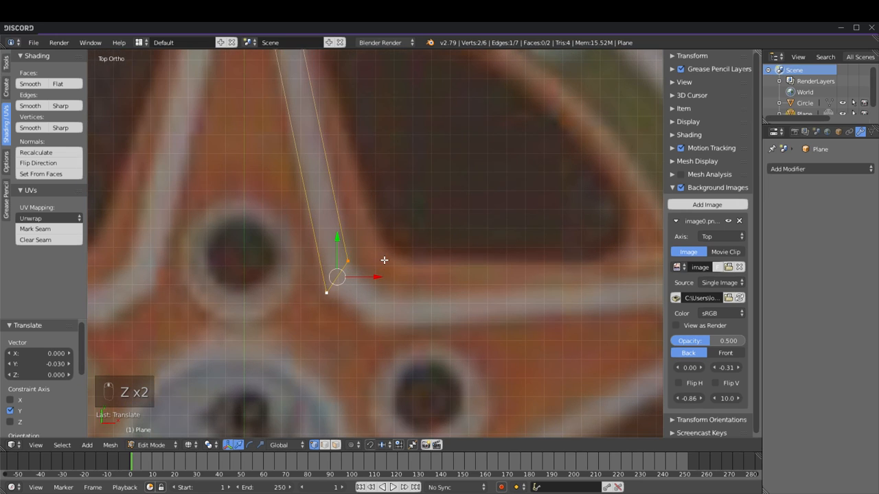
Step: Extrude the strip's lower end edge about 0.291 along X, and move it about -0.237 along Y to follow the inner corner
scroll(385, 264, "down", 2)
key("e")
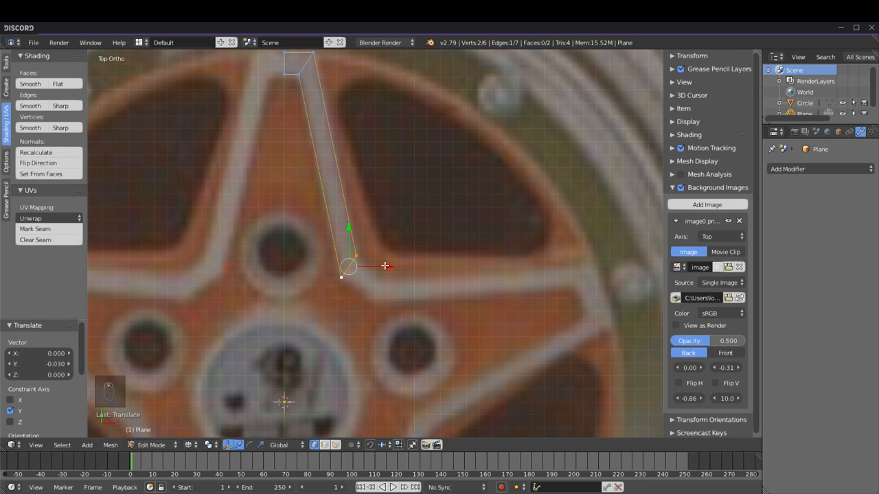
key("x")
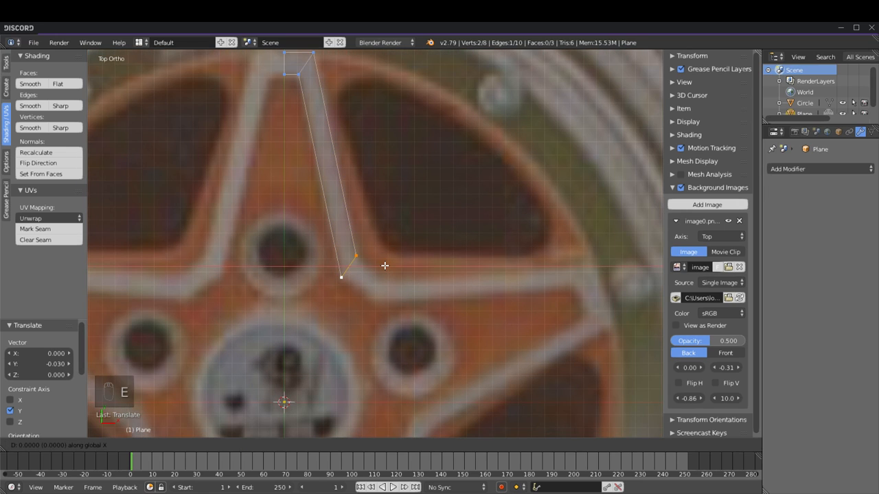
left_click(423, 269)
key("g")
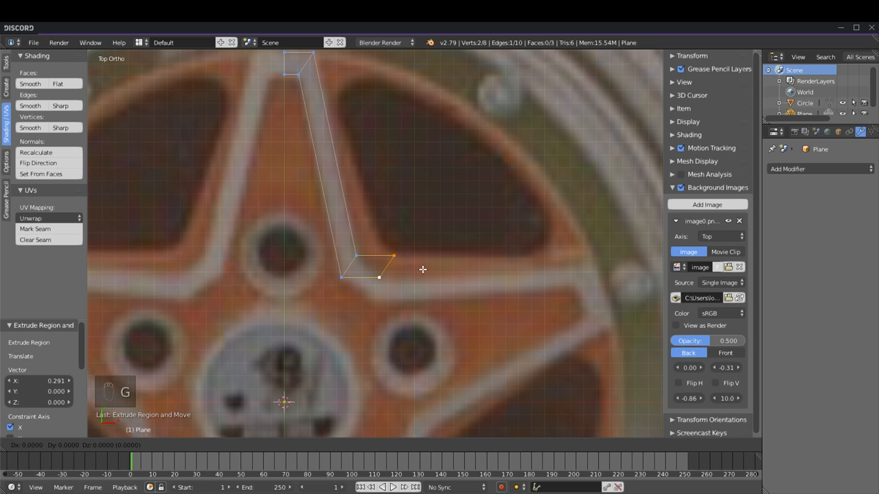
key("y")
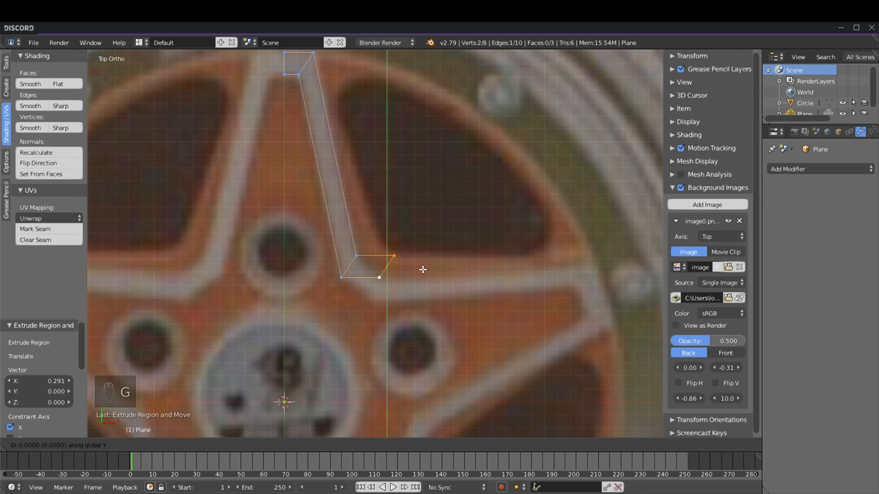
left_click(418, 301)
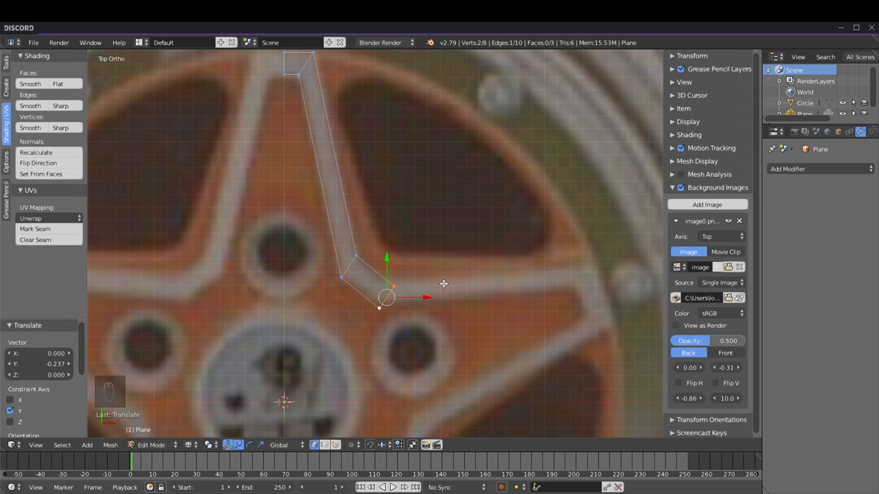
Step: Adjust the corner's end edge by -0.046 along X, 0.038 along Y and another 0.004 along Y
key("g")
key("x")
left_click(438, 279)
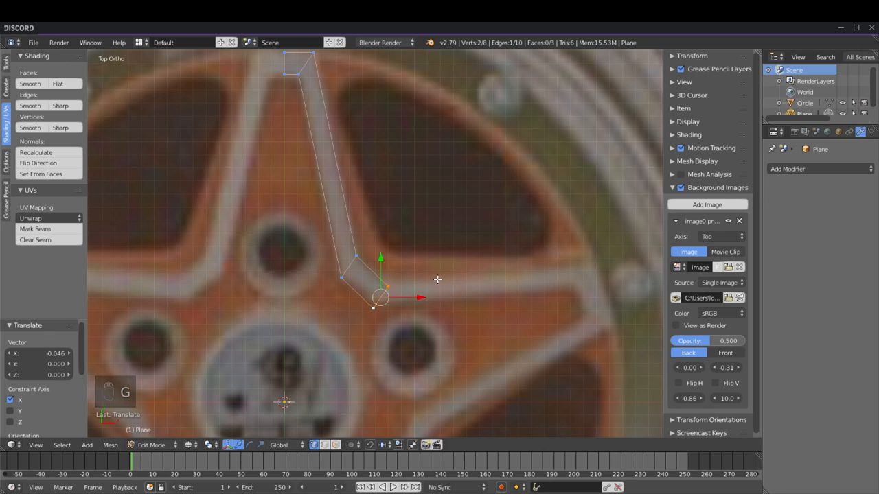
key("g")
key("y")
left_click(440, 274)
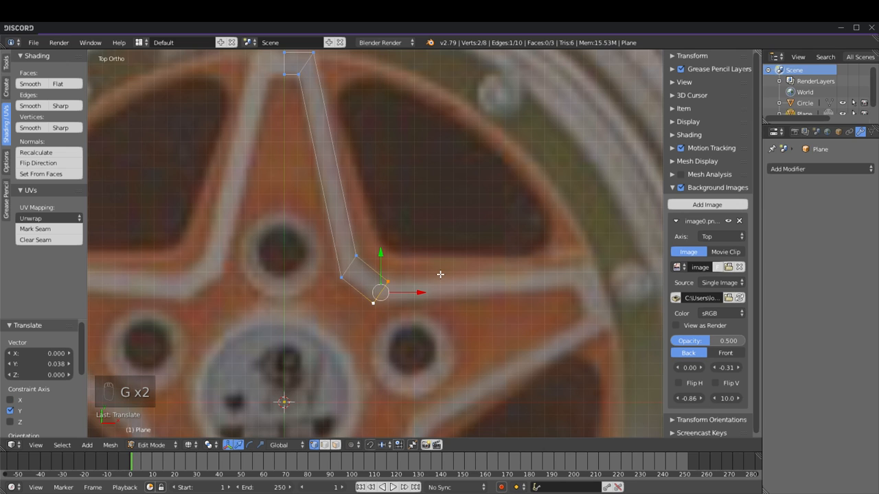
left_click_drag(380, 259, 381, 257)
scroll(412, 259, "down", 3)
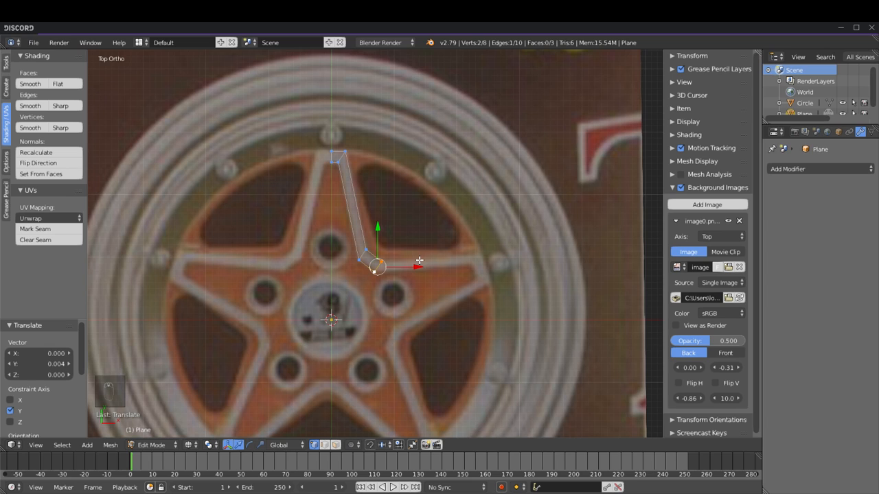
scroll(419, 260, "up", 2)
scroll(399, 287, "up", 1)
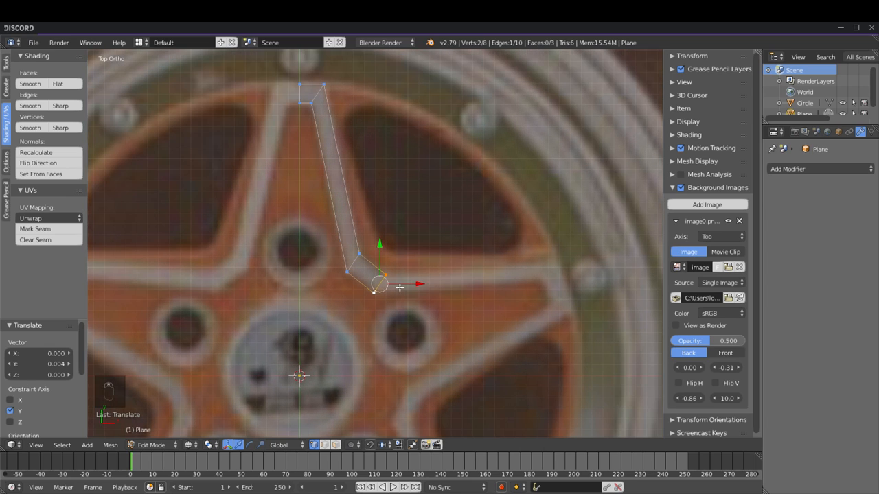
Step: Switch to face selection and delete the corner face at the strip's lower end
left_click(336, 445)
left_click(316, 446)
left_click(335, 445)
left_click(364, 275)
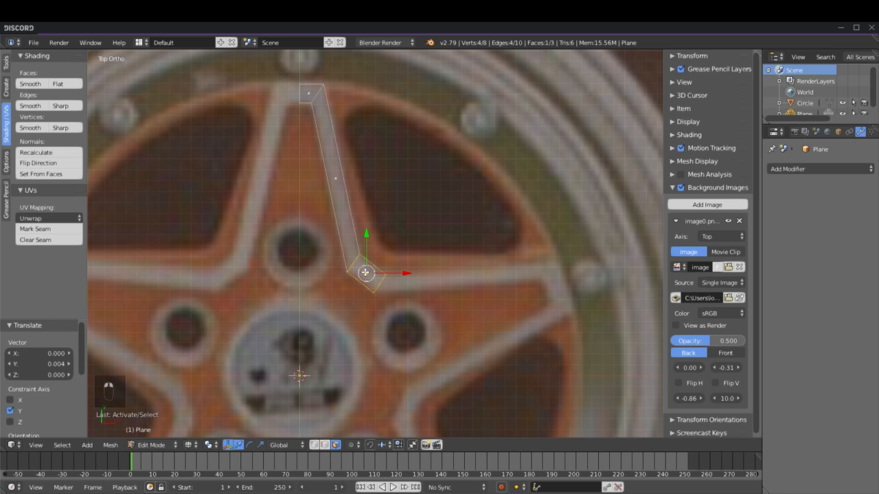
key("Delete")
left_click(322, 295)
scroll(371, 265, "down", 2)
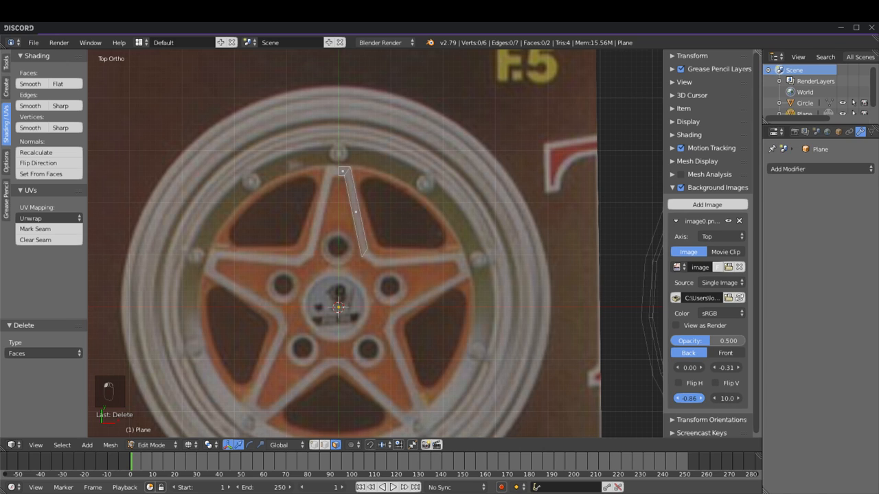
Step: Realign the background image with an X offset of 0.06, a Y offset of -0.30 and a rotation of -1.62°
mouse_move(688, 398)
left_mouse_down()
mouse_move(672, 398)
mouse_move(690, 400)
left_mouse_up()
left_click_drag(728, 370, 729, 377)
key("ctrl+z")
left_click(730, 368)
type("-0.3")
key("Return")
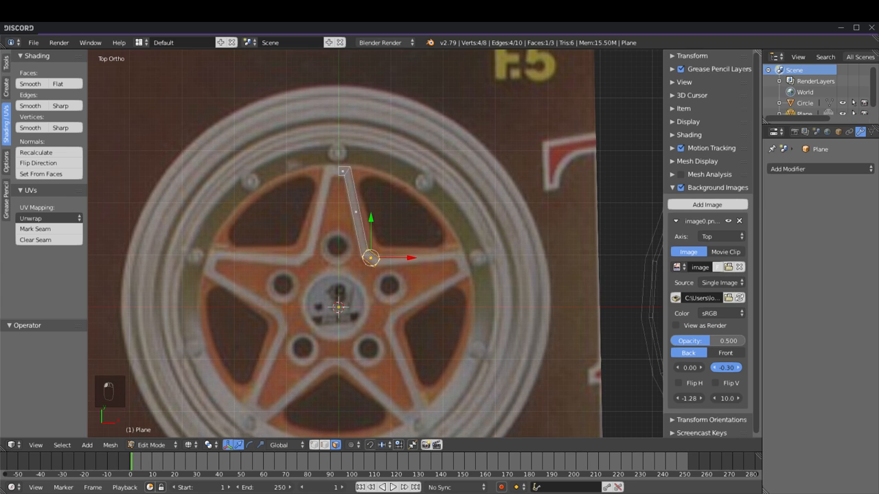
left_click_drag(690, 368, 698, 367)
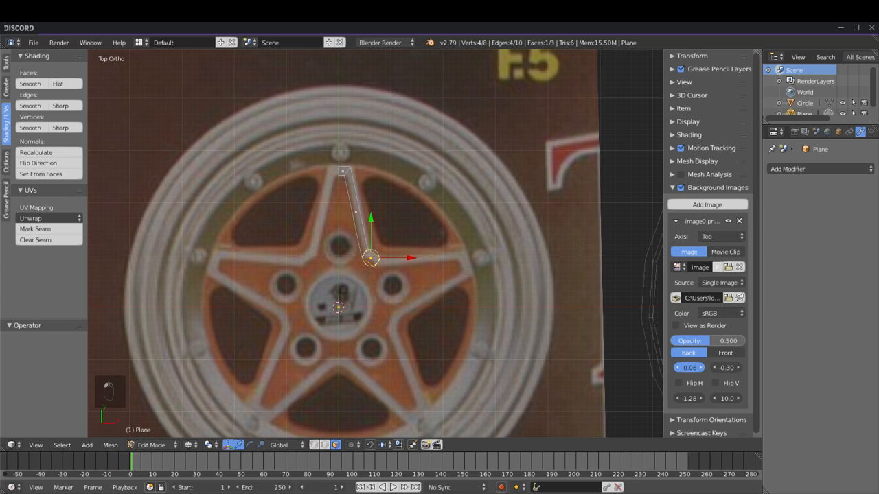
left_click_drag(689, 398, 677, 399)
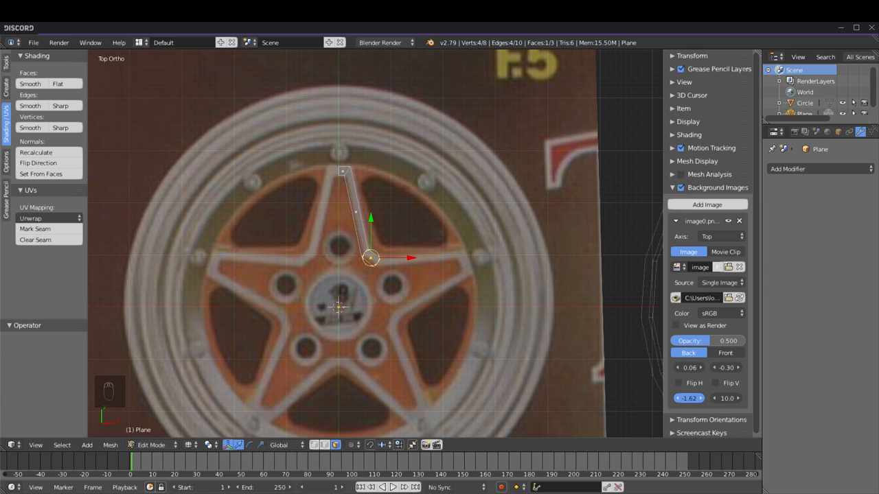
Step: Delete the long spoke strip face and its lower corner face, keeping only the small face at the spoke's tip
scroll(382, 280, "up", 4)
key("a")
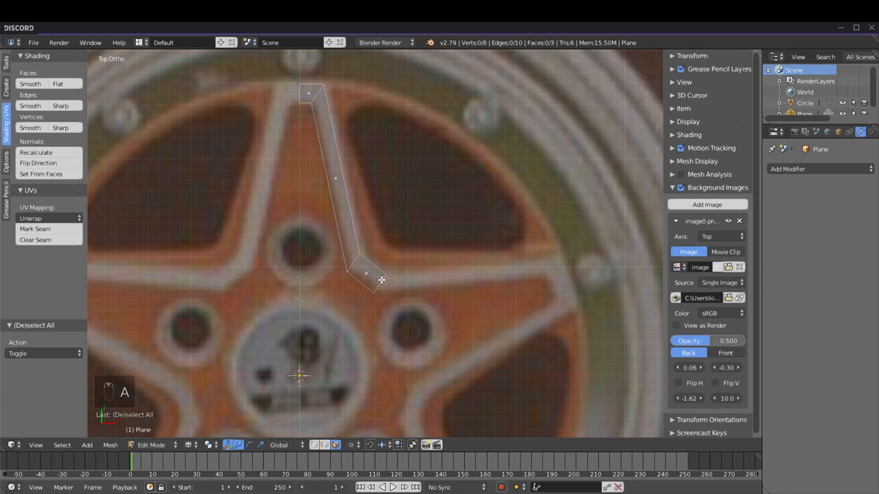
middle_click_drag(353, 231, 354, 259, "shift")
right_click(363, 300)
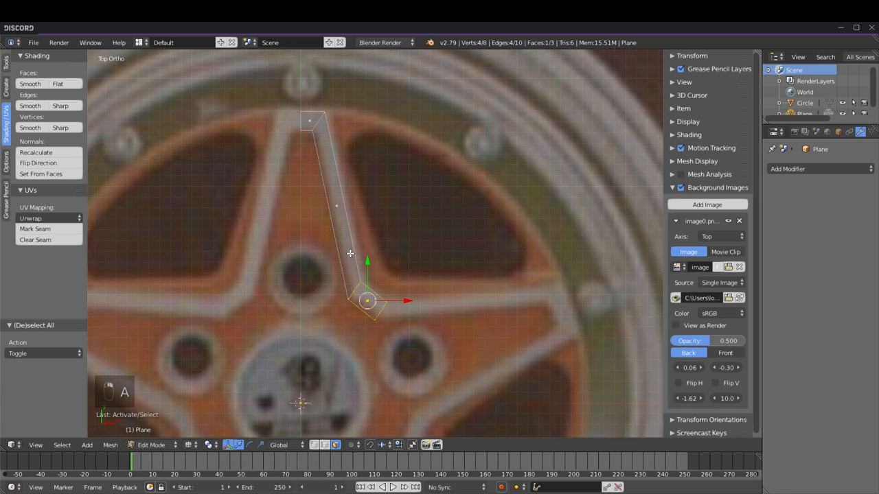
right_click(339, 204, "shift")
key("Delete")
left_click(339, 204)
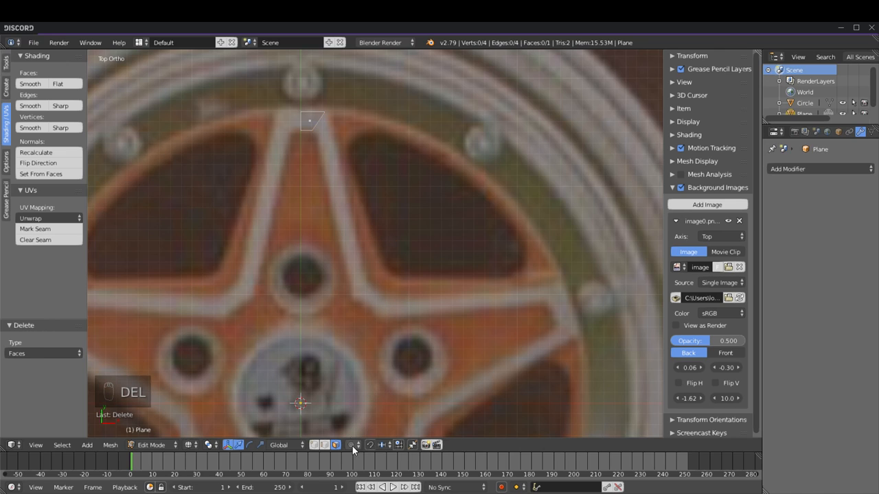
Step: Extrude the tip face's slanted edge -1.510 along Y, and move it about 0.38 along X and -0.041 along Y
right_click(321, 110)
right_click(336, 109, "shift")
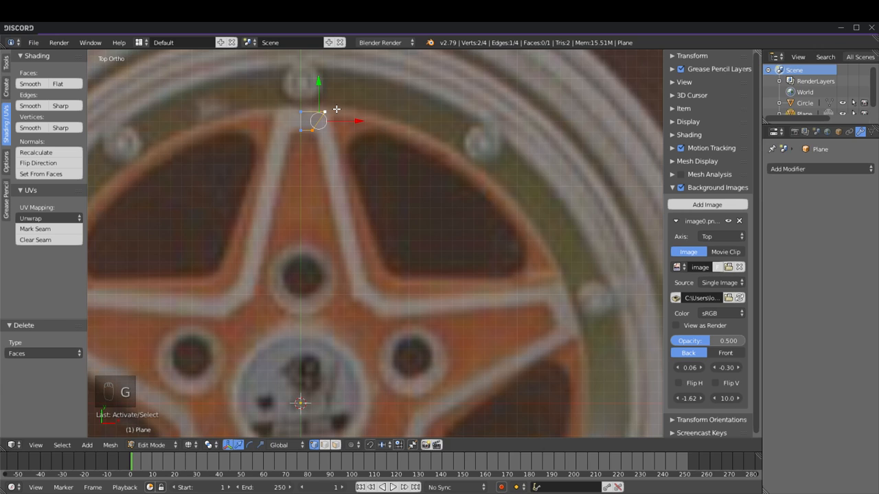
key("e")
left_click(360, 271)
key("g")
key("x")
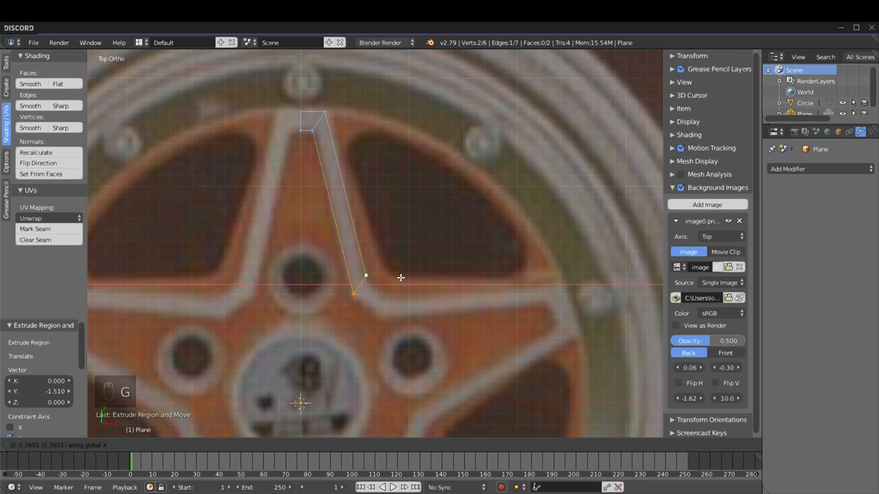
left_click(401, 279)
left_click_drag(361, 253, 362, 258)
Step: Preview the rebuilt strip in solid shading over the reference and switch to face selection
scroll(373, 193, "down", 3)
key("z")
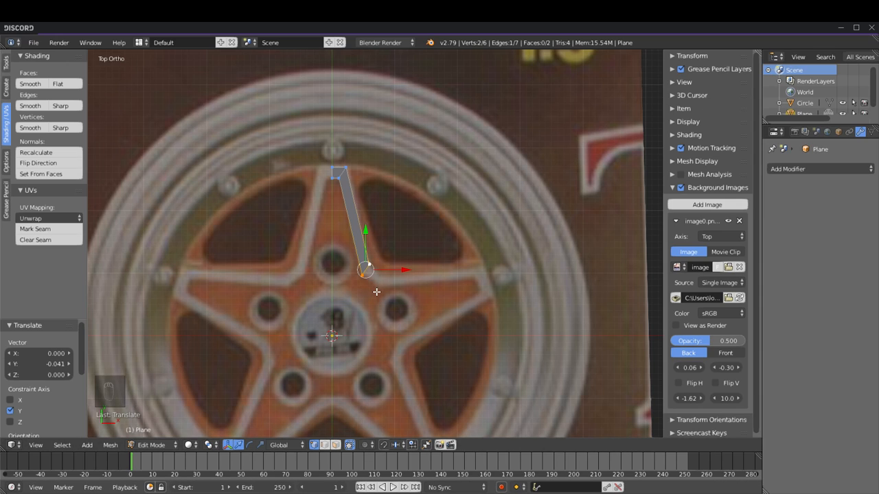
left_click(336, 445)
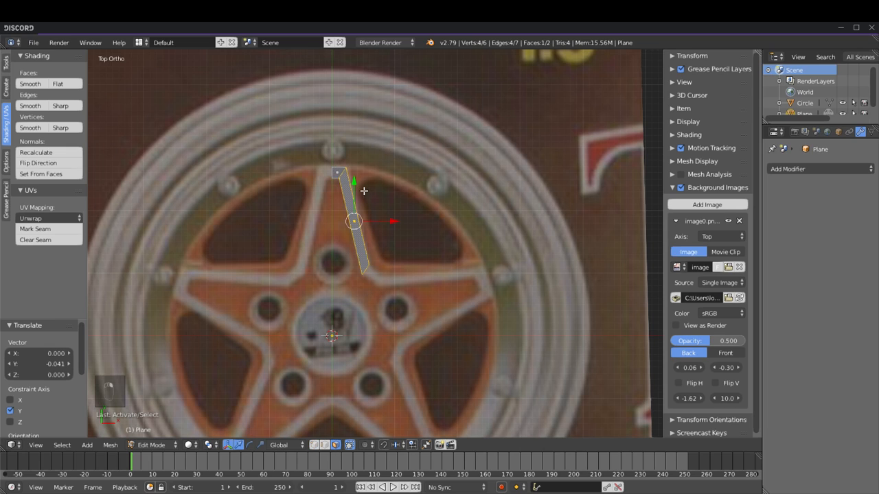
Step: Return to Object Mode in wireframe, duplicate the strip object and rotate the copy 70.5° onto the right spoke
key("Tab")
scroll(371, 233, "down", 2)
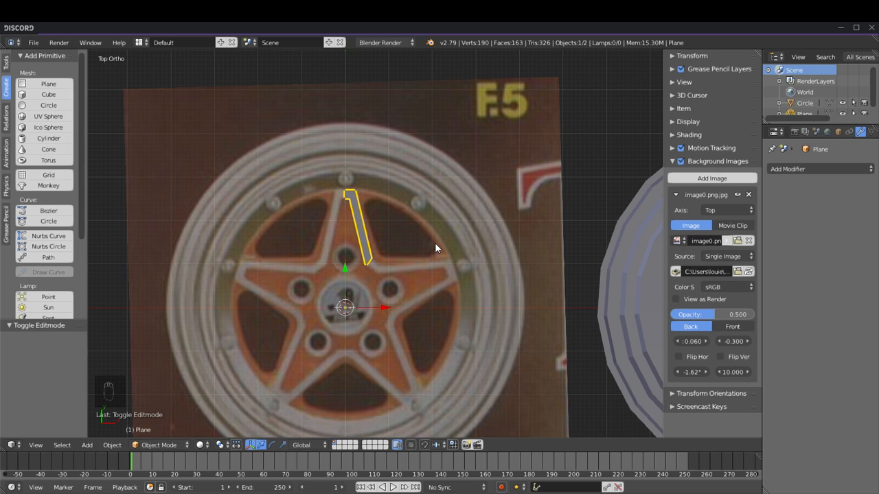
key("z")
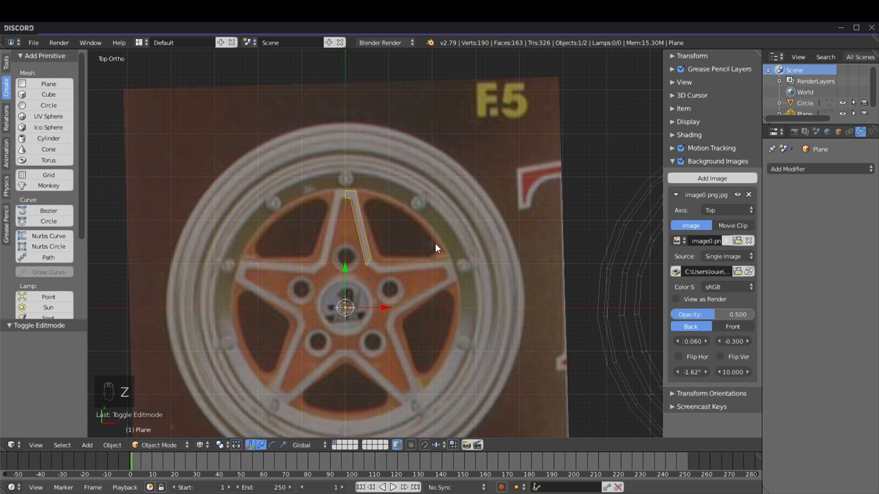
key("shift+d")
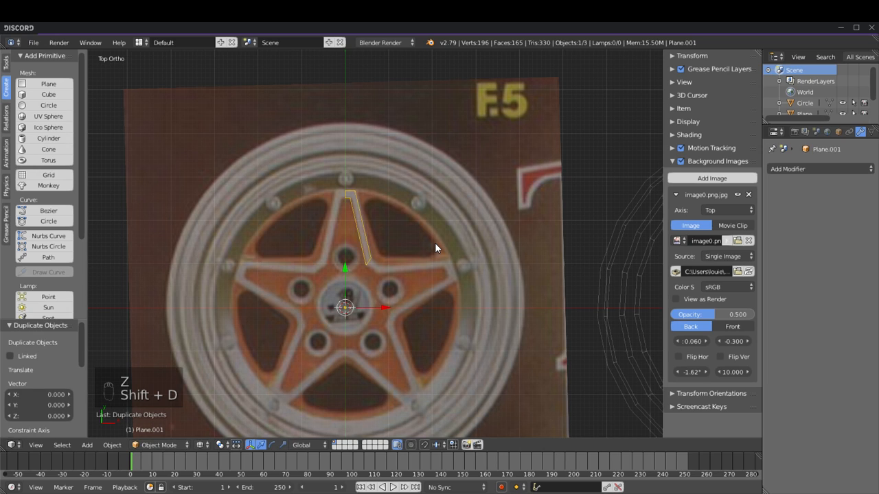
key("r")
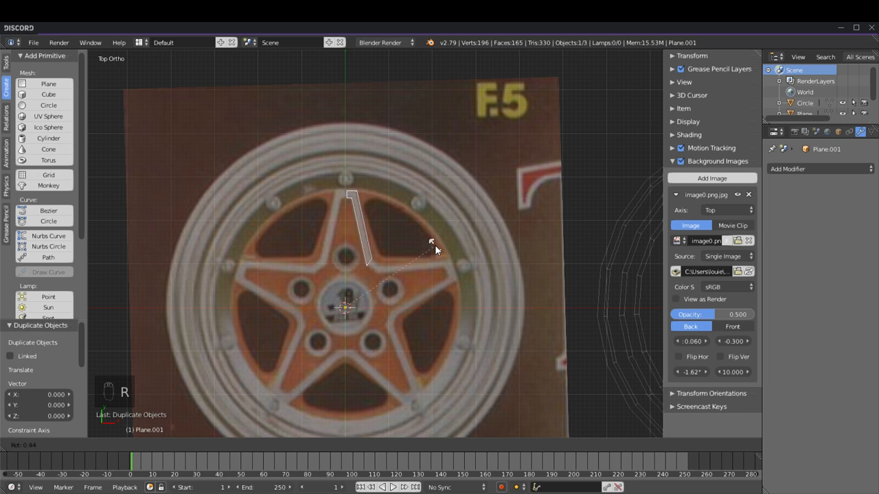
left_click(444, 377)
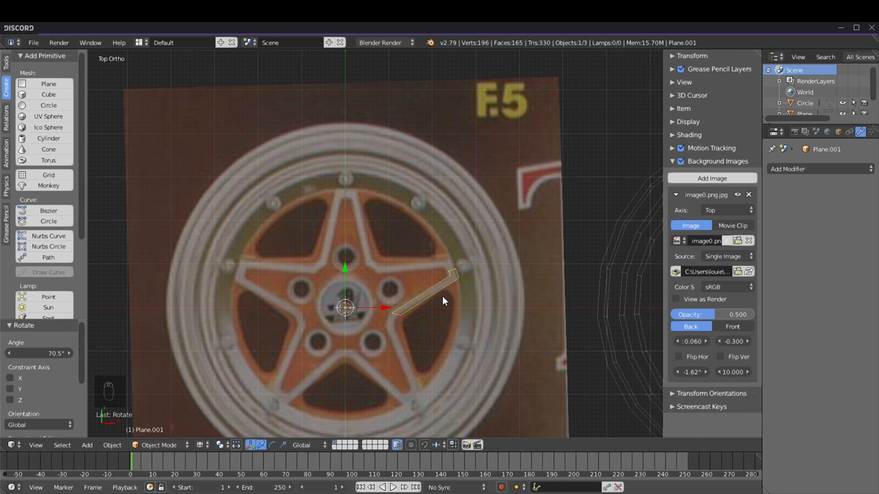
Step: Try to shift the right spoke strip's faces along X in Edit Mode, and undo the move
key("Tab")
scroll(453, 296, "up", 3)
right_click(509, 296)
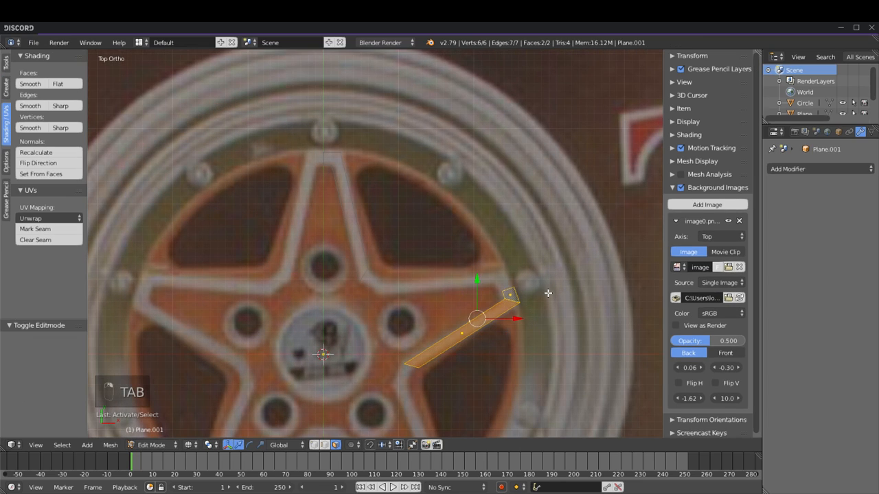
left_click_drag(513, 319, 509, 323)
key("ctrl+z")
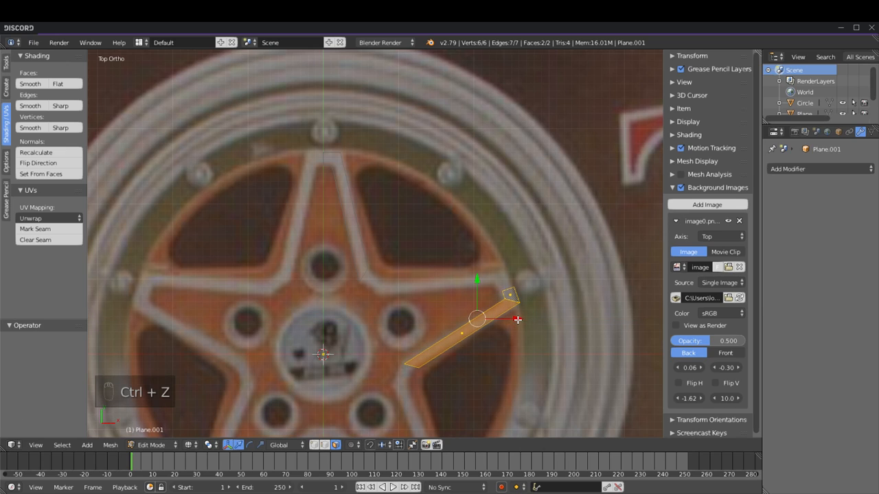
key("ctrl+z")
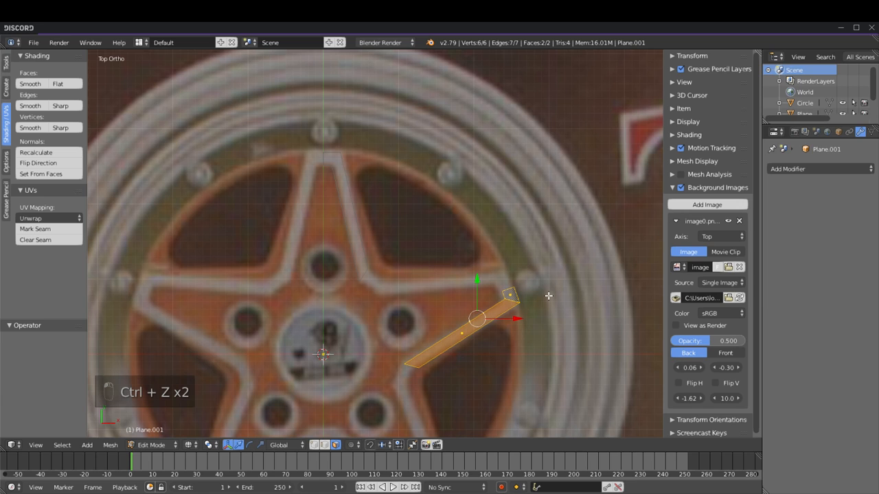
Step: In solid shading and Object Mode, duplicate the right spoke strip and rotate the copy 75° and another -1.75° onto the lower-right spoke
scroll(444, 277, "down", 2)
key("z")
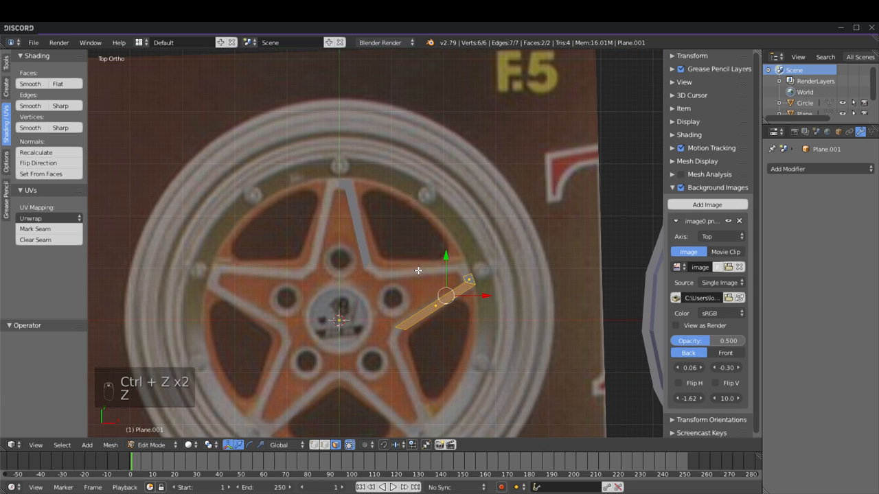
key("a")
key("Tab")
middle_click_drag(455, 300, 483, 226, "shift")
key("shift+d")
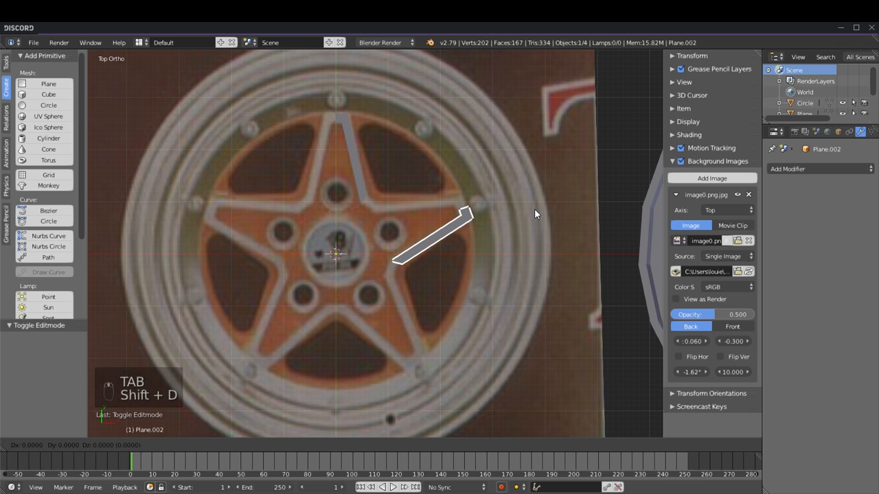
key("r")
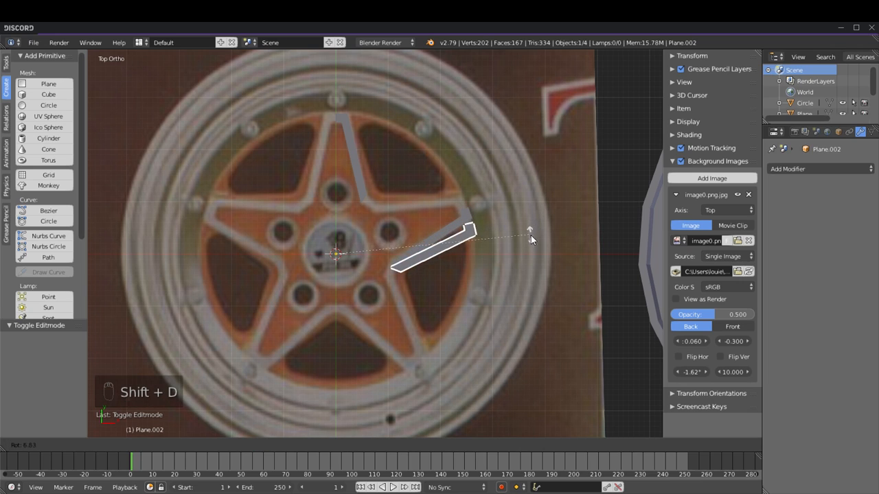
left_click(434, 57)
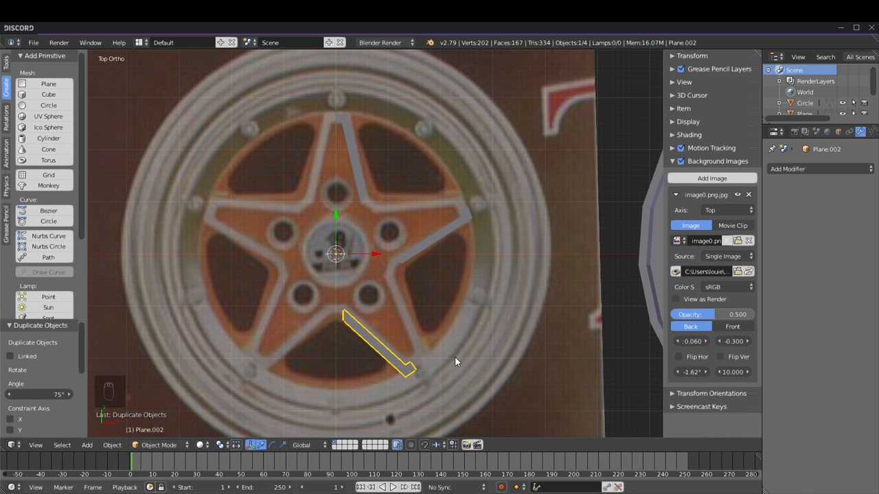
key("r")
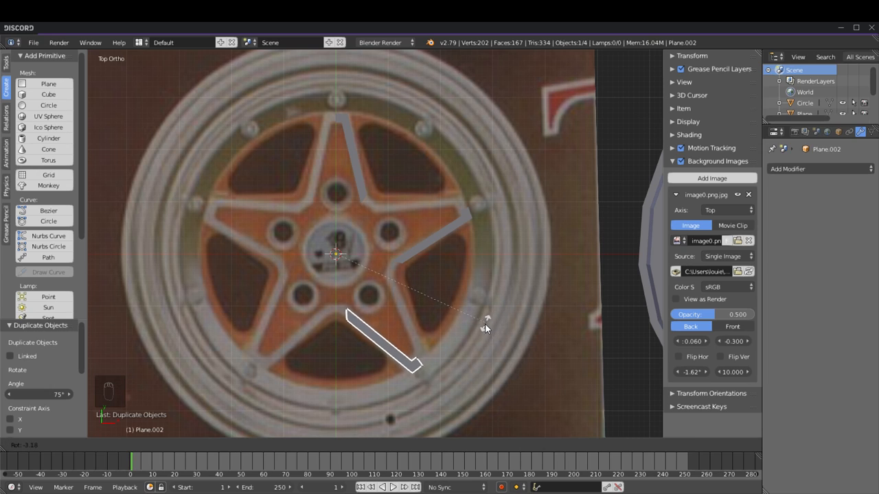
left_click(483, 326)
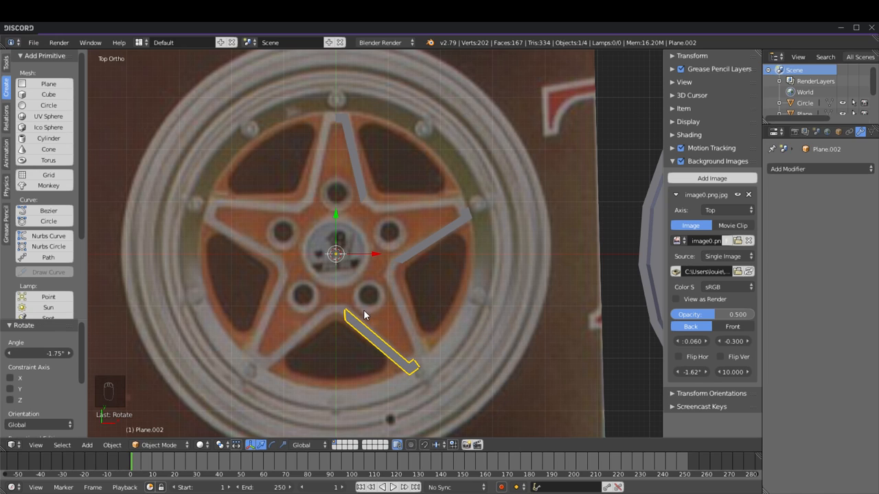
Step: Move all of the lower-right strip's geometry about 0.084 along Y in Edit Mode, and return to Object Mode
key("Tab")
key("a")
key("a")
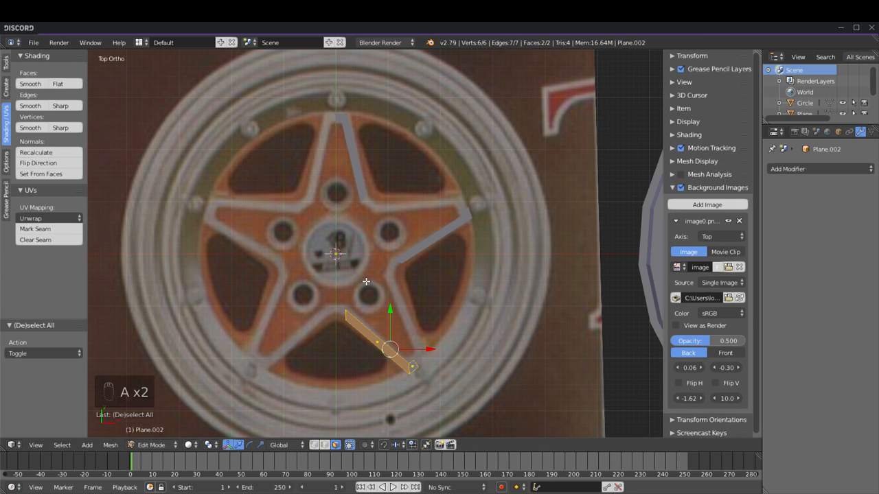
key("g")
key("y")
left_click(395, 311)
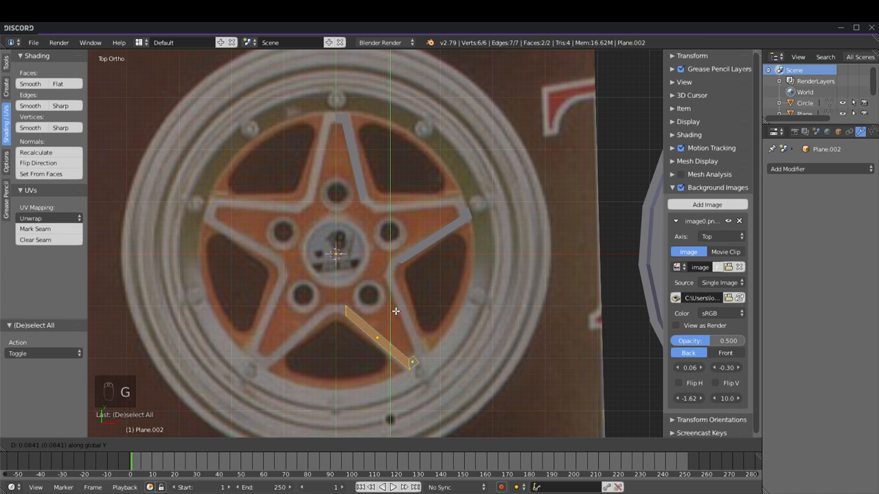
key("ctrl+z")
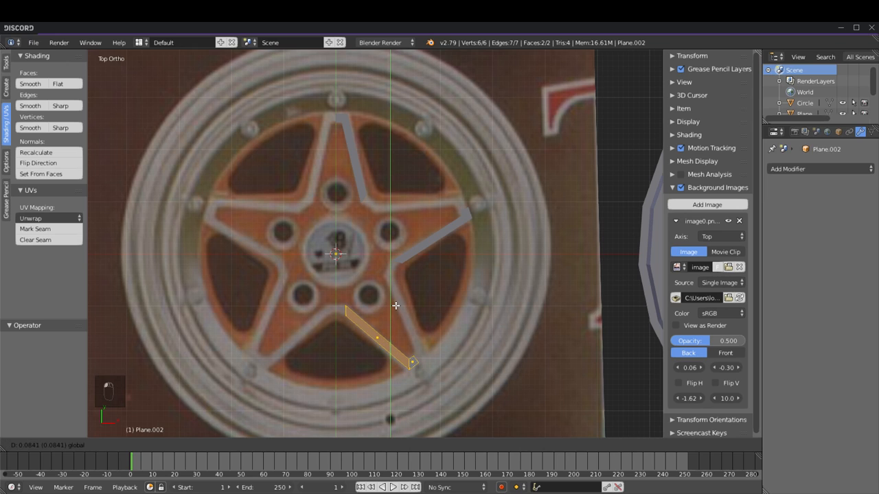
key("Tab")
Step: Move all of the right spoke strip's geometry about -0.042 along X in Edit Mode, and return to Object Mode
right_click(446, 234)
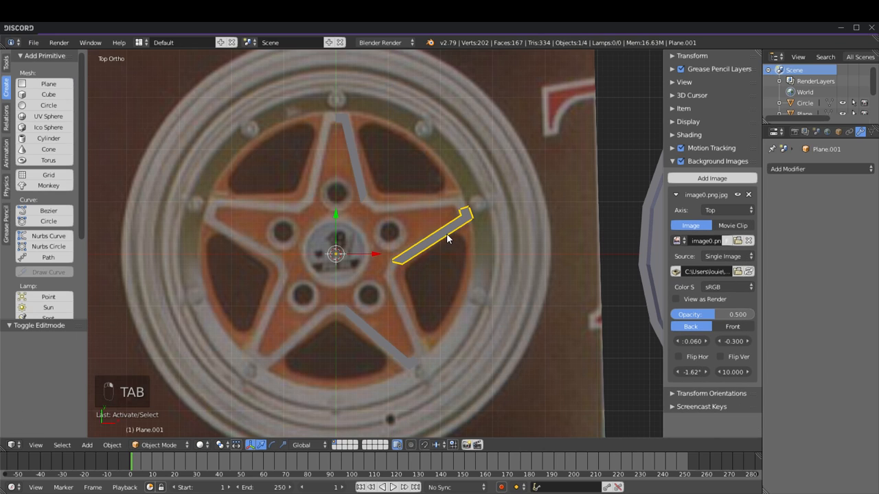
key("Tab")
key("a")
key("a")
key("a")
left_click_drag(467, 228, 477, 233)
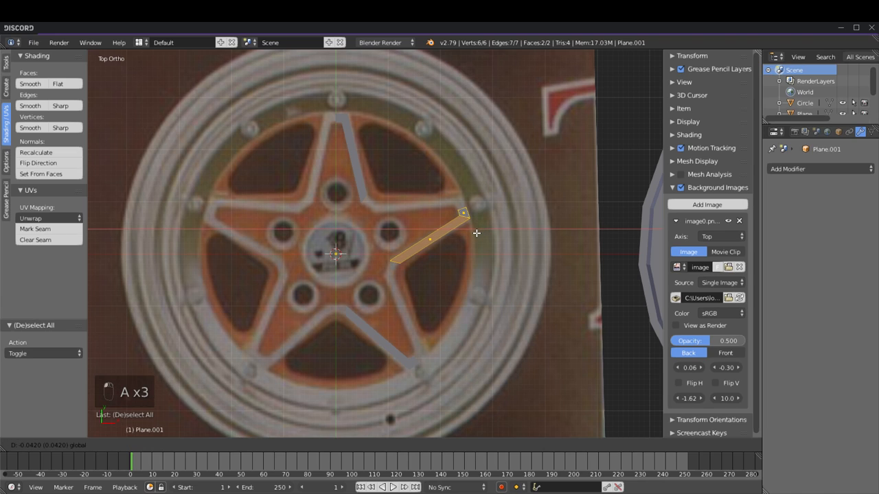
left_click(475, 232)
key("Tab")
Step: Select the upper, right and lower-right spoke strips and join them into one object
middle_click_drag(388, 194, 390, 213, "shift")
key("a")
right_click(374, 343)
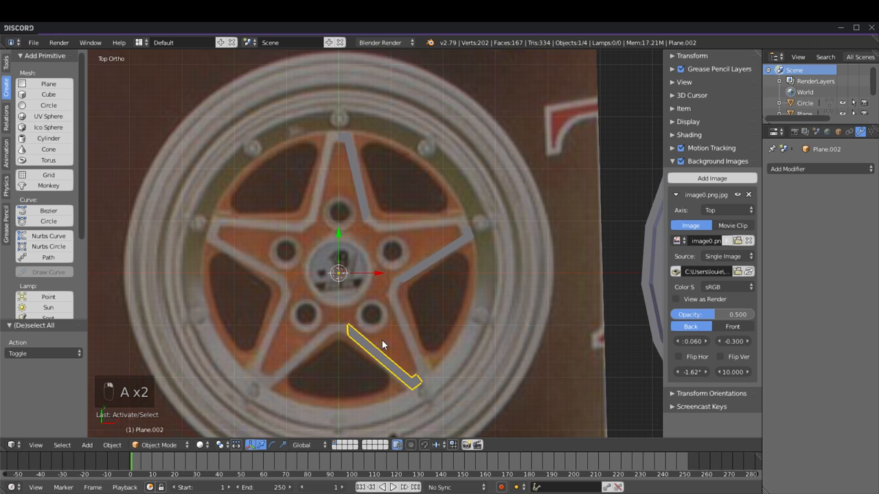
right_click(358, 191)
right_click(439, 258, "shift")
right_click(370, 347, "shift")
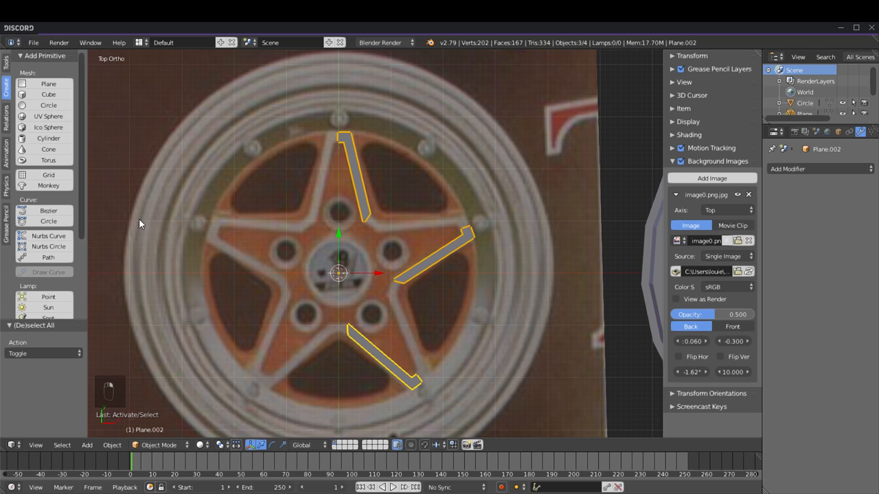
left_click(7, 67)
left_click(48, 177)
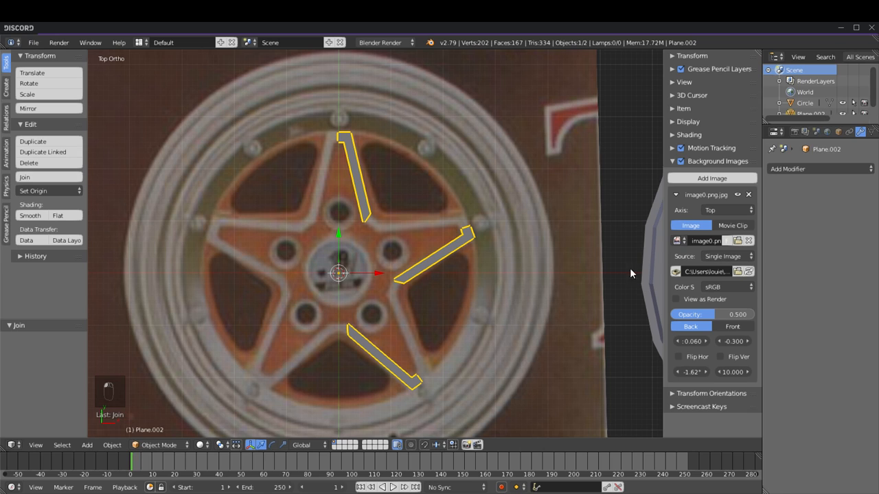
Step: Try mirroring the joined spoke strips with a Mirror modifier on the X axis, toggling the X and Y axis options
left_click(808, 167)
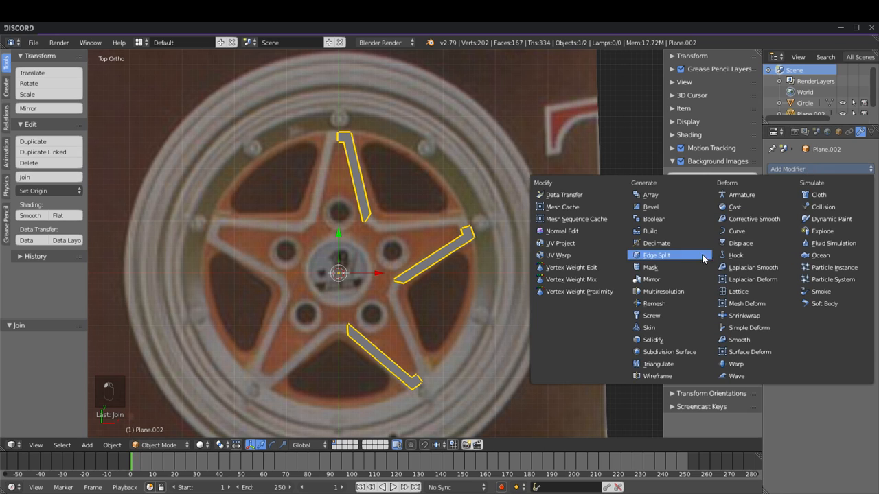
left_click(651, 279)
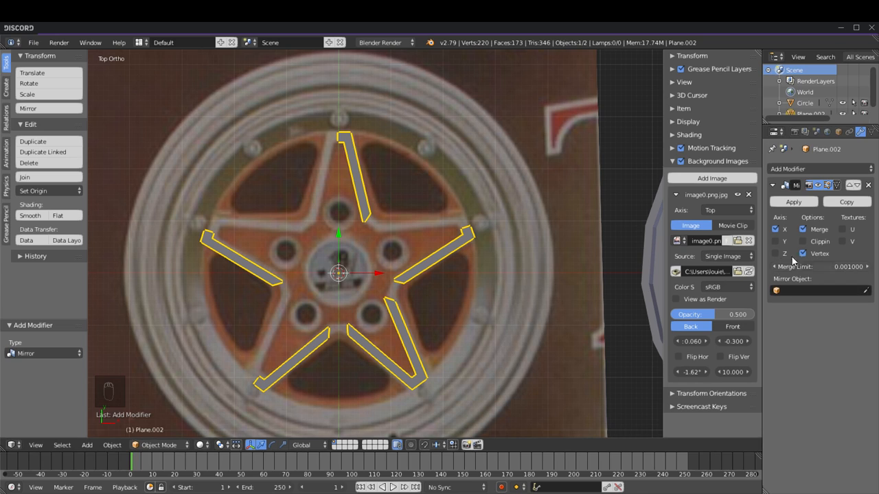
left_click(776, 229)
left_click(776, 242)
left_click(775, 242)
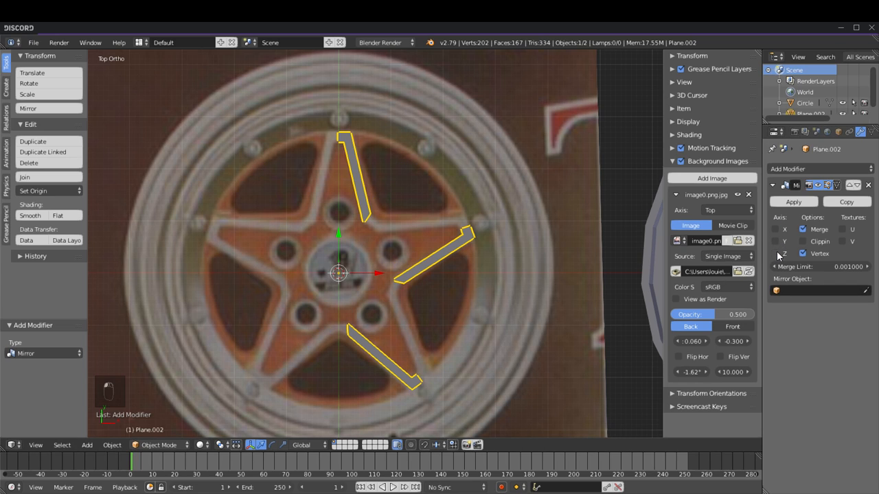
left_click(776, 229)
key("Tab")
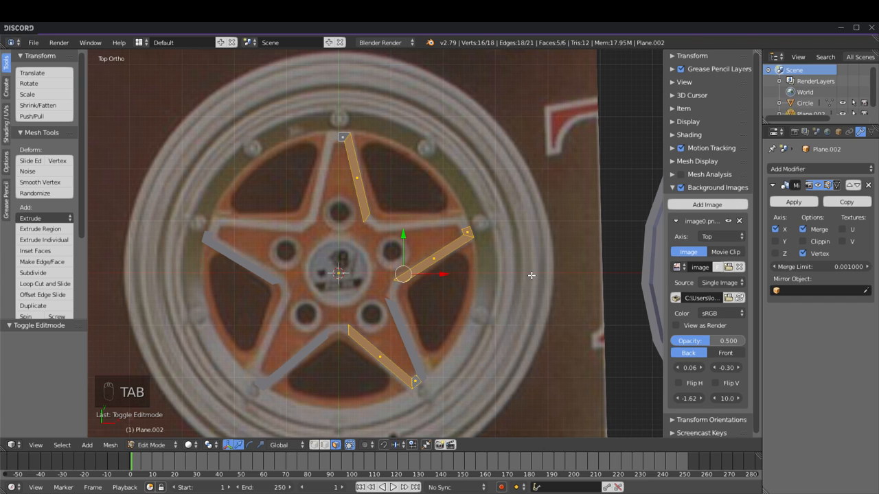
key("a")
key("a")
key("a")
key("a")
key("r")
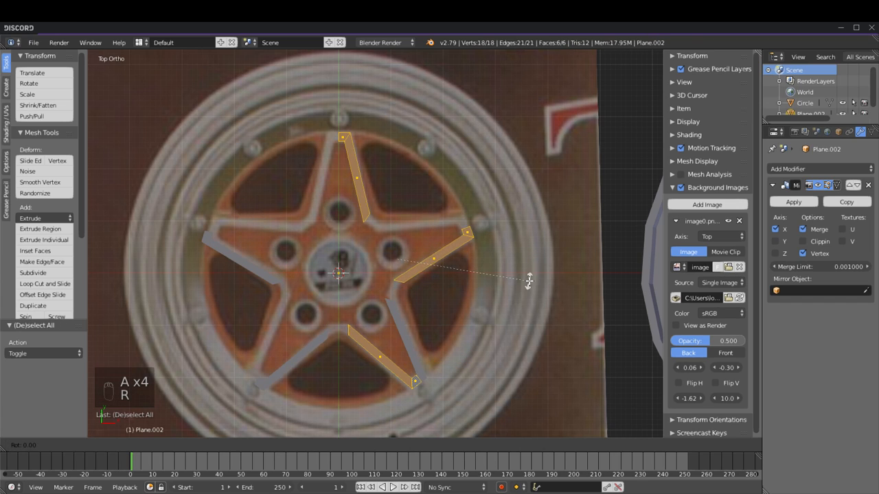
right_click(529, 280)
key("Tab")
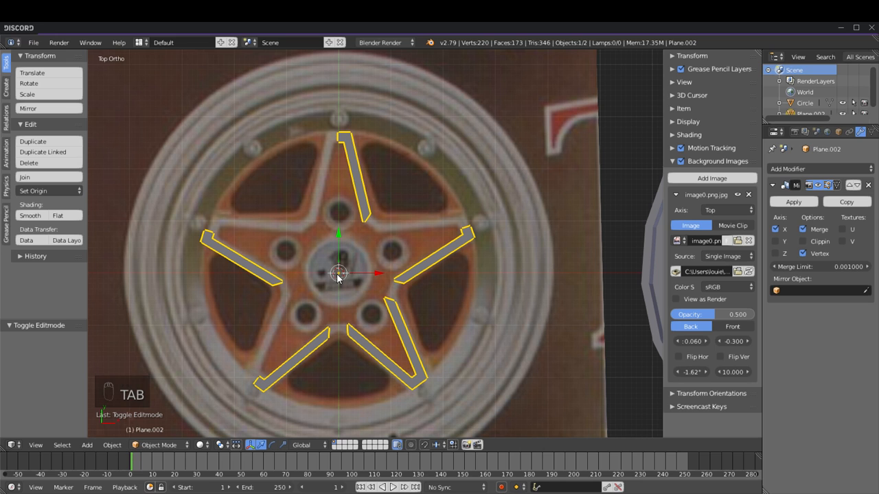
key("Tab")
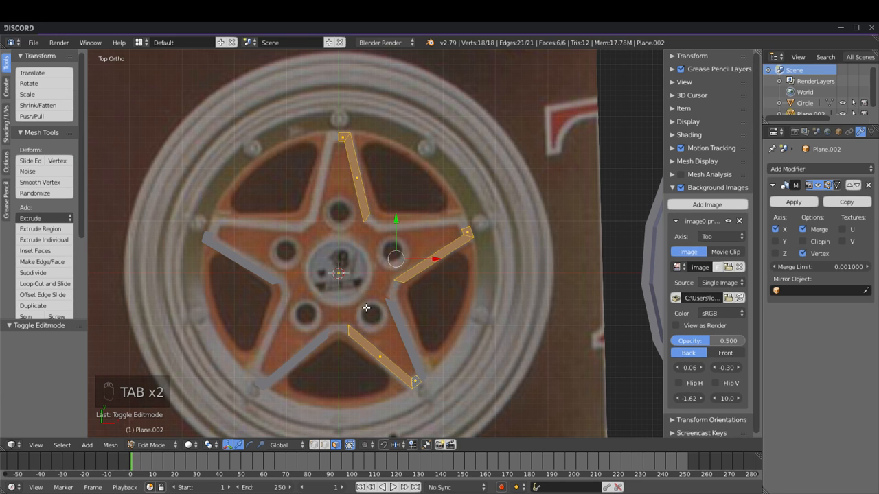
scroll(365, 307, "up", 6)
key("Tab")
scroll(365, 301, "down", 7)
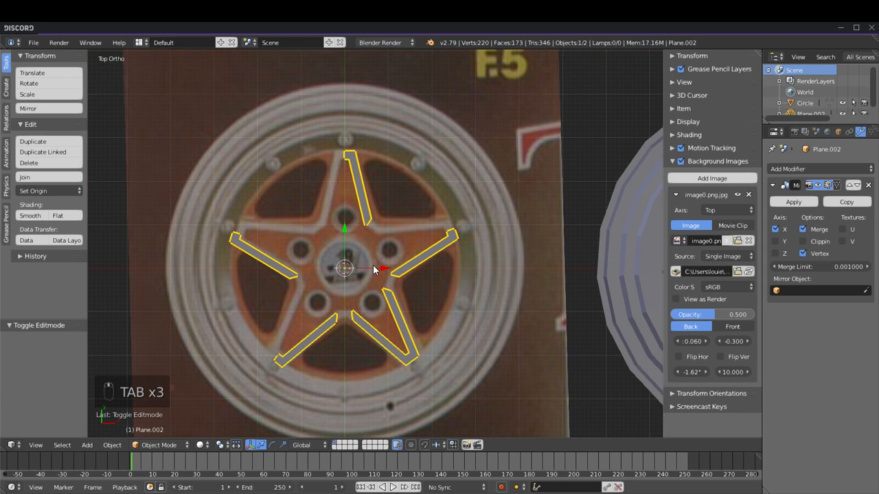
middle_click_drag(368, 274, 348, 183)
key("KP_7")
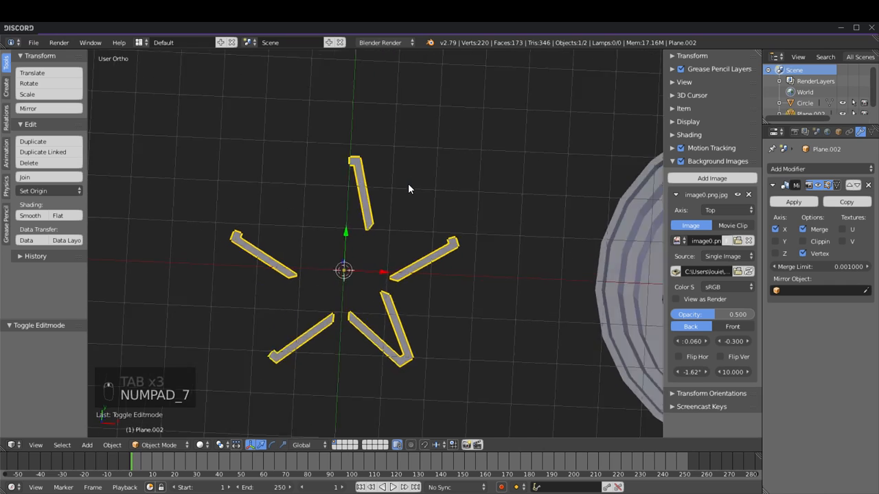
key("Tab")
key("Tab")
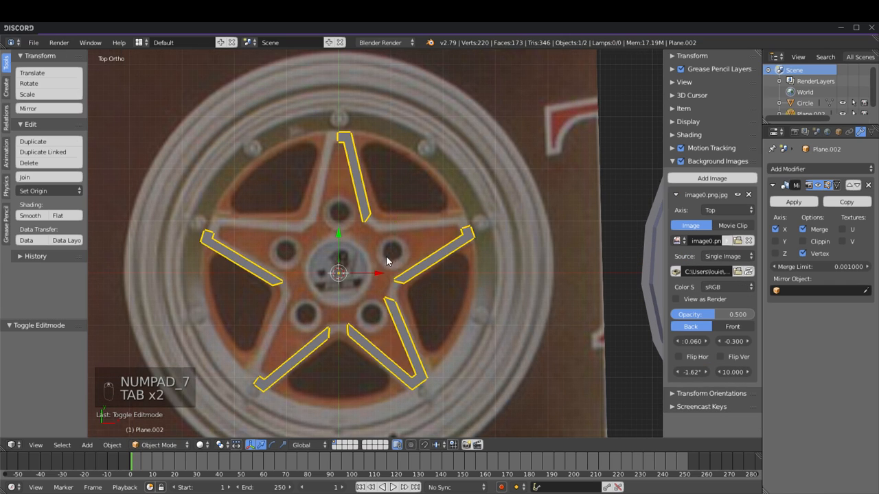
Step: Select the spoke strips, add the rim ring as the active object, and join the strips into the ring
scroll(383, 258, "down", 5)
middle_click_drag(491, 254, 376, 242, "shift")
right_click(384, 199)
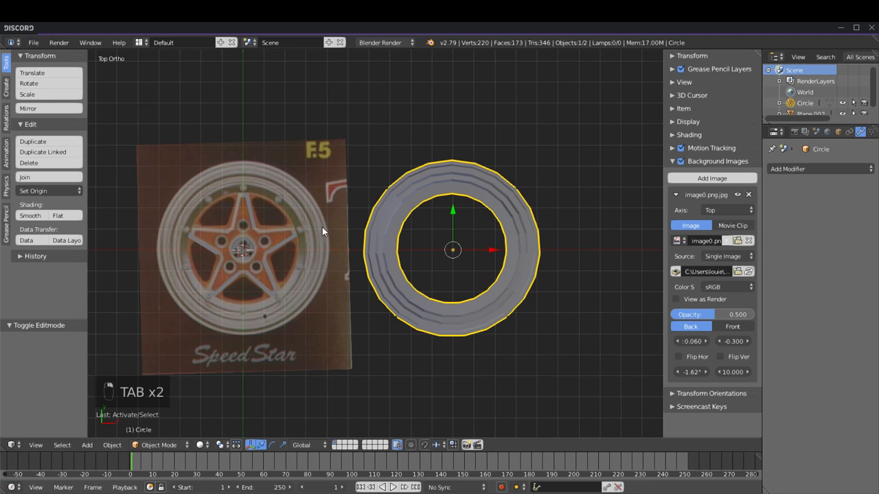
right_click(262, 231)
right_click(386, 208, "shift")
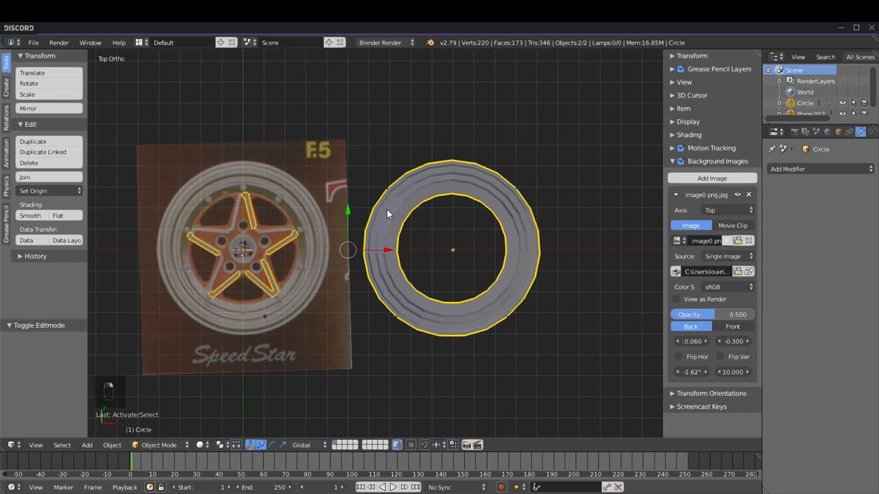
left_click(50, 176)
Step: Separate the selected spoke strips from the ring into their own object, then select it in Object Mode
key("Tab")
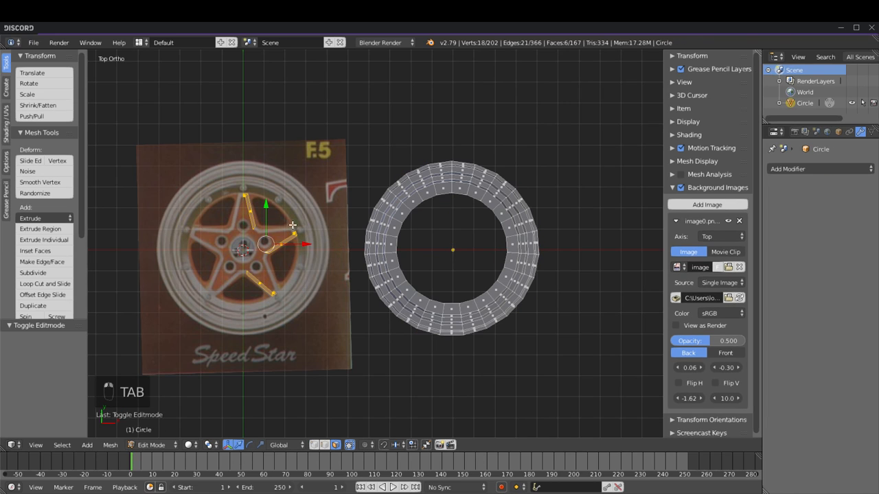
key("p")
left_click(249, 212)
key("Tab")
key("a")
key("a")
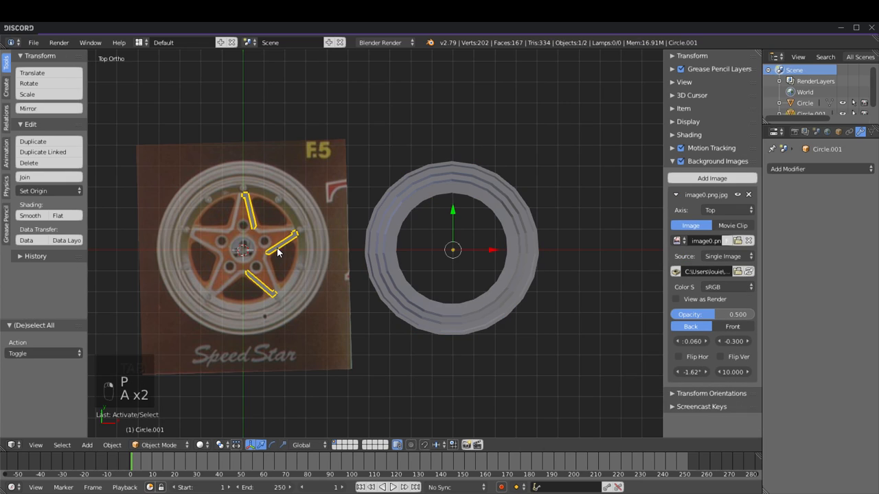
Step: Shift all strip geometry along X in Edit Mode and move the object -10 along X, placing its origin on the reference wheel's centre
key("Tab")
key("a")
key("a")
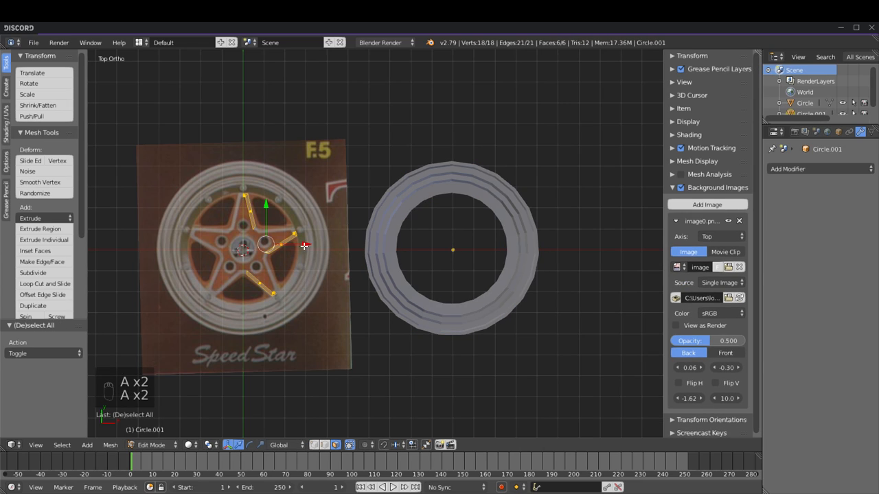
left_click_drag(303, 245, 276, 262)
key("Tab")
scroll(262, 263, "up", 4)
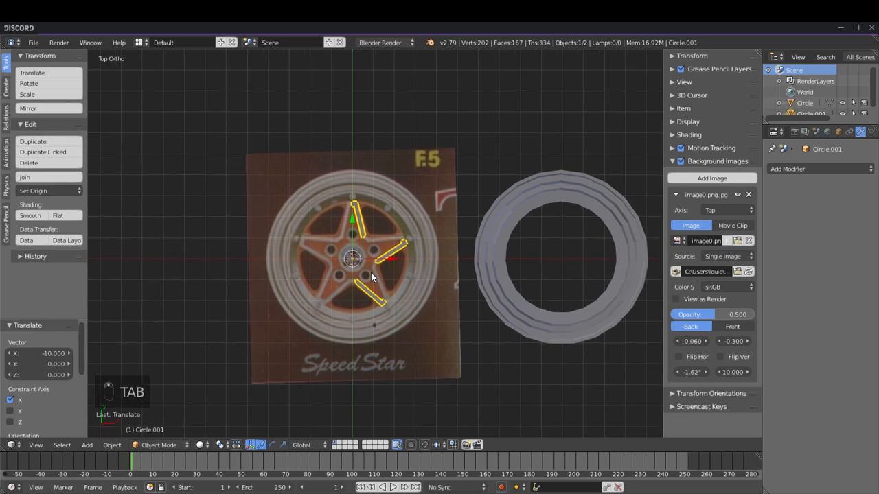
Step: Add a Mirror modifier on the X axis to the separated spoke strips
left_click(818, 169)
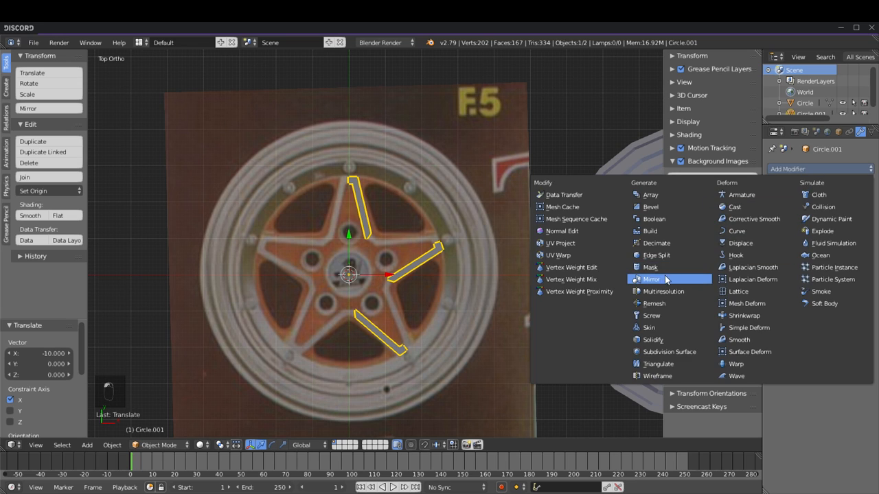
left_click(643, 279)
scroll(392, 241, "up", 1)
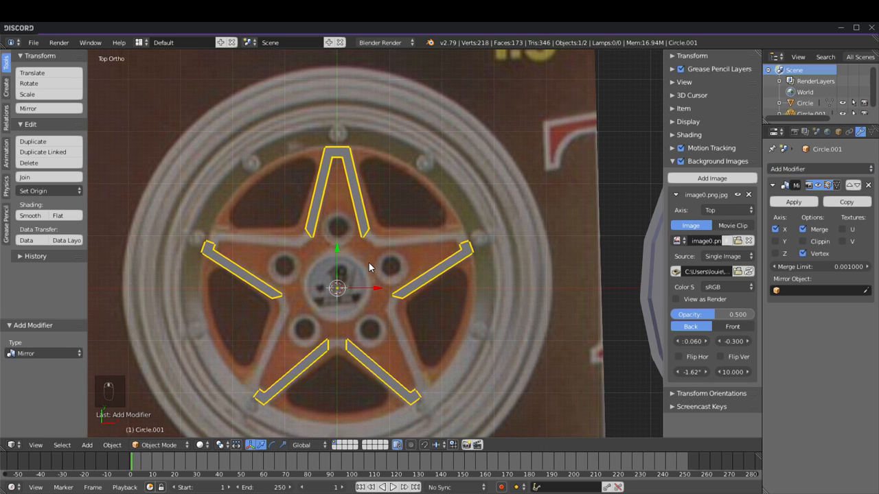
scroll(380, 258, "up", 1)
scroll(379, 259, "down", 4)
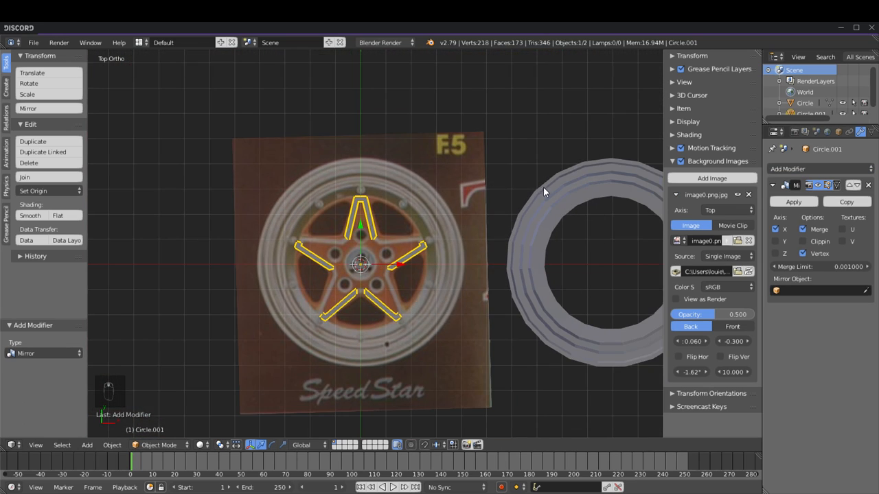
scroll(333, 279, "up", 3)
scroll(363, 263, "down", 2)
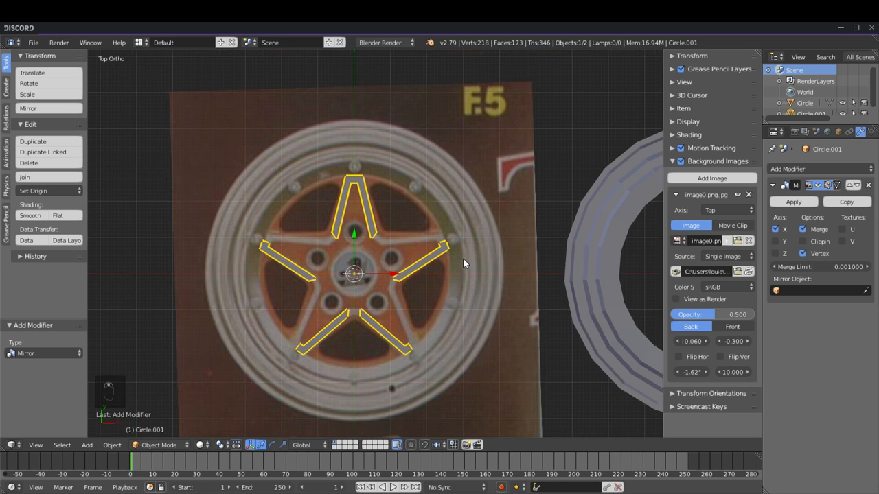
scroll(360, 263, "up", 3)
Step: Compare the mirrored strips with the reference spokes in Object Mode and Edit Mode, finishing in Edit Mode
key("Tab")
key("Tab")
middle_click_drag(363, 365, 363, 314, "shift")
key("Tab")
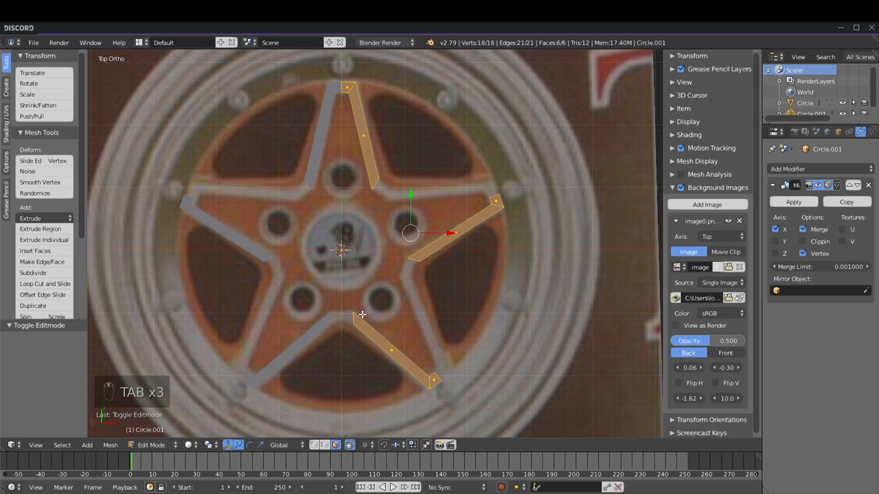
scroll(401, 236, "down", 1)
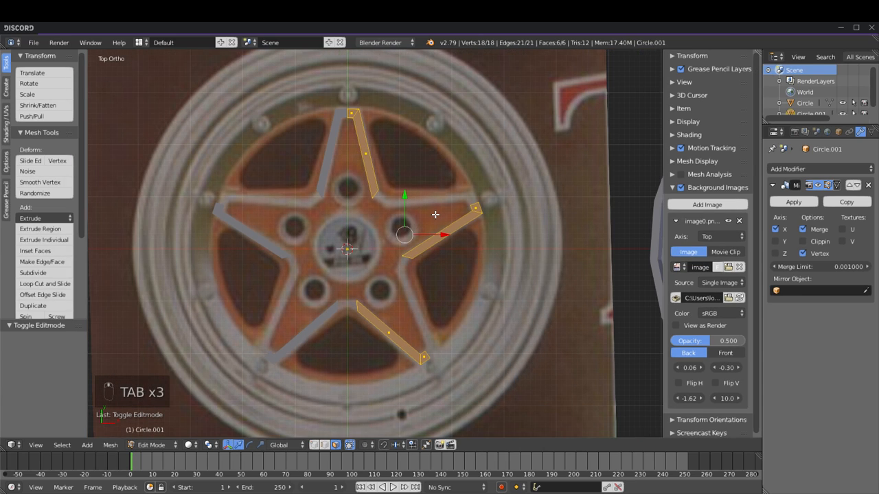
middle_click_drag(435, 215, 429, 236, "shift")
key("Tab")
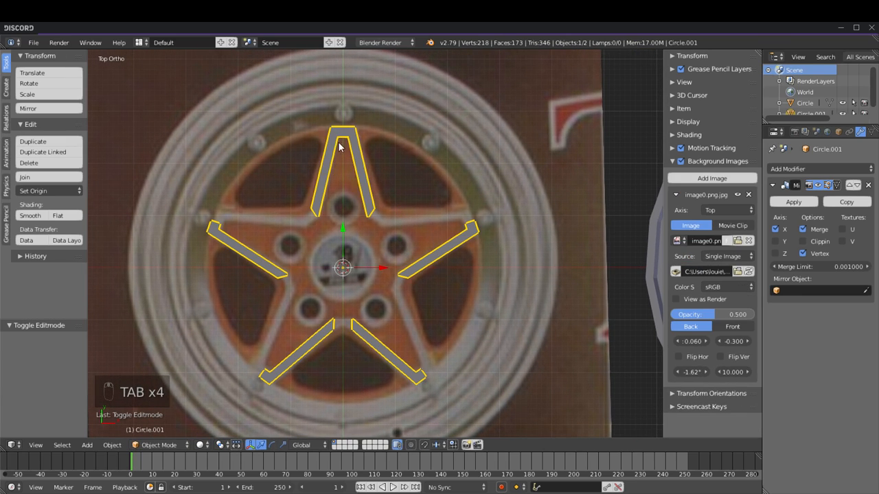
scroll(350, 231, "up", 3)
key("Tab")
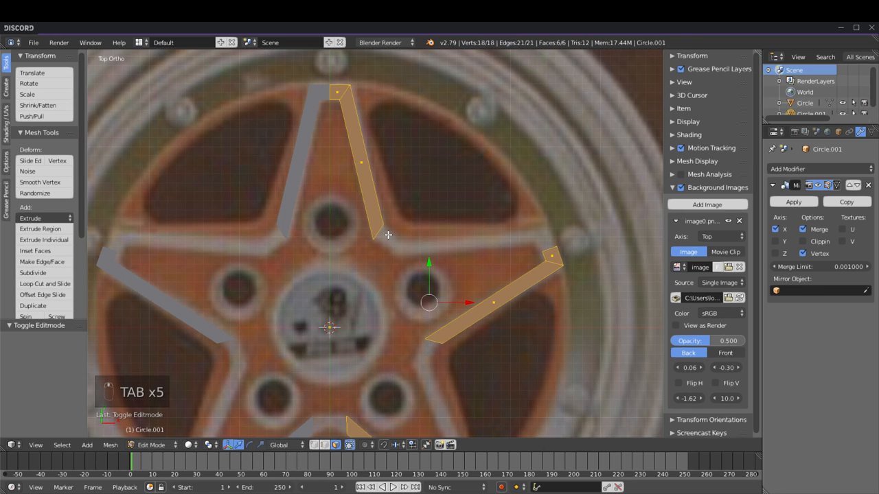
Step: Delete the faces of the right and lower-right spoke strips, keeping only the upper strip
key("a")
key("z")
key("z")
scroll(386, 357, "down", 2)
key("c")
mouse_move(371, 370)
left_mouse_down()
mouse_move(419, 412)
mouse_move(506, 242)
left_mouse_up()
right_click(509, 240)
key("Delete")
left_click(511, 241)
scroll(417, 261, "up", 2)
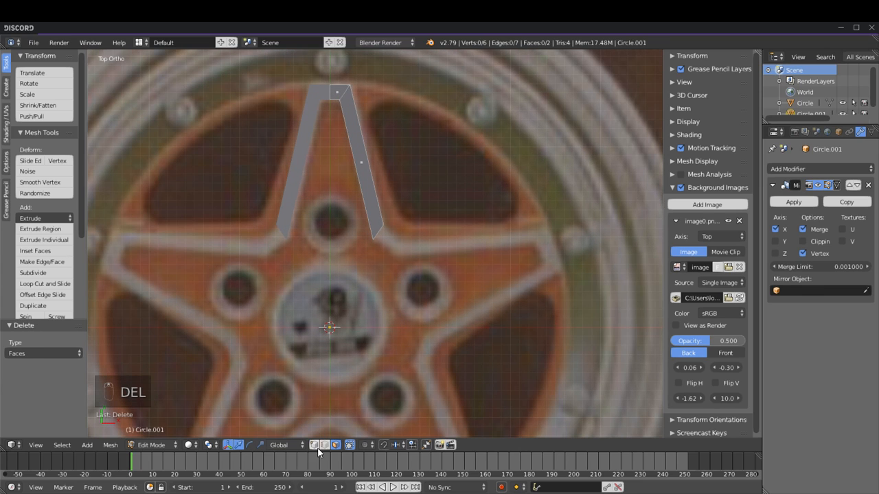
Step: Extrude the upper strip's inner end edge 0.279 along X and move the new edge -0.199 along Y
scroll(378, 245, "up", 2)
right_click(375, 236)
right_click(388, 219, "shift")
key("e")
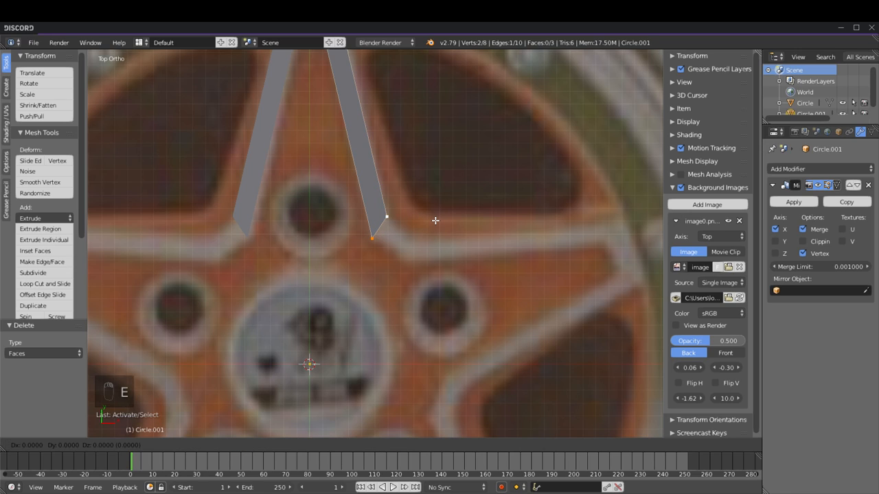
left_click(472, 221)
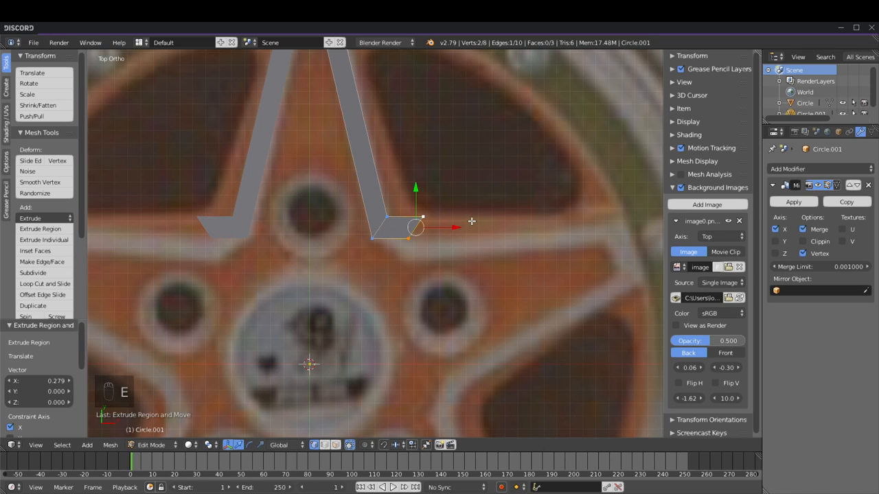
key("g")
key("y")
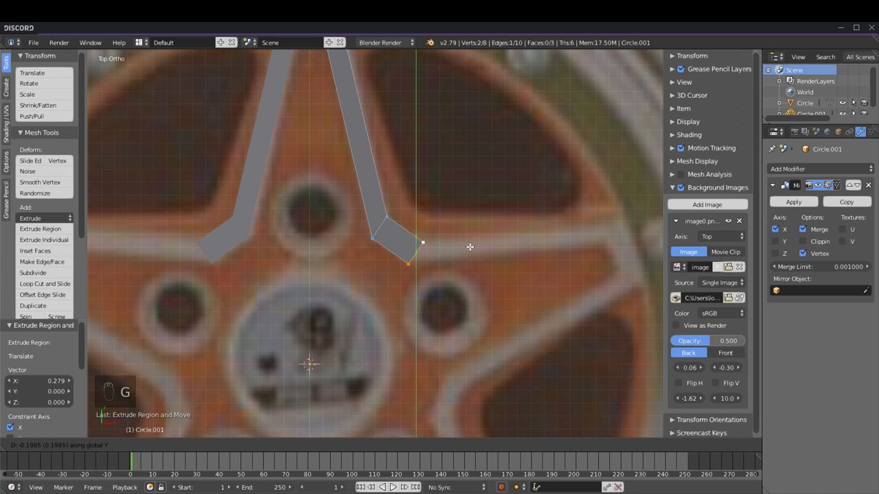
left_click(470, 248)
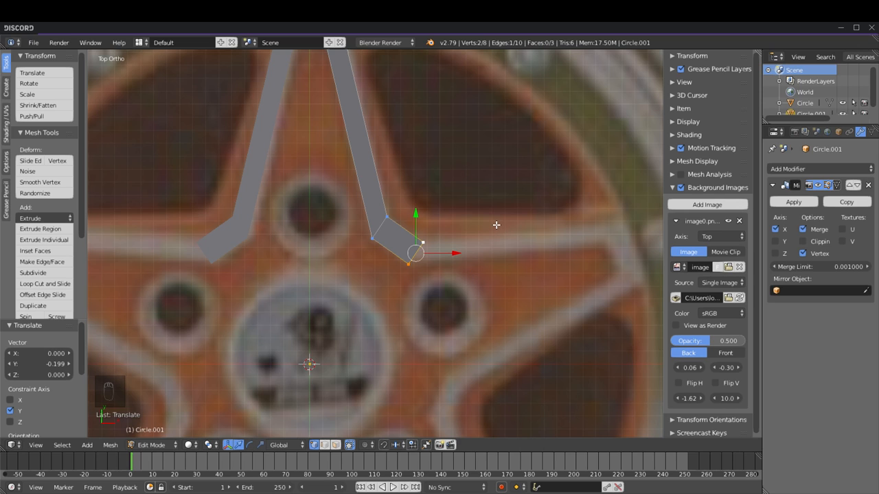
scroll(284, 248, "down", 2)
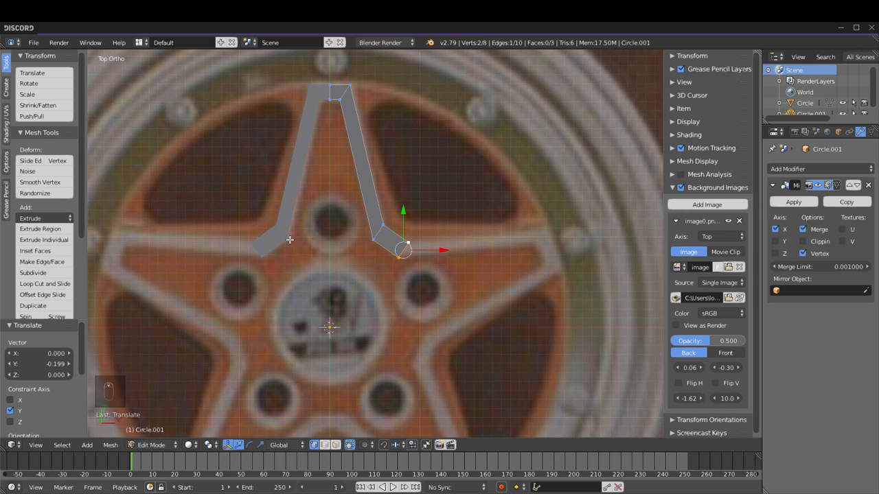
scroll(290, 239, "up", 3)
scroll(294, 242, "down", 3)
scroll(308, 244, "up", 3)
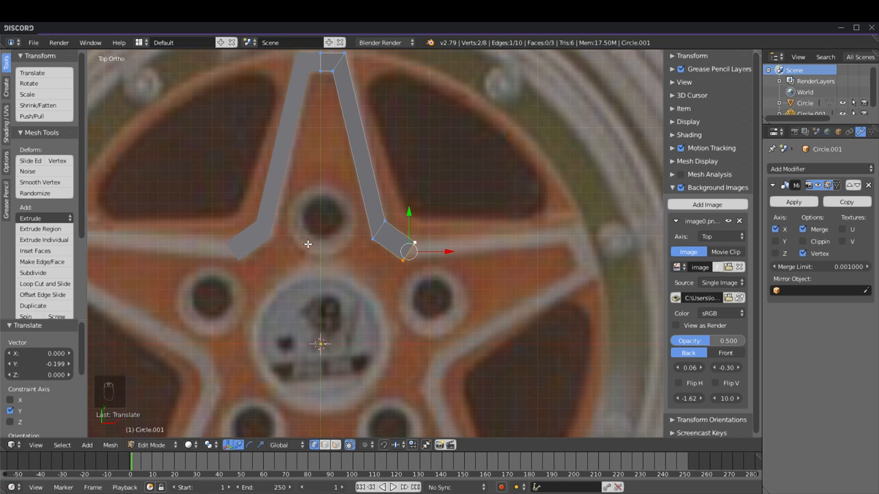
scroll(424, 249, "up", 1)
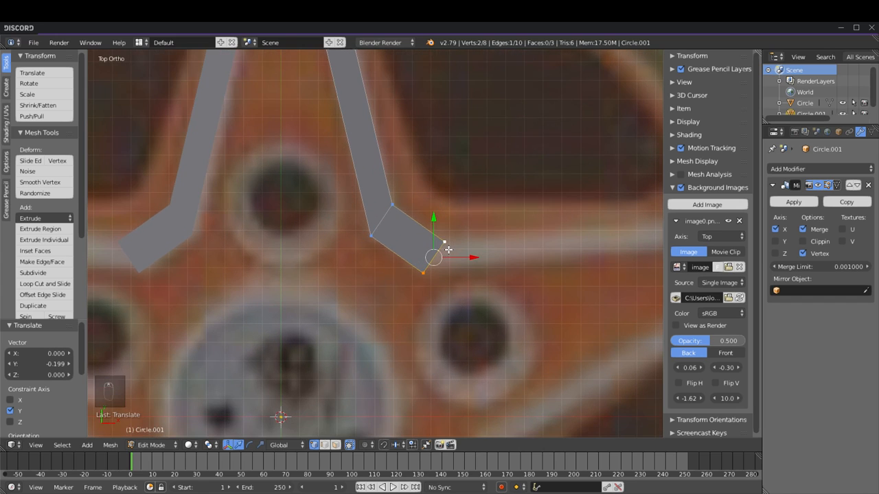
scroll(446, 240, "down", 3)
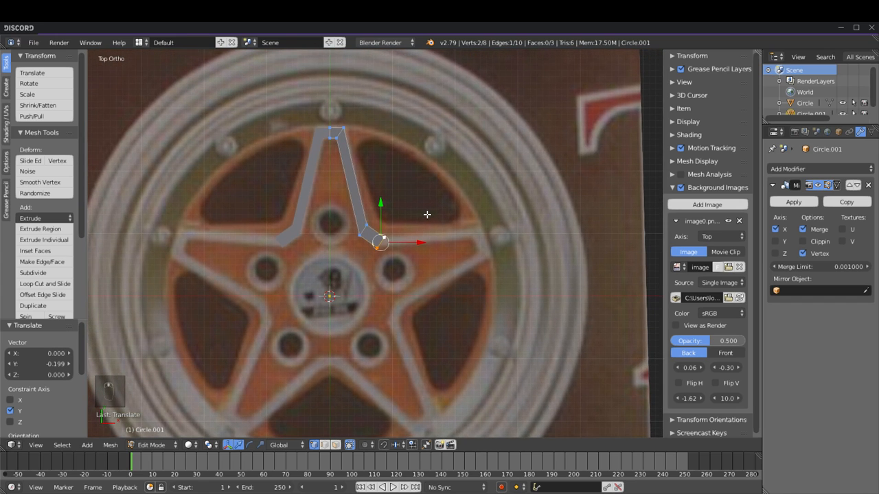
Step: Undo the inner edge extrusion and the deletion of the right and lower-right spoke strips
key("ctrl+z")
key("ctrl+z")
key("ctrl+z")
key("ctrl+z")
key("ctrl+z")
key("ctrl+z")
key("ctrl+z")
key("ctrl+z")
key("ctrl+z")
key("ctrl+z")
key("ctrl+z")
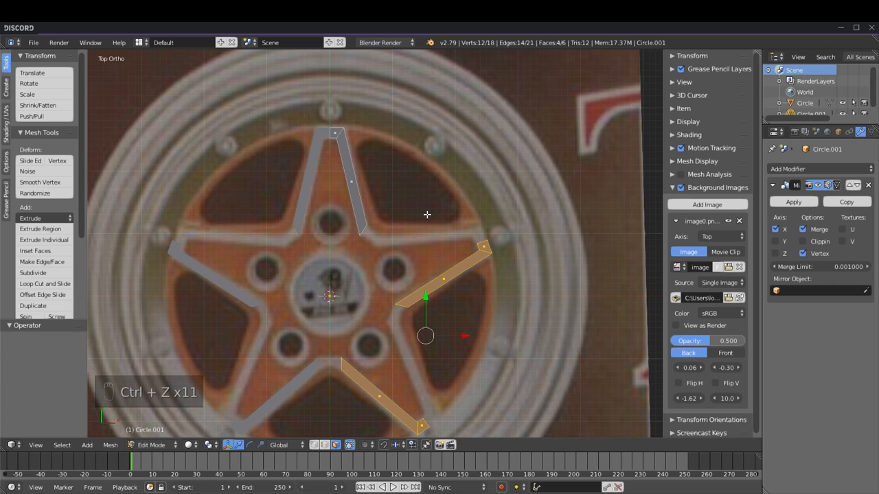
Step: Extrude the lower strip's inner end edge about -0.183 along X to the wheel's vertical centre line
key("a")
scroll(363, 366, "up", 5)
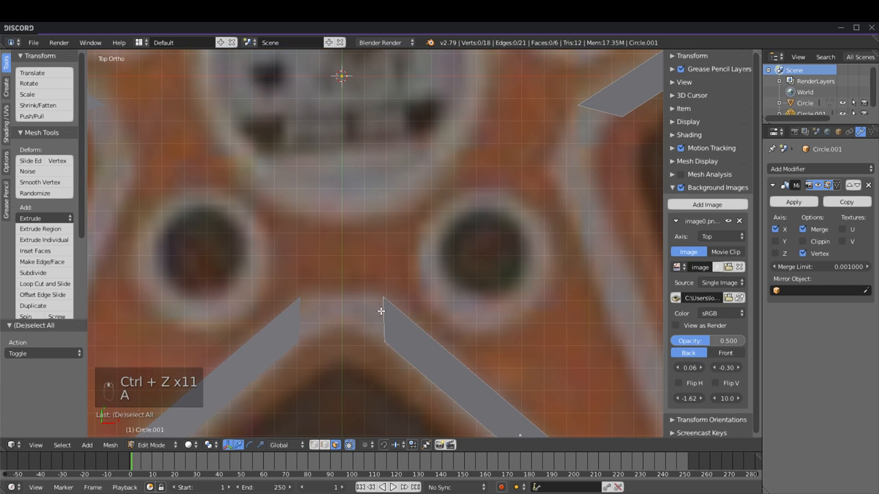
left_click(384, 335)
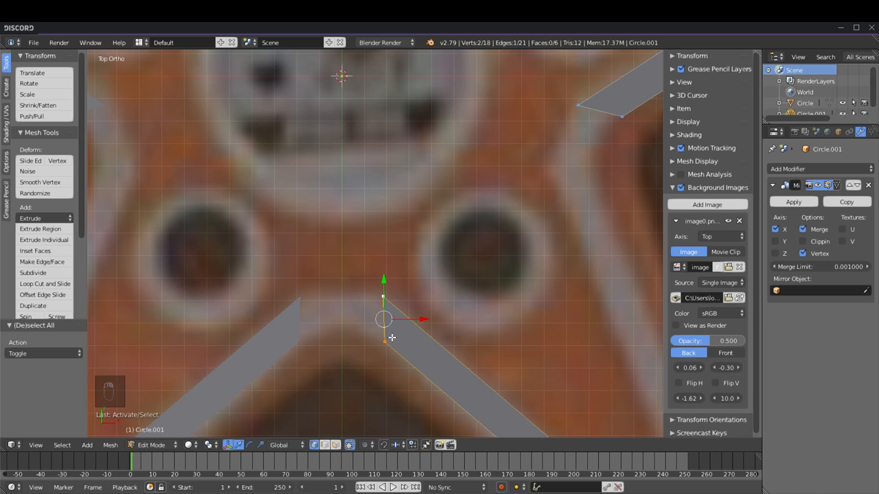
key("e")
key("x")
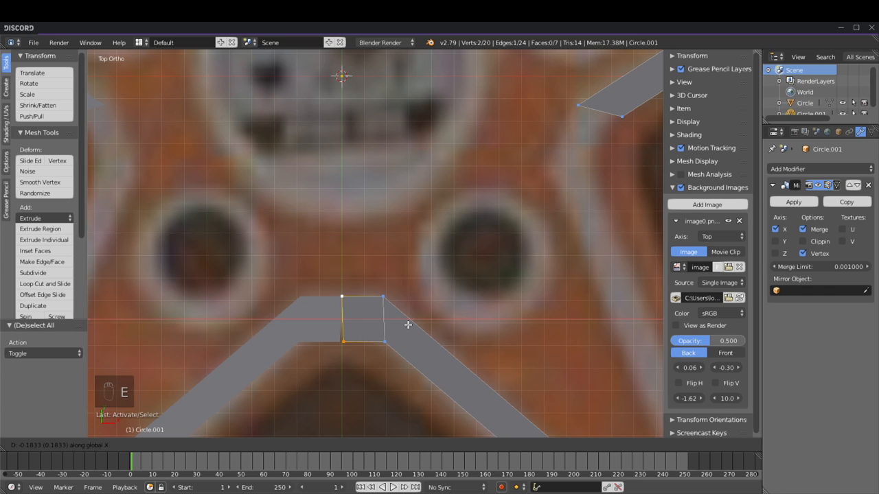
left_click(409, 324)
Step: Move the extruded edge's lower vertex about -0.009 along X to close the gap at the mirror line
scroll(372, 261, "up", 7)
right_click(322, 371)
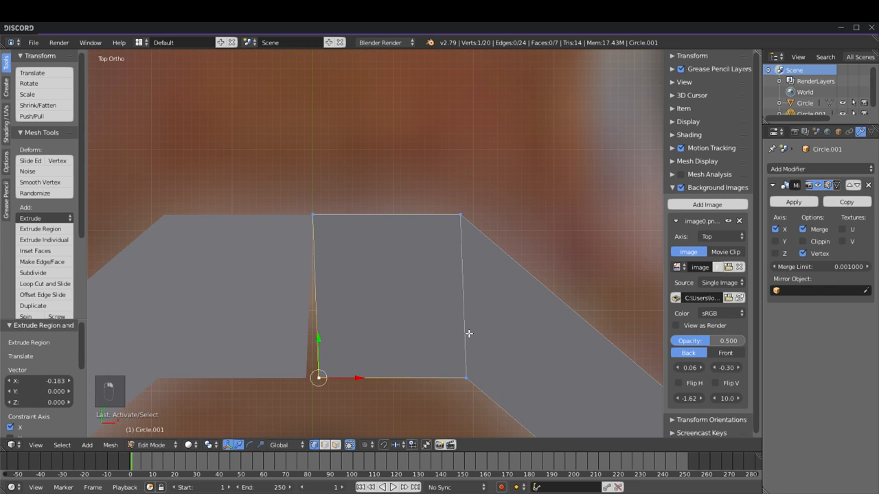
key("g")
key("x")
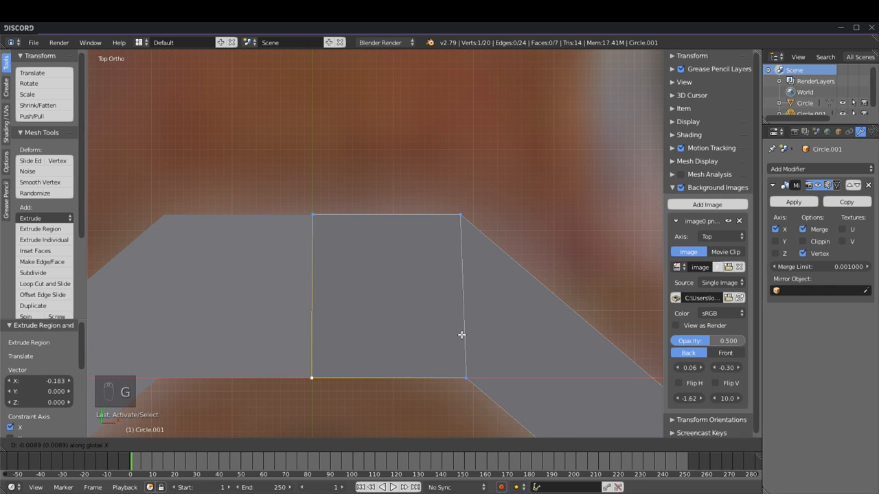
left_click(461, 335)
scroll(431, 261, "down", 6)
key("z")
key("z")
middle_click_drag(433, 196, 430, 306, "shift")
key("a")
scroll(409, 337, "up", 1)
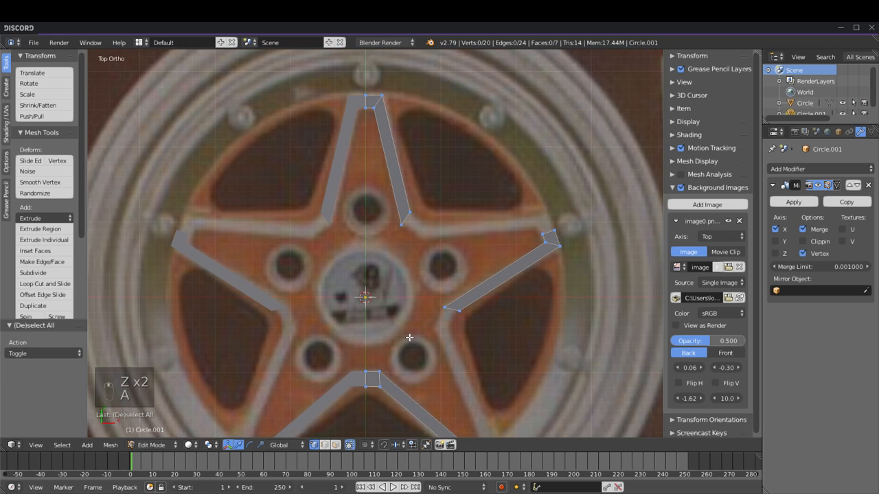
Step: Set the background image's X offset to 0.04 to centre the reference wheel on the model
scroll(409, 338, "up", 1)
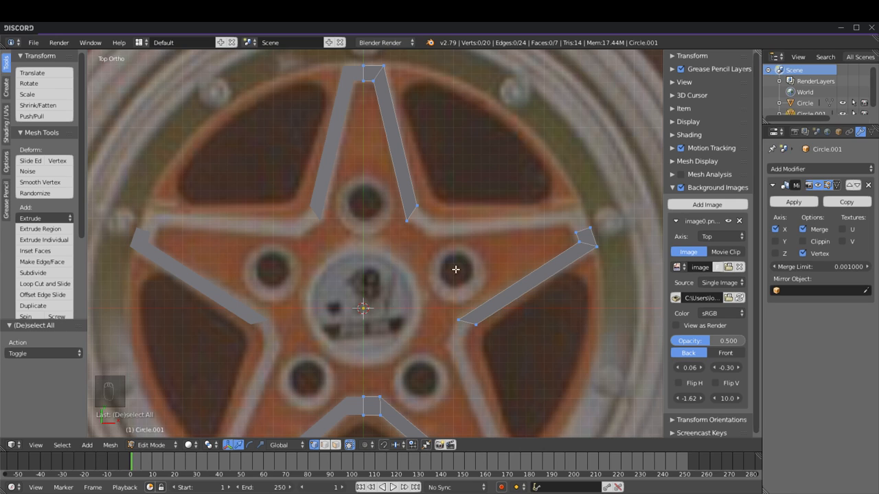
left_click_drag(695, 371, 680, 371)
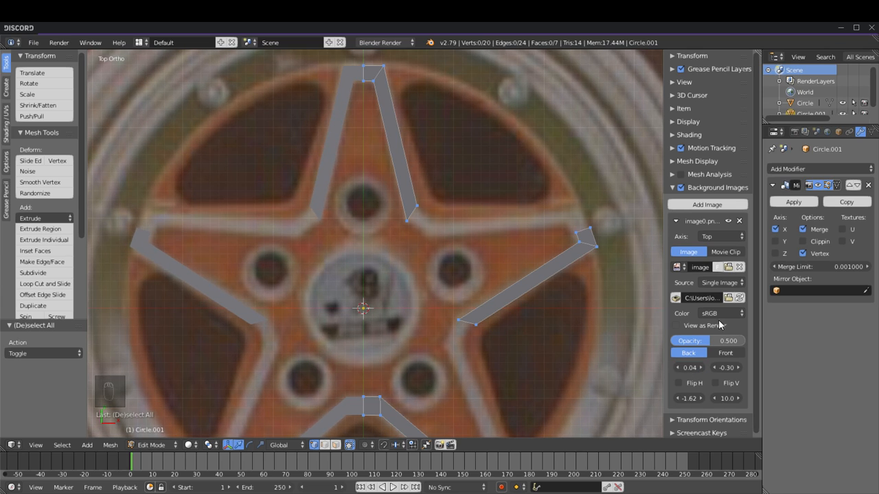
scroll(541, 315, "down", 1)
scroll(541, 310, "down", 1)
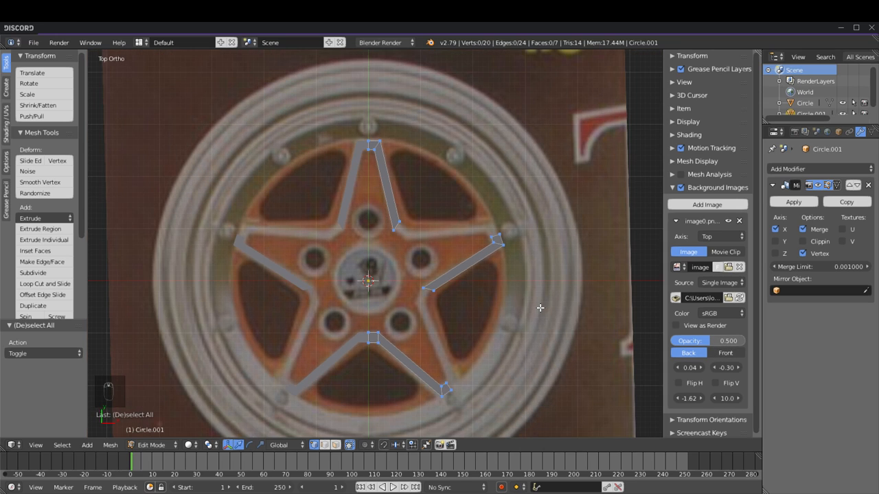
Step: Duplicate the upper strip's inner end edge and move the copy 0.2 along X and -0.2 along Y
scroll(480, 291, "up", 2)
right_click(406, 231)
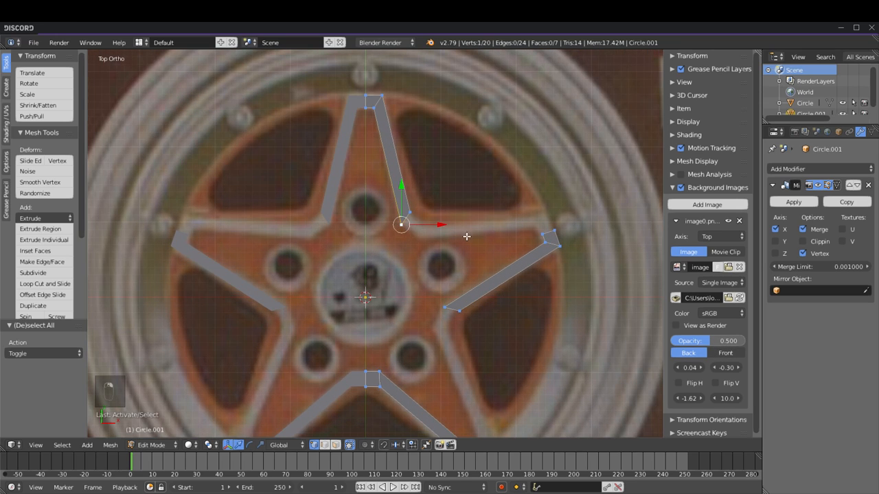
middle_click_drag(457, 233, 387, 261, "shift")
scroll(387, 261, "up", 3)
right_click(318, 242, "shift")
scroll(322, 246, "up", 2)
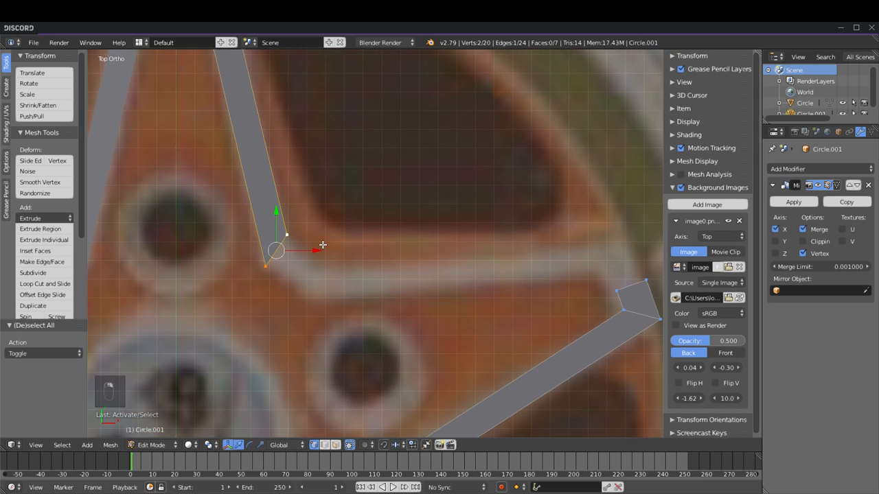
key("shift+d")
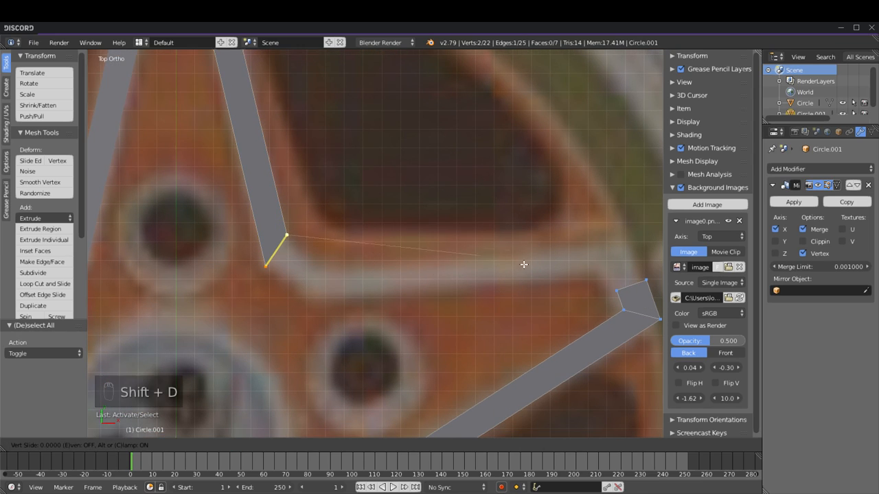
right_click(289, 277)
key("g")
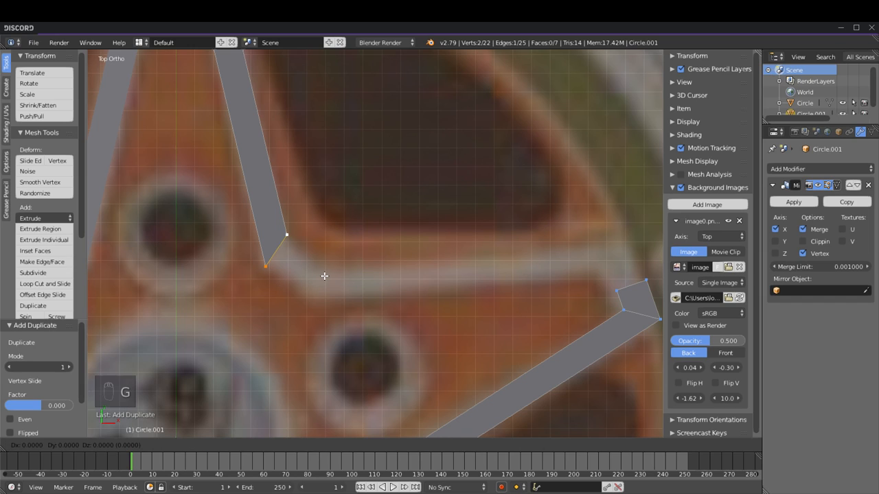
left_click(370, 307)
Step: Create a face between the upper strip's inner end edge and the duplicated edge
right_click(266, 268, "shift")
right_click(288, 247, "shift")
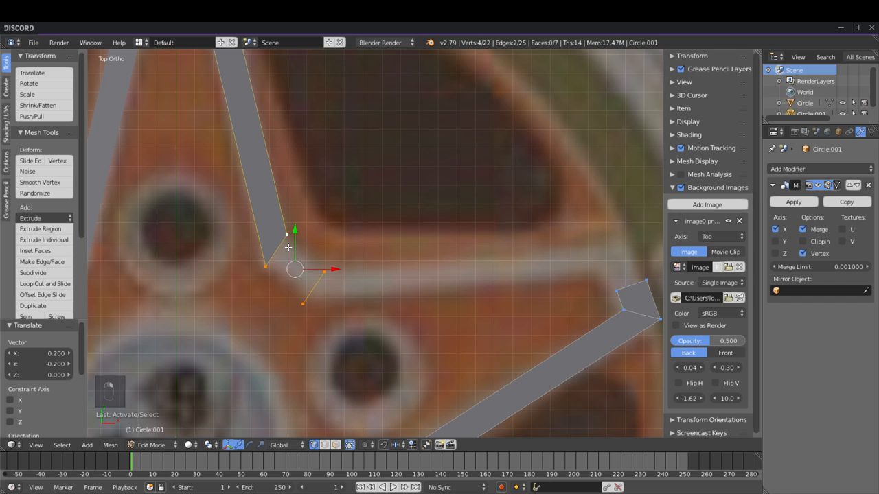
key("ctrl+f")
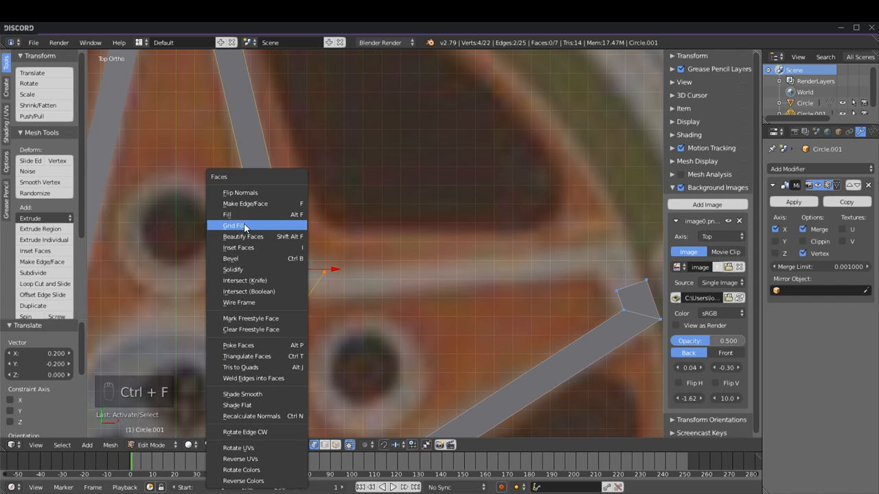
left_click(237, 213)
right_click(302, 302)
right_click(266, 266, "shift")
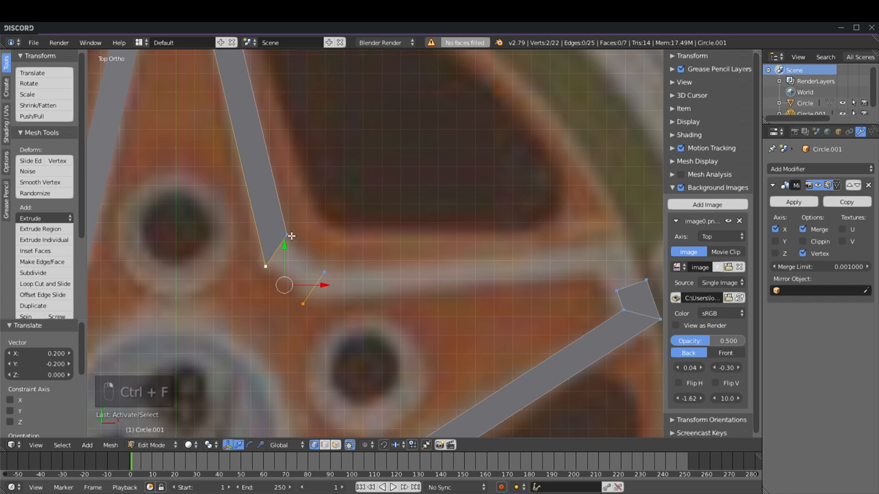
right_click(288, 236, "shift")
right_click(327, 273, "shift")
key("f")
key("a")
Step: Examine the gap between the upper strip's new corner edge and the right strip's outer end edge against the reference
right_click(304, 302)
right_click(327, 275, "shift")
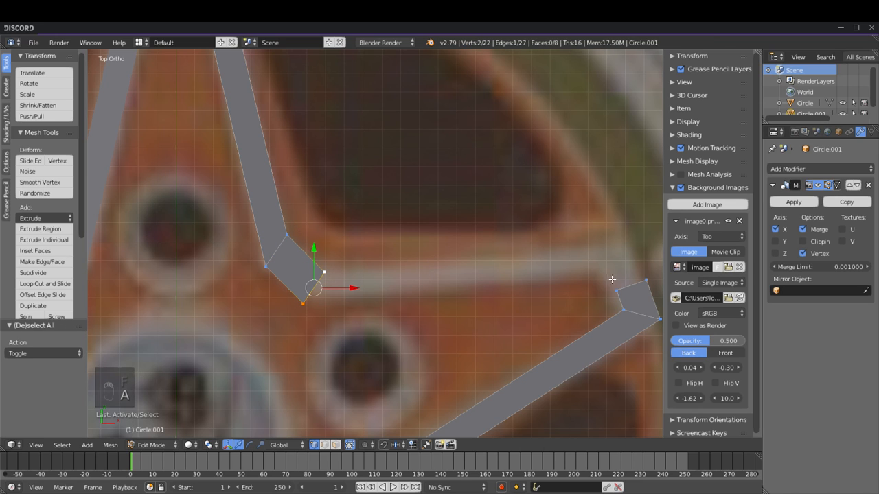
scroll(526, 270, "down", 8)
scroll(407, 275, "up", 5)
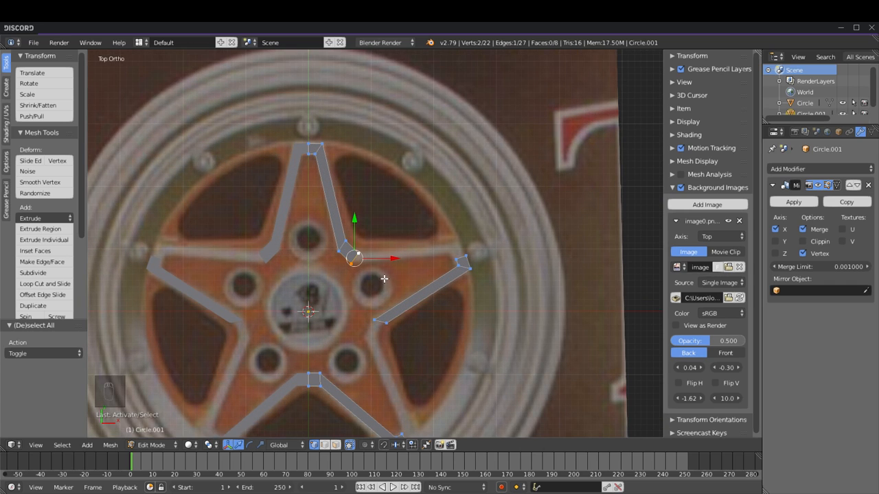
scroll(384, 280, "down", 3)
scroll(395, 271, "up", 5)
scroll(398, 268, "down", 5)
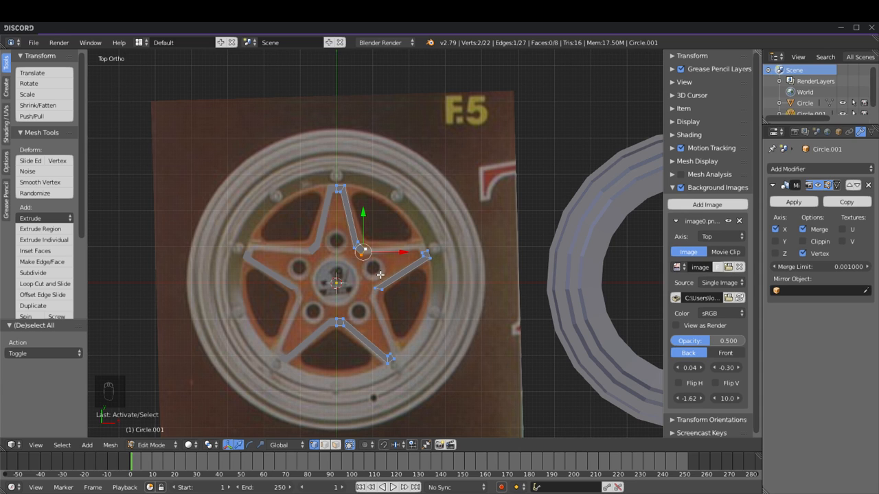
scroll(380, 274, "up", 7)
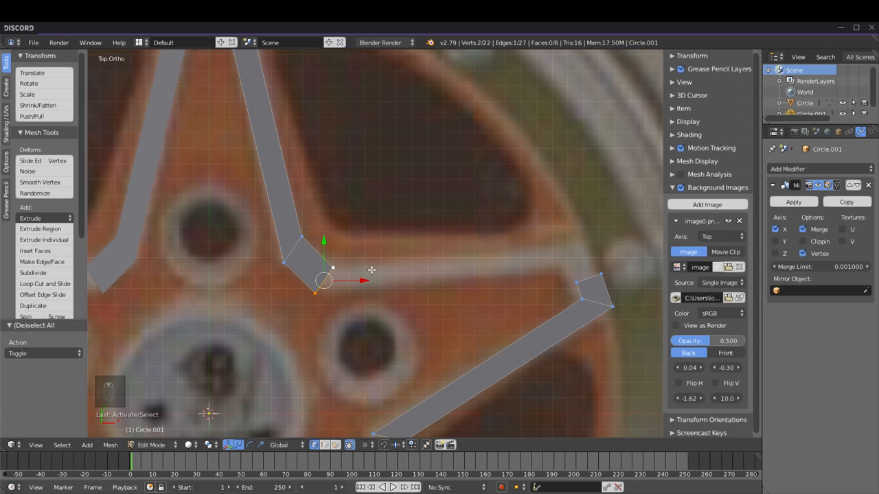
key("a")
key("a")
right_click(577, 282)
right_click(602, 275, "shift")
scroll(621, 267, "down", 7)
key("a")
key("a")
key("a")
Step: Rotate the spoke outline object -70° in Object Mode and compare its strips with the reference spokes
key("Tab")
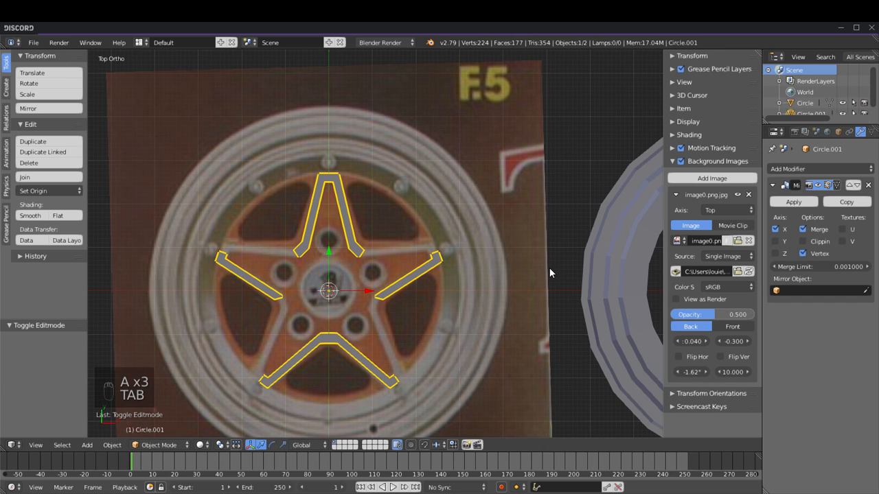
key("r")
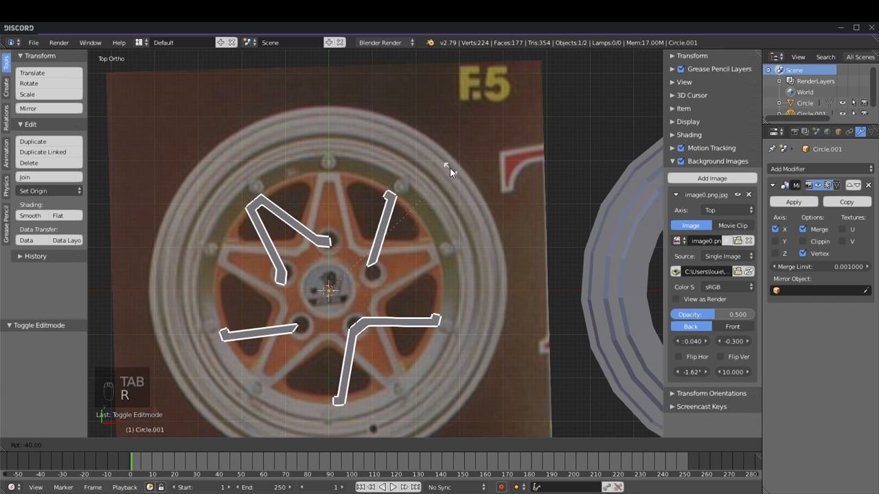
left_click(360, 143)
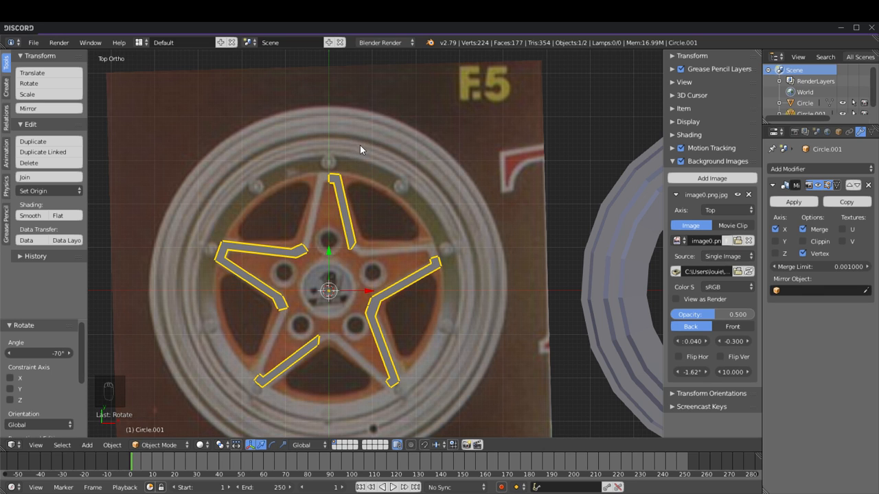
scroll(360, 207, "up", 3)
key("Tab")
key("Tab")
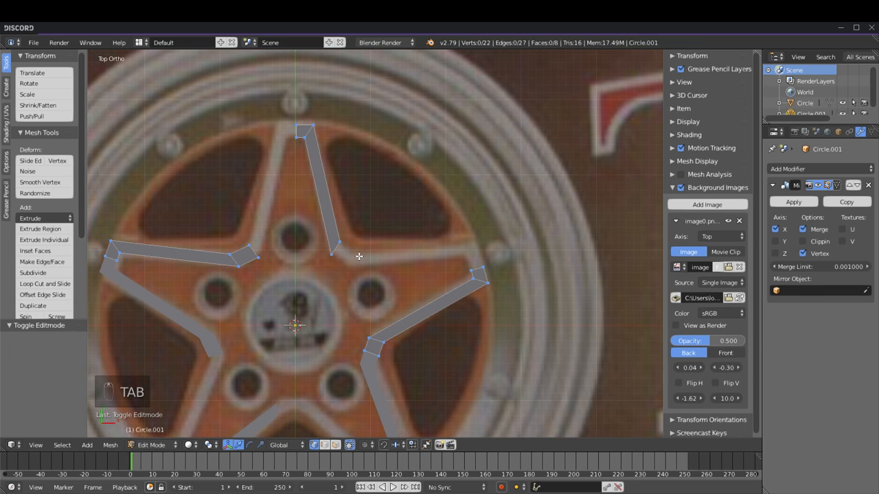
scroll(359, 255, "down", 3)
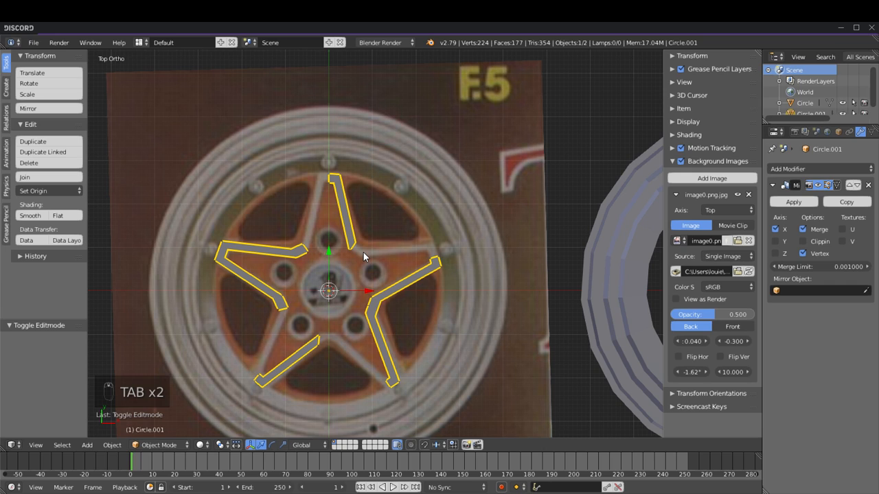
Step: Rotate the spoke outline object 70° back to its upright orientation
key("r")
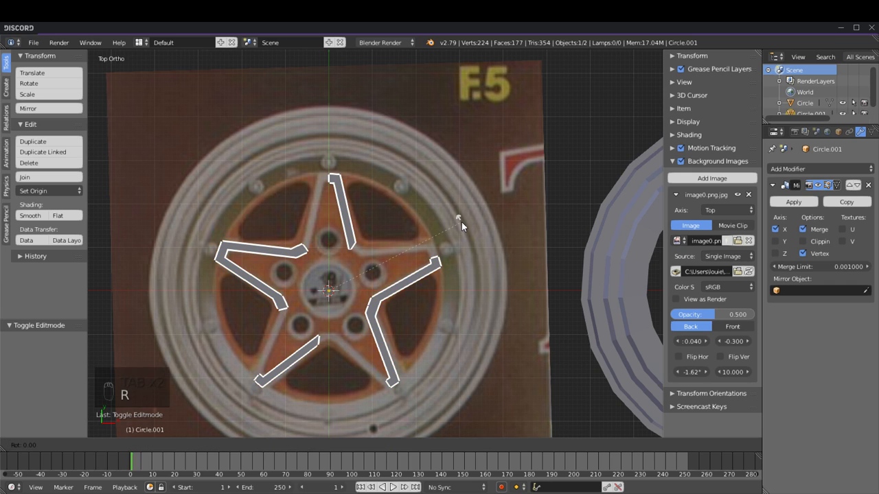
left_click(450, 400)
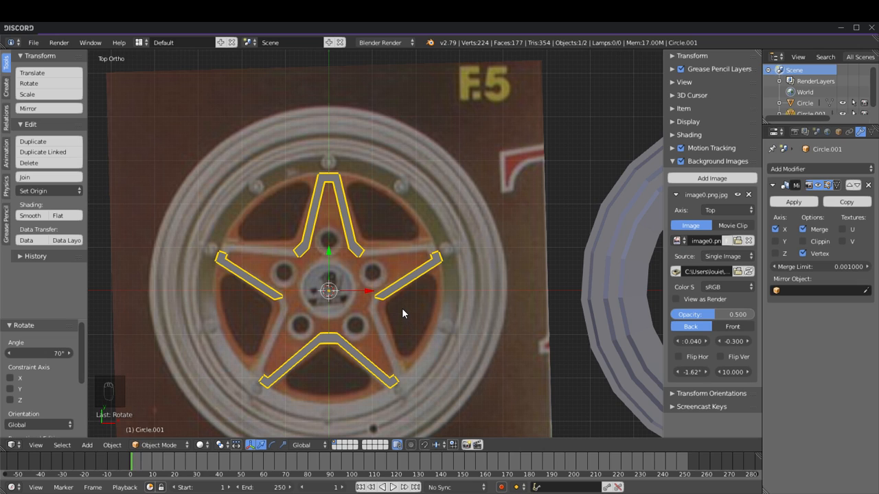
scroll(393, 323, "up", 1)
middle_click_drag(344, 356, 371, 285, "shift")
Step: Examine the strips' layout in Edit Mode against the reference spokes from an orbited view and from the top
key("Tab")
key("a")
key("a")
key("a")
key("a")
key("a")
key("a")
key("a")
key("a")
key("a")
key("a")
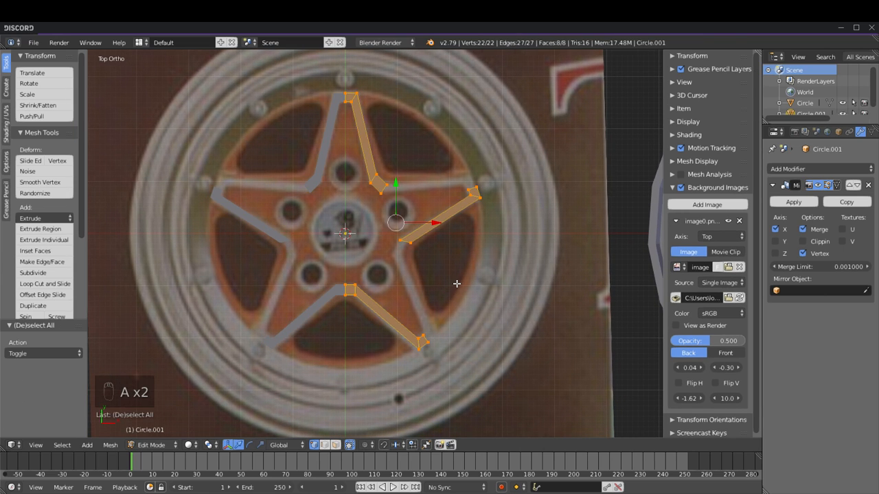
middle_click_drag(455, 273, 455, 351)
key("KP_7")
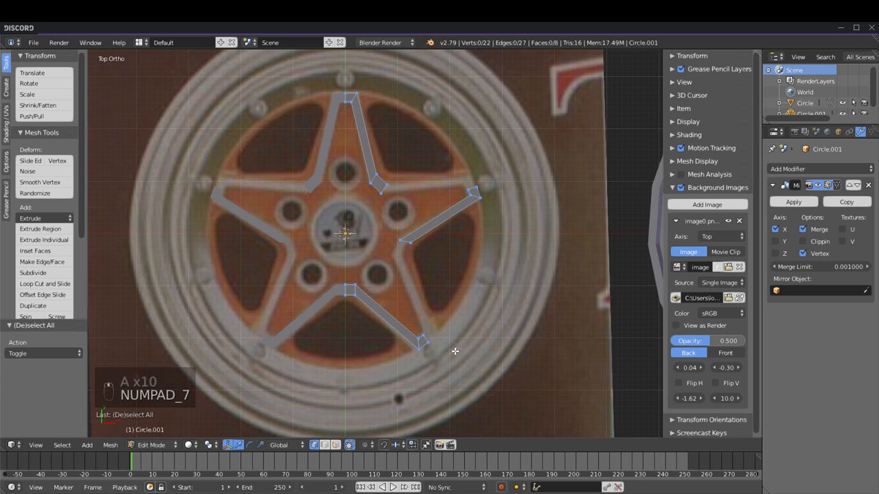
scroll(435, 303, "up", 3)
middle_click_drag(440, 242, 443, 291, "shift")
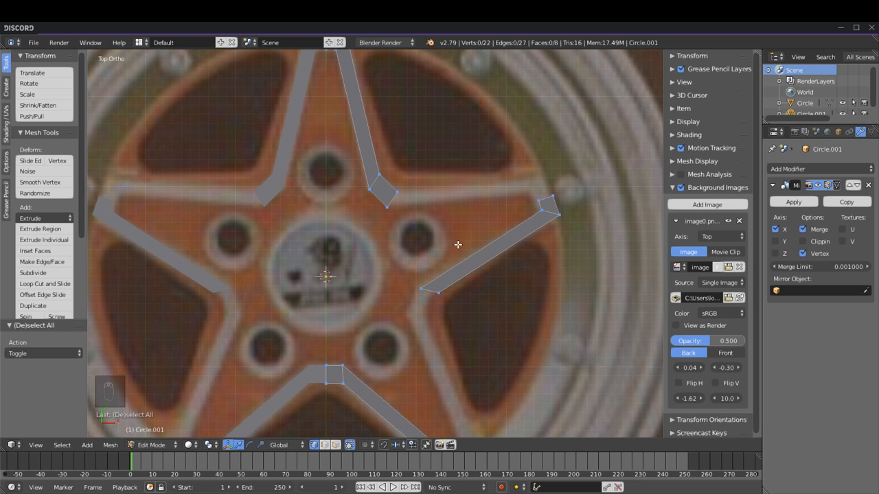
scroll(436, 242, "down", 2)
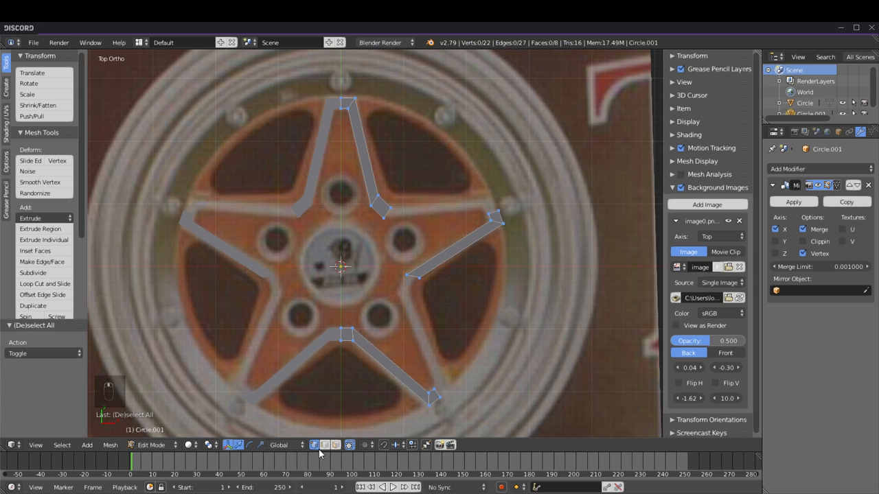
Step: Delete the faces of all the spoke strips, keeping only the small cap face at the upper spoke's tip
key("c")
mouse_move(354, 360)
left_mouse_down()
mouse_move(405, 361)
mouse_move(450, 278)
mouse_move(386, 114)
left_mouse_up()
right_click(386, 114)
key("Delete")
left_click(388, 114)
Step: Duplicate the slanted side edge of the upper spoke's cap and move the copy 0.3 along X and -1.5 along Y
middle_click_drag(384, 130, 426, 263, "shift")
scroll(426, 263, "up", 5)
middle_click_drag(463, 285, 385, 219, "shift")
middle_click_drag(364, 184, 346, 154, "shift")
middle_click_drag(379, 182, 340, 134, "shift")
right_click(281, 110)
right_click(300, 82, "shift")
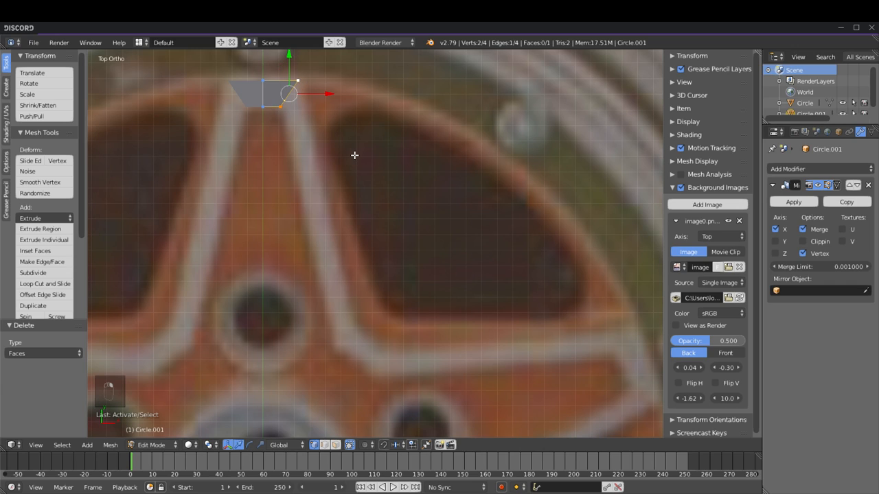
key("shift+d")
key("g")
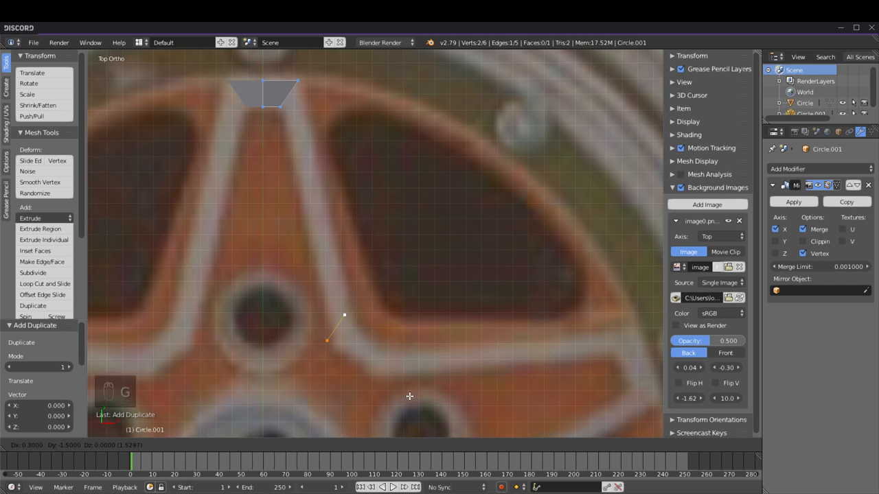
left_click(409, 396)
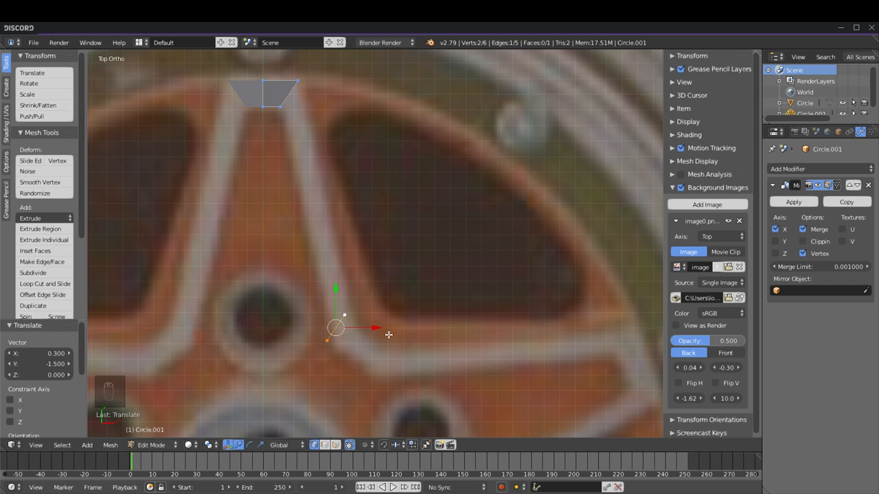
Step: Nudge the copied edge along X and Y onto the inner corner of the upper spoke, finishing with 0.018 along X
key("g")
key("x")
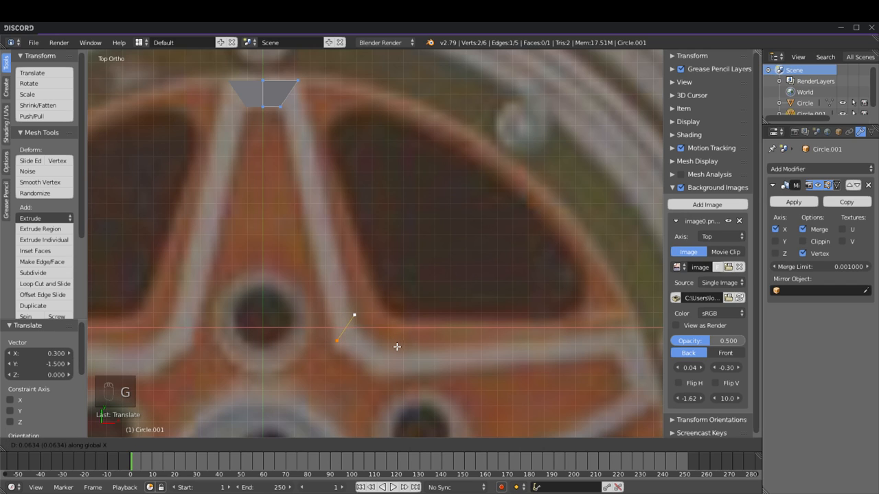
right_click(395, 348)
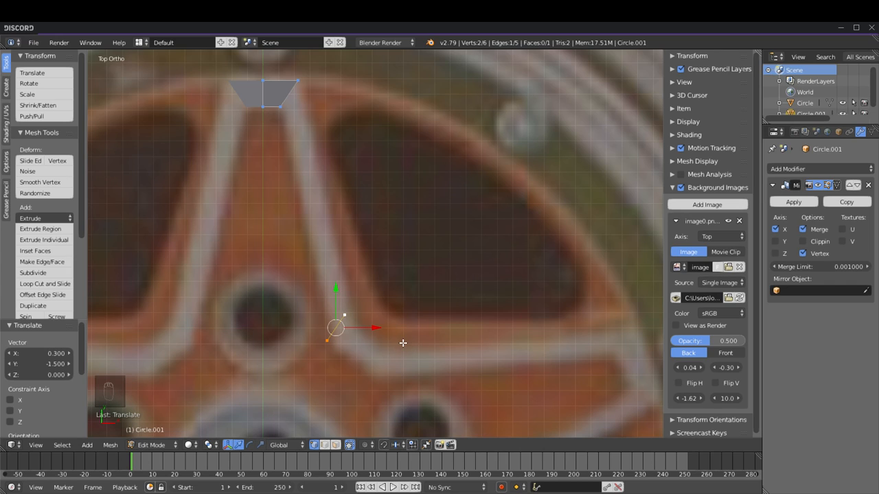
key("g")
key("x")
left_click(408, 343)
key("g")
key("y")
left_click(414, 351)
key("g")
key("x")
left_click(412, 339)
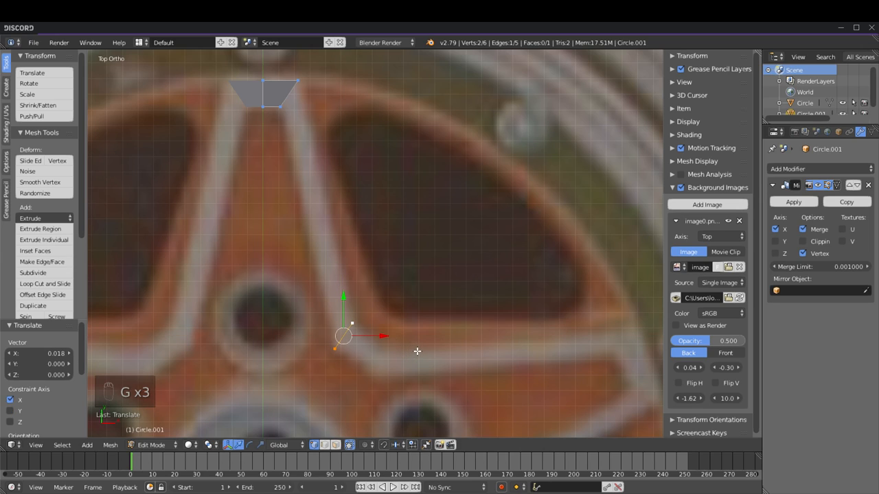
Step: Duplicate the inner-corner edge and move the copy 0.25 along X and -0.176 along Y
key("shift+d")
right_click(410, 339)
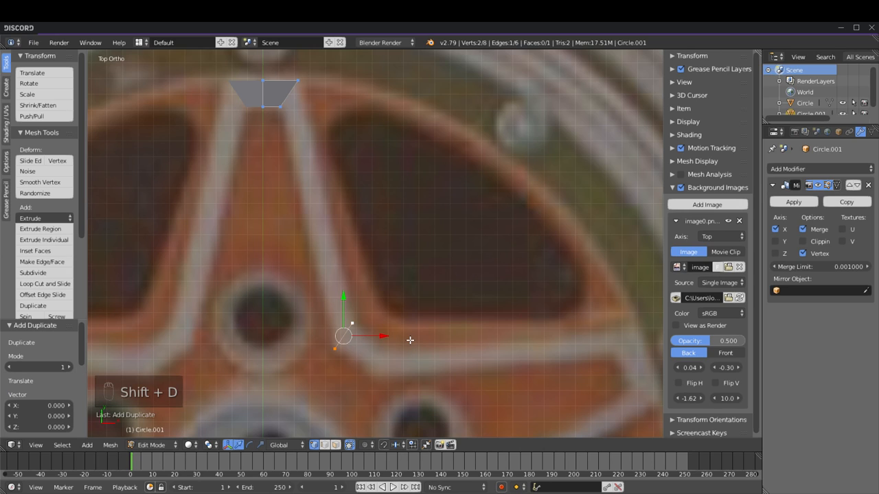
key("g")
key("x")
left_click(449, 348)
key("g")
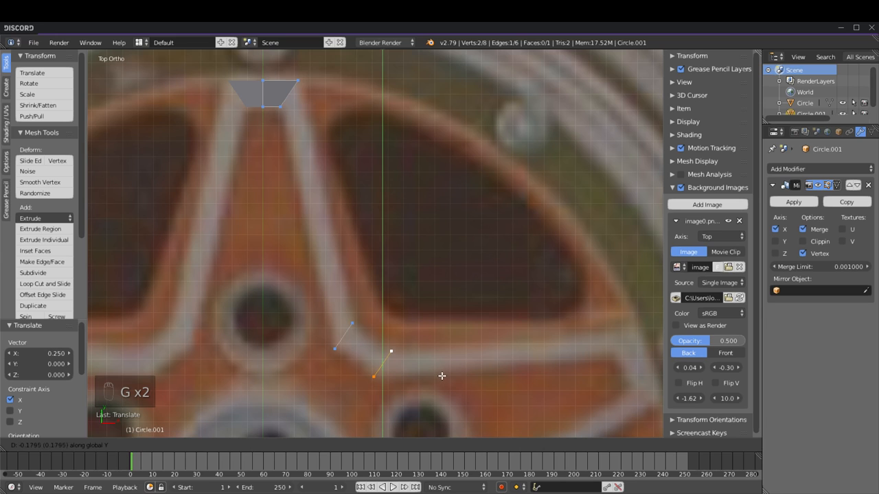
left_click(441, 377)
Step: Examine the cap and the two inner-corner edges against the whole reference wheel
scroll(443, 367, "down", 5)
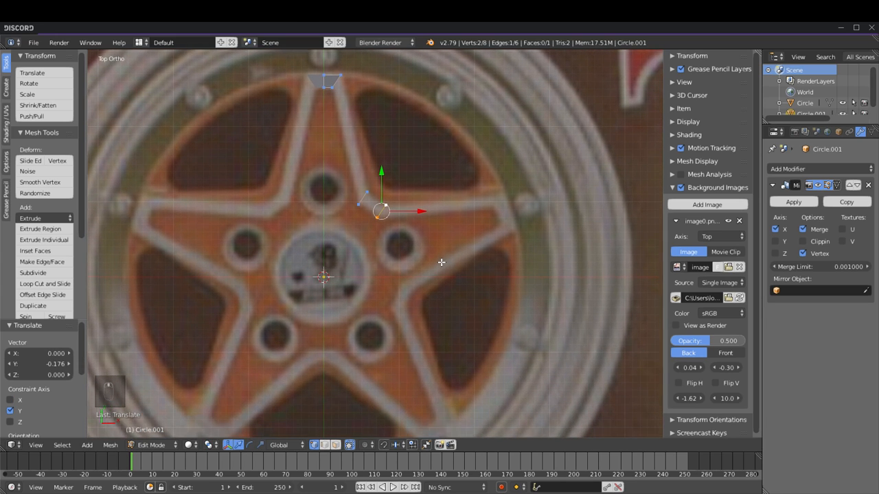
scroll(442, 264, "down", 2)
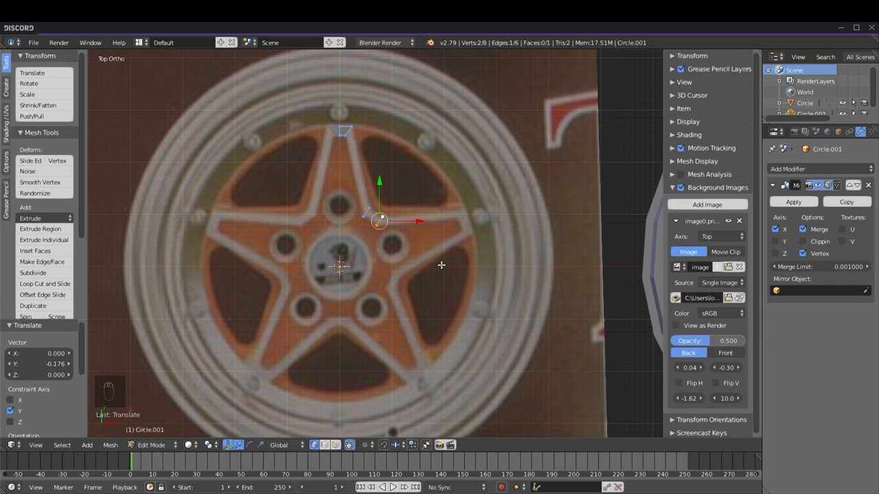
scroll(441, 267, "up", 2)
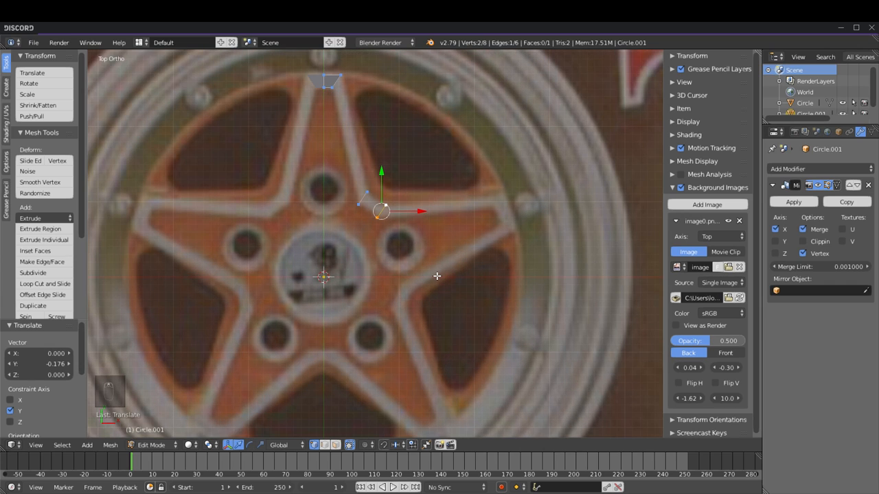
scroll(437, 277, "down", 1)
scroll(436, 283, "up", 1)
scroll(437, 282, "down", 1)
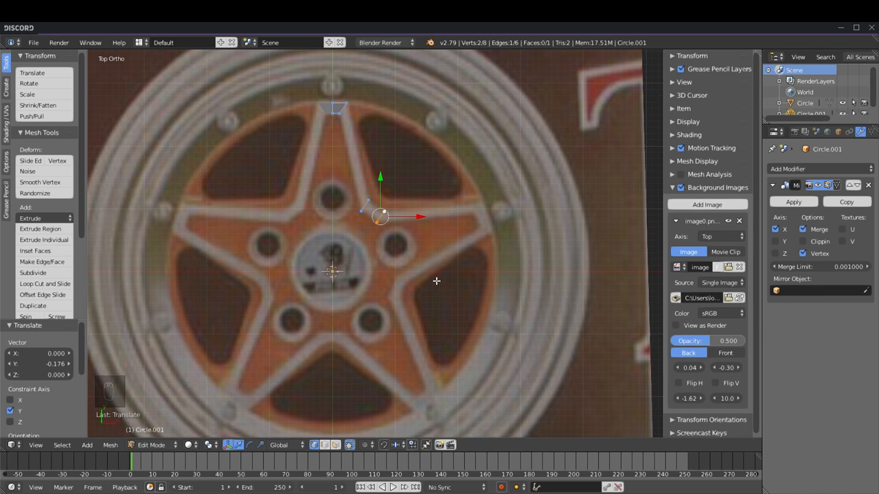
left_click(7, 87)
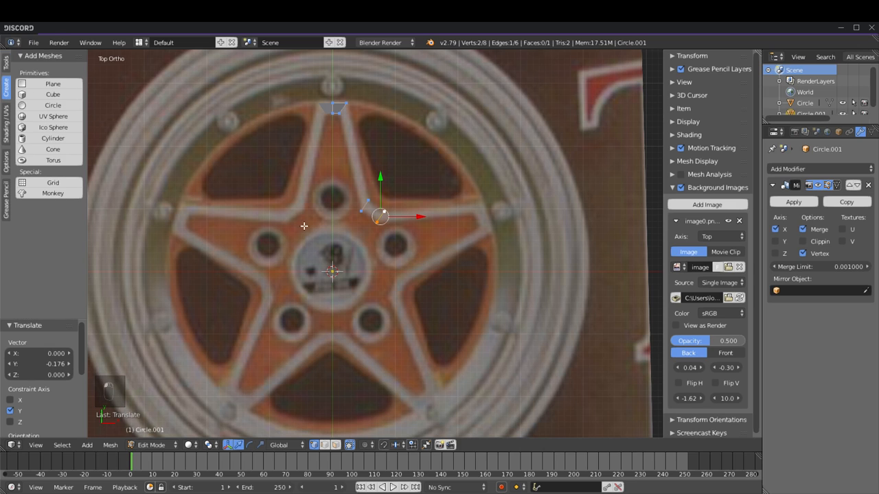
scroll(421, 224, "up", 2)
scroll(421, 224, "down", 3)
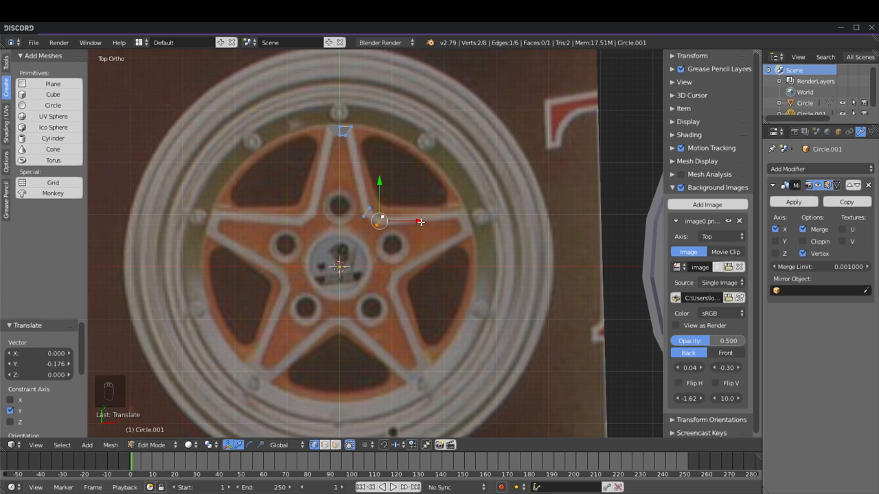
middle_click_drag(397, 211, 398, 230, "shift")
Step: Select the four end vertices of the two inner-corner edges and clear the selection again
key("a")
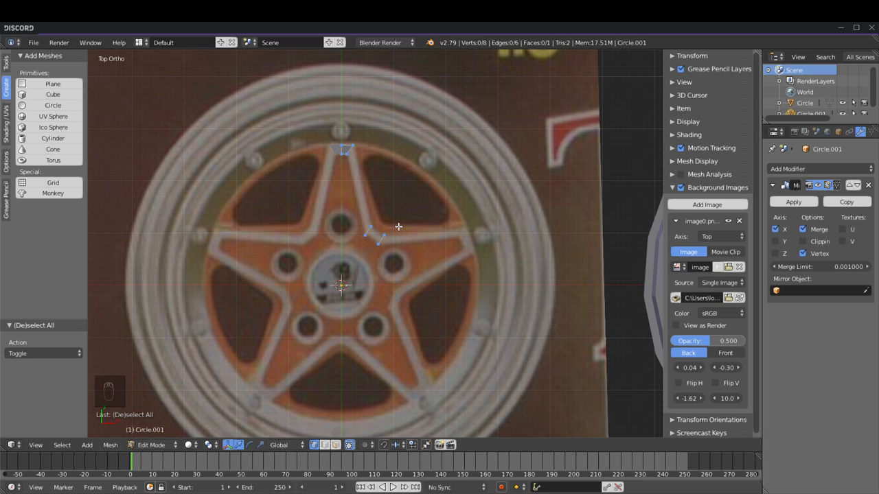
scroll(396, 228, "up", 3)
right_click(382, 242)
right_click(388, 231, "shift")
right_click(365, 215, "shift")
right_click(353, 229, "shift")
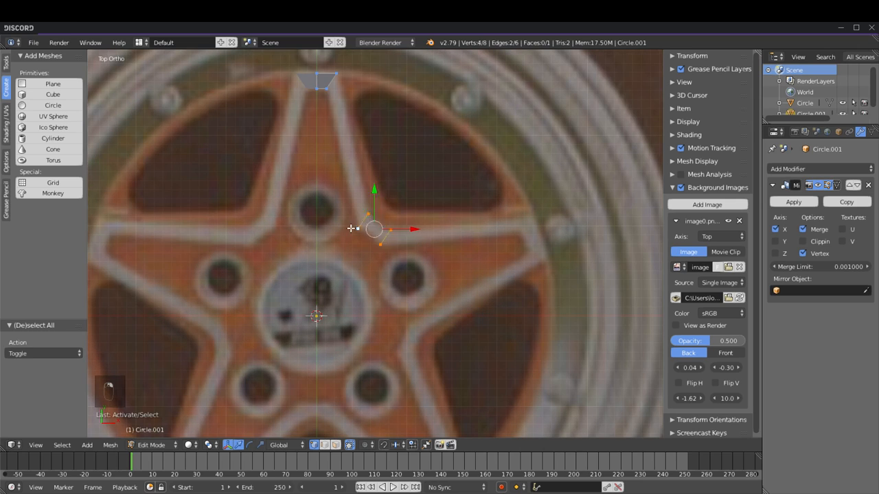
scroll(448, 217, "down", 4)
scroll(444, 220, "up", 2)
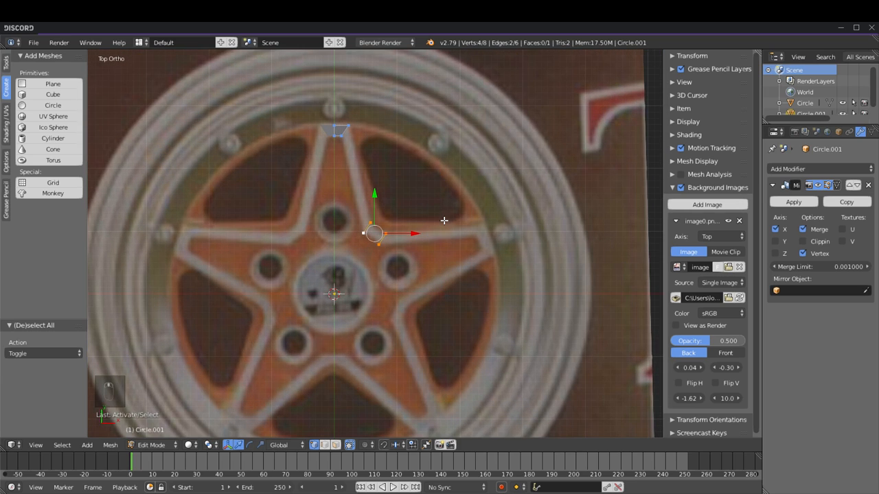
key("a")
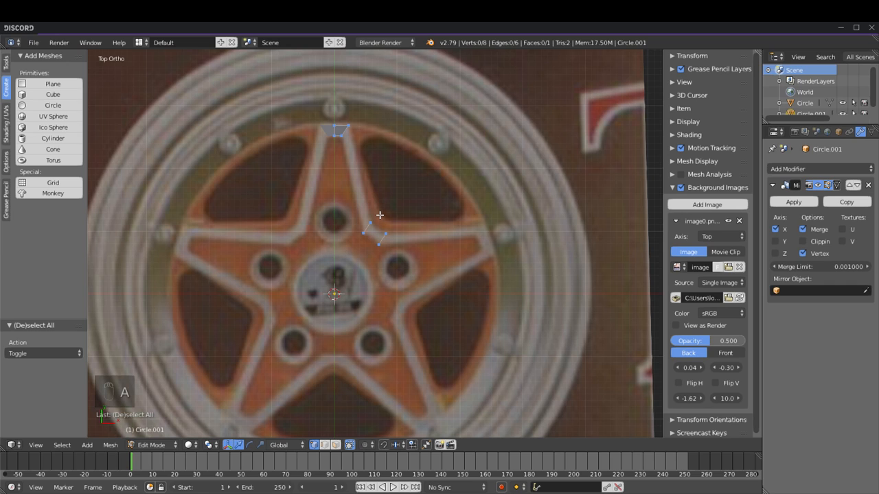
Step: Duplicate the spoke outline object in Object Mode and rotate the copy 70° onto the neighbouring right-hand spoke
key("Tab")
key("Tab")
key("Tab")
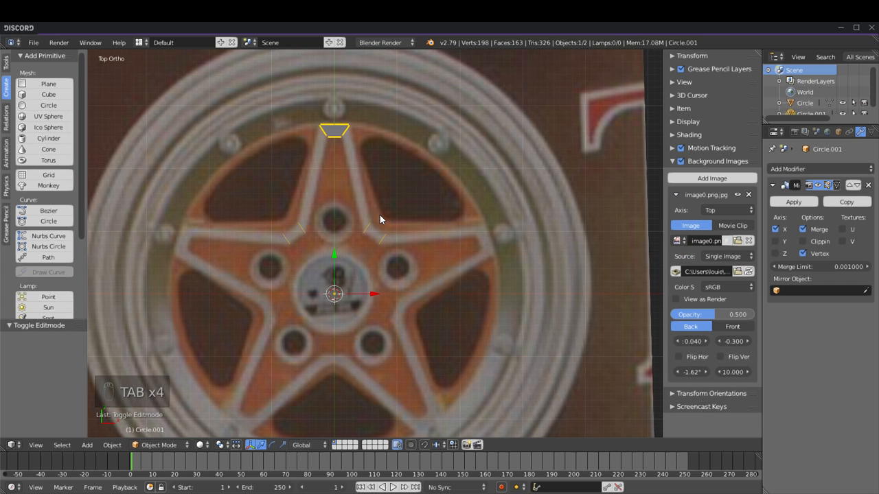
key("Tab")
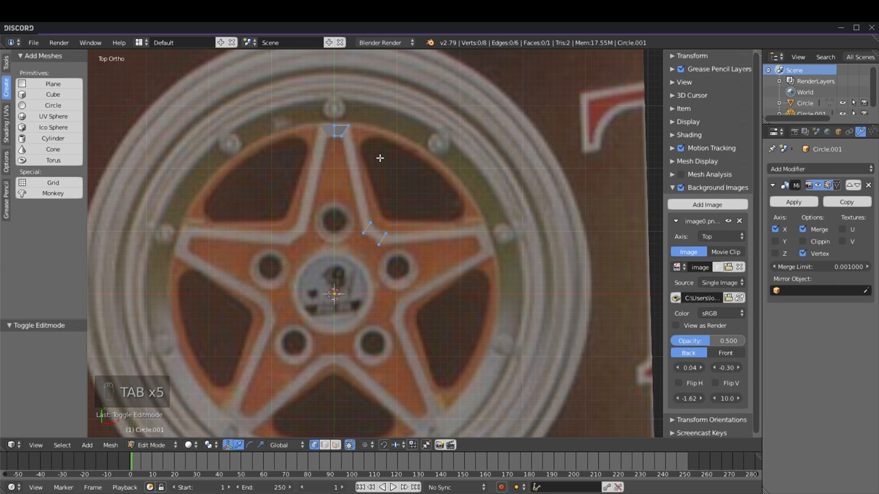
key("Tab")
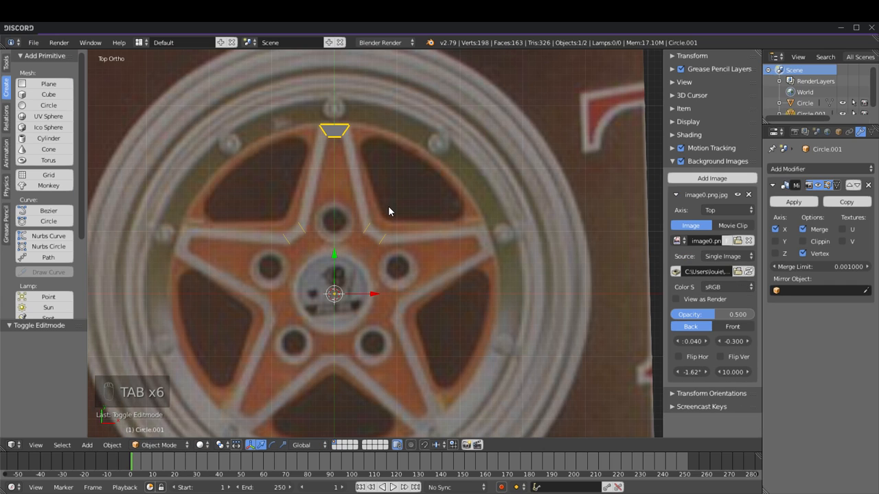
key("shift+d")
key("r")
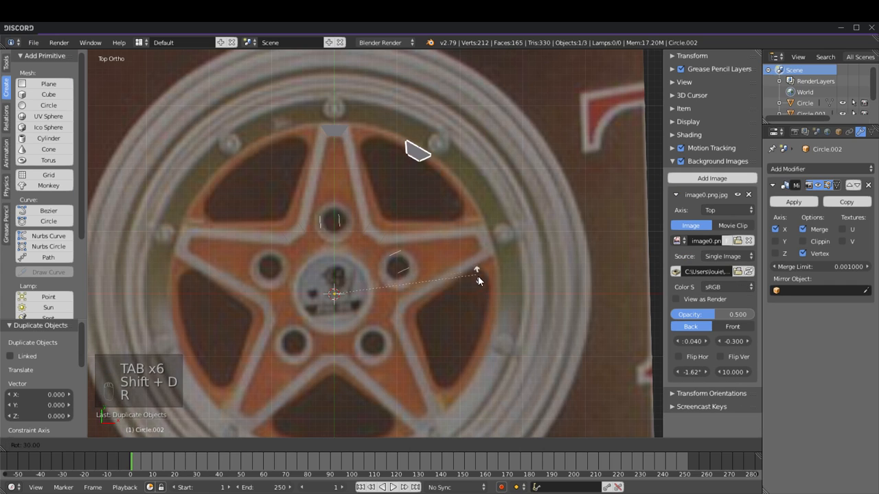
right_click(462, 270)
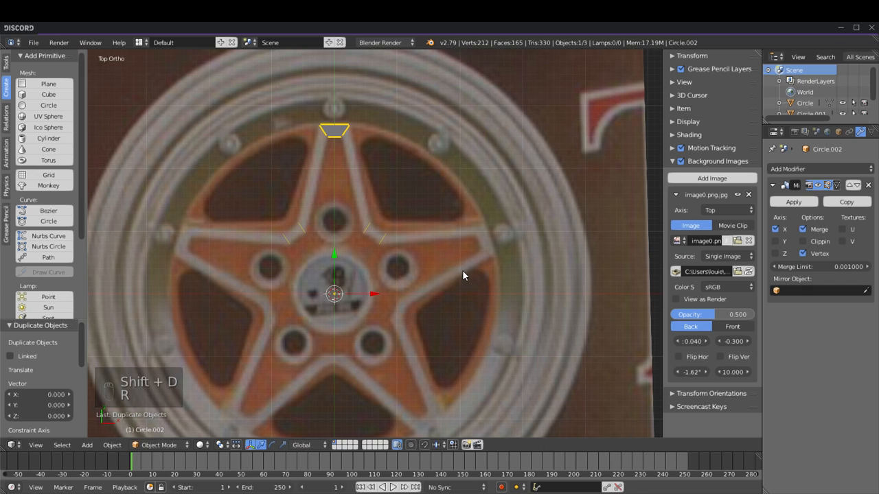
key("r")
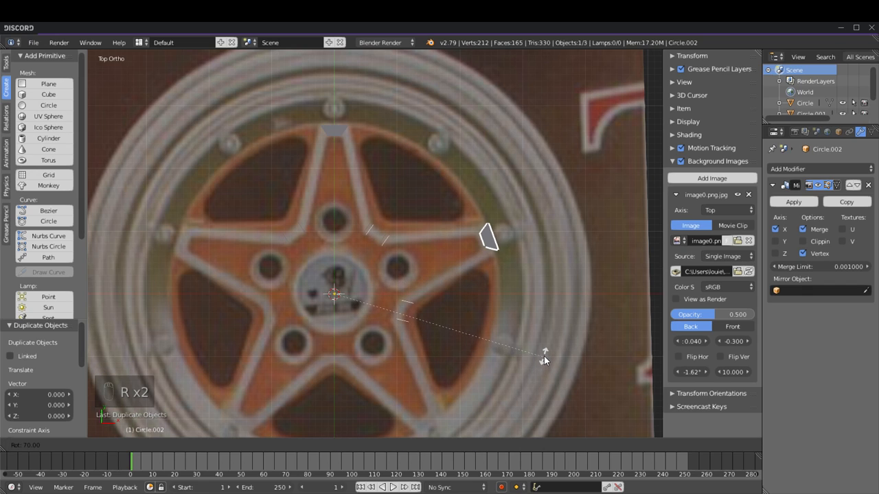
left_click(544, 356)
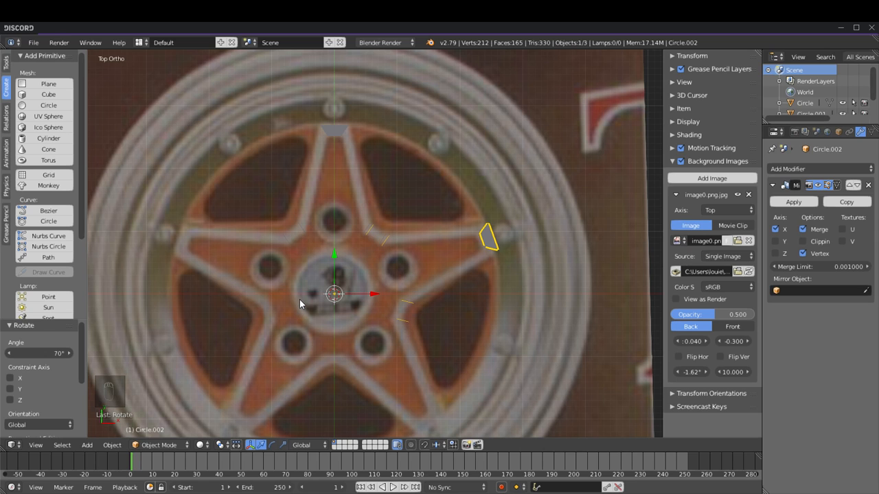
Step: Delete both the rotated copy and the original spoke outline object, keeping only the wheel rim
scroll(300, 299, "down", 7)
scroll(357, 279, "up", 2)
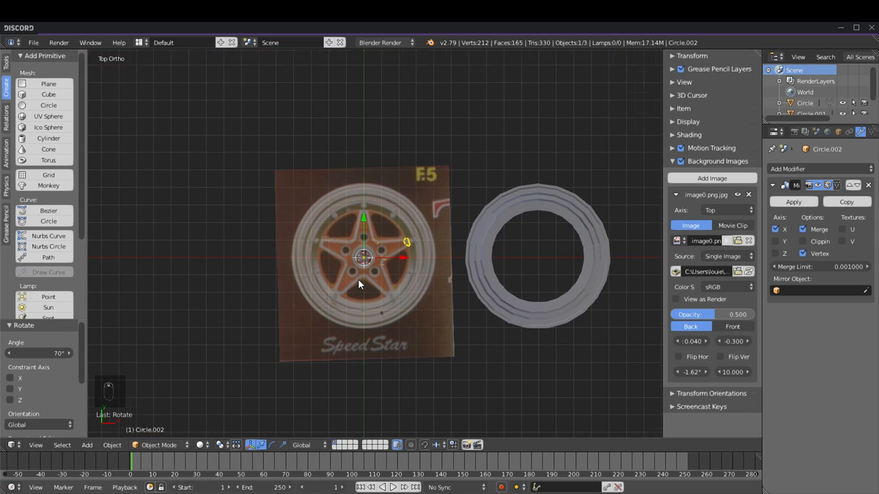
scroll(358, 279, "up", 2)
scroll(358, 282, "up", 1)
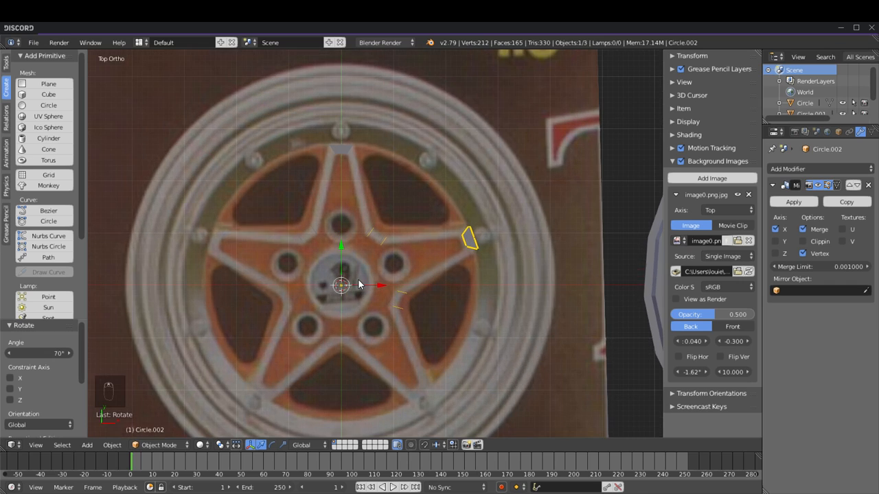
key("Delete")
key("Delete")
left_click(340, 143)
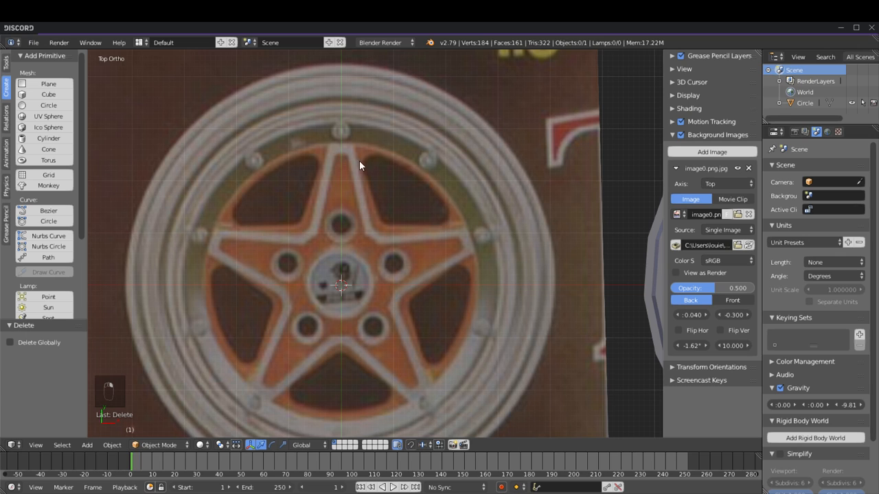
Step: Replace the top-view background image with Work_Equip_01.png from the Downloads folder
scroll(371, 167, "down", 4)
scroll(389, 176, "up", 2)
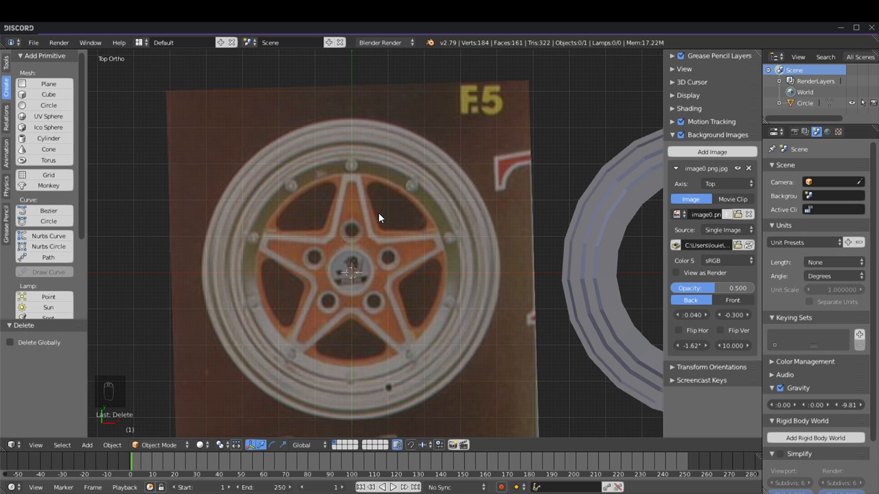
scroll(398, 226, "up", 3)
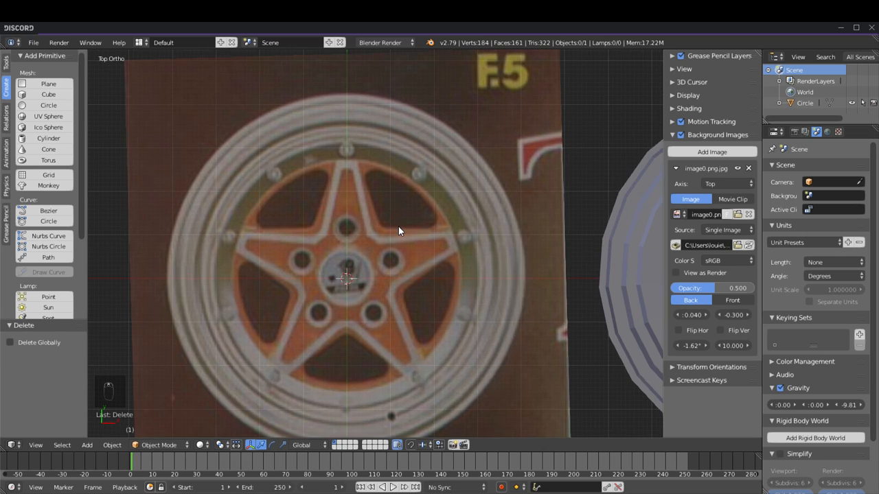
scroll(398, 227, "down", 3)
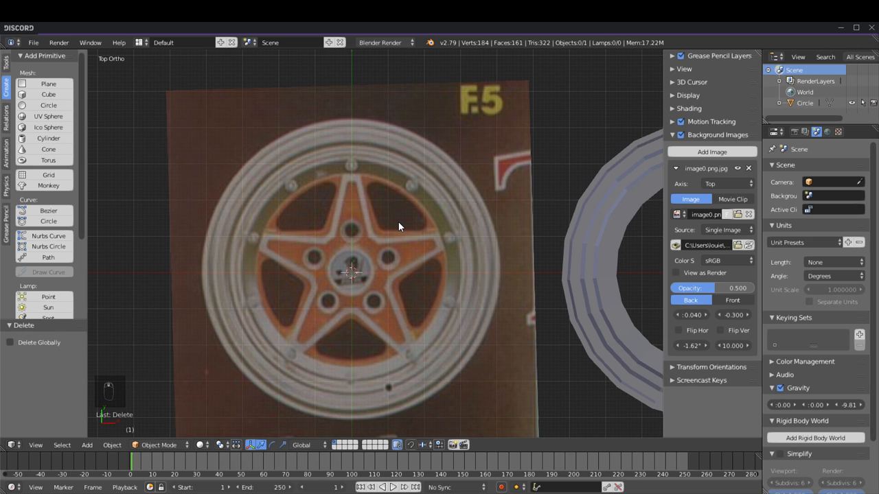
scroll(399, 220, "down", 3)
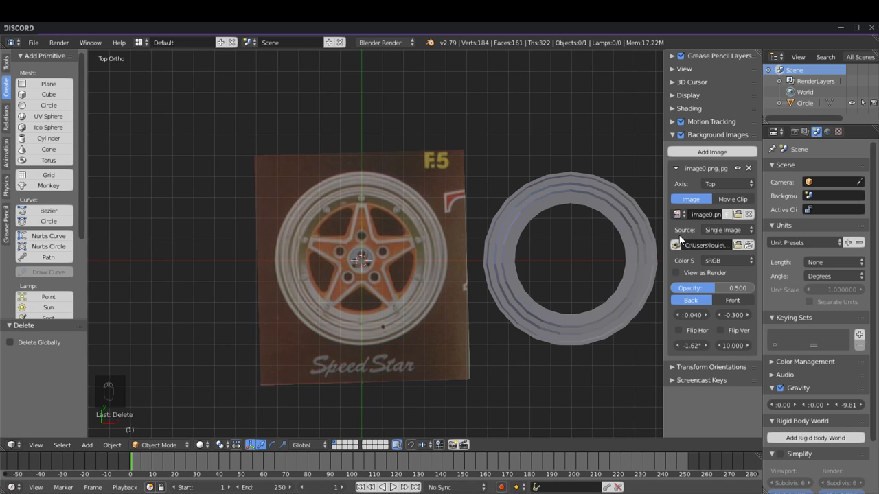
left_click(737, 214)
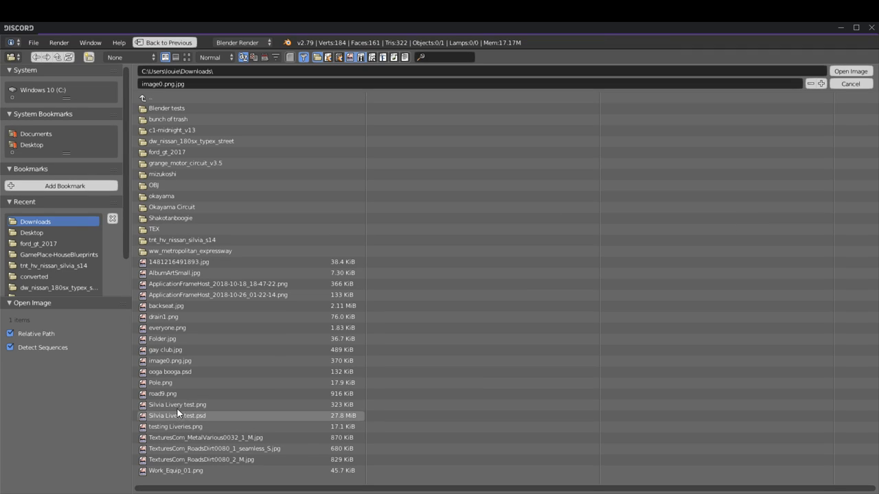
left_click(181, 351)
double_click(182, 470)
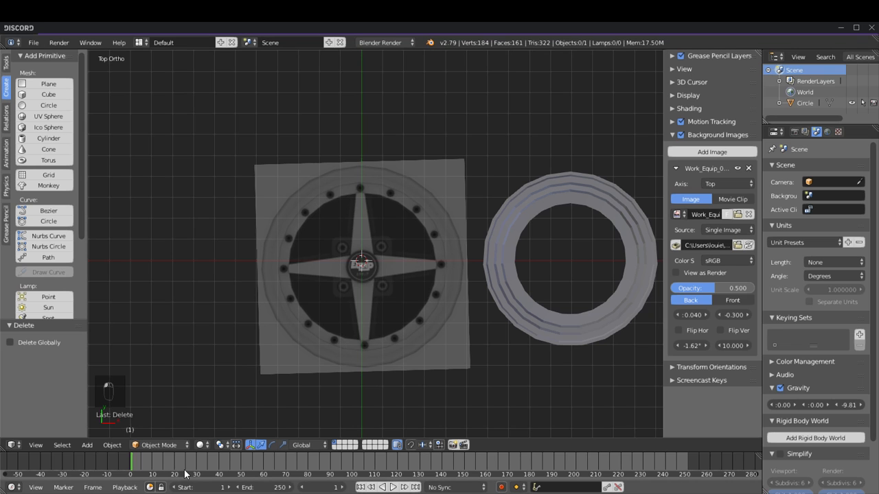
scroll(360, 292, "up", 3)
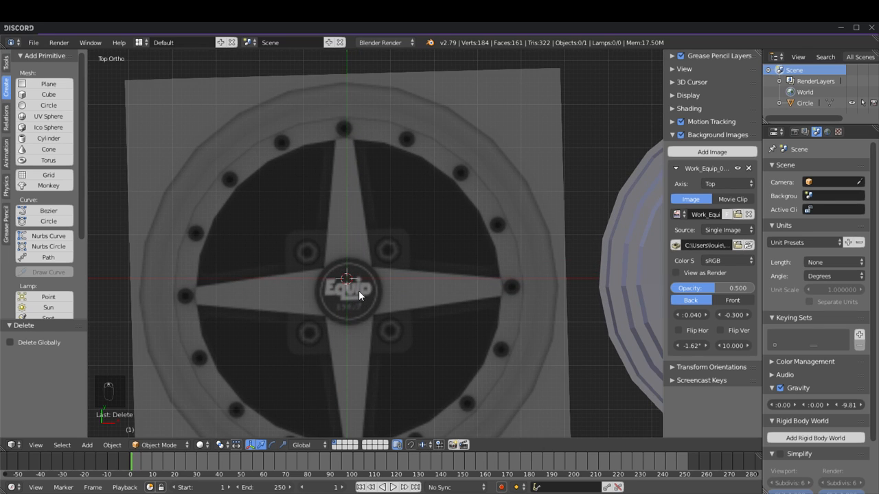
Step: Set the background image's rotation to 0°
middle_click_drag(335, 314, 335, 254, "shift")
left_click(695, 345)
type("0")
key("Return")
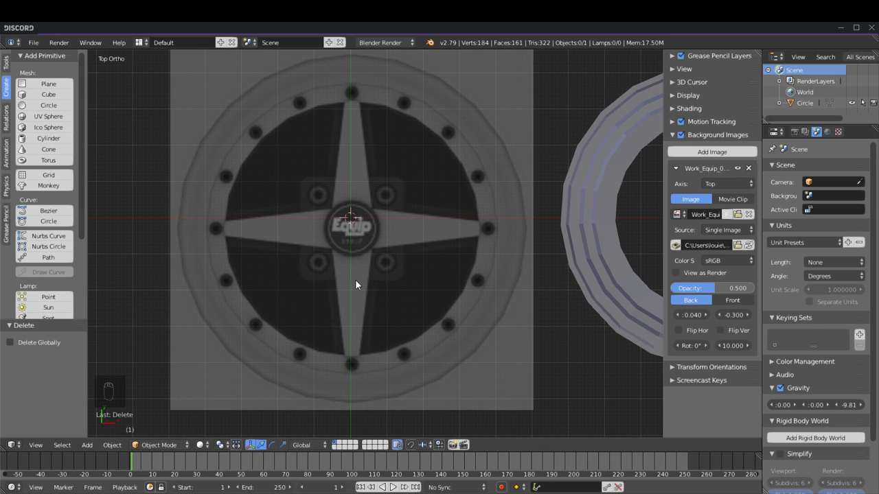
Step: Set the background image's X and Y offsets to 0 so it is centred on the origin
scroll(355, 278, "up", 2)
middle_click_drag(385, 197, 399, 237, "shift")
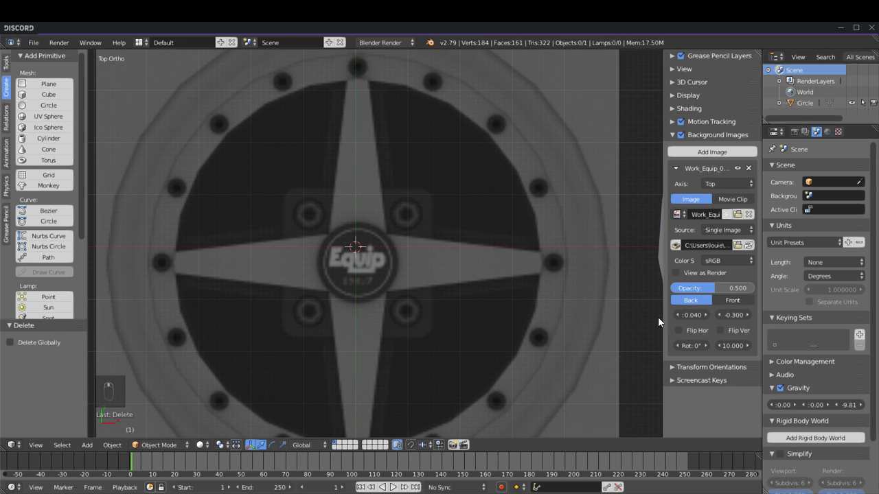
type("0")
key("Return")
left_click(747, 315)
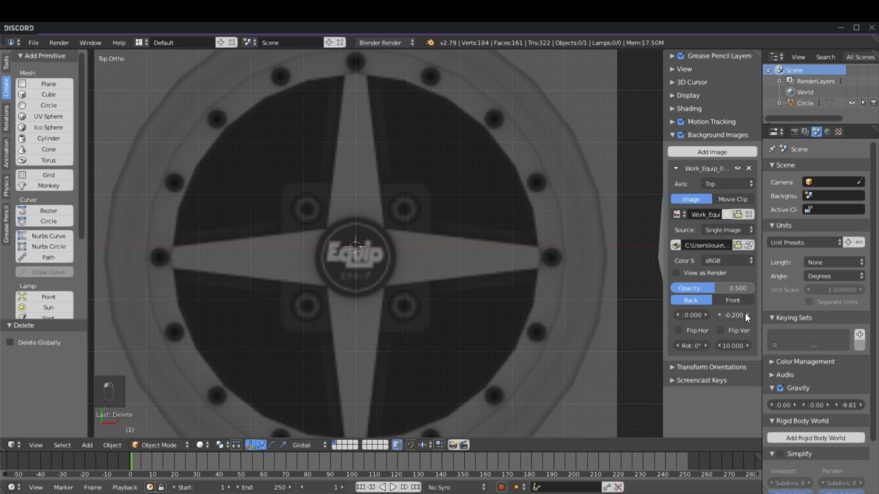
left_click(746, 316)
left_click(747, 315)
scroll(296, 222, "down", 4)
scroll(296, 222, "down", 1)
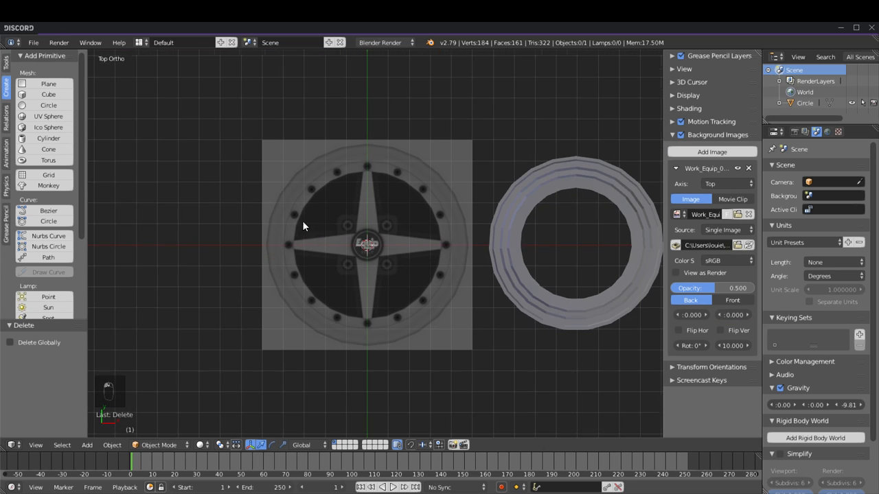
Step: Move the wheel rim object from beside the reference image onto the image's centre
right_click(527, 286)
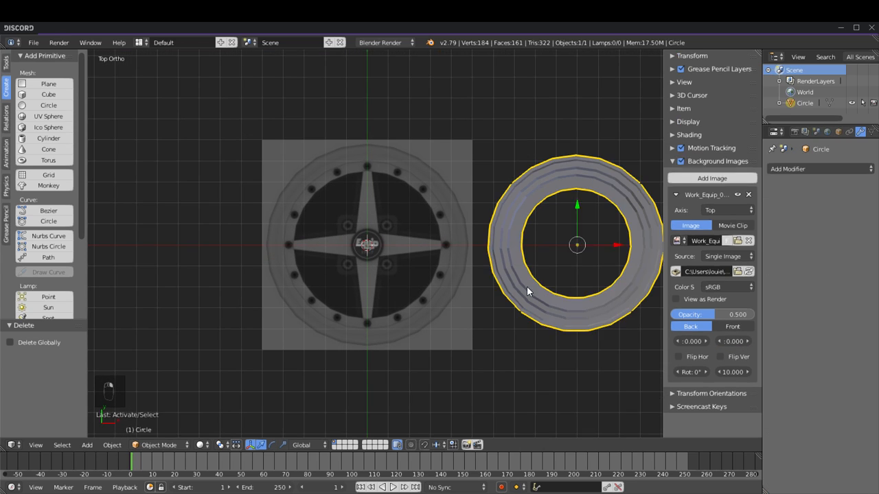
key("Tab")
key("Tab")
middle_click_drag(550, 273, 518, 271, "shift")
right_click_drag(569, 241, 361, 243)
Step: Scale the whole rim mesh by about 1.156 to match the reference wheel's outer edge and nudge it along X
key("Tab")
scroll(362, 243, "up", 3)
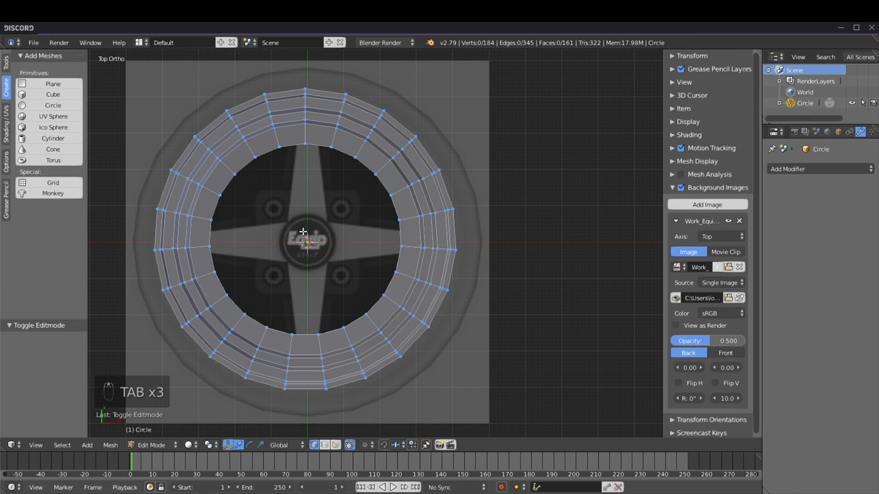
middle_click_drag(305, 234, 310, 236, "shift")
key("a")
key("a")
key("a")
key("a")
key("s")
left_click(529, 221)
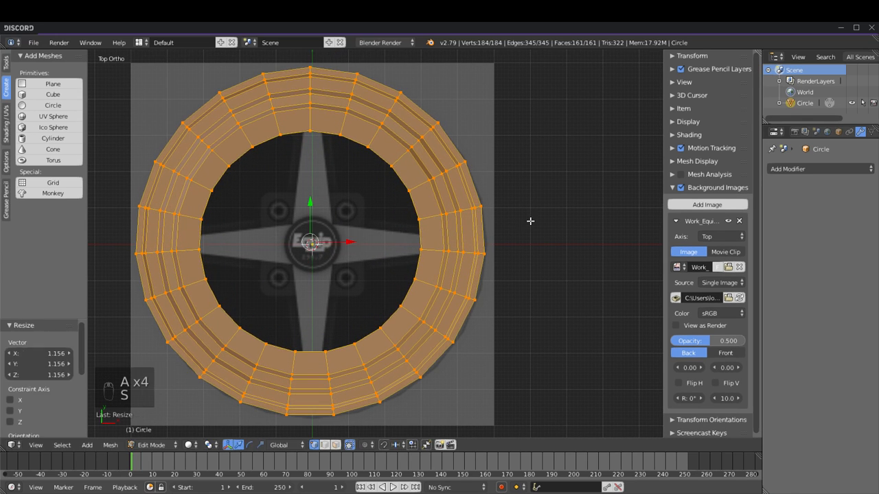
left_click_drag(340, 246, 348, 244)
key("a")
Step: Delete the faces of all inner face loops of the rim, keeping only the outermost ring
middle_click_drag(243, 298, 267, 227)
scroll(267, 227, "up", 1)
left_click(334, 446)
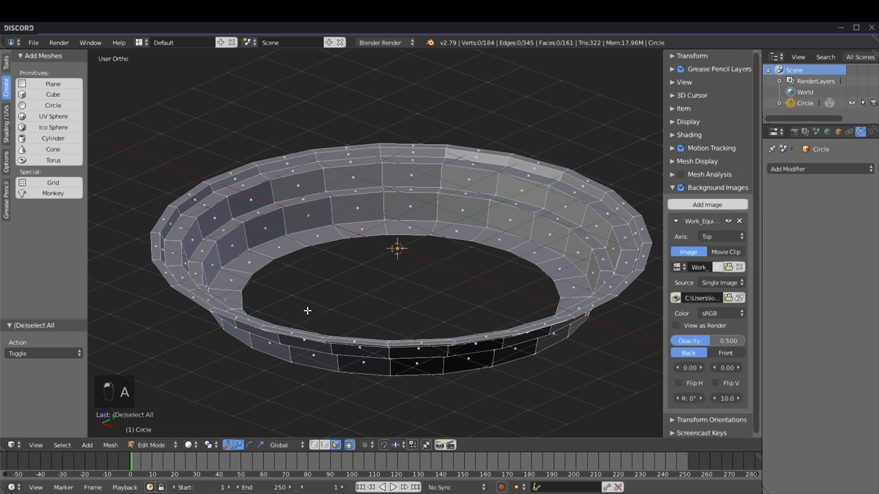
right_click(294, 241, "alt")
right_click(282, 216, "alt+shift")
right_click(276, 206, "alt+shift")
right_click(272, 190, "alt+shift")
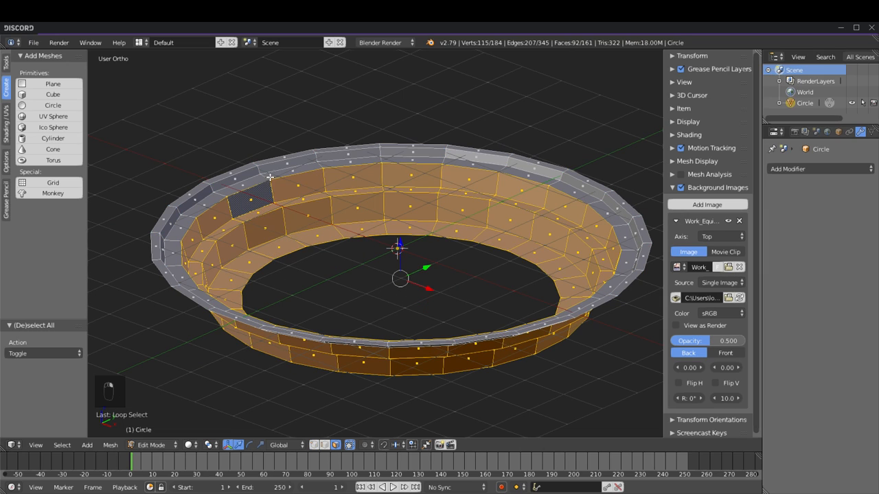
right_click(262, 175, "alt+shift")
right_click(257, 170, "alt+shift")
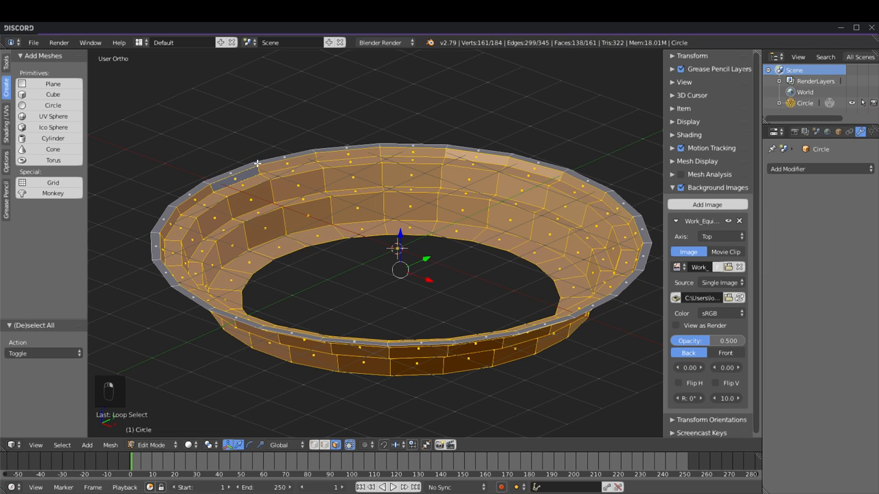
key("Delete")
left_click(266, 180)
Step: Show the remaining ring in wireframe over the top-view reference and select its inner edge loop
key("KP_7")
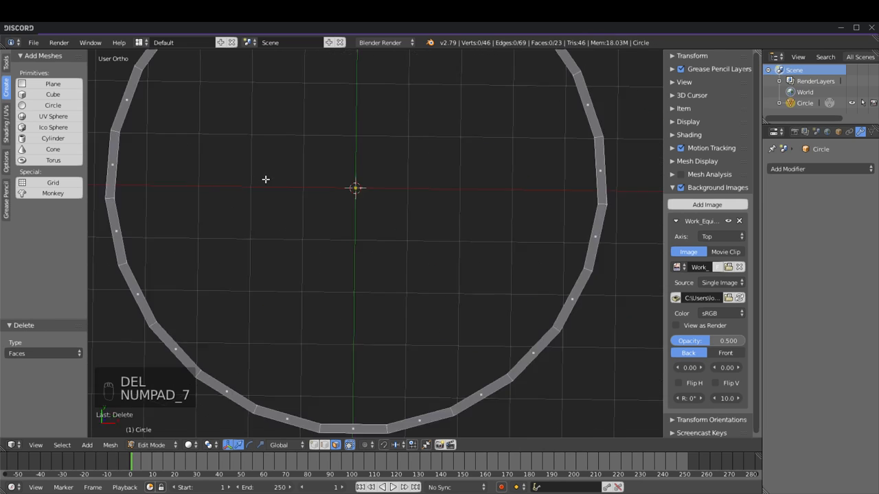
scroll(282, 414, "down", 2)
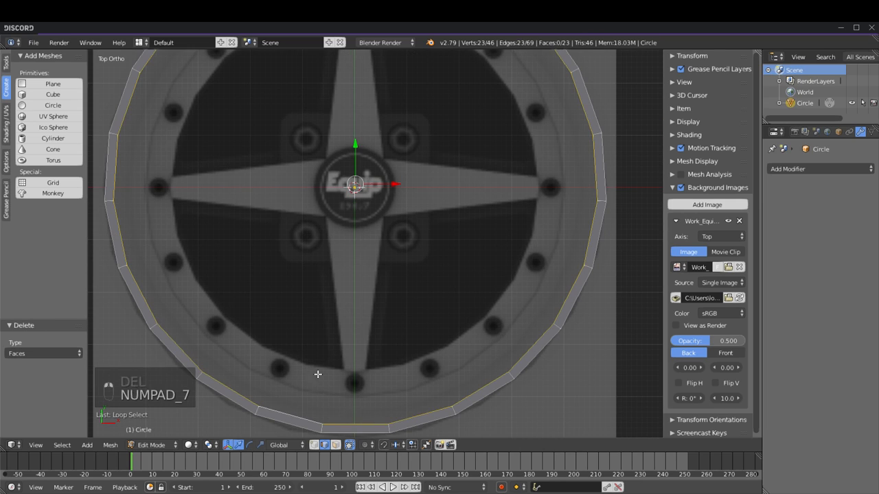
key("z")
right_click(482, 318, "alt")
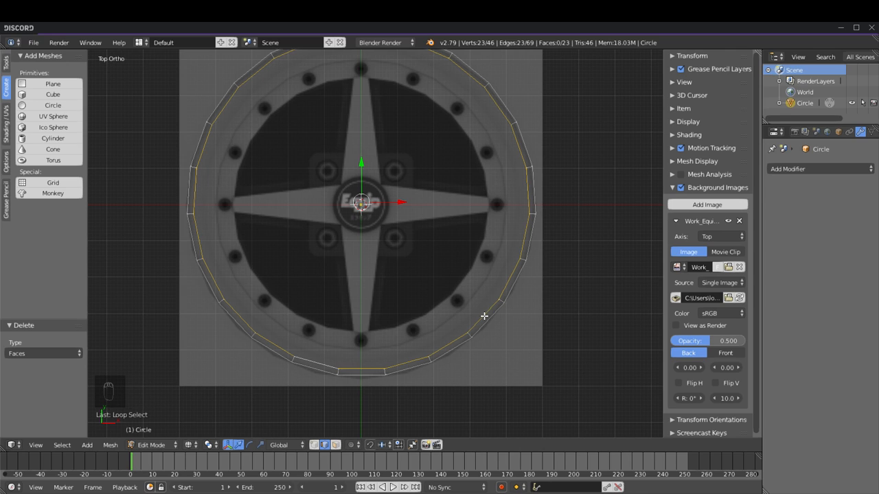
scroll(457, 304, "up", 1)
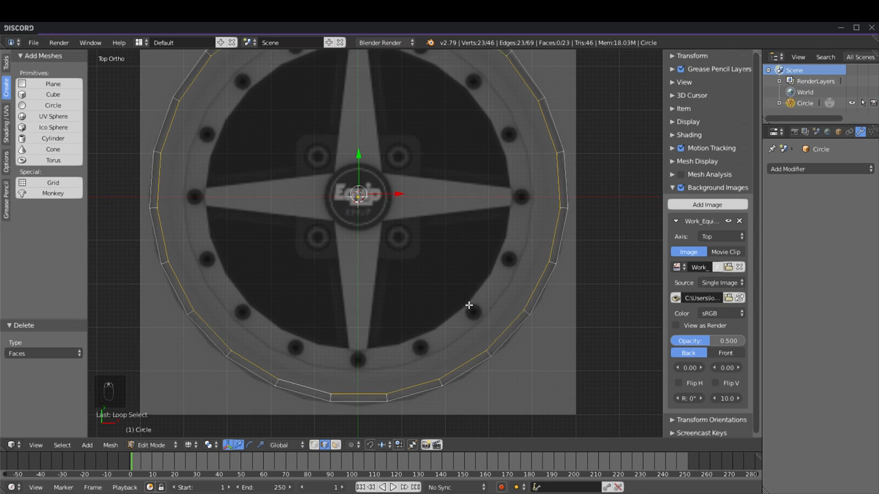
scroll(567, 309, "up", 2)
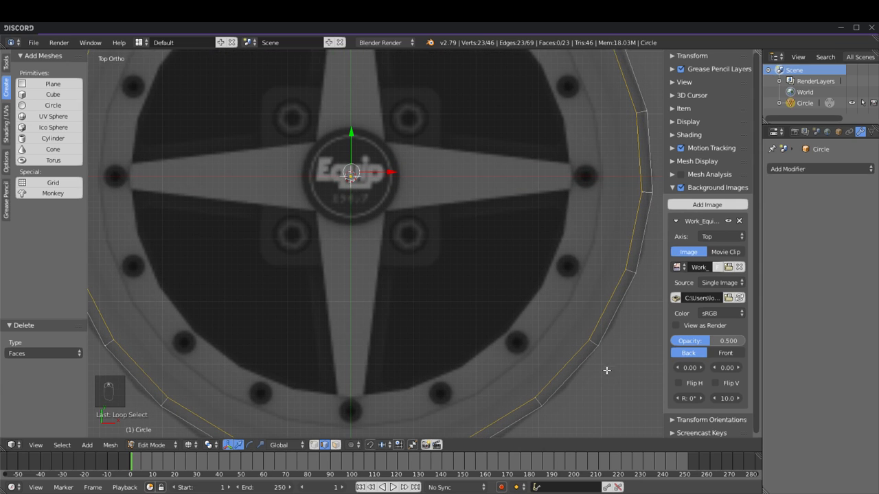
scroll(607, 357, "down", 1)
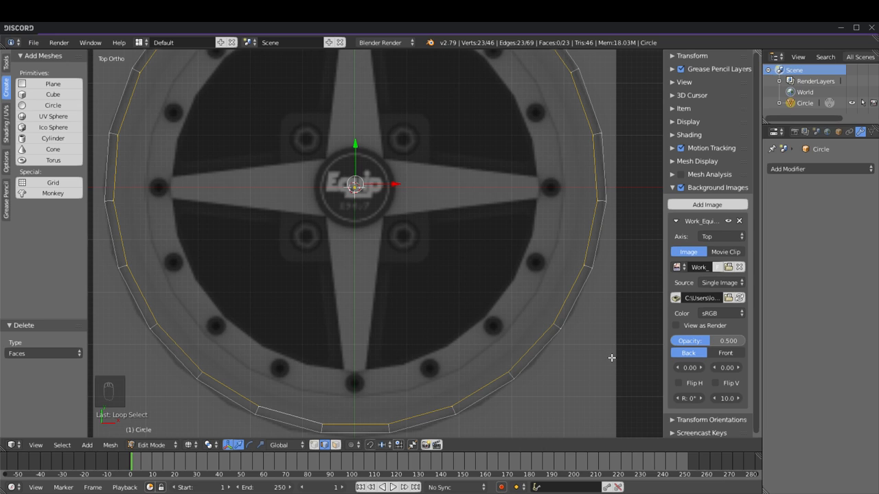
key("e")
right_click(595, 344)
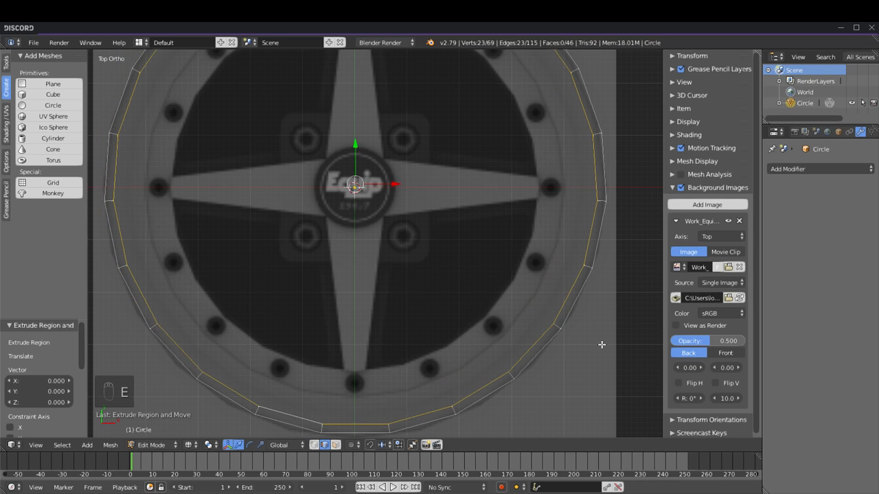
key("ctrl+z")
key("ctrl+z")
Step: Try filling the ring's inner edge loop with a face inset by about 0.545, and undo the attempt
right_click(541, 342, "alt")
key("f")
key("i")
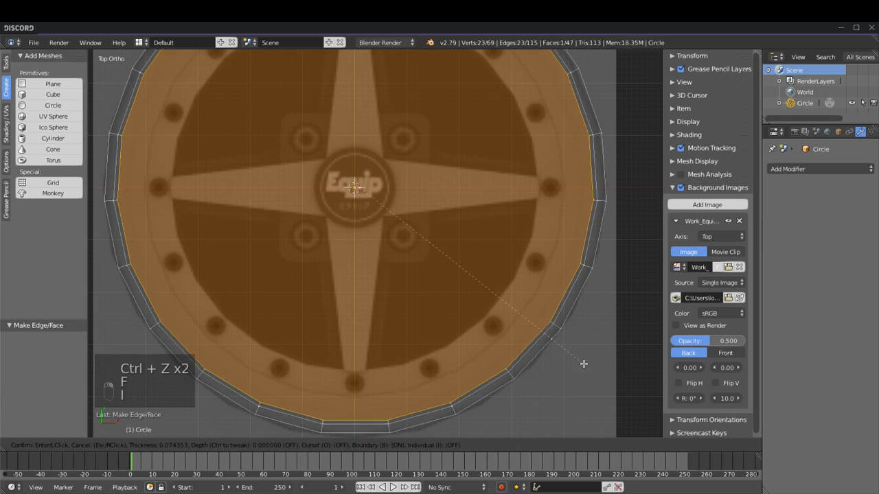
left_click(559, 353)
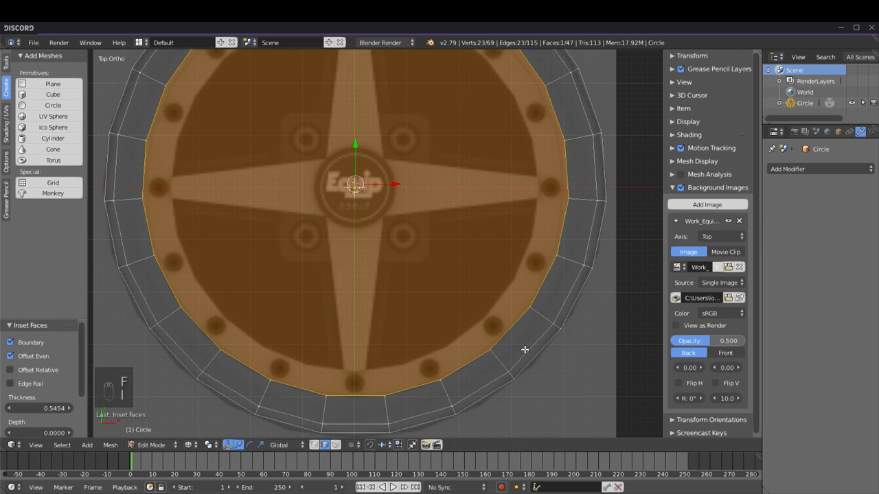
key("a")
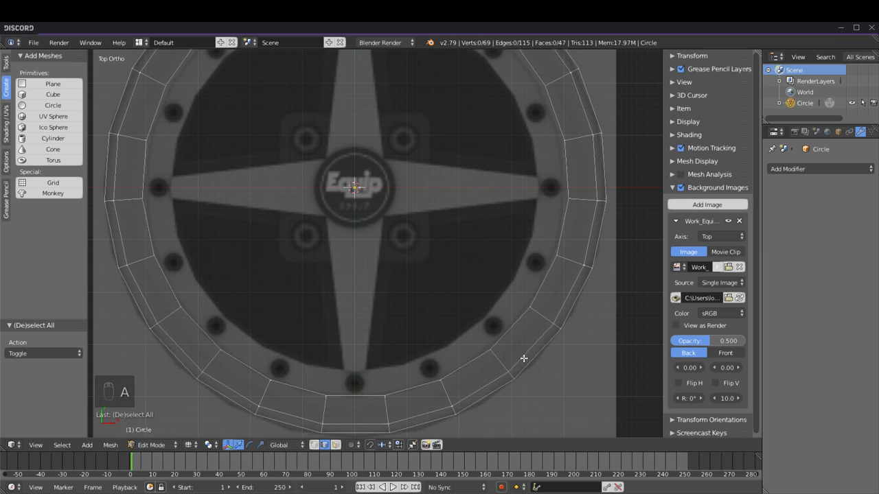
key("ctrl+z")
key("ctrl+z")
key("ctrl+z")
key("ctrl+z")
key("ctrl+z")
key("ctrl+z")
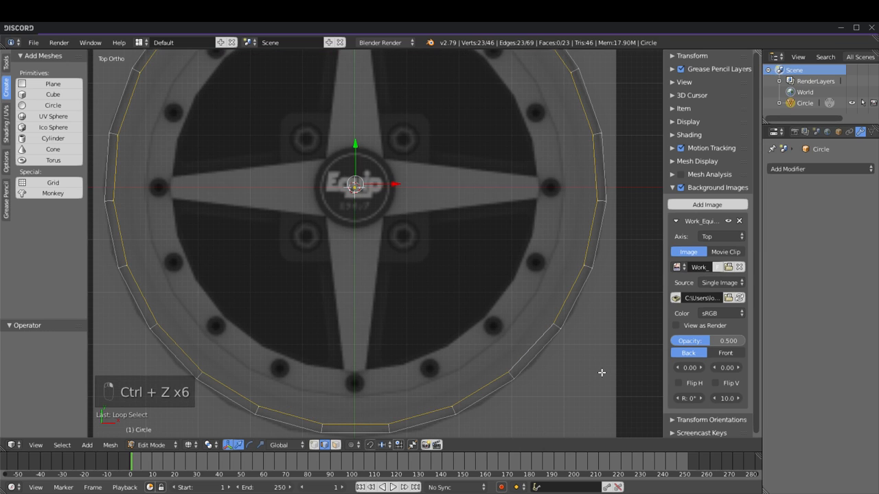
Step: Scale the inner edge loop inward to the inside of the reference wheel's outer lip and fill it with a face
key("s")
left_click(565, 358)
key("f")
key("a")
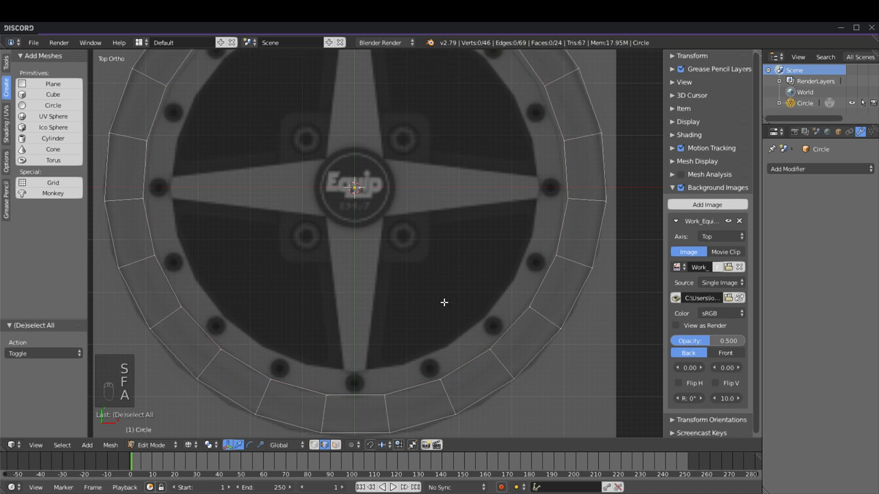
Step: Select the whole ring mesh and move it about -0.076 along Y
scroll(450, 305, "down", 2)
middle_click_drag(407, 159, 404, 198, "shift")
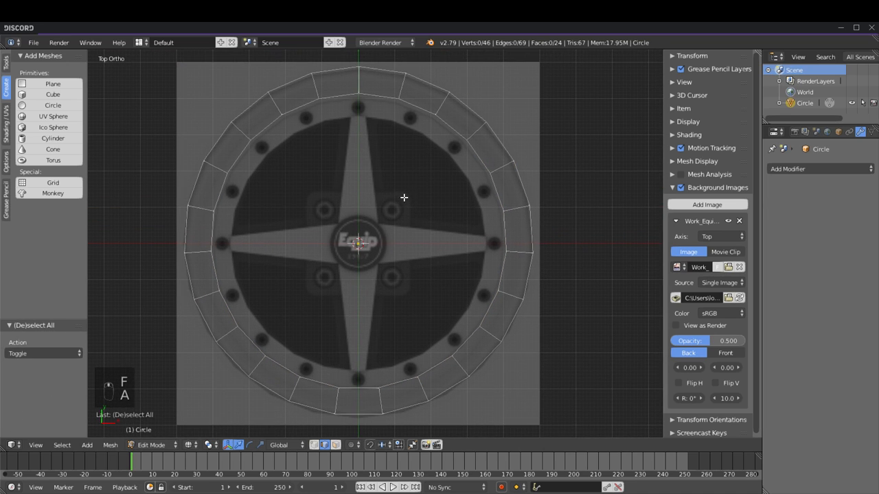
key("a")
key("g")
key("y")
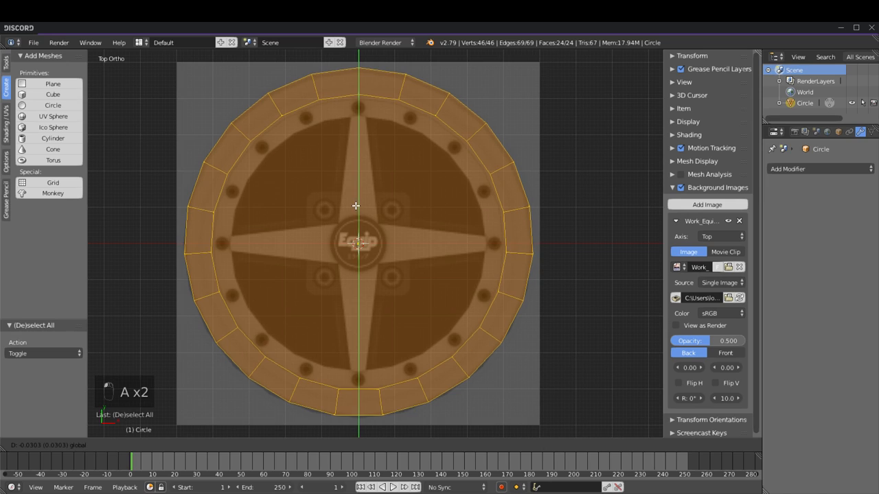
left_click(357, 208)
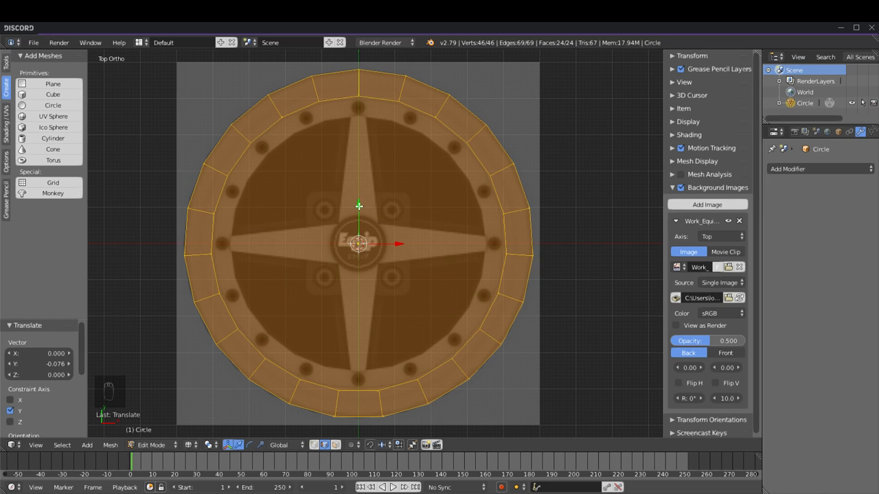
Step: Centre the ring mesh by setting its median X, Y and Z to 0, and clear the selection in Edit Mode
left_click(673, 55)
left_click(716, 85)
type("0.015135")
key("Tab")
type("0")
key("Tab")
type("0")
key("Return")
scroll(437, 224, "up", 2)
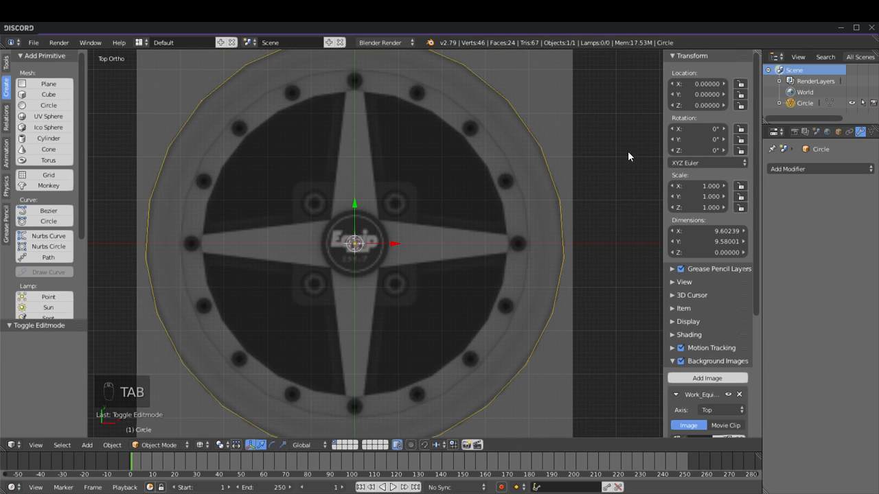
key("Tab")
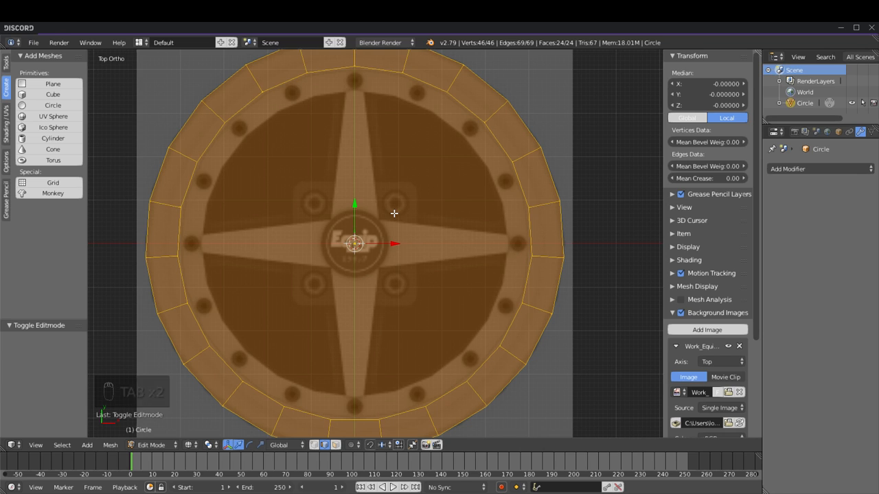
key("a")
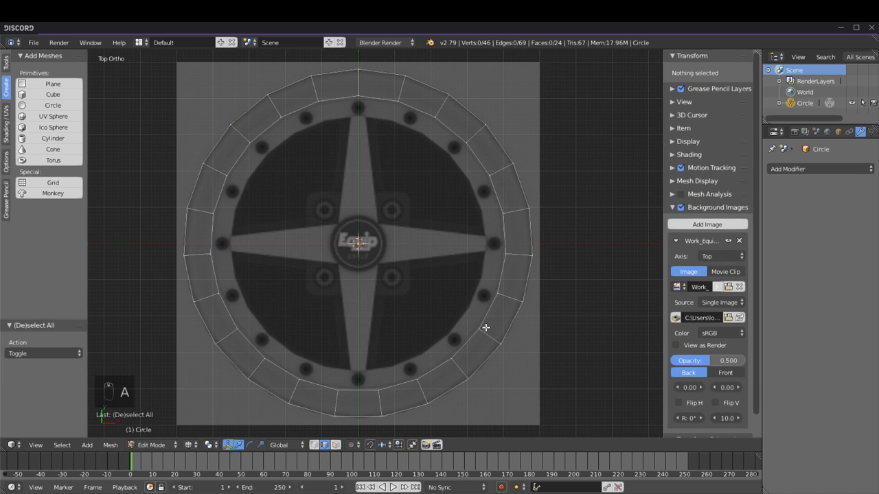
Step: Add three concentric loop cuts around the ring between its outer and inner edges
scroll(456, 298, "down", 1)
key("ctrl+e")
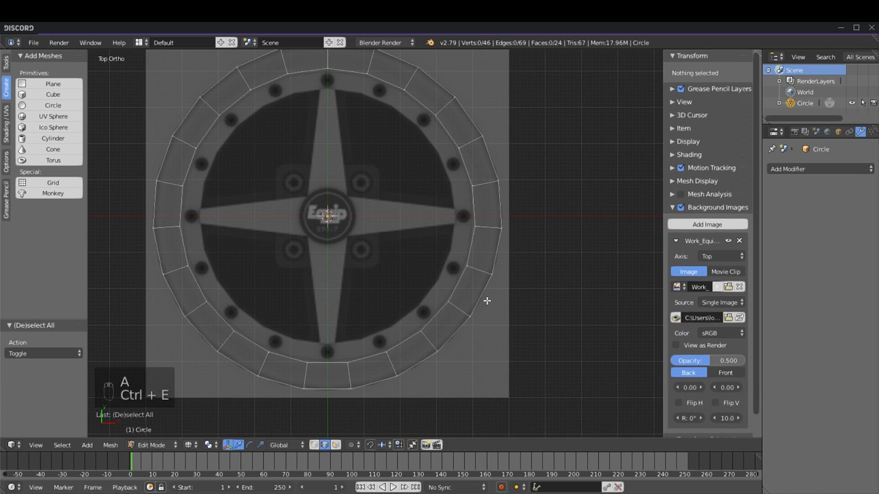
key("r")
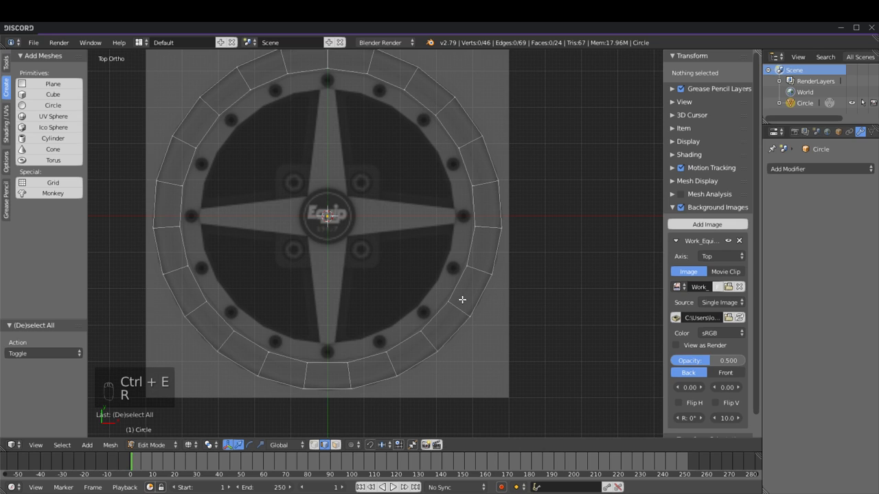
key("ctrl+r")
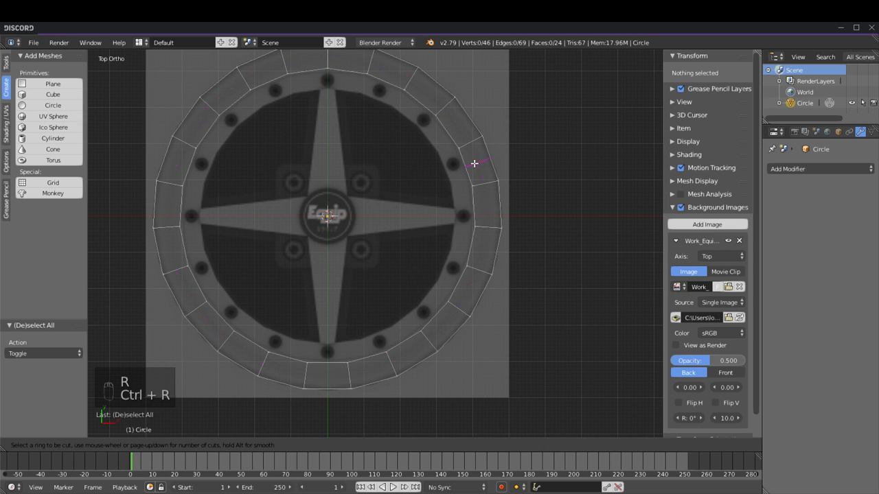
scroll(467, 143, "up", 1)
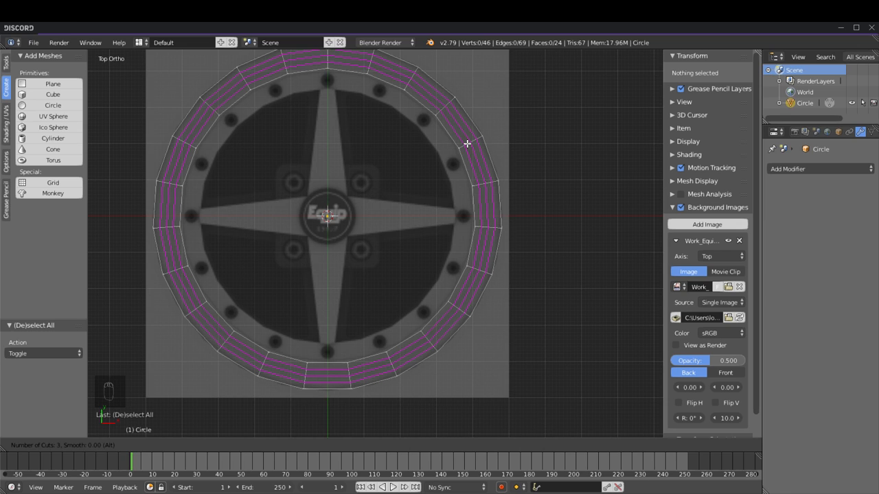
left_click(467, 144)
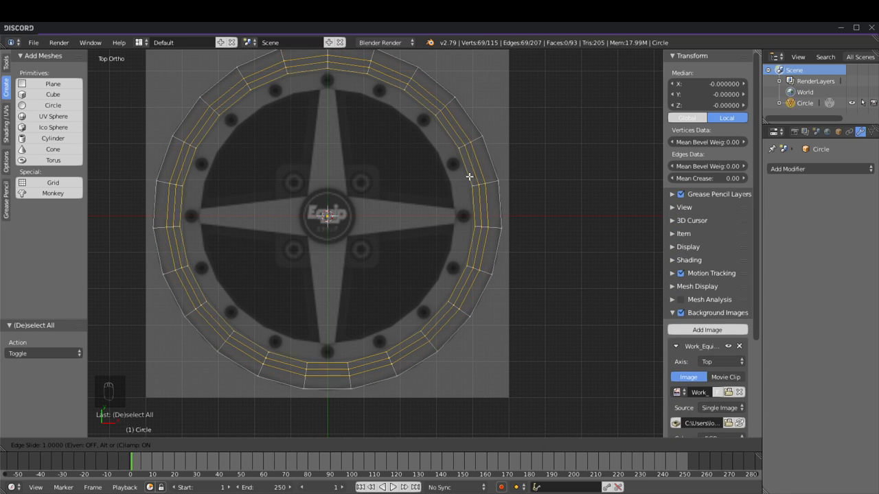
left_click(493, 219)
Step: Clear the loop cut selection and switch the ring mesh to face selection
scroll(524, 238, "up", 2)
scroll(438, 257, "down", 1)
middle_click_drag(354, 249, 412, 306, "shift")
key("a")
left_click(336, 445)
right_click(198, 204, "alt")
key("a")
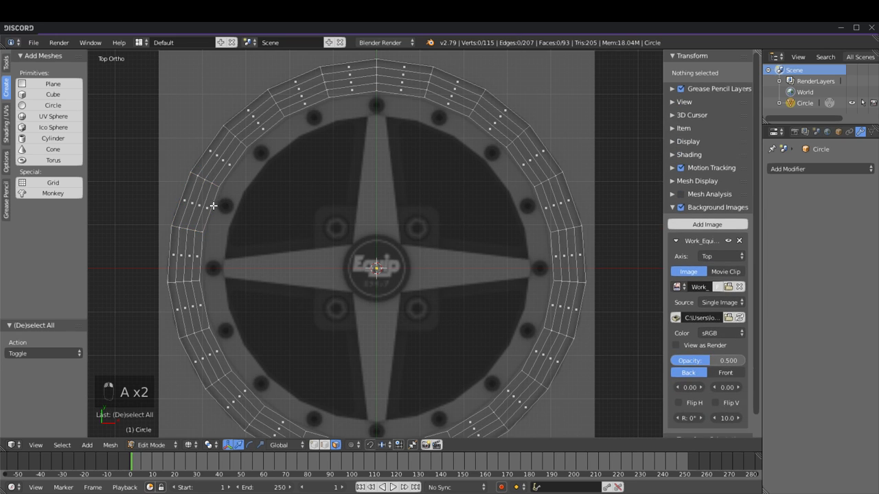
Step: Select the three inner face loops of the ring and delete their faces, keeping the outermost loop
right_click(213, 183, "alt")
right_click(206, 180, "alt+shift")
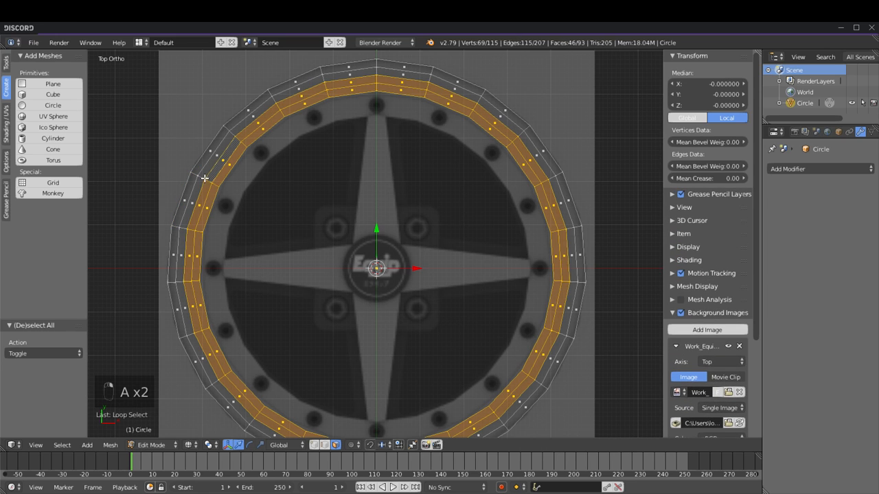
right_click(203, 178, "alt+shift")
middle_click_drag(351, 209, 357, 233, "shift")
middle_click_drag(384, 270, 380, 180)
scroll(380, 180, "up", 1)
key("z")
middle_click_drag(405, 254, 389, 271)
scroll(388, 271, "up", 1)
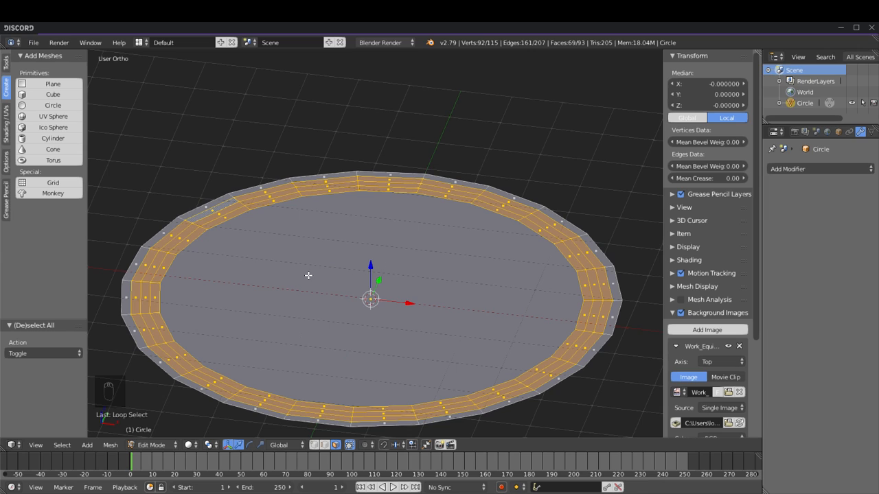
key("a")
key("ctrl+z")
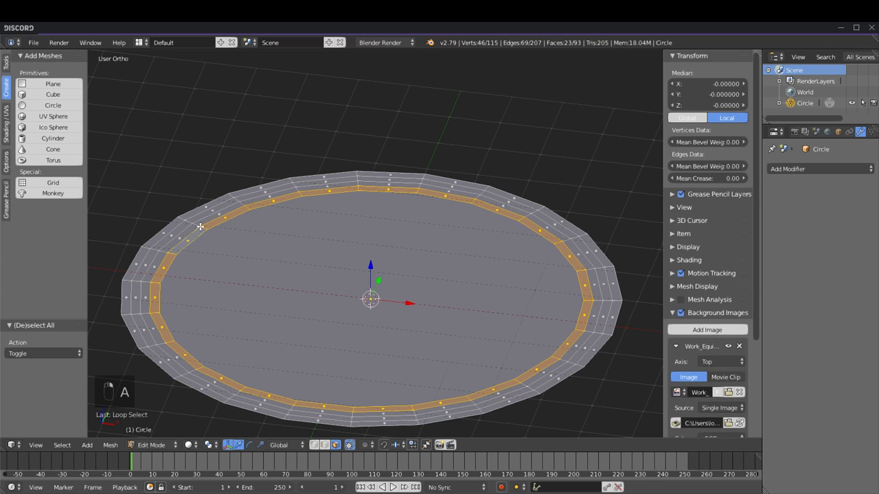
key("a")
right_click(200, 225, "alt")
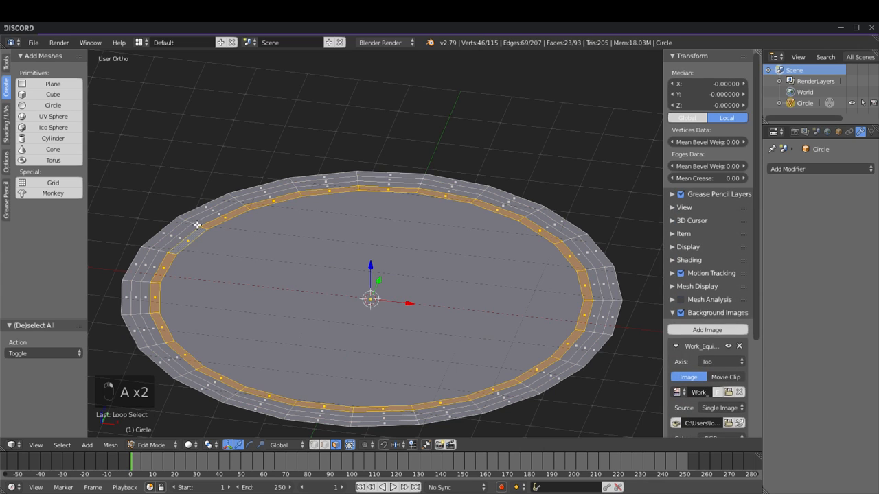
key("Delete")
left_click(188, 222)
Step: Delete the large central face inside the ring, viewing the mesh from the top
key("KP_7")
right_click(414, 271)
key("Delete")
left_click(414, 271)
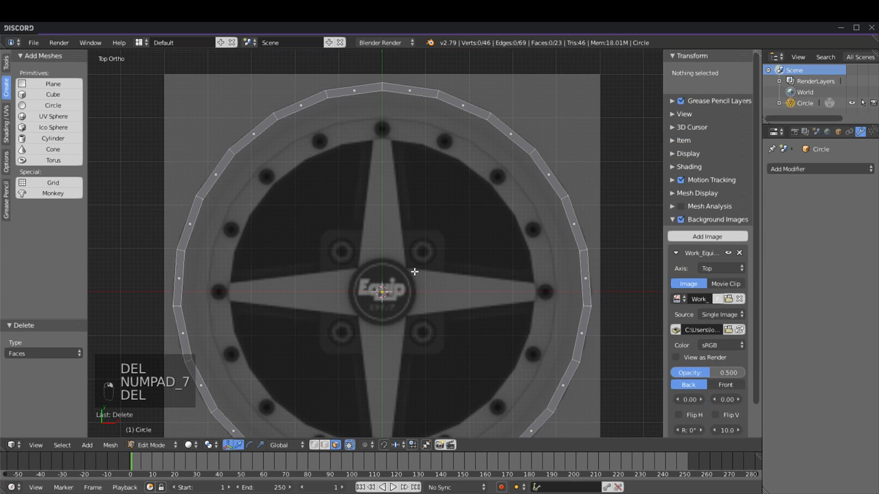
Step: Extrude the ring's inner edge loop downward about 0.189 along Z in wireframe view
key("z")
left_click(325, 445)
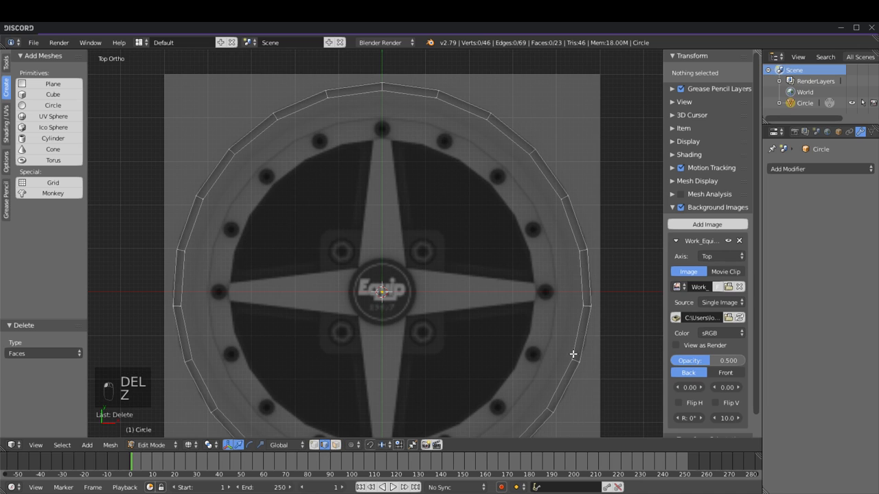
right_click(576, 329, "alt")
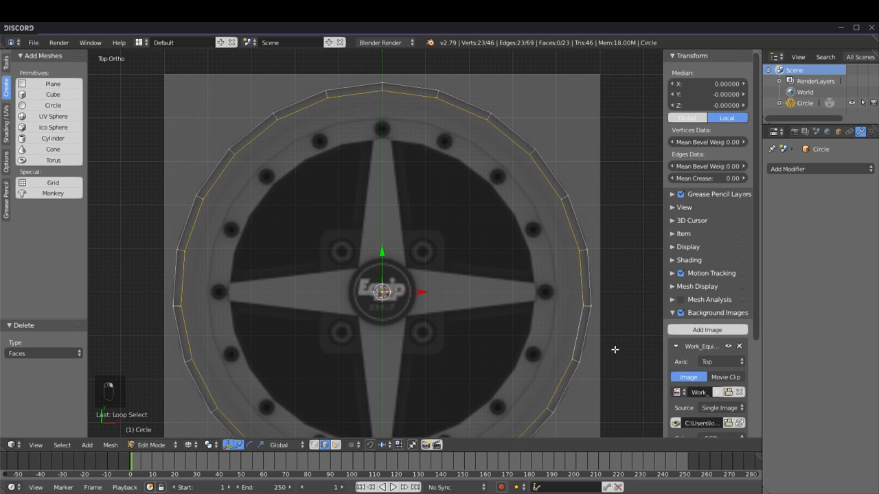
key("KP_1")
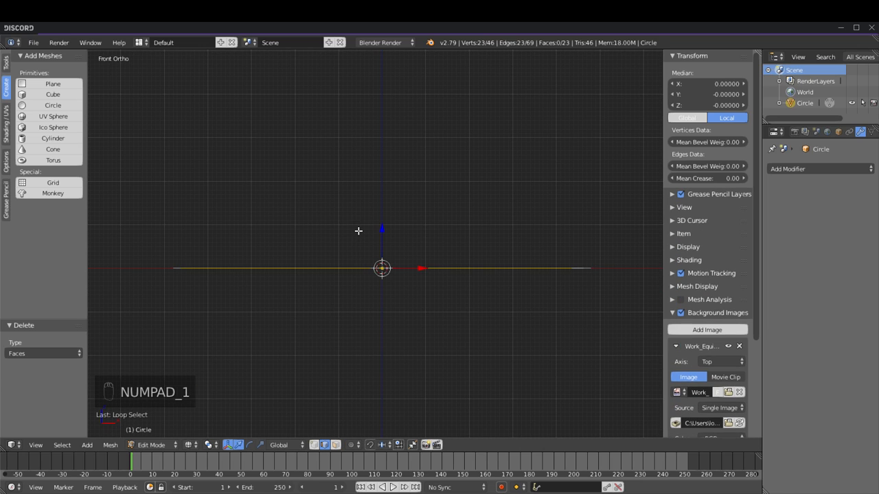
key("e")
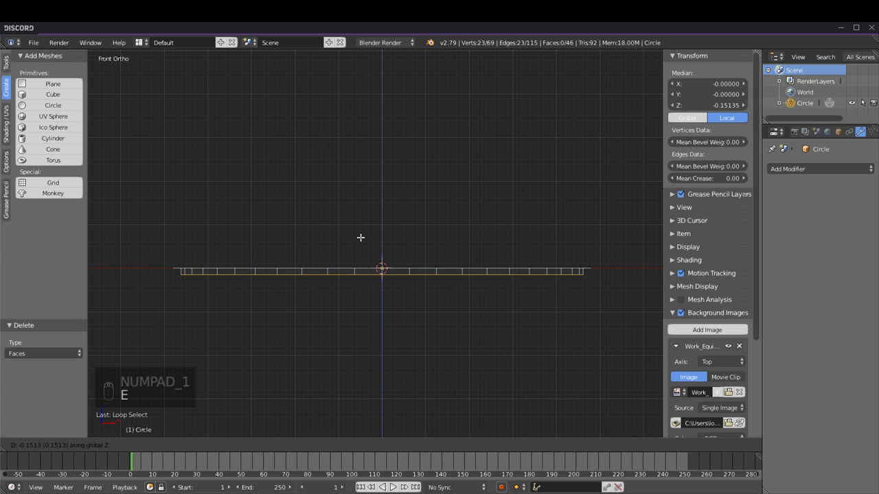
left_click(359, 239)
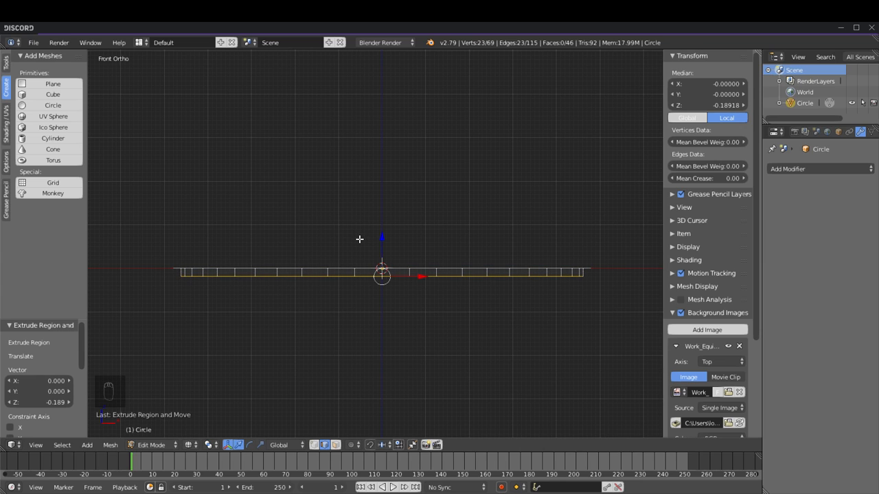
Step: Fill the extruded edge loop with a face and inset it by about 0.37
key("KP_7")
key("f")
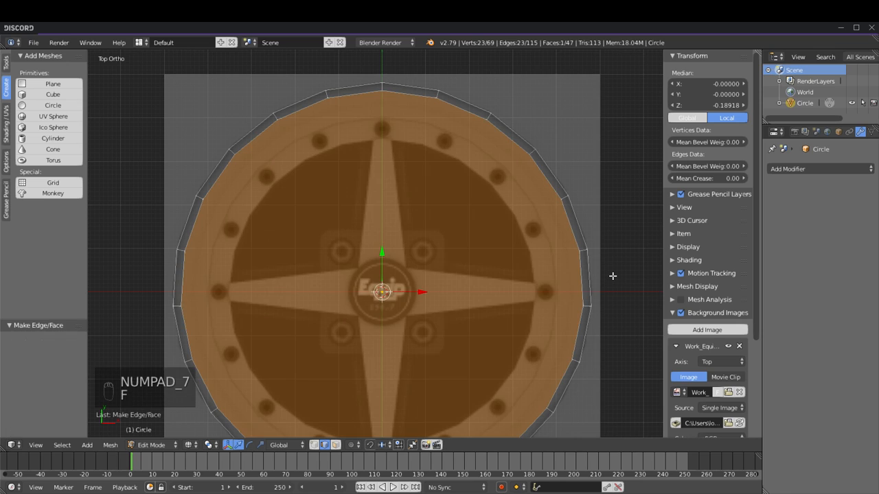
key("i")
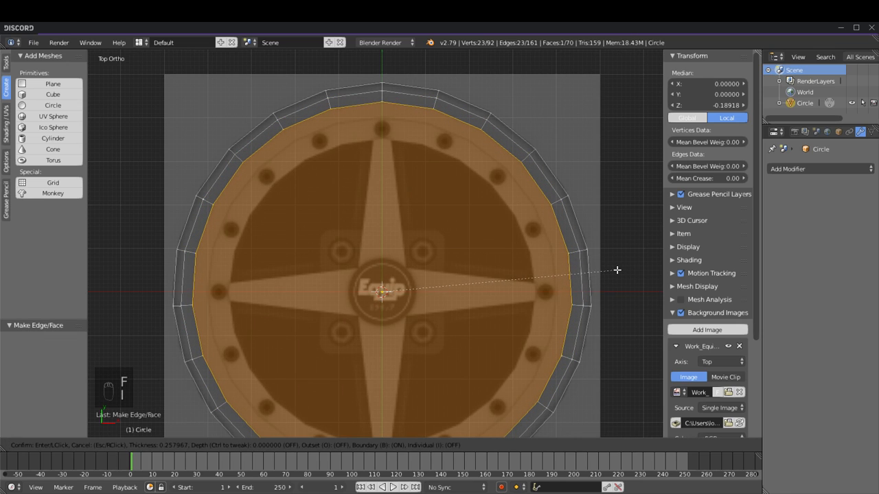
left_click(609, 274)
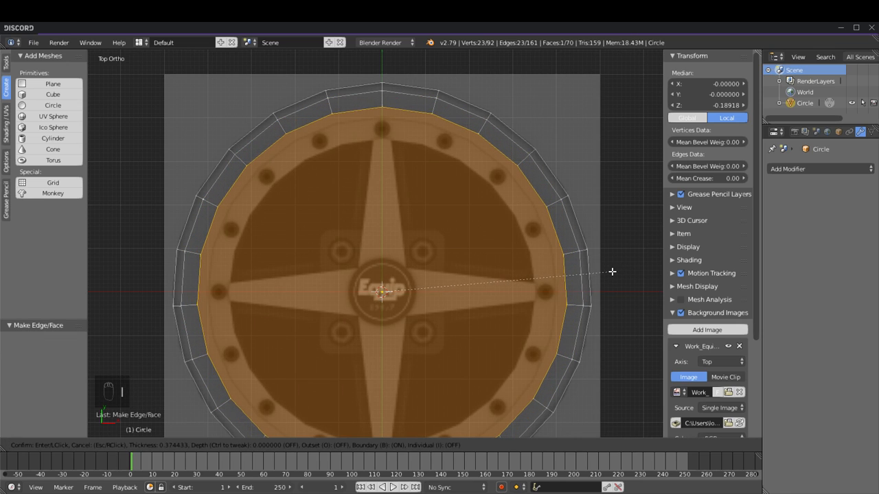
Step: Select the lower edge loop of the lip wall and scale it slightly inward in top view
key("a")
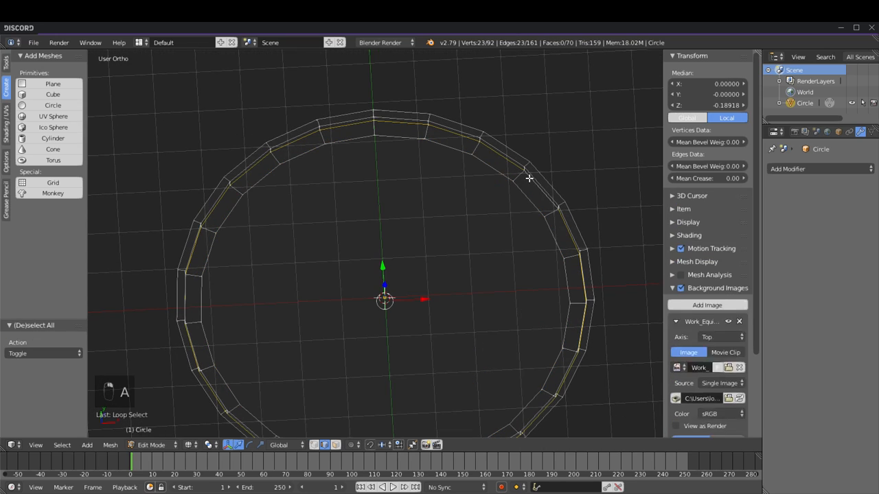
key("KP_7")
key("s")
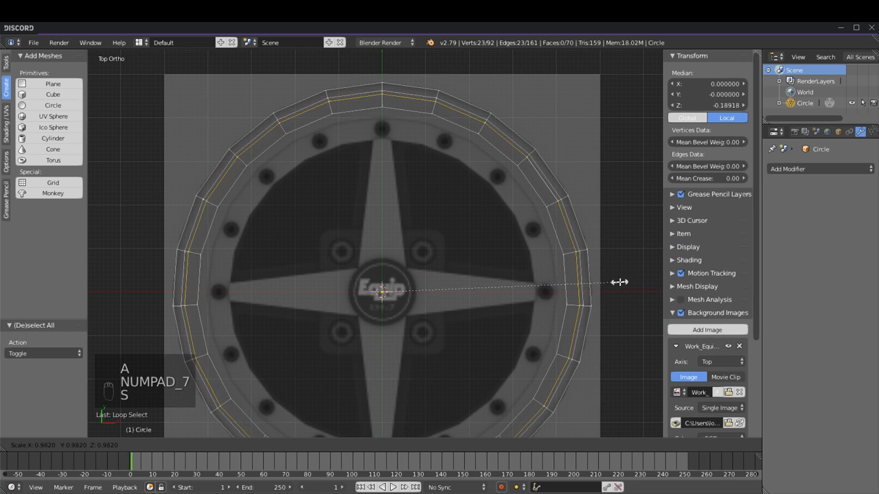
left_click(614, 282)
Step: Extrude the inset centre face downward about 0.681 along Z
key("a")
right_click(566, 286, "alt")
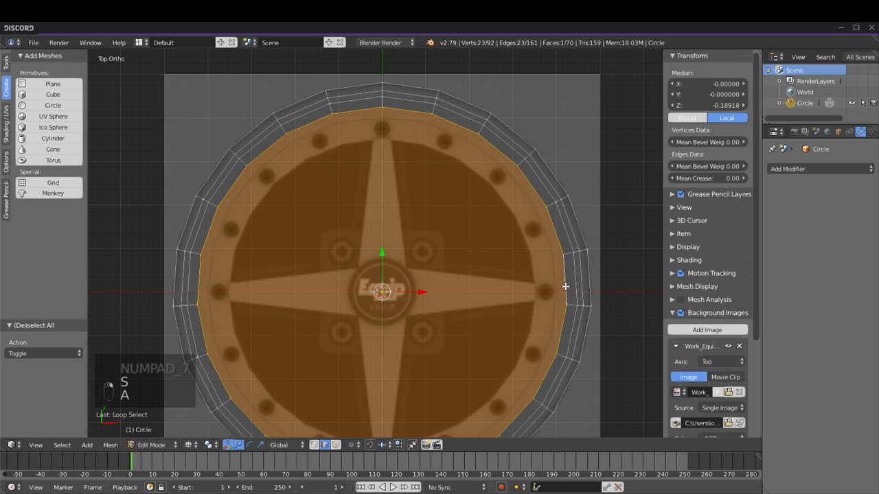
key("KP_1")
key("e")
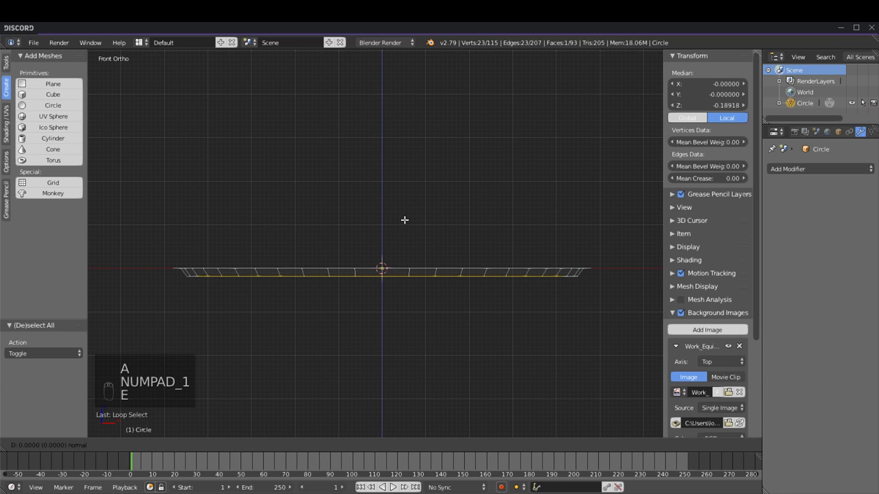
middle_click_drag(403, 229, 398, 241)
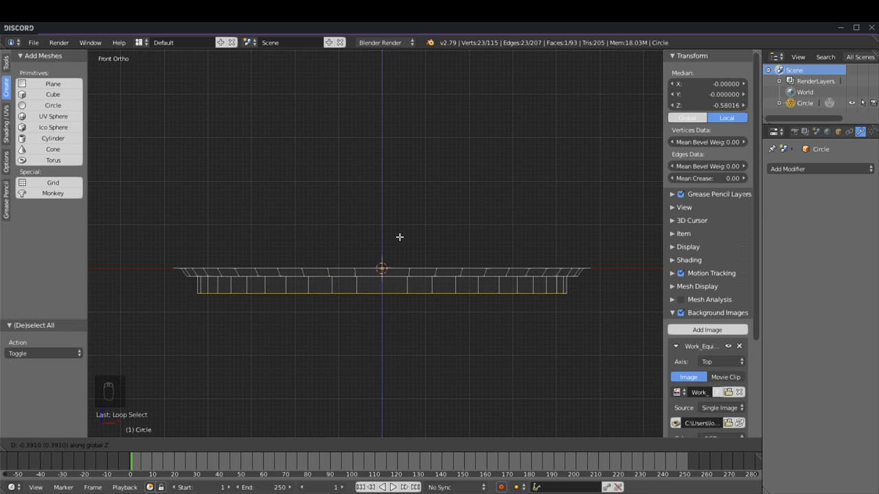
left_click(400, 244)
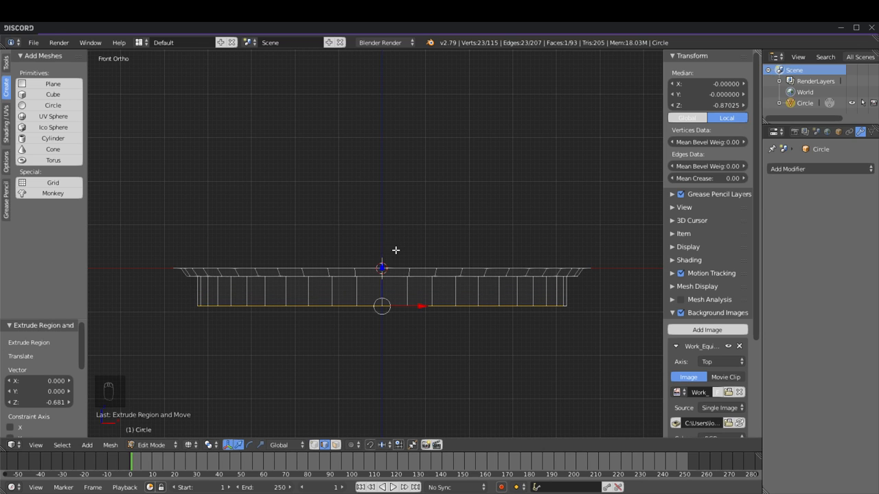
Step: Select the two edge loops at the base of the lip and lower them to about -0.341 in Z
middle_click_drag(398, 247, 264, 245)
key("a")
right_click(230, 237, "alt")
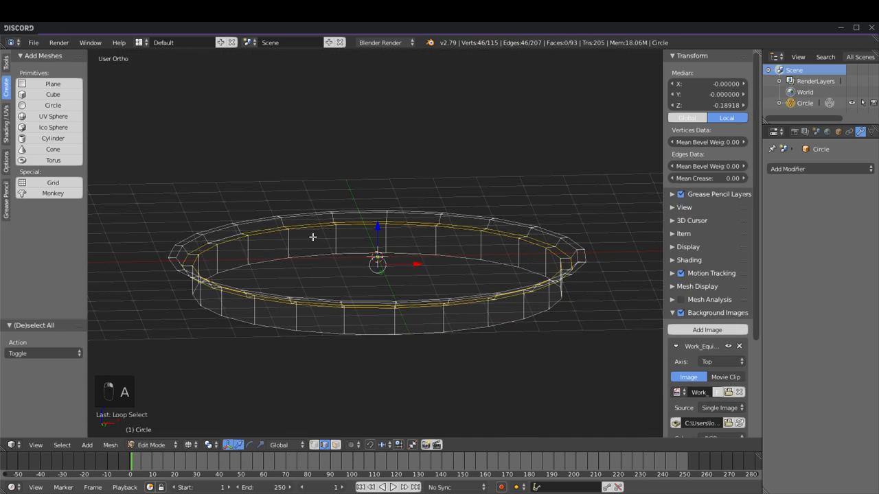
key("KP_1")
left_click_drag(379, 238, 380, 270)
Step: Try to lower the bottom face about 0.076 and extrude it with inward scaling, and undo both changes
key("a")
right_click(275, 306, "alt")
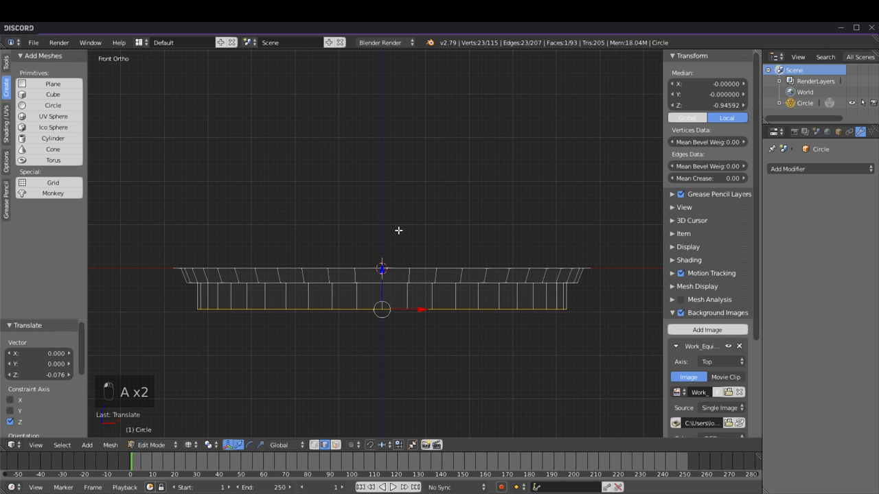
key("KP_7")
key("e")
key("s")
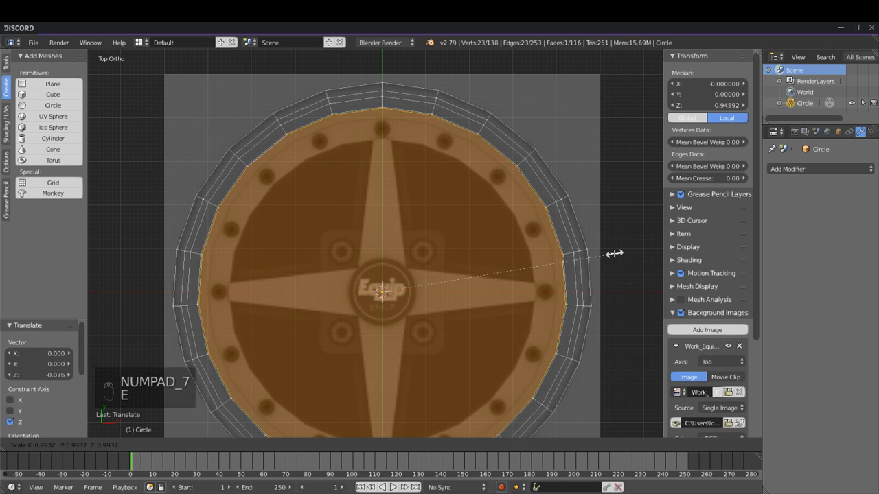
right_click(604, 253)
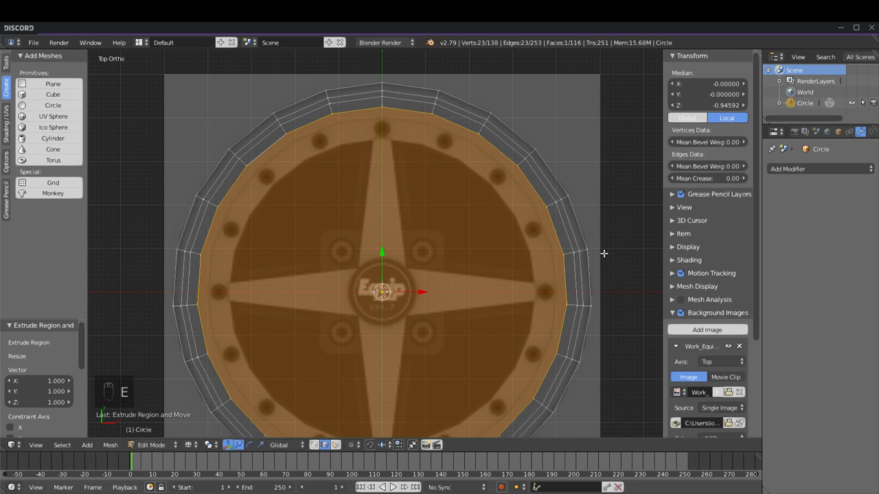
key("ctrl+z")
key("ctrl+z")
Step: Scale the bottom face to about 0.937 to taper the lower wall, and inspect the rim in solid shading
key("z")
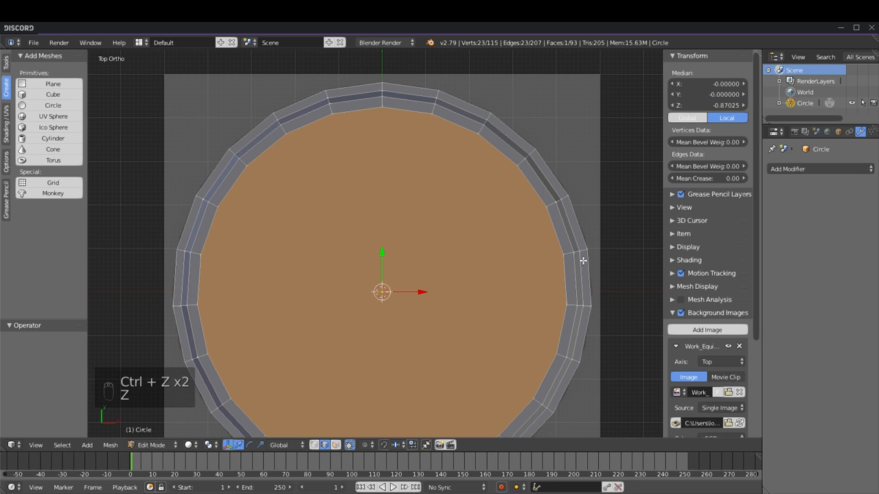
key("z")
key("s")
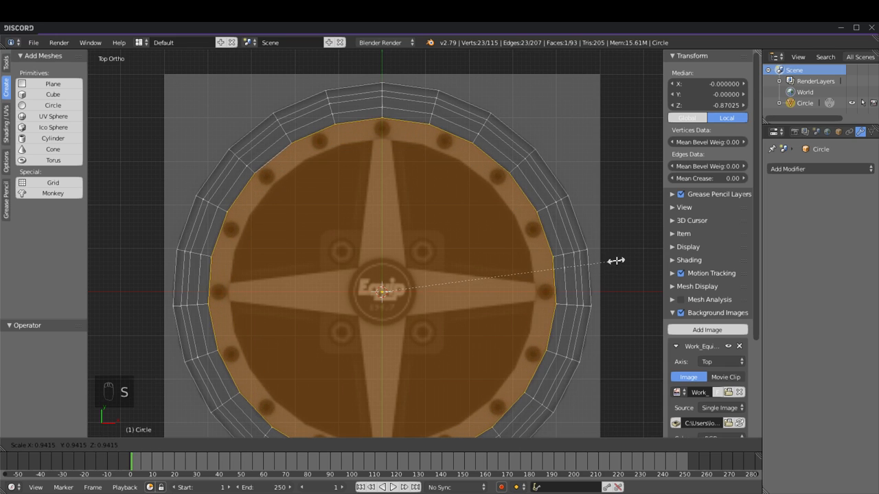
left_click(615, 260)
key("KP_1")
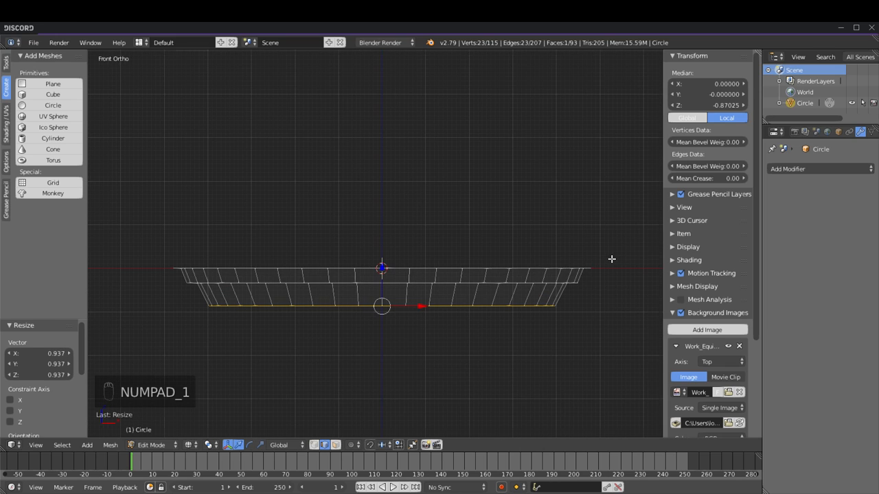
middle_click_drag(464, 276, 338, 253)
key("z")
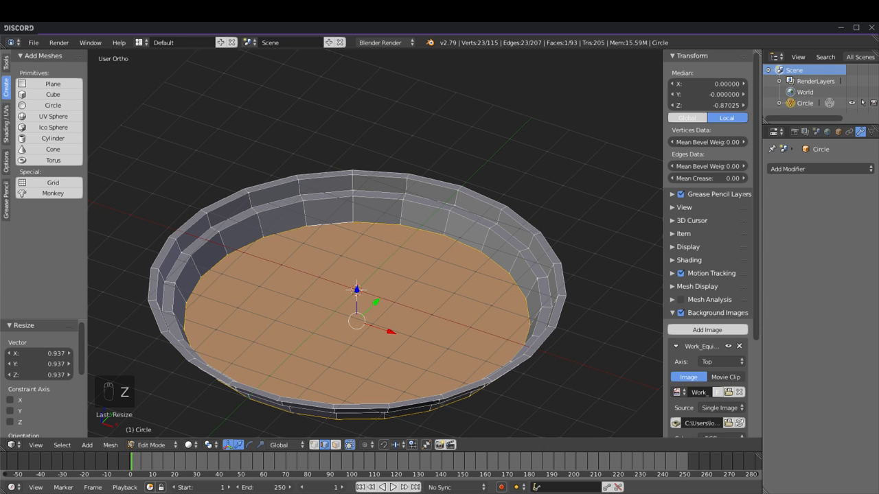
middle_click_drag(380, 306, 379, 257)
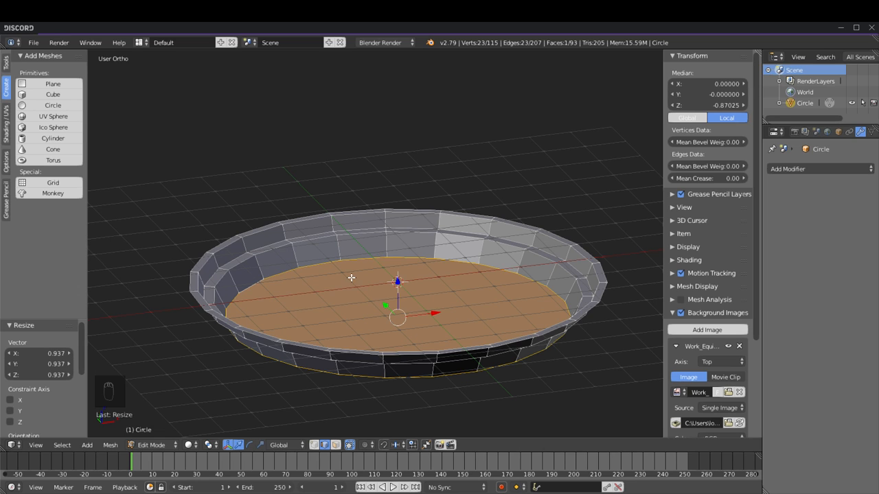
middle_click_drag(351, 278, 274, 274)
Step: Select the bottom face and the lower wall's face loop and delete their faces
key("a")
key("a")
key("a")
right_click(299, 273)
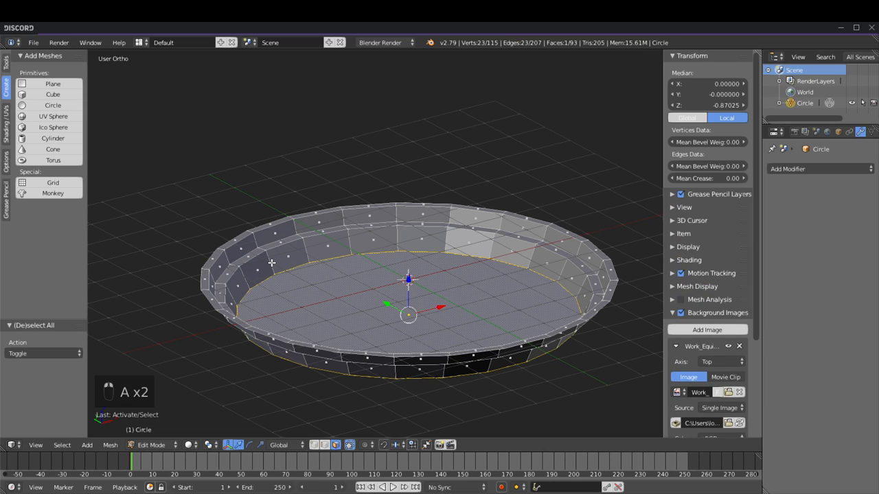
right_click(271, 263, "alt+shift")
key("Delete")
left_click(272, 263)
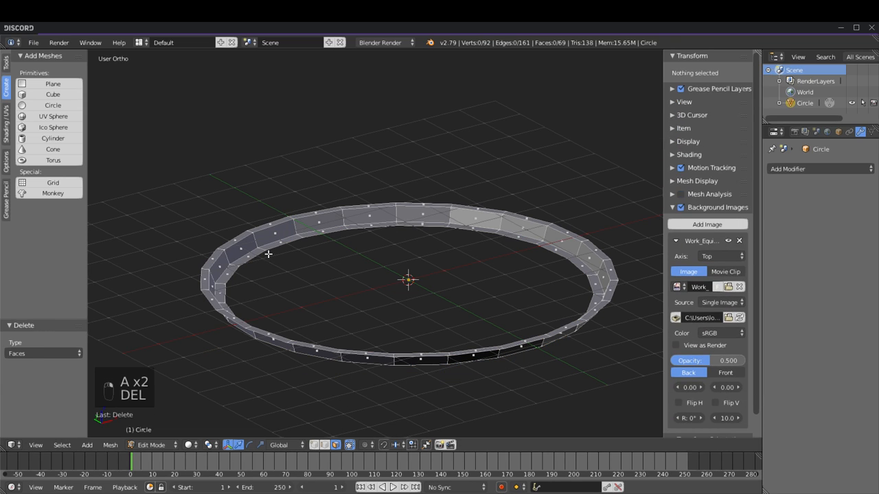
Step: Scale the rim's inner edge loop outward by about 1.026 and bring it slightly back inward
left_click(324, 445)
right_click(260, 259, "alt")
key("KP_7")
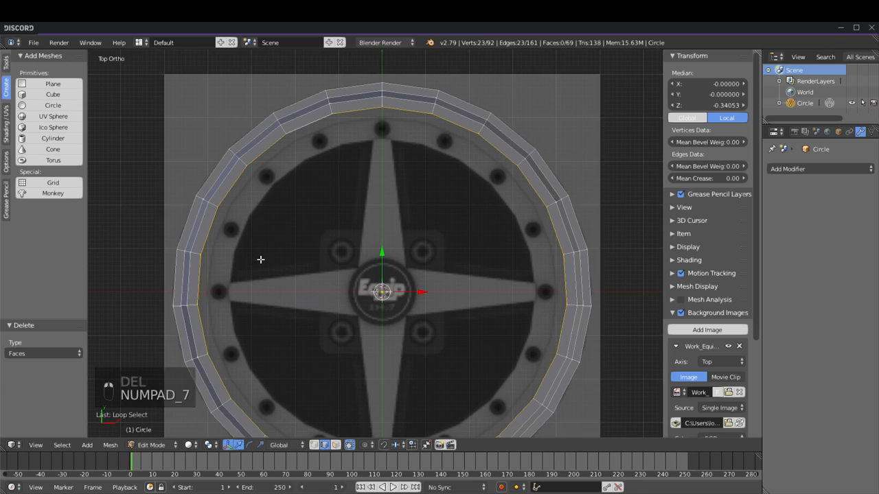
key("s")
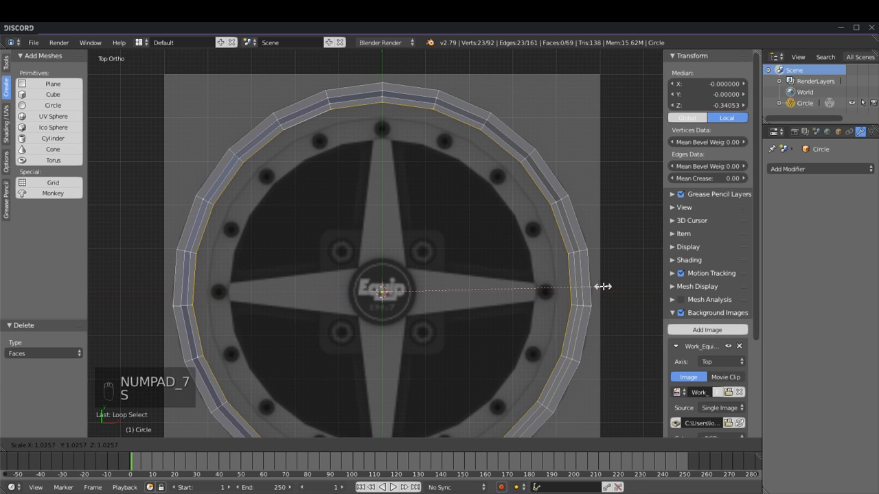
left_click(602, 288)
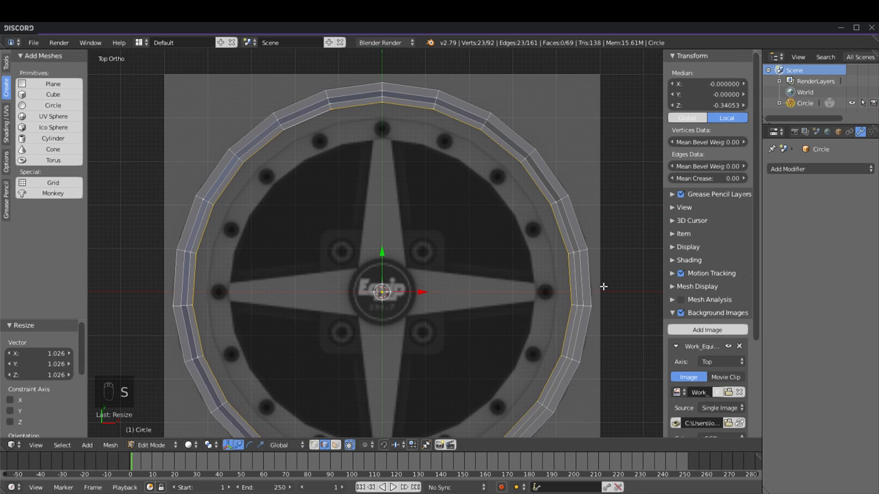
key("s")
left_click(616, 282)
Step: Extrude the rim's inner edge loop and lower the new loop about 0.189 along Z to form a short vertical wall
key("e")
right_click(616, 282)
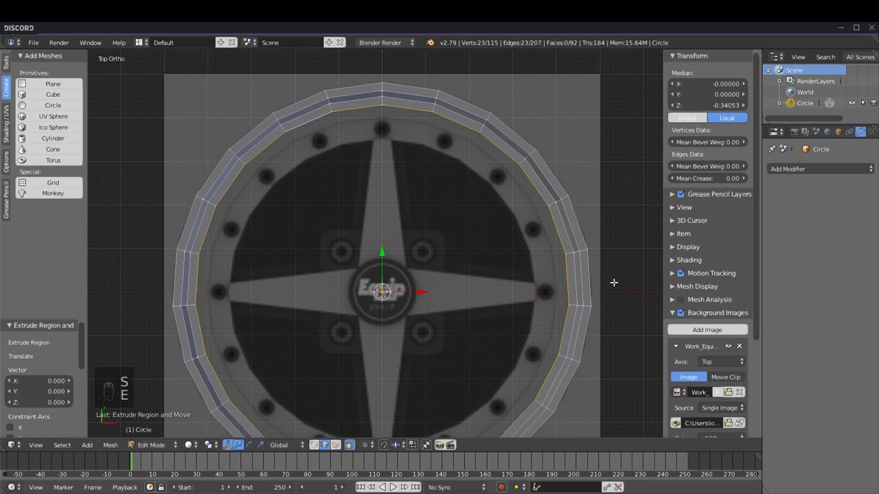
key("KP_1")
key("g")
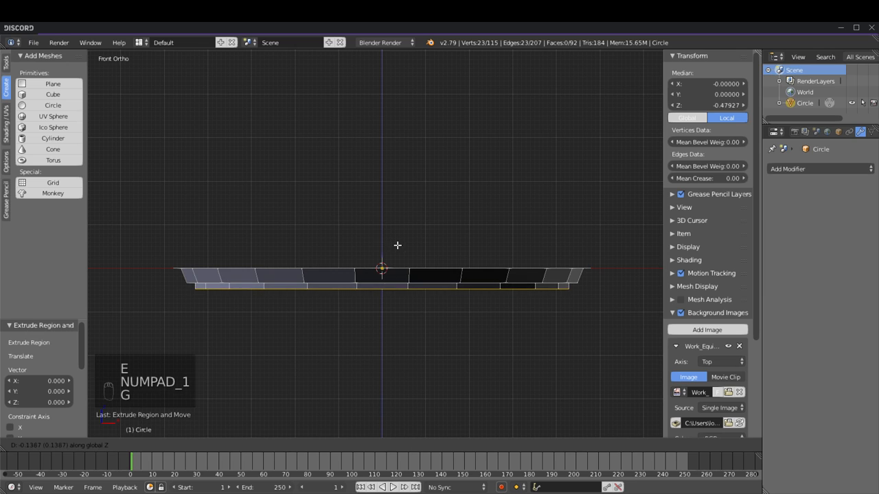
left_click(397, 246)
Step: Extrude the bottom edge loop inward at about 0.937 scale and enlarge it by about 1.024 to form a narrow ledge
key("KP_7")
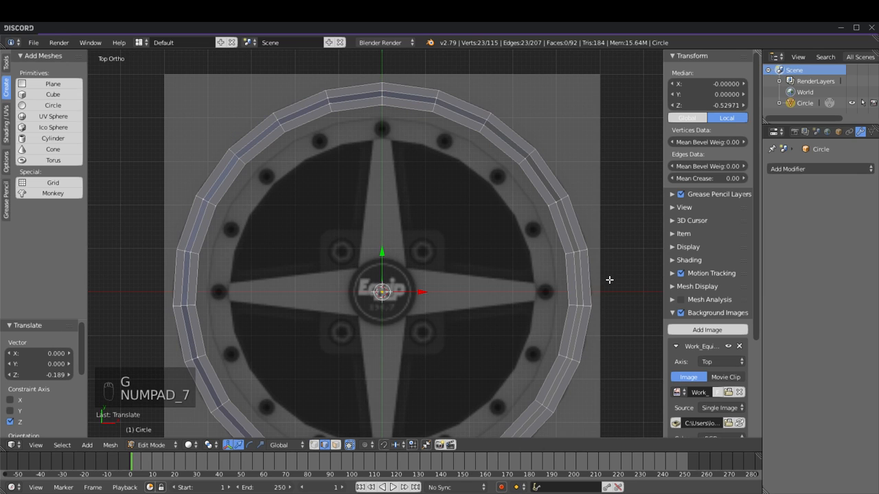
key("e")
key("s")
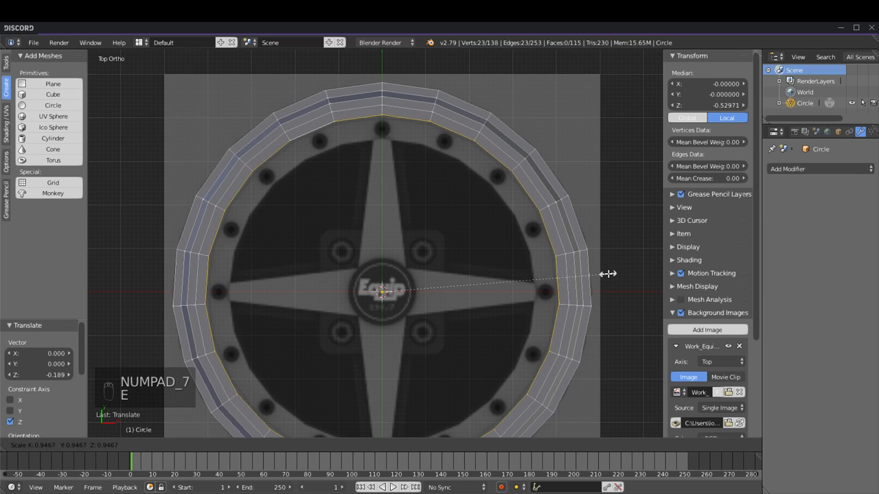
left_click(605, 274)
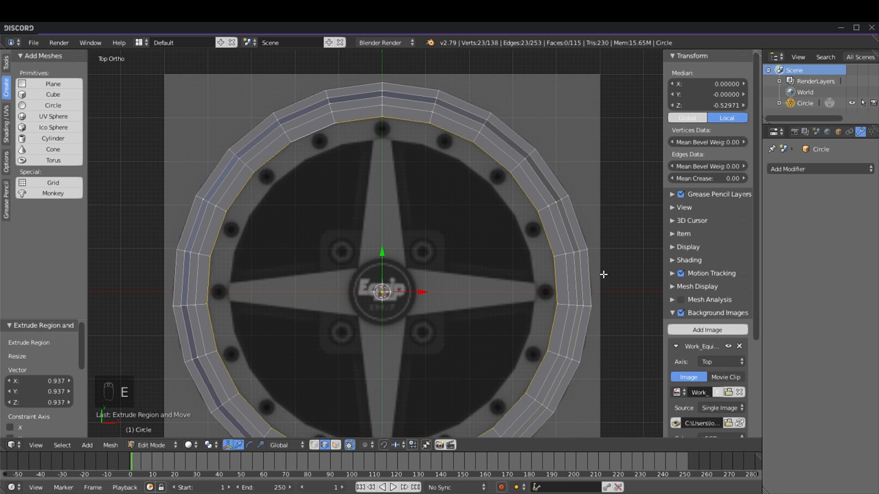
key("s")
left_click(611, 269)
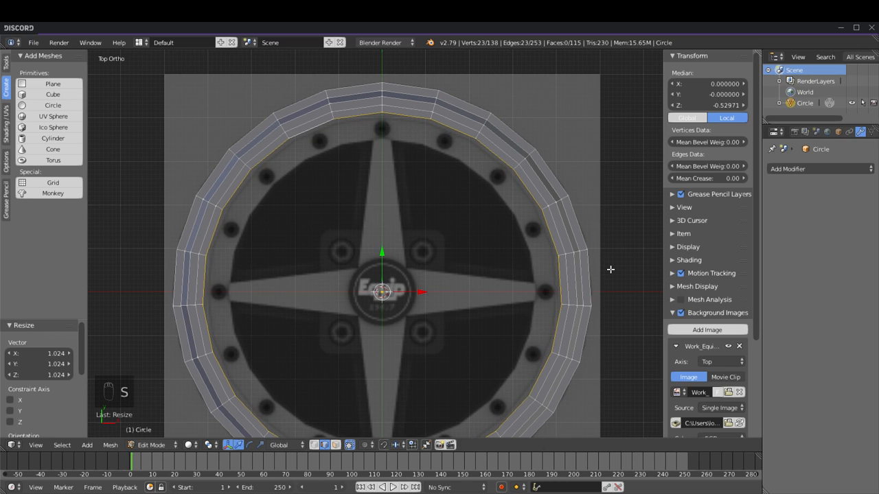
Step: Extrude the ledge's inner edge loop straight down about 0.47 to form the lowest wall of the rim
key("KP_1")
key("e")
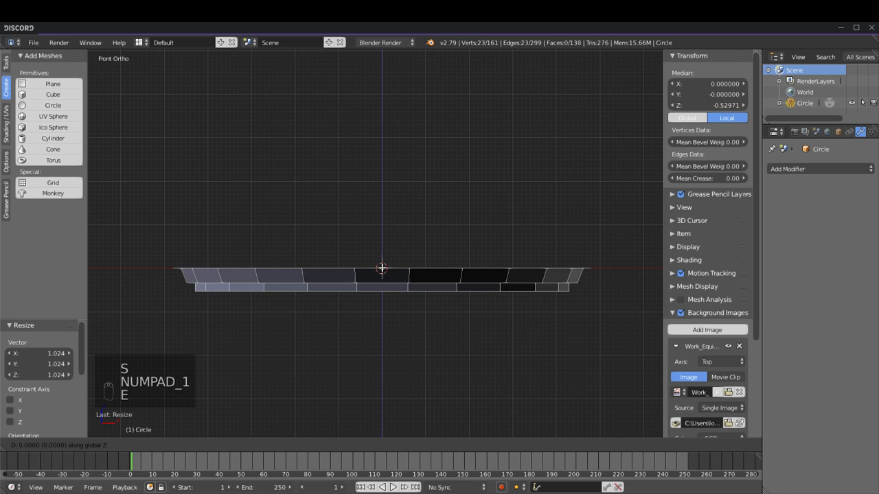
left_click(379, 286)
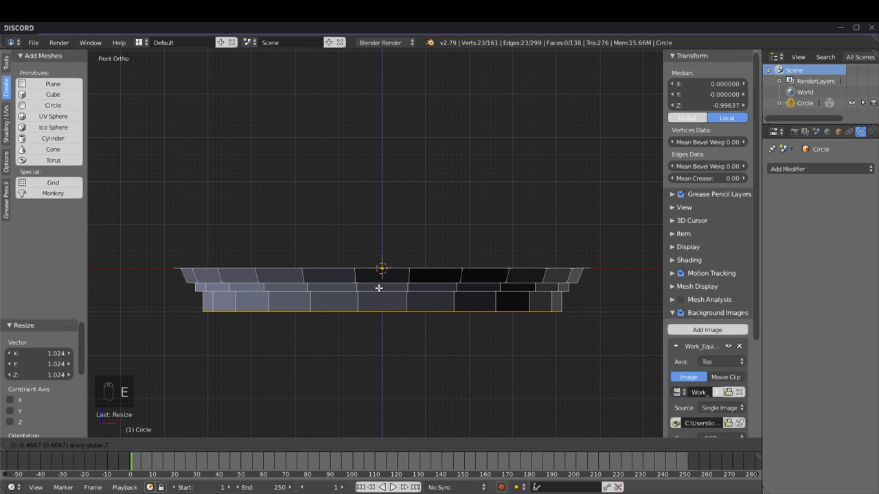
Step: Select both edge loops of the lower ledge, move them down about 0.077 along Z, and deselect everything to inspect the rim
middle_click_drag(282, 296, 270, 282)
key("a")
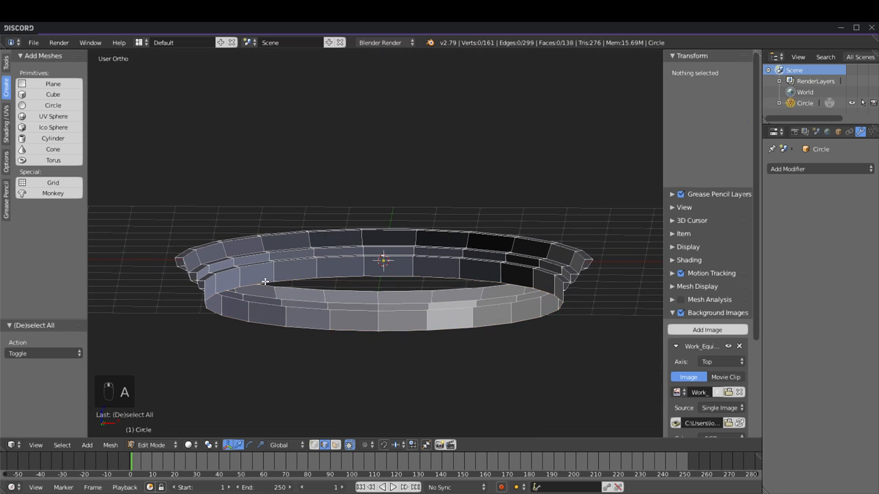
right_click(227, 273, "alt")
right_click(225, 270, "alt+shift")
left_click_drag(384, 244, 381, 247)
key("KP_1")
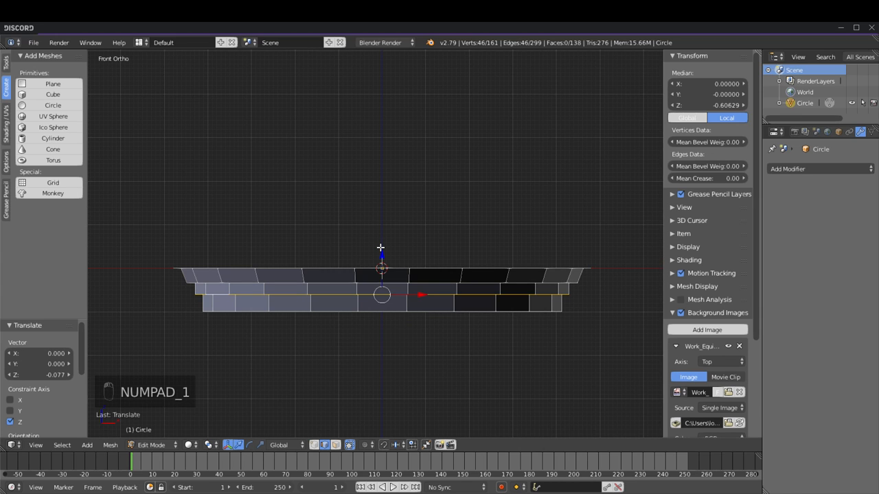
key("a")
key("a")
middle_click_drag(382, 247, 356, 281)
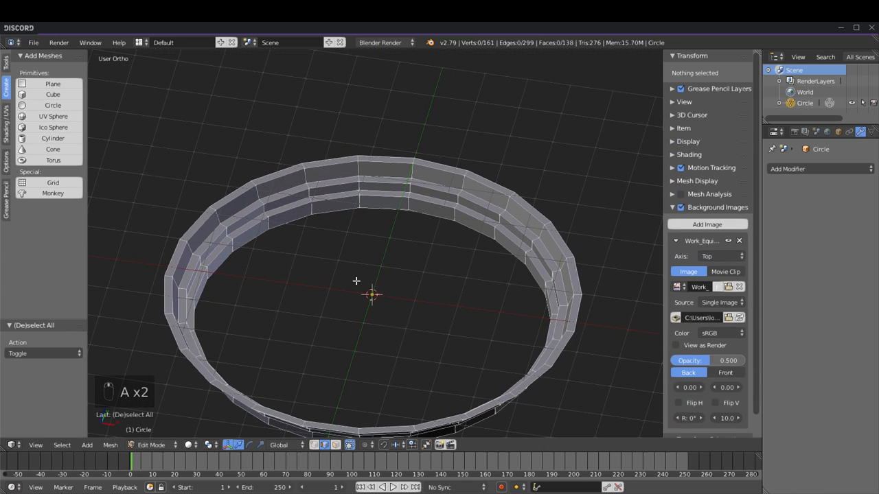
Step: Select the rim's two lower edge loops and scale them inward to about 0.98 in the top view
right_click(219, 266, "alt")
key("KP_7")
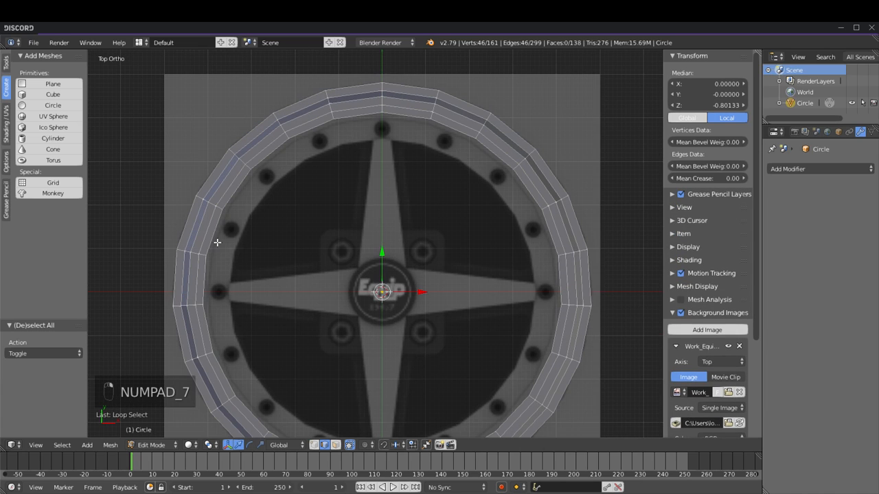
key("s")
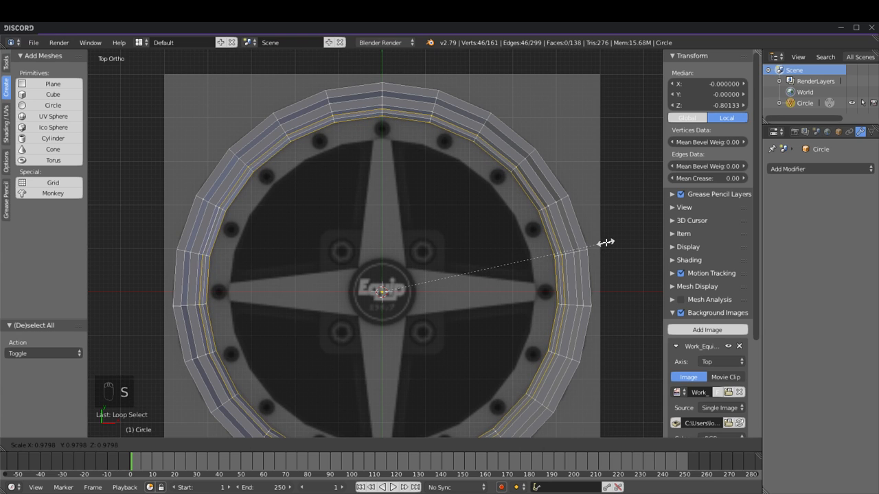
left_click(603, 243)
Step: Scale only the lowest edge loop of the rim to about 0.99, then deselect it
key("a")
key("a")
key("s")
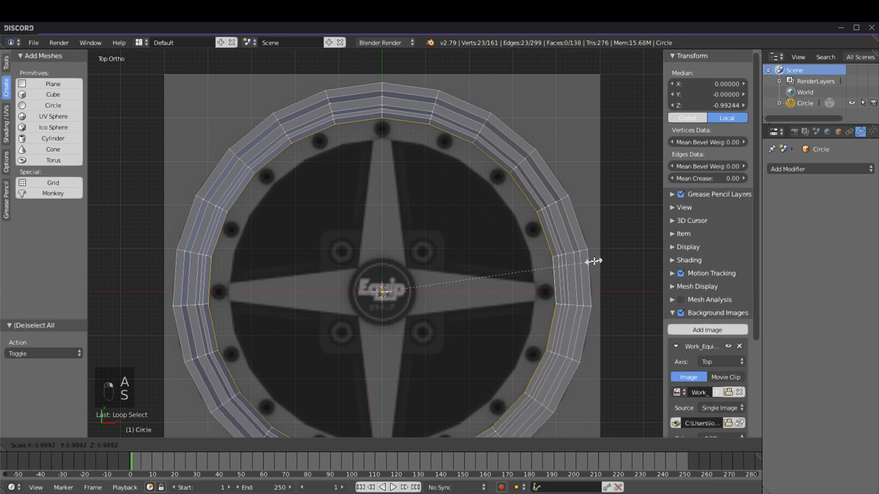
left_click(593, 257)
key("a")
middle_click_drag(526, 302, 392, 260)
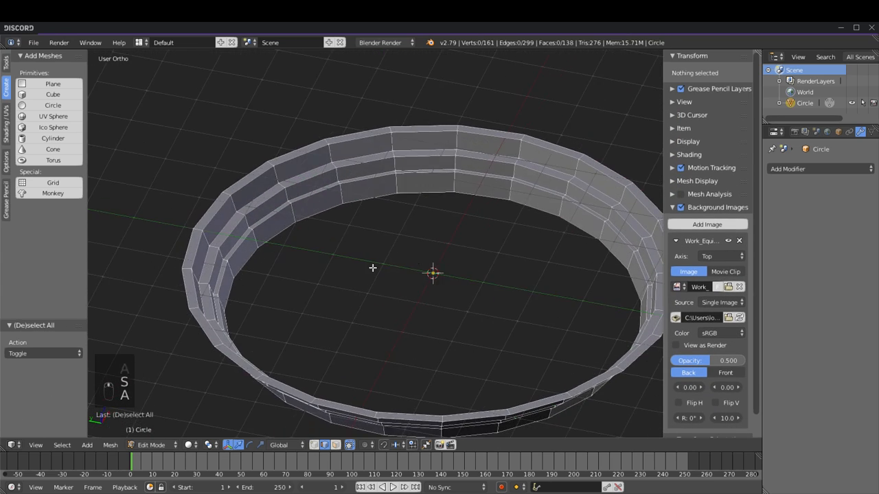
Step: Select the two middle edge loops of the rim and scale them outward to about 1.01 in the top view
right_click(215, 266, "alt")
right_click(217, 269, "alt+shift")
key("KP_7")
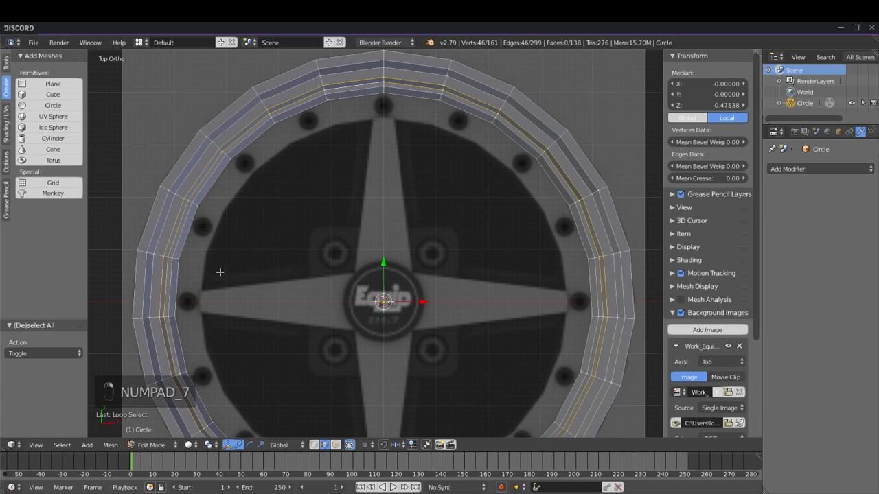
key("s")
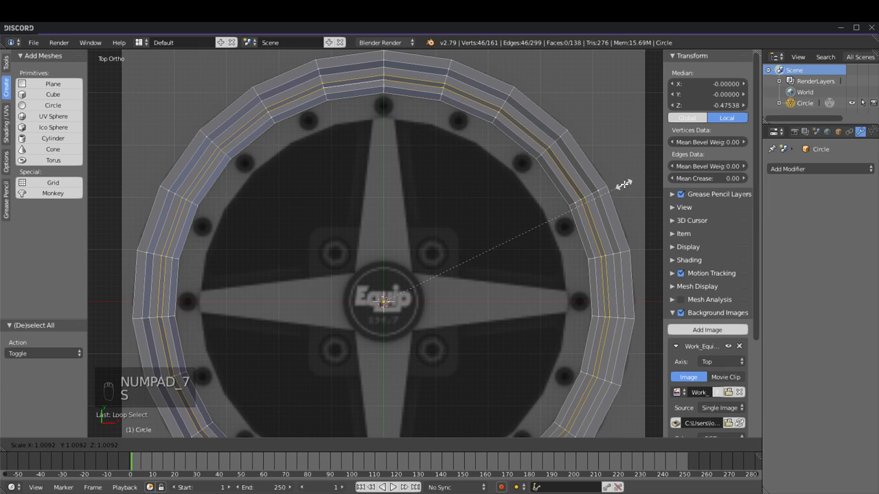
left_click(626, 182)
key("a")
middle_click_drag(473, 275, 482, 240)
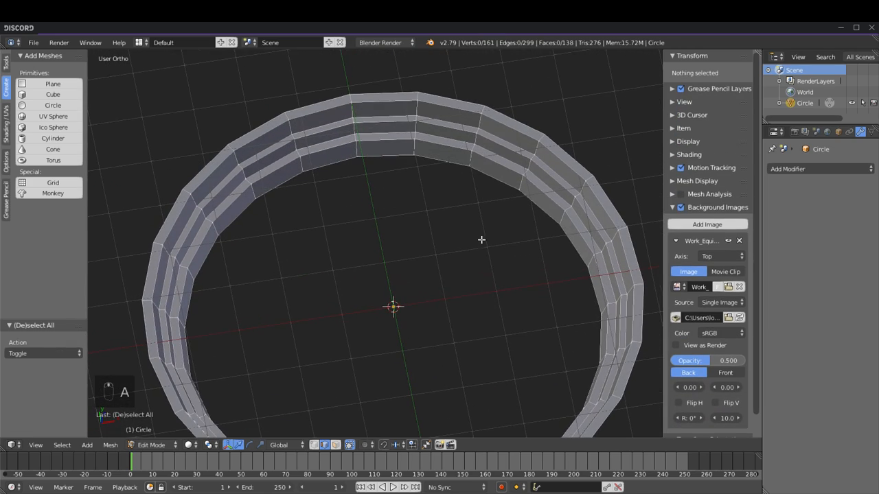
Step: Extrude the rim's bottom edge loop straight down along Z by about 0.473
key("KP_7")
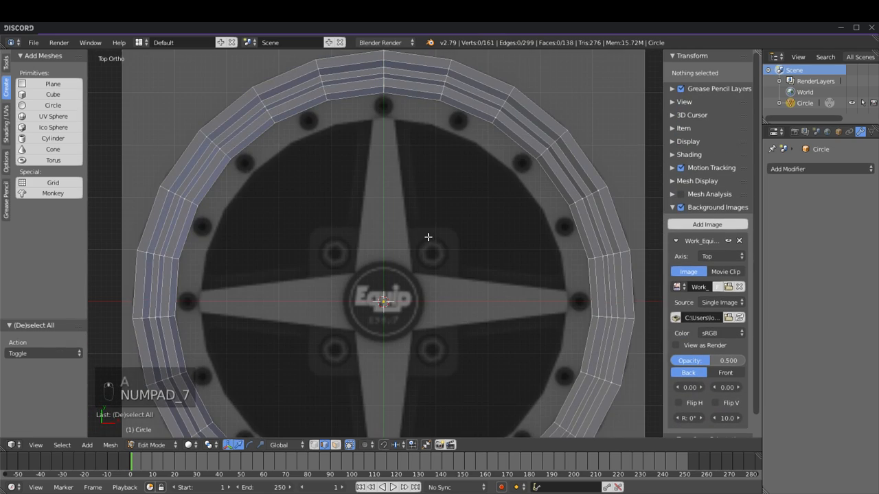
right_click(591, 277, "alt")
middle_click_drag(483, 298, 465, 186)
key("KP_1")
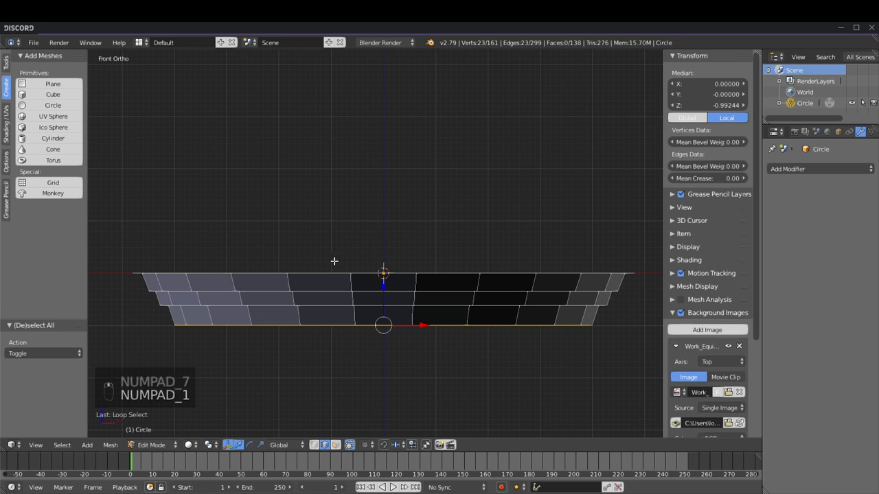
key("e")
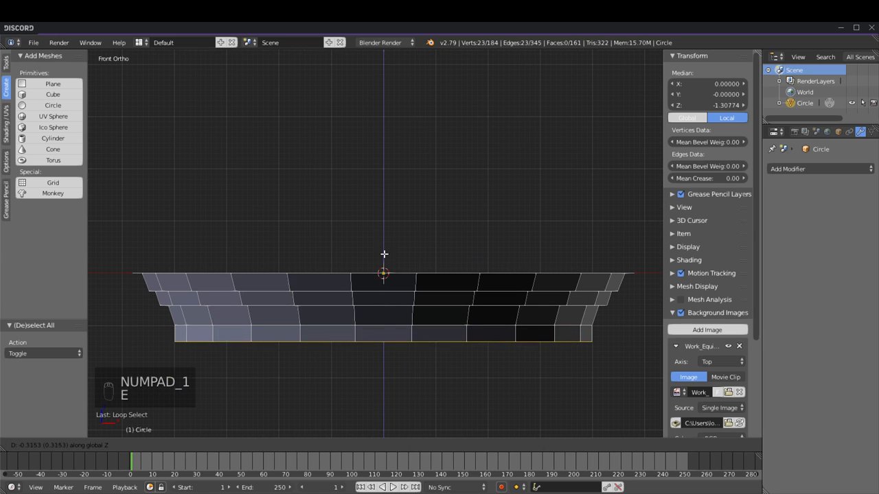
left_click(385, 262)
key("KP_7")
middle_click_drag(385, 261, 281, 255)
key("KP_7")
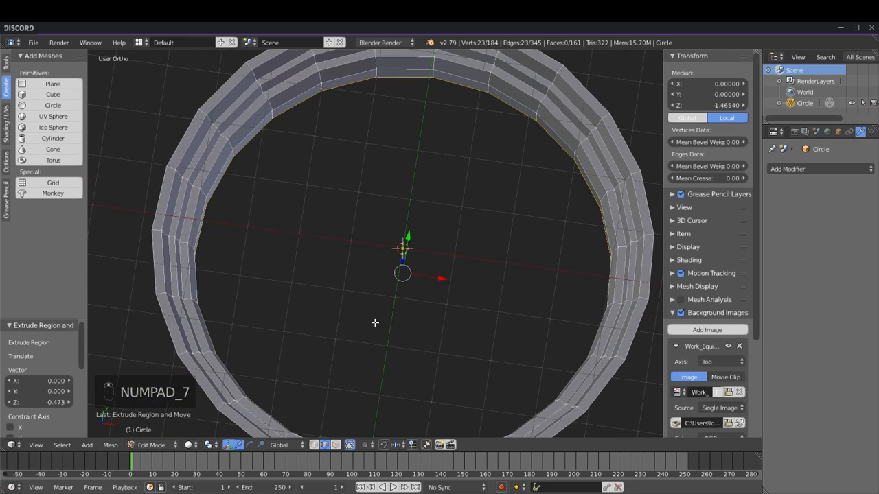
middle_click_drag(578, 293, 592, 236)
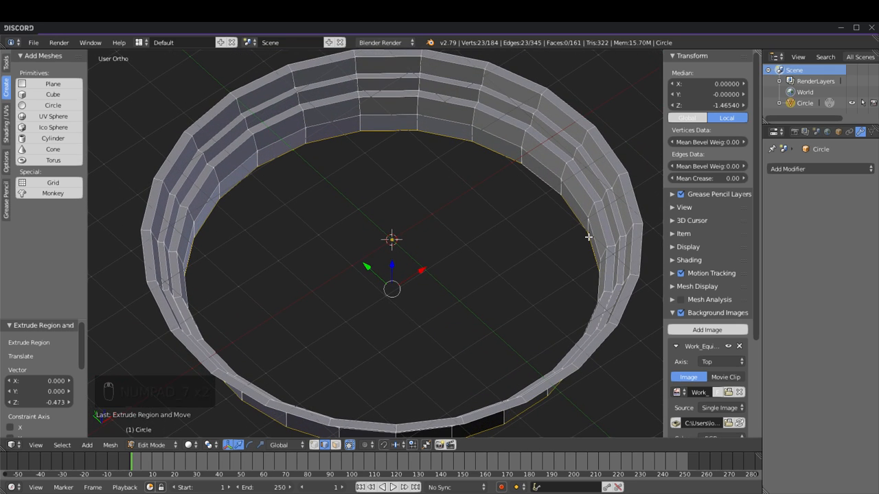
Step: Duplicate the bottom edge loop and raise the copy 0.212 along Z
key("shift+d")
key("z")
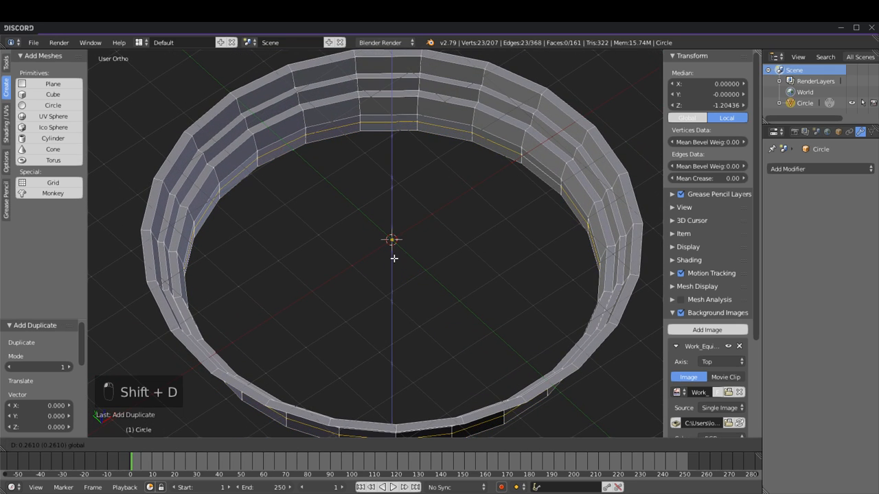
left_click(394, 259)
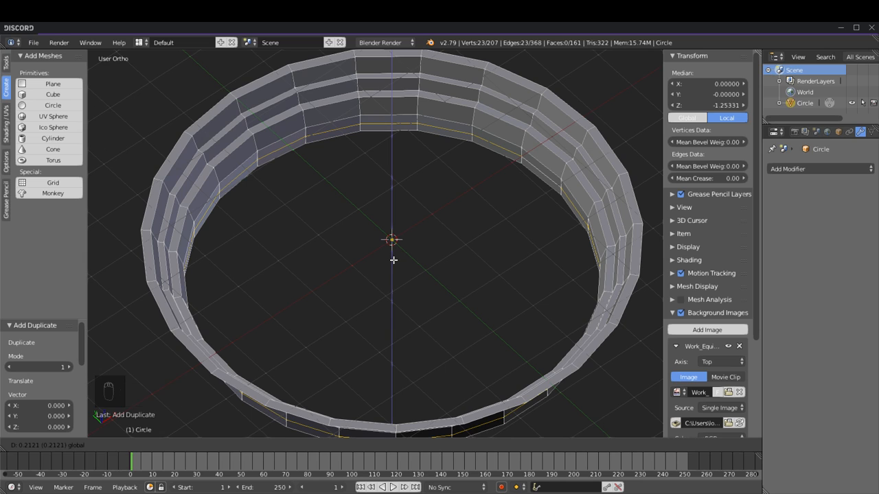
Step: Extrude the duplicated loop inward by scaling it to 0.88, matching the inner opening of the reference wheel
key("KP_7")
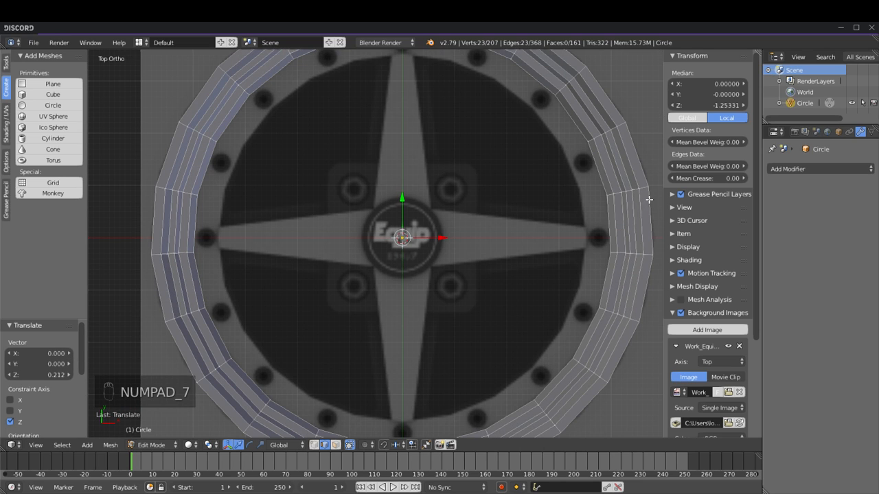
key("e")
key("s")
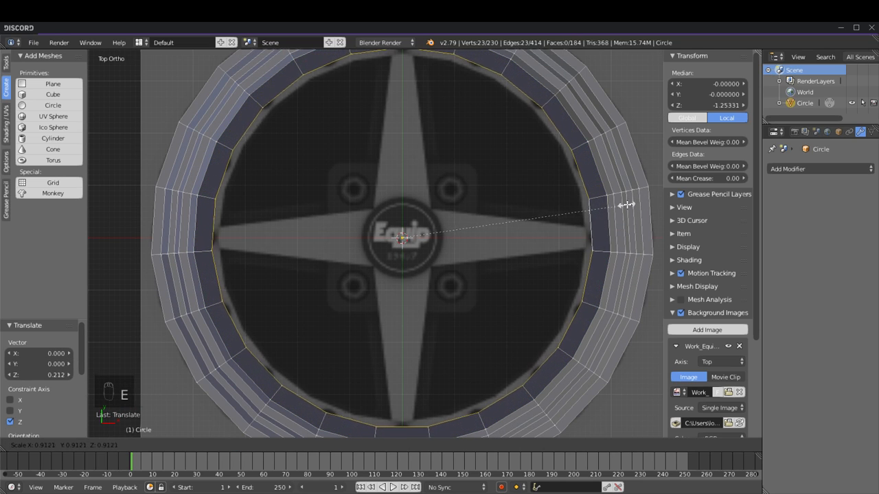
left_click(620, 207)
Step: Select the new inner ring of faces in face mode and flip its normals to face upward
key("a")
key("a")
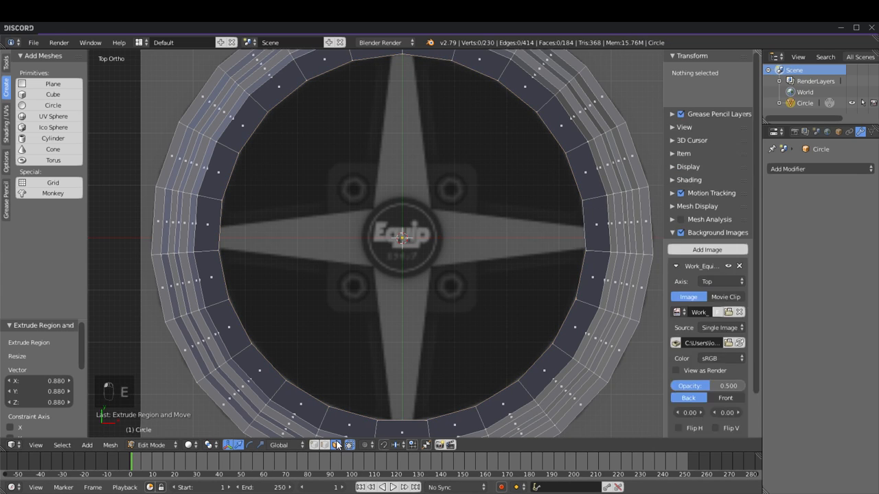
key("a")
right_click(213, 201, "alt")
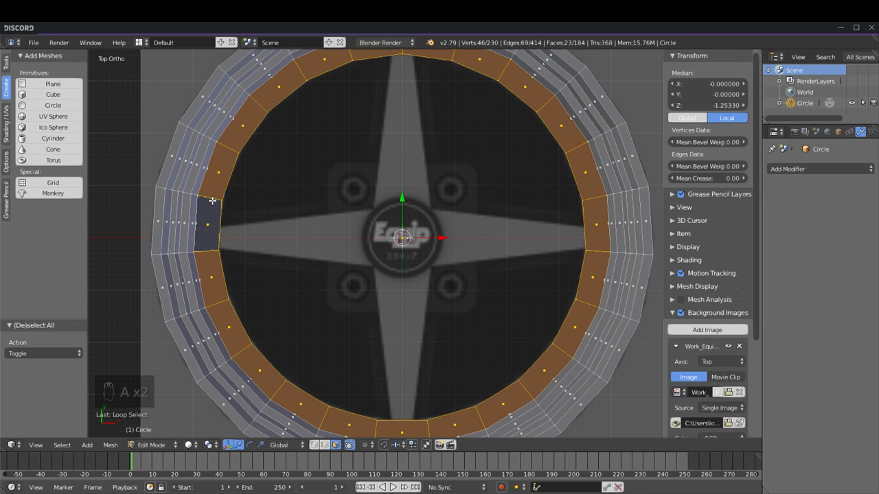
key("alt+n")
key("ctrl+n")
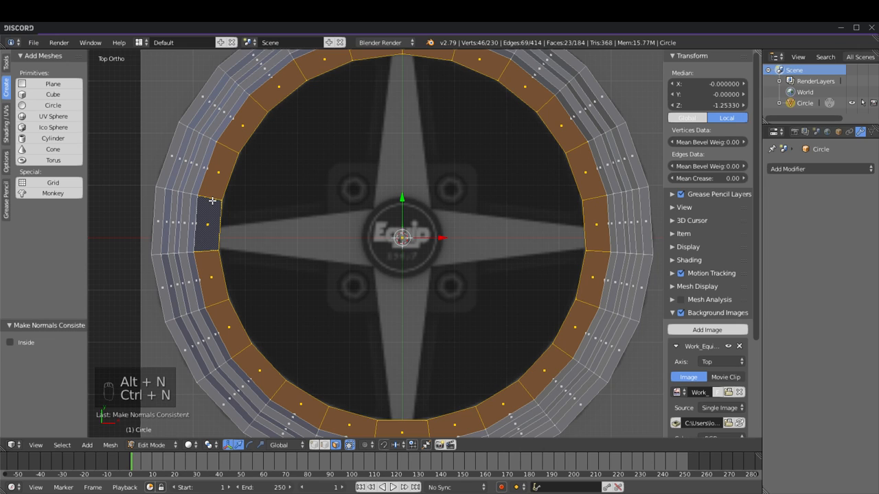
key("w")
key("a")
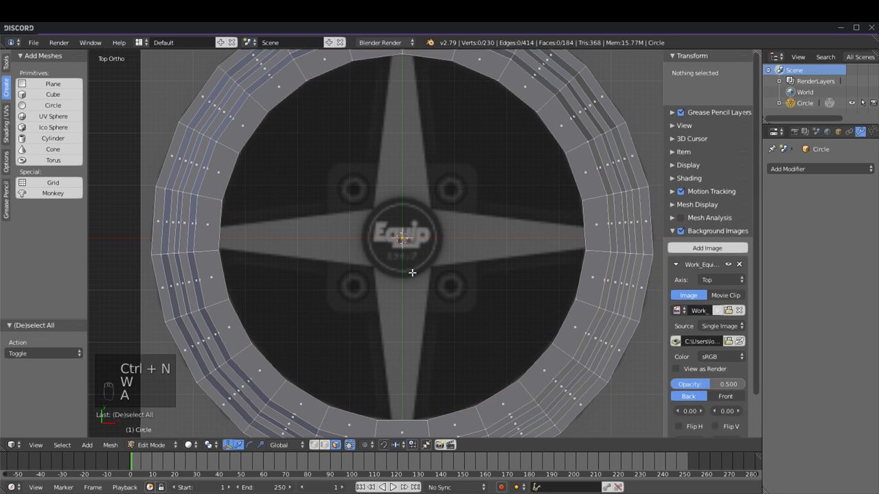
middle_click_drag(393, 280, 228, 278)
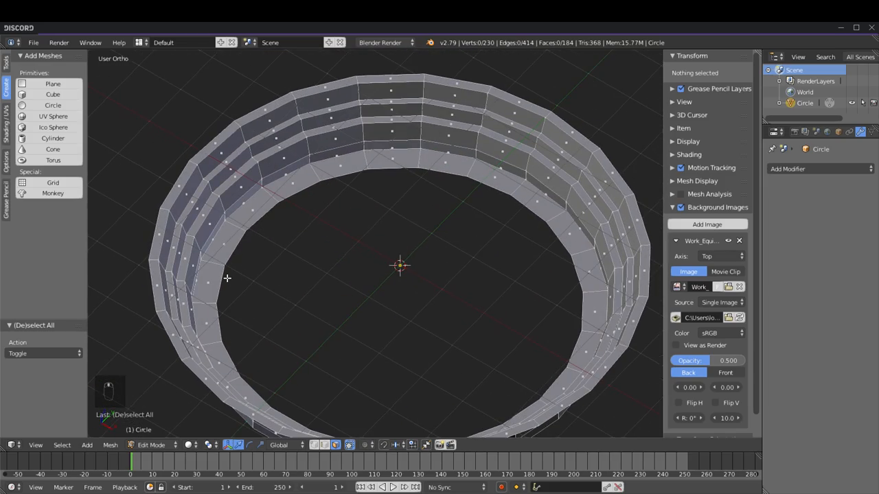
Step: Scale the ring's inner edge loop by 1.001 against the reference opening in wireframe, then return to solid shading
key("KP_7")
left_click(328, 446)
right_click(228, 268, "alt")
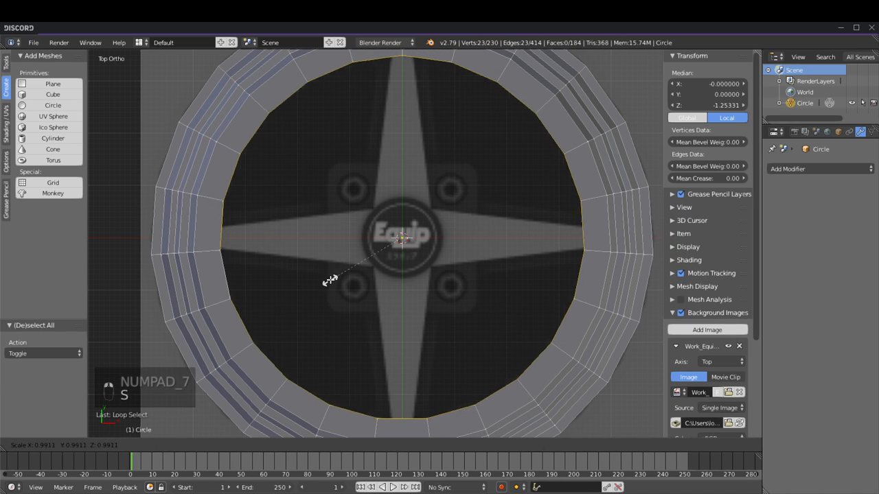
key("s")
key("z")
left_click(327, 278)
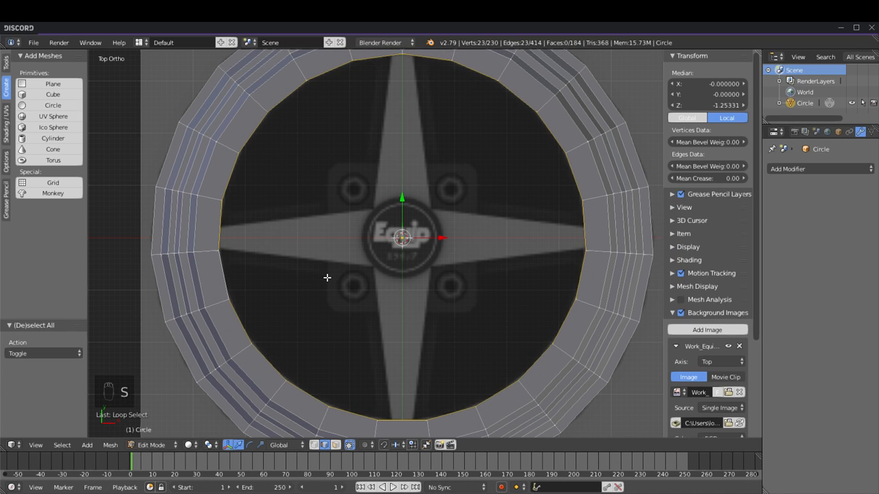
key("s")
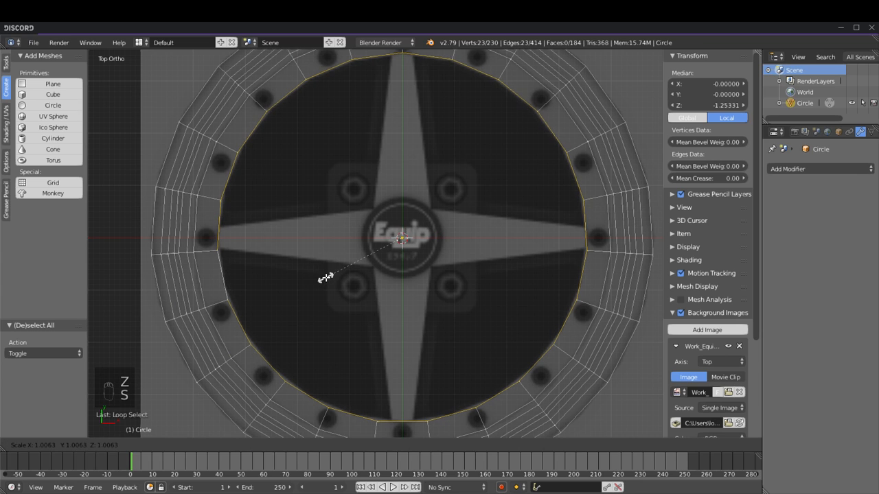
left_click(330, 276)
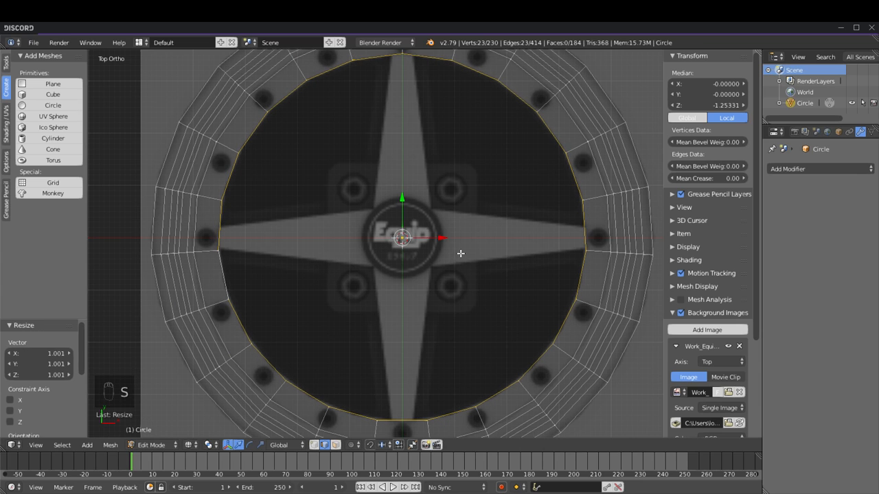
key("a")
key("z")
scroll(457, 252, "down", 2)
key("Tab")
key("a")
key("a")
key("Tab")
Step: Extrude the ring's inner edge loop a short distance down along Z to form a lip
middle_click_drag(514, 267, 511, 223)
right_click(495, 206, "alt")
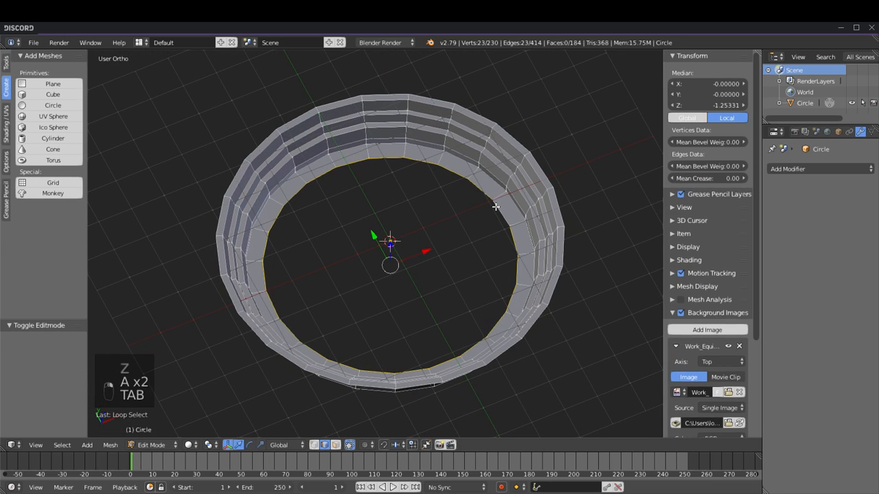
key("KP_7")
key("KP_1")
key("z")
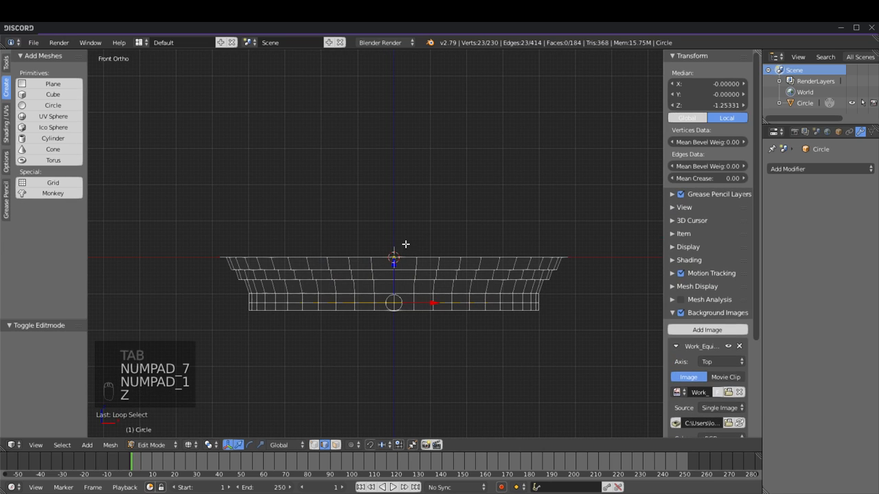
key("e")
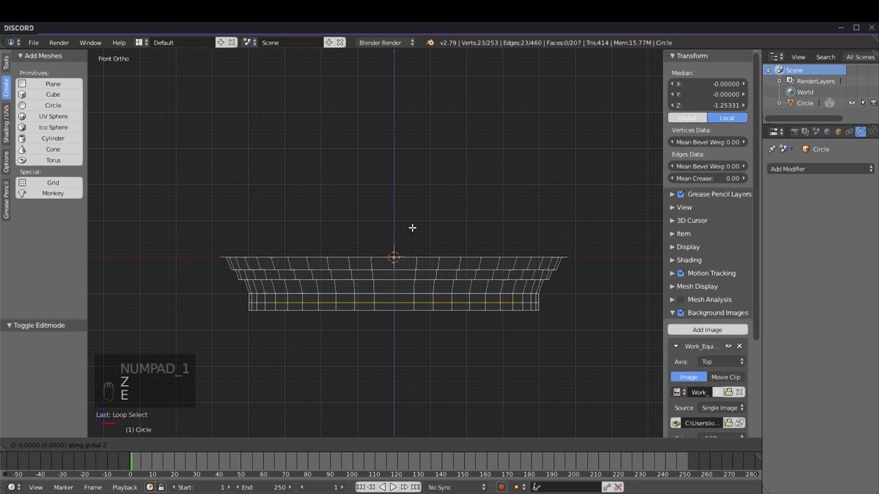
left_click(412, 235)
key("z")
mouse_move(455, 224)
middle_mouse_down()
mouse_move(444, 281)
mouse_move(476, 275)
middle_mouse_up()
key("a")
key("KP_7")
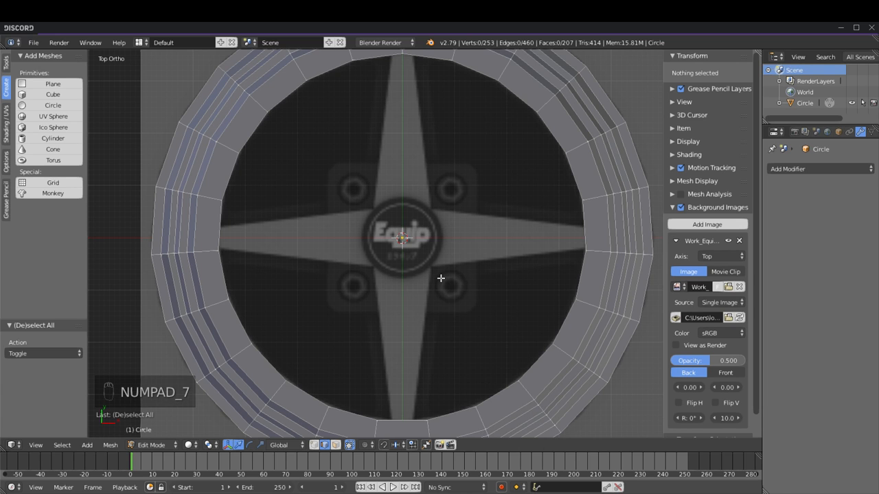
mouse_move(435, 290)
middle_mouse_down()
mouse_move(427, 335)
mouse_move(433, 276)
middle_mouse_up()
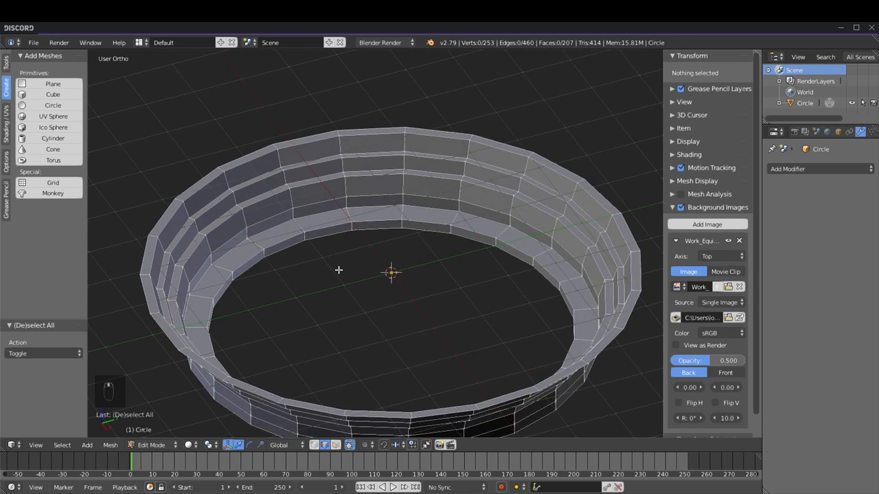
Step: In object mode, move the finished rim 12 units along X, clear of the reference image
scroll(371, 257, "down", 5)
key("Tab")
key("KP_7")
right_click(450, 208)
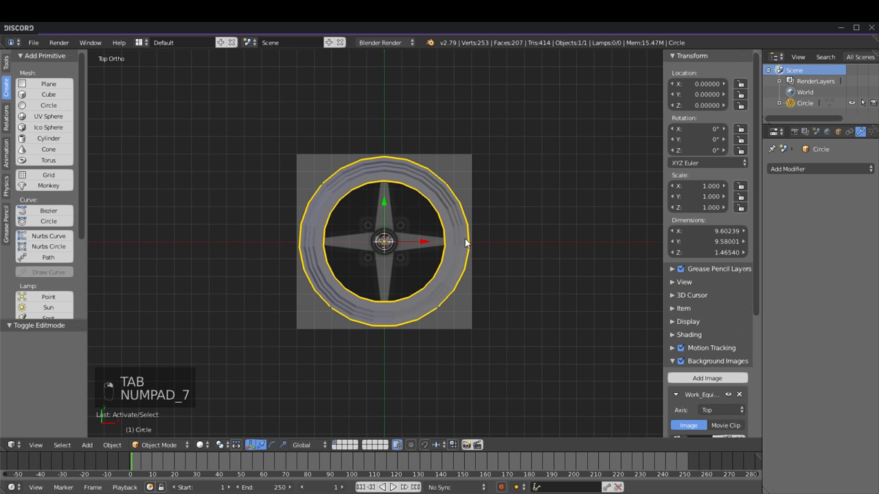
left_click_drag(422, 245, 620, 232)
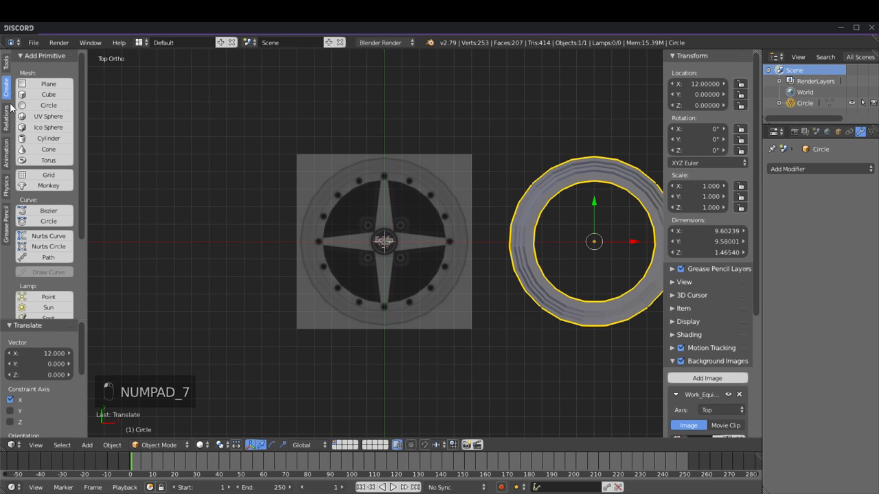
Step: Add a plane at the centre of the reference and scale its mesh by 1.4 to cover the hub bolts
left_click(46, 84)
scroll(323, 234, "up", 4)
key("z")
key("Tab")
scroll(453, 247, "up", 3)
middle_click_drag(509, 246, 474, 267, "shift")
key("s")
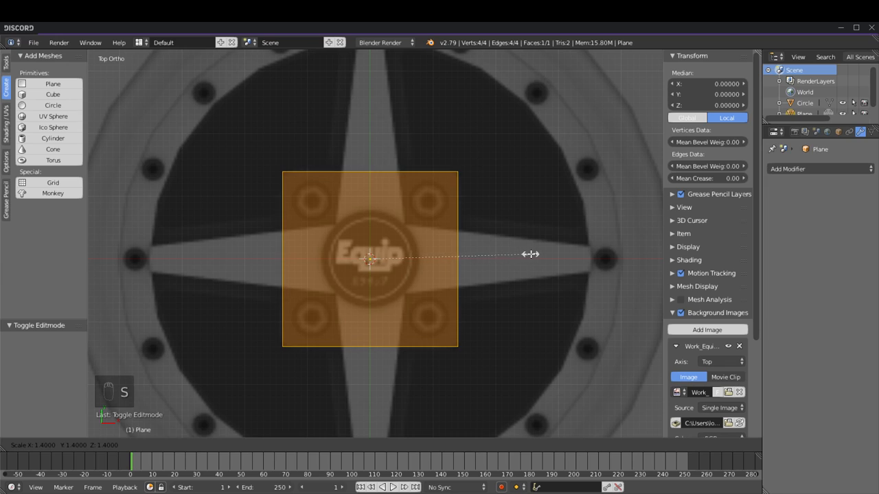
left_click(530, 254)
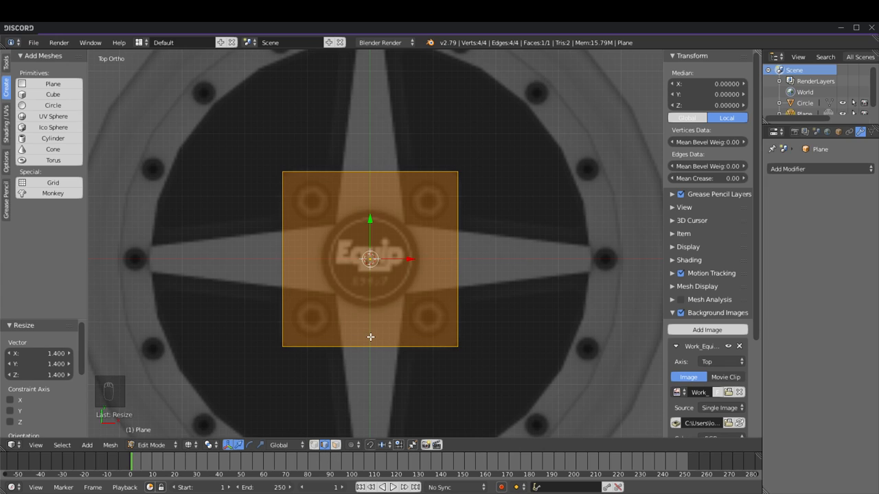
middle_click_drag(369, 338, 389, 240)
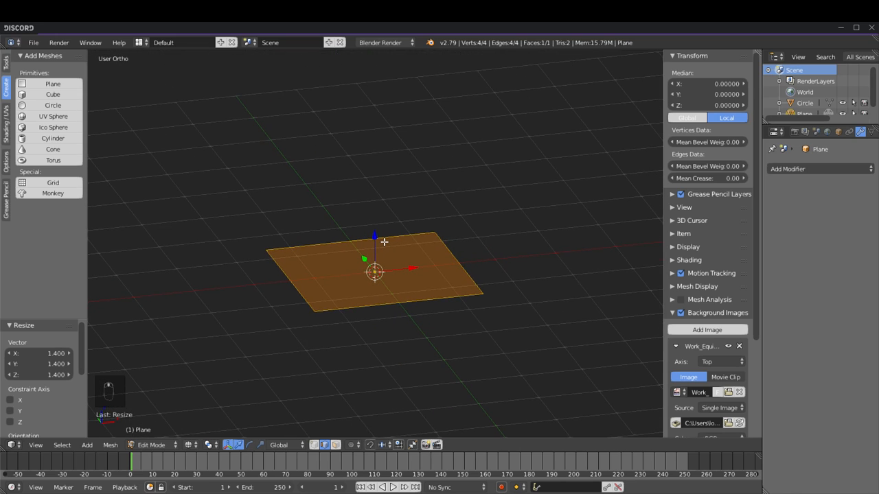
Step: Extrude the centre plane upward along Z by about 0.543 to form a square plate
key("KP_1")
key("e")
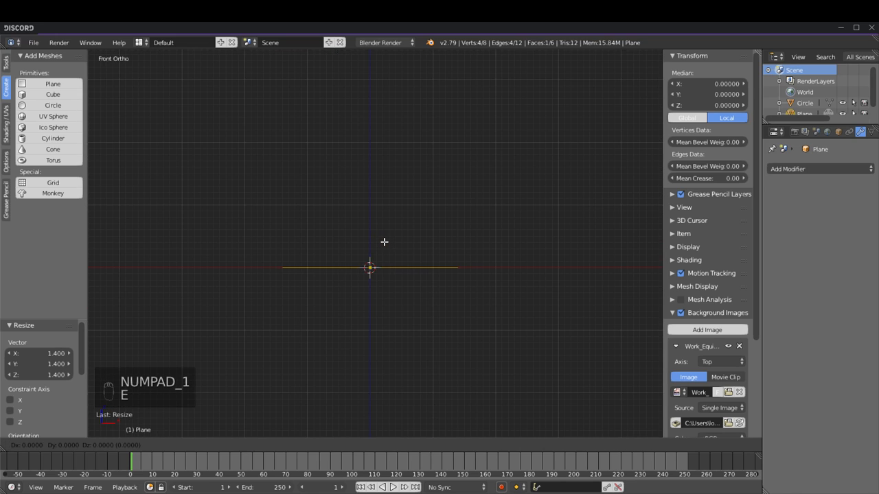
left_click(381, 208)
key("KP_7")
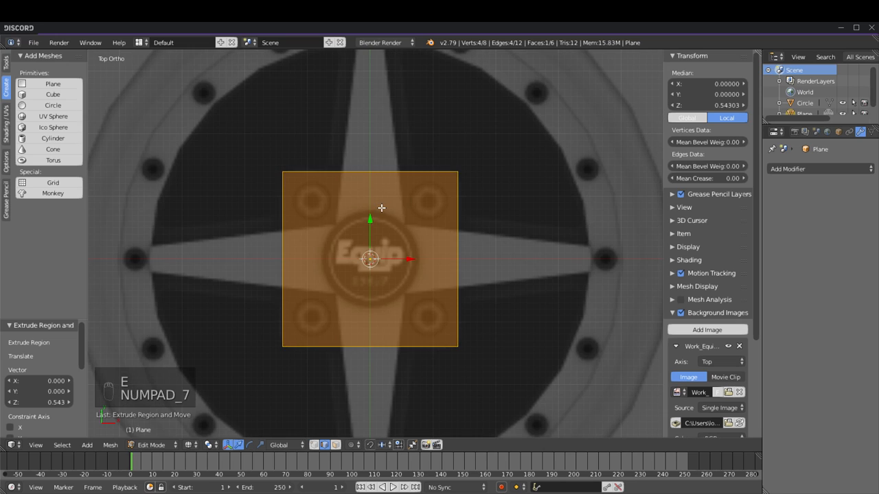
Step: Bevel the plate's four vertical corner edges by about 0.165 with one segment, judging against the reference in top view
middle_click_drag(474, 295, 370, 313)
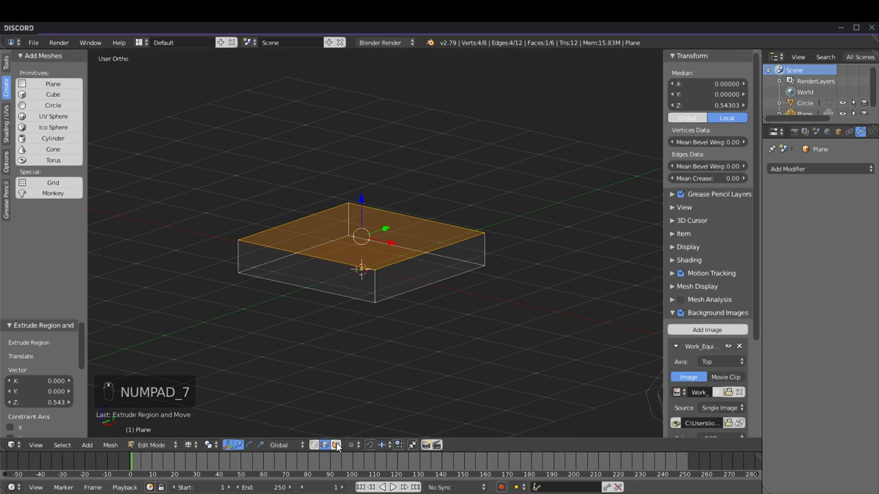
key("a")
right_click(240, 266)
right_click(349, 218, "shift")
right_click(471, 258, "shift")
right_click(487, 250, "shift")
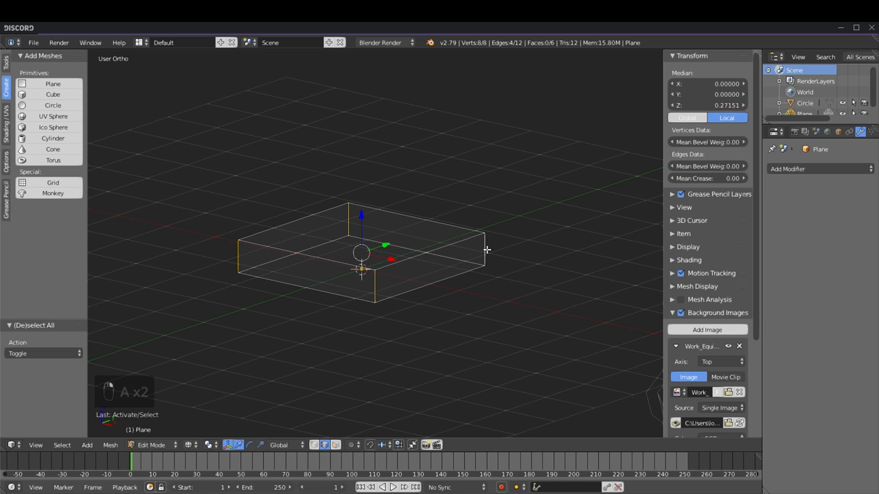
key("ctrl+b")
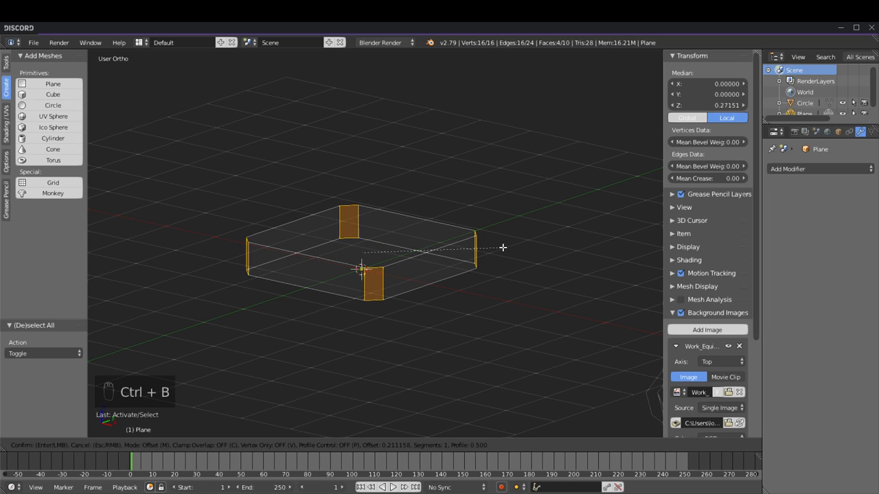
right_click(500, 247)
key("KP_7")
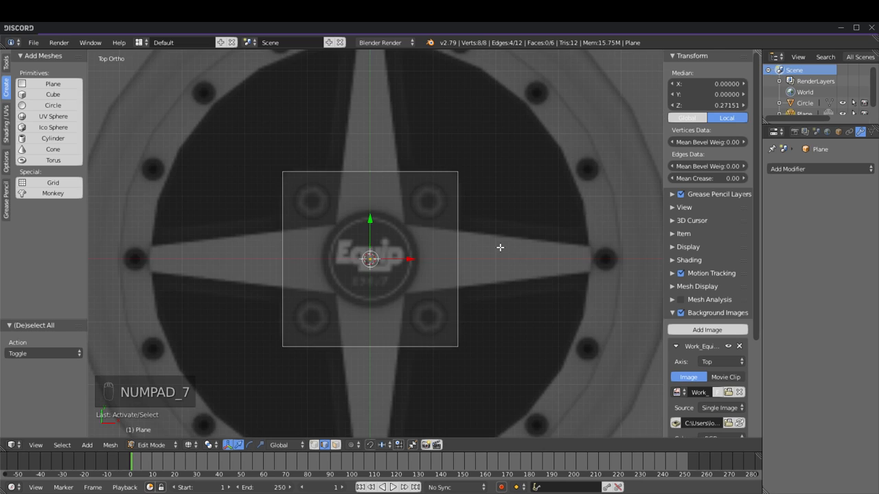
key("ctrl+b")
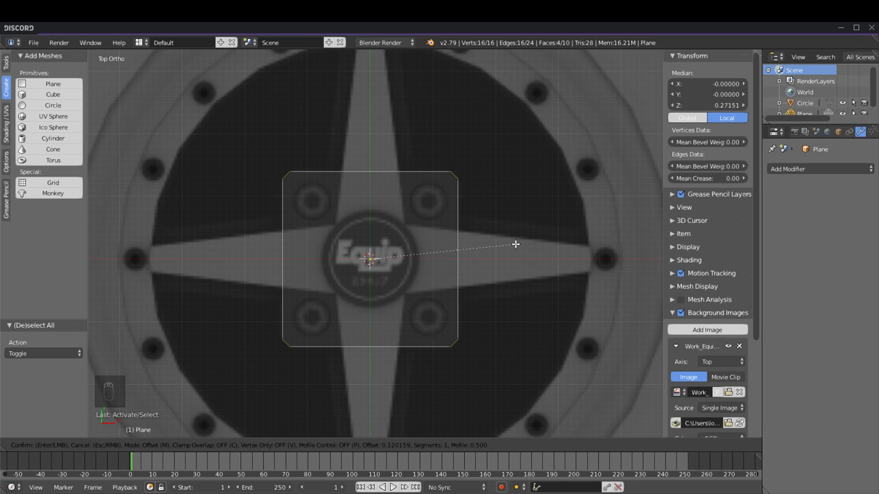
left_click(515, 244)
Step: In solid shading, lower the plate's top face by about 0.38 along Z to make the plate thinner
middle_click_drag(491, 331, 526, 261)
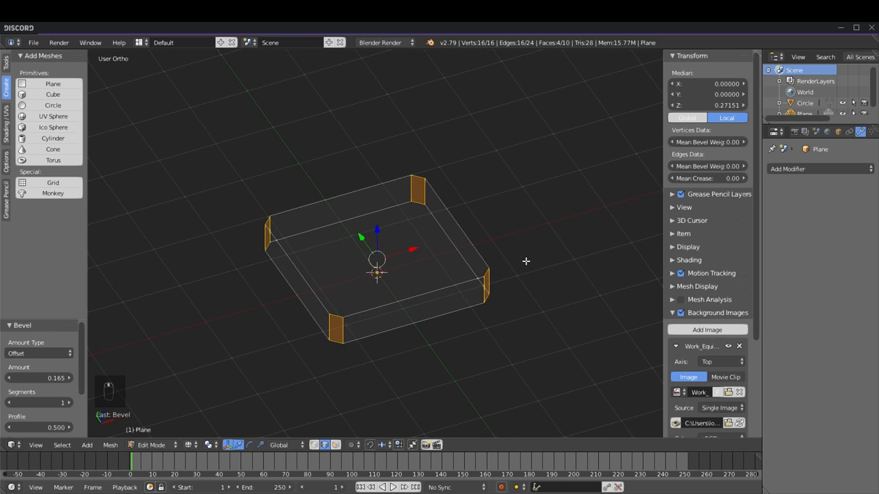
key("a")
key("z")
scroll(447, 295, "down", 2)
left_click(336, 445)
right_click(366, 248)
key("g")
key("z")
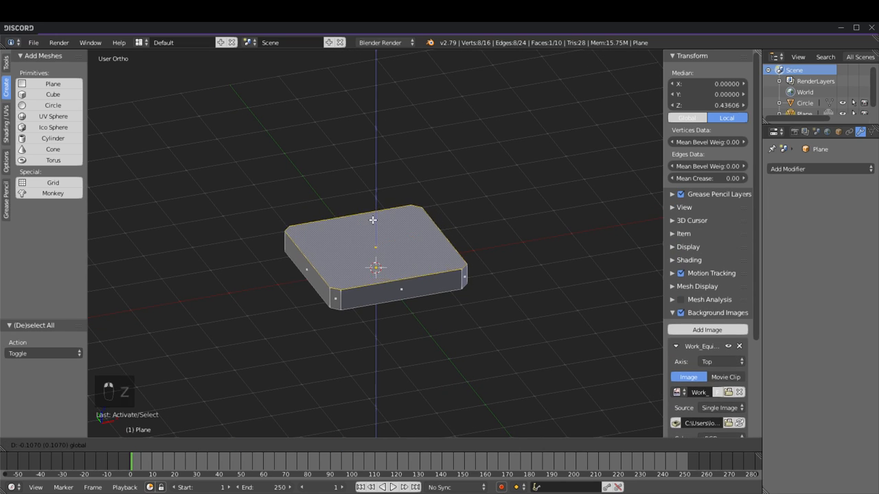
left_click(371, 233)
Step: Delete the face on the underside of the plate
middle_click_drag(372, 234, 375, 256)
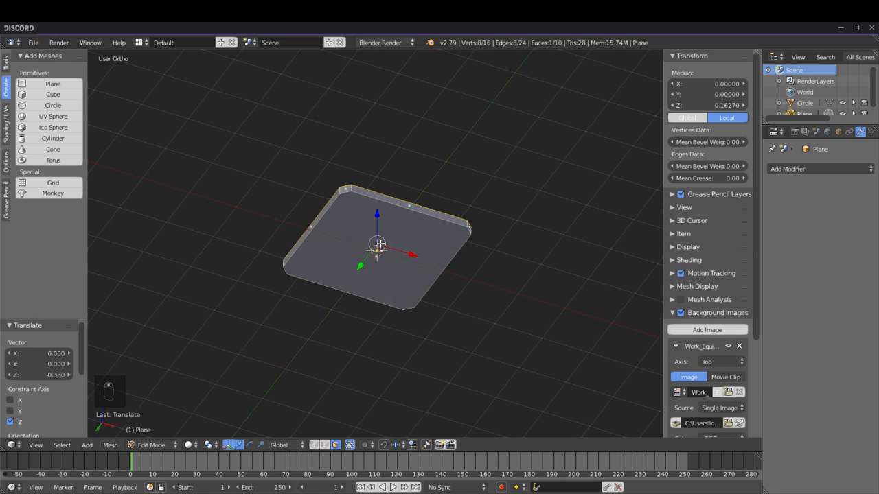
key("a")
key("Delete")
left_click(375, 258)
middle_click_drag(382, 217, 381, 293)
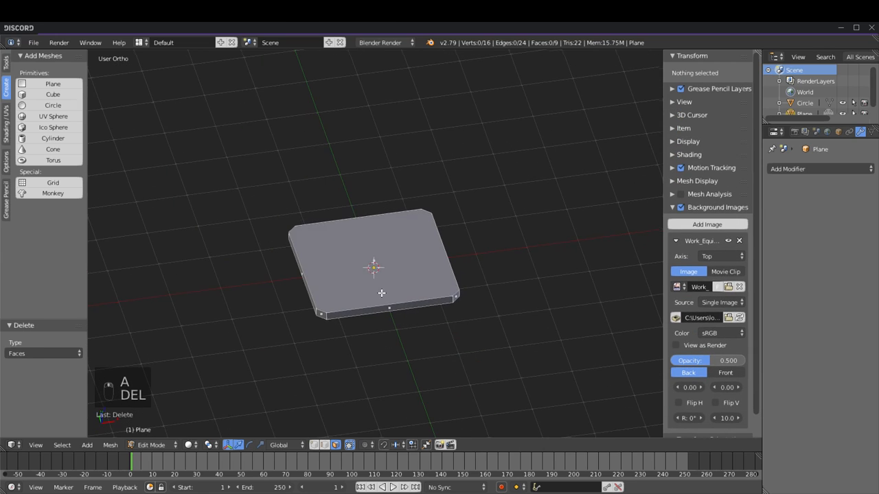
Step: Compare the plate's outline with the hub of the reference image from above in wireframe, then return to solid shading
right_click(399, 255)
middle_click_drag(399, 255, 426, 271)
key("KP_7")
key("z")
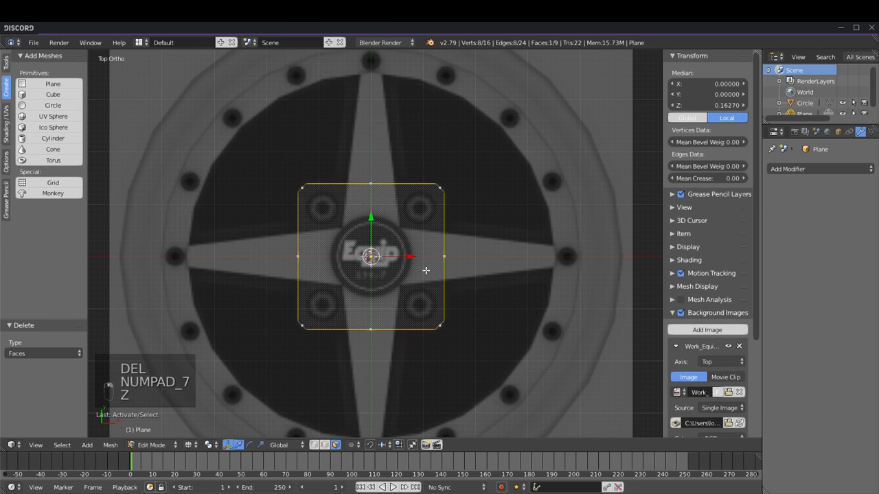
key("z")
mouse_move(429, 261)
middle_mouse_down()
mouse_move(412, 241)
mouse_move(440, 209)
middle_mouse_up()
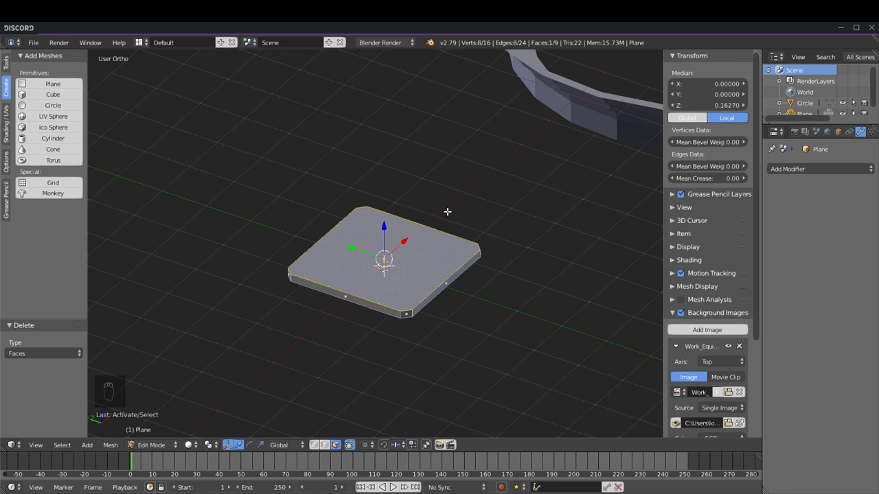
Step: Select the edge loop around the plate's open underside and move it down about 0.114 along Z
middle_click_drag(551, 224, 502, 204)
scroll(502, 203, "up", 2)
key("a")
right_click(363, 313, "alt")
left_click(326, 445)
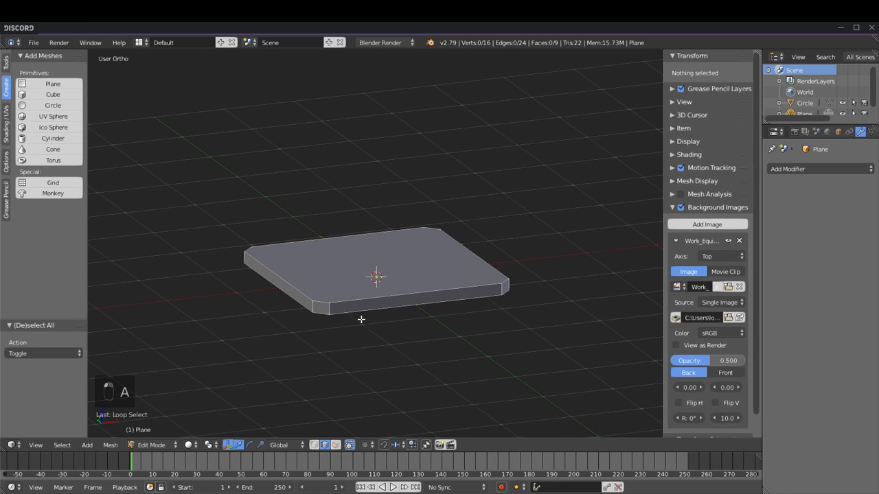
right_click(361, 319, "alt")
left_click_drag(376, 244, 374, 253)
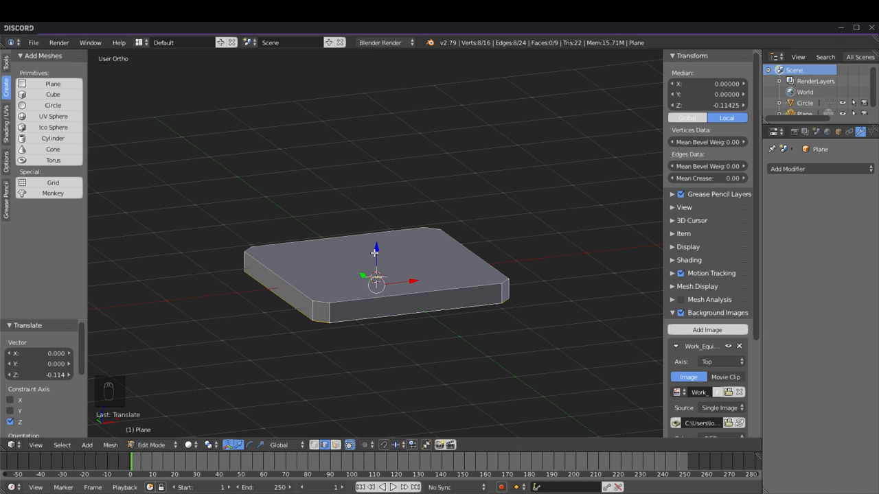
key("Tab")
key("Tab")
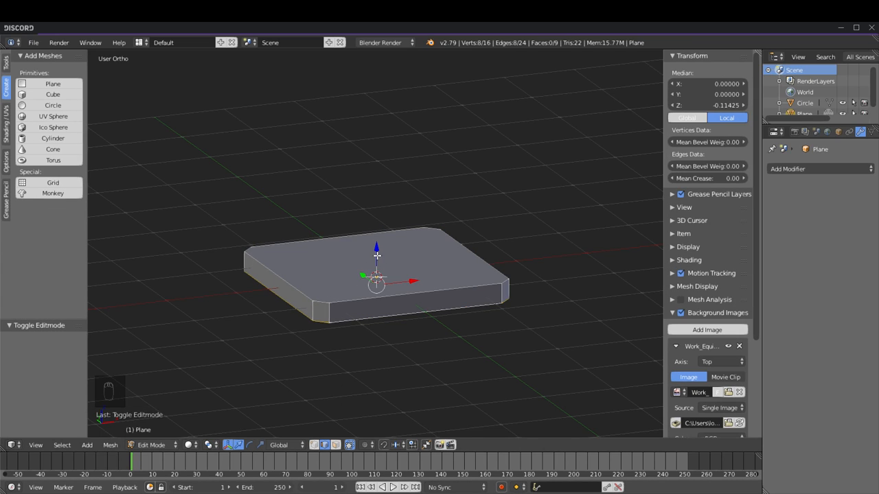
Step: Duplicate the lower edge loop, raise the copy about 0.129 along Z and separate it into its own object
key("shift+d")
key("z")
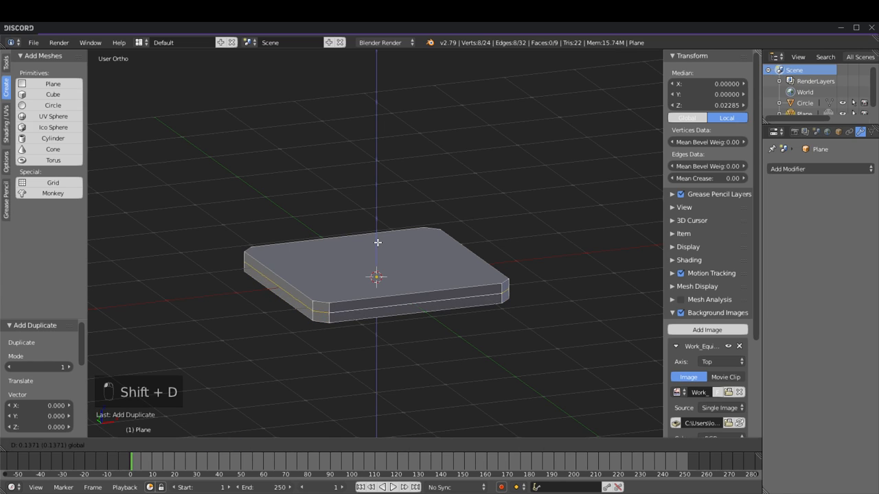
left_click(376, 240)
key("p")
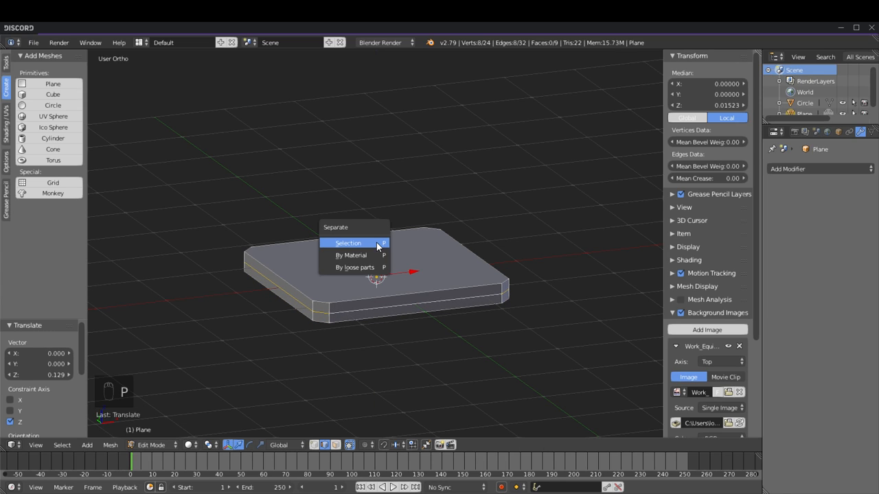
left_click(375, 243)
Step: Edit the separated loop in wireframe with vertex selection, viewed from above over the reference image
key("Tab")
right_click(353, 312)
key("Tab")
key("KP_7")
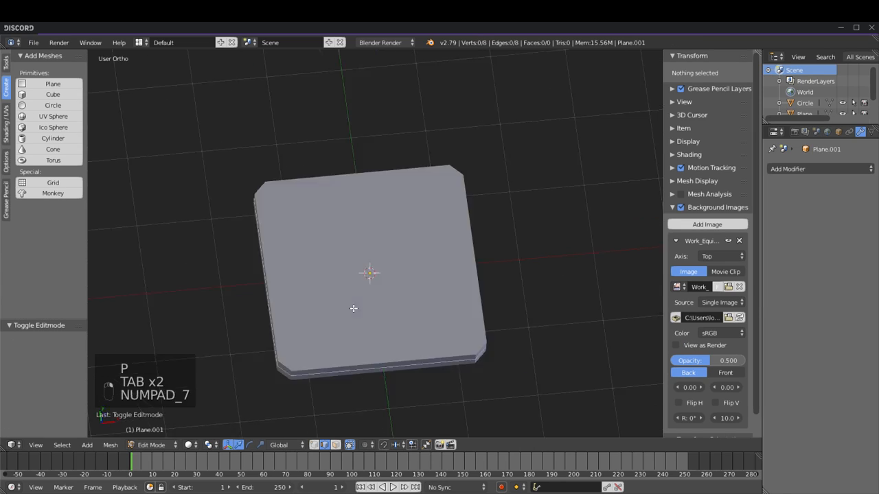
key("z")
key("a")
key("a")
middle_click_drag(367, 291, 385, 270)
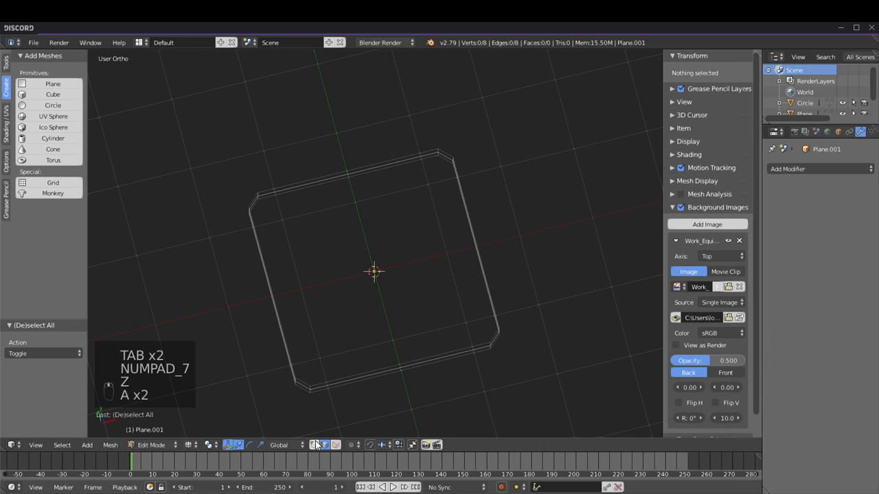
key("a")
key("KP_7")
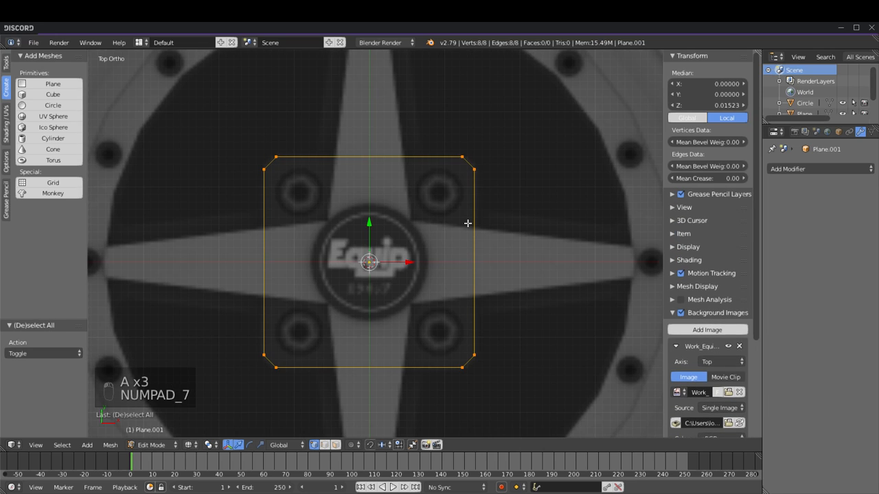
Step: Try scaling the whole separated loop along Y by about 0.584
key("a")
key("a")
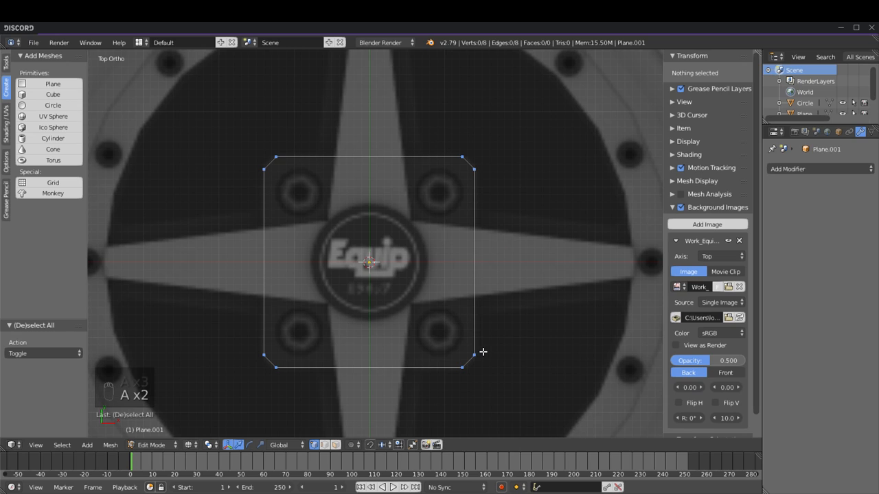
key("a")
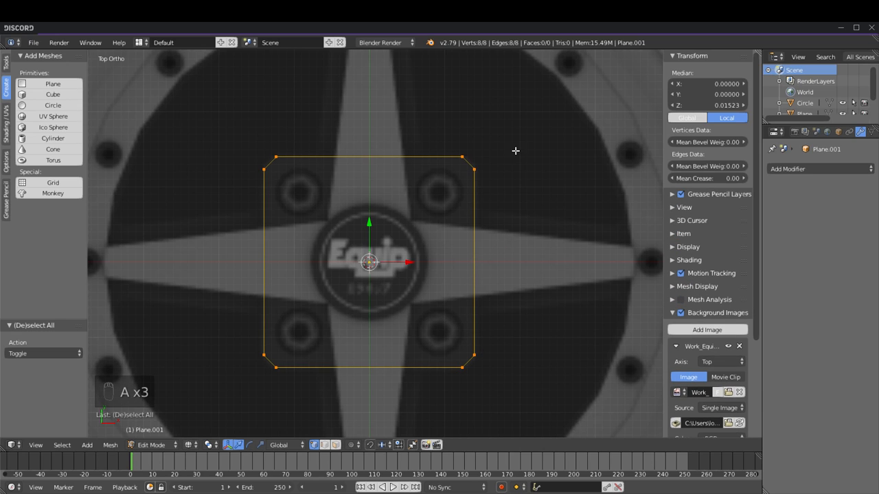
key("s")
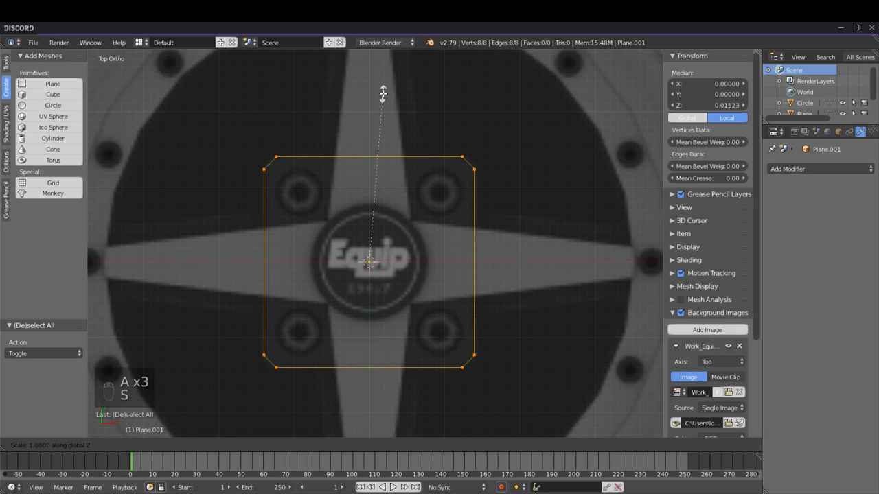
key("y")
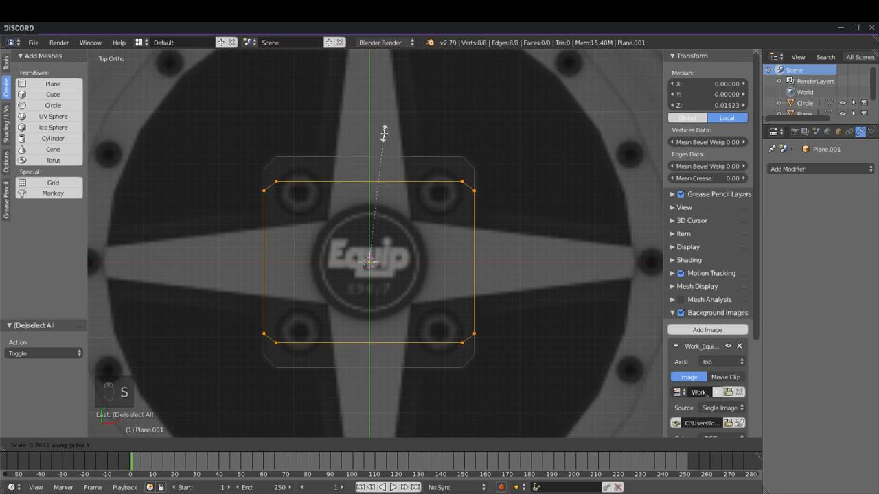
left_click(379, 163)
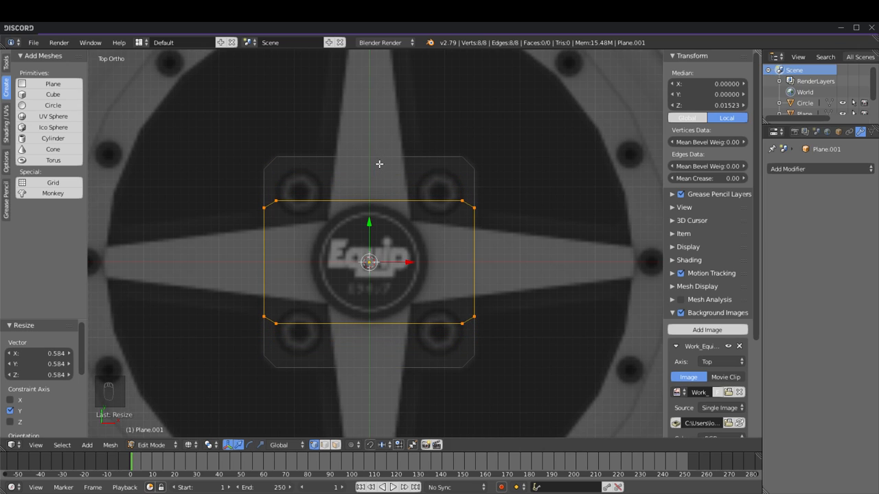
Step: Try scaling the four vertices of the loop's upper and lower edges along X by about 0.564, then stretching them along Y
key("a")
right_click(275, 323)
right_click(462, 323, "shift")
right_click(463, 201, "shift")
right_click(274, 200, "shift")
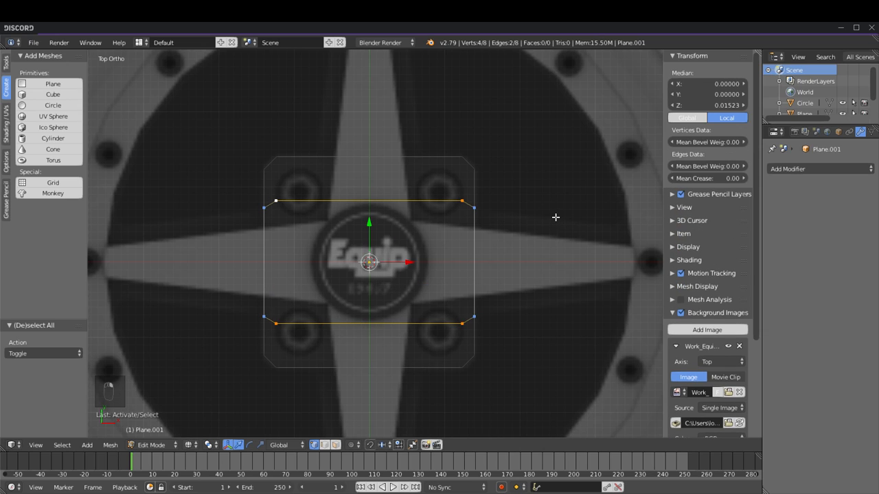
key("s")
key("x")
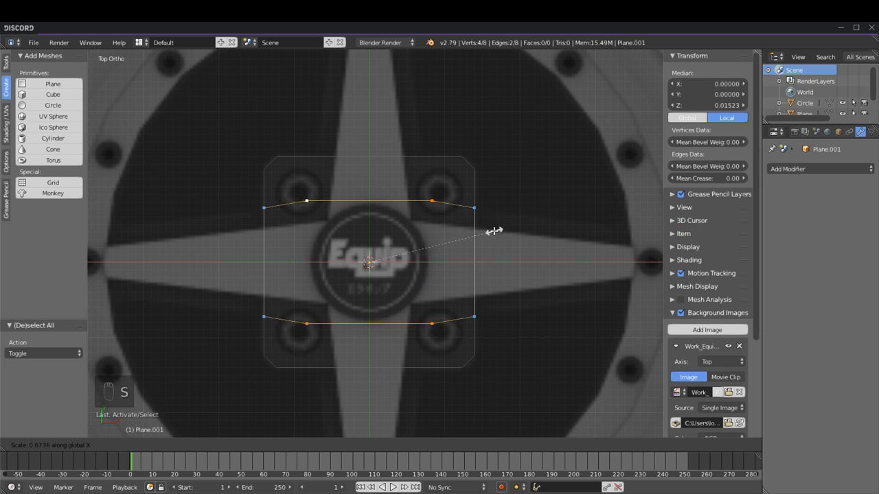
left_click(474, 238)
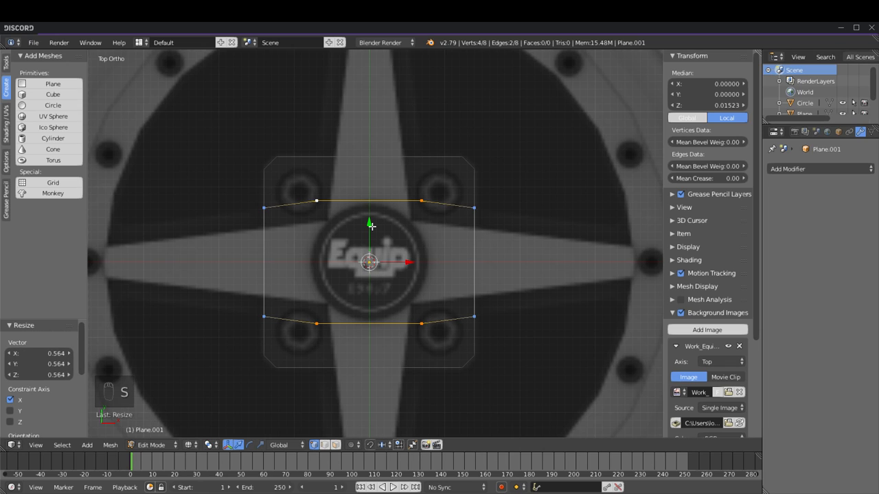
key("s")
key("y")
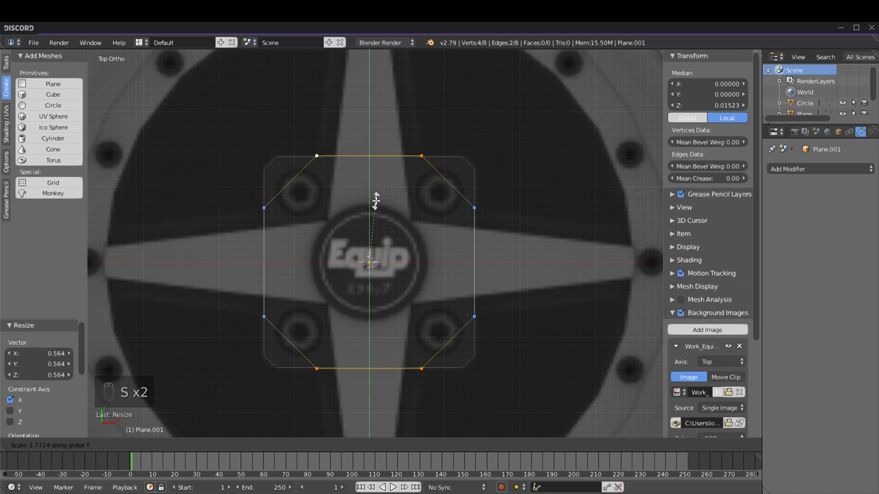
right_click(375, 201)
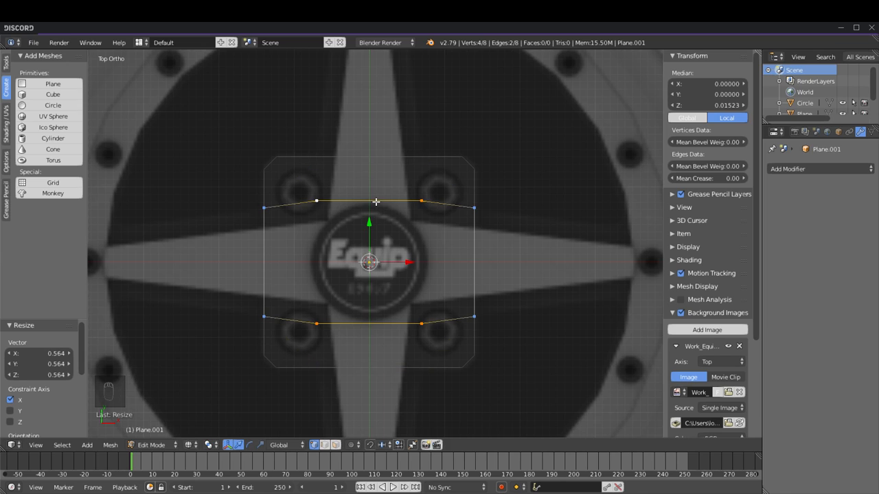
Step: Undo the trial scaling and vertex selections on the separated loop
key("ctrl+z")
key("ctrl+z")
key("ctrl+z")
key("ctrl+z")
key("ctrl+z")
key("ctrl+z")
key("ctrl+z")
key("ctrl+z")
key("ctrl+z")
key("ctrl+z")
key("ctrl+z")
key("ctrl+z")
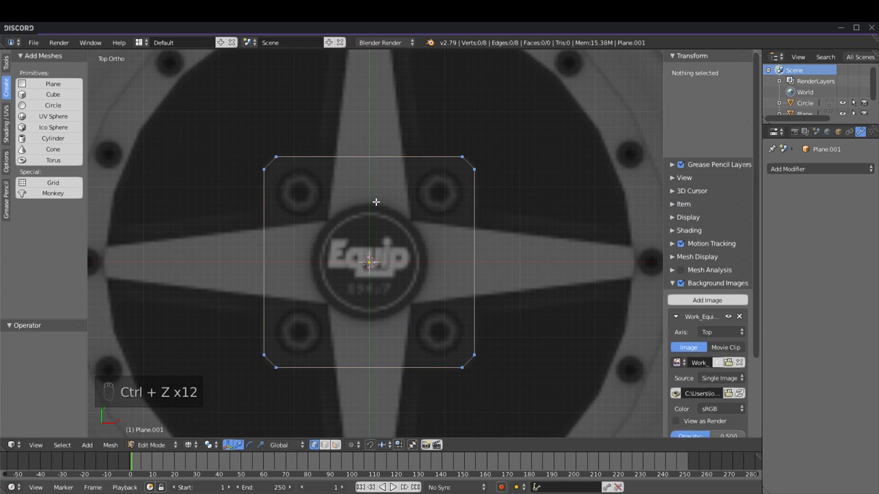
Step: Scale the four vertices of the loop's two vertical side edges along Y by about 0.56
right_click(274, 332, "shift")
right_click(453, 348, "shift")
right_click(470, 169, "shift")
key("s")
key("y")
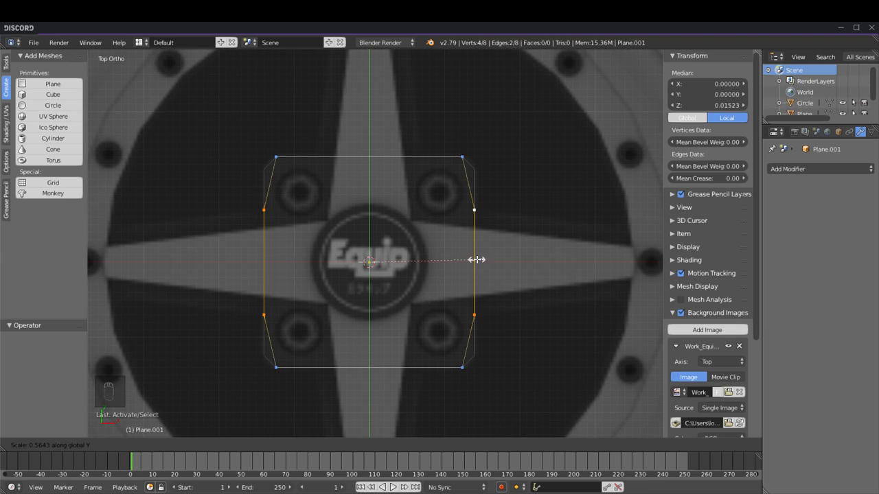
left_click(477, 261)
Step: Scale the four vertices of the loop's upper and lower horizontal edges along X by about 0.567
key("a")
right_click(459, 156)
right_click(276, 157, "shift")
right_click(276, 367, "shift")
right_click(462, 367, "shift")
key("s")
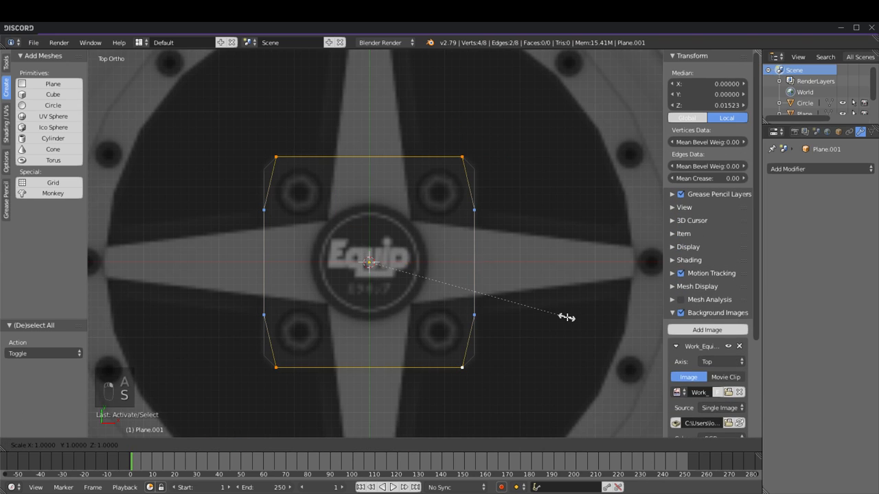
key("x")
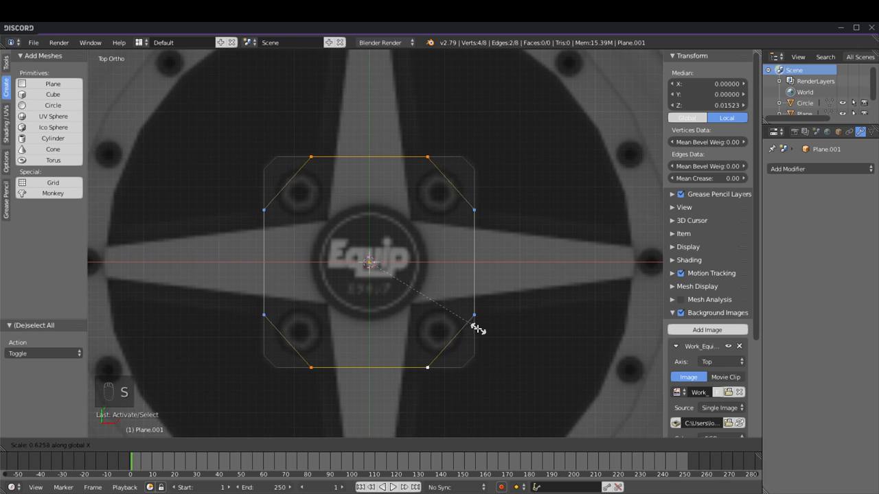
left_click(462, 331)
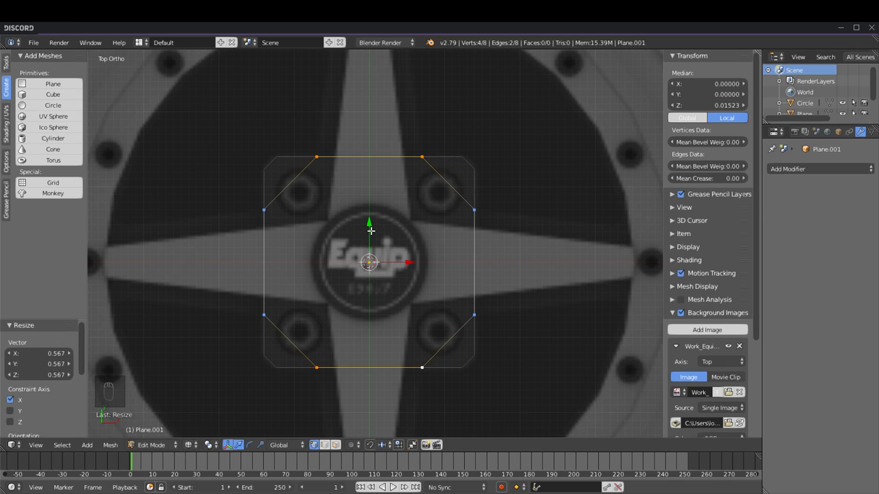
key("z")
key("z")
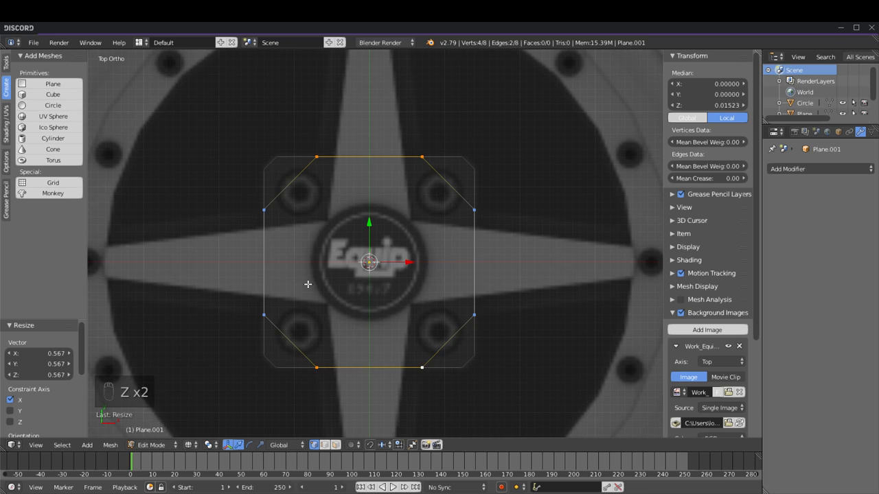
Step: Delete the four diagonal corner edges of the loop, leaving only its horizontal and vertical edges
left_click(326, 445)
right_click(291, 334)
right_click(446, 337, "shift")
right_click(447, 183, "shift")
right_click(288, 186, "shift")
key("Delete")
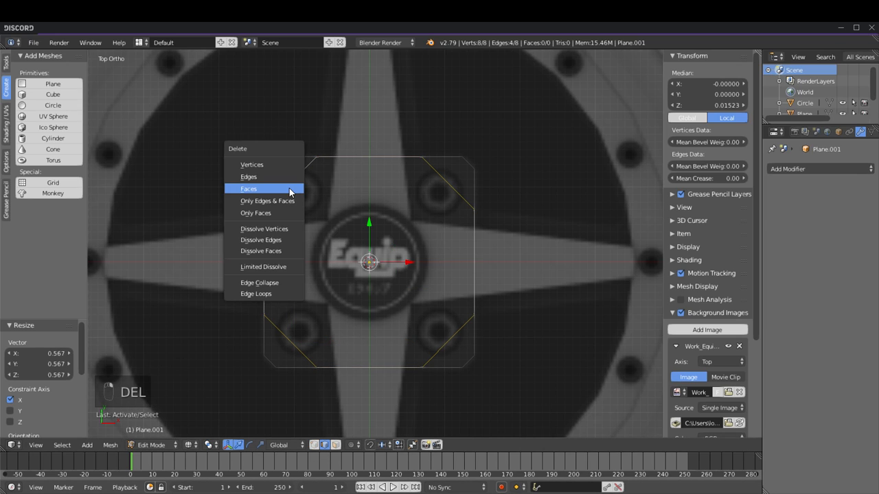
left_click(290, 190)
right_click(286, 346)
right_click(297, 189, "shift")
right_click(430, 184, "shift")
right_click(453, 342, "shift")
key("Delete")
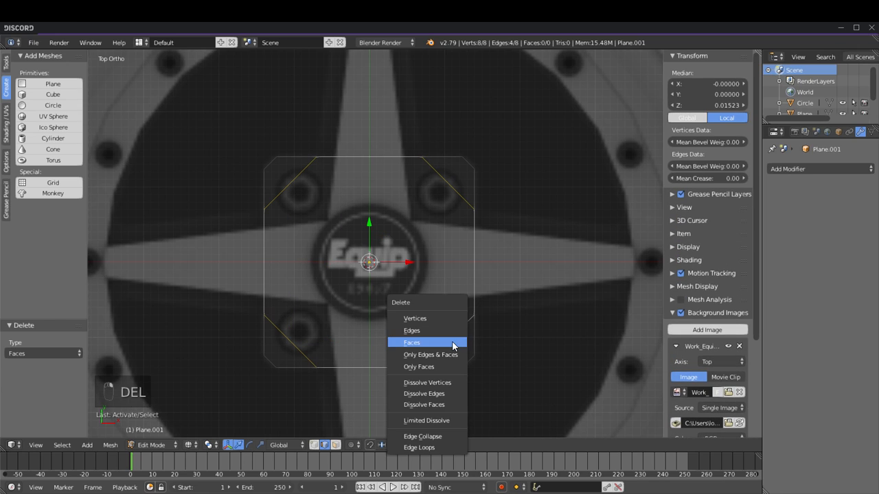
left_click(425, 331)
Step: Delete the four vertices on the negative X half of the loop
left_click(314, 446)
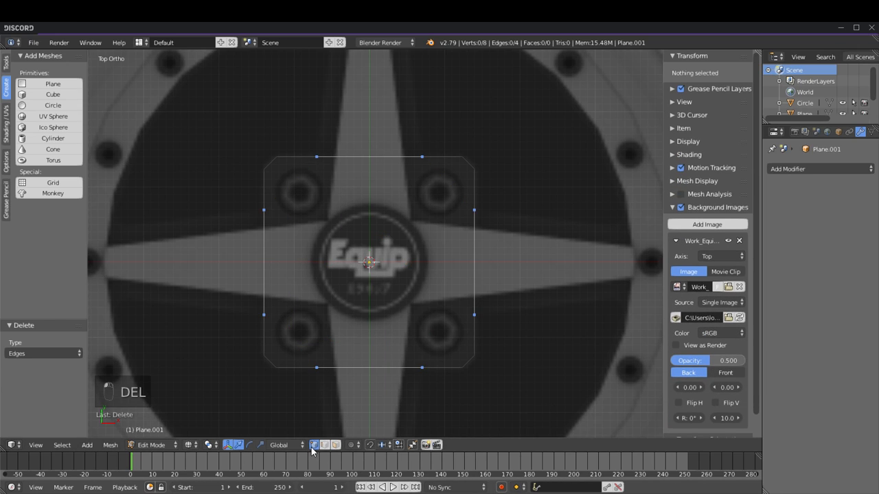
right_click(252, 277)
key("a")
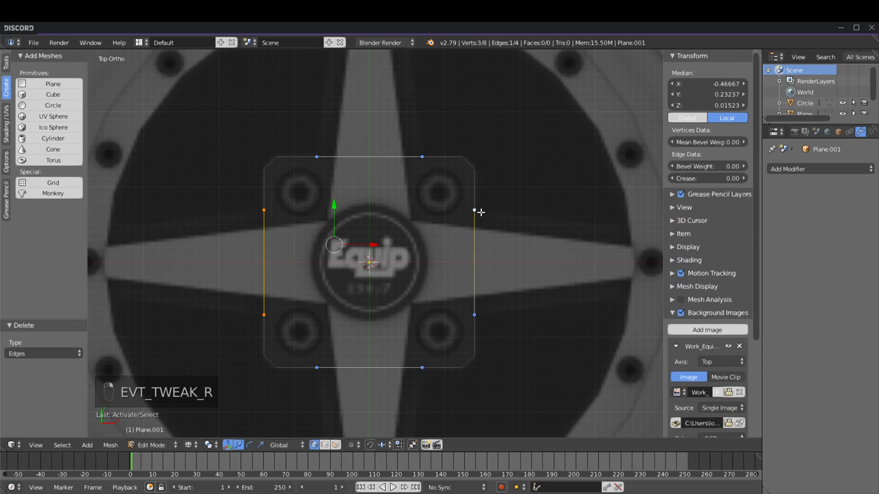
key("a")
scroll(423, 244, "down", 1)
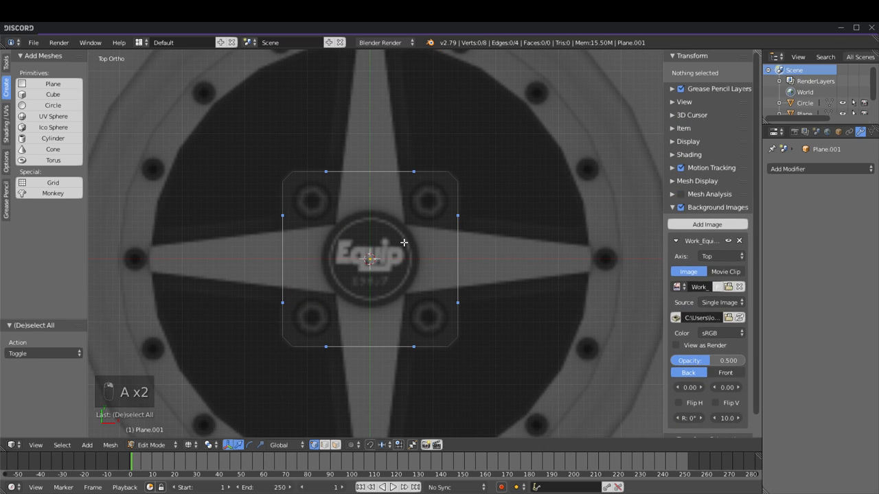
right_click(329, 182)
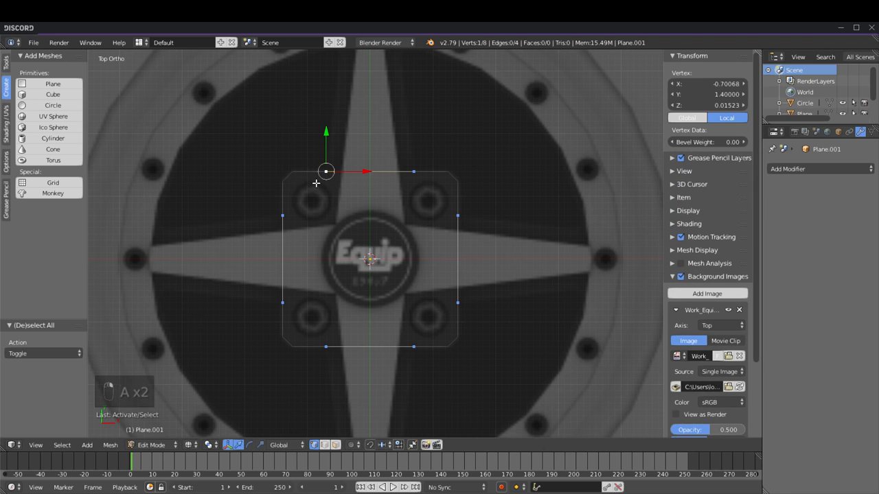
key("c")
left_click_drag(315, 185, 305, 346)
right_click(306, 350)
key("Delete")
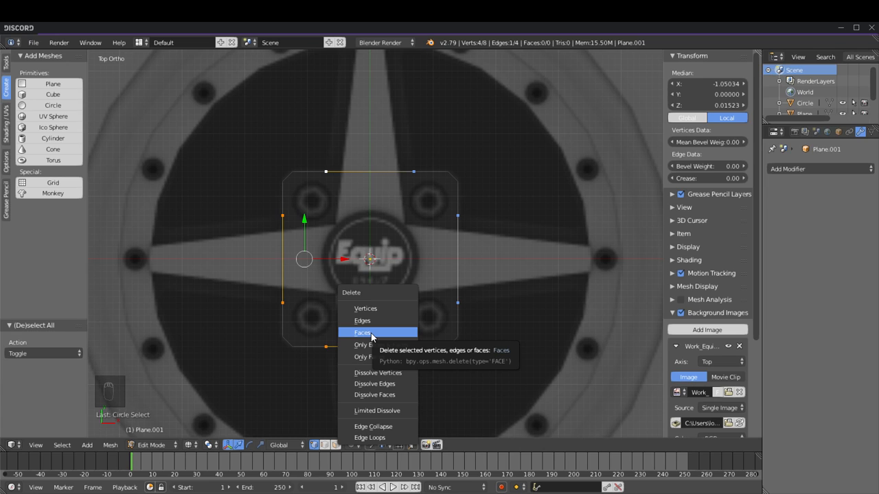
left_click(364, 308)
Step: Extrude the loose upper and lower vertices 0.7 along negative X to the hub's centre line
right_click(413, 171)
right_click(419, 347, "shift")
scroll(486, 233, "up", 2)
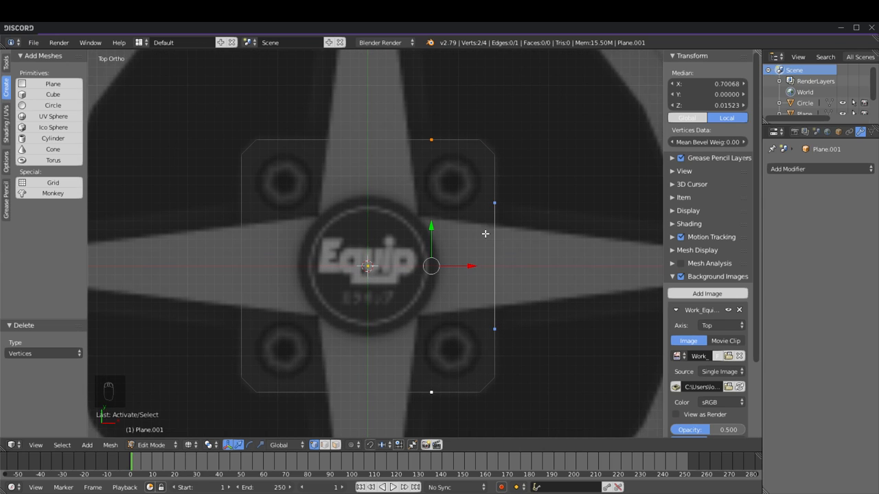
key("e")
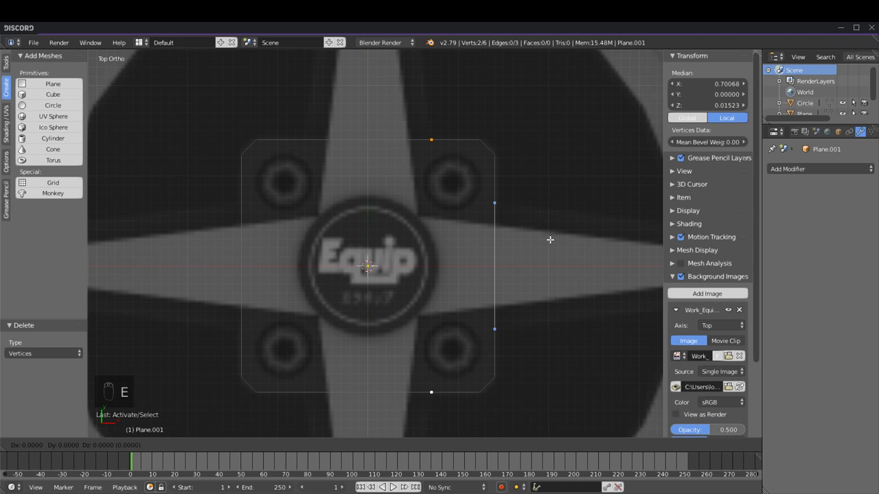
key("x")
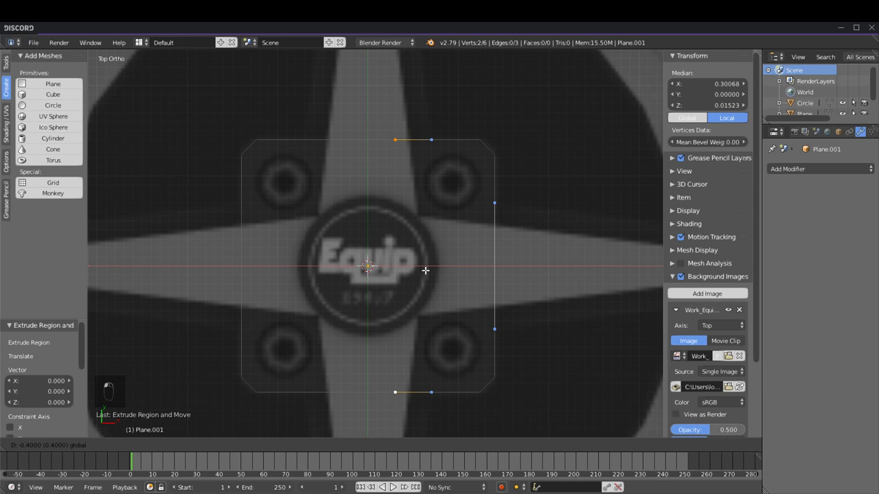
left_click(402, 273)
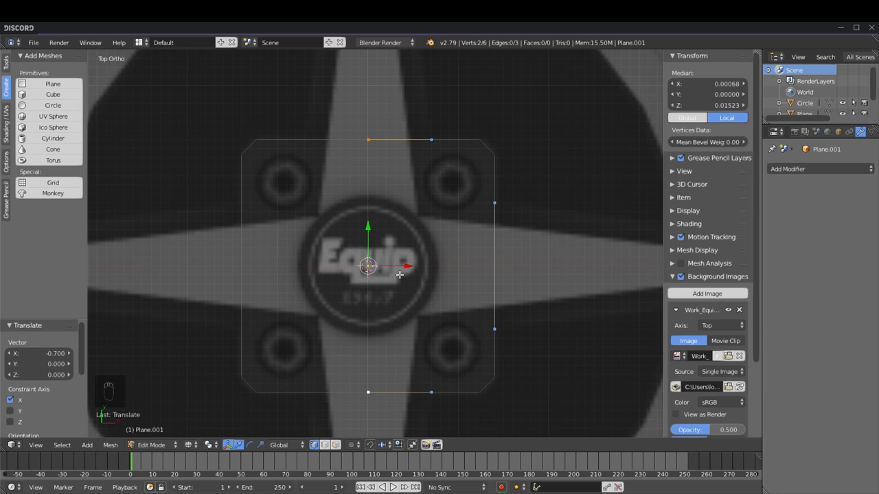
scroll(427, 263, "down", 1)
key("a")
Step: Extrude the vertical edge on the hub plate's positive X side about 1.867 along X toward the rim
right_click(423, 157)
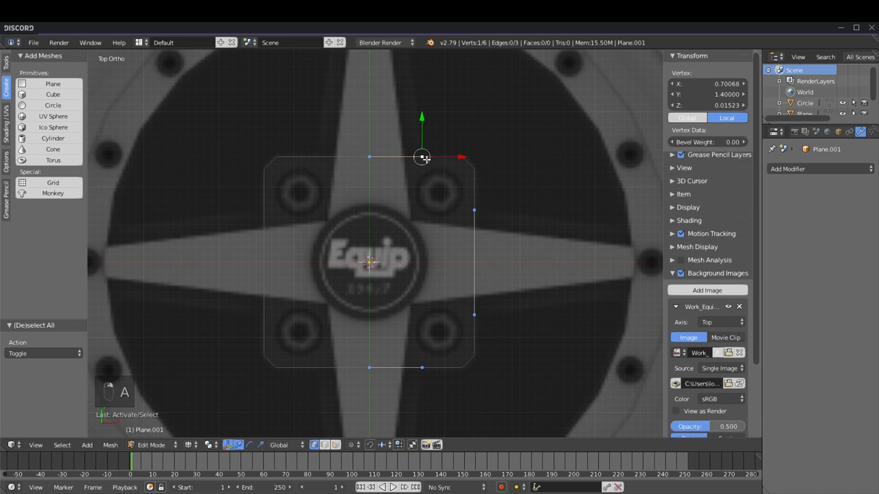
scroll(475, 210, "down", 1)
middle_click_drag(457, 192, 463, 275, "shift")
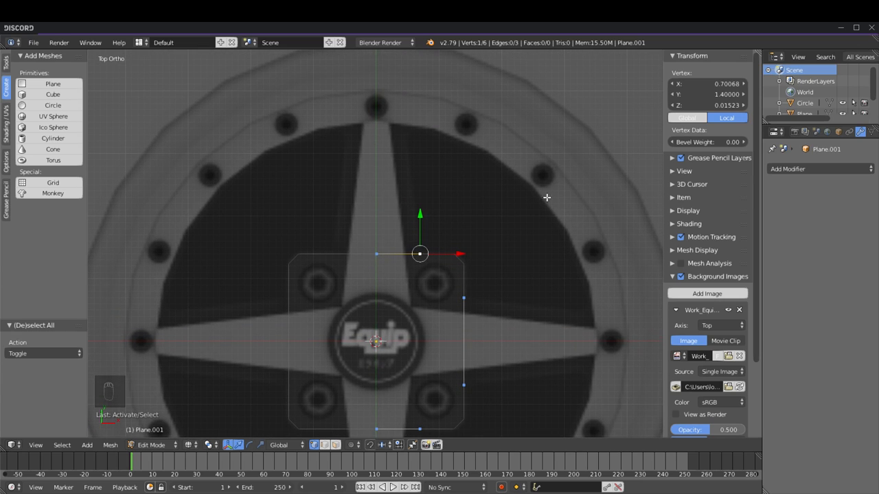
middle_click_drag(472, 401, 471, 255, "shift")
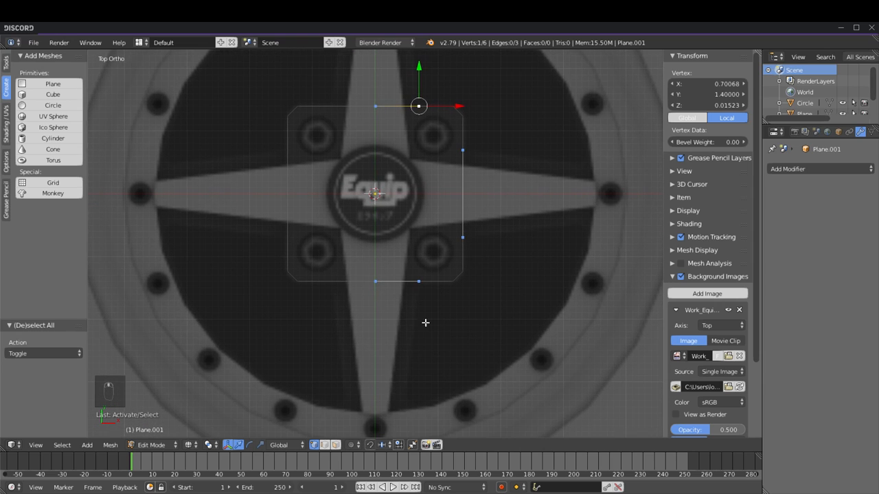
middle_click_drag(479, 213, 474, 236, "shift")
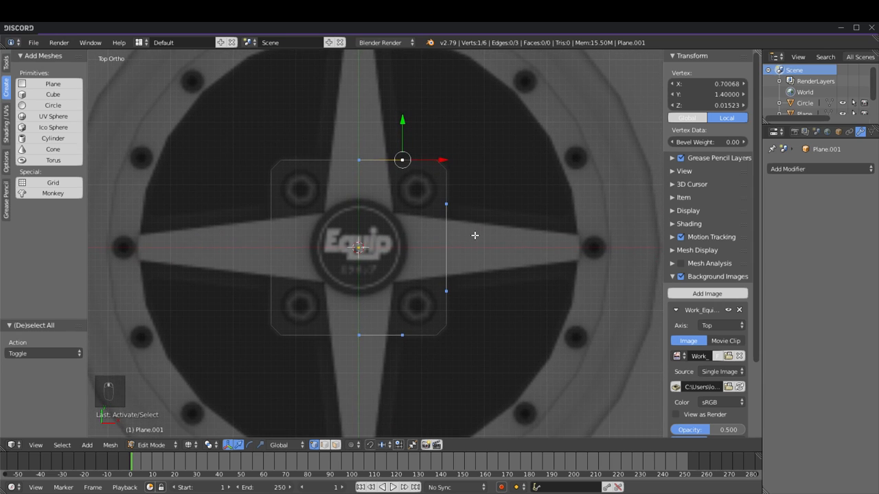
right_click(447, 204)
right_click(463, 291, "shift")
middle_click_drag(534, 261, 398, 275, "shift")
scroll(403, 274, "up", 2)
key("e")
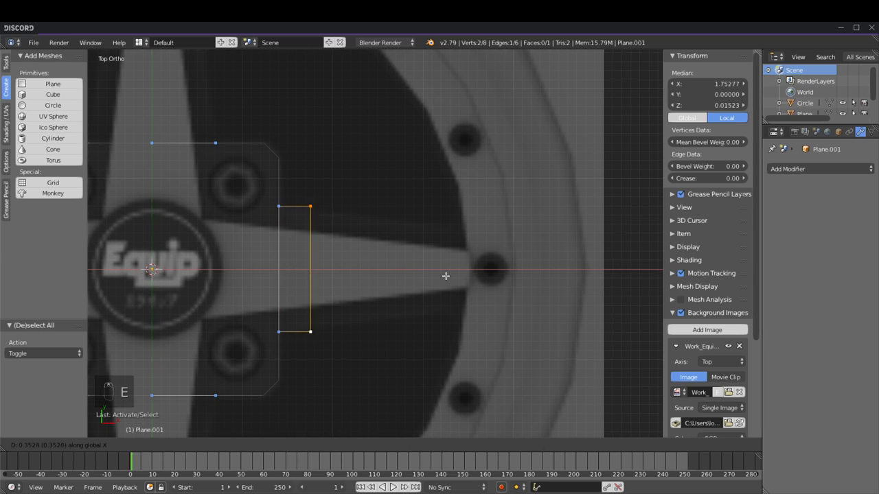
left_click(571, 268)
Step: Scale the spoke's outer end edge along Y by about 0.71 to taper the spoke
key("s")
key("y")
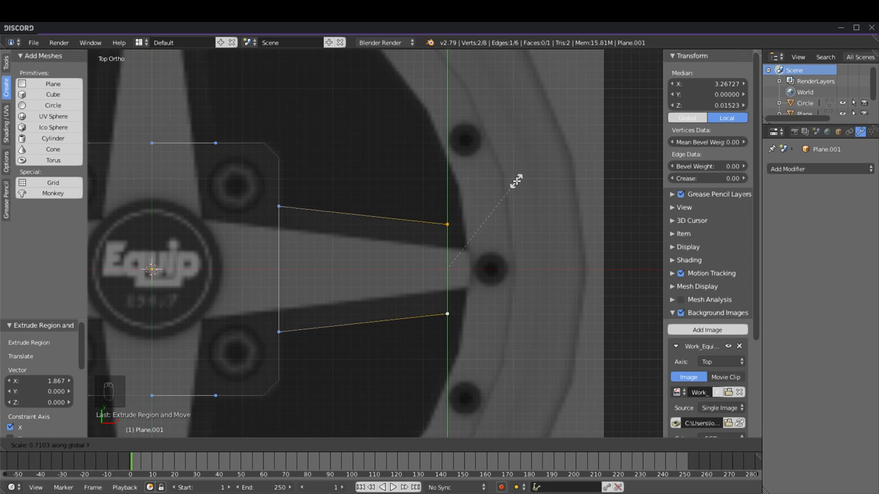
left_click(516, 182)
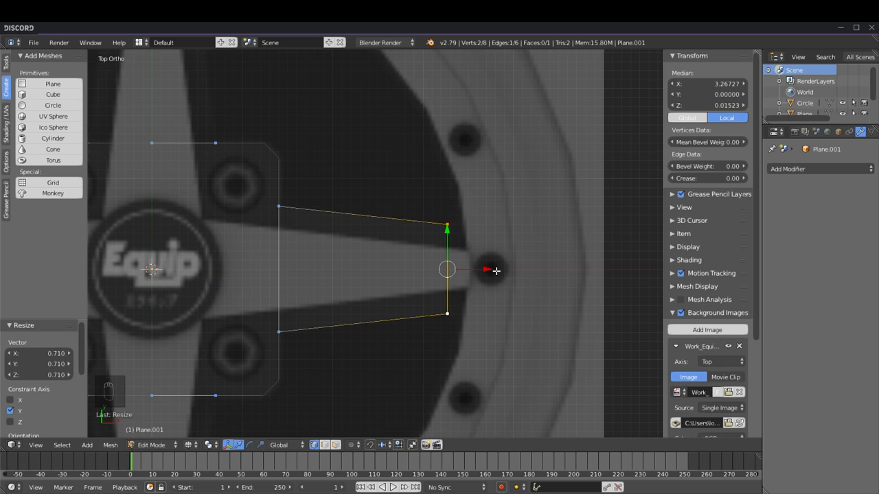
Step: Extrude the spoke's outer end edge about 0.152 along X to meet the rim opening
key("s")
key("x")
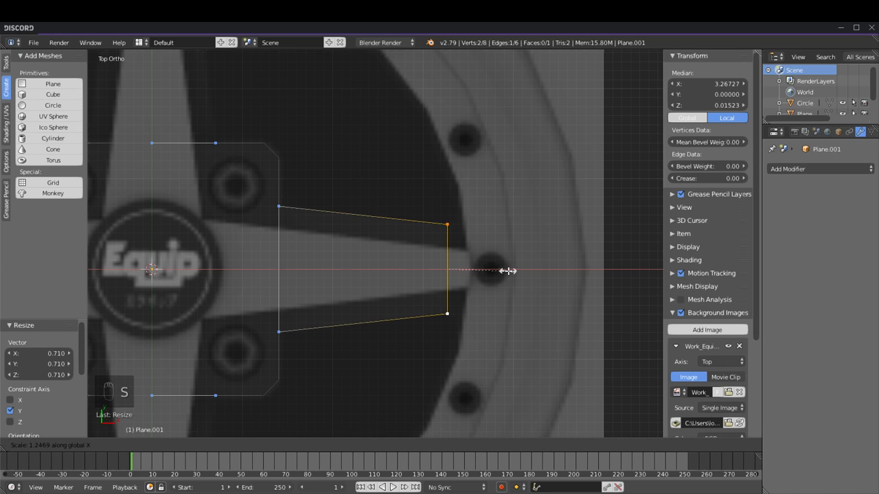
key("g")
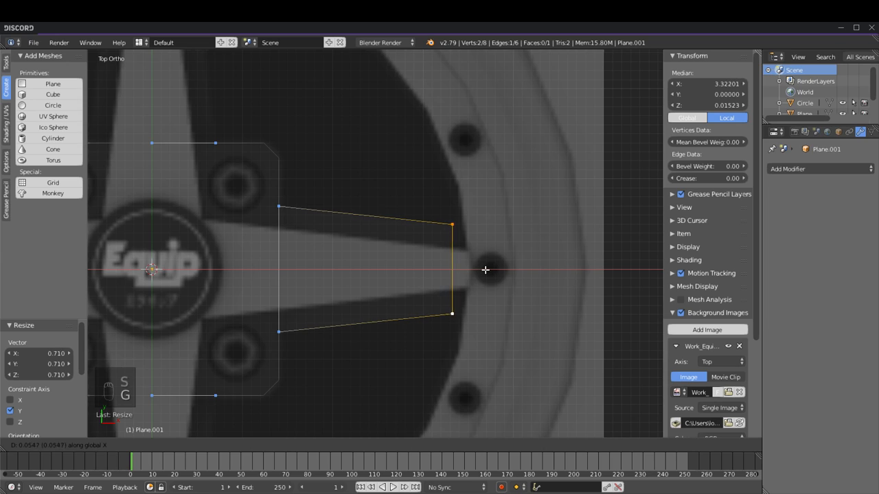
left_click(484, 270)
key("e")
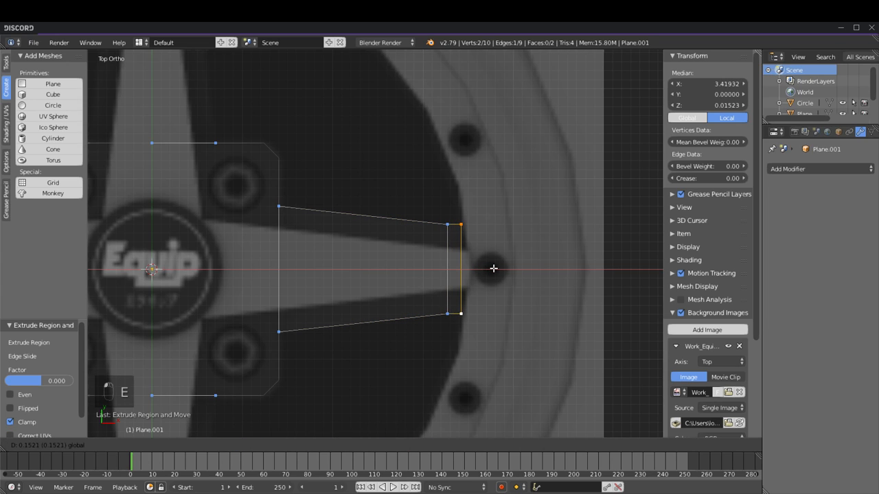
left_click(490, 268)
Step: Try moving the inner cross edge near the spoke tip along X, and undo the move
right_click(453, 232)
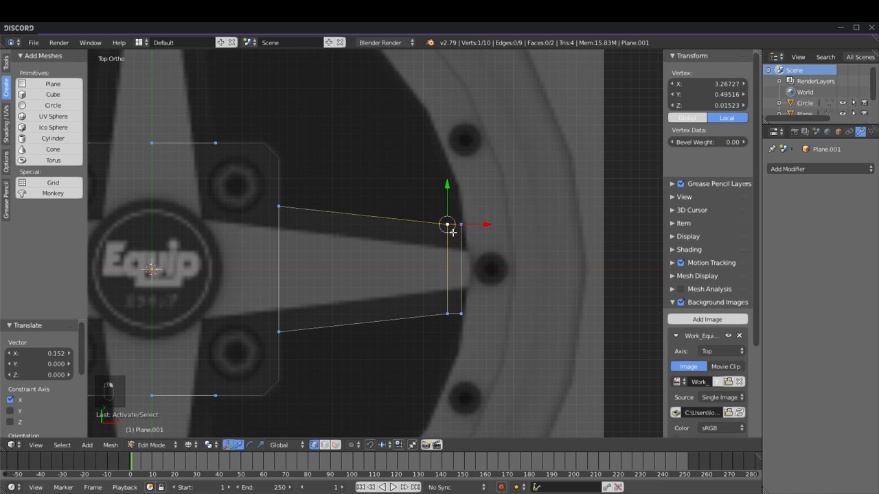
right_click(447, 303, "shift")
key("g")
key("x")
left_click(485, 272)
key("ctrl+z")
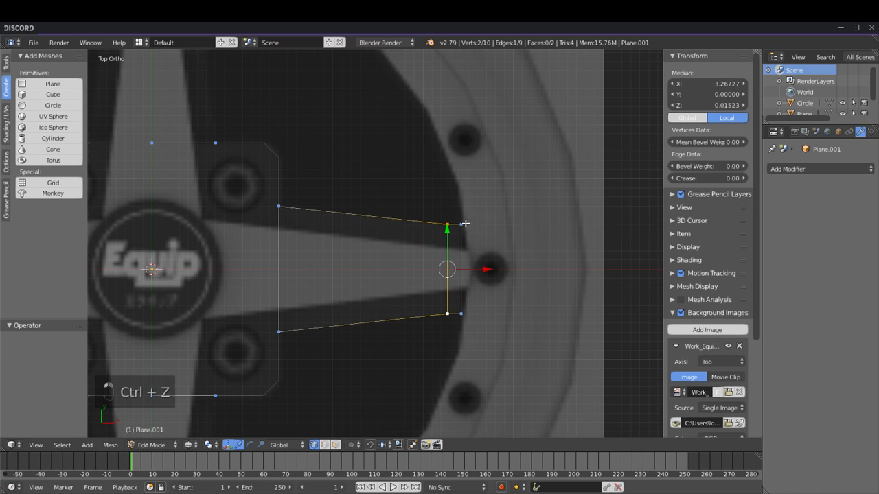
Step: Move the spoke's outermost edge back about 0.073 along X and widen it slightly along Y
key("shift+a")
left_click_drag(496, 270, 489, 269)
key("s")
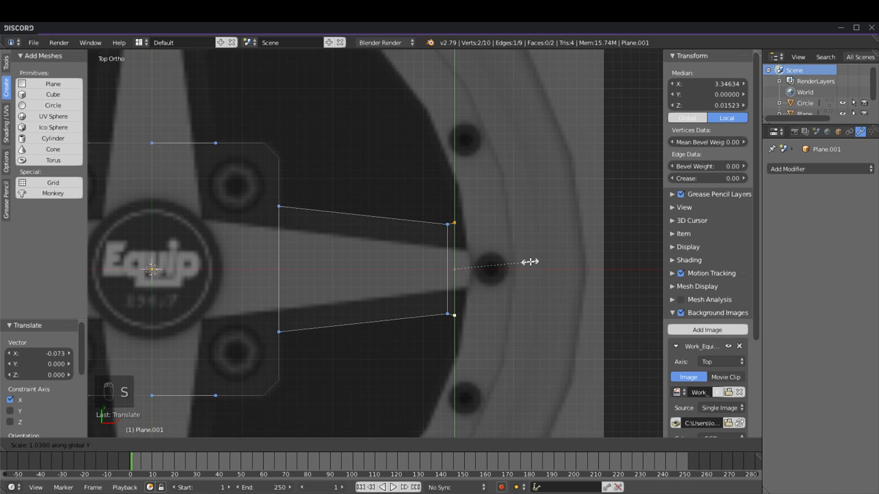
left_click(531, 262)
Step: Extrude the spoke's outermost edge about 0.061 along X and scale the new edge along Y by about 1.329
key("e")
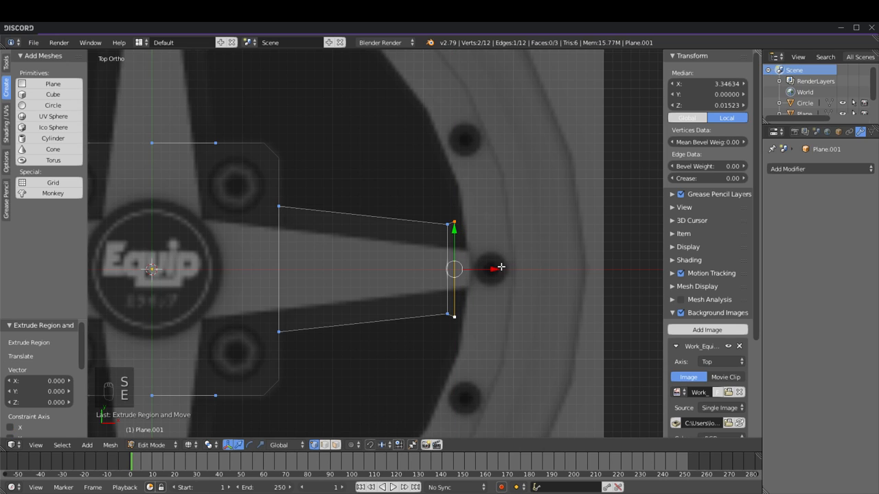
left_click(531, 268)
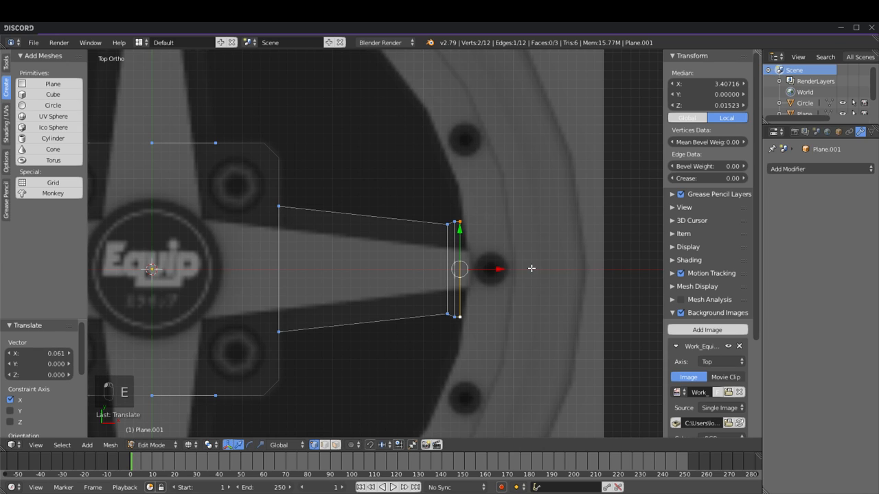
key("s")
key("y")
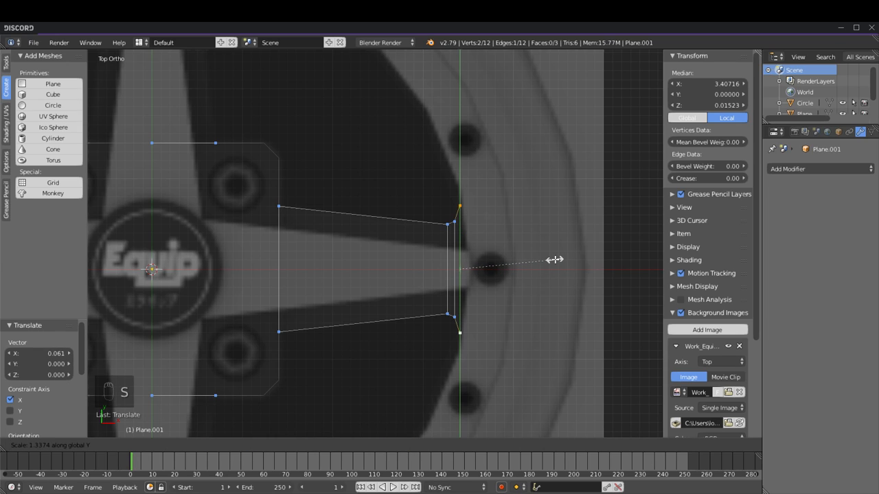
left_click(554, 260)
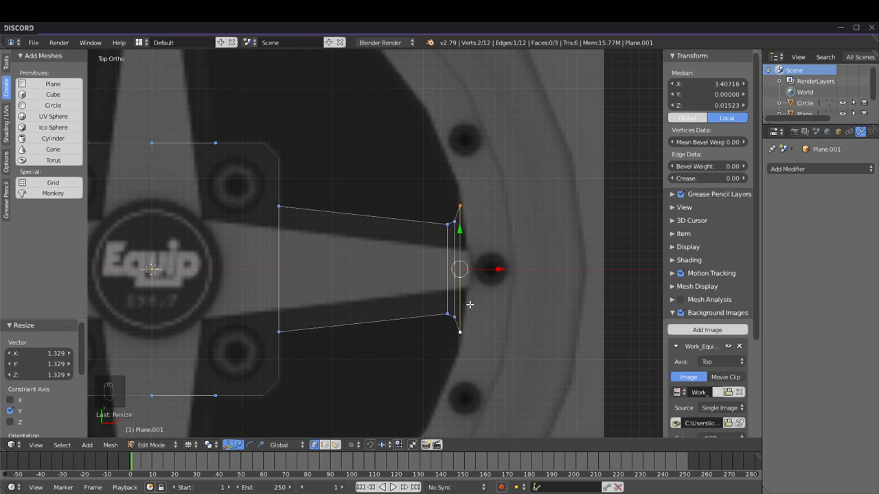
Step: Shift the two inner cross edges near the spoke tip slightly toward the hub along X
scroll(470, 304, "up", 3)
key("z")
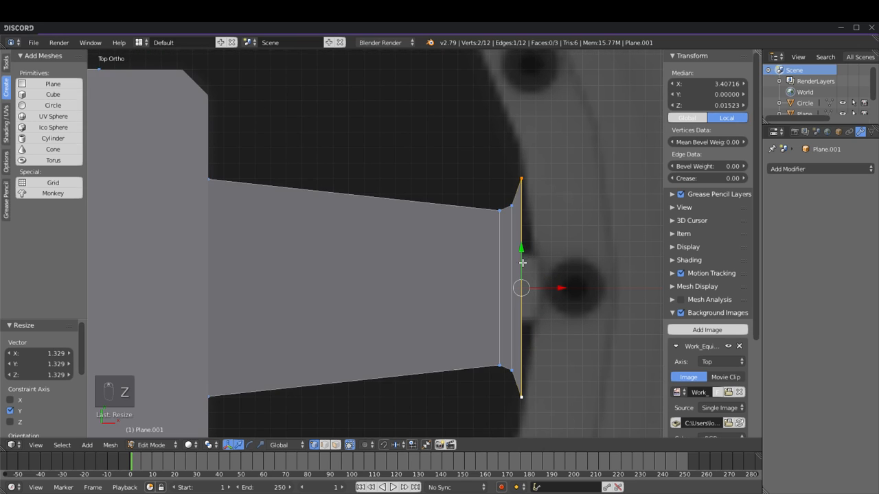
scroll(522, 261, "down", 5)
scroll(515, 275, "up", 5)
key("z")
key("a")
right_click(462, 220)
right_click(461, 329, "shift")
left_click_drag(498, 278, 497, 278)
right_click(472, 329)
right_click(471, 218, "shift")
key("a")
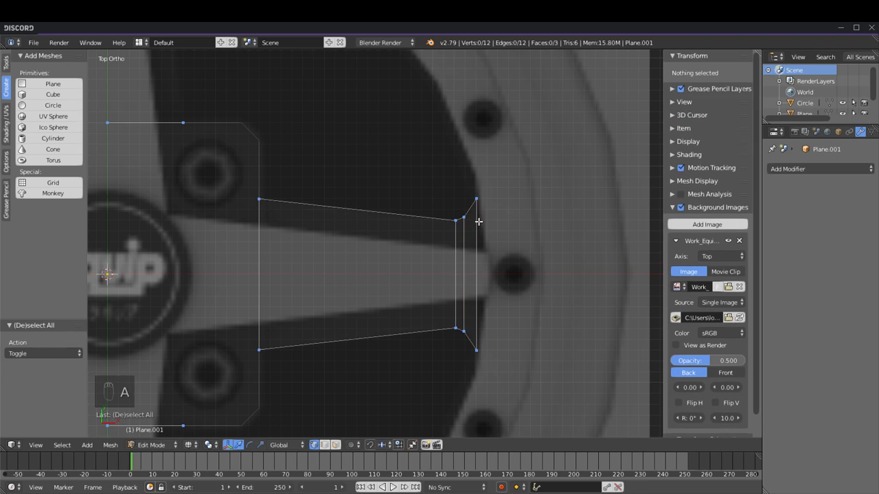
Step: Add a loop cut between the right spoke's two outermost cross edges and scale it by 0.960
key("ctrl+r")
left_click(473, 208)
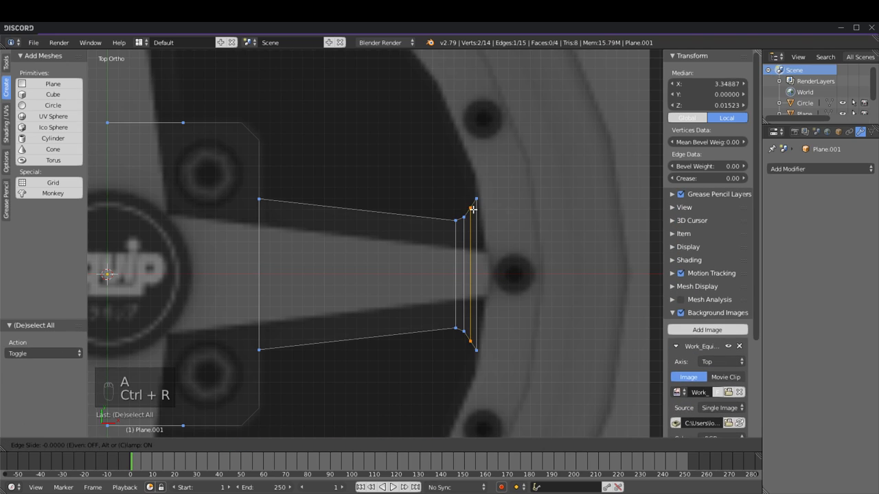
left_click(474, 207)
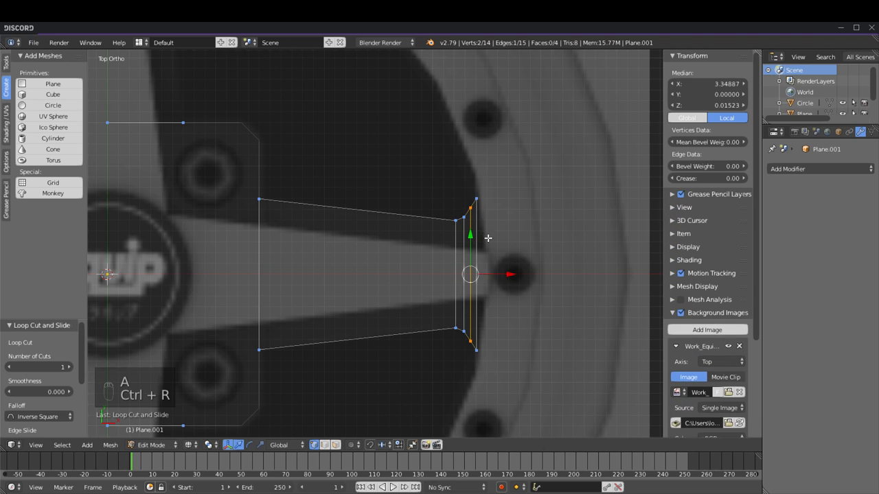
key("s")
left_click(525, 254)
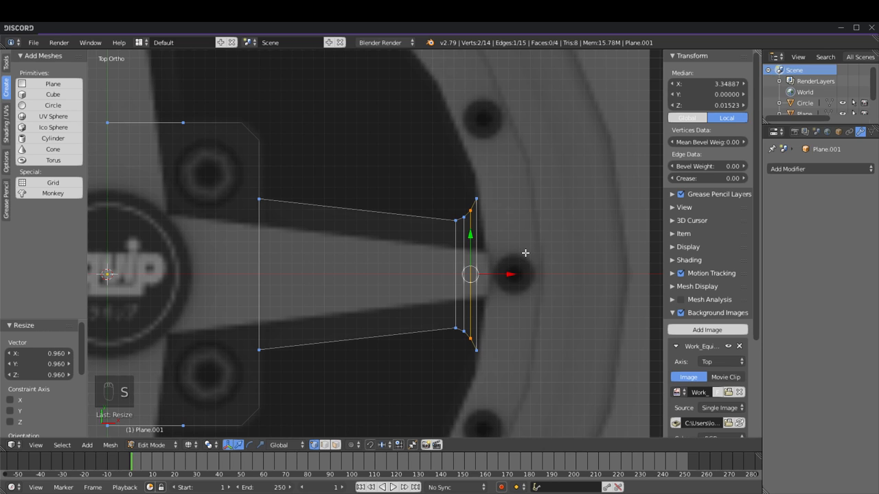
scroll(514, 256, "down", 3)
key("a")
mouse_move(389, 291)
middle_mouse_down("shift")
mouse_move(417, 293)
mouse_move(407, 214)
middle_mouse_up("shift")
key("z")
key("z")
key("z")
key("KP_7")
key("z")
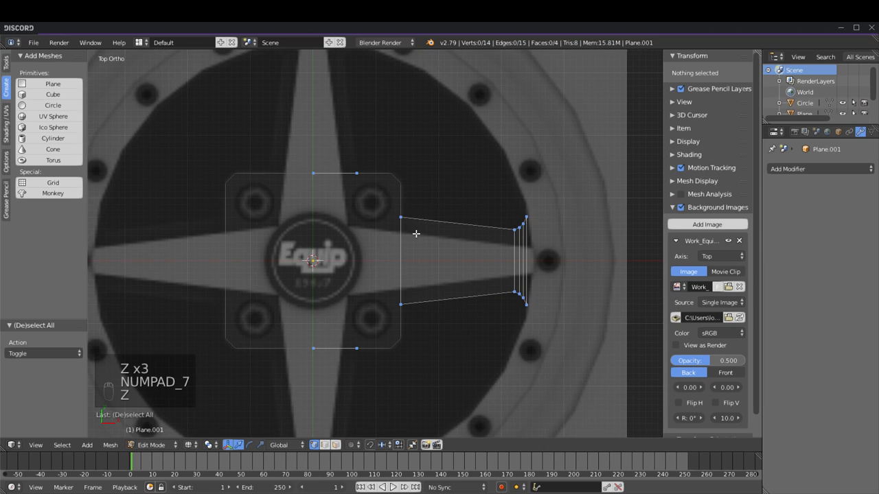
Step: Extrude the short edge on the hub plate's upper side about 1.874 along Y to start the upper half-spoke
middle_click_drag(414, 195, 463, 226, "shift")
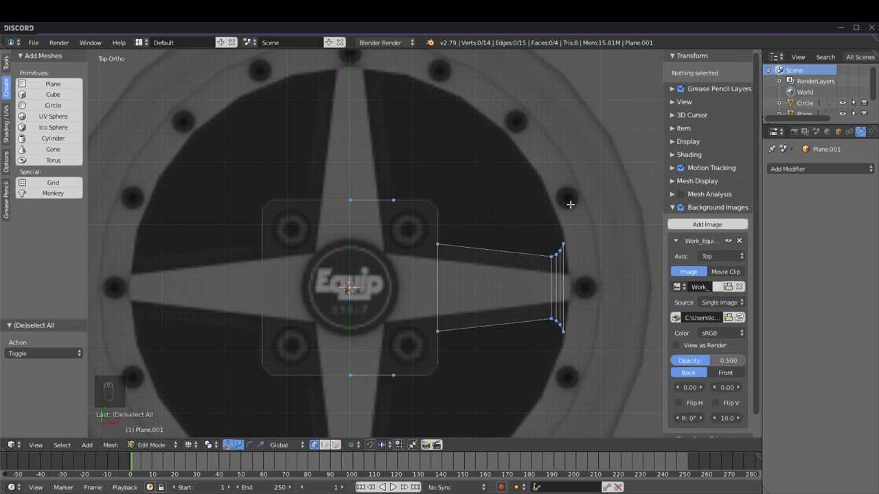
key("c")
right_click(558, 224)
right_click(390, 195)
right_click(360, 191, "shift")
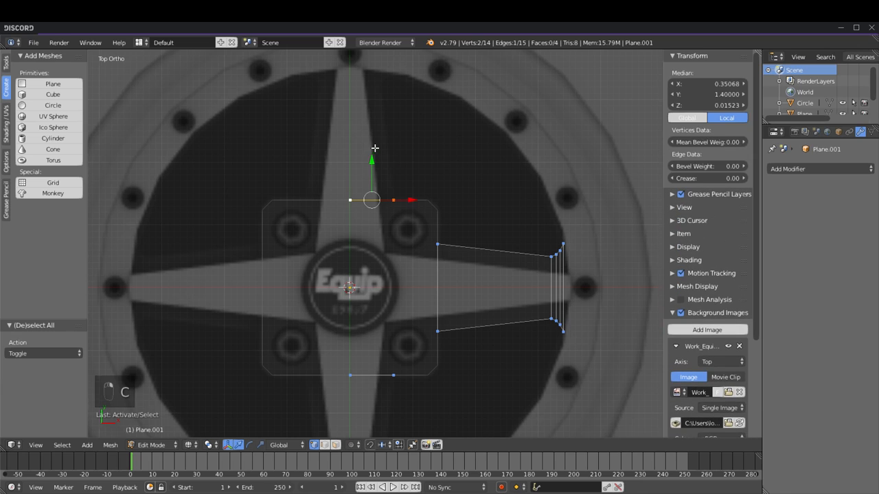
middle_click_drag(375, 147, 377, 256, "shift")
key("e")
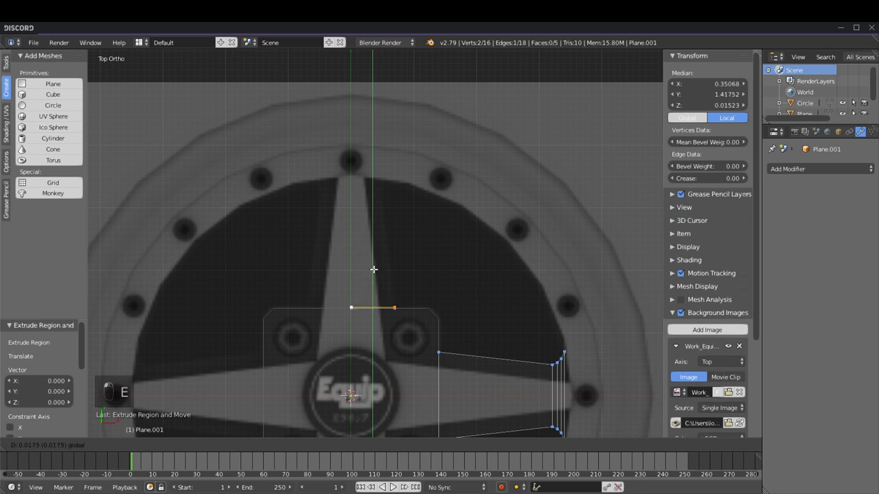
left_click(382, 156)
Step: Taper the upper half-spoke by moving its outer tip vertex about 0.19 toward the centre line along X
scroll(419, 173, "up", 4)
middle_click_drag(460, 182, 467, 269, "shift")
right_click(440, 219)
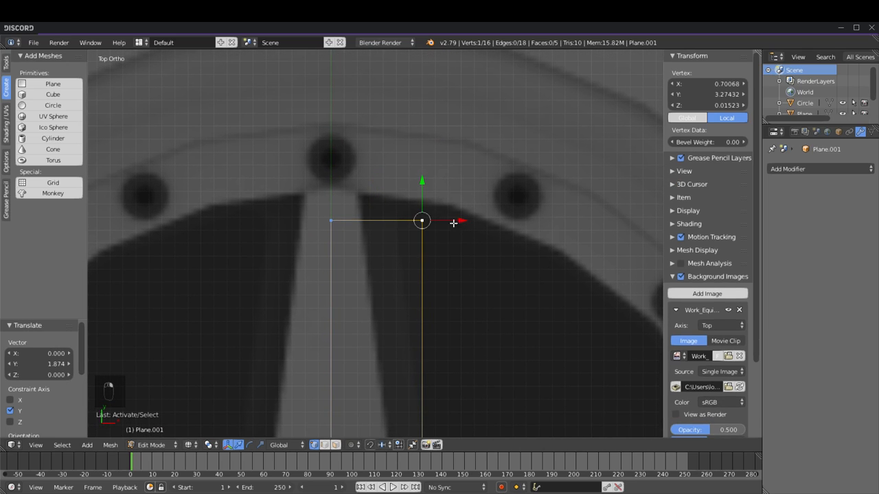
key("g")
key("x")
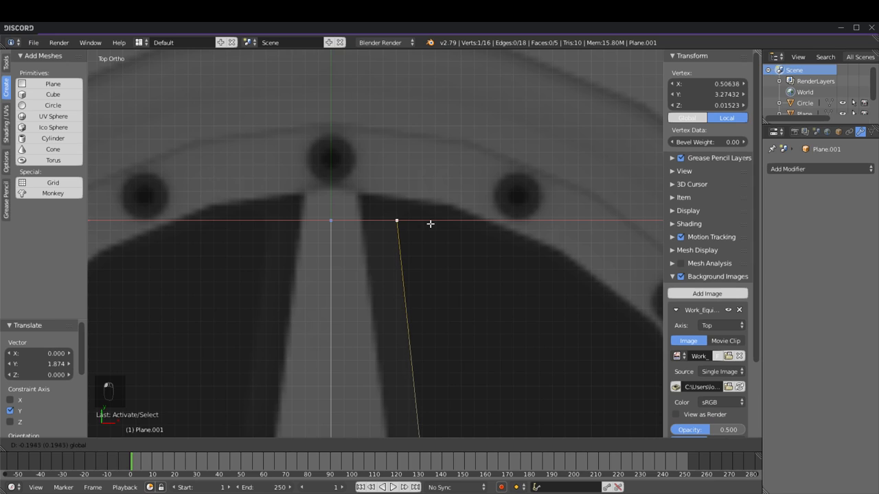
left_click(432, 224)
Step: Extrude the upper spoke's tip edge 0.063 along Y and move its outer vertex 0.051 outward along X
right_click(331, 219, "shift")
key("e")
right_click(383, 168)
left_click_drag(365, 190, 365, 181)
right_click(403, 213)
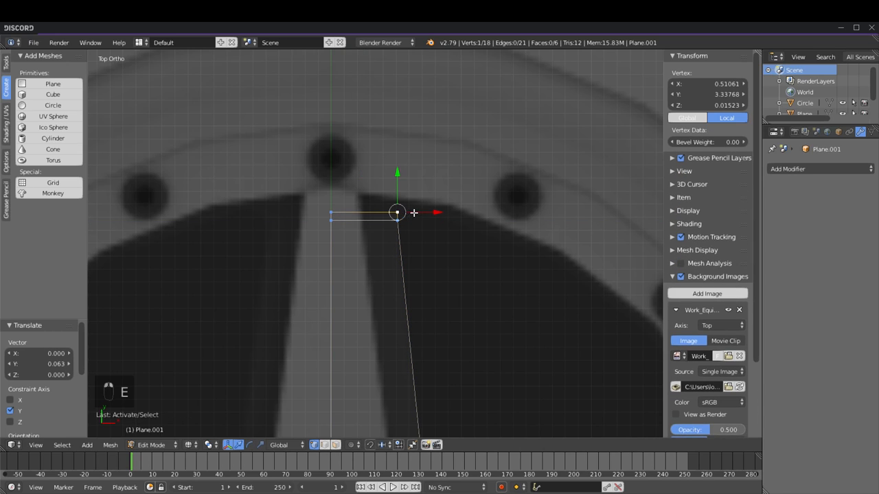
key("g")
key("x")
left_click(419, 210)
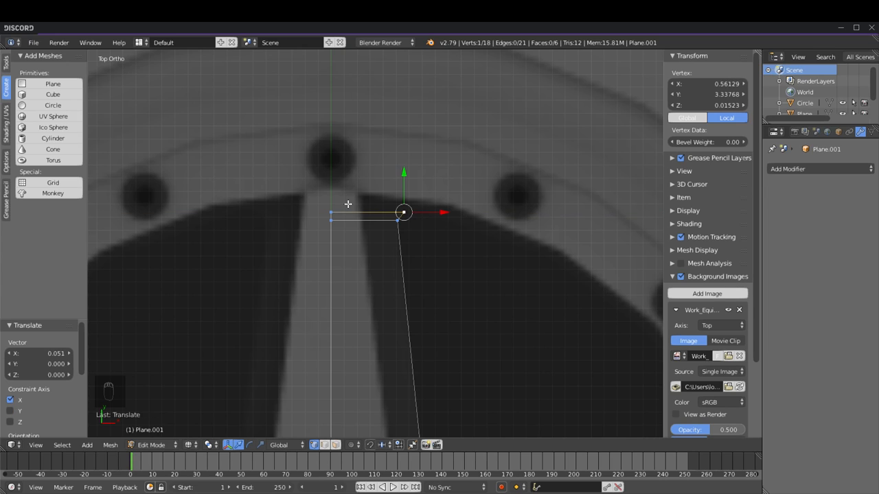
Step: Extrude the upper spoke's new tip edge about 0.042 along Y and move its outer vertex 0.097 outward along X
right_click(334, 212, "shift")
key("e")
right_click(365, 172)
left_click_drag(364, 172, 368, 174)
right_click(409, 205)
left_click_drag(422, 206, 430, 206)
Step: Extrude a further tip edge on the upper spoke, extend its outer vertex along X and align the edge to the rim along Y
right_click(331, 207, "shift")
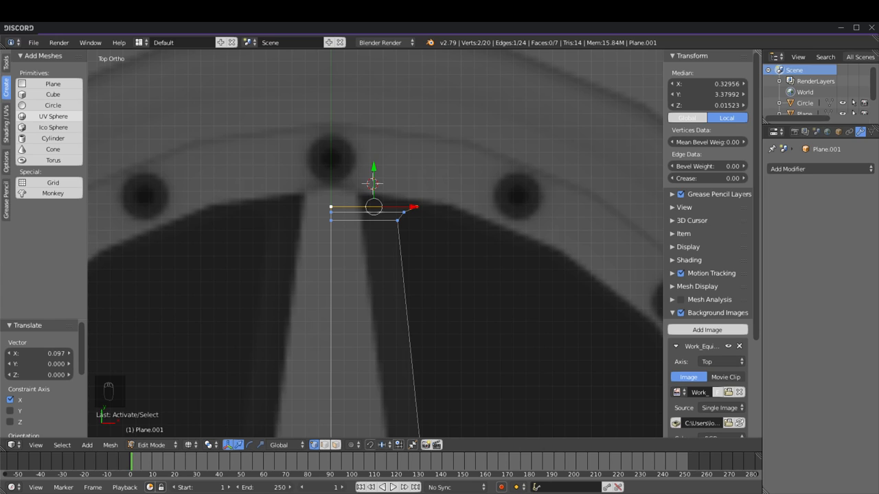
left_click(374, 180)
left_click_drag(375, 178, 377, 174)
key("ctrl+z")
key("e")
left_click(376, 172)
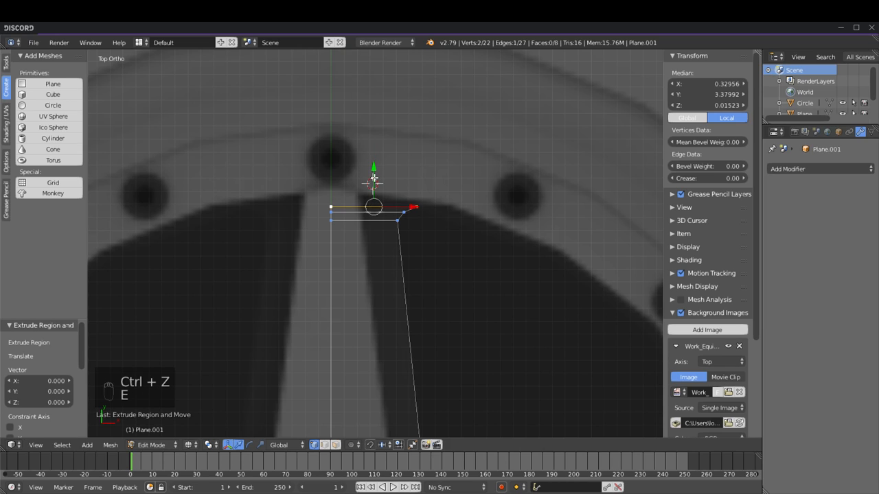
right_click(416, 200)
left_click_drag(433, 201, 447, 200)
right_click(335, 193, "shift")
key("g")
key("y")
left_click_drag(381, 171, 381, 171)
Step: Nudge the middle vertices of the upper spoke's flare slightly inward along X to smooth its curve
right_click(418, 206)
left_click_drag(436, 206, 434, 206)
key("a")
right_click(416, 211)
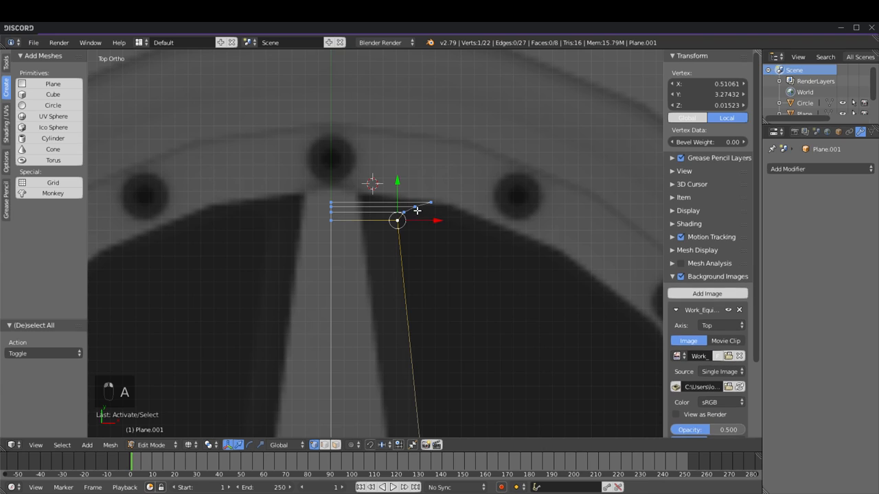
right_click(415, 208, "shift")
left_click_drag(434, 210, 431, 206)
key("a")
right_click(431, 205)
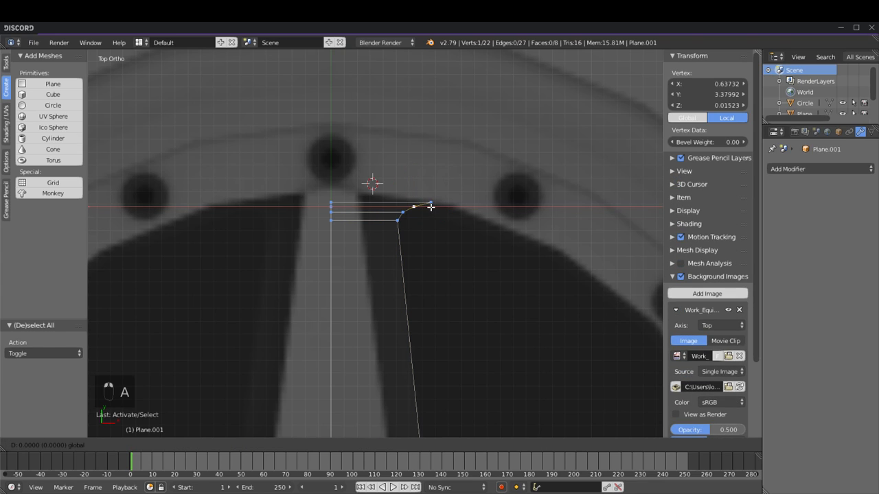
key("a")
Step: Recalculate the normals of the whole spoke mesh and inspect the shaded result
scroll(426, 213, "down", 6)
scroll(419, 241, "up", 2)
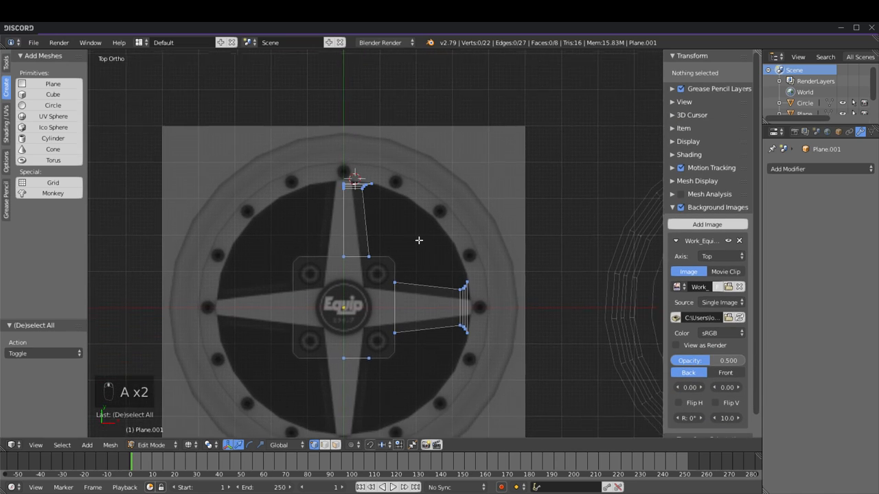
key("z")
key("a")
key("ctrl+n")
key("a")
key("z")
key("z")
key("z")
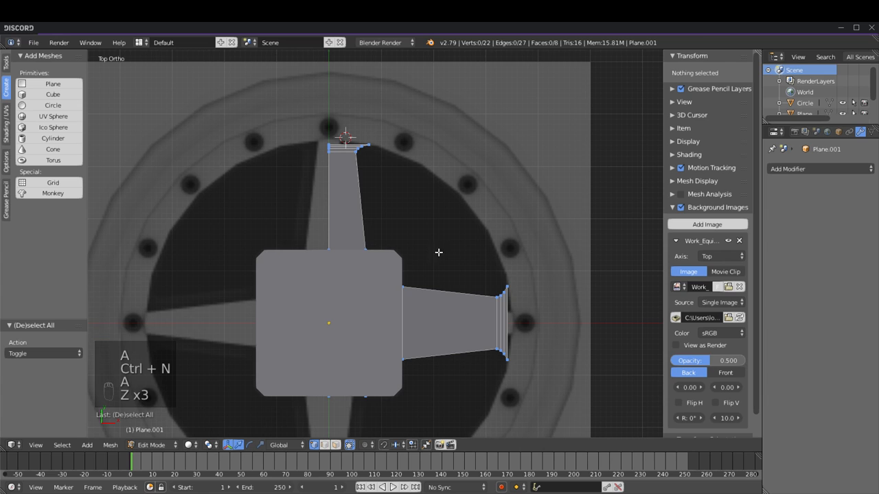
key("Tab")
middle_click_drag(463, 262, 546, 280)
key("KP_7")
key("Tab")
key("z")
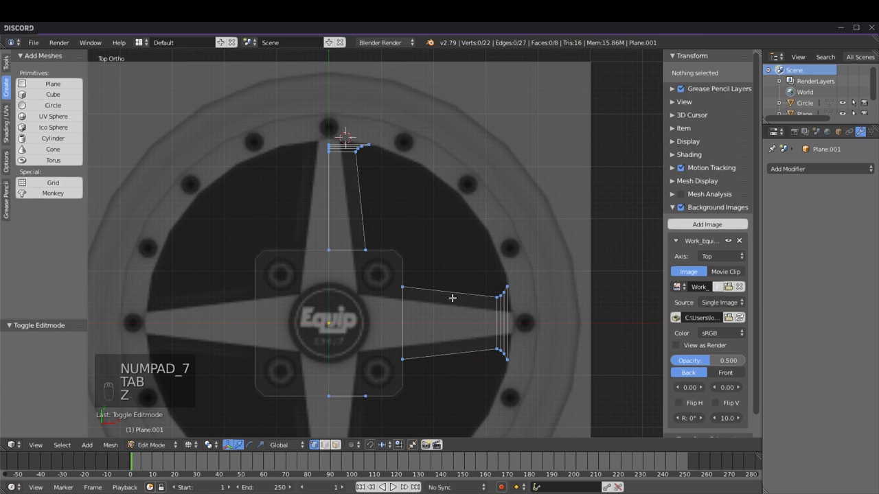
Step: Duplicate the three flare faces at the upper spoke's tip in place and separate the copy into its own object
middle_click_drag(429, 332, 390, 359, "shift")
middle_click_drag(387, 303, 409, 275, "shift")
middle_click_drag(384, 160, 393, 186, "shift")
scroll(393, 187, "up", 2)
scroll(397, 224, "down", 3)
middle_click_drag(469, 314, 429, 219, "shift")
middle_click_drag(363, 314, 383, 372, "shift")
key("c")
left_click(340, 143)
right_click(362, 140)
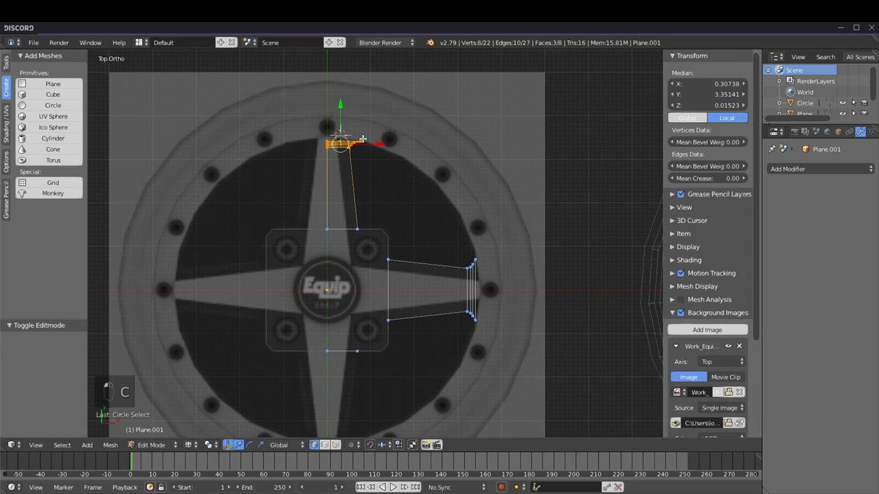
key("shift+d")
right_click(408, 225)
key("p")
left_click(408, 227)
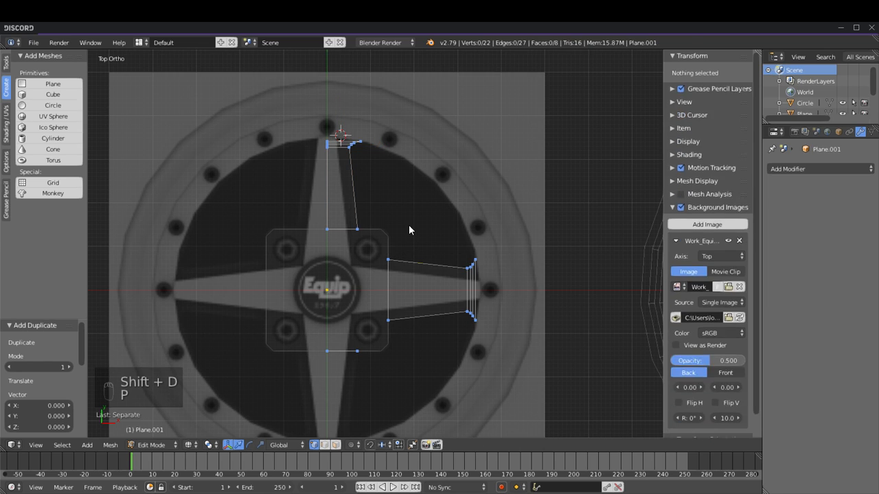
Step: Rotate the separated flare piece 180° about Z to the lower spoke's position
key("Tab")
key("z")
right_click(357, 145)
key("z")
key("Tab")
key("Tab")
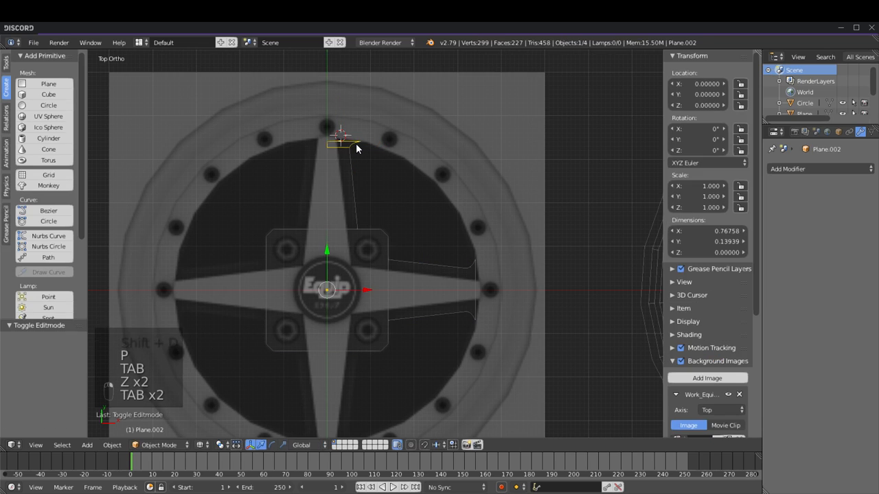
key("r")
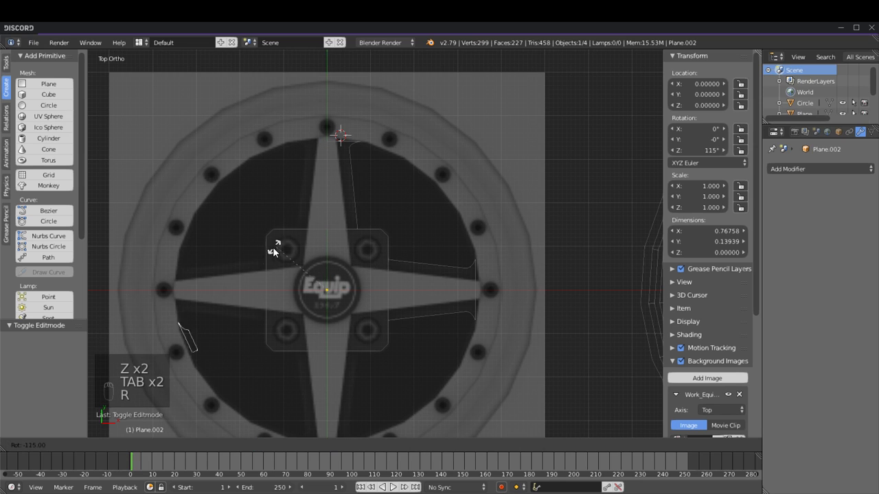
left_click(256, 323)
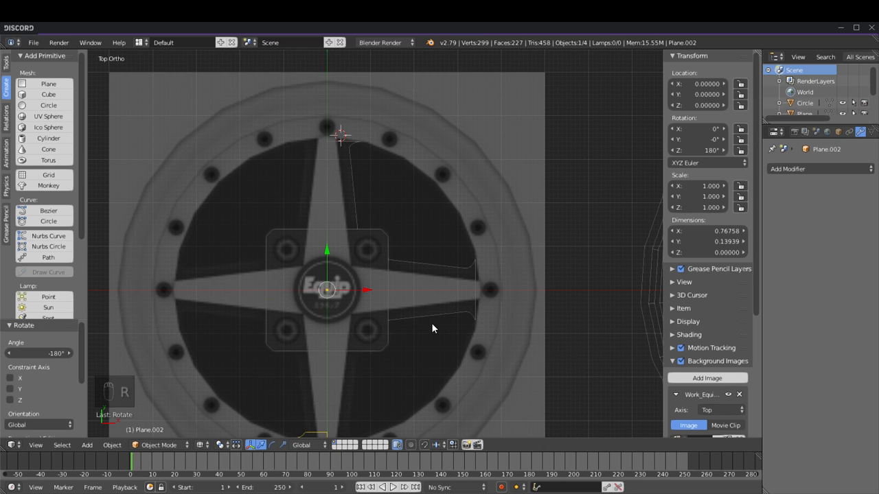
Step: Add a Mirror modifier on the X axis to the lower flare piece and apply it
middle_click_drag(431, 323, 440, 260, "shift")
left_click(831, 169)
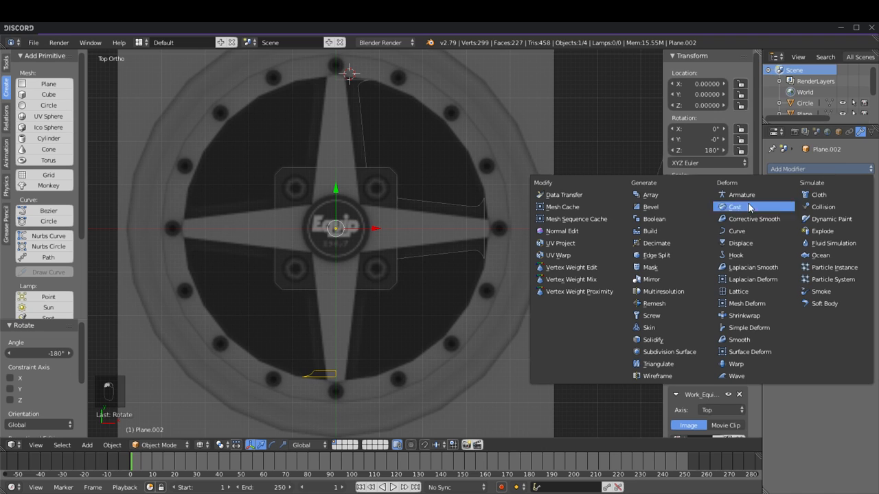
left_click(652, 278)
left_click(788, 203)
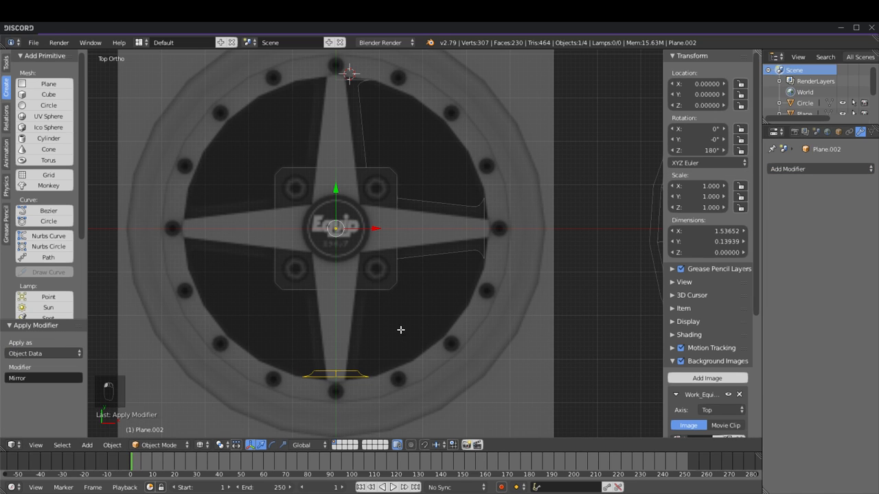
Step: Delete the faces of the lower flare's left half, keeping the half on the positive X side
key("Tab")
scroll(311, 368, "up", 6)
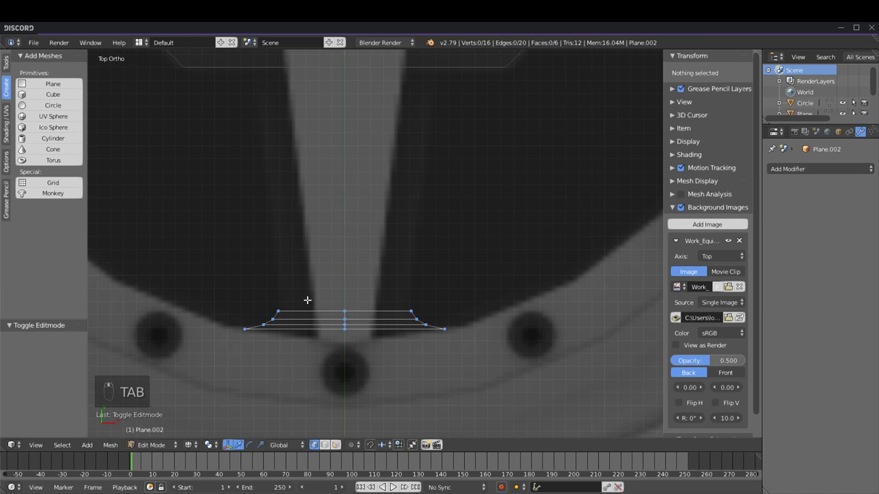
key("z")
key("c")
right_click(276, 294)
key("z")
key("c")
right_click(276, 294)
key("z")
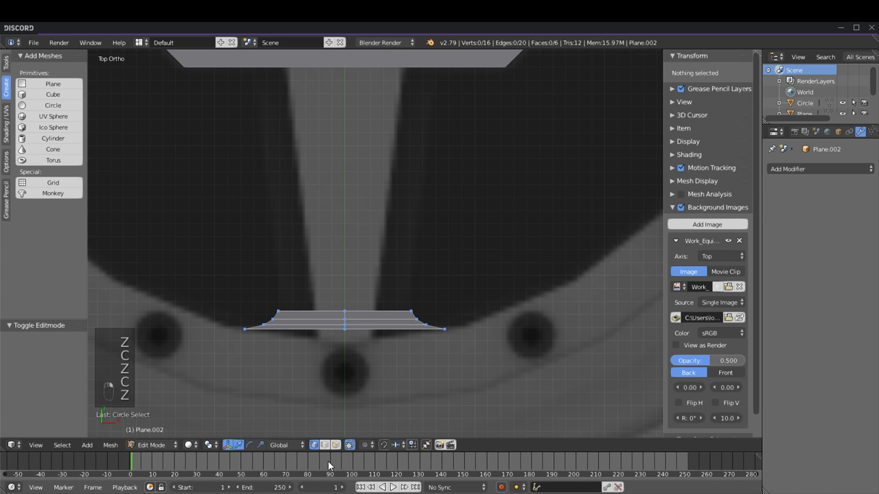
key("c")
left_click(292, 324)
right_click(292, 324)
key("Delete")
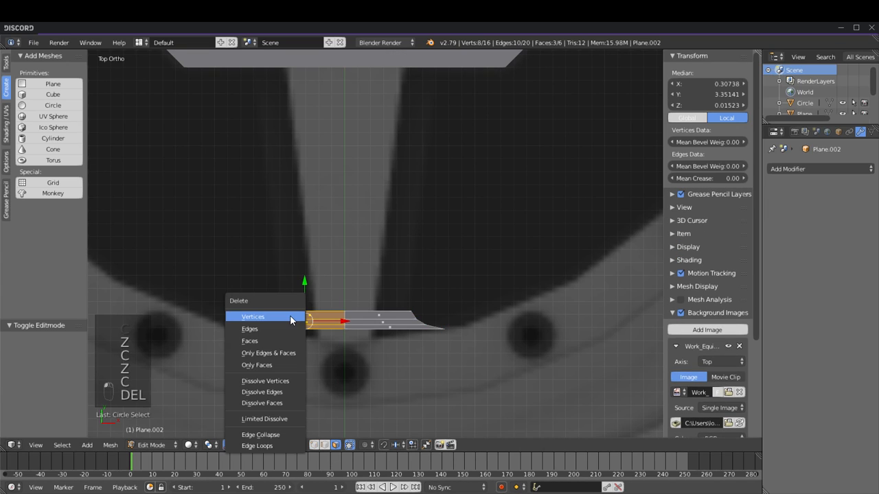
left_click(253, 329)
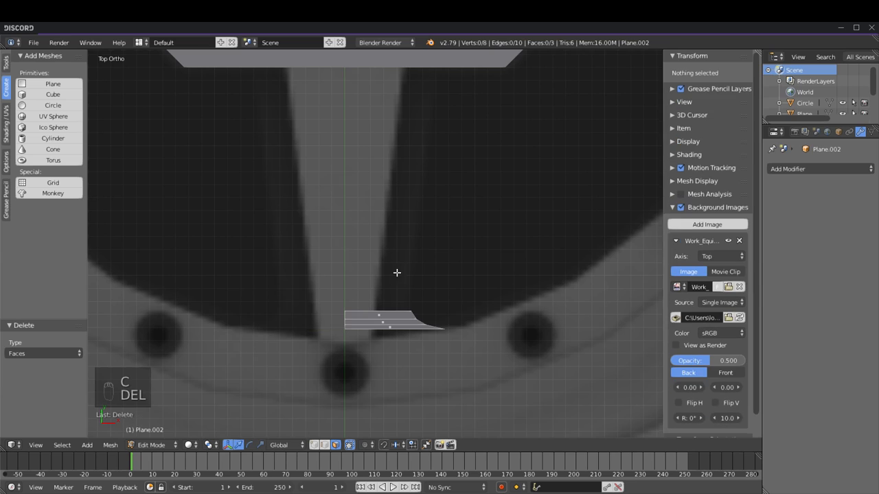
Step: Join the lower flare piece with the main spoke object
key("z")
scroll(396, 271, "down", 4)
key("Tab")
right_click(379, 270)
right_click(398, 184, "shift")
left_click(6, 63)
left_click(44, 177)
Step: Fill a face between the lower flare's inner edge and the short edge on the hub plate's lower side
key("Tab")
scroll(418, 258, "up", 3)
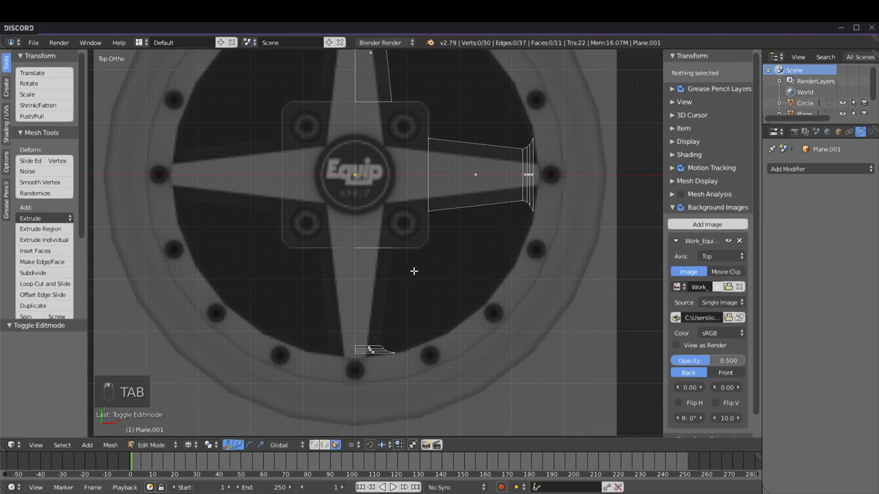
left_click(313, 446)
right_click(352, 342)
right_click(378, 340, "shift")
right_click(386, 251, "shift")
right_click(350, 251, "shift")
key("f")
key("z")
key("a")
mouse_move(461, 246)
middle_mouse_down()
mouse_move(389, 252)
mouse_move(363, 328)
middle_mouse_up()
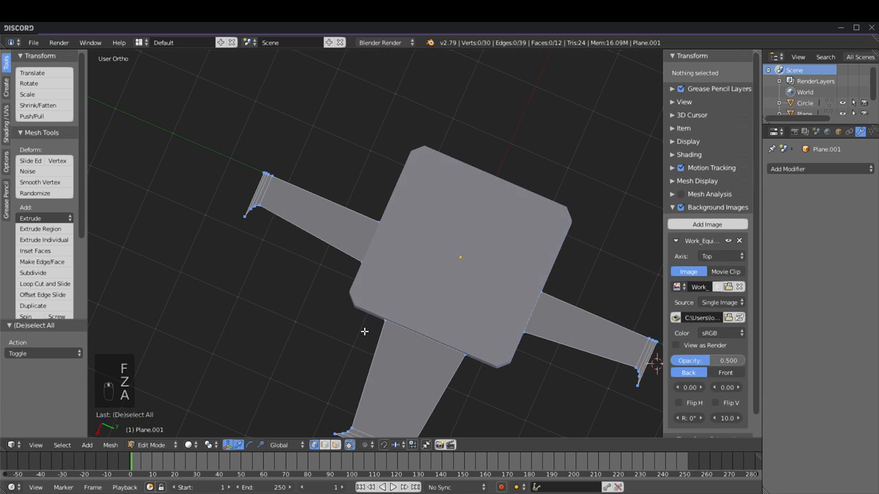
Step: Add a Mirror modifier on the X axis to the joined spoke object to complete the four-spoke star
key("KP_7")
key("z")
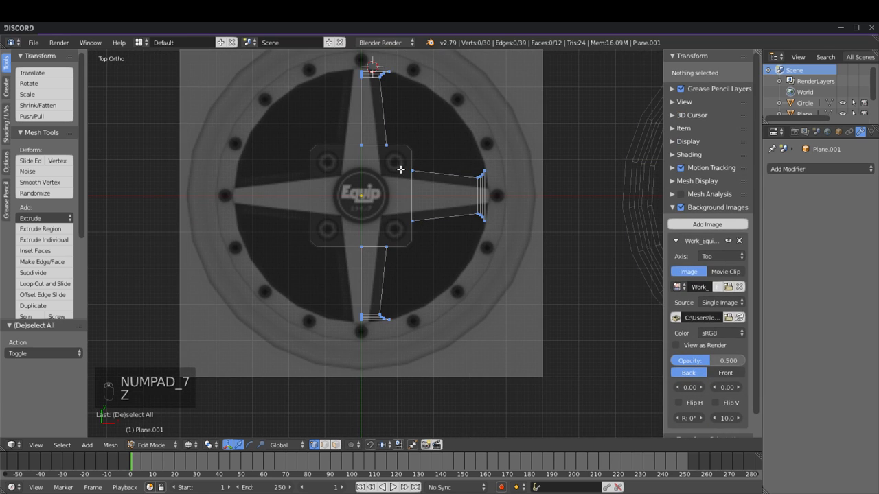
scroll(401, 170, "down", 2)
key("Tab")
left_click(774, 169)
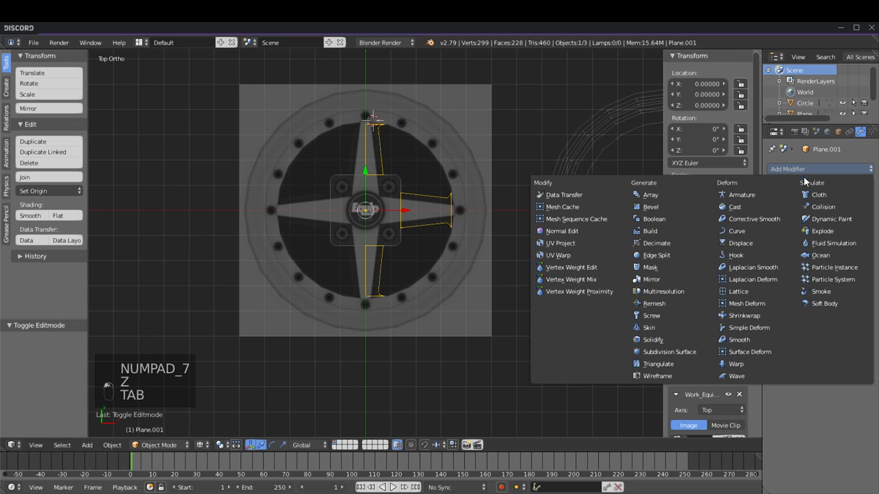
left_click(665, 281)
scroll(431, 221, "up", 4)
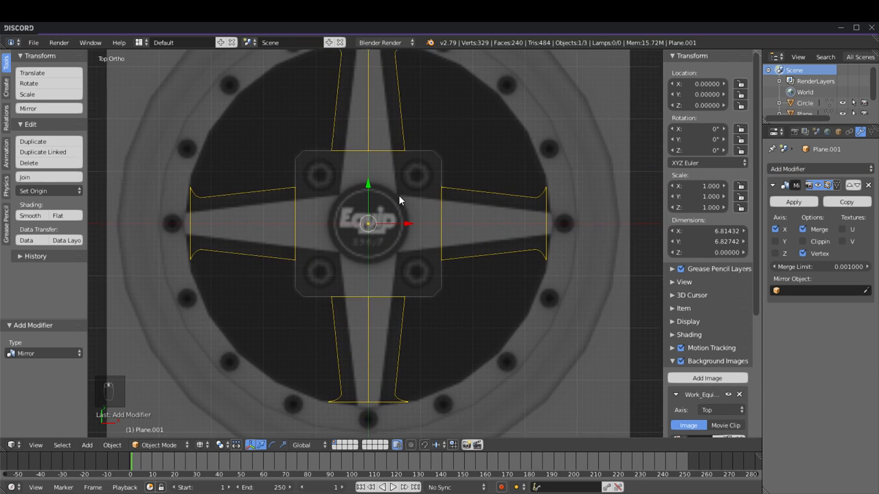
middle_click_drag(399, 195, 400, 204, "shift")
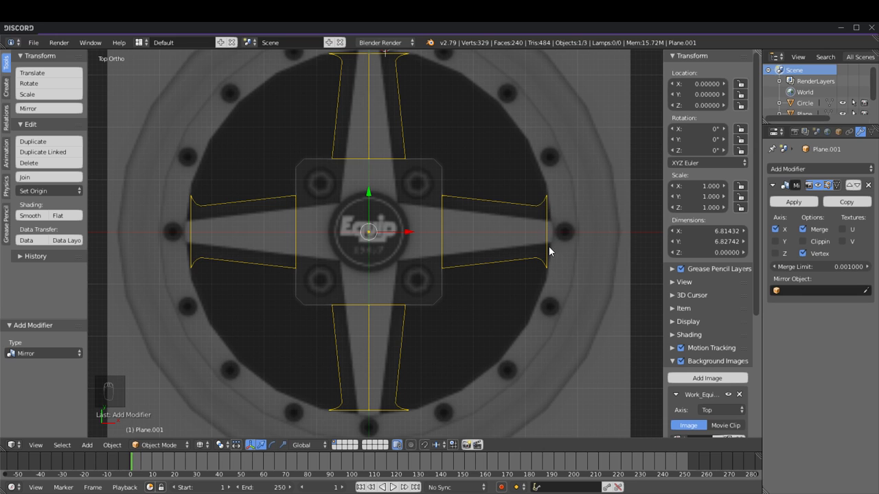
Step: Subdivide the outermost end edges of the right, upper and lower spokes with one cut
middle_click_drag(354, 52, 356, 87, "shift")
middle_click_drag(410, 241, 413, 120, "shift")
scroll(420, 231, "up", 3)
scroll(420, 235, "down", 4)
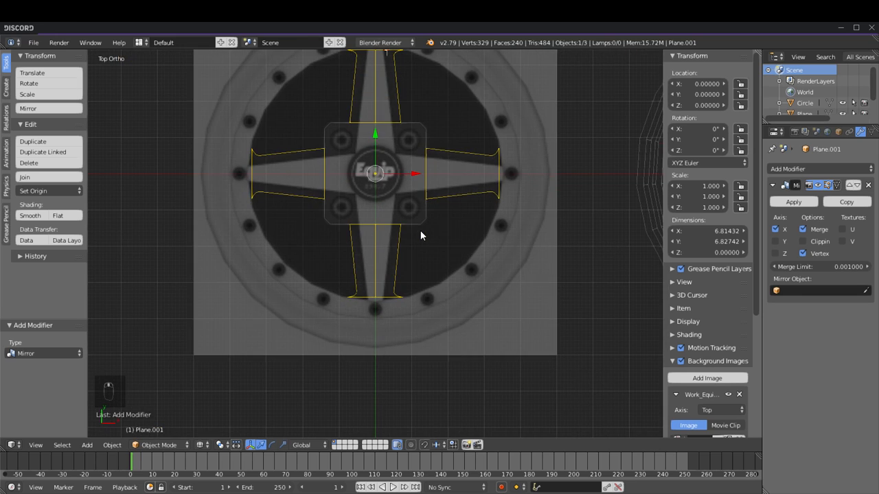
key("Tab")
scroll(427, 238, "up", 5)
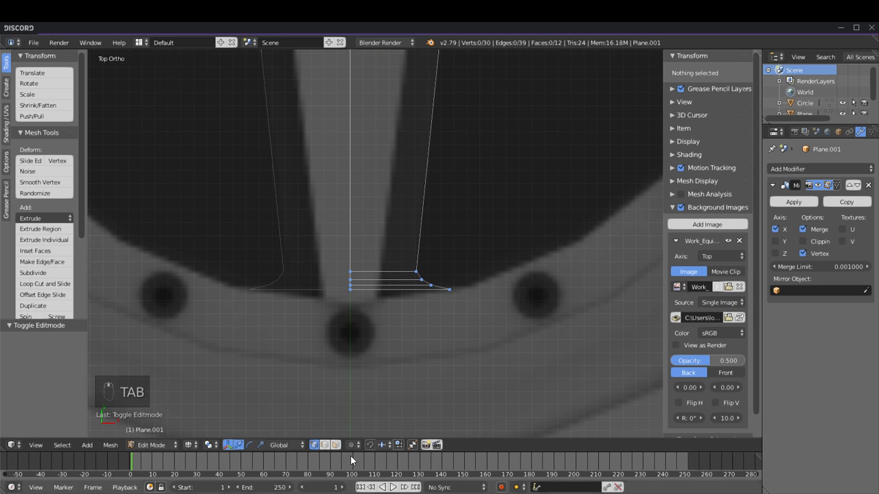
left_click(324, 445)
right_click(394, 288)
scroll(452, 241, "down", 4)
middle_click_drag(452, 241, 455, 271, "shift")
right_click(478, 218, "shift")
scroll(335, 140, "up", 4, "shift")
right_click(322, 104, "shift")
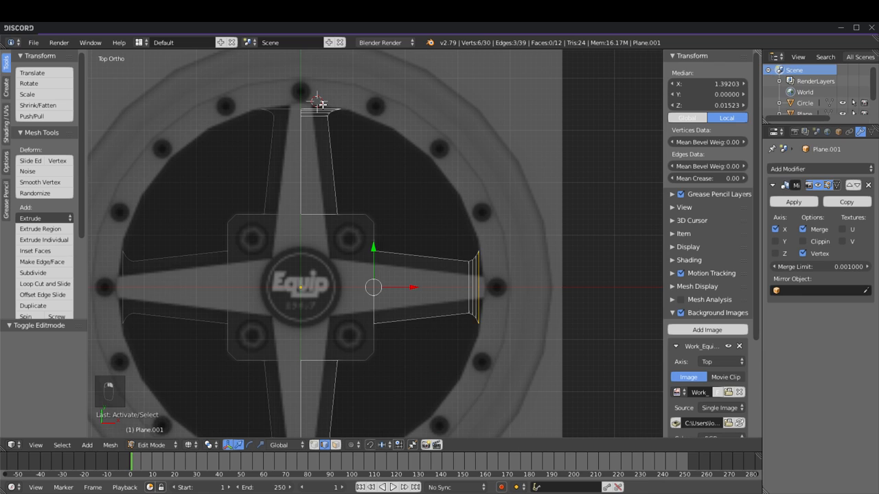
key("w")
left_click(302, 63)
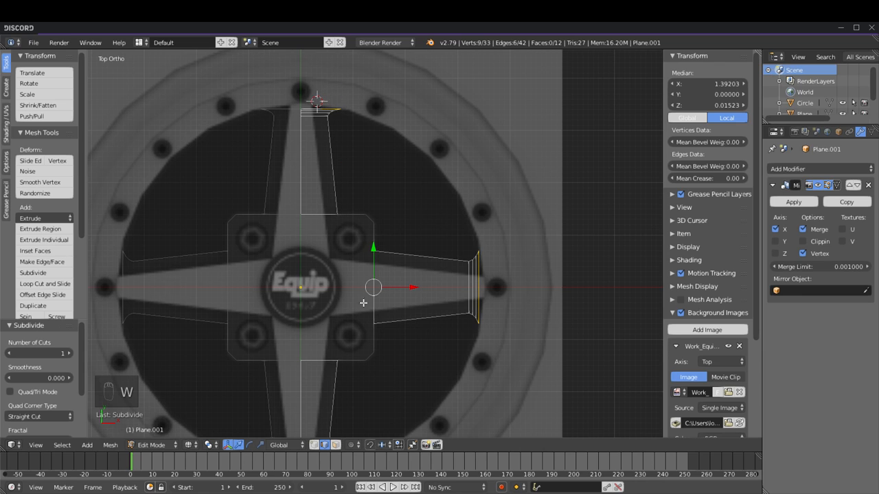
Step: Scale the new midpoint vertices of the three spoke ends outward by about 1.066
left_click(315, 445)
right_click(321, 107, "shift")
middle_click_drag(378, 276, 383, 156, "shift")
right_click(326, 347, "shift")
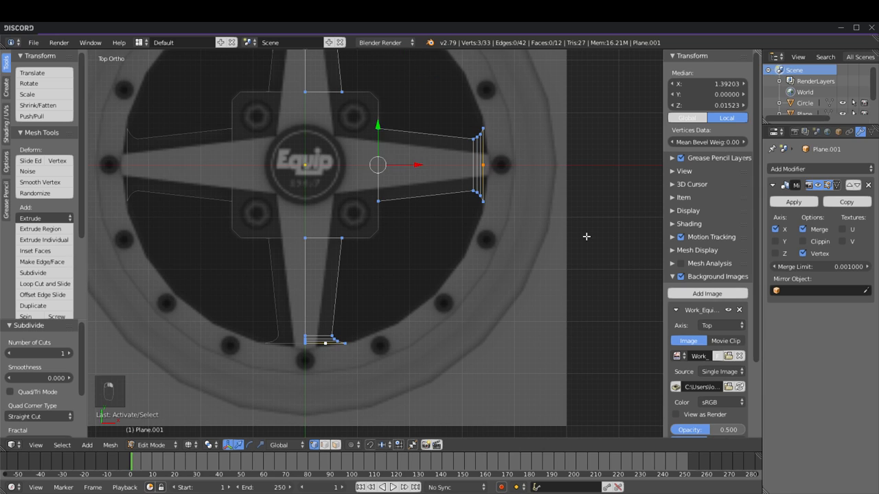
key("s")
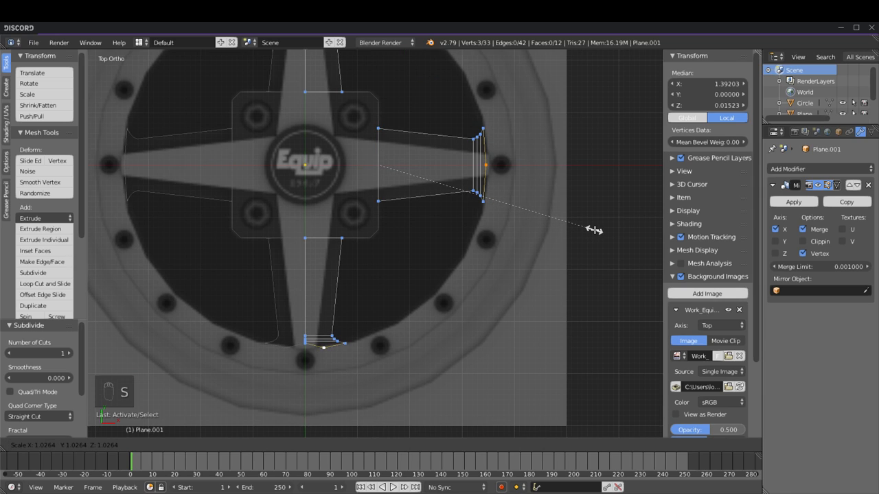
left_click(603, 231)
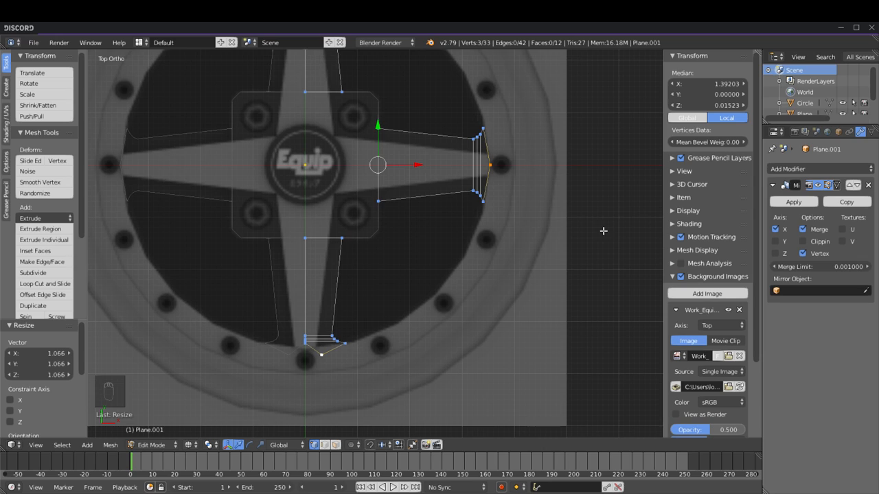
Step: Nudge the right spoke's two outer flare corners slightly outward along X
right_click(321, 356)
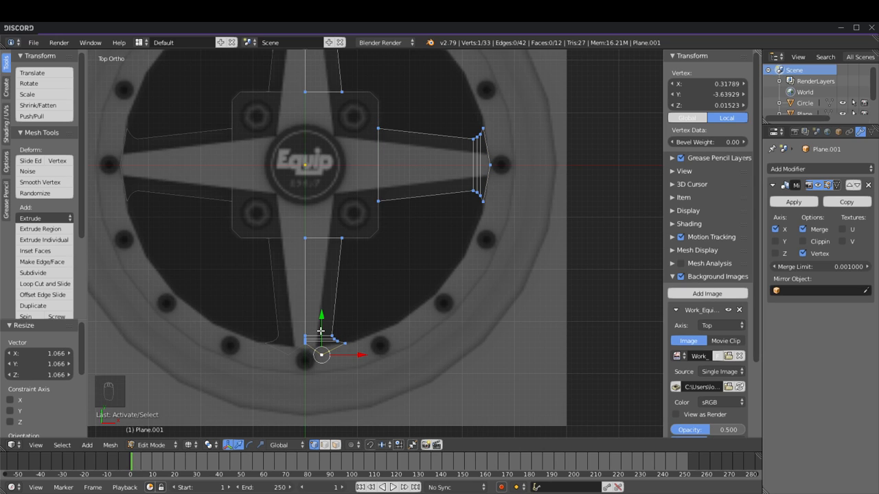
middle_click_drag(379, 180, 373, 264, "shift")
right_click(479, 287)
right_click(491, 219, "shift")
left_click_drag(505, 253, 507, 253)
key("a")
Step: Move the upper spoke's end corners and its outer centreline vertex outward along Y to round the tip
middle_click_drag(378, 176, 383, 331, "shift")
scroll(344, 247, "up", 3)
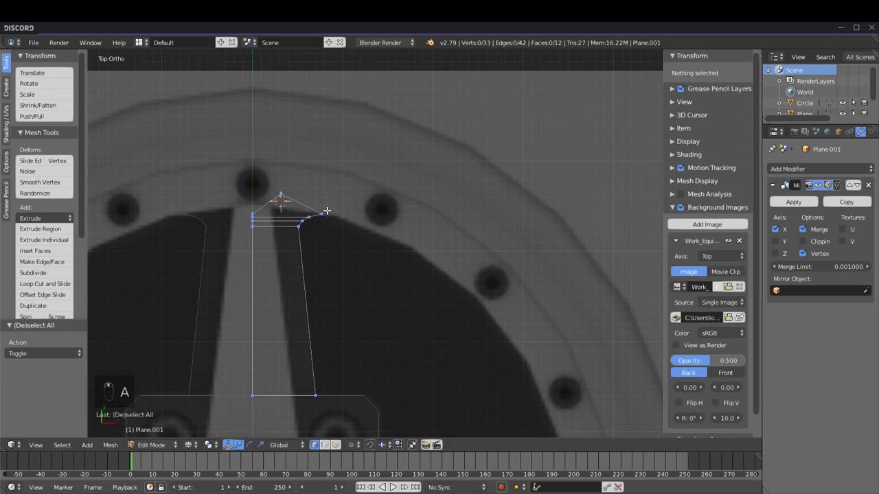
right_click(325, 215)
right_click(254, 210, "shift")
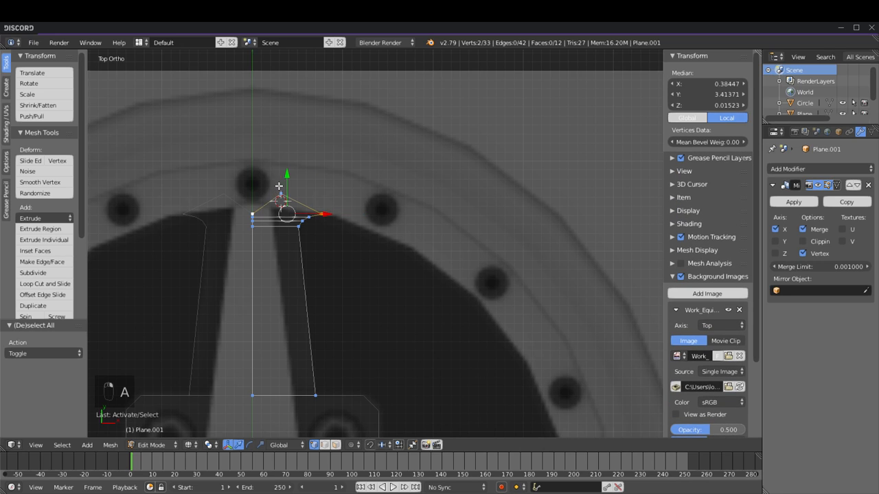
key("a")
right_click(254, 213)
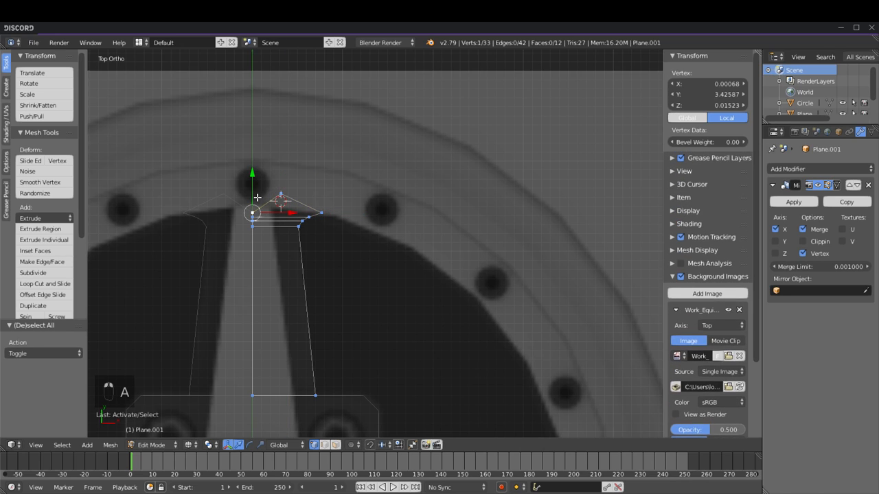
left_click_drag(255, 188, 259, 164)
scroll(359, 340, "down", 2)
key("a")
Step: Move the lower spoke's outer centreline vertex outward along Y to round the tip
middle_click_drag(359, 349, 361, 239, "shift")
middle_click_drag(344, 417, 366, 224, "shift")
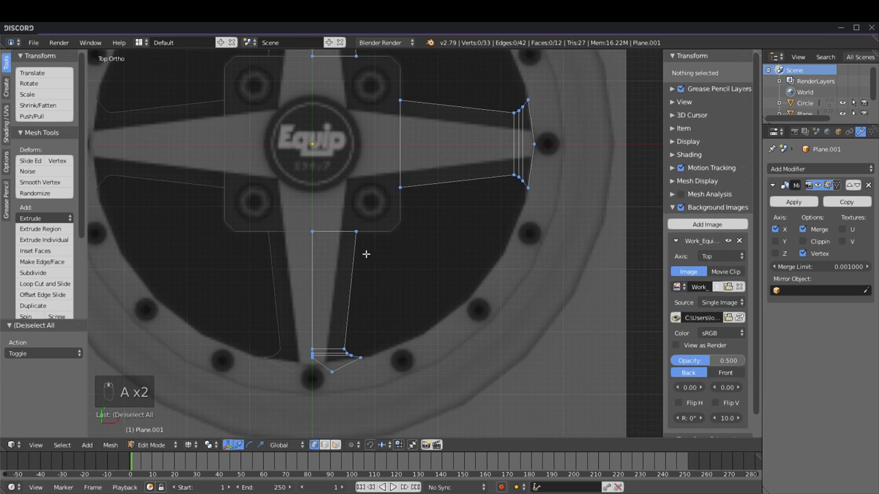
middle_click_drag(369, 311, 380, 190, "shift")
scroll(380, 190, "up", 2)
right_click(304, 237)
left_click_drag(299, 203, 297, 222)
scroll(366, 220, "down", 4)
key("a")
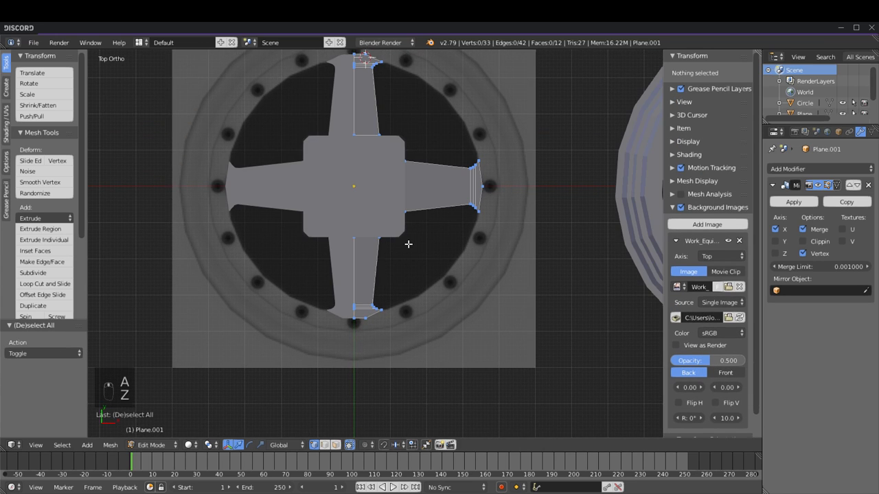
Step: Adjust the right spoke's two flare corners slightly along X and scale them apart by 1.03
middle_click_drag(435, 215, 431, 259, "shift")
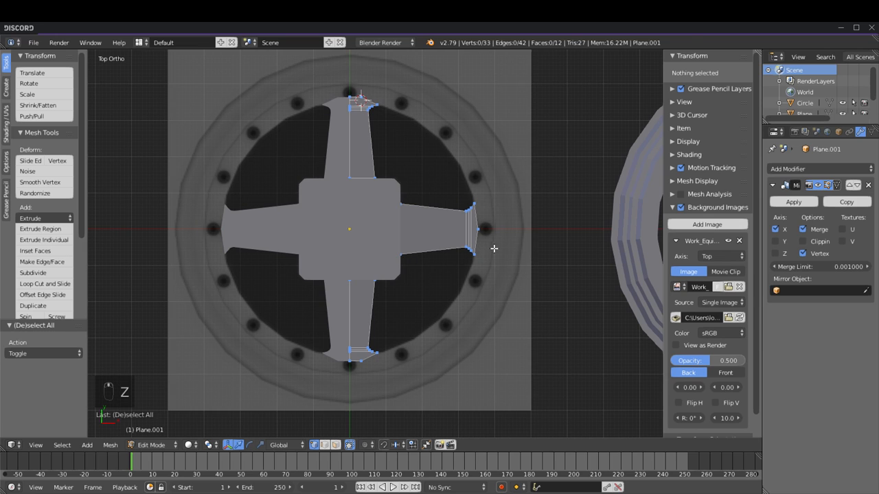
key("Tab")
middle_click_drag(552, 268, 488, 258, "shift")
key("Tab")
key("z")
scroll(435, 233, "up", 4)
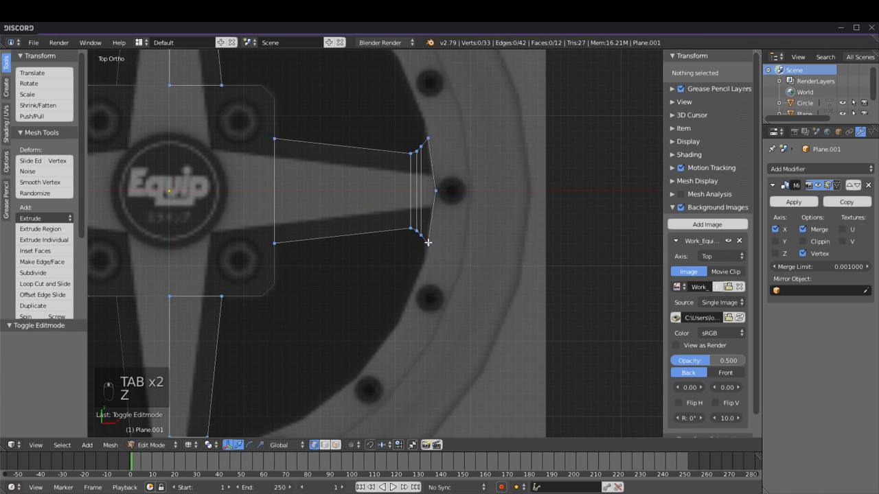
right_click(430, 244)
middle_click_drag(445, 214, 431, 263, "shift")
right_click(417, 186, "shift")
left_click_drag(453, 242, 448, 241)
key("s")
left_click(463, 250)
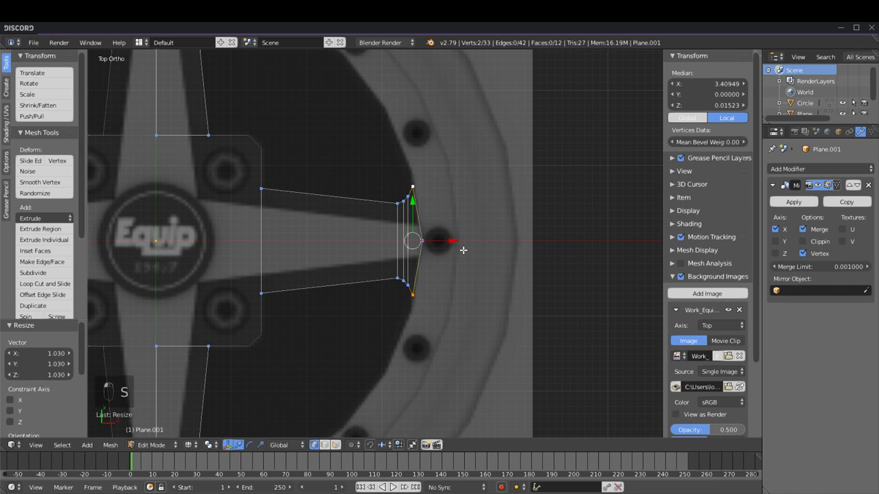
key("a")
Step: Subdivide the two edges between the right spoke's tip vertex and its flare corners
right_click(413, 296)
right_click(426, 238, "shift")
right_click(414, 187, "shift")
key("w")
right_click(430, 239)
right_click(415, 294, "shift")
key("w")
left_click(412, 180)
Step: Delete the edge linking the two new vertices at the right spoke's tip
key("a")
right_click(417, 214)
right_click(427, 269, "shift")
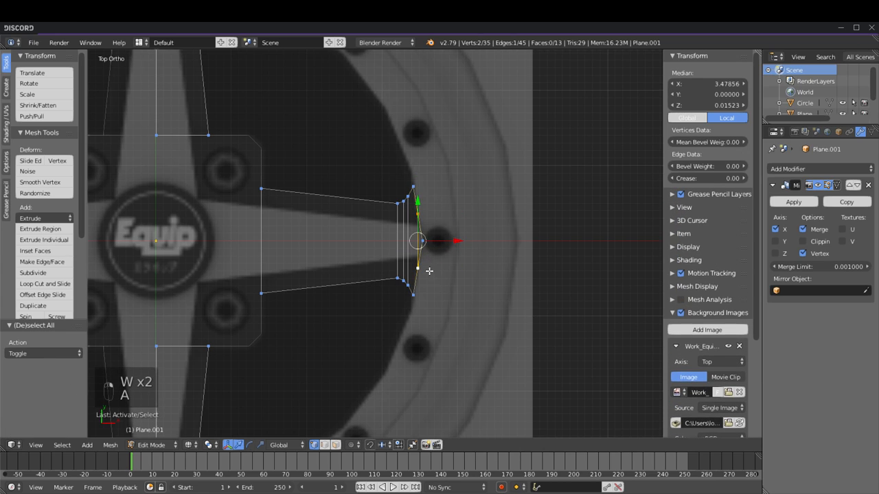
left_click(326, 445)
key("Delete")
left_click(419, 238)
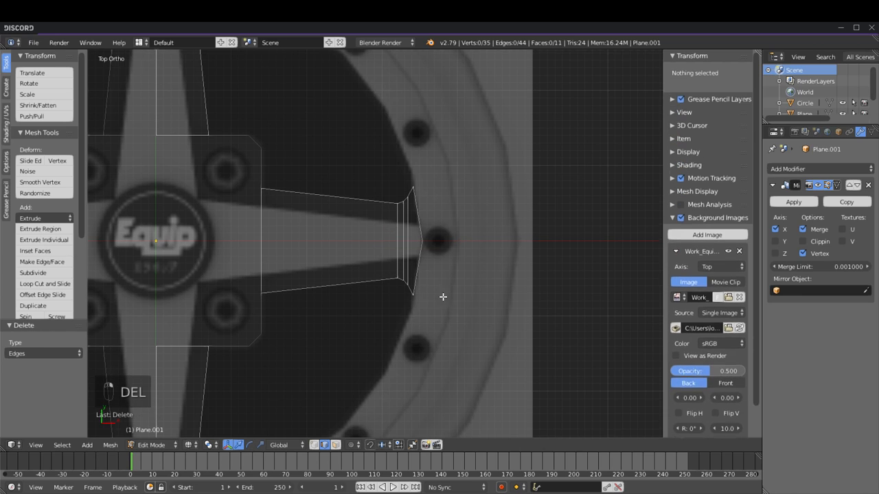
Step: Move the right spoke's two new end vertices outward along X by about 0.015 to smooth the curve
right_click(426, 272)
right_click(428, 242, "shift")
right_click(423, 212)
right_click(420, 270, "shift")
key("g")
key("x")
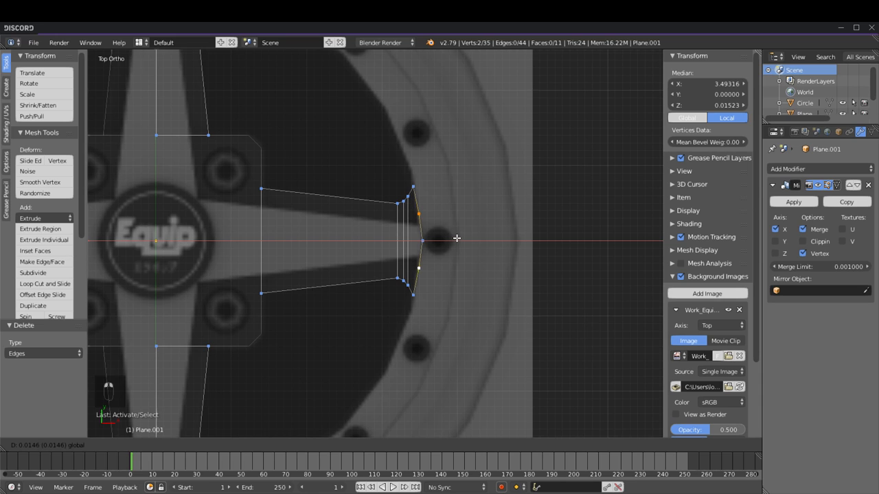
left_click(457, 238)
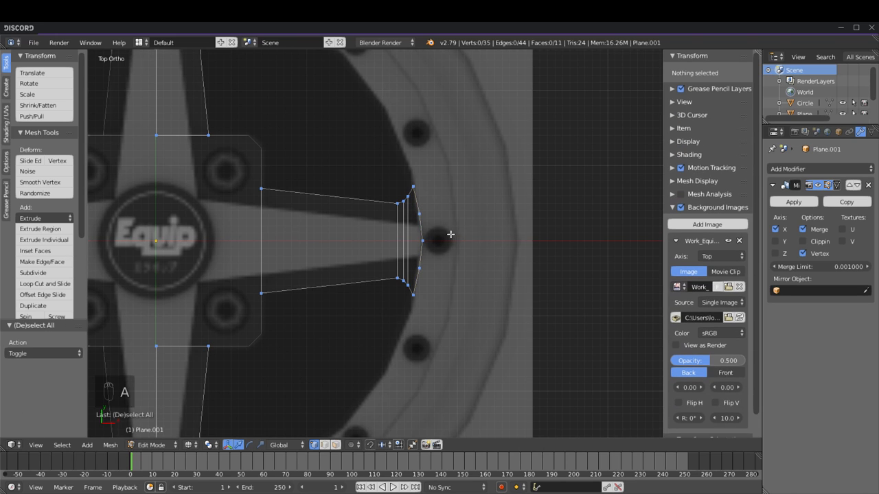
key("a")
Step: Fill a face in the open boundary loop at the right spoke's curved end
scroll(447, 235, "down", 4)
key("z")
key("a")
middle_click_drag(403, 283, 432, 269)
key("a")
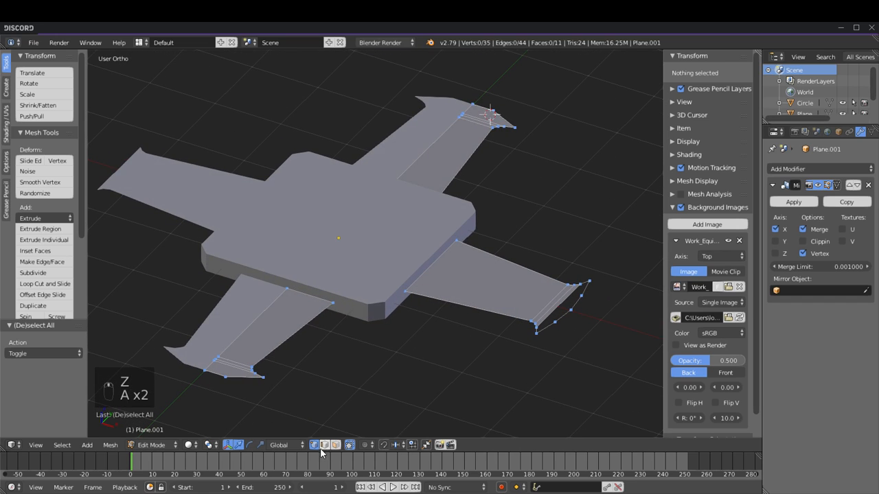
middle_click_drag(537, 321, 419, 294, "shift")
key("l")
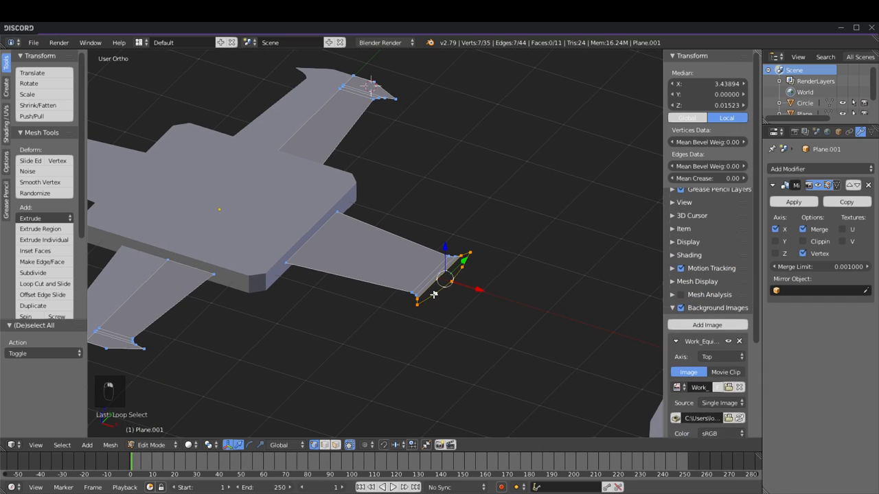
key("f")
key("a")
middle_click_drag(276, 314, 461, 299, "shift")
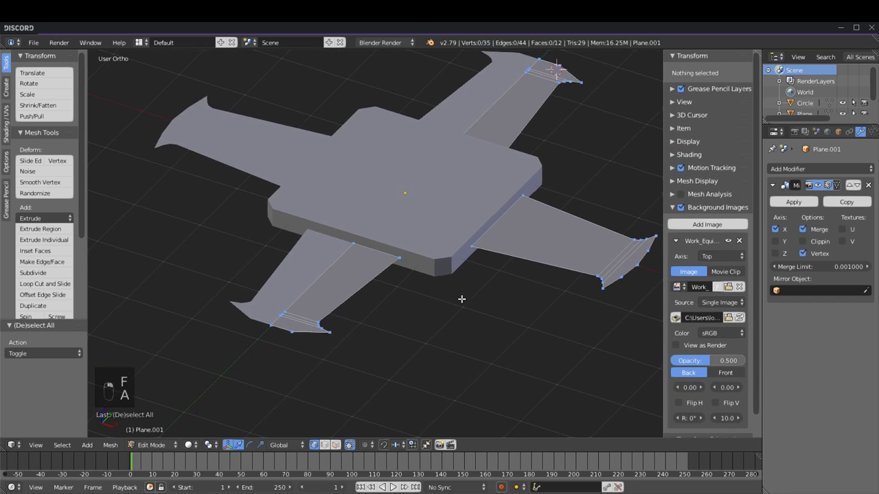
right_click(352, 300, "alt")
key("a")
left_click(324, 445)
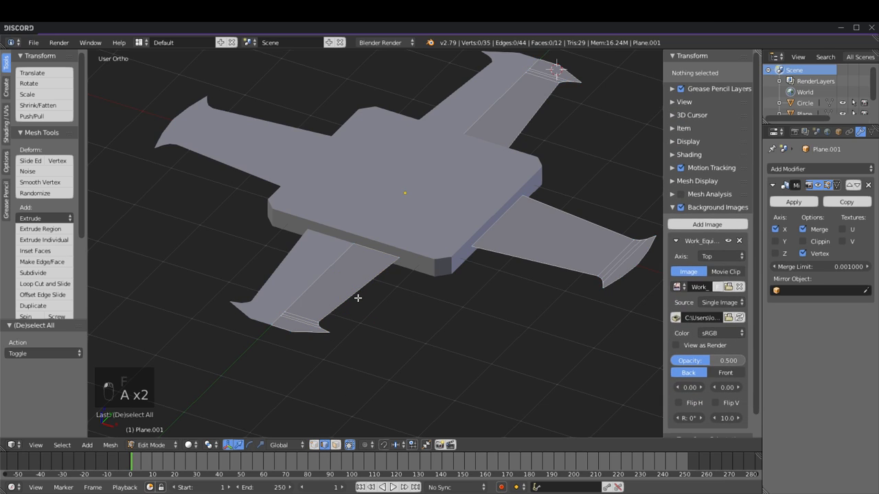
right_click(359, 296, "alt")
right_click(309, 332, "alt+shift")
right_click(601, 276, "alt+shift")
key("a")
Step: Select the whole spoke mesh and remove doubled vertices
key("a")
key("a")
key("w")
left_click(542, 254)
key("a")
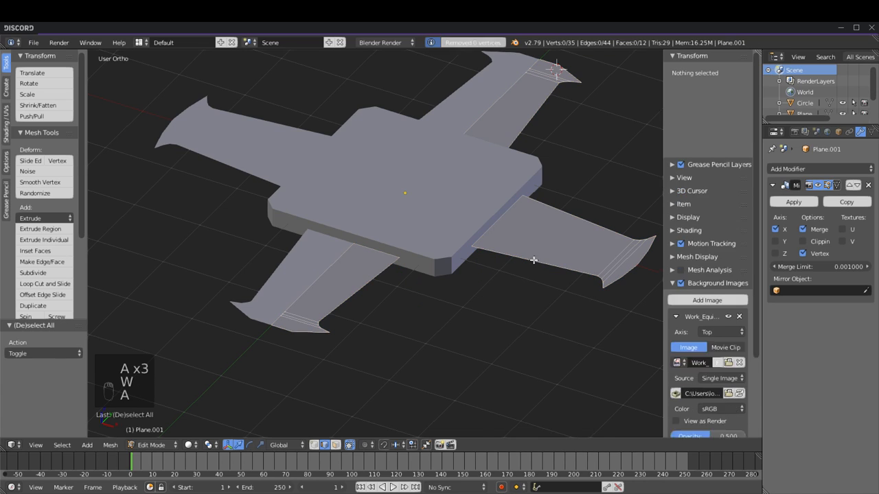
Step: Select the lower spoke's outer side and curved end edges, leaving out the centreline edge
right_click(357, 304, "alt")
right_click(315, 336, "alt+shift")
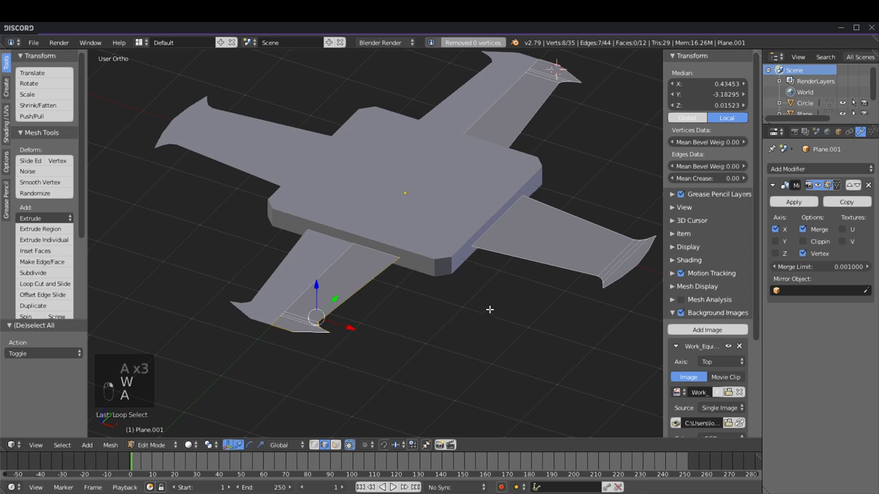
key("z")
scroll(422, 268, "up", 4)
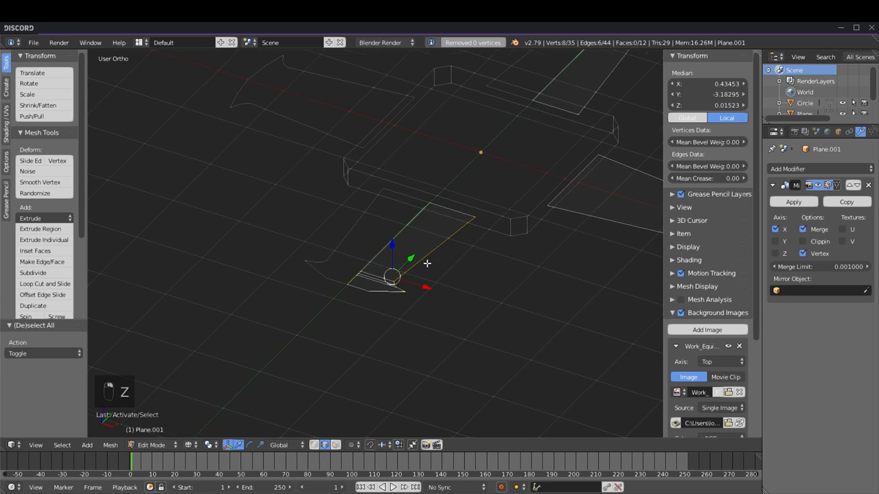
key("c")
middle_click(358, 260)
right_click(359, 260)
right_click(353, 303, "shift")
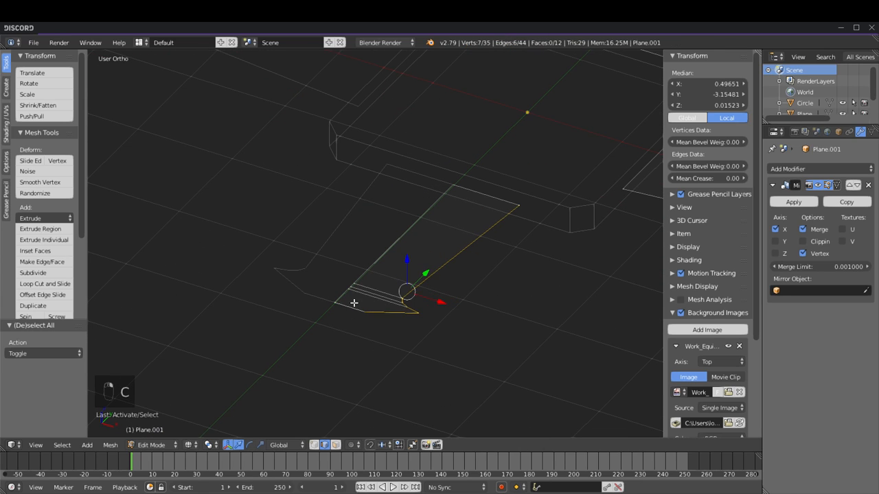
Step: Add the side and end edges of the right and upper spokes to the selection
middle_click_drag(497, 287, 363, 284, "shift")
middle_click_drag(642, 212, 421, 248, "shift")
right_click(416, 261, "alt+shift")
right_click(468, 277, "alt+shift")
right_click(482, 205, "alt+shift")
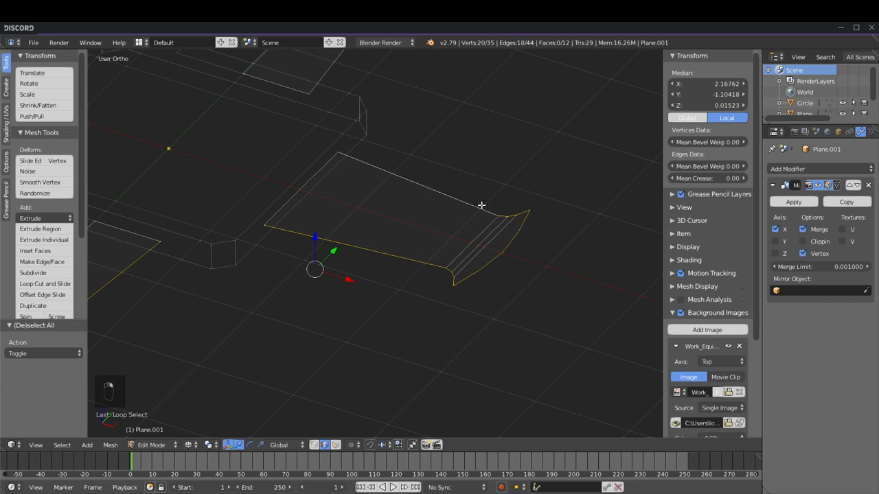
middle_click_drag(407, 171, 419, 210, "shift")
right_click(423, 178, "alt+shift")
right_click(468, 132, "alt+shift")
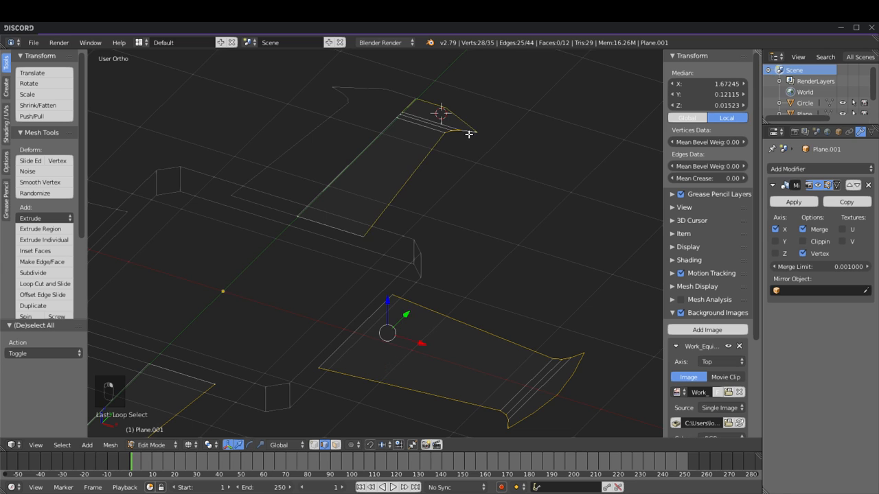
Step: Deselect the stray centreline edge near the upper spoke's end, keeping only the outer outlines selected
key("z")
key("c")
right_click(371, 113)
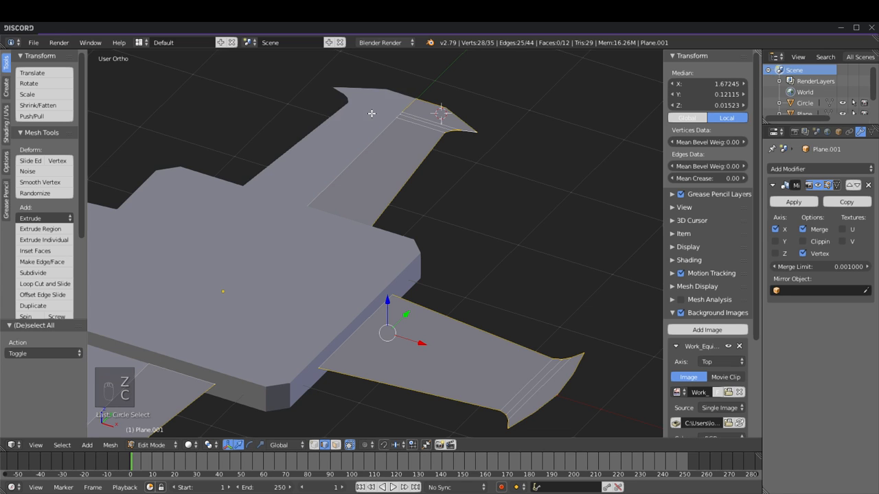
key("z")
key("c")
middle_click(372, 113)
right_click(371, 114)
scroll(363, 263, "down", 2)
middle_click_drag(362, 263, 409, 202, "shift")
key("z")
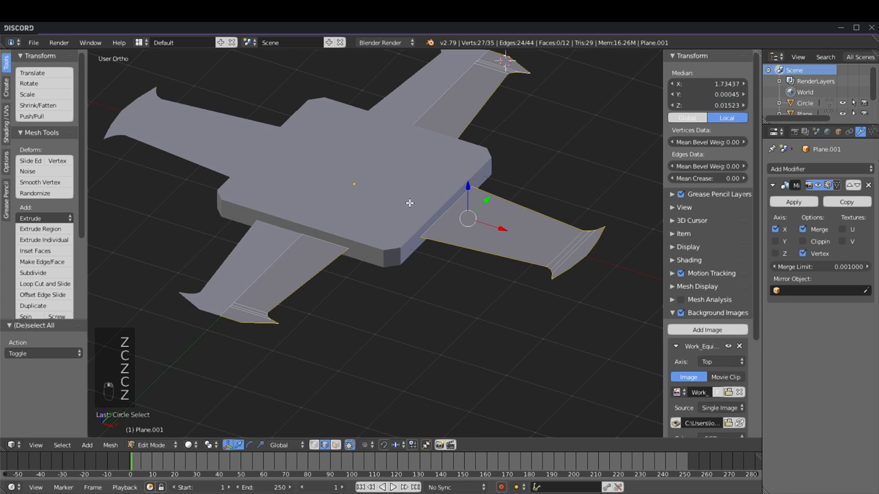
Step: Extrude the selected spoke outlines and move them down about 0.13 along Z to form the side walls
key("KP_1")
key("z")
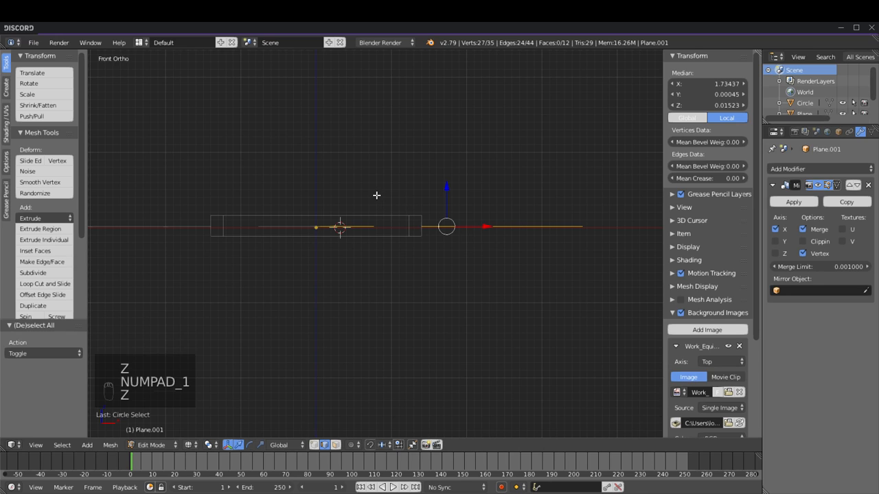
key("e")
right_click(423, 194)
left_click_drag(446, 186, 443, 194)
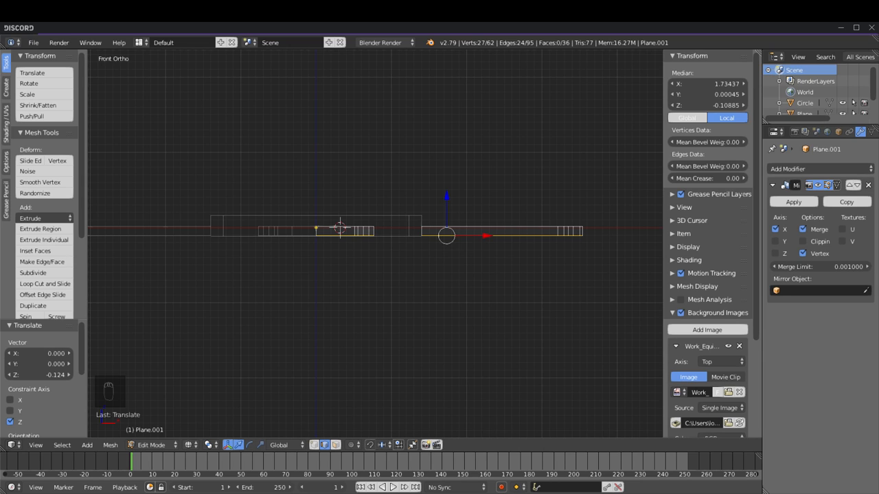
left_click_drag(446, 195, 447, 196)
key("z")
scroll(477, 192, "down", 3)
key("KP_7")
key("z")
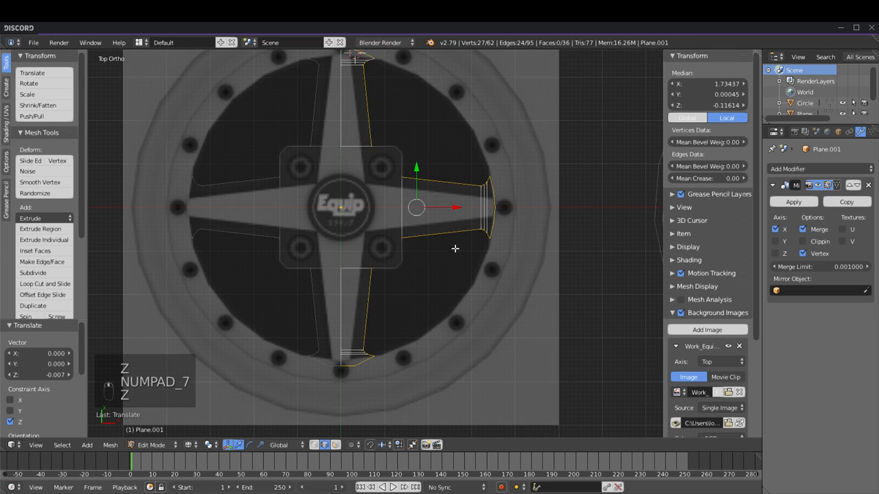
Step: Clear the selection on the spoke mesh and return to object mode with solid shading
key("a")
middle_click_drag(458, 234, 467, 260, "shift")
key("z")
mouse_move(508, 304)
middle_mouse_down()
mouse_move(434, 214)
mouse_move(501, 240)
middle_mouse_up()
key("Tab")
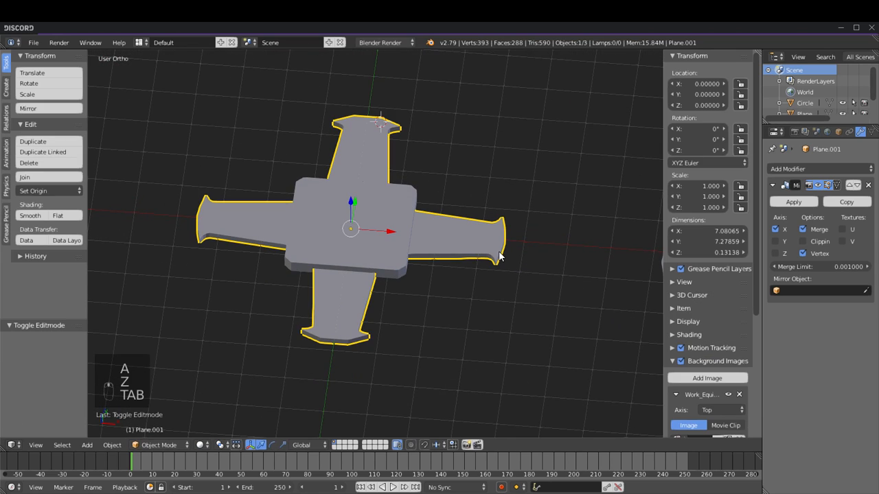
Step: Deselect every object and snap the 3D cursor to the scene centre
left_click(371, 254)
key("KP_7")
key("z")
key("a")
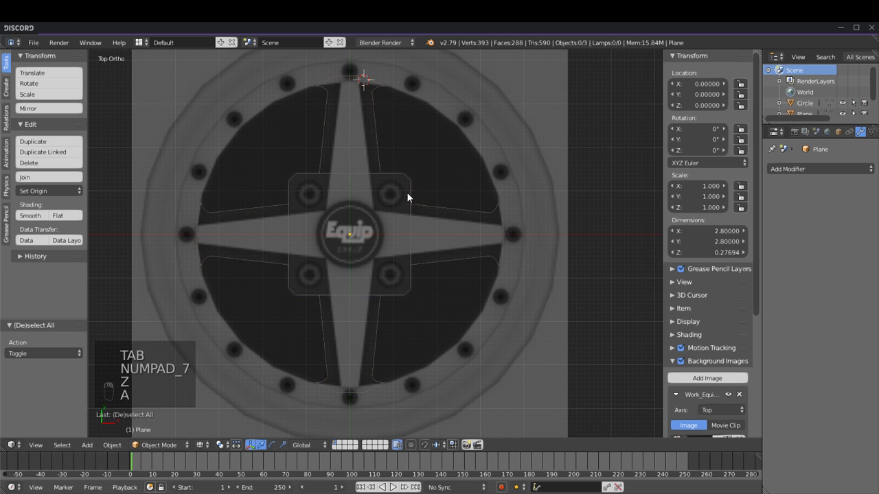
key("shift+s")
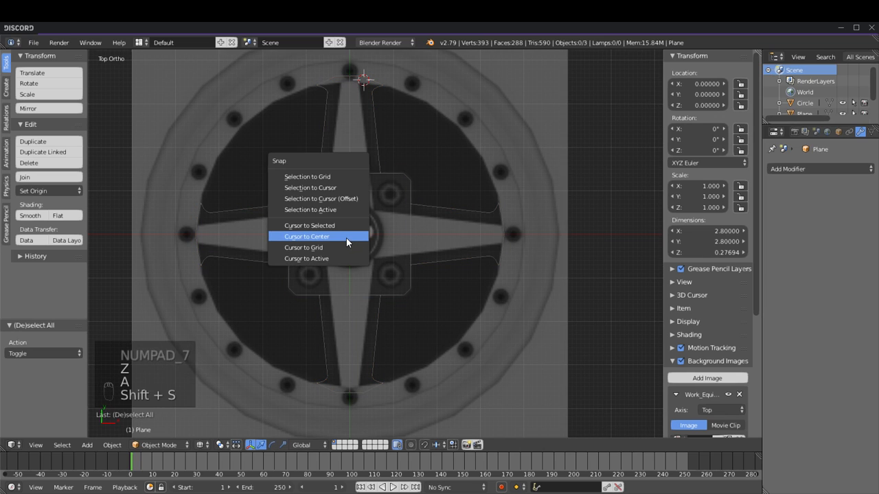
left_click(348, 235)
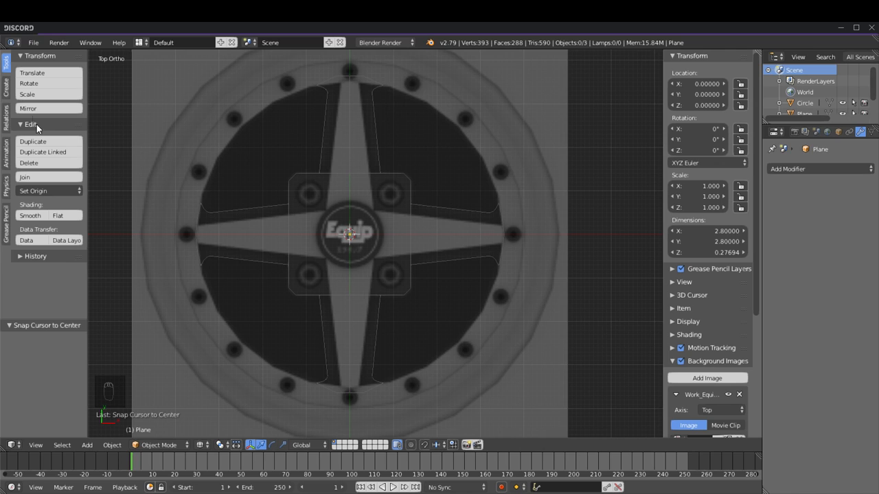
Step: Add a mesh circle with 6 vertices and radius 1 at the wheel centre
left_click(6, 88)
left_click(57, 105)
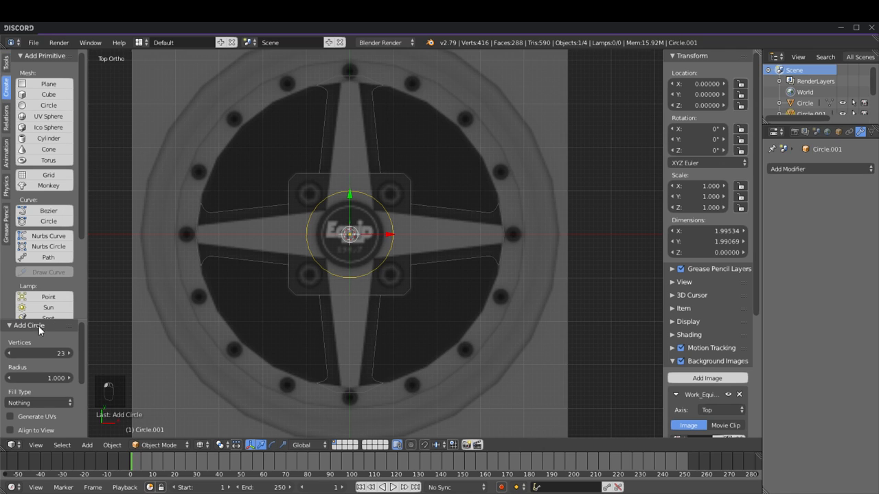
left_click(38, 352)
type("6")
key("Return")
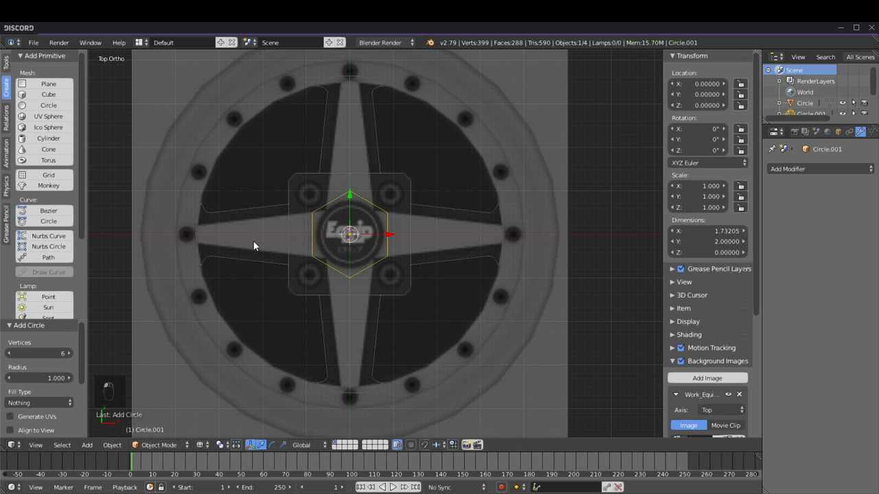
Step: Scale the hexagon's vertices to 0.3 and move them -0.9 in X and 0.9 in Y onto the upper-left bolt
left_click(359, 235)
key("Tab")
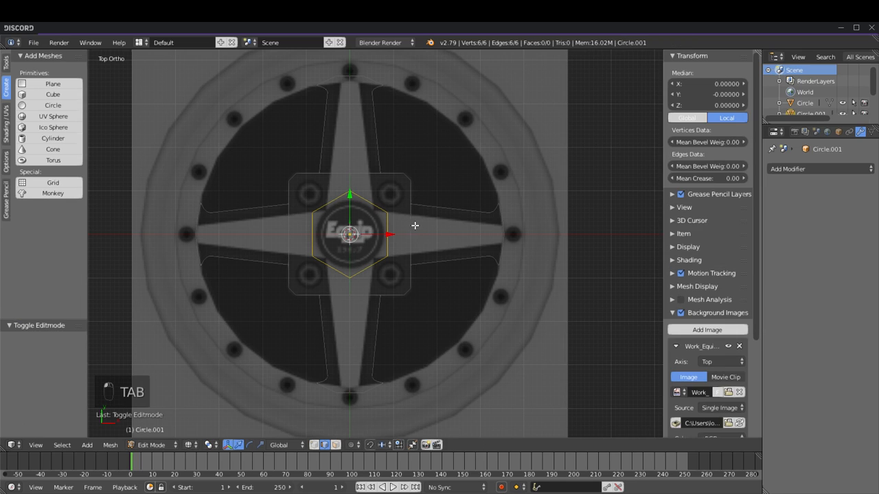
scroll(491, 228, "up", 3)
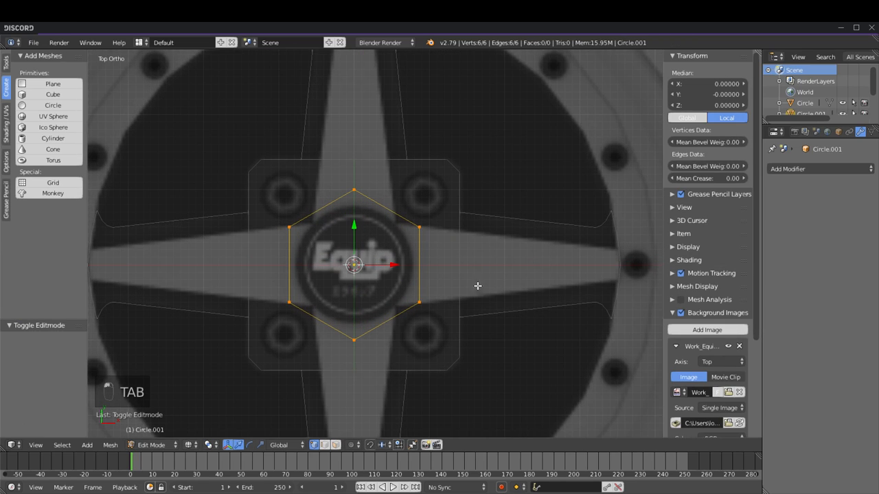
key("s")
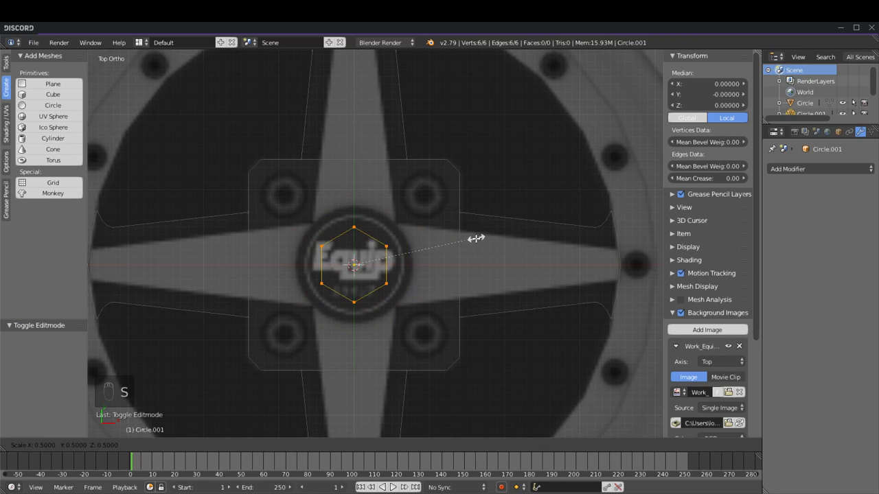
left_click(413, 254)
key("g")
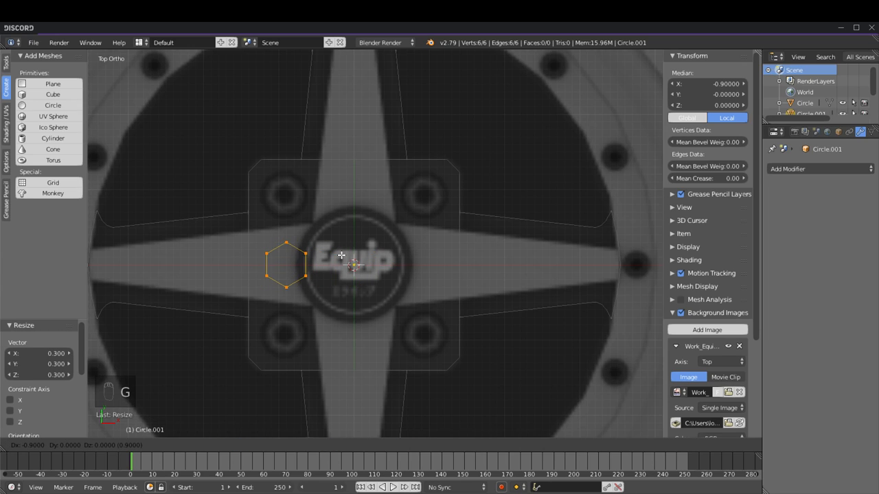
left_click(345, 188)
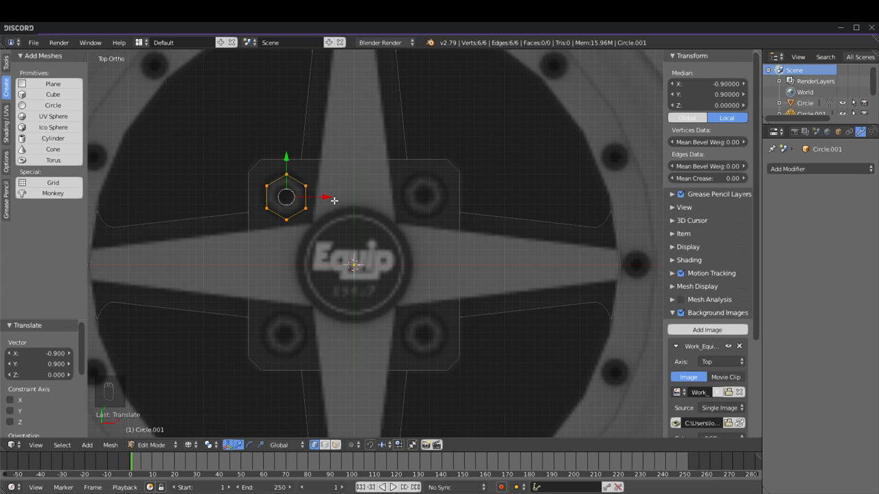
Step: Extrude the hexagon outline in place, working from the front view
key("KP_1")
key("e")
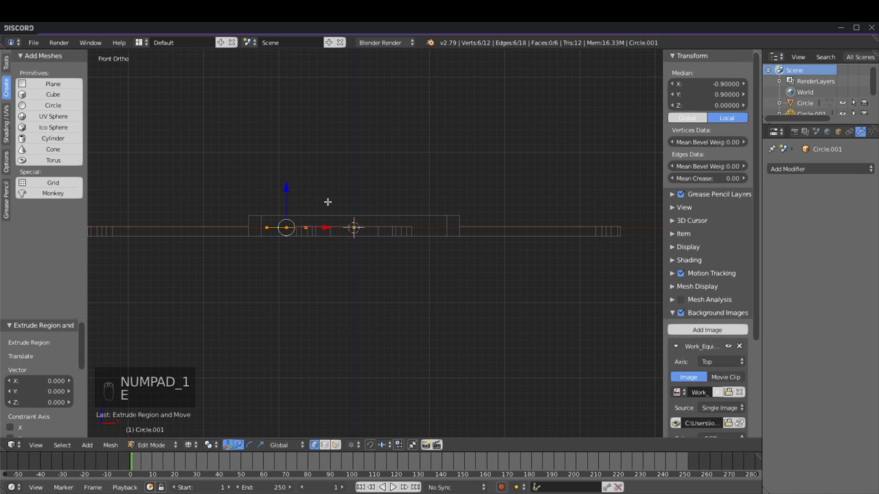
left_click_drag(286, 192, 285, 180)
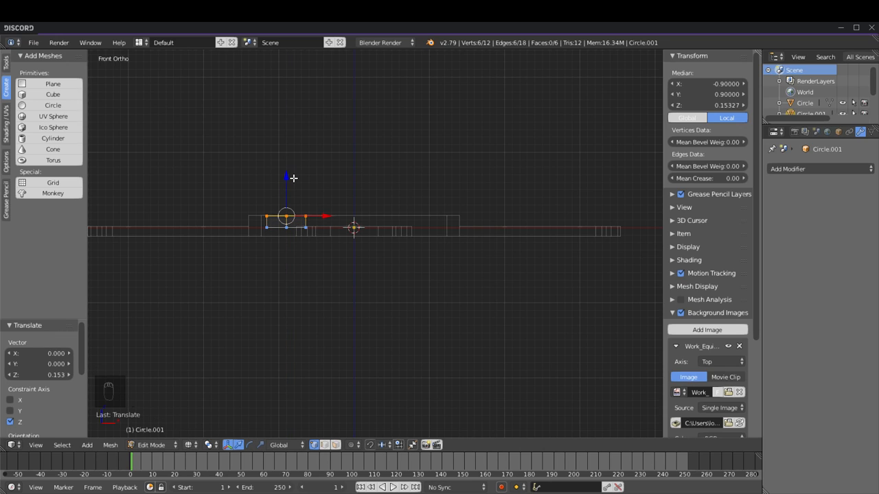
key("e")
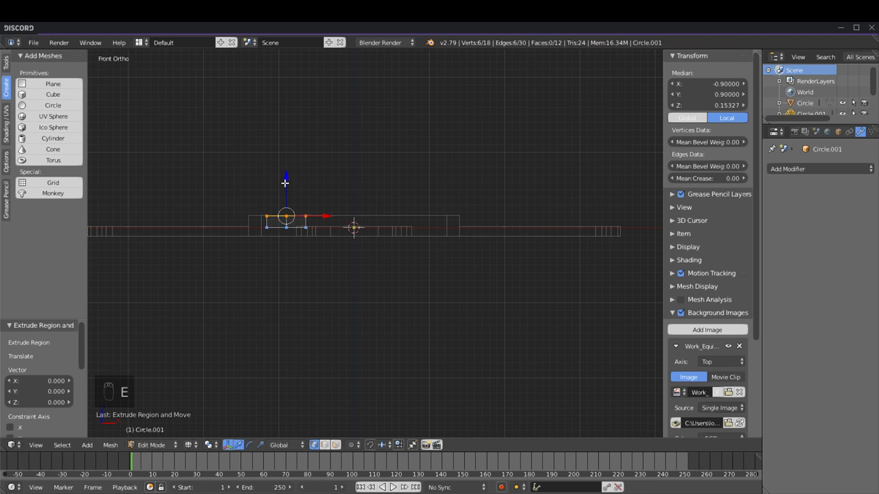
key("ctrl+z")
key("ctrl+z")
key("ctrl+z")
key("ctrl+z")
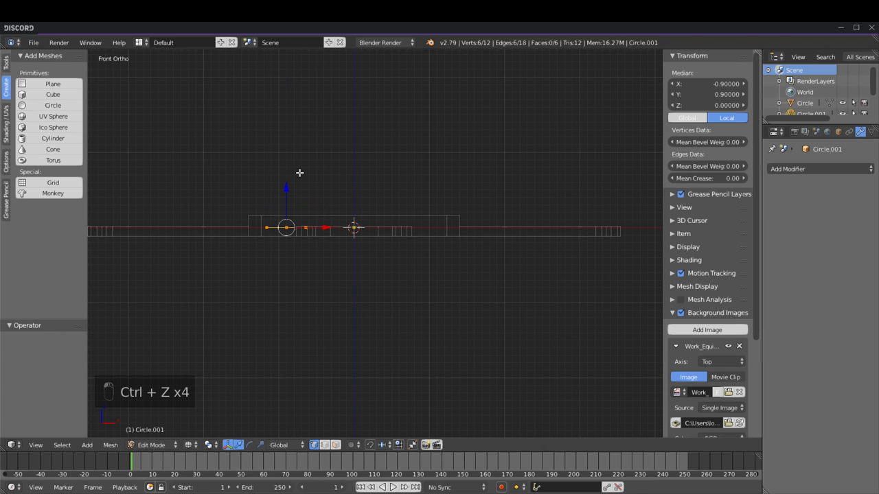
Step: Raise the extruded hexagon outline about 0.16 along Z and fill it with a face
left_click_drag(284, 195, 288, 182)
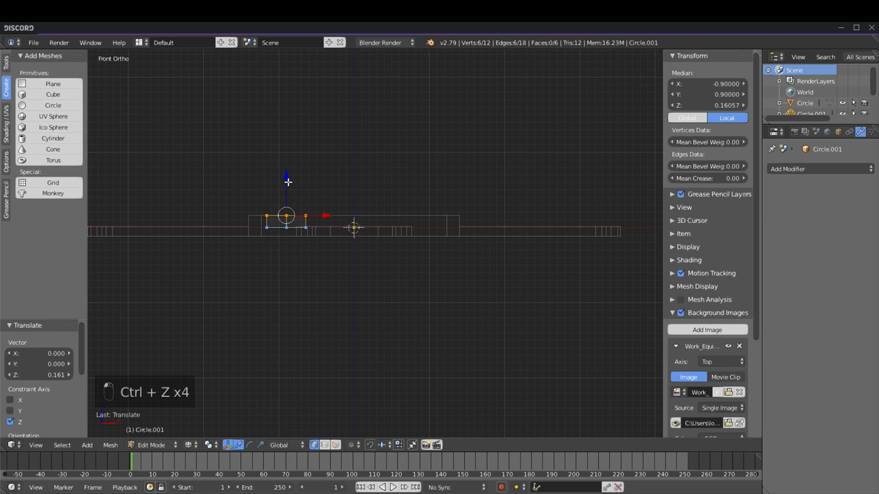
key("KP_7")
key("f")
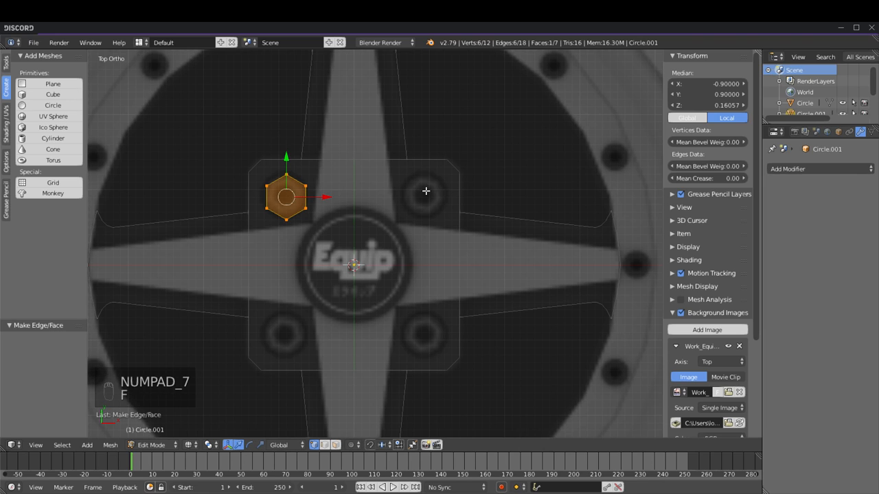
Step: Inset the hexagon's top face about 0.09 and extrude the inner face up about 0.15 along Z
key("i")
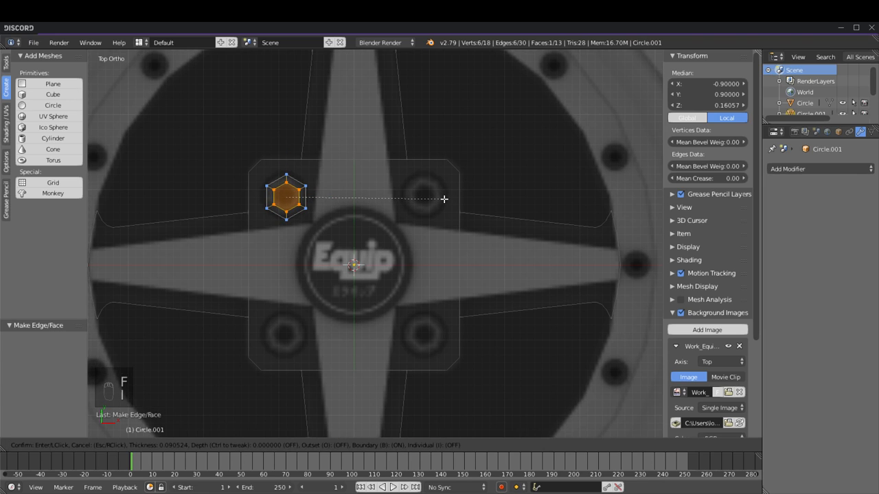
left_click(444, 200)
key("KP_1")
key("e")
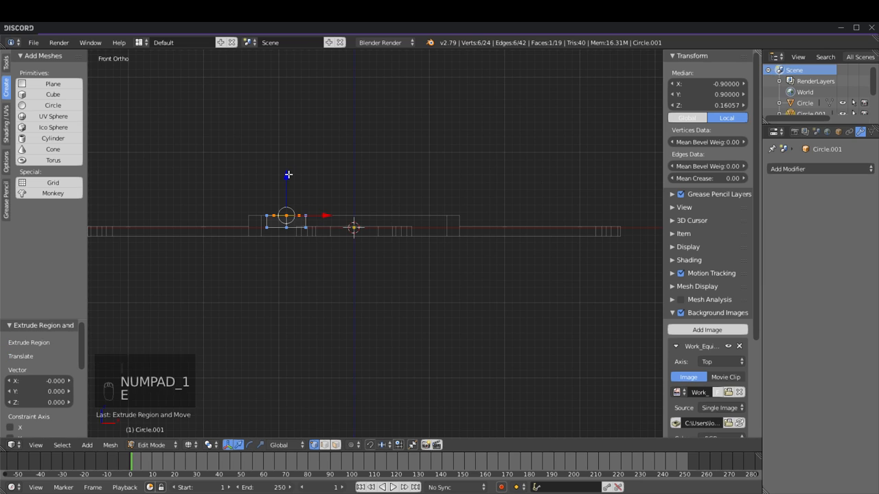
left_click(290, 169)
key("z")
key("z")
key("z")
key("z")
key("z")
key("z")
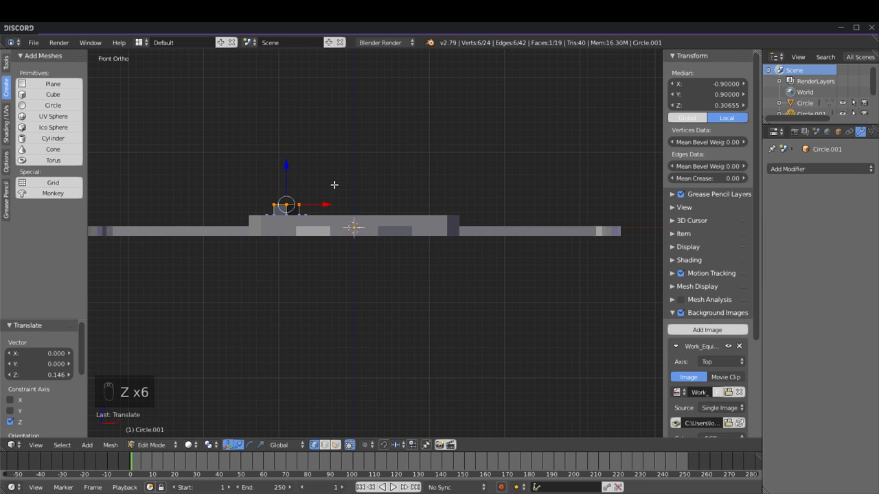
Step: Recalculate the lug nut's normals to face outward, leaving its whole mesh selected
middle_click_drag(334, 185, 333, 209)
key("a")
key("a")
key("a")
key("ctrl+n")
key("a")
key("a")
key("a")
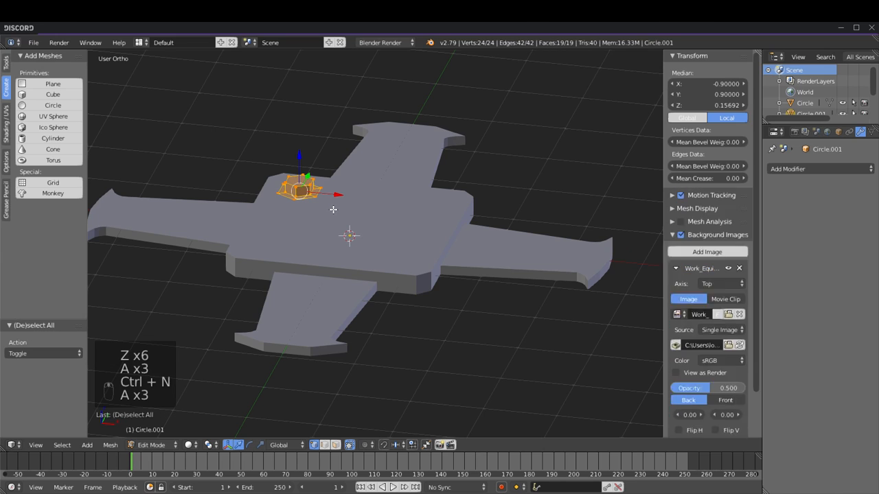
Step: Scale the lug nut to about 0.6 and move it about -0.025 in X and 0.035 in Y to centre it on the bolt
key("KP_7")
key("z")
scroll(287, 217, "up", 4)
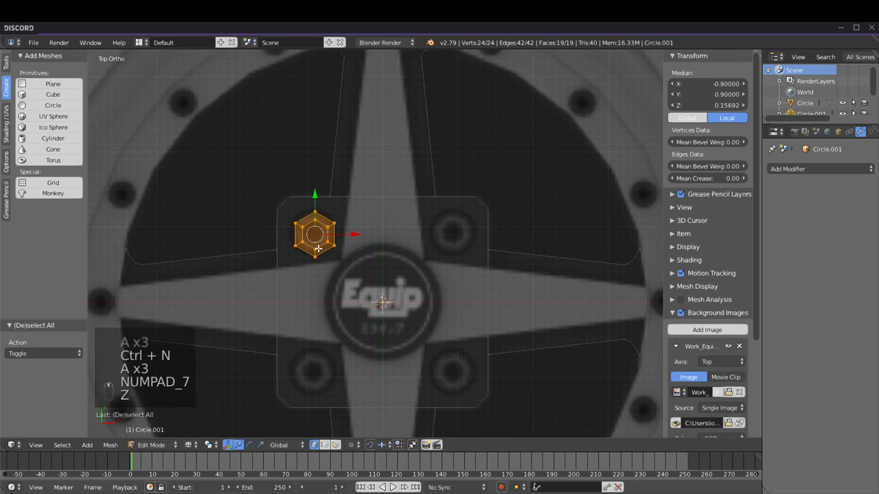
key("s")
left_click(375, 274)
key("g")
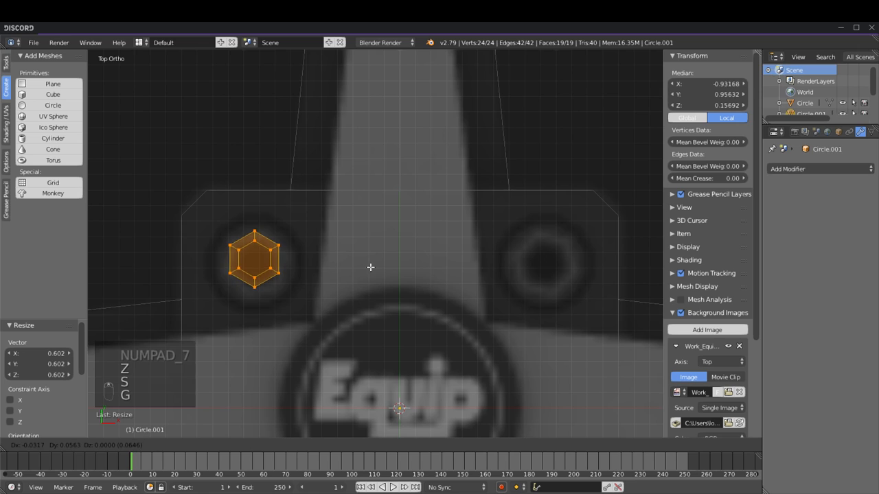
left_click(371, 270)
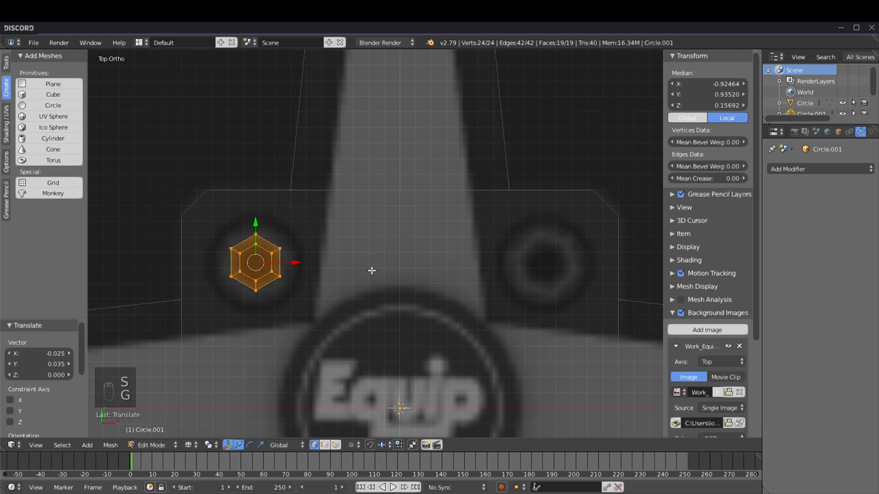
Step: Enlarge the lug nut by about 1.09 and raise it about 0.08 along Z above the hub plate
scroll(369, 268, "down", 1)
key("s")
left_click(378, 257)
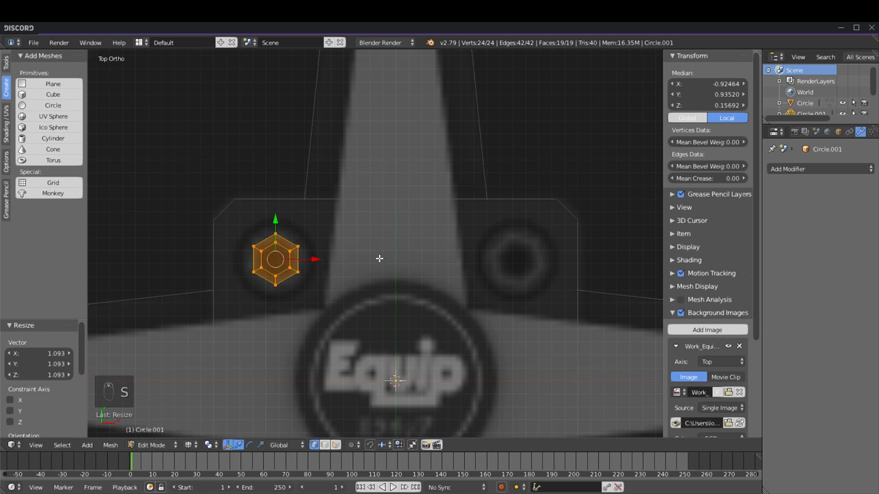
key("z")
scroll(342, 296, "down", 2)
key("z")
key("z")
middle_click_drag(323, 298, 329, 199)
left_click_drag(325, 200, 319, 193)
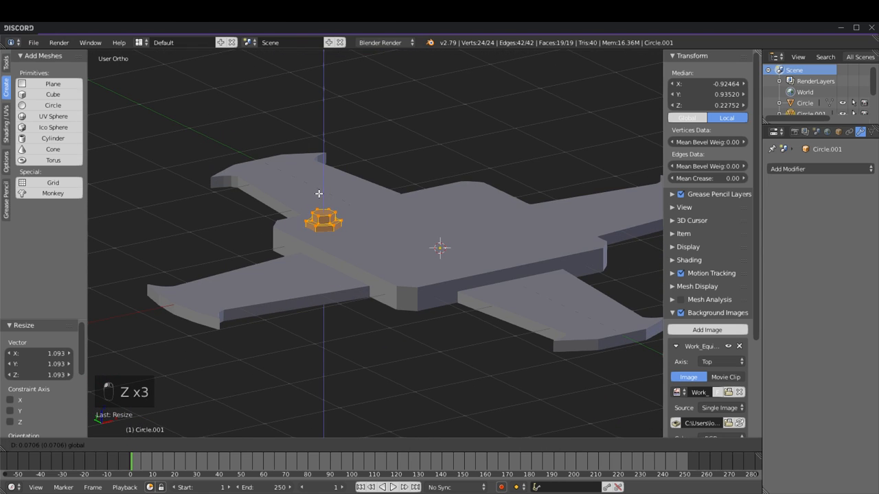
left_click(320, 193)
Step: Duplicate the lug nut and move the copy about -1.86 along Y onto the lower-left bolt
key("KP_7")
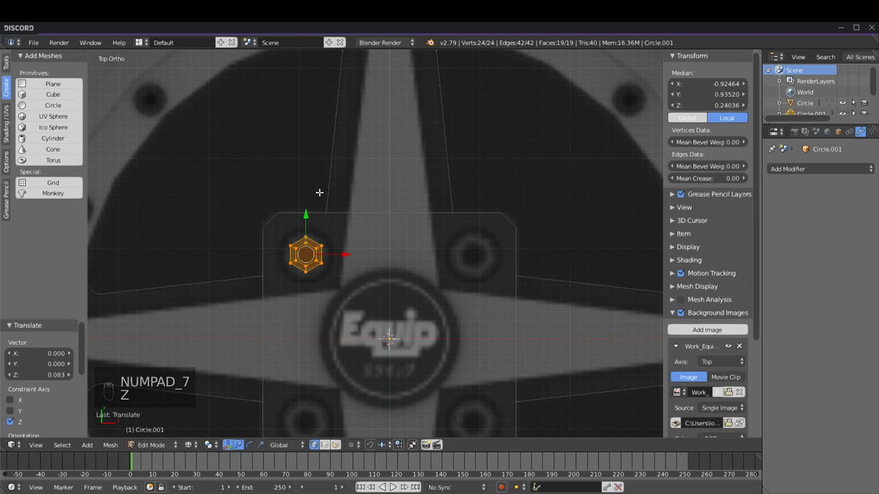
scroll(355, 234, "down", 2)
key("shift+d")
right_click(352, 226)
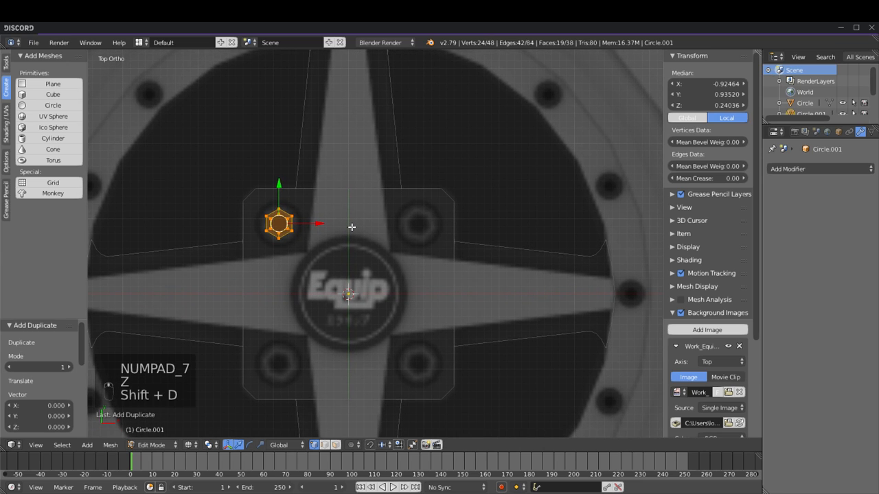
left_click_drag(279, 186, 278, 330)
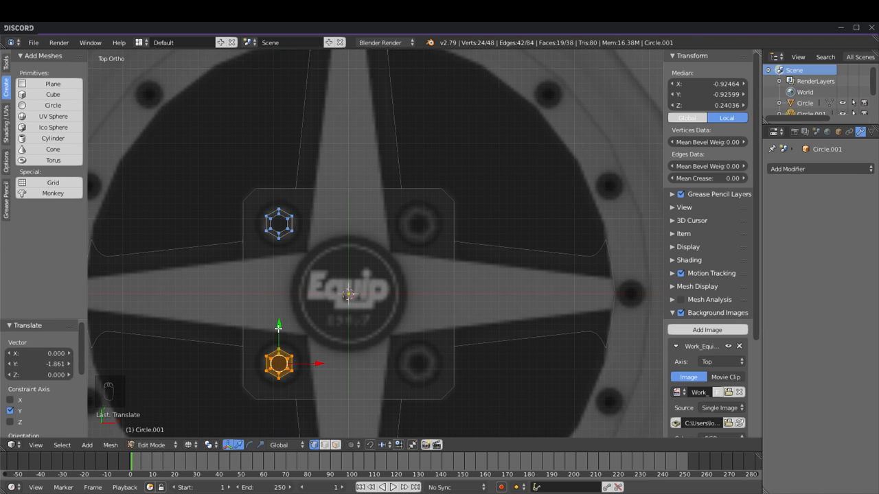
Step: Add a Mirror modifier on X to the lug nut object and deselect everything in object mode
key("Tab")
left_click(777, 169)
left_click(658, 278)
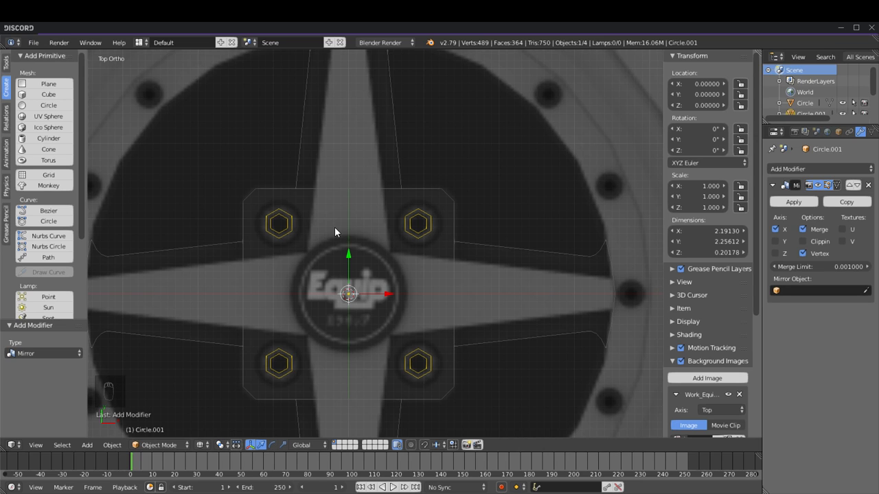
key("Tab")
key("Tab")
key("a")
key("a")
key("a")
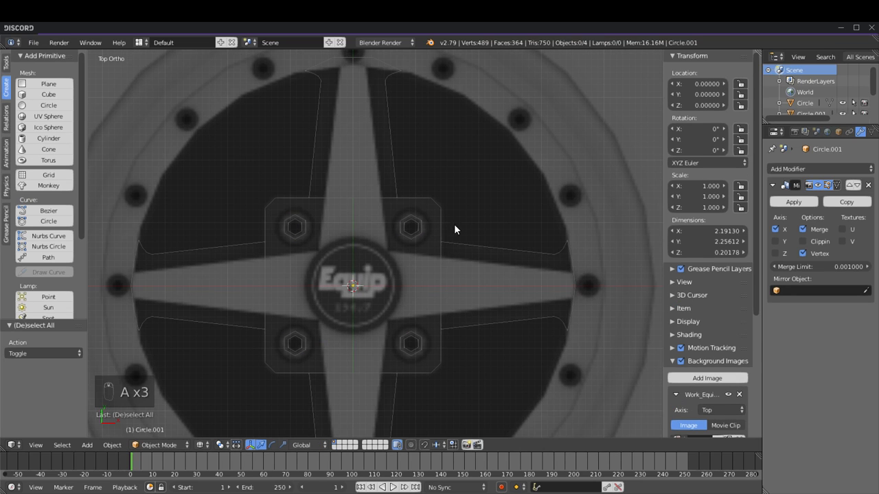
Step: Examine the four lug nuts on the hub plate and the spokes from several angles in solid shading
key("z")
key("z")
key("z")
key("z")
mouse_move(479, 286)
middle_mouse_down()
mouse_move(428, 193)
mouse_move(427, 136)
mouse_move(478, 149)
middle_mouse_up()
scroll(479, 149, "down", 5)
middle_click_drag(479, 186, 412, 216)
scroll(469, 219, "up", 4)
middle_click_drag(469, 220, 439, 204)
middle_click_drag(427, 241, 399, 215)
middle_click_drag(401, 256, 416, 295)
key("KP_7")
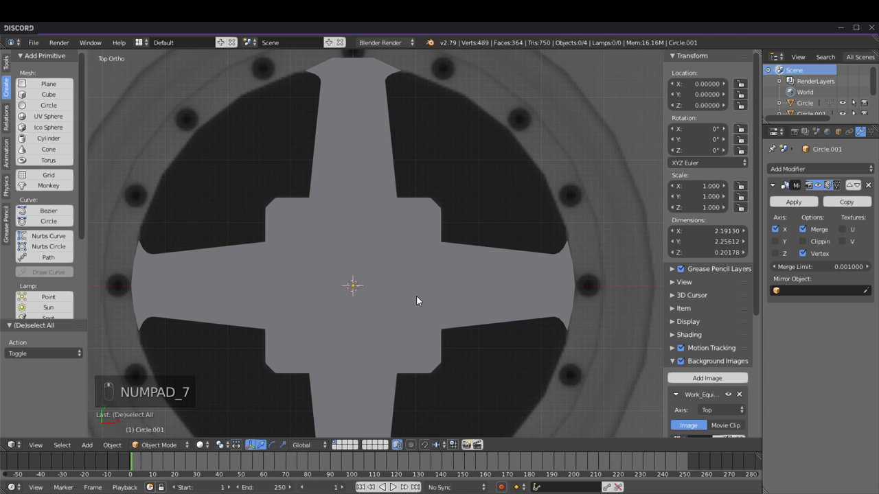
key("Tab")
key("Tab")
key("z")
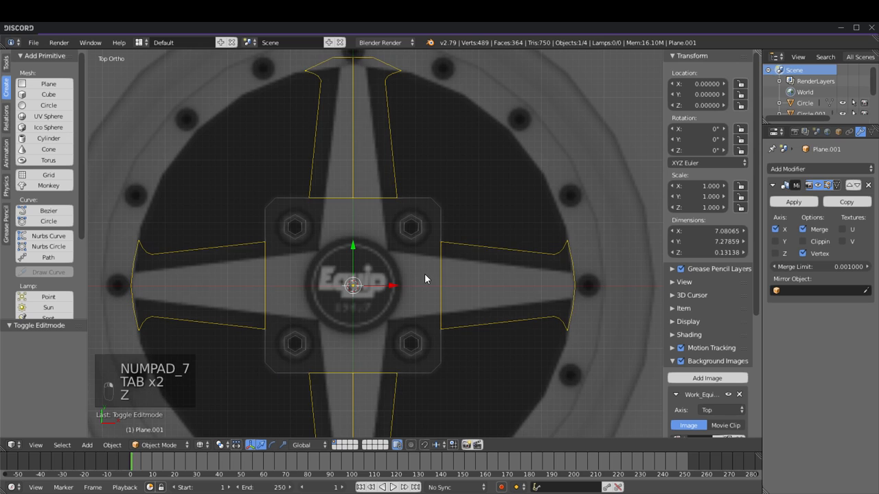
middle_click_drag(447, 300, 444, 290, "shift")
right_click(414, 216)
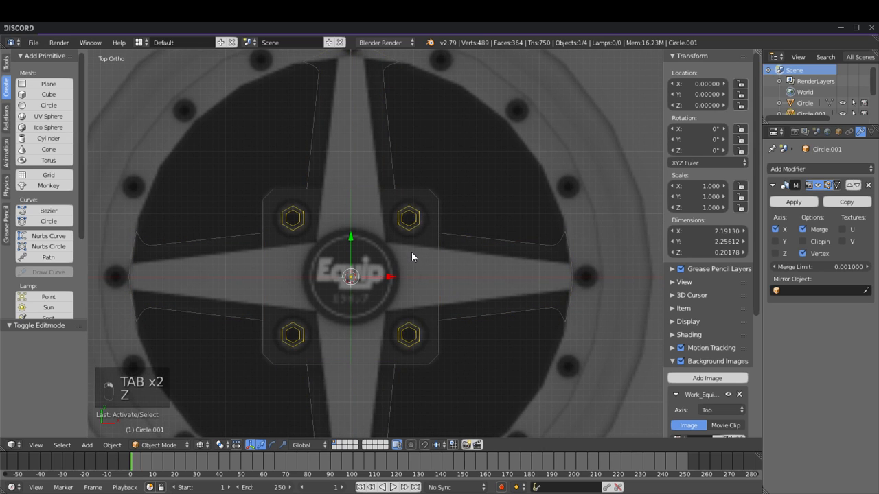
key("z")
scroll(412, 251, "down", 2)
key("a")
key("z")
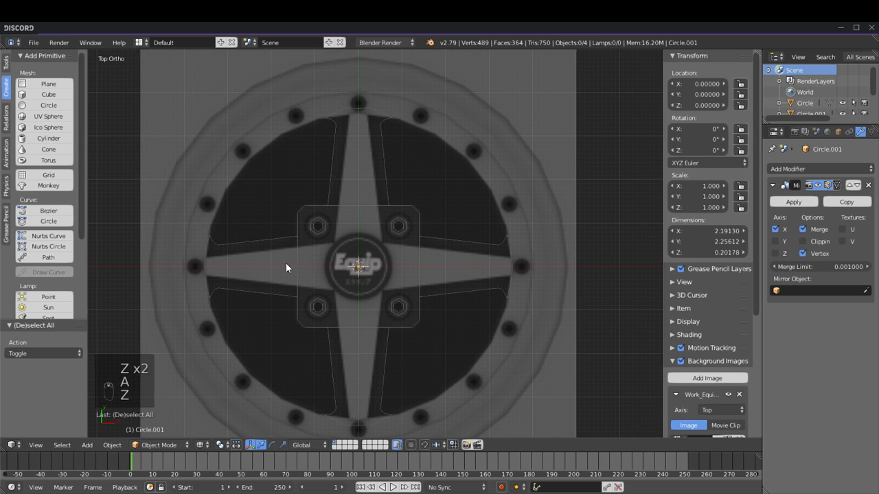
Step: Add a 10-vertex circle at the wheel centre, seen from the top over the reference image
middle_click_drag(384, 255, 214, 231)
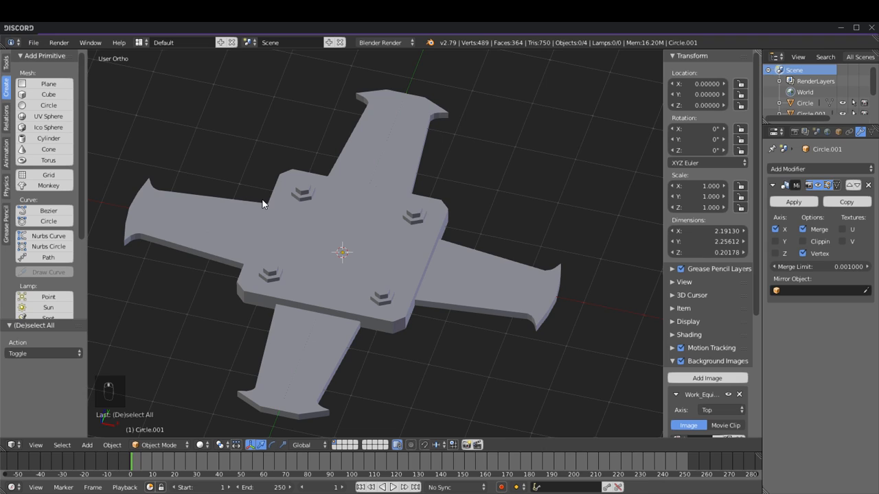
key("KP_7")
left_click(49, 105)
key("z")
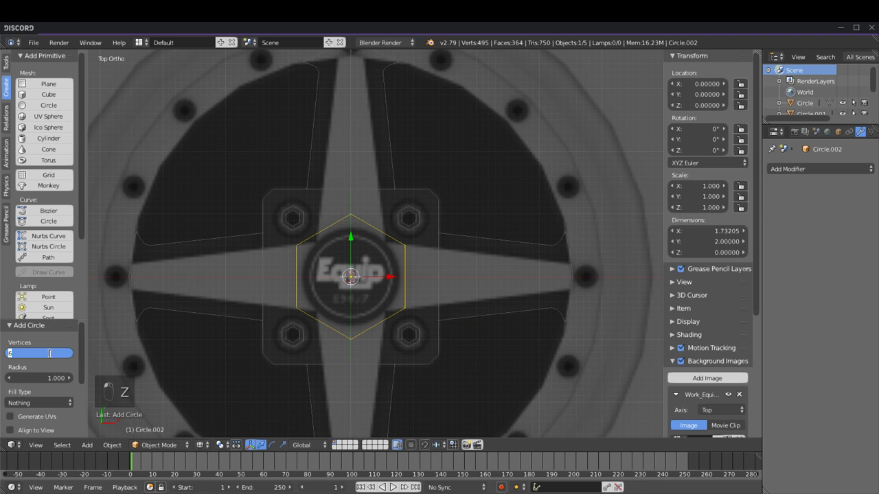
key("Return")
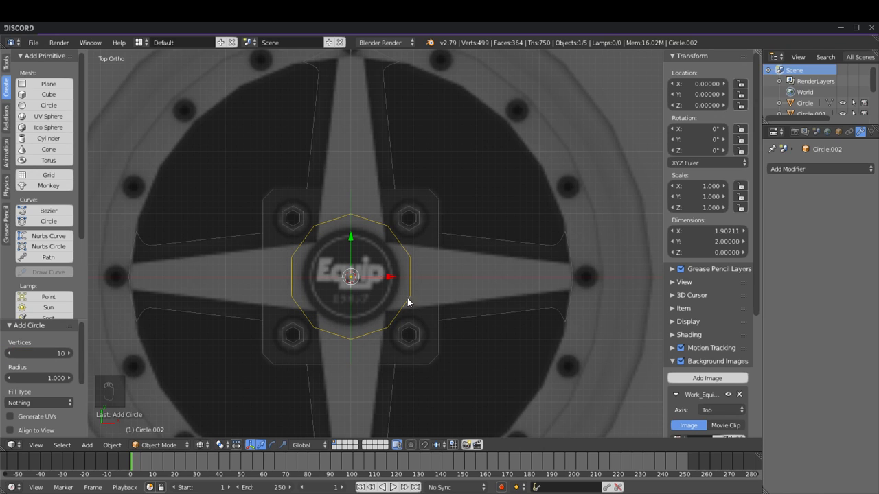
scroll(408, 278, "up", 2)
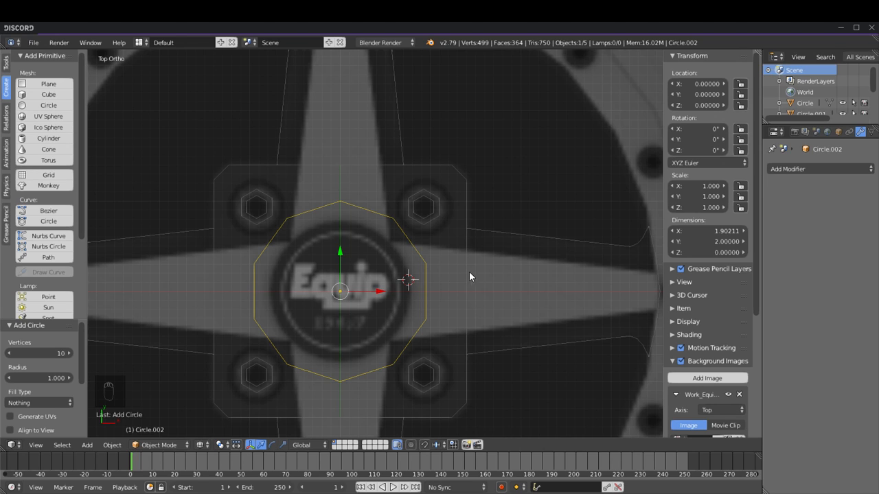
Step: Scale the circle's vertices to 0.4 and move them about 1.0 along Y and -0.93 along X onto the upper-left bolt
key("Tab")
key("s")
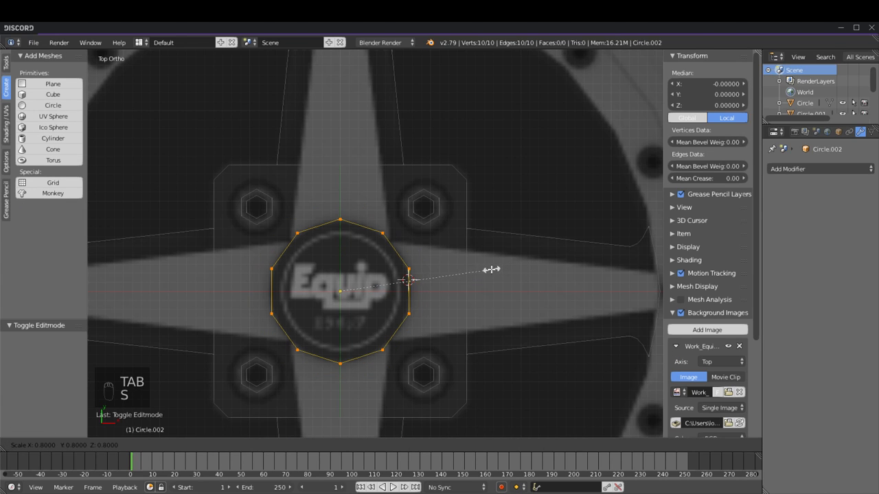
left_click(426, 284)
key("g")
key("y")
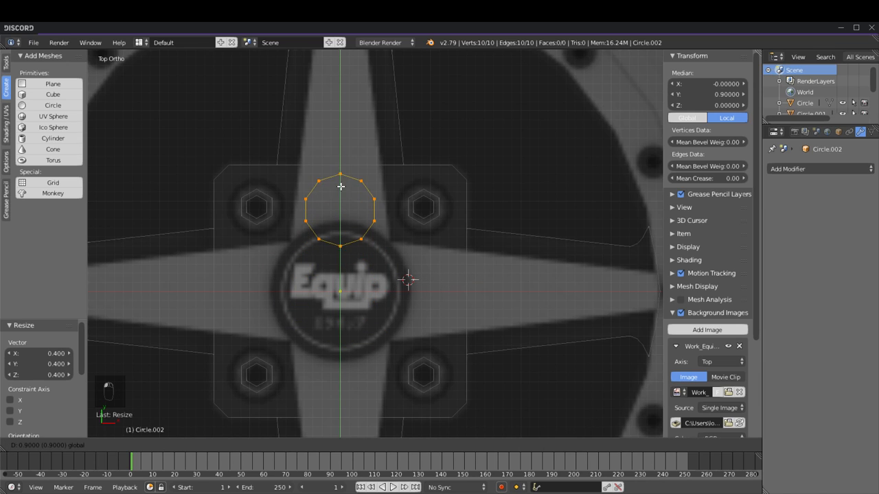
left_click(364, 208)
key("g")
key("x")
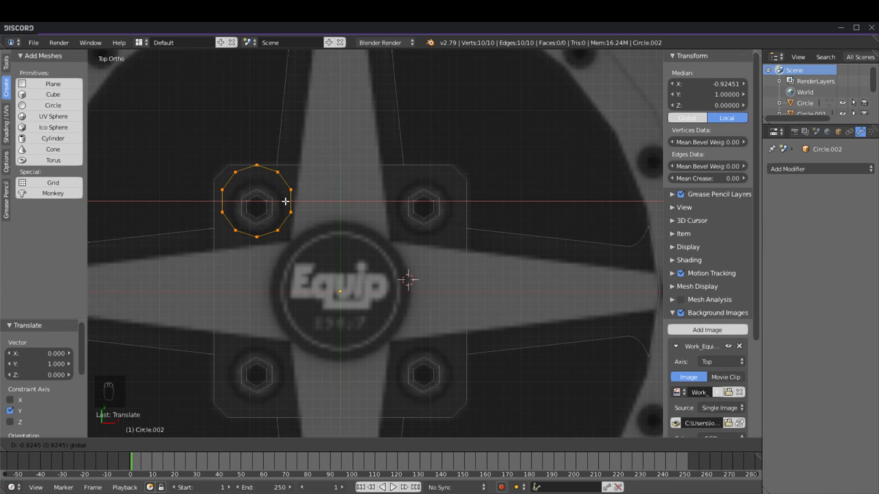
left_click(289, 204)
Step: Shrink the circle around the upper-left bolt and centre it on the lug nut at about Y 0.93
key("s")
left_click(334, 146)
key("g")
key("y")
left_click(256, 164)
key("s")
left_click(255, 167)
key("g")
key("y")
left_click(255, 170)
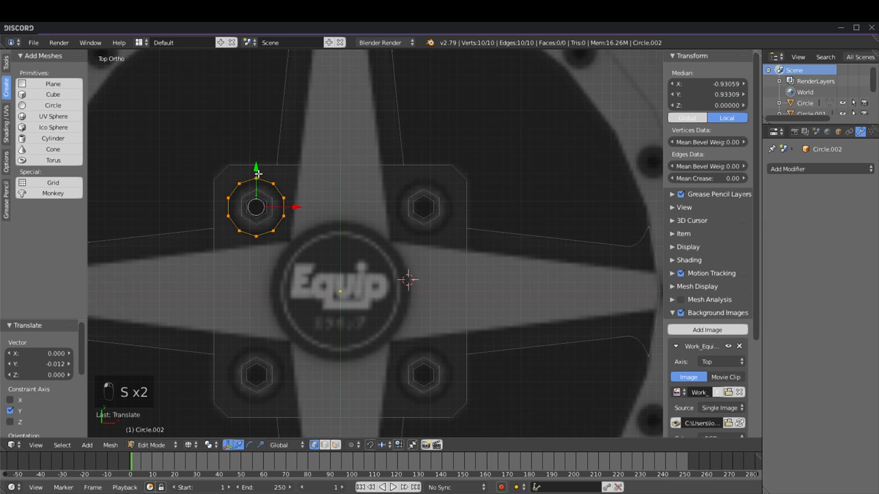
Step: Resize the circle to about 0.65 across and nudge it to about X -0.927, Y 0.930 around the bolt's recess
key("s")
left_click(304, 199)
key("s")
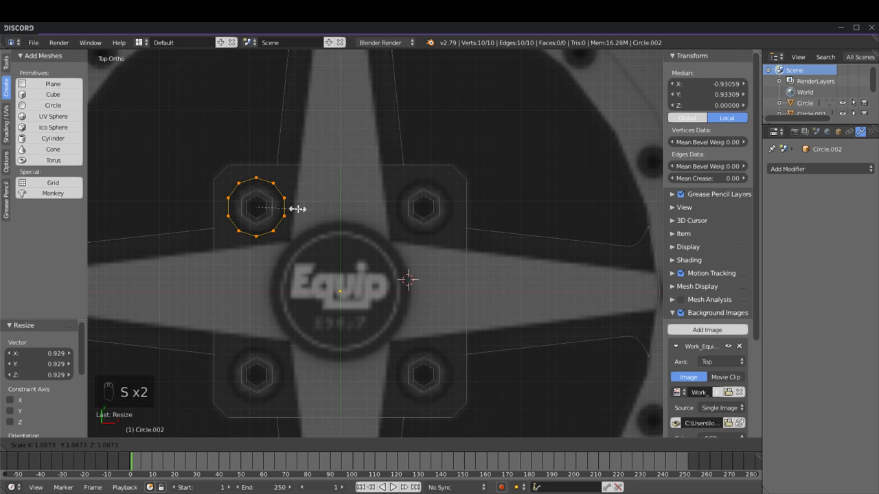
left_click(297, 208)
scroll(382, 286, "up", 3)
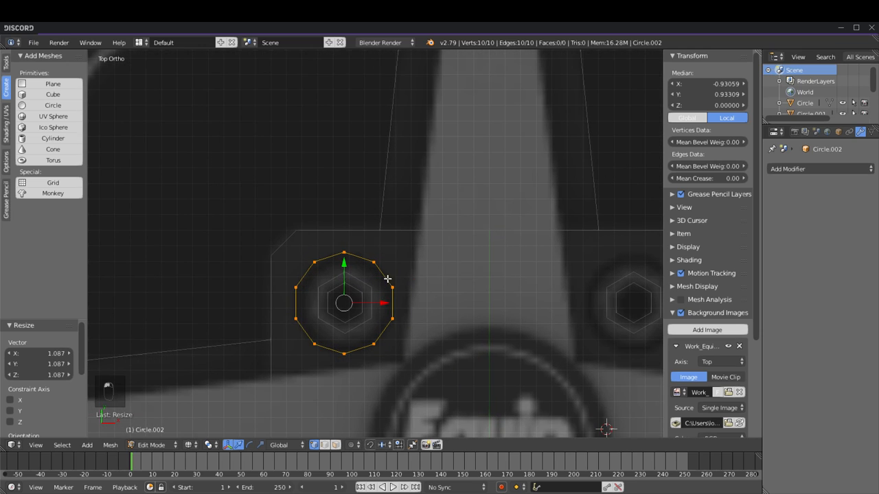
left_click_drag(341, 267, 341, 268)
left_click_drag(380, 304, 381, 303)
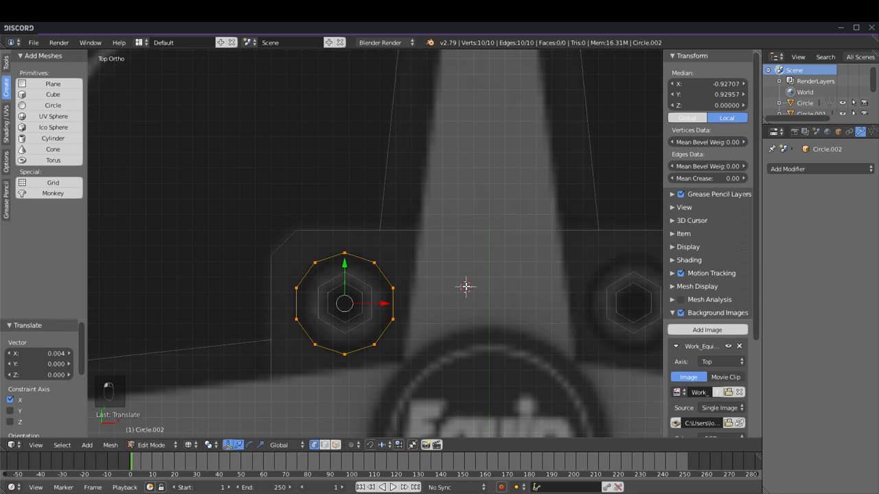
Step: Raise the circle to about Z 0.45, fill it and extrude it down through the hub plate into a cylinder about 1.23 tall
key("z")
mouse_move(465, 287)
middle_mouse_down()
mouse_move(439, 281)
mouse_move(377, 206)
middle_mouse_up()
key("e")
left_click(372, 177)
key("ctrl+z")
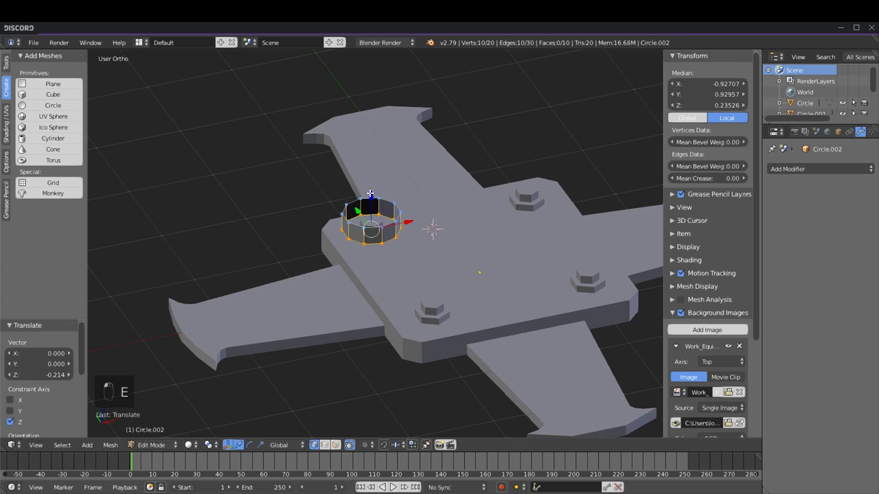
key("f")
key("e")
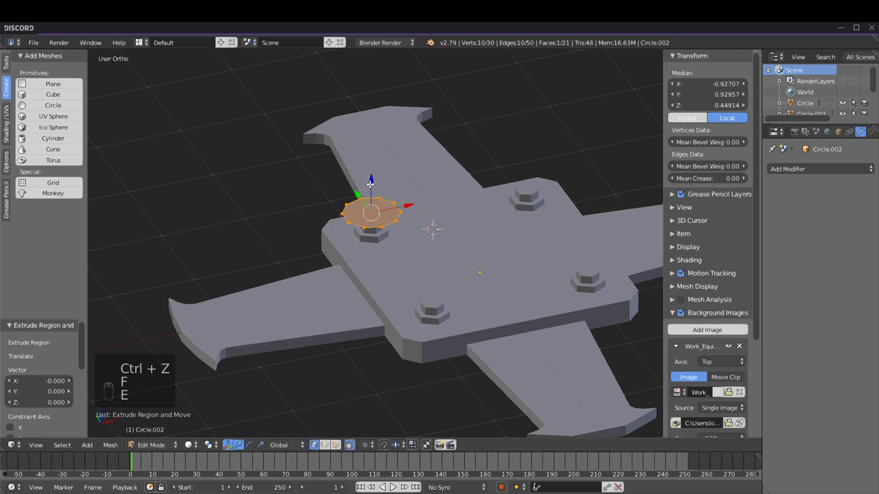
left_click(373, 234)
left_click_drag(375, 233, 375, 275)
Step: Fill the cylinder's open top loop with a face and return to object mode
mouse_move(375, 275)
middle_mouse_down()
mouse_move(375, 206)
mouse_move(371, 273)
middle_mouse_up()
key("a")
key("f")
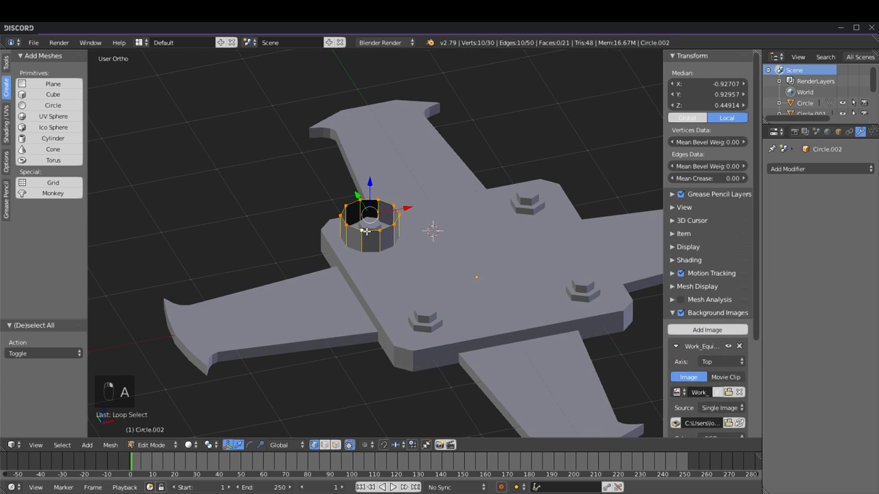
key("a")
key("z")
key("f")
key("a")
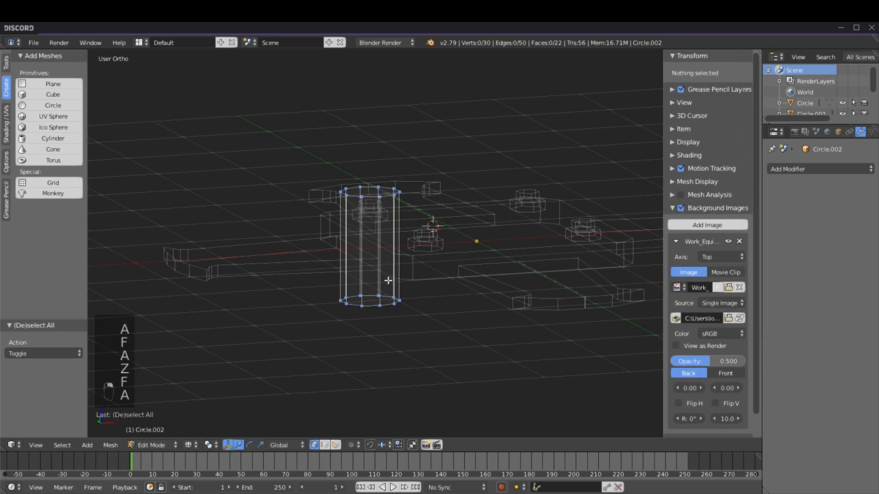
key("z")
key("Tab")
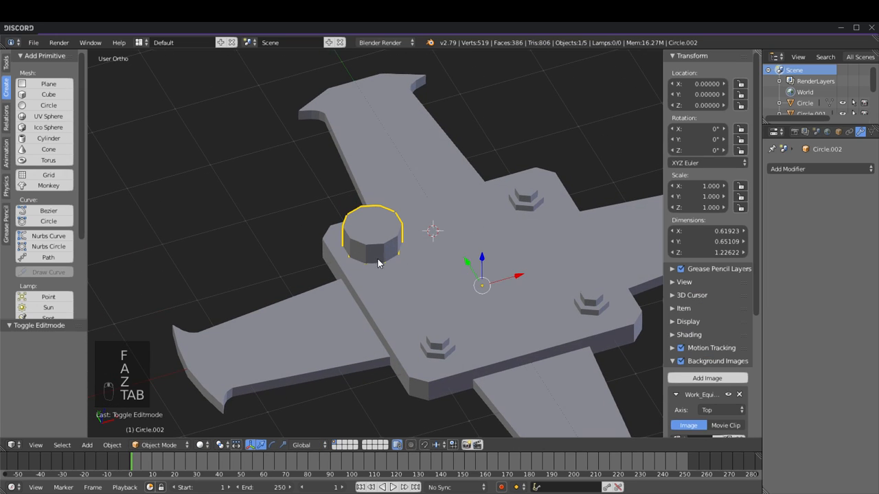
Step: Add a Boolean modifier to the cylinder with the Union operation and the Carve solver
left_click(817, 169)
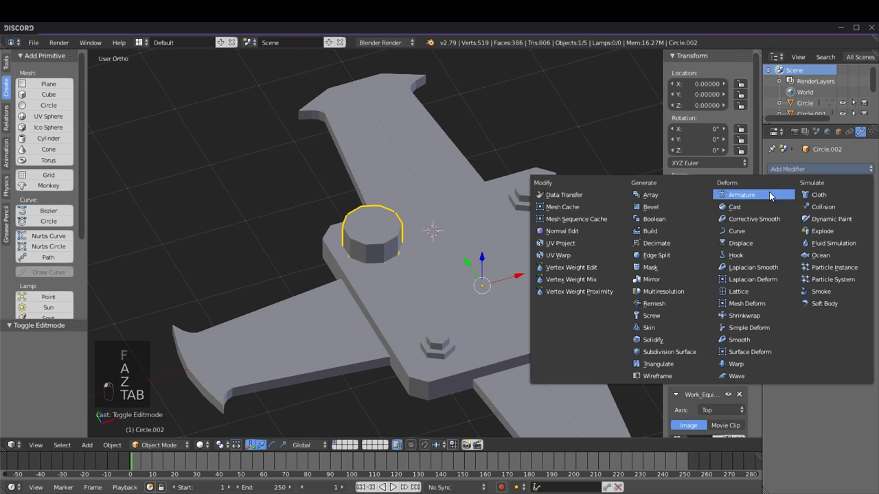
left_click(665, 219)
left_click(790, 229)
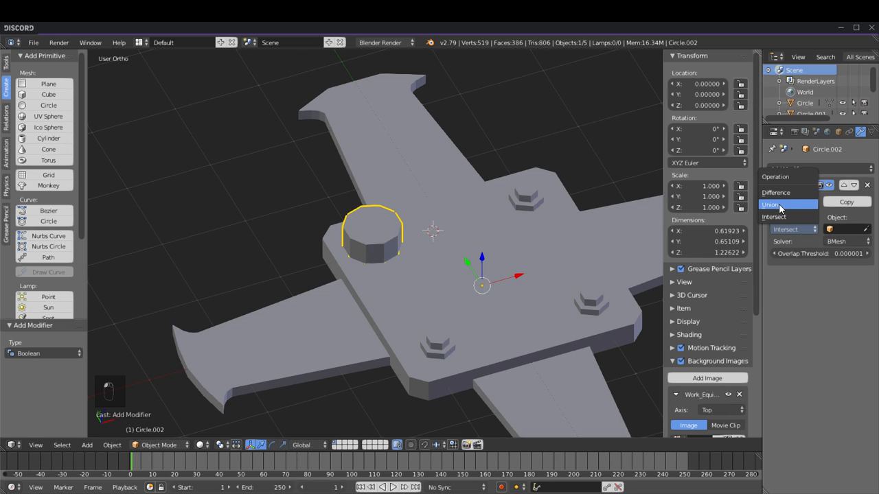
left_click(770, 205)
left_click(839, 241)
left_click(833, 217)
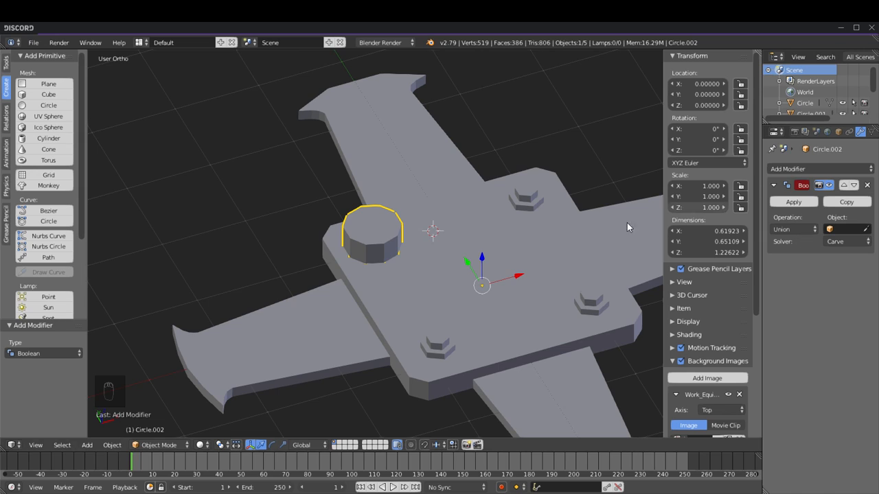
Step: Choose the hub plate (Plane) as the cylinder's Boolean object and apply the Union modifier
right_click(372, 297)
right_click(371, 297)
right_click(371, 297)
right_click(372, 296)
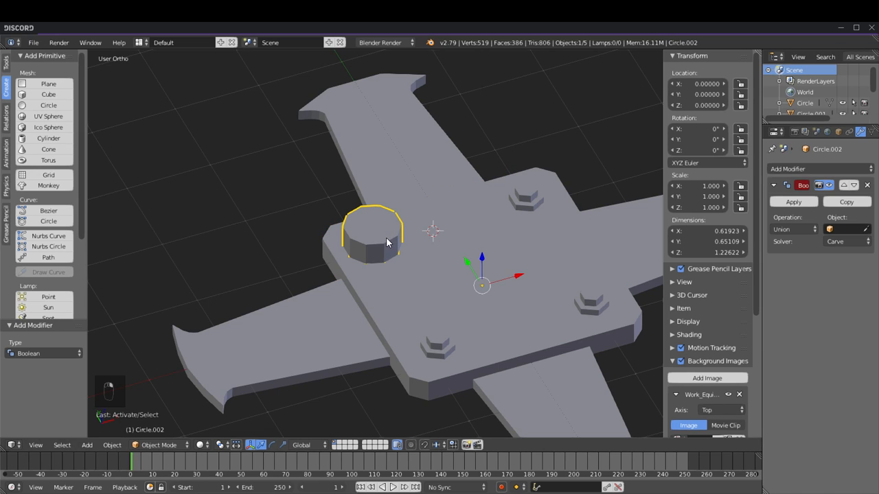
right_click(413, 300)
left_click(375, 245)
right_click(376, 248)
left_click(848, 229)
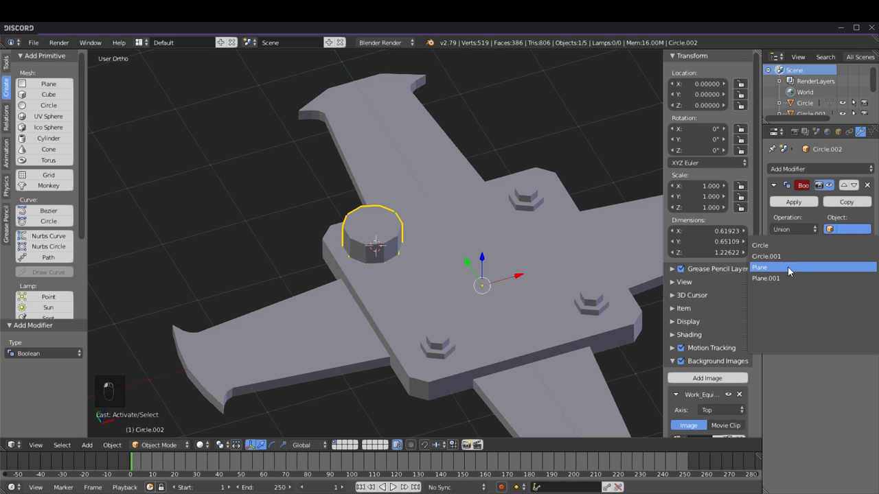
left_click(787, 267)
key("z")
scroll(396, 274, "up", 3)
middle_click_drag(396, 272, 572, 294)
scroll(392, 168, "down", 5)
left_click(794, 202)
Step: Examine the applied Boolean on the hub plate and cylinder in wireframe, solid shading and edit mode
key("z")
key("z")
mouse_move(467, 260)
middle_mouse_down()
mouse_move(493, 235)
mouse_move(456, 257)
middle_mouse_up()
right_click(368, 246)
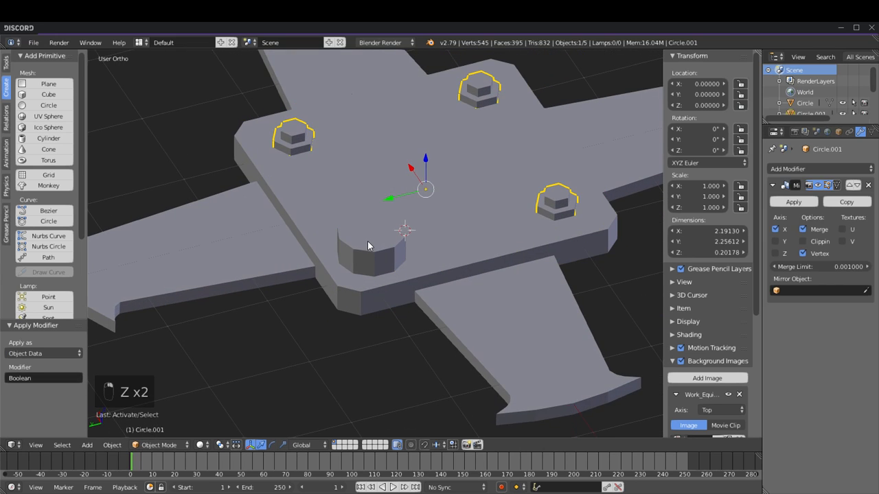
key("Tab")
key("Tab")
right_click(370, 246)
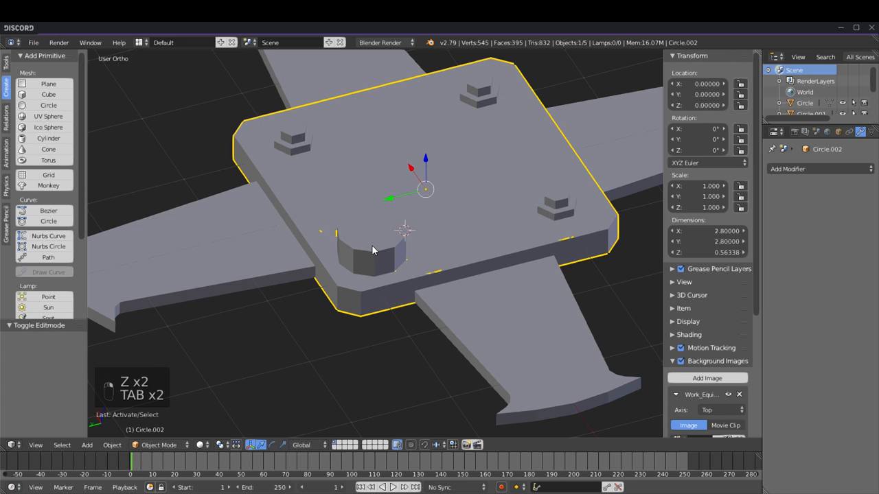
key("Tab")
key("Tab")
key("Tab")
key("Tab")
key("Tab")
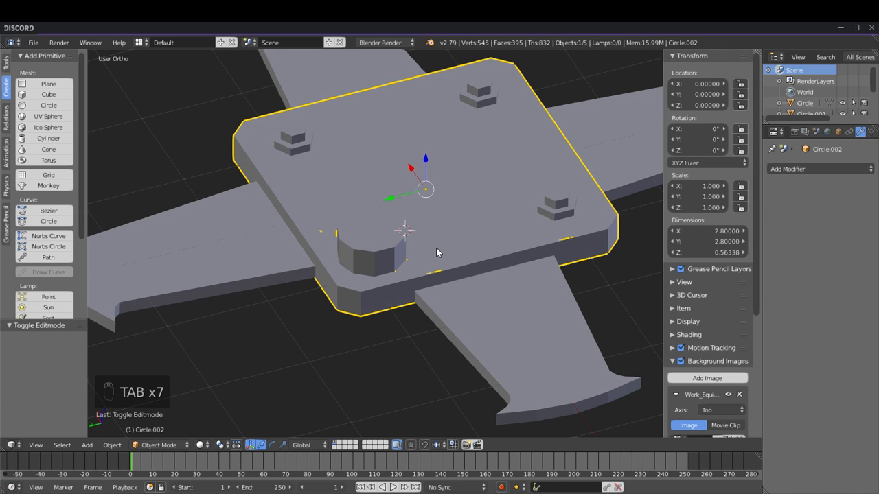
middle_click_drag(445, 247, 434, 279)
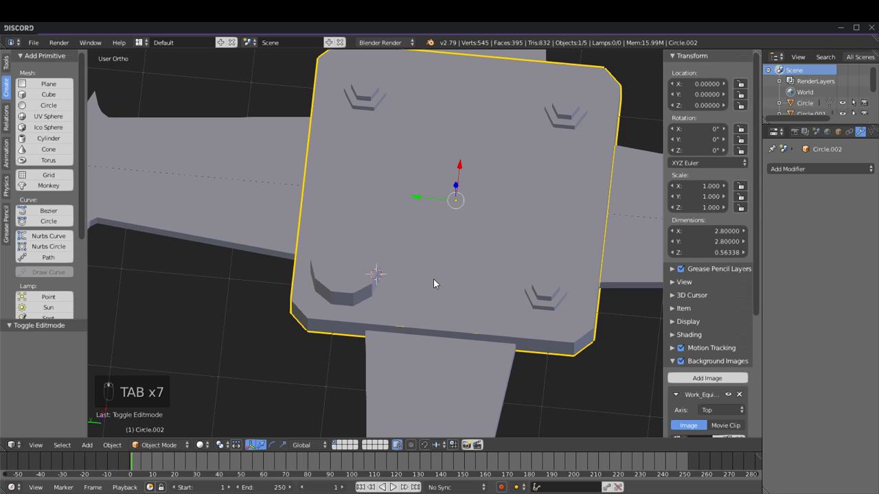
Step: Undo the applied Union Boolean and the selection changes around it
key("ctrl+z")
key("ctrl+z")
key("ctrl+z")
key("ctrl+z")
key("ctrl+z")
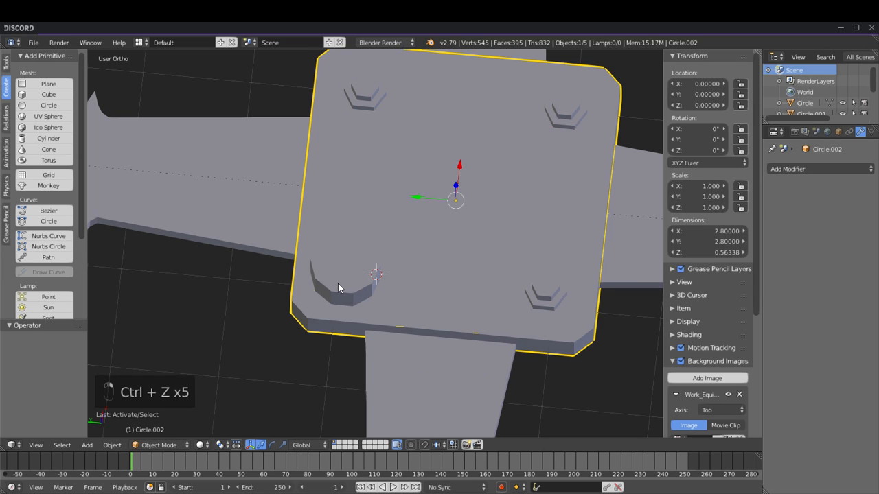
key("ctrl+z")
key("ctrl+z")
key("ctrl+z")
key("ctrl+z")
key("ctrl+z")
key("ctrl+z")
key("ctrl+z")
key("ctrl+z")
key("ctrl+z")
key("ctrl+z")
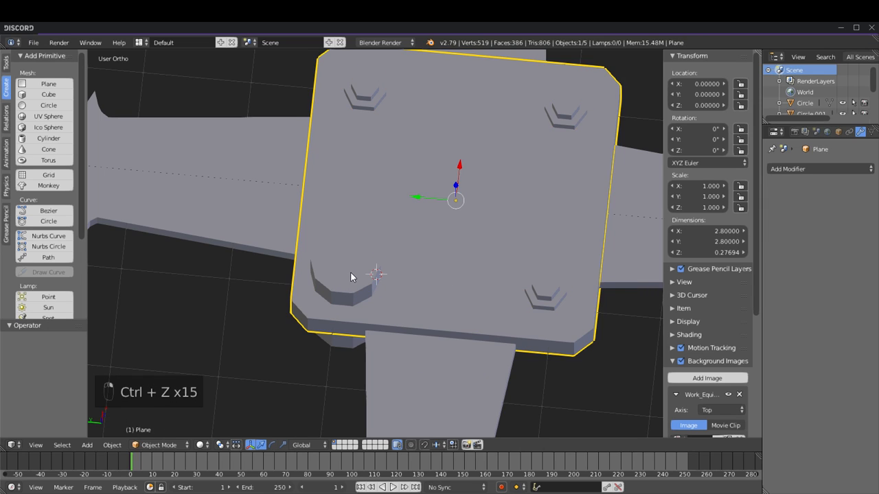
Step: Set the cylinder's Boolean operation to Difference with the hub plate (Plane) as its object
left_click(789, 229)
left_click(776, 192)
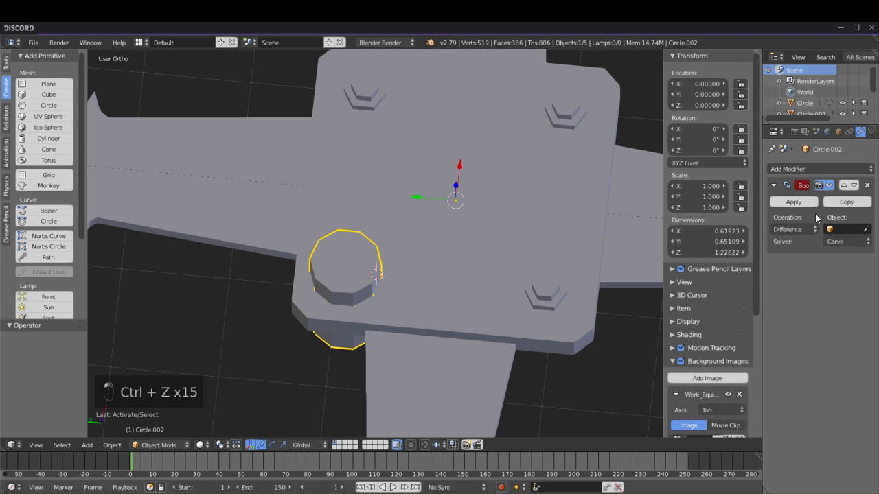
key("z")
left_click(832, 229)
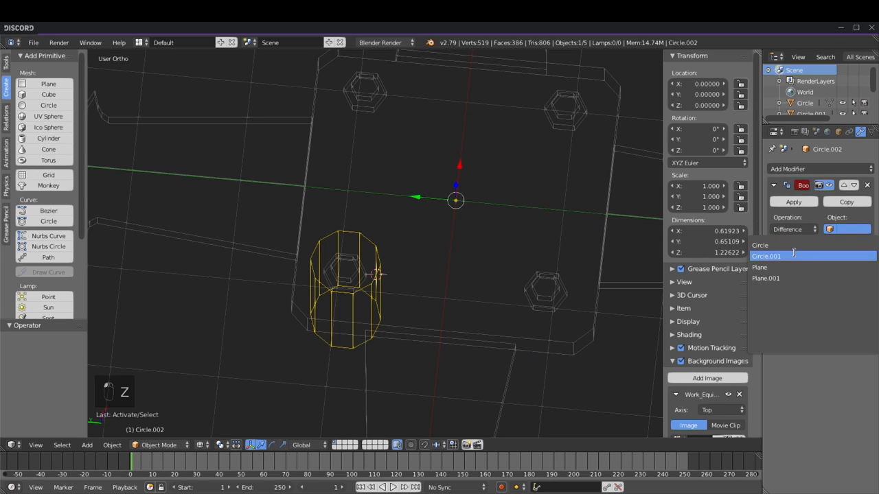
left_click(782, 267)
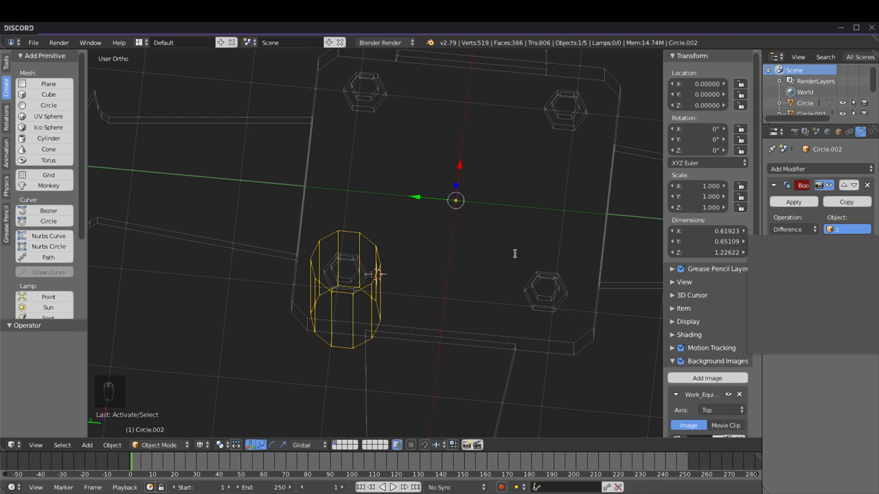
key("z")
right_click(494, 254)
right_click(359, 291)
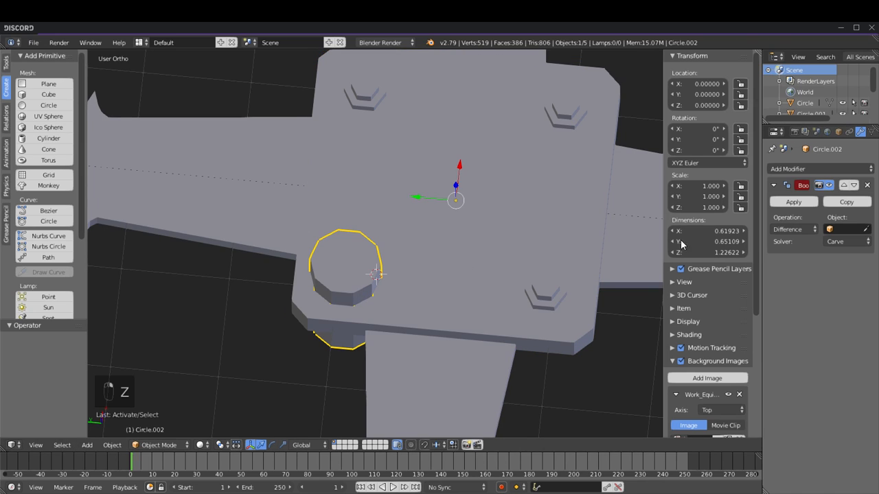
left_click(838, 227)
left_click(778, 268)
key("z")
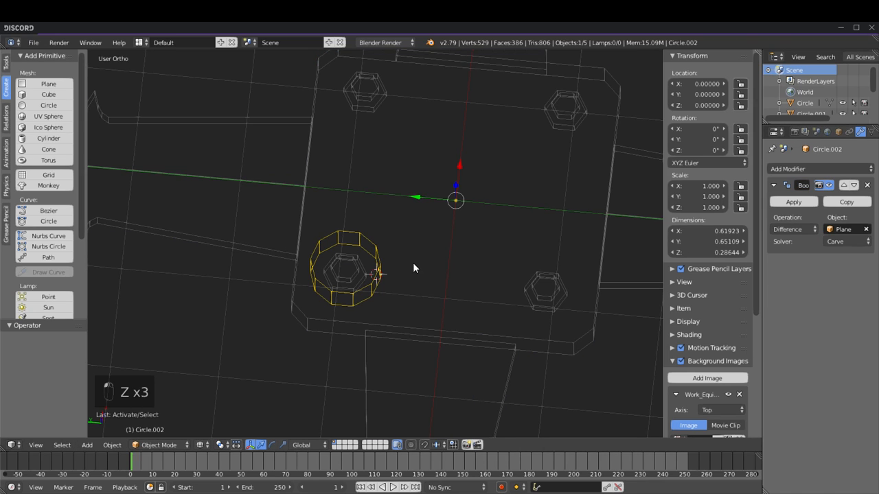
key("z")
key("z")
Step: Try the other Boolean operations, then apply the modifier so the cylinder and hub plate are joined
left_click(790, 229)
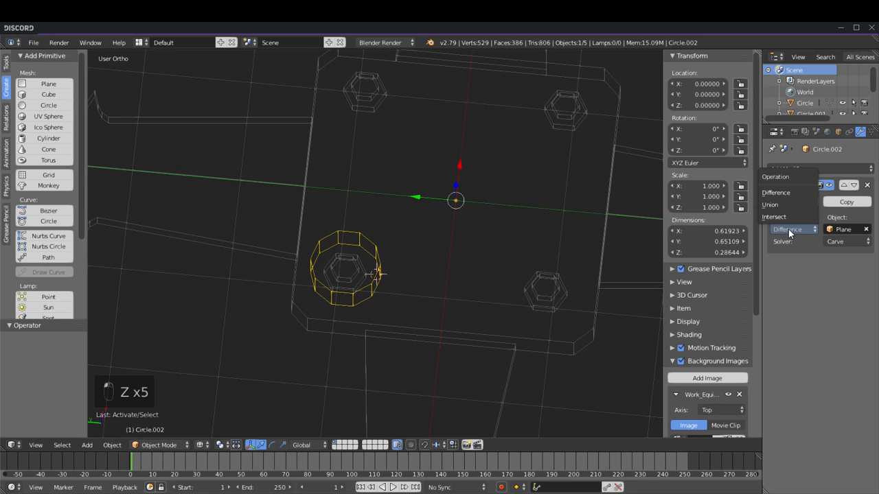
left_click(783, 213)
left_click(790, 229)
left_click(783, 191)
left_click(790, 230)
left_click(783, 193)
left_click(845, 242)
left_click(791, 202)
key("z")
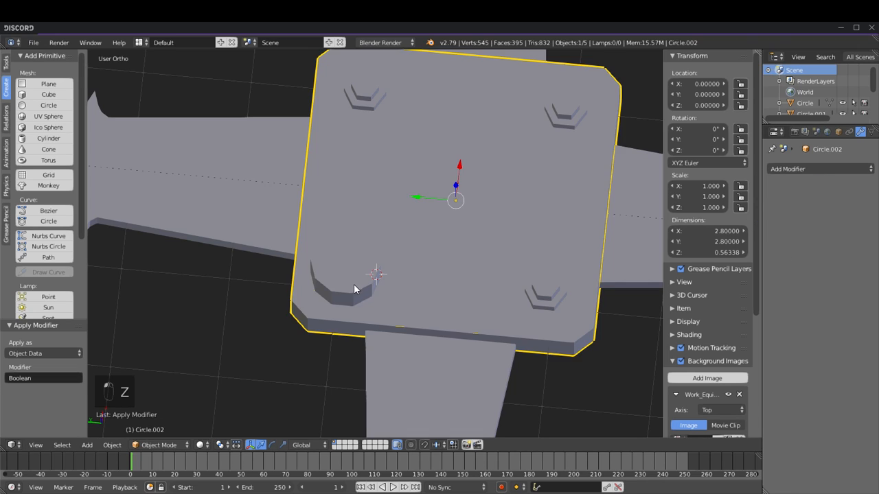
Step: Examine the joined plate and cylinder mesh in edit mode, comparing wireframe with solid shading
key("Tab")
key("Tab")
key("Tab")
key("z")
key("z")
key("z")
key("z")
key("z")
key("z")
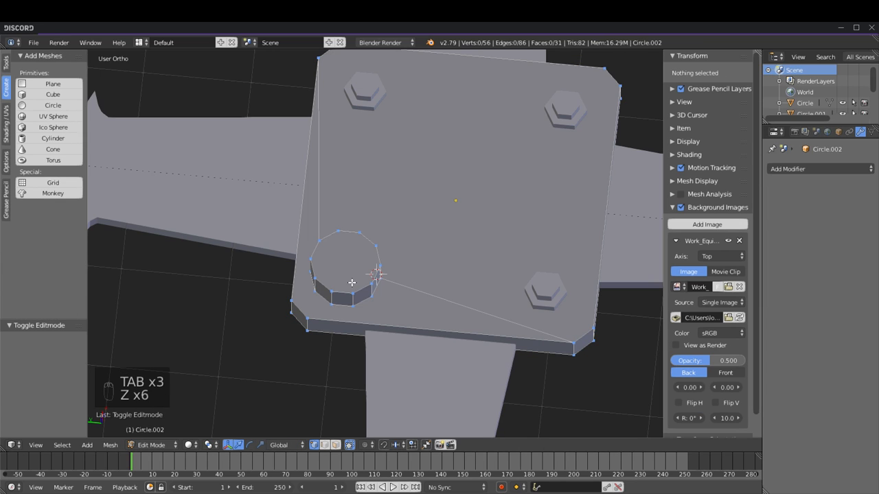
Step: Delete the ring of side faces on the cylinder standing above the hub plate
key("l")
key("l")
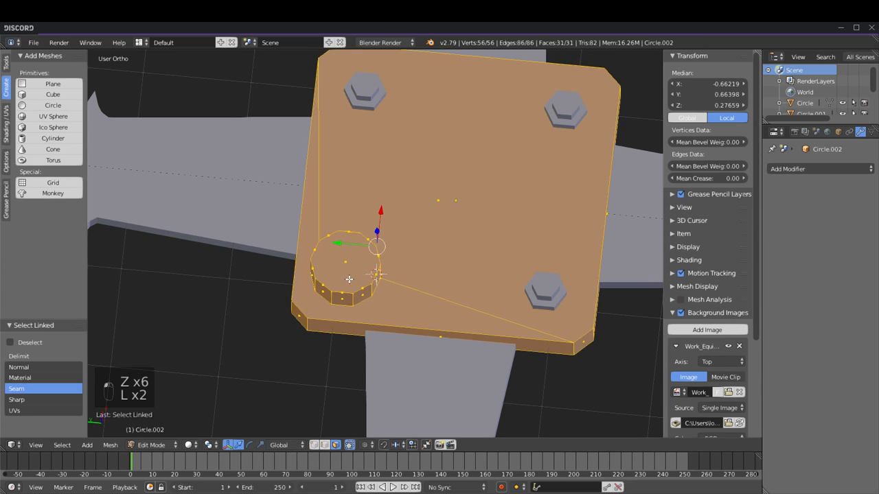
key("a")
right_click(355, 299)
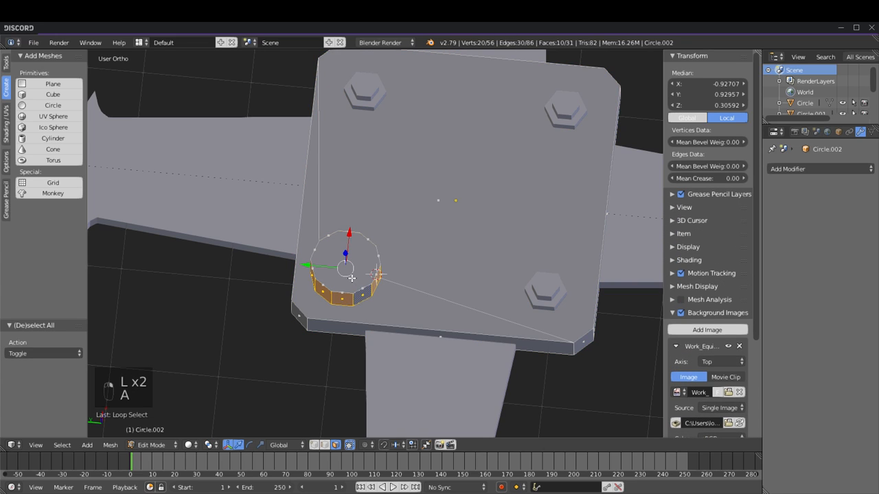
key("Delete")
left_click(337, 284)
middle_click_drag(355, 399, 364, 345)
scroll(363, 345, "up", 4)
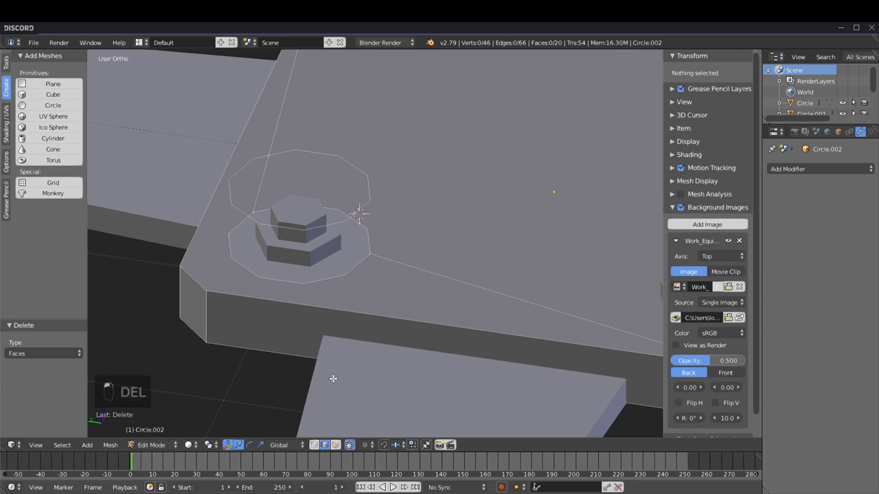
Step: Delete the leftover circular edge loops of the cylinder around the lug nut
right_click(322, 226)
key("Delete")
left_click(322, 227)
key("a")
key("a")
key("z")
mouse_move(336, 225)
middle_mouse_down()
mouse_move(355, 155)
mouse_move(343, 165)
middle_mouse_up()
key("c")
mouse_move(310, 160)
left_mouse_down()
mouse_move(294, 137)
mouse_move(369, 142)
left_mouse_up()
right_click(369, 142)
key("z")
middle_click_drag(428, 140, 421, 189)
key("Delete")
left_click(420, 189)
scroll(421, 189, "up", 4)
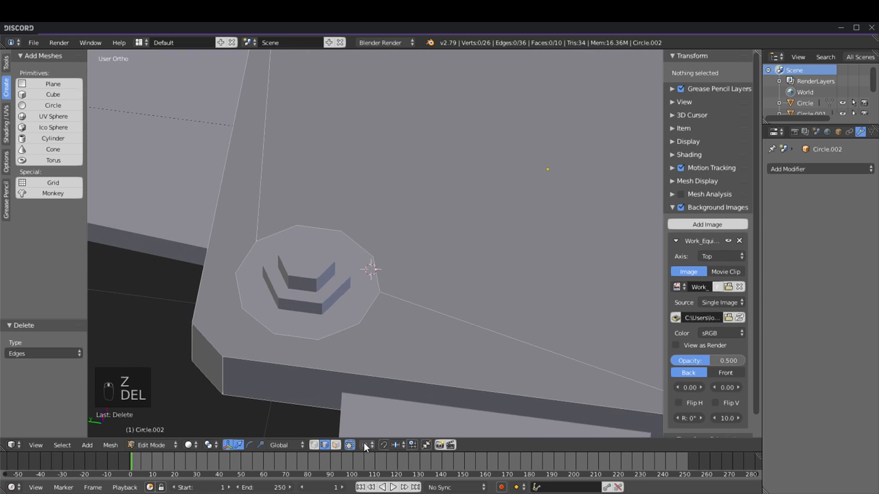
Step: Compare the trimmed mesh with the original hub plate in object and edit mode, using wireframe and solid shading
key("z")
key("z")
key("z")
key("z")
key("z")
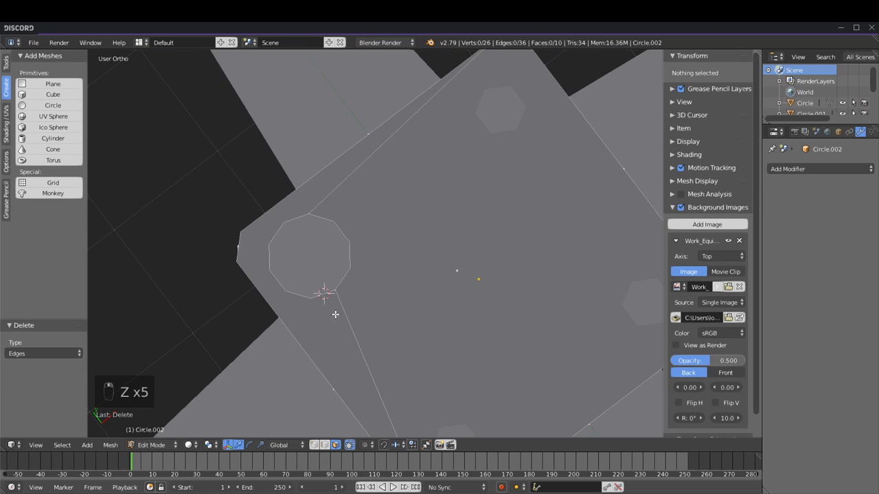
middle_click_drag(335, 315, 361, 251)
key("Tab")
right_click(379, 246)
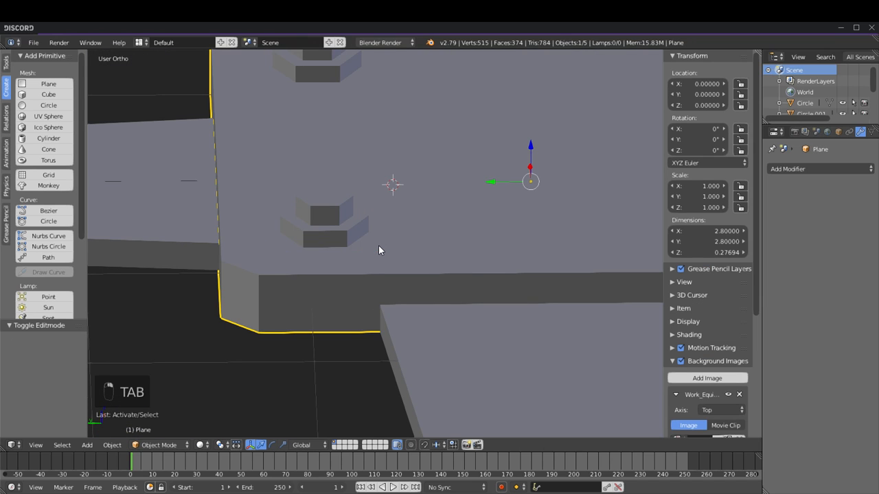
key("Tab")
key("Tab")
key("z")
key("z")
key("z")
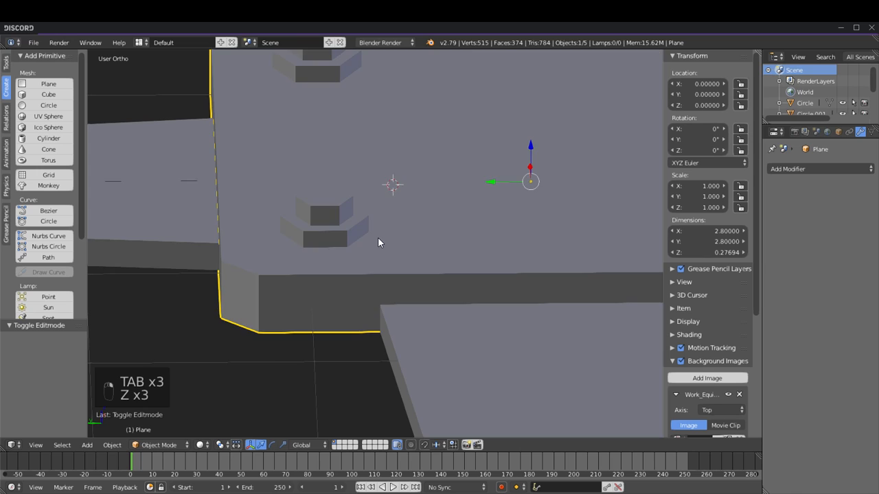
key("Tab")
key("z")
right_click_drag(377, 238, 383, 252)
key("z")
key("z")
key("z")
key("z")
key("Tab")
key("z")
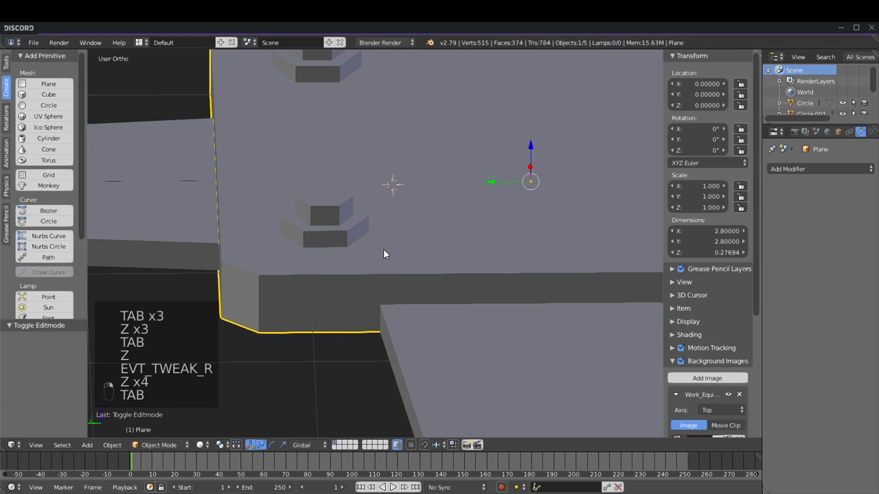
Step: Delete the trimmed plate copy, object Circle.002
right_click(383, 249)
key("z")
scroll(384, 249, "down", 5)
middle_click_drag(425, 235, 410, 296)
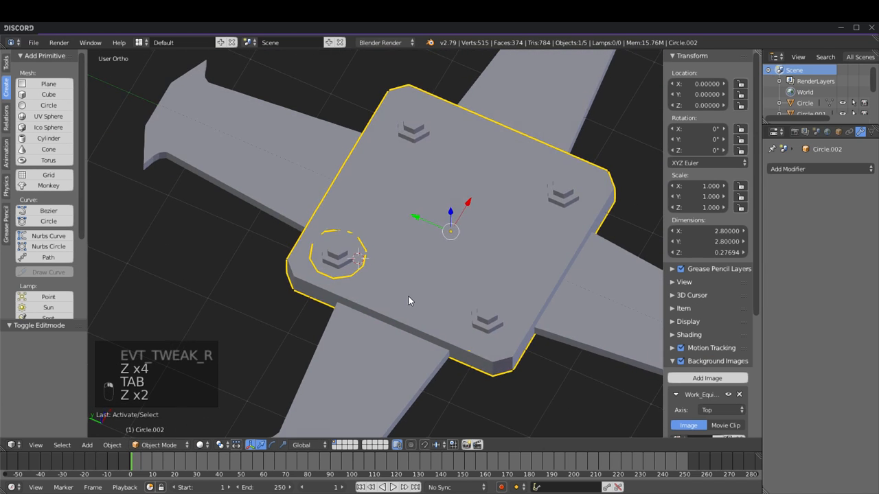
scroll(410, 301, "up", 2)
key("Delete")
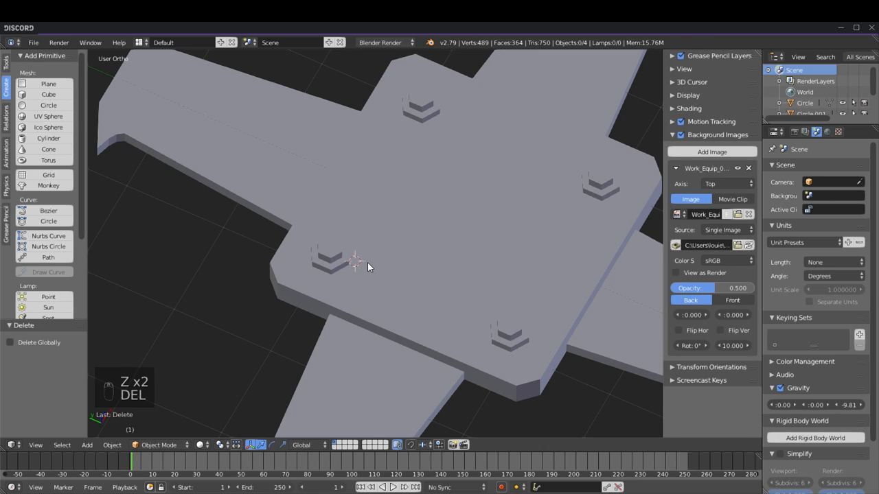
Step: Undo the deletions and the applied Boolean, and remove the Boolean modifier from the cylinder (Circle.002)
key("ctrl+z")
key("ctrl+z")
key("ctrl+z")
key("ctrl+z")
key("ctrl+z")
key("ctrl+z")
key("ctrl+z")
key("ctrl+z")
key("ctrl+z")
key("ctrl+z")
key("ctrl+z")
key("ctrl+z")
key("ctrl+z")
key("ctrl+z")
key("ctrl+z")
key("ctrl+z")
key("ctrl+z")
key("ctrl+z")
key("ctrl+z")
key("ctrl+z")
key("ctrl+z")
key("ctrl+z")
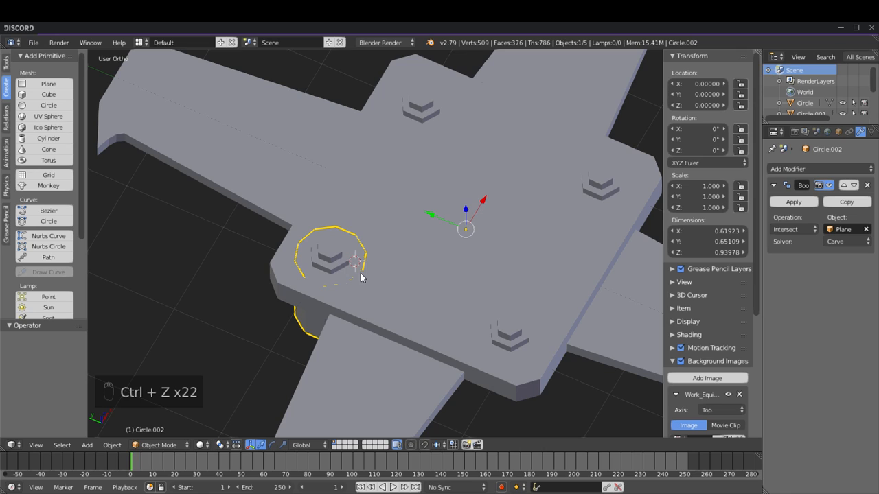
key("ctrl+z")
left_click(867, 185)
right_click(386, 306)
right_click(310, 263)
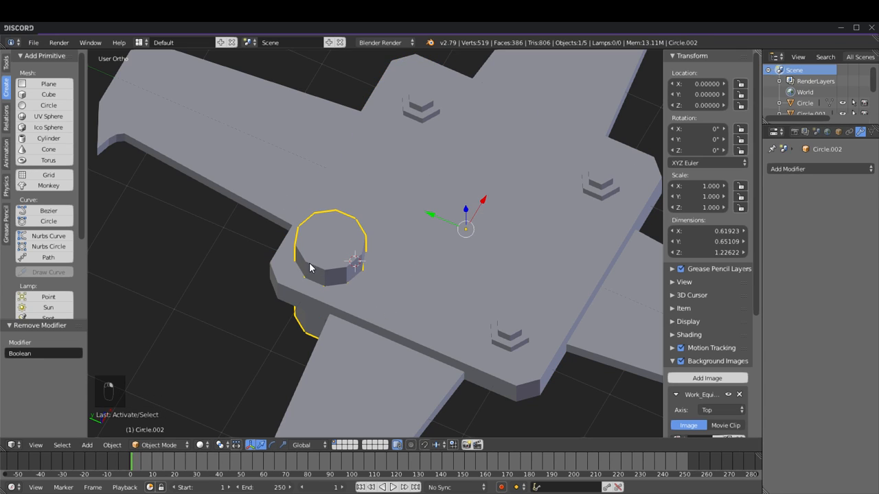
Step: Add a Boolean modifier to the hub plate (Plane) and set its operation to Difference
right_click(389, 304)
left_click(796, 169)
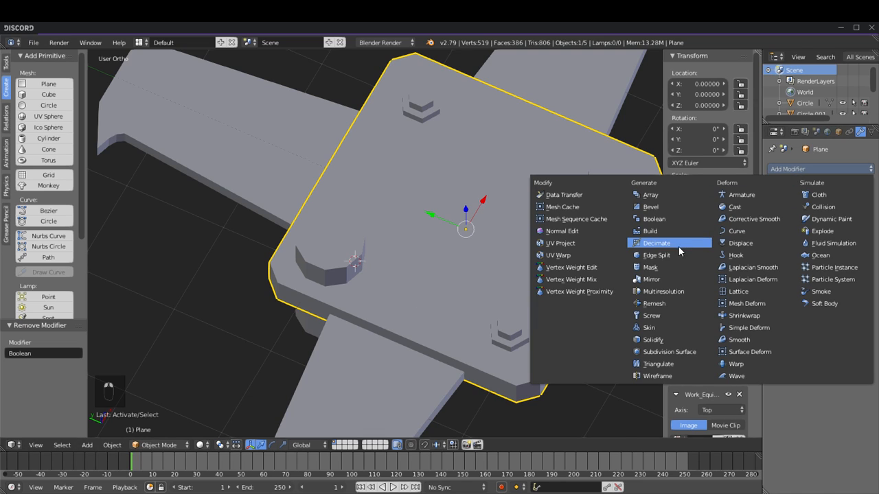
left_click(654, 219)
left_click(793, 229)
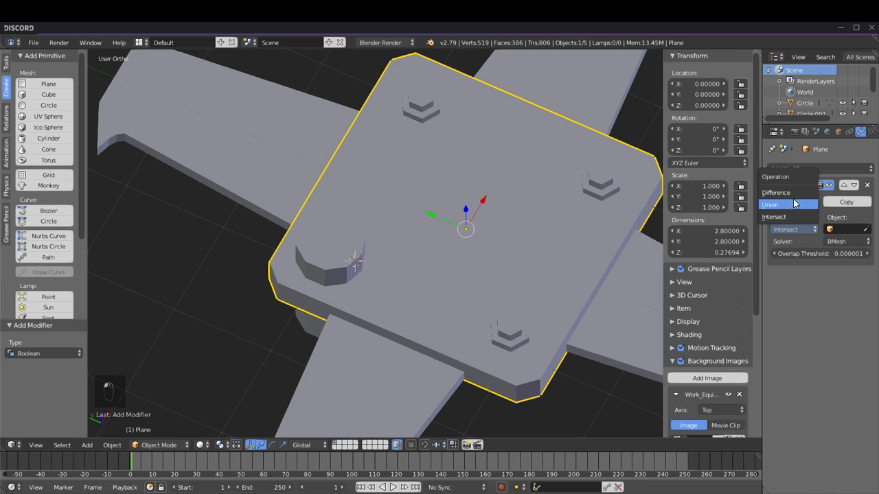
left_click(780, 193)
key("z")
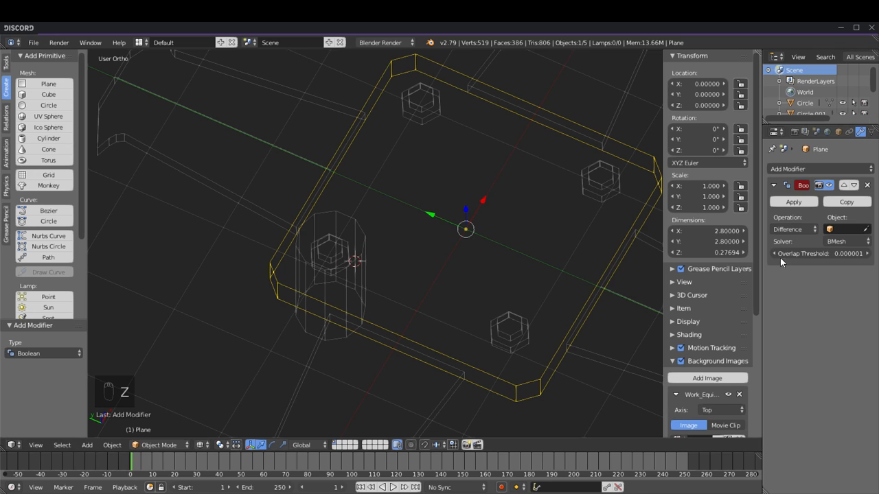
Step: Identify the cylinder's object name and set Circle.002 as the object of the hub plate's Boolean
left_click(842, 227)
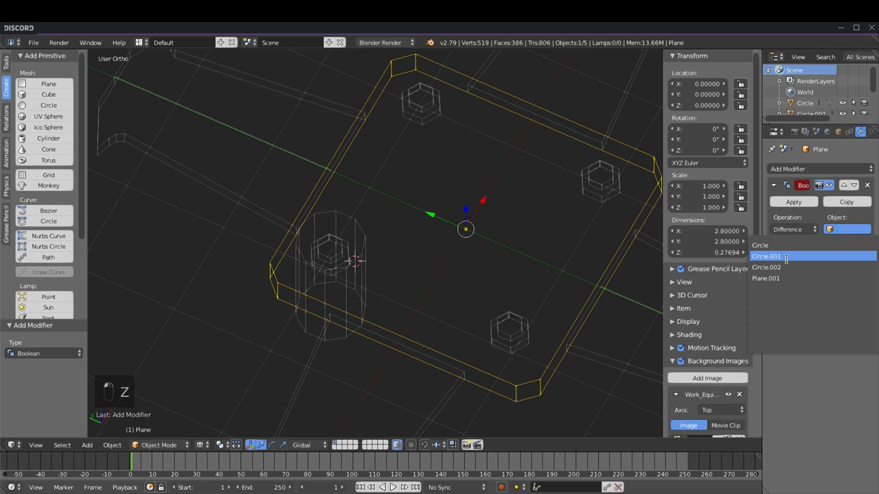
left_click(787, 256)
key("z")
left_click(359, 258)
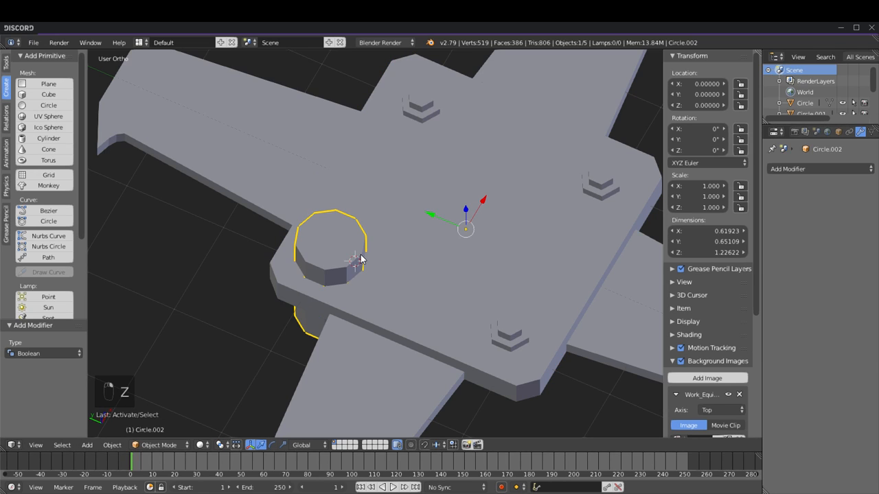
left_click(411, 284)
key("z")
left_click(834, 229)
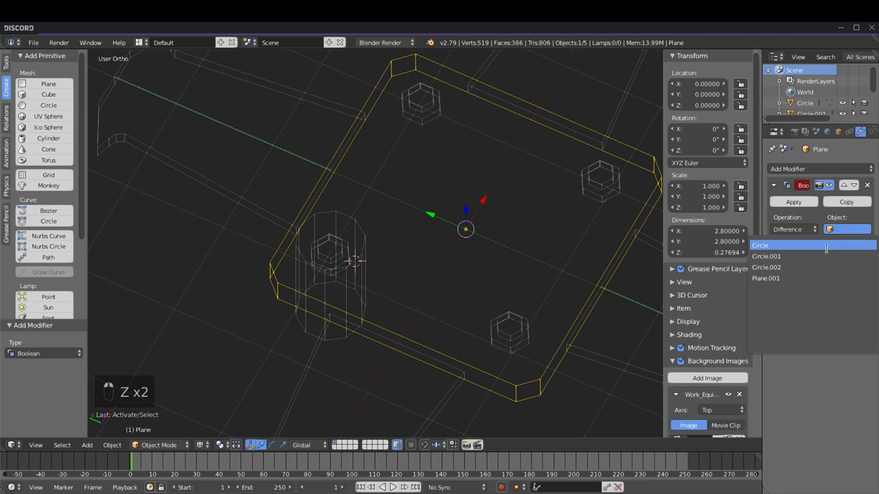
left_click(796, 267)
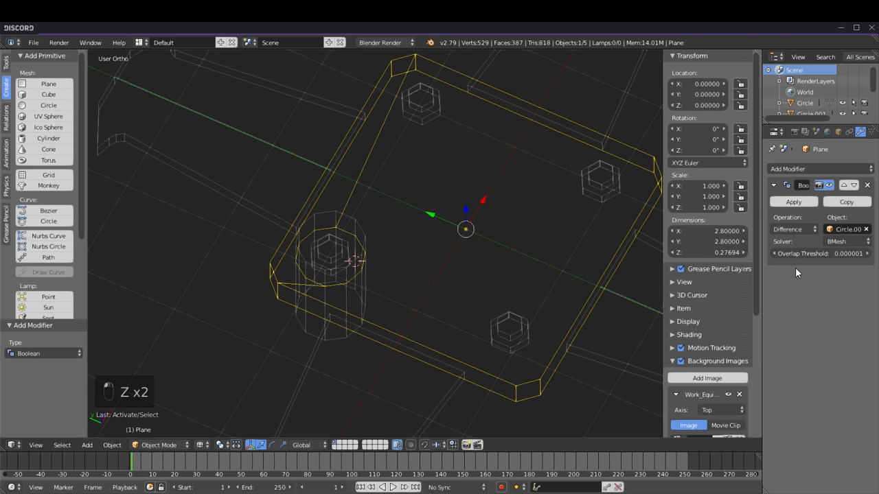
Step: Apply the hub plate's Boolean modifier and check the resulting cut in edit mode
left_click(794, 201)
key("z")
key("Tab")
key("z")
mouse_move(357, 265)
middle_mouse_down()
mouse_move(426, 274)
mouse_move(416, 143)
mouse_move(428, 222)
mouse_move(388, 193)
middle_mouse_up()
key("z")
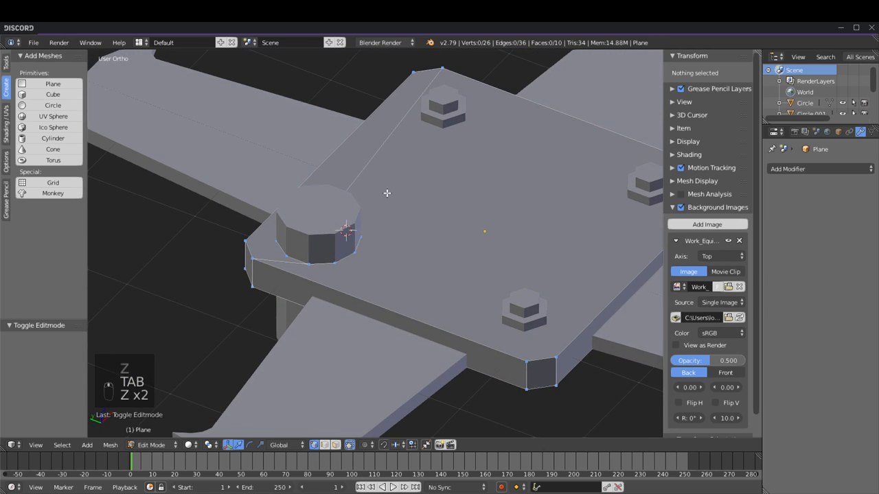
Step: In top view, move the cylinder's whole mesh about -1.855 along Y, onto the lug nut below the cut one
key("KP_7")
key("Tab")
key("z")
right_click(353, 225)
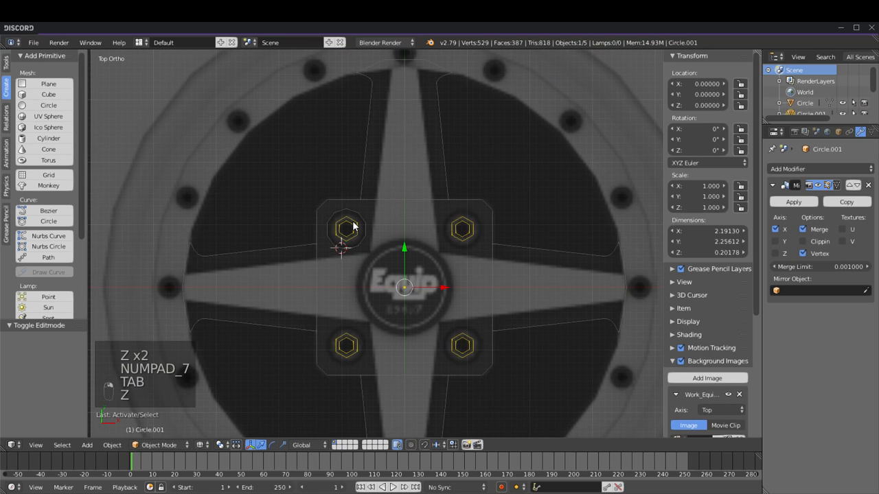
right_click(354, 218)
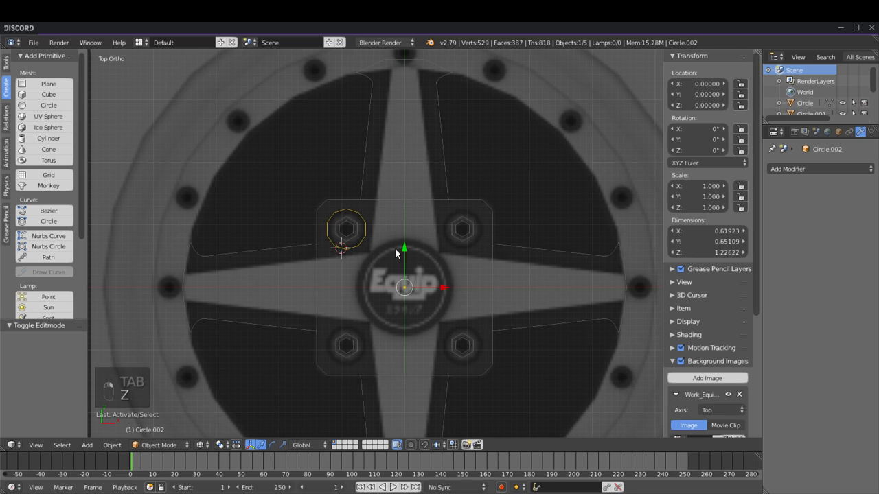
scroll(385, 241, "down", 3, "shift")
key("Tab")
key("a")
key("a")
scroll(374, 185, "up", 3)
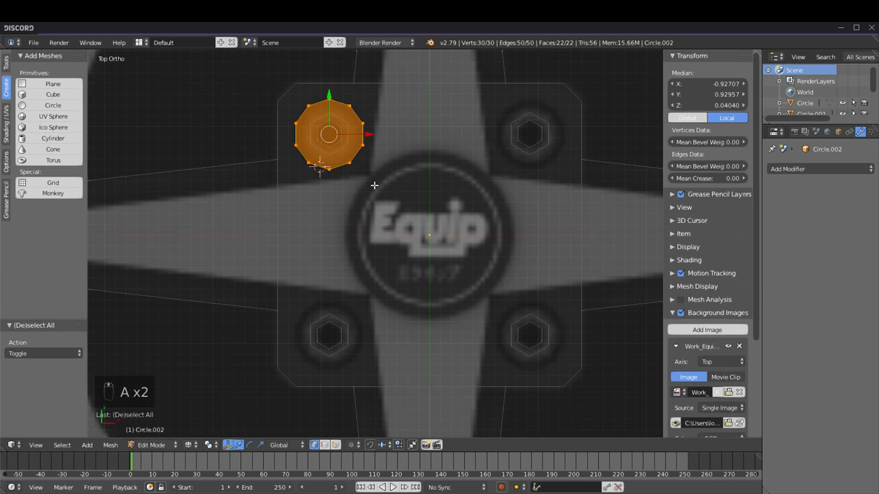
key("a")
key("Tab")
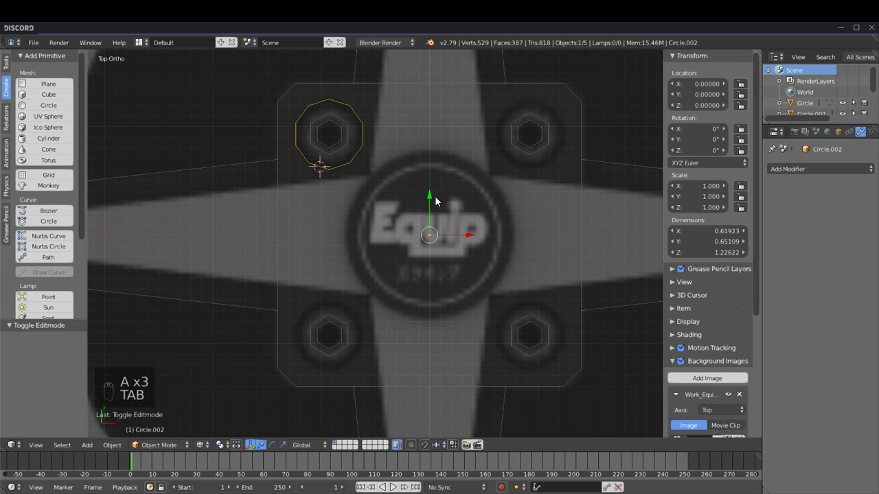
key("Tab")
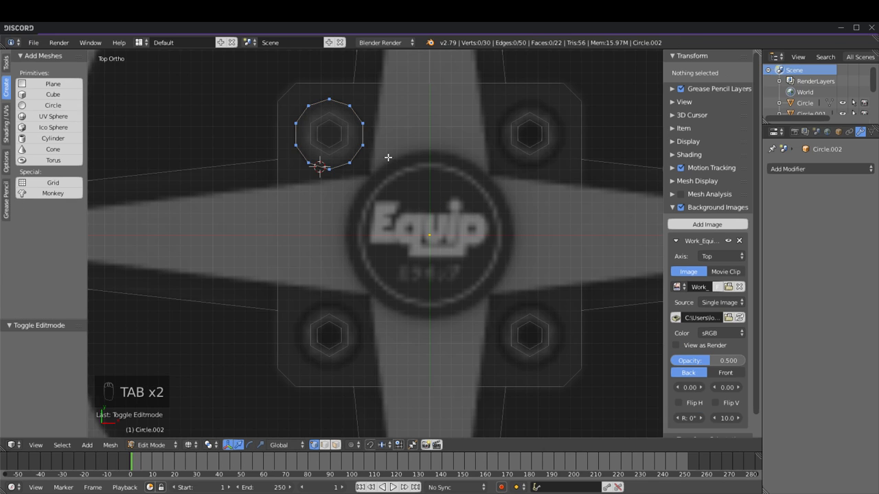
key("a")
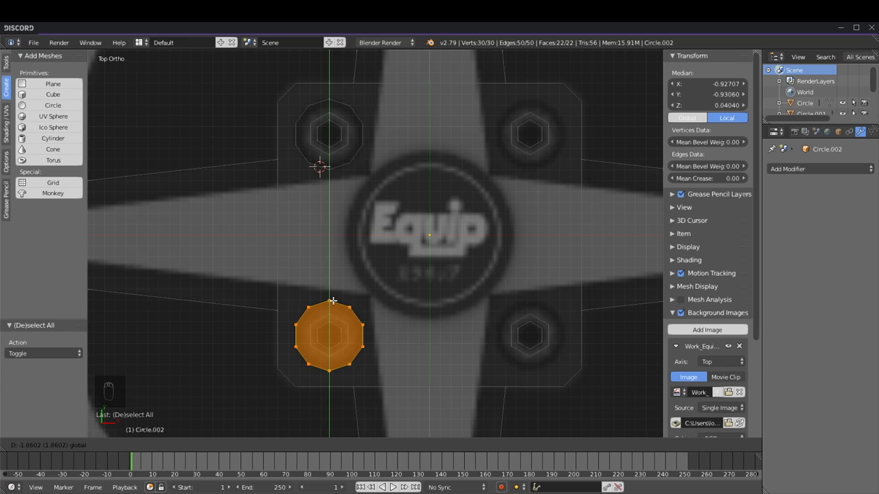
left_click(334, 300)
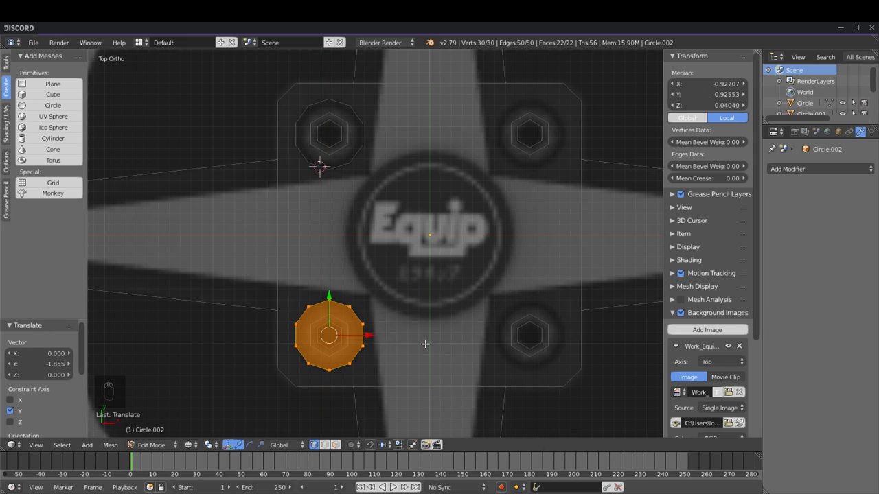
Step: Add another Boolean modifier to the hub plate, with operation Difference and the cylinder Circle.002 as its object
key("z")
key("Tab")
middle_click_drag(377, 339, 464, 218)
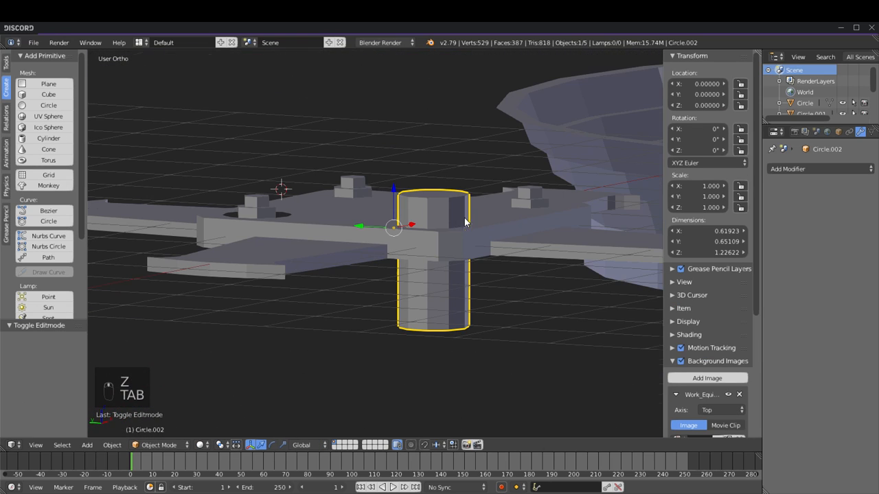
right_click(366, 223)
middle_click_drag(366, 224, 363, 241)
scroll(363, 241, "up", 3)
left_click(818, 169)
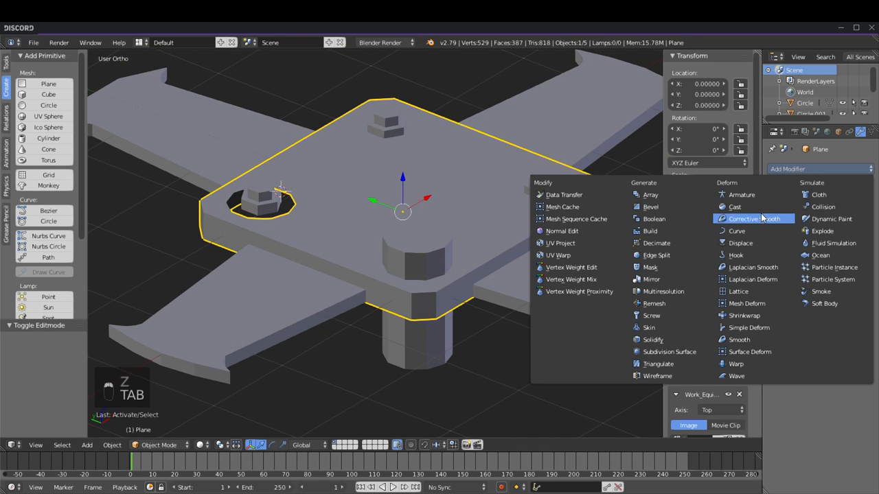
left_click(662, 221)
left_click(793, 230)
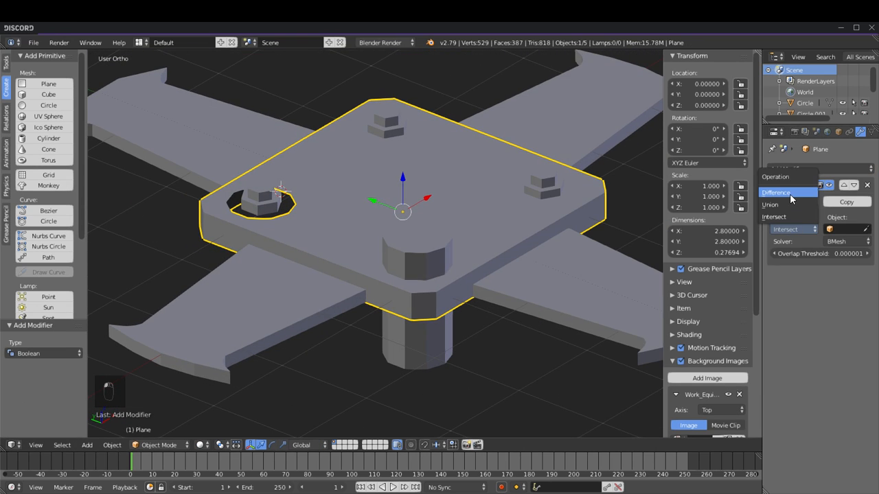
left_click(831, 231)
left_click(796, 271)
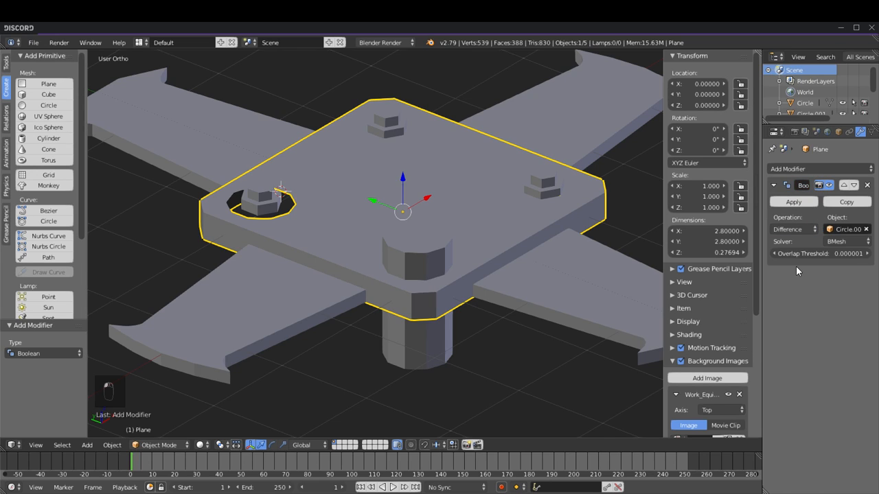
Step: Set the Boolean solver to Carve and inspect the plate in wireframe and solid shading
left_click(846, 242)
left_click(845, 217)
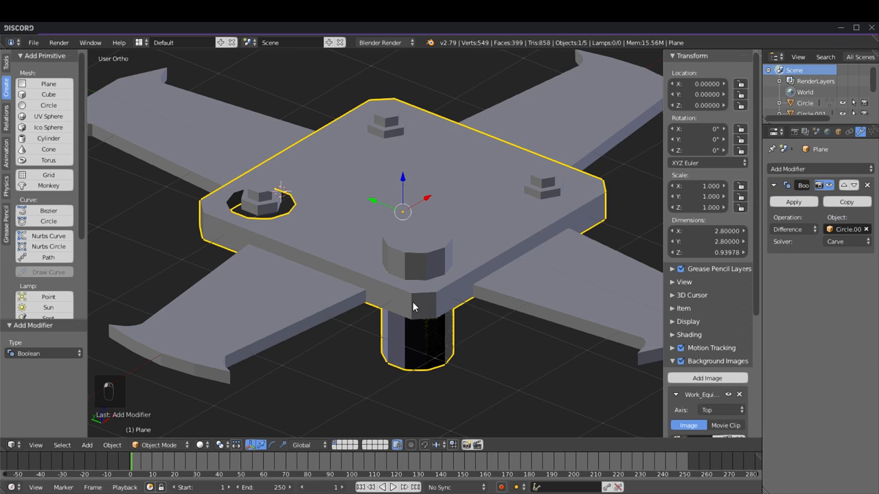
key("z")
key("z")
key("z")
key("z")
key("z")
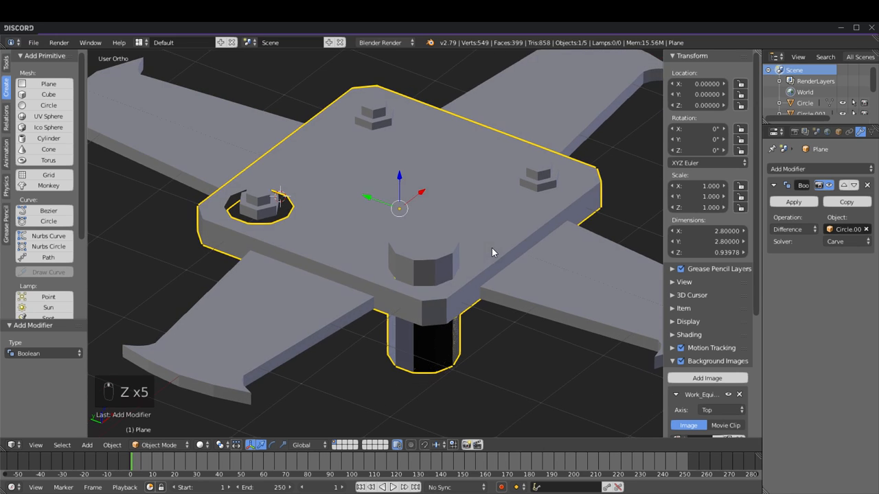
Step: Switch the hub plate's Boolean operation to Union, apply the modifier and select the cylinder
middle_click_drag(491, 247, 487, 227)
left_click(790, 230)
left_click(790, 209)
key("z")
key("z")
middle_click_drag(493, 223, 498, 251)
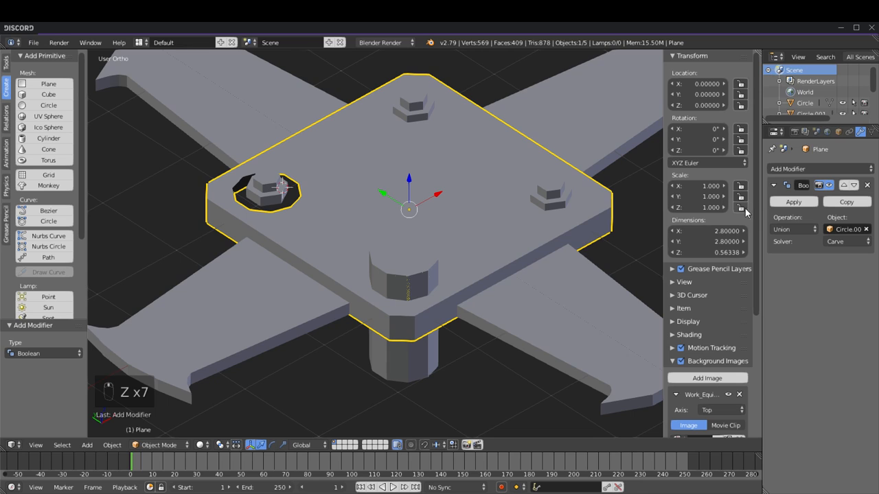
left_click(791, 202)
key("z")
key("z")
key("z")
right_click(422, 268)
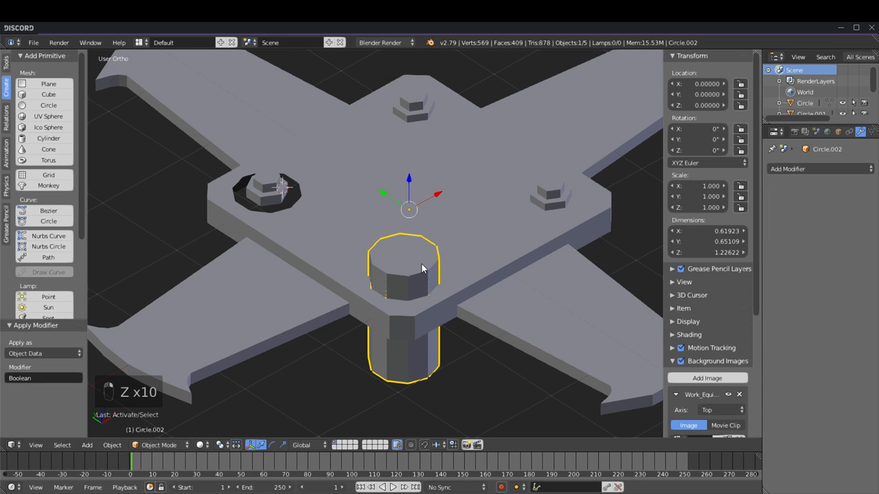
Step: Undo the cylinder's deletion and the applied Union Boolean, back to the hub plate's Difference operation with the Carve solver
key("Delete")
left_click(422, 268)
key("ctrl+z")
key("ctrl+z")
key("ctrl+z")
key("ctrl+z")
key("ctrl+z")
key("ctrl+z")
key("ctrl+z")
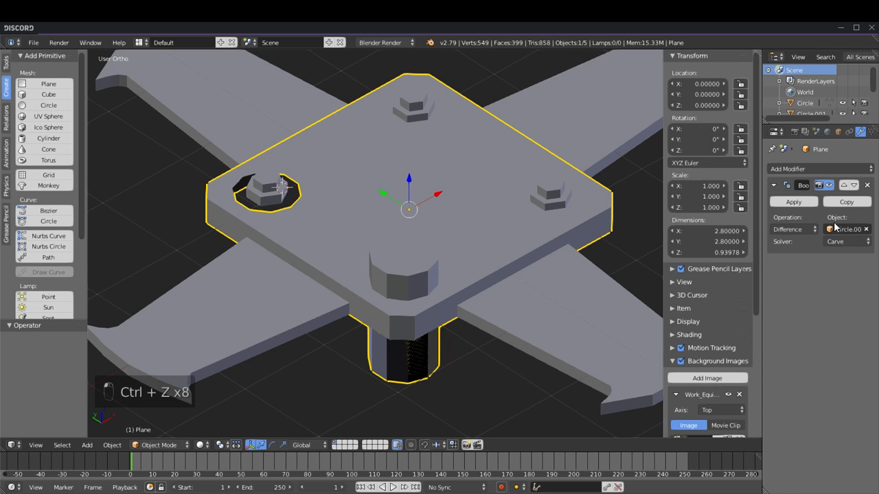
Step: Apply the hub plate's Difference Boolean and delete the cutting cylinder
left_click(794, 202)
left_click(405, 274)
key("Delete")
Step: Delete the leftover cylinder faces from the hub plate's mesh beneath the second lug nut
right_click(409, 295)
key("Tab")
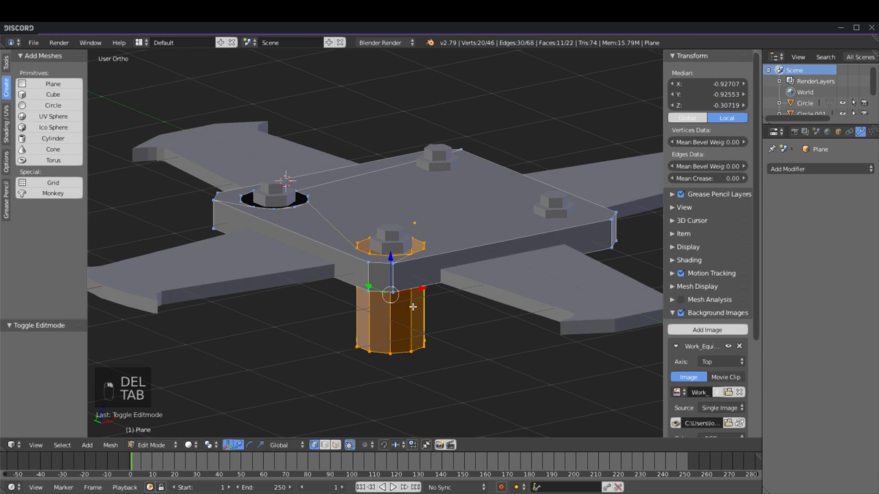
key("Delete")
left_click(399, 320)
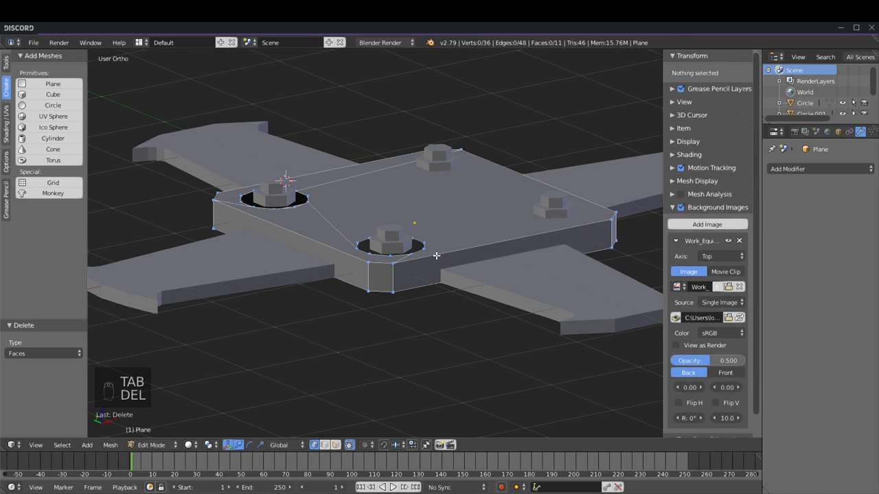
Step: Select the rim edges of both cut holes in the hub plate and extrude them about -0.142 along Z
middle_click_drag(399, 320, 362, 304)
right_click(354, 280, "alt")
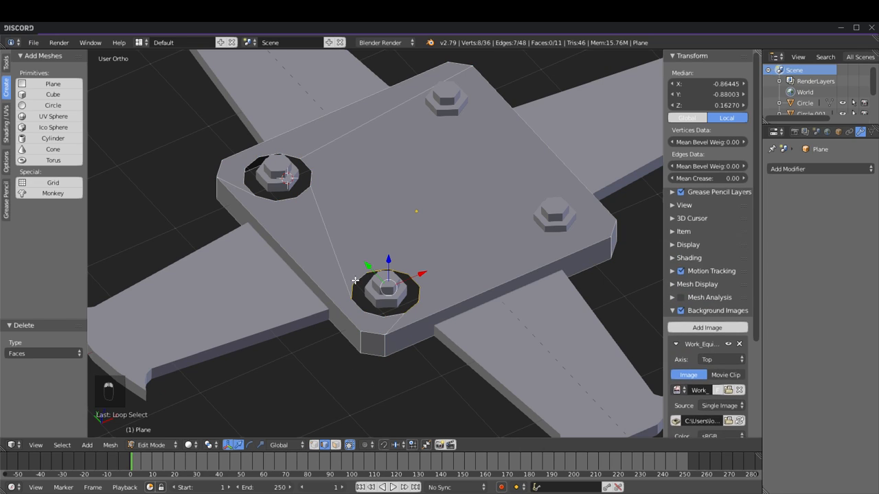
right_click(267, 200, "alt+shift")
right_click(244, 180, "alt+shift")
right_click(302, 171, "alt+shift")
right_click(306, 173, "shift")
right_click(307, 172, "shift")
key("z")
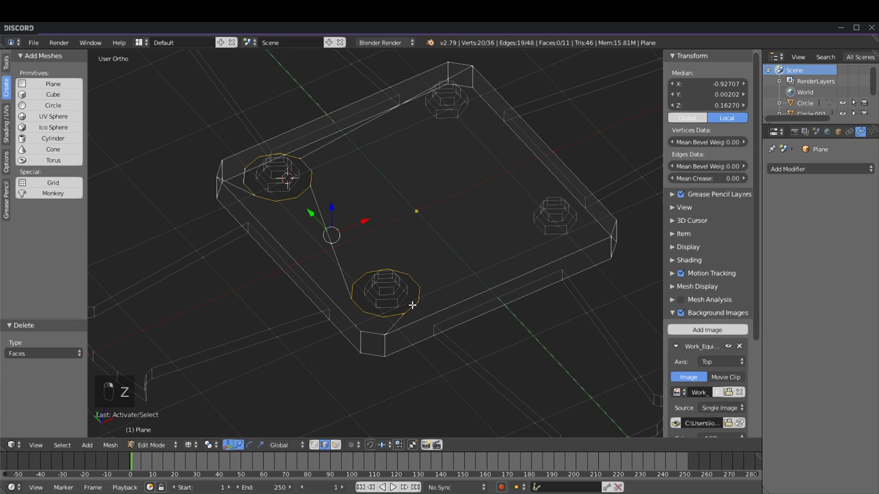
key("KP_1")
key("e")
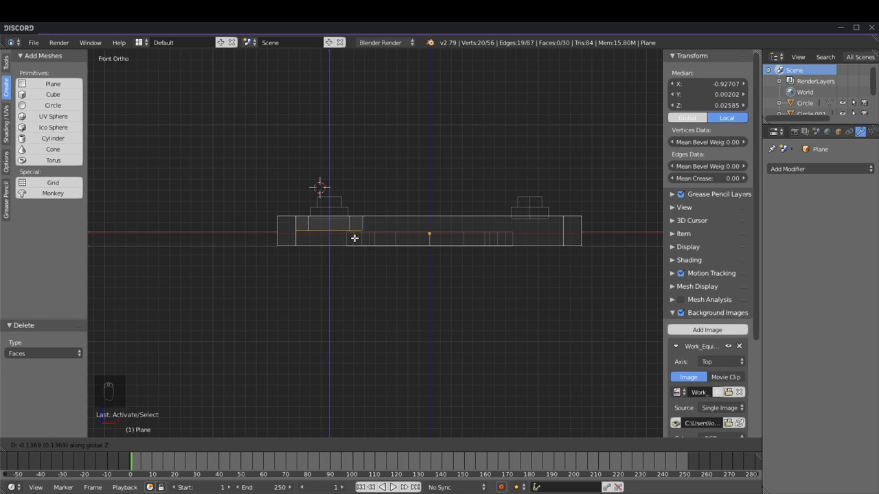
left_click(353, 239)
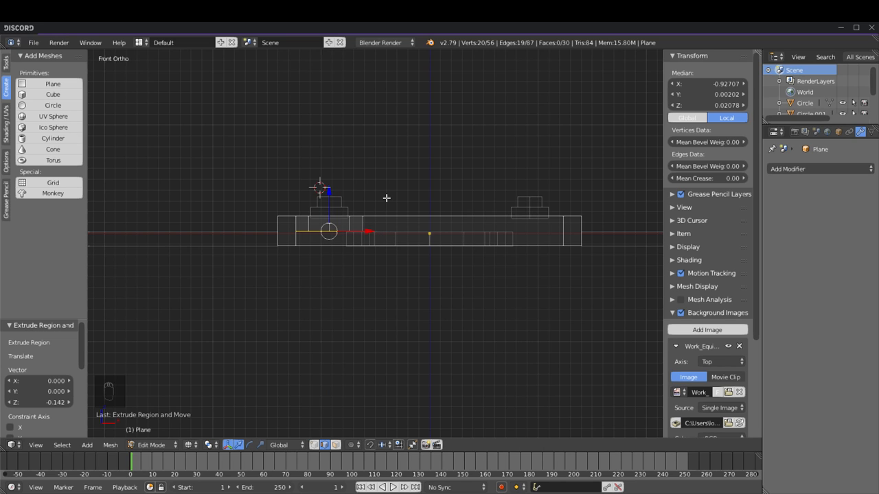
Step: Fill the floors of both lug nut recesses with faces and leave the plate's mesh editing
key("z")
mouse_move(382, 193)
middle_mouse_down()
mouse_move(389, 247)
mouse_move(403, 277)
mouse_move(533, 261)
middle_mouse_up()
key("f")
key("a")
scroll(350, 263, "down", 3)
key("Tab")
scroll(405, 279, "up", 1)
key("a")
key("a")
key("a")
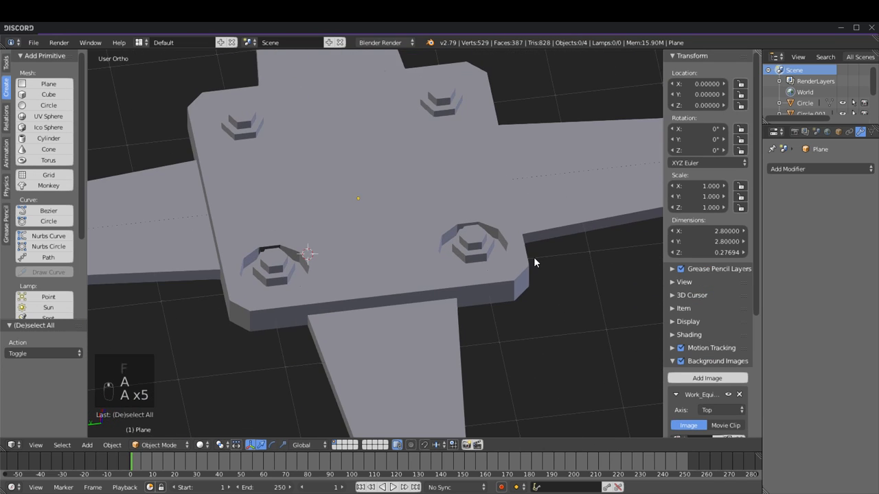
Step: Fill the missing wall face in one of the hub plate's lug nut recesses
scroll(533, 260, "up", 2)
key("Tab")
middle_click_drag(220, 258, 256, 266)
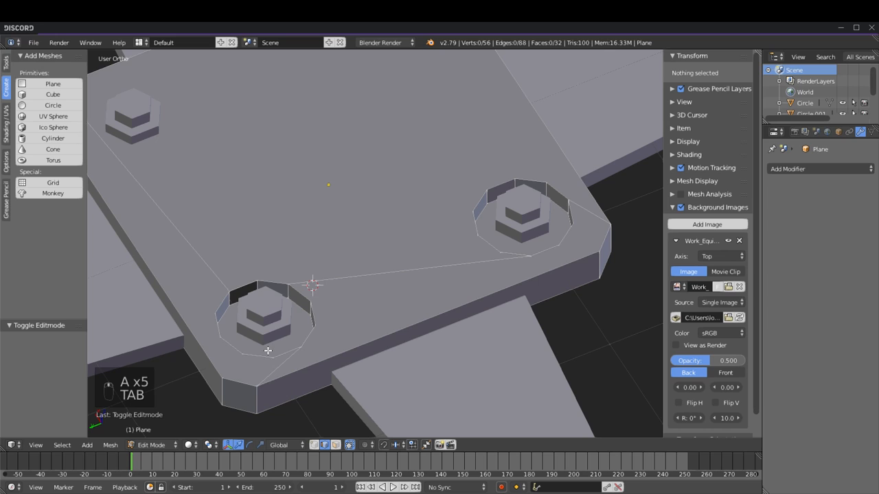
right_click(259, 287)
key("f")
key("a")
scroll(442, 274, "down", 1)
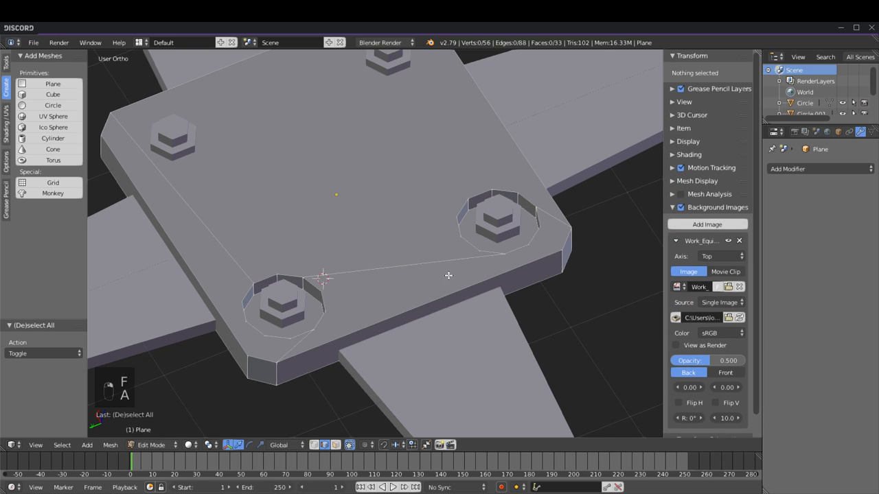
Step: Select the base edge loop of a recessed lug nut and lower it along Z toward the recess floor
middle_click_drag(440, 274, 334, 274)
key("Tab")
right_click(470, 300)
right_click(470, 302)
key("Tab")
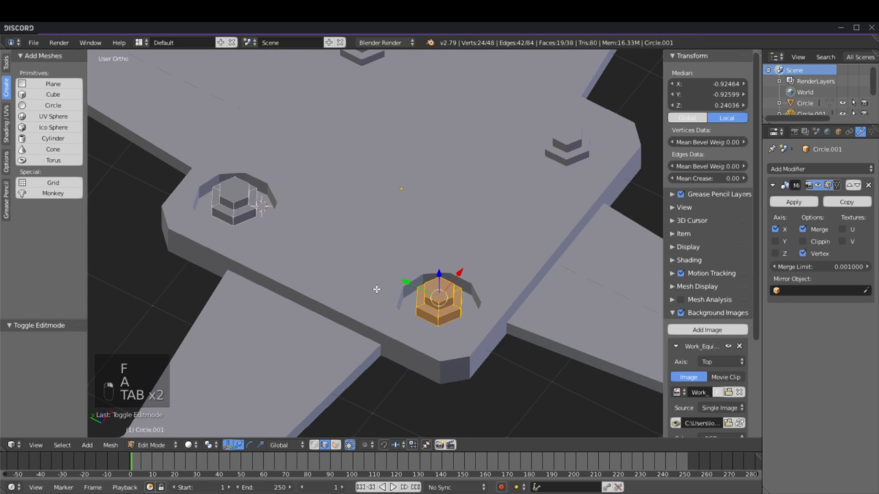
key("a")
key("a")
key("a")
middle_click_drag(267, 212, 280, 210, "shift")
right_click(257, 218, "alt")
key("z")
key("z")
key("z")
key("z")
key("KP_1")
left_click_drag(325, 175, 342, 190)
key("z")
mouse_move(383, 184)
middle_mouse_down()
mouse_move(416, 231)
mouse_move(415, 255)
middle_mouse_up()
key("a")
scroll(414, 254, "down", 3)
key("Tab")
scroll(433, 230, "down", 6)
key("a")
Step: Compare the hub plate, spokes and lug nuts with the reference image in top view and from several angles
mouse_move(499, 247)
middle_mouse_down()
mouse_move(367, 175)
mouse_move(406, 234)
middle_mouse_up()
key("KP_7")
key("z")
scroll(409, 232, "up", 3)
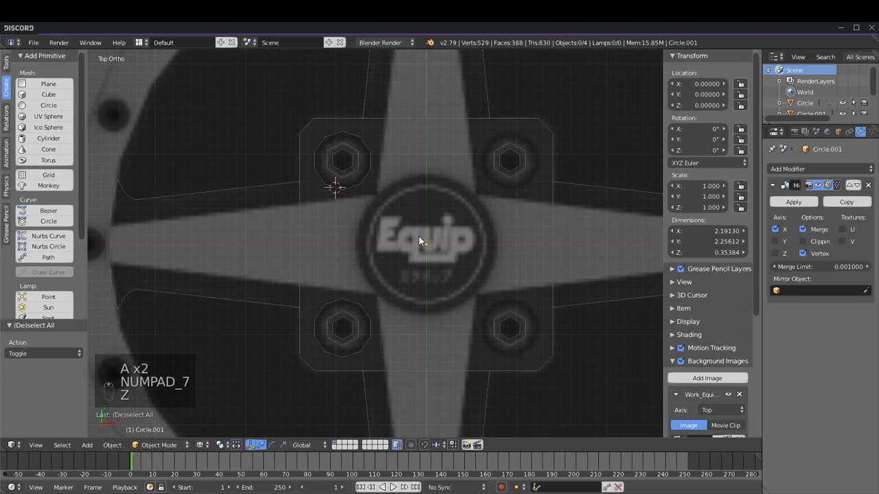
scroll(412, 234, "down", 2)
mouse_move(399, 259)
middle_mouse_down()
mouse_move(423, 198)
mouse_move(361, 235)
mouse_move(380, 244)
middle_mouse_up()
key("z")
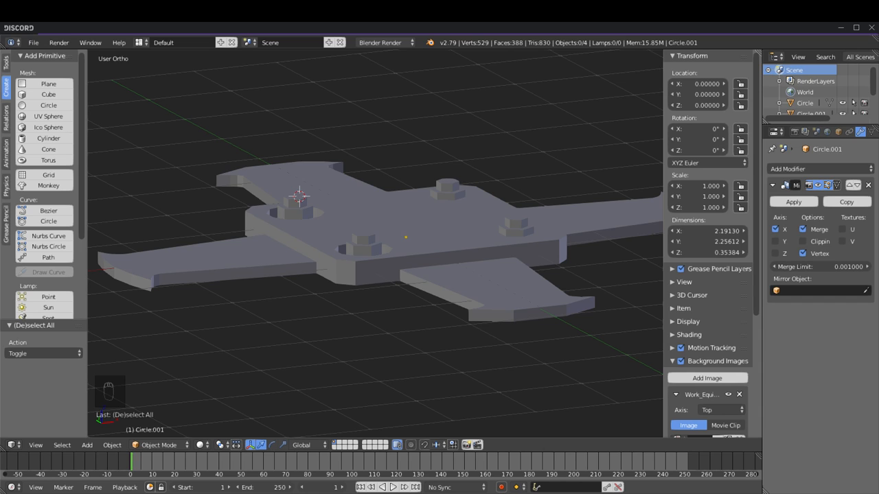
scroll(410, 267, "down", 2)
middle_click_drag(410, 268, 363, 313)
scroll(342, 303, "up", 2)
key("KP_7")
key("z")
key("z")
key("z")
key("z")
key("z")
key("z")
key("z")
key("z")
key("z")
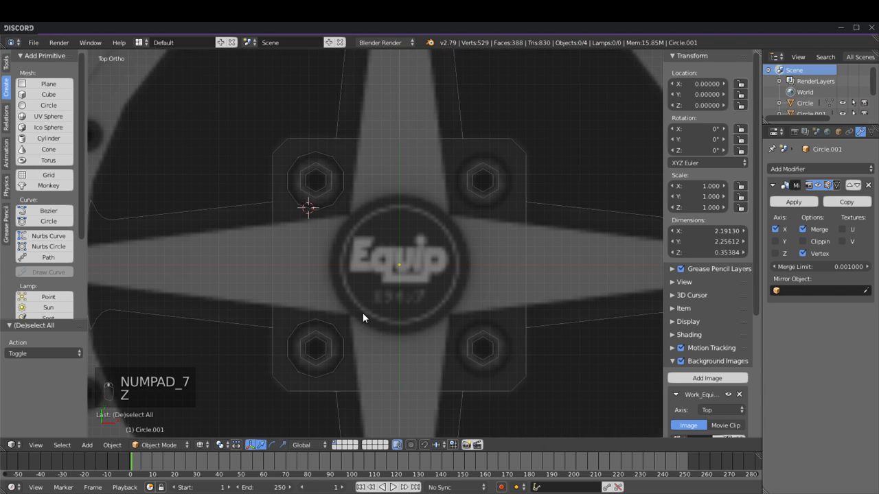
middle_click_drag(388, 284, 443, 192)
key("z")
key("z")
key("KP_7")
key("z")
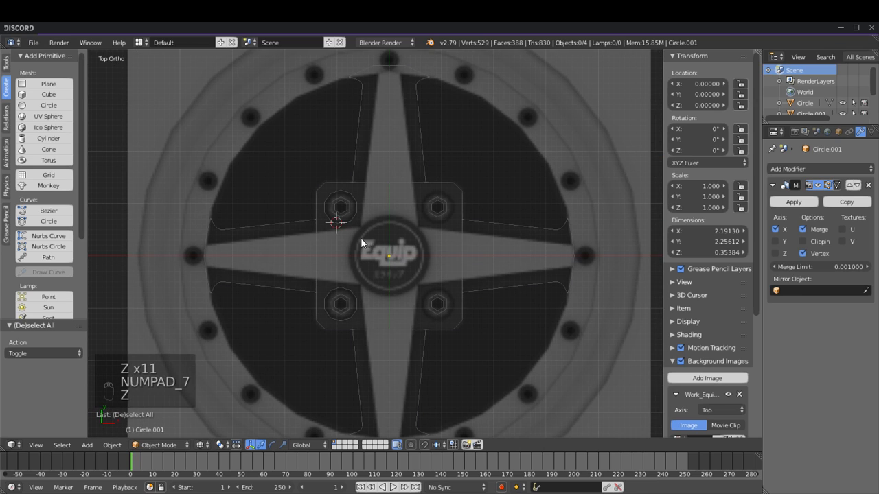
Step: Snap the 3D cursor to the scene center and add a circle with 12 vertices there
key("shift+s")
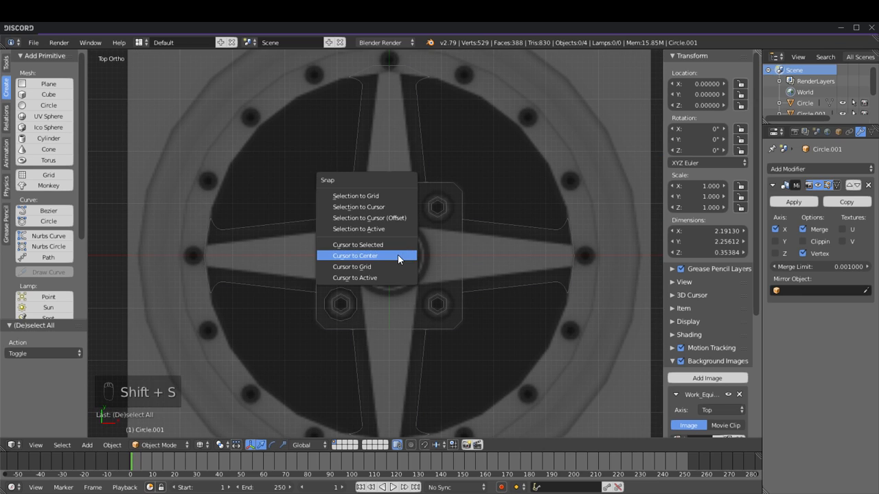
left_click(398, 257)
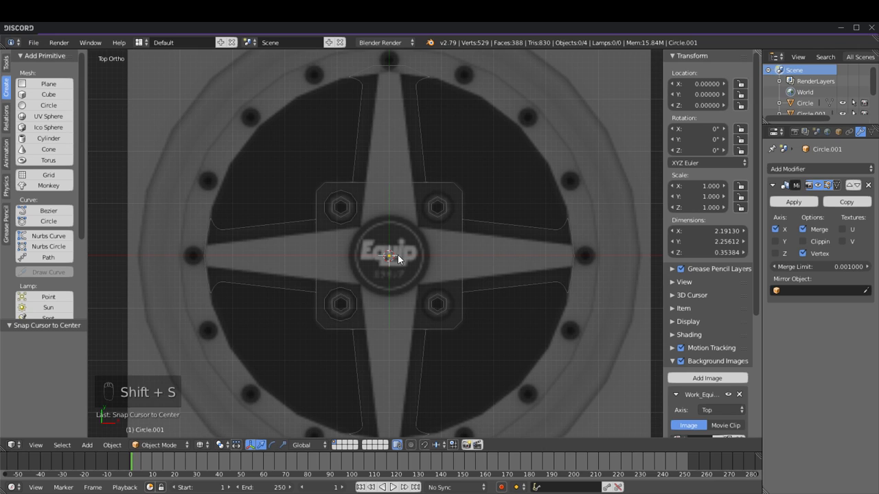
left_click(48, 105)
scroll(467, 267, "up", 2)
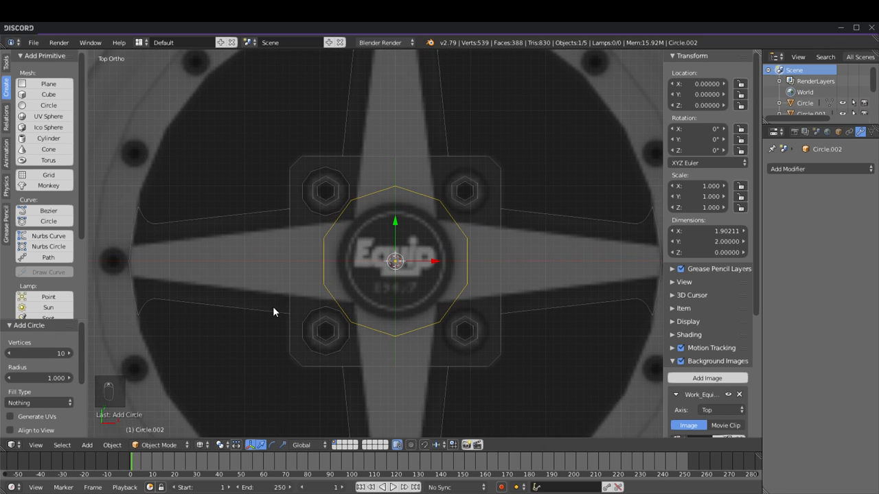
left_click(37, 351)
type("12")
key("Return")
Step: Scale the circle's mesh to about 0.8 so it matches the Equip center cap in the reference image
key("Tab")
scroll(494, 268, "up", 1)
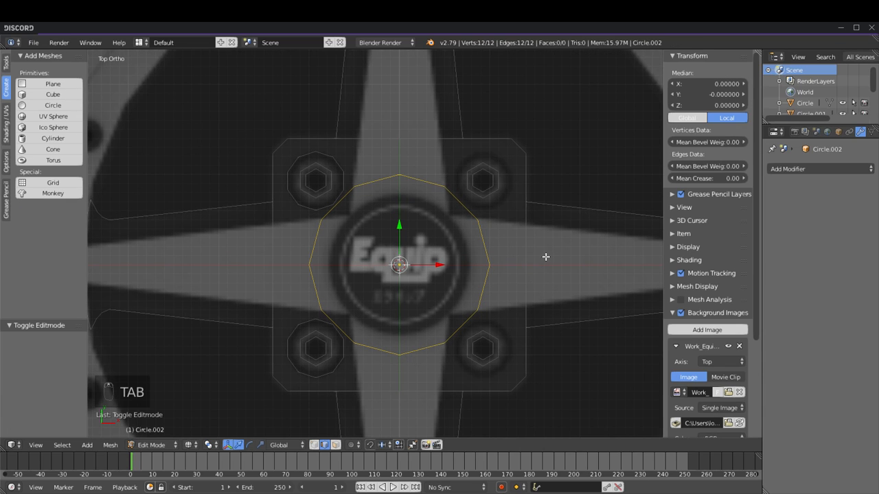
key("Tab")
key("Tab")
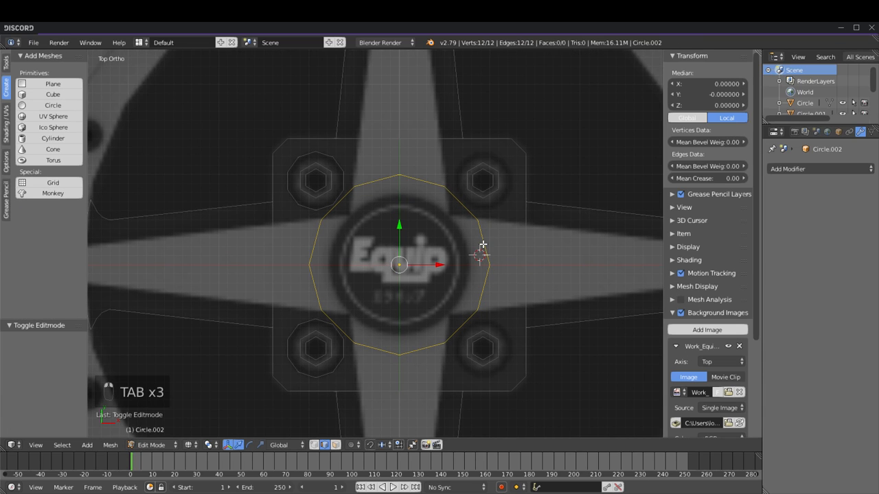
key("s")
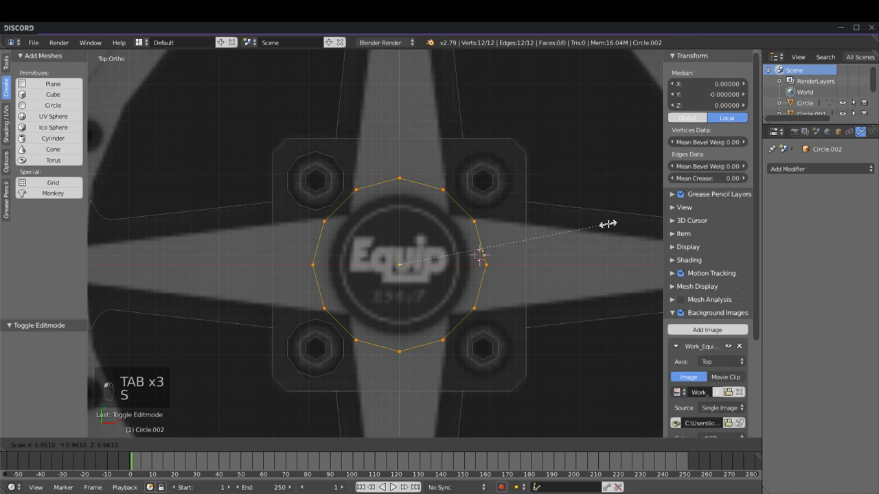
left_click(573, 232)
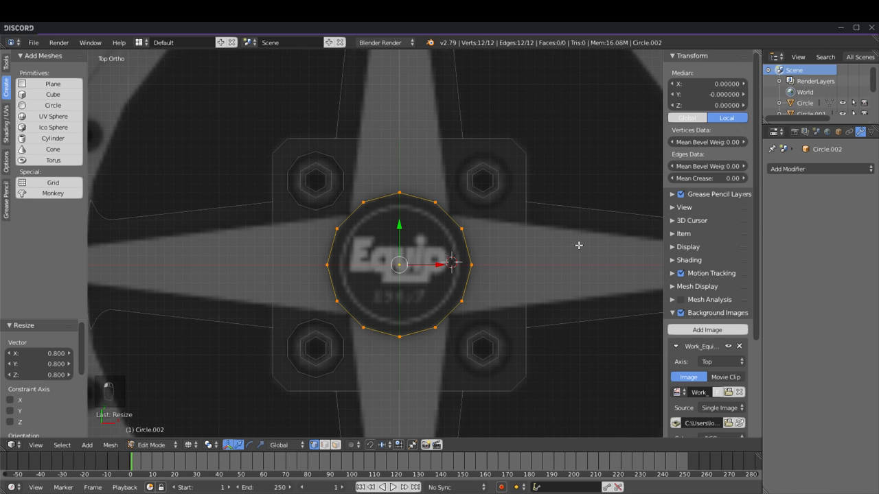
Step: Fill the center circle with a face and inset it by about 0.0985
key("f")
key("i")
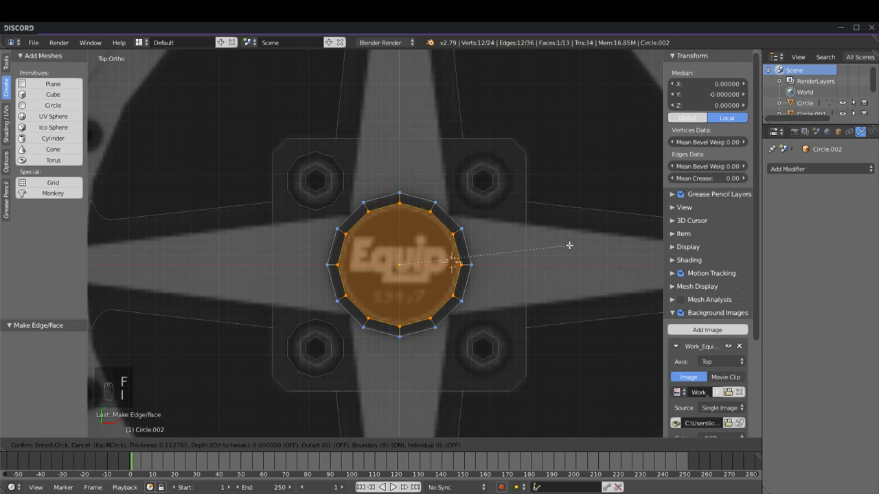
left_click(569, 245)
Step: Raise the inset face about 0.371 along Z in front view to form a tapered center cap
key("KP_1")
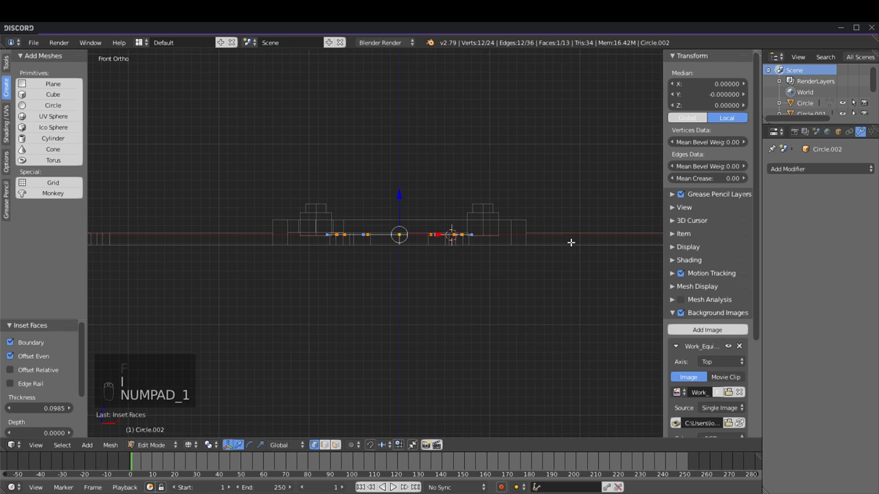
left_click_drag(400, 197, 403, 163)
key("z")
middle_click_drag(406, 173, 427, 225)
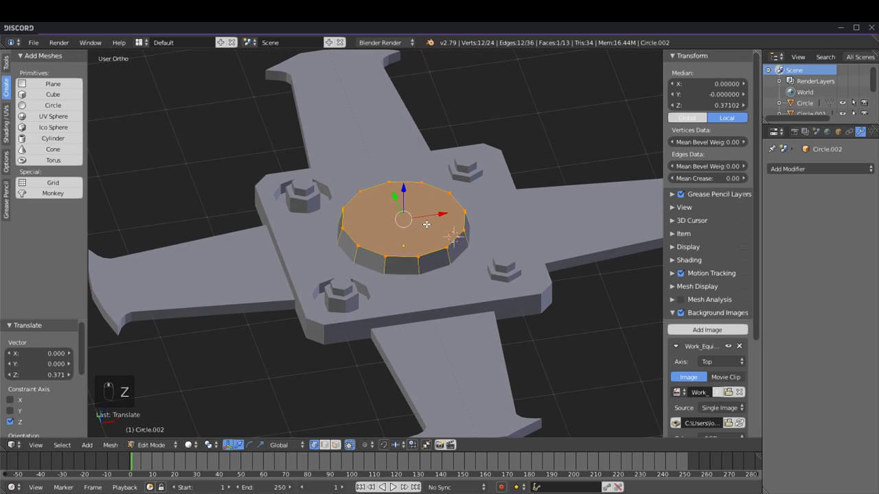
Step: Add the cap's base loop to the selection and raise the whole cap until its top sits at about Z 0.517
key("z")
key("z")
key("z")
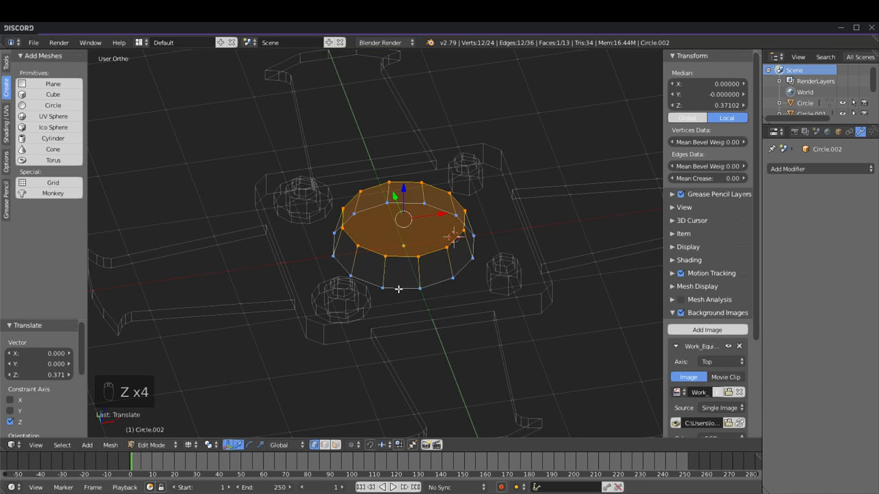
left_click(398, 289, "alt+shift")
key("z")
mouse_move(403, 207)
left_mouse_down()
mouse_move(401, 191)
mouse_move(410, 198)
left_mouse_up()
key("a")
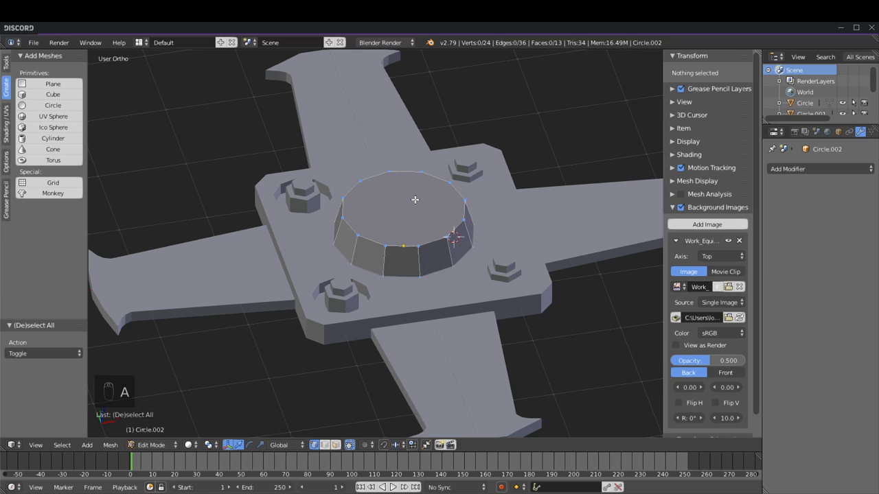
Step: Check the center cap against the reference image in top view and in an angled view
key("Tab")
key("a")
key("a")
key("KP_7")
key("z")
key("z")
middle_click_drag(386, 290, 404, 255)
key("KP_7")
key("z")
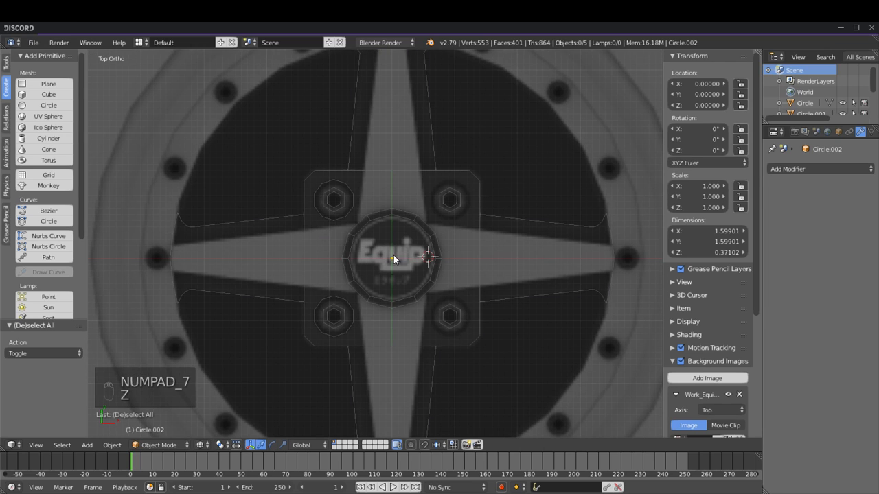
key("z")
key("z")
Step: Examine the spokes and the hub plate's mesh in top and angled views, with wireframe and solid shading
right_click(360, 138)
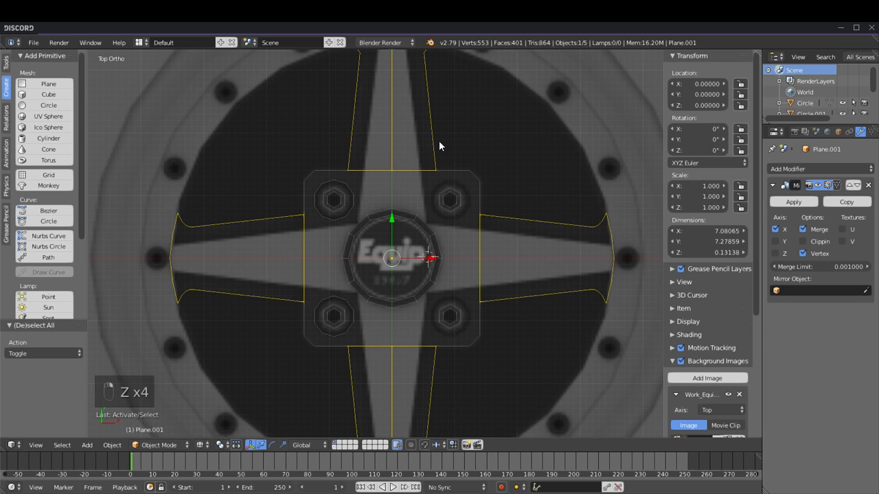
scroll(440, 141, "down", 3)
scroll(439, 141, "up", 3)
right_click(406, 171)
key("z")
key("z")
key("Tab")
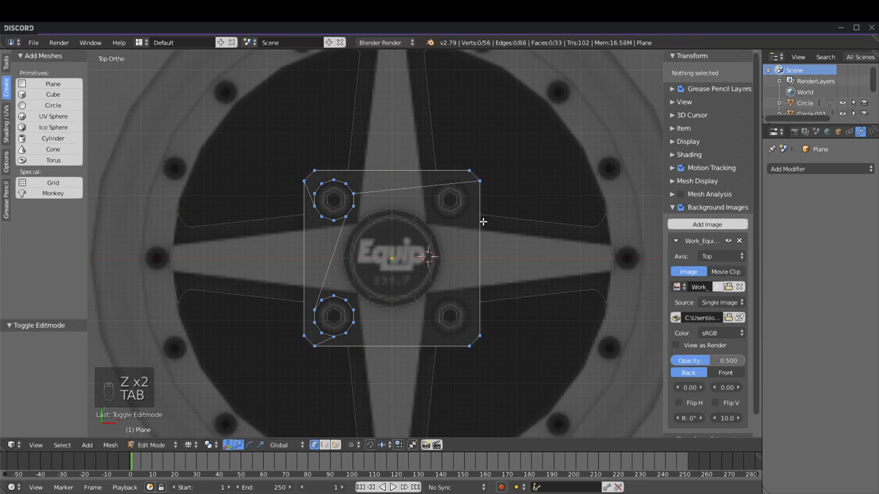
key("a")
key("a")
key("a")
key("a")
middle_click_drag(439, 234, 398, 163)
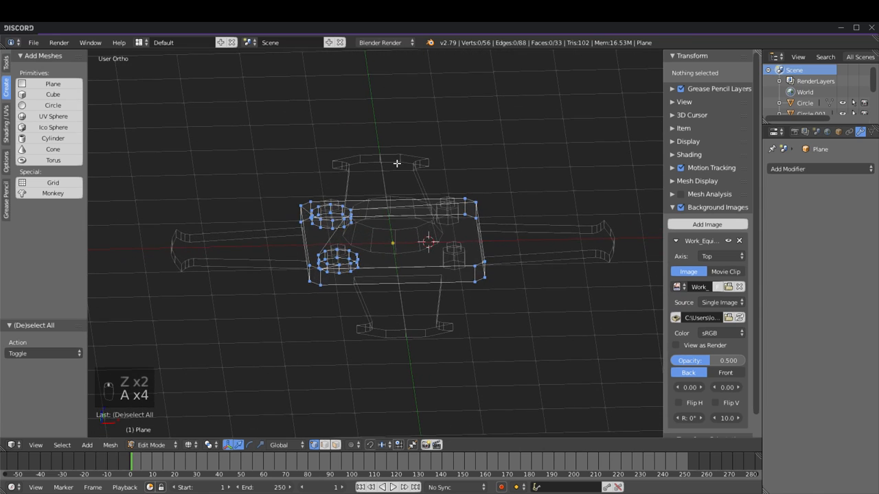
key("z")
middle_click_drag(373, 195, 348, 230)
key("a")
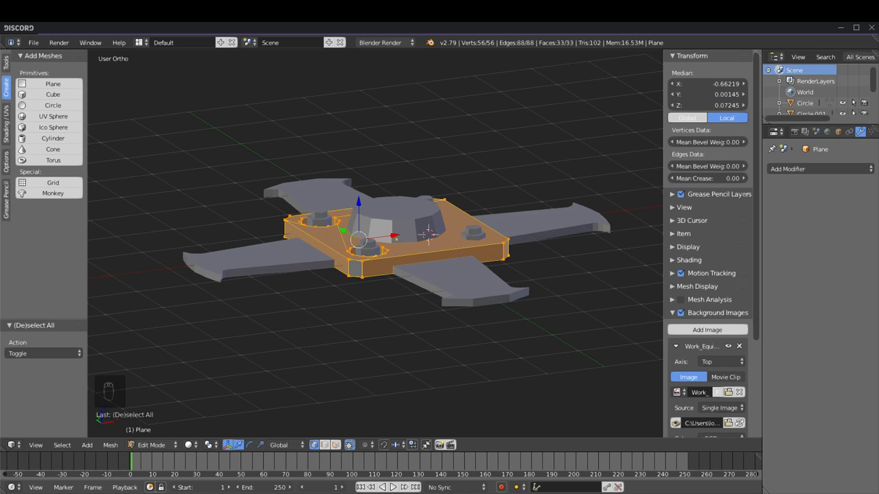
key("Tab")
middle_click_drag(426, 229, 403, 250)
key("a")
key("a")
Step: Select the center cap's top loop and raise it along Z, making the cap about 0.527 tall
right_click(403, 247)
key("Tab")
key("Tab")
key("Tab")
right_click(399, 224, "alt")
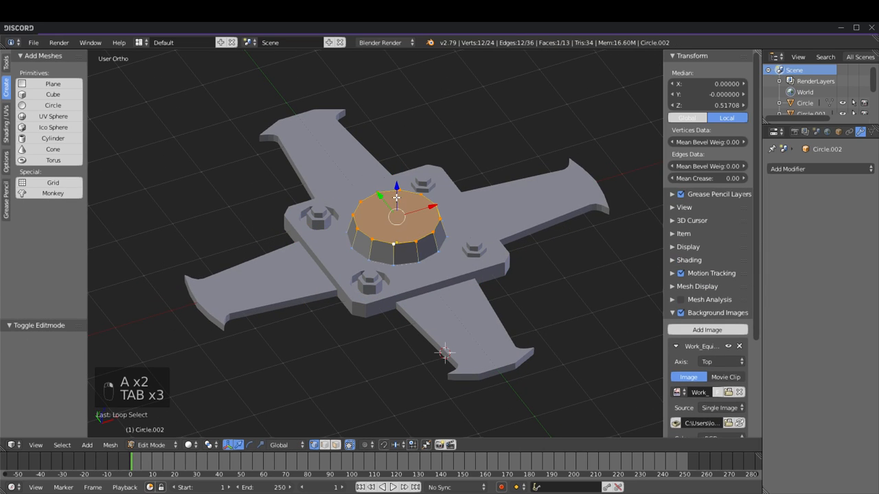
key("Tab")
key("a")
key("a")
key("a")
middle_click_drag(376, 267, 480, 214)
key("KP_1")
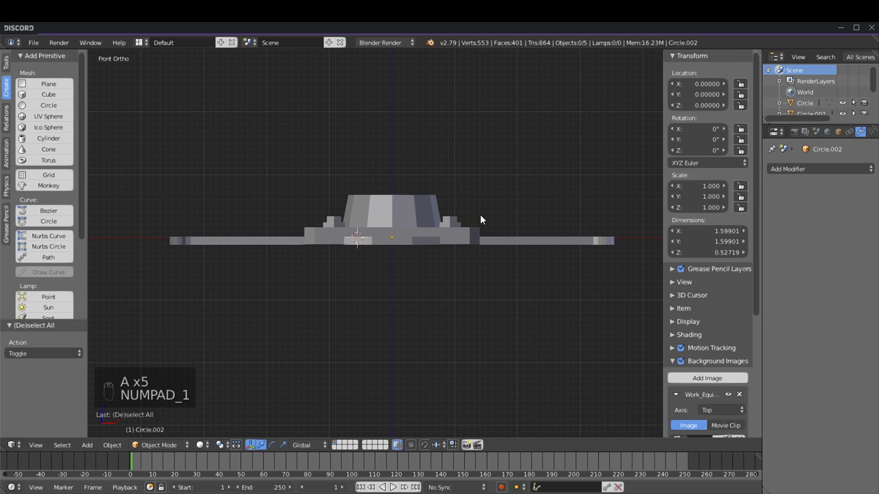
Step: Compare the center cap, hub plate and spokes with the reference image in an angled view and in top view
middle_click_drag(400, 203, 382, 250)
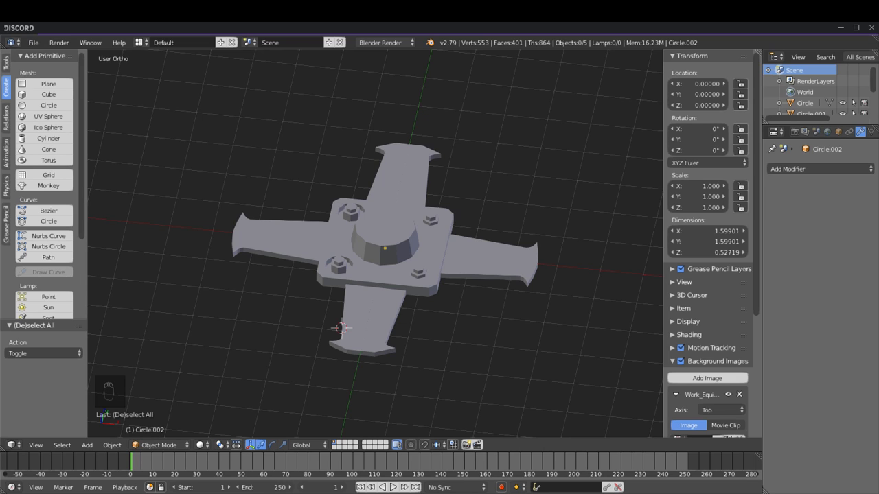
key("KP_7")
key("z")
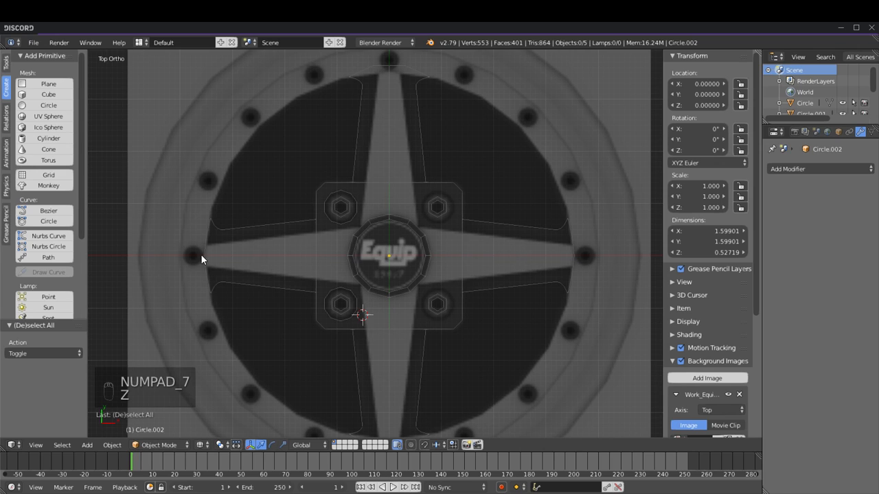
key("z")
key("z")
key("z")
key("z")
key("z")
key("z")
key("z")
key("z")
key("z")
key("z")
key("z")
key("z")
right_click(377, 237)
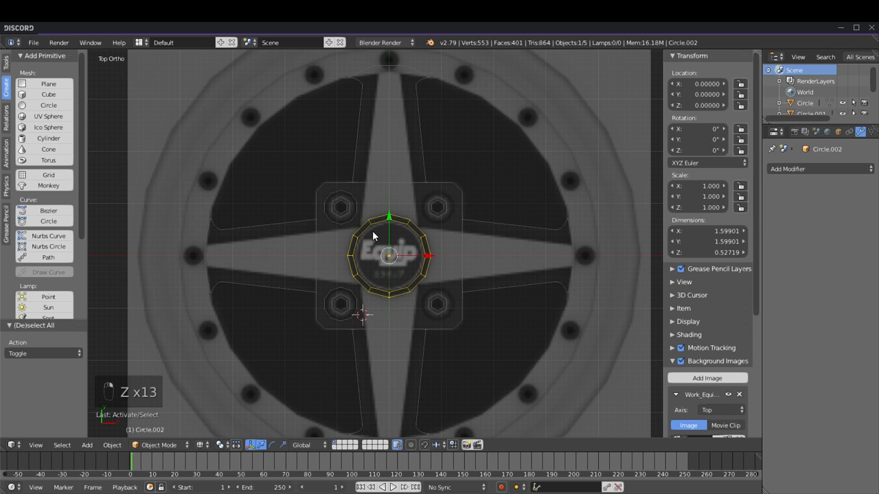
key("Tab")
key("Tab")
right_click(366, 179)
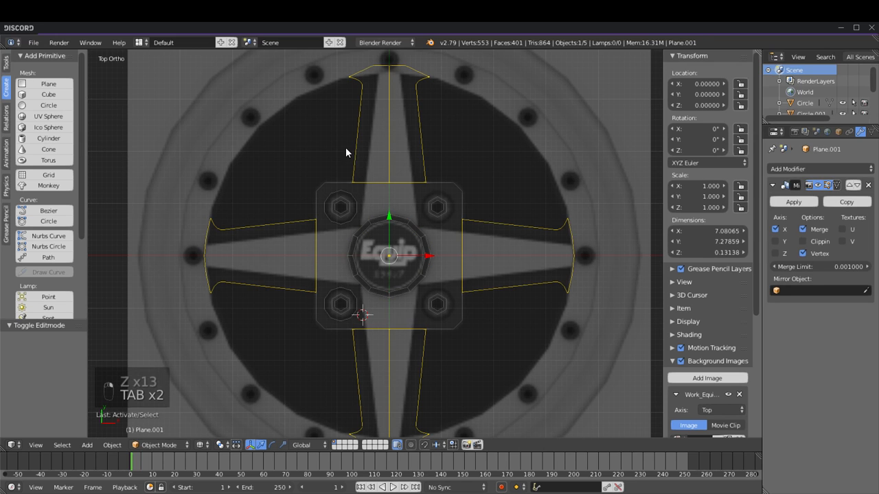
Step: Duplicate the hub plate's bottom outer edge loop in place and separate the copy into its own object
right_click(366, 185)
key("Tab")
key("z")
key("a")
middle_click_drag(402, 347, 399, 262)
right_click(334, 286, "alt")
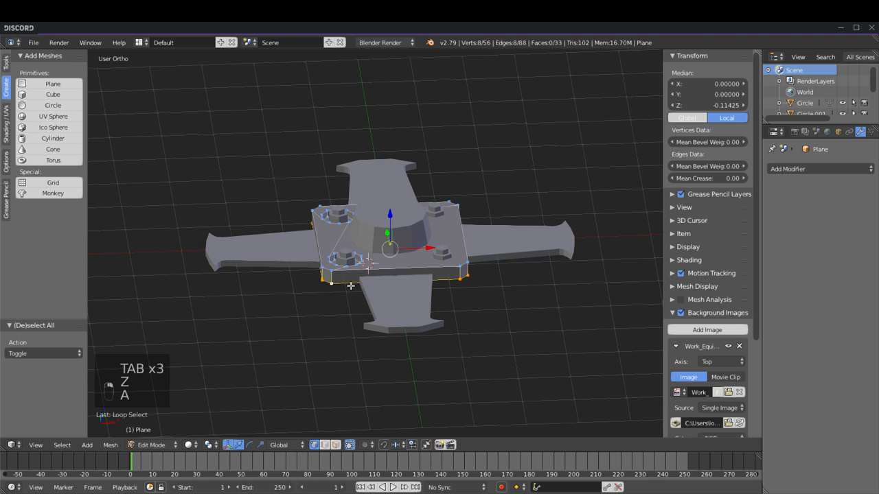
key("shift+d")
right_click(468, 284)
key("p")
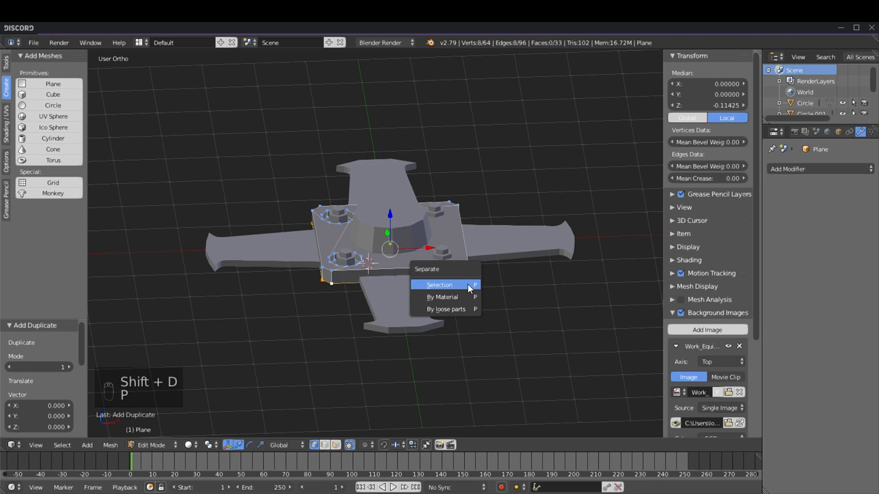
left_click(467, 285)
key("Tab")
Step: Select the separated plate outline and raise it along Z to a location of about 0.455
right_click(447, 280)
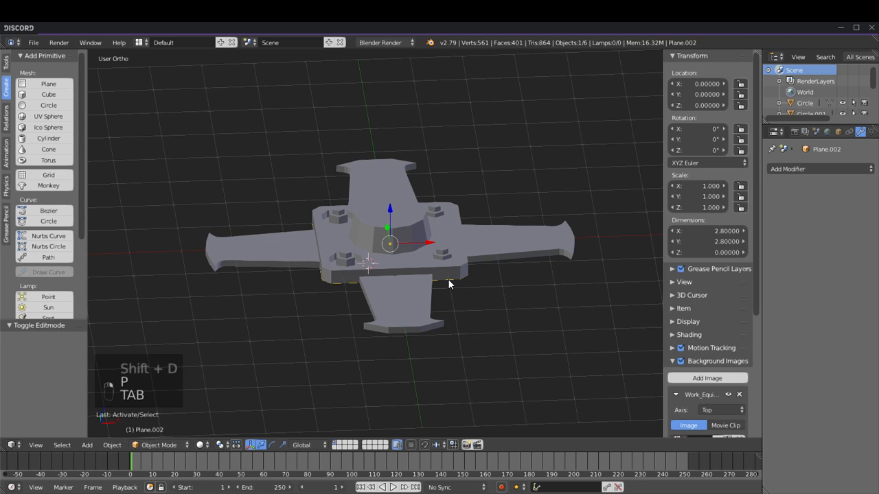
key("z")
key("KP_1")
left_click_drag(388, 207, 393, 184)
scroll(401, 155, "up", 6)
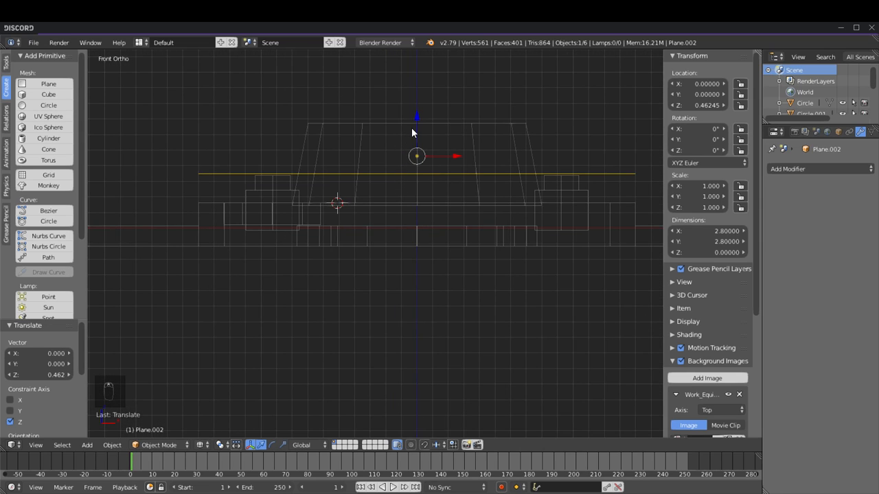
left_click_drag(419, 138, 418, 137)
Step: Open the raised outline for editing over the reference in top view and select its two upper-edge vertices
key("KP_7")
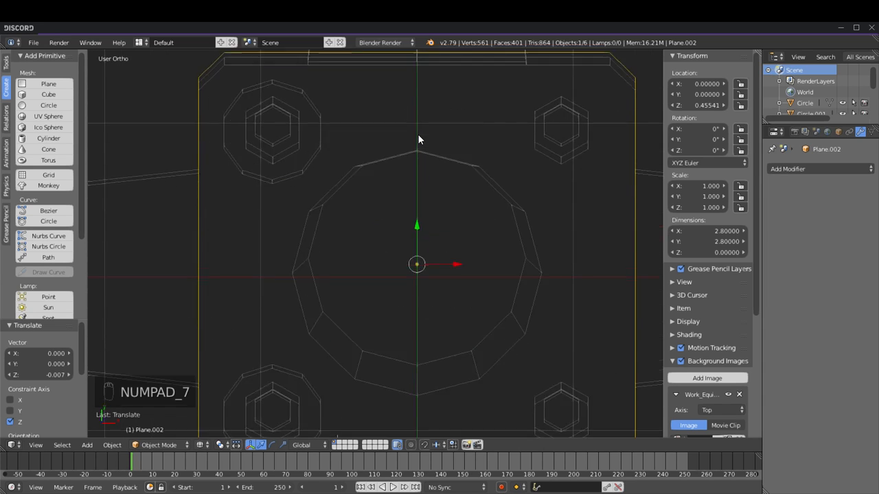
key("z")
key("Tab")
scroll(426, 181, "down", 4)
key("z")
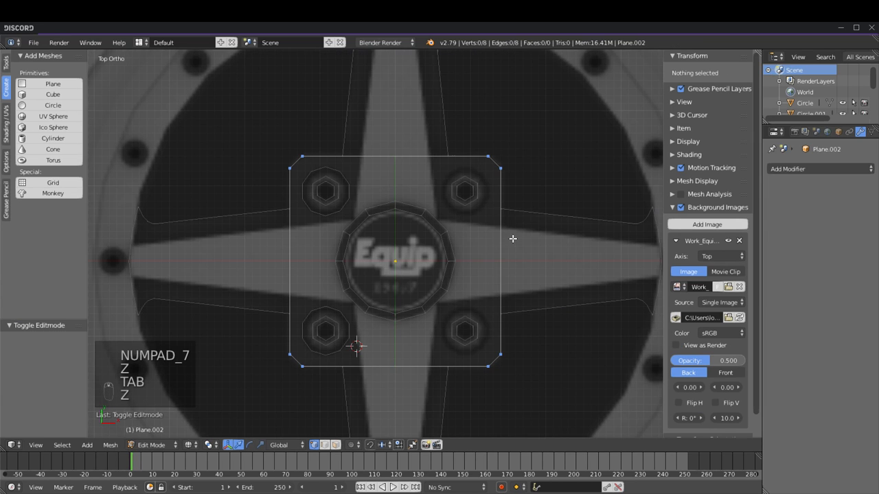
left_click(303, 158)
left_click(488, 156, "shift")
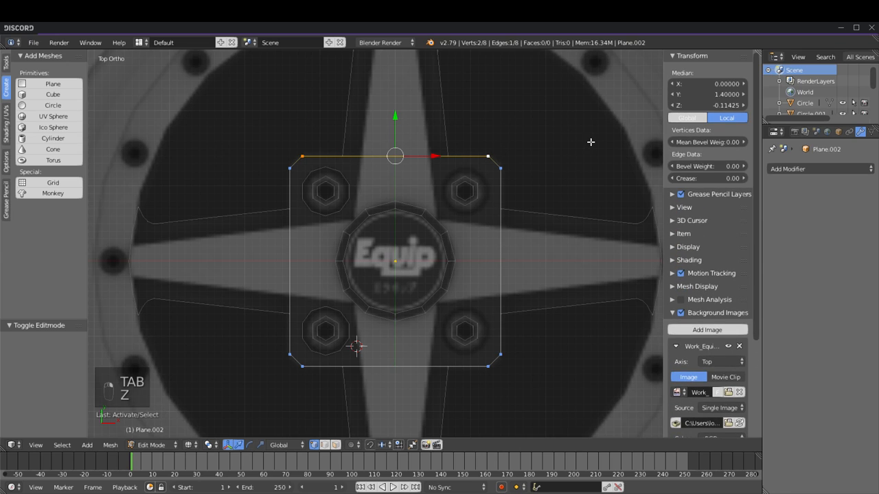
Step: Try narrowing only the outline's upper edge along X, and undo it
key("s")
key("y")
key("x")
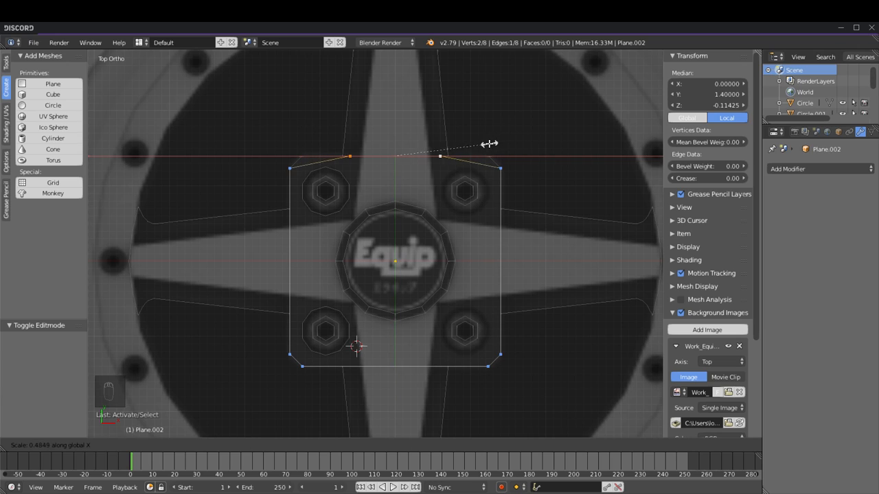
left_click(467, 147)
right_click(289, 168)
right_click(302, 366)
key("ctrl+z")
key("ctrl+z")
key("ctrl+z")
key("ctrl+z")
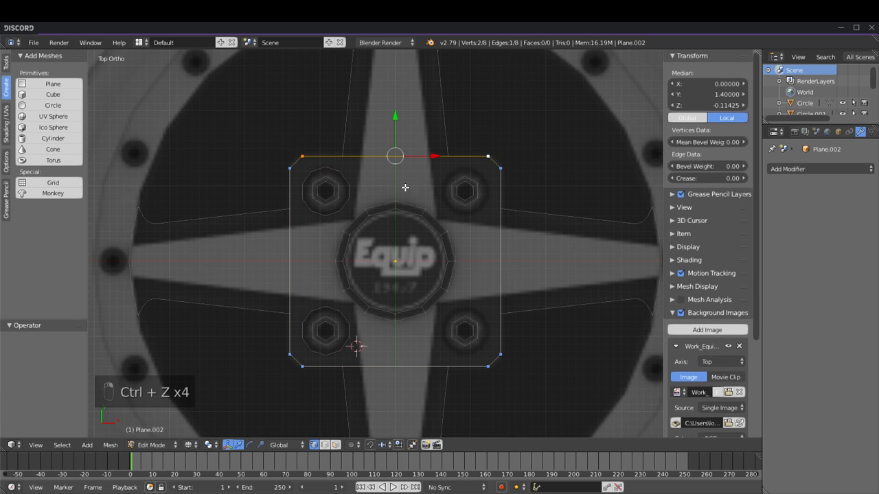
Step: Scale the outline's upper and lower edges together along X to about 0.374, matching the reference spoke width
key("s")
key("x")
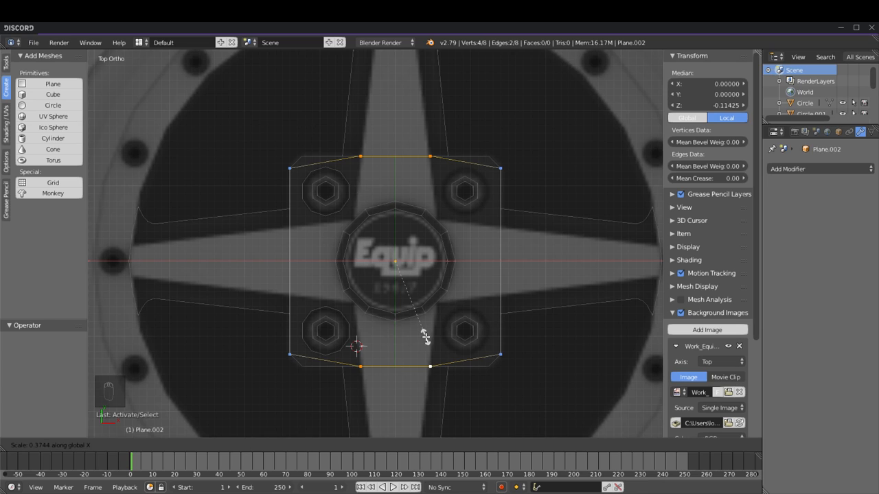
left_click(425, 337)
Step: Select the four vertices of the outline's two side edges and scale them along Y to about 0.364
key("a")
right_click(502, 171)
right_click(494, 350, "shift")
right_click(289, 357, "shift")
right_click(287, 182, "shift")
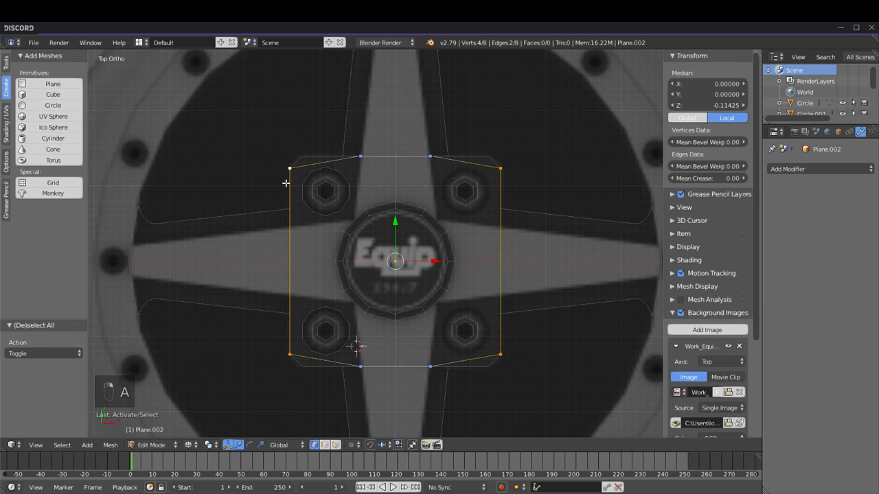
key("s")
key("y")
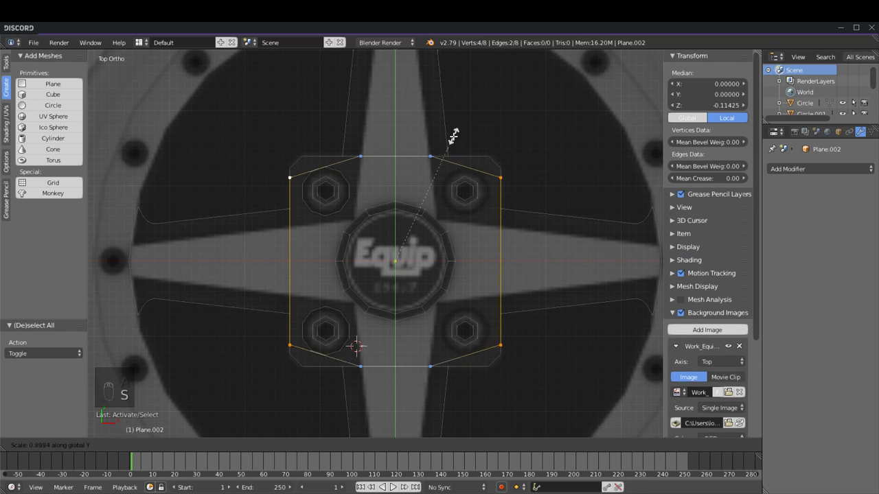
left_click(419, 210)
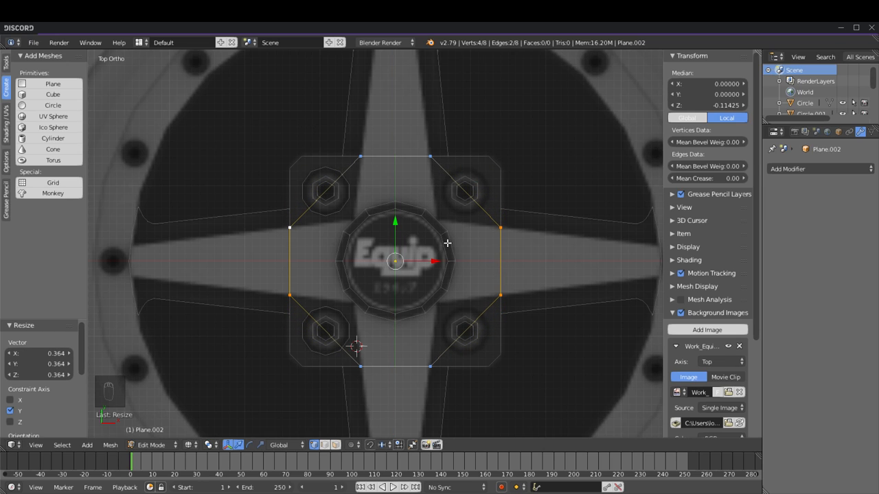
Step: Select the outline's four diagonal edges and delete them
key("z")
right_click(325, 349)
right_click(473, 202, "shift")
right_click(336, 181, "shift")
key("w")
key("Delete")
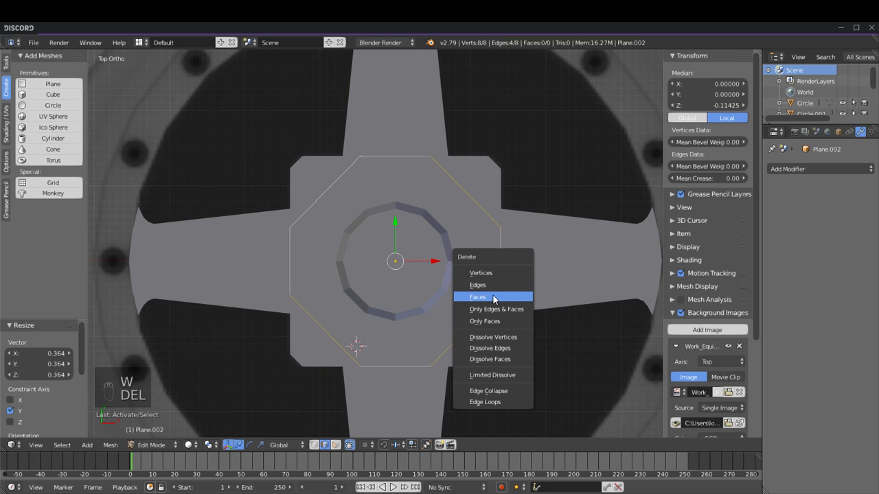
left_click(490, 289)
Step: Select the four vertices on the outline's negative X side and delete them
key("z")
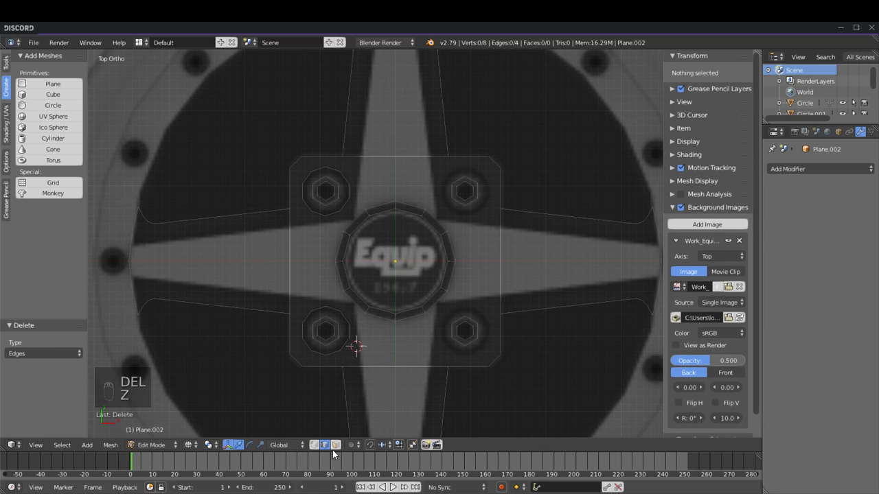
right_click(300, 290)
right_click(360, 362, "shift")
right_click(361, 164, "shift")
key("Delete")
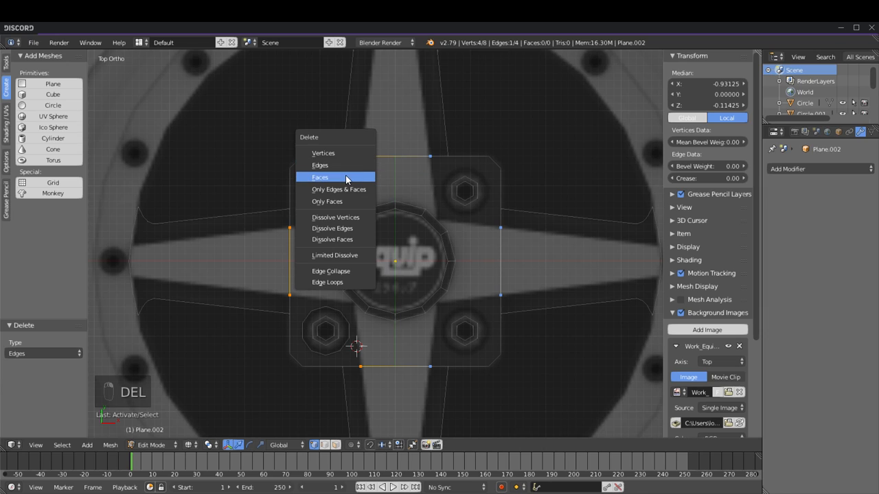
left_click(334, 153)
Step: Connect the remaining upper vertex to the upper end of the right-hand edge with a new edge
right_click(430, 156)
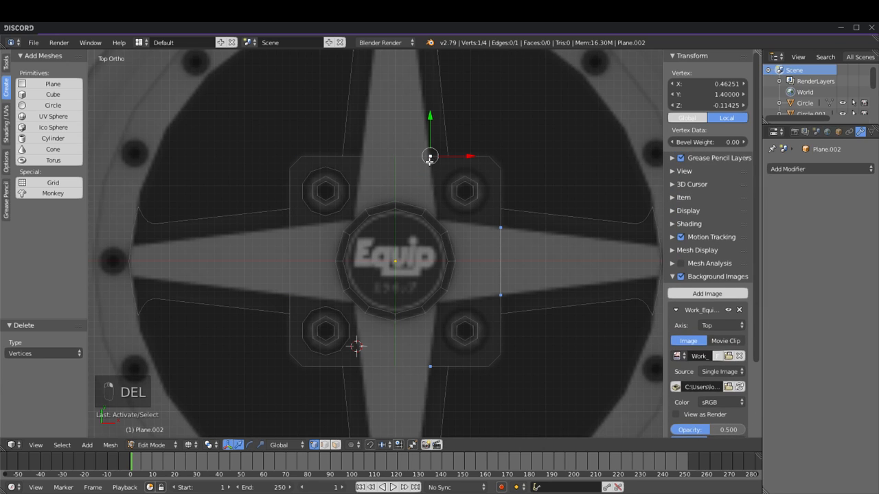
right_click(496, 231, "shift")
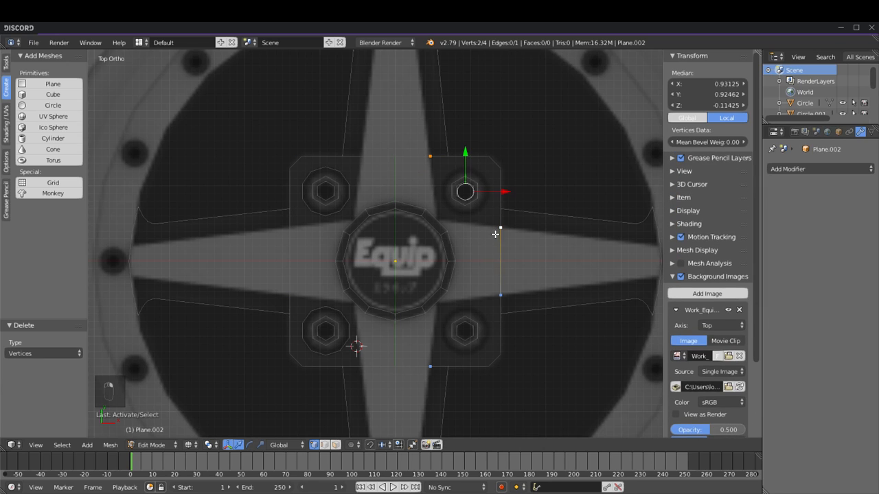
right_click(497, 302, "shift")
right_click(446, 347, "shift")
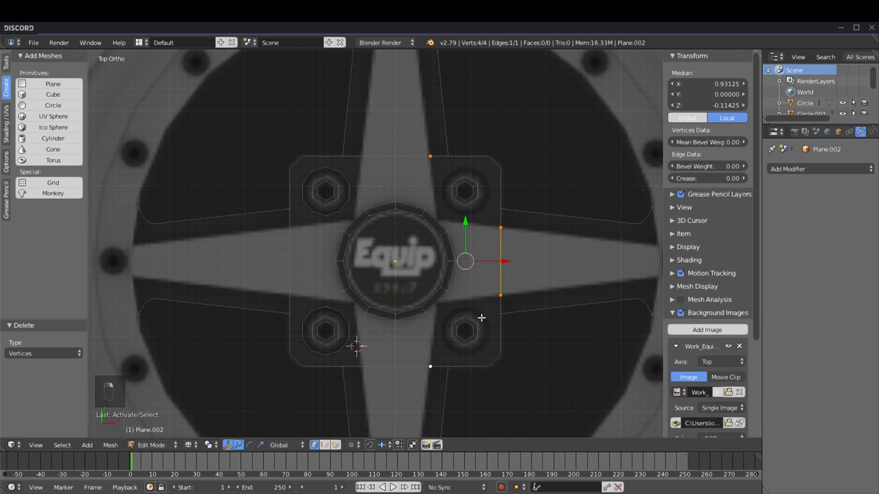
key("a")
right_click(483, 214)
right_click(434, 165, "shift")
key("f")
key("a")
Step: Connect the lower end of the right-hand edge to the remaining lower vertex with a new edge
right_click(486, 305)
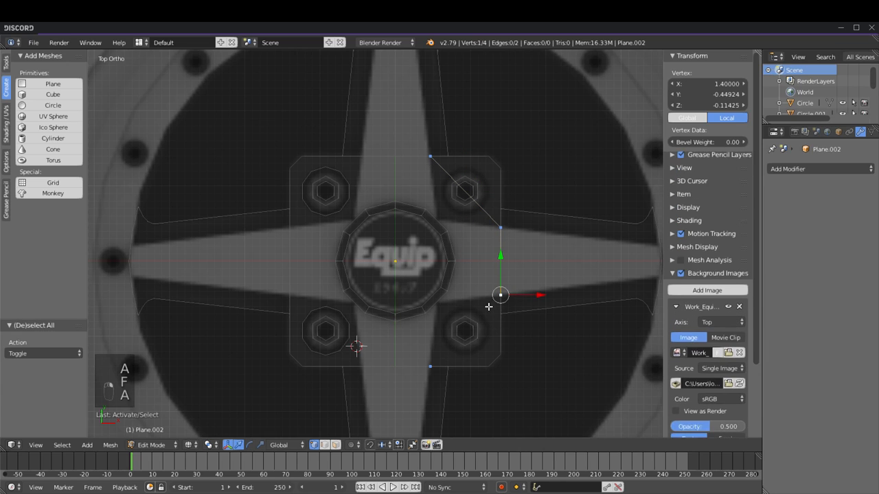
right_click(432, 364, "shift")
key("f")
key("a")
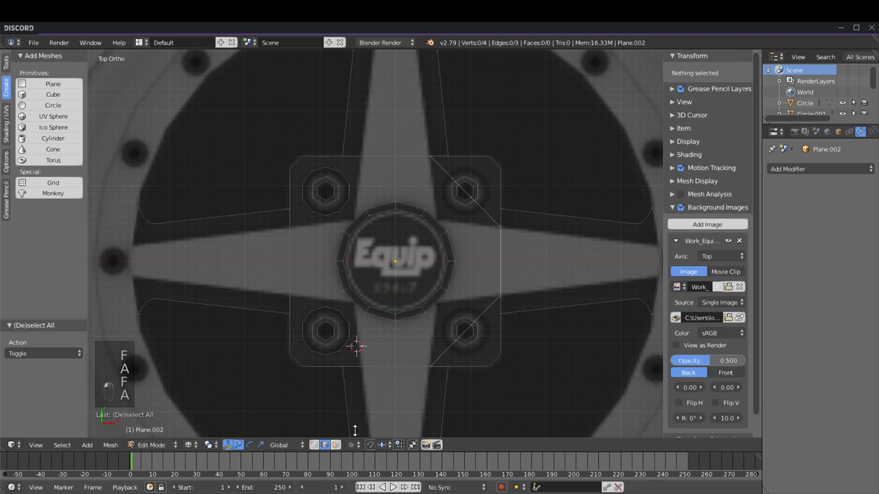
Step: Subdivide both diagonal edges once to add a midpoint to each
right_click(452, 331)
right_click(453, 196, "shift")
key("w")
left_click(427, 162)
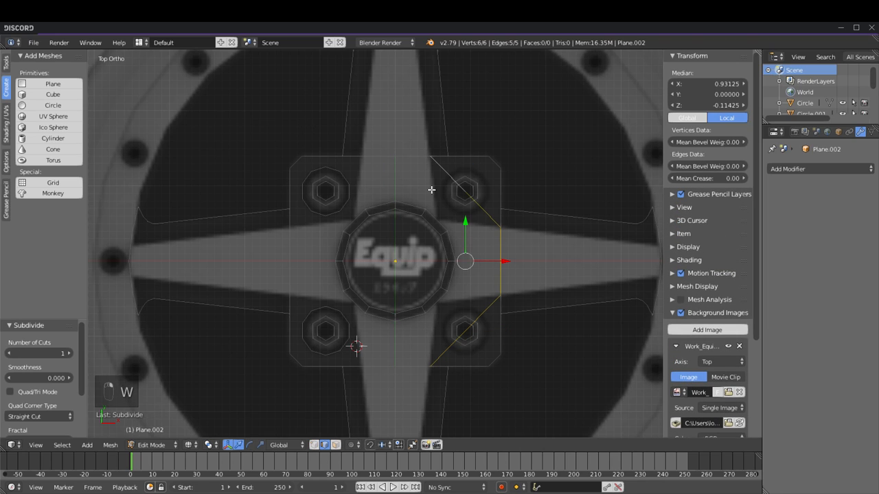
Step: Scale the two diagonal midpoints along Y to about 0.603 and move them about -0.372 along X to the star's inner corners
left_click(315, 445)
right_click(465, 332)
right_click(465, 191, "shift")
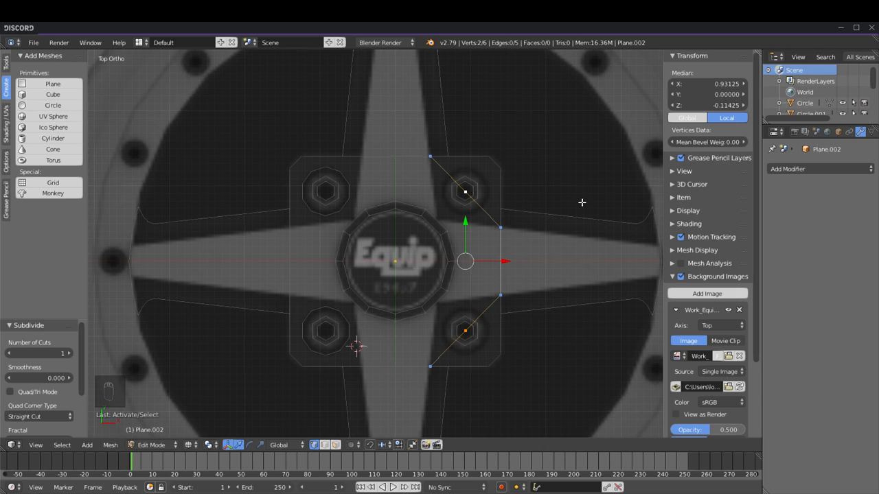
key("s")
key("y")
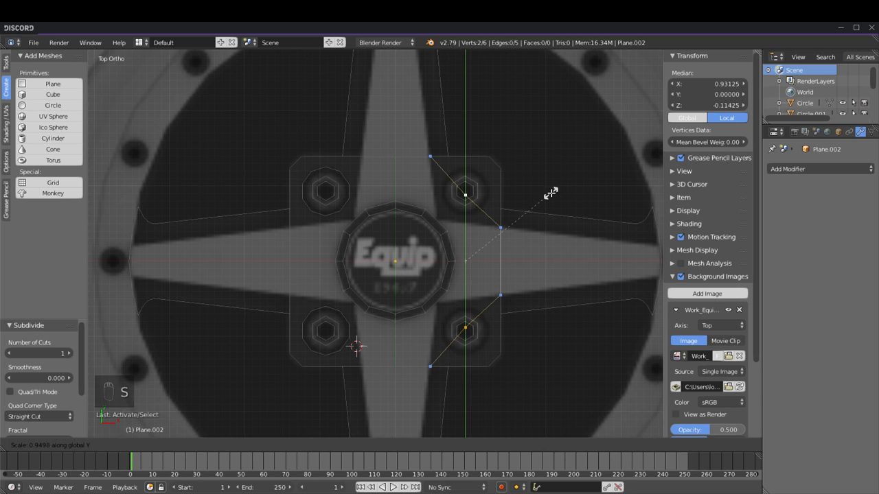
left_click(506, 198)
key("g")
key("x")
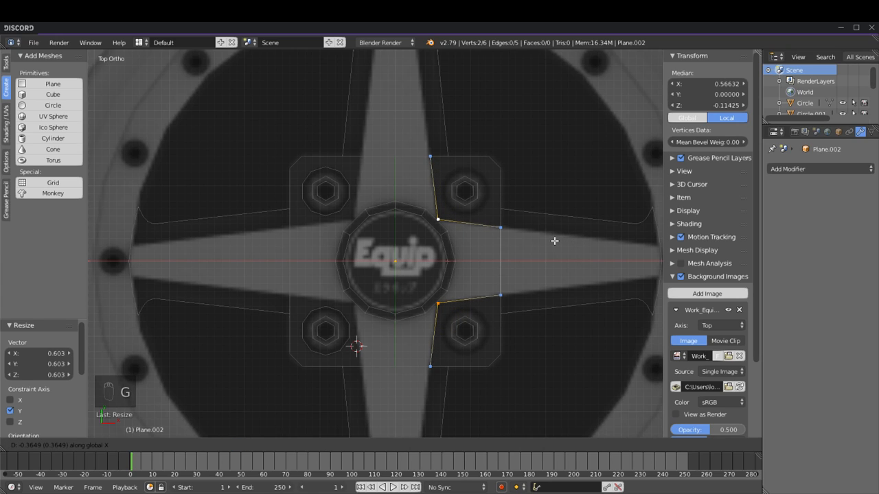
left_click(555, 240)
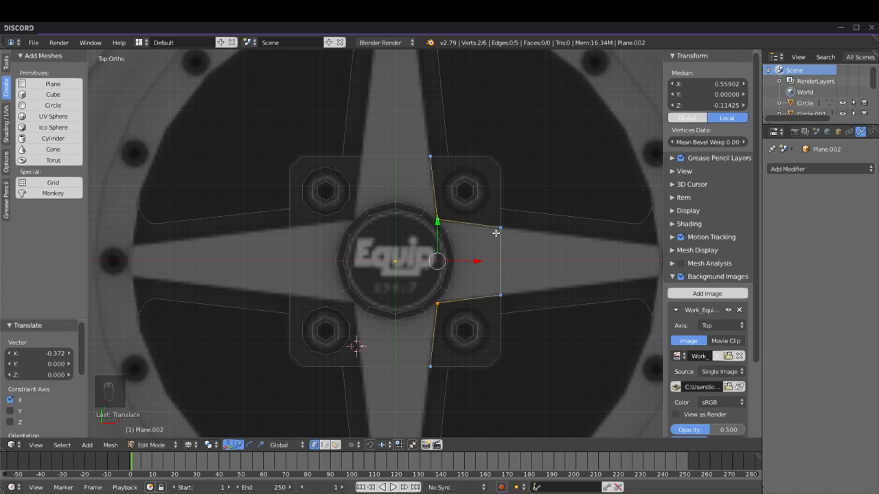
key("z")
key("z")
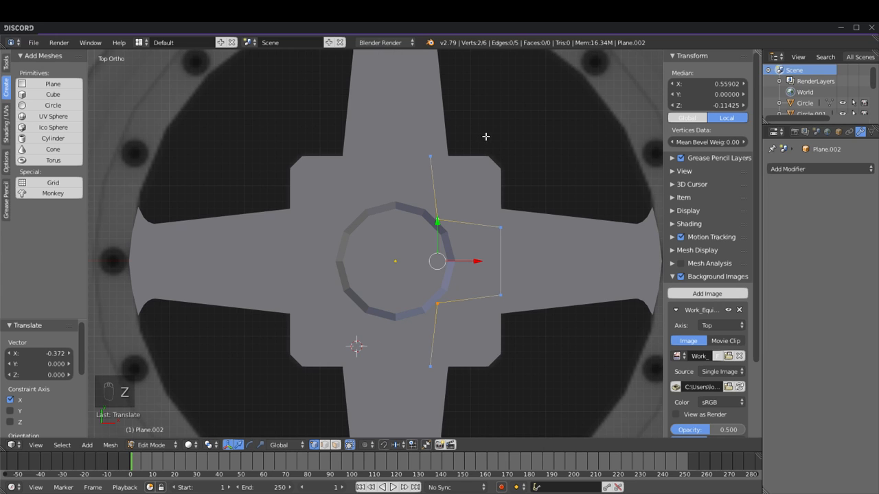
Step: Move the right-hand end edge about 2.058 along X to the reference spoke's tip and scale it along Y to about 0.487
middle_click_drag(561, 234, 448, 222, "shift")
key("a")
right_click(388, 282)
right_click(389, 216, "shift")
middle_click_drag(487, 259, 461, 260, "shift")
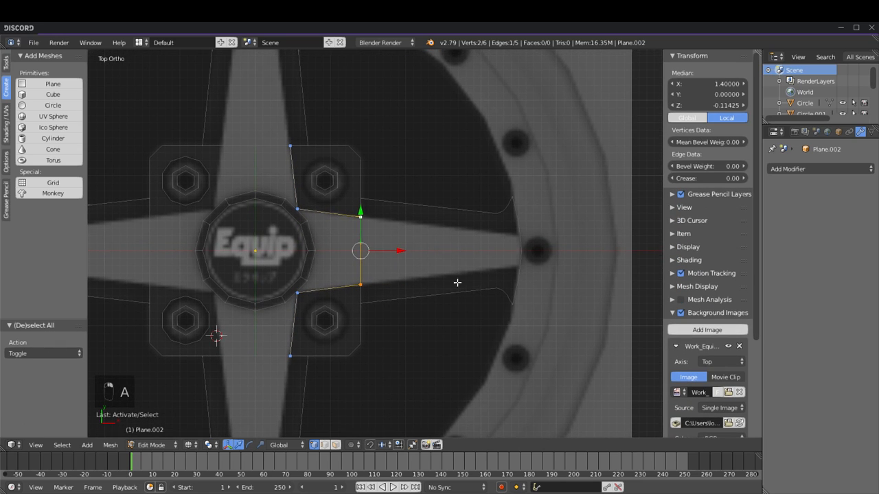
middle_click_drag(525, 231, 460, 236, "shift")
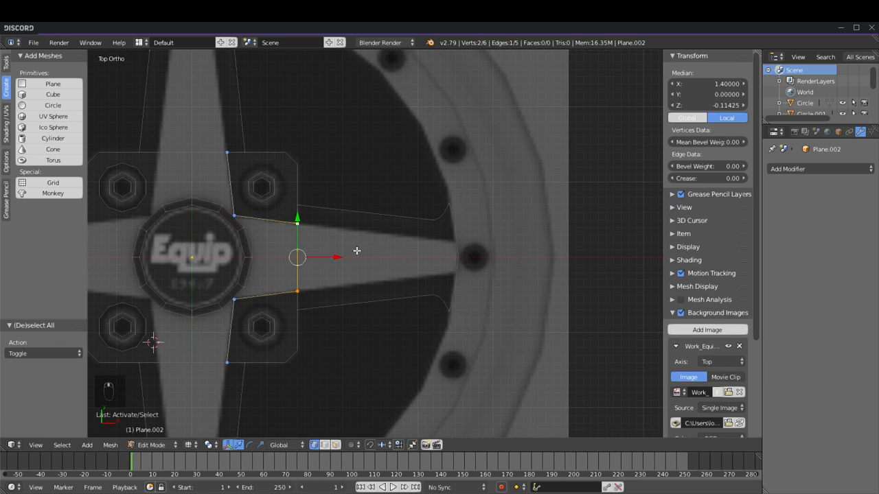
left_click_drag(328, 257, 483, 255)
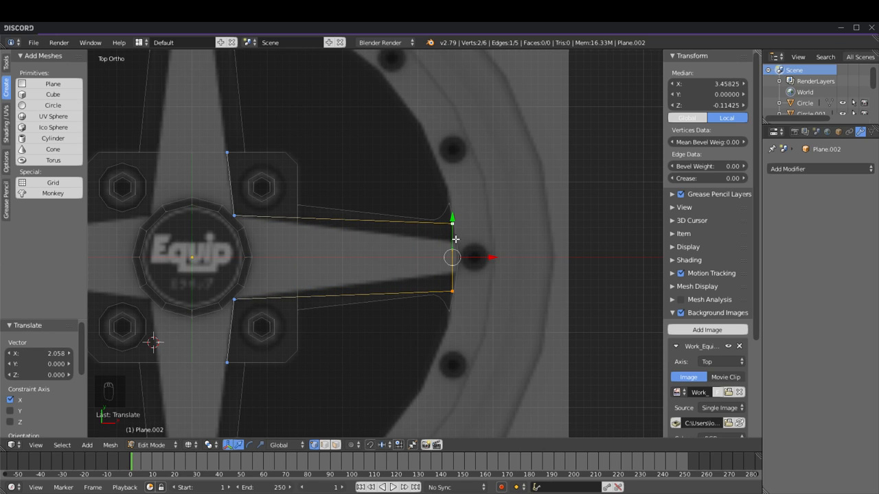
key("s")
key("y")
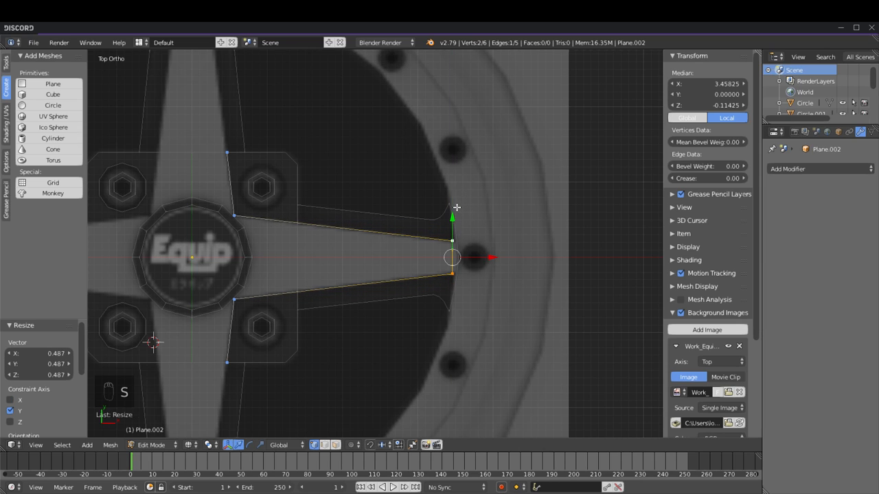
Step: Extrude the right-hand spoke tip edge about 0.084 along X and scale the new edge along Y to about 0.957
left_click(456, 204)
scroll(474, 259, "up", 6)
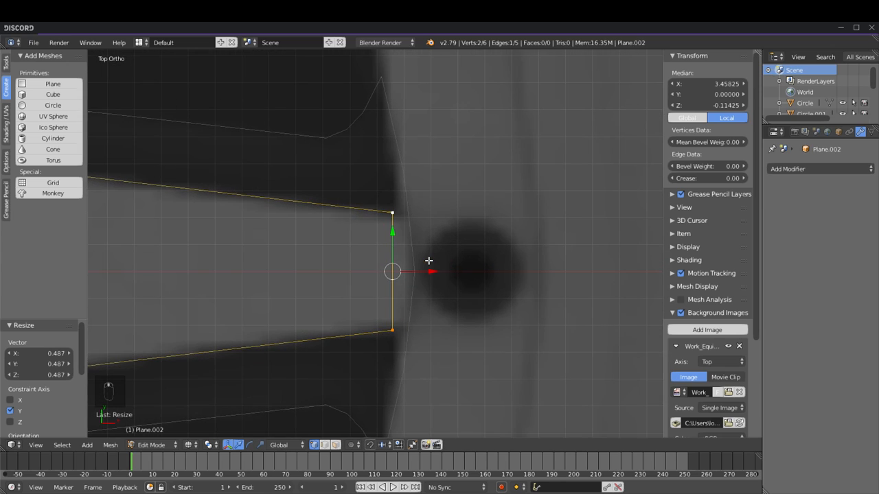
key("e")
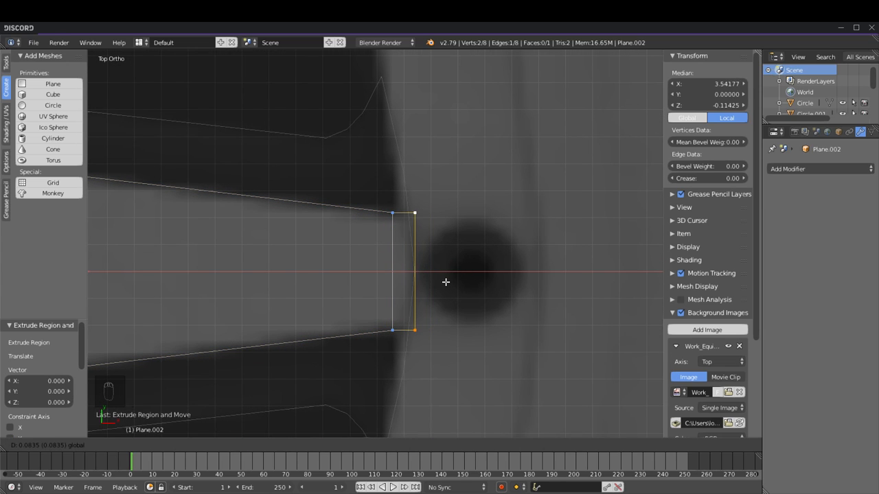
left_click(448, 278)
key("s")
key("y")
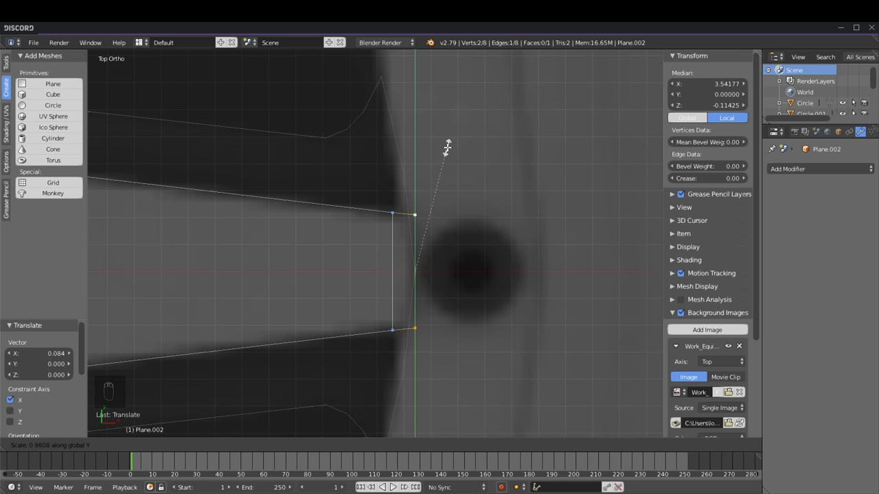
left_click(447, 147)
scroll(474, 204, "down", 5)
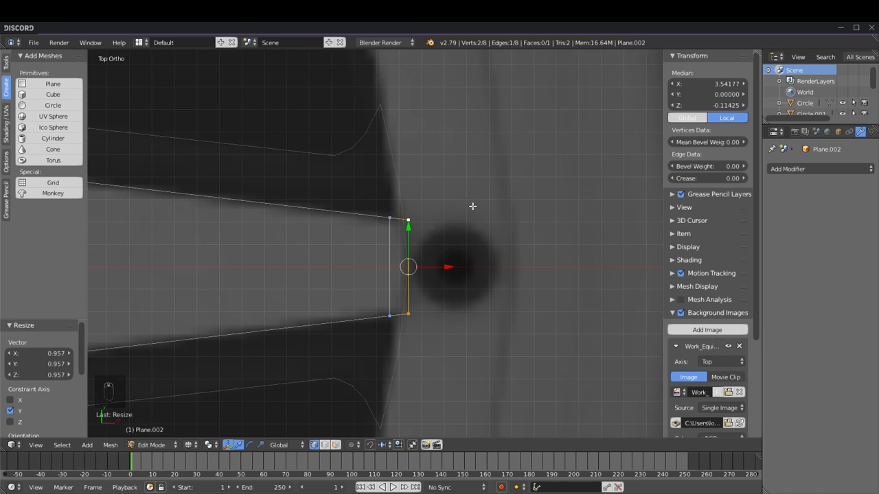
scroll(413, 259, "up", 3)
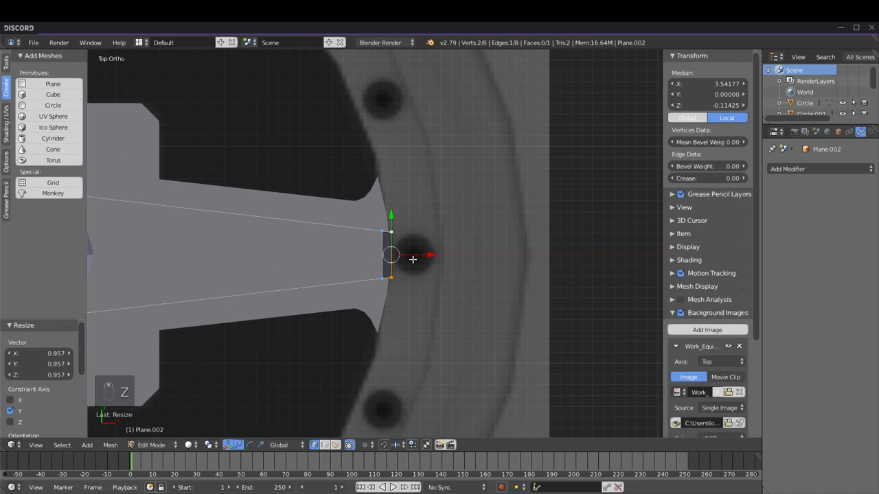
Step: Flip the normals of the narrow face at the spoke tip and return to vertex selection
key("a")
key("a")
key("a")
key("ctrl+n")
key("a")
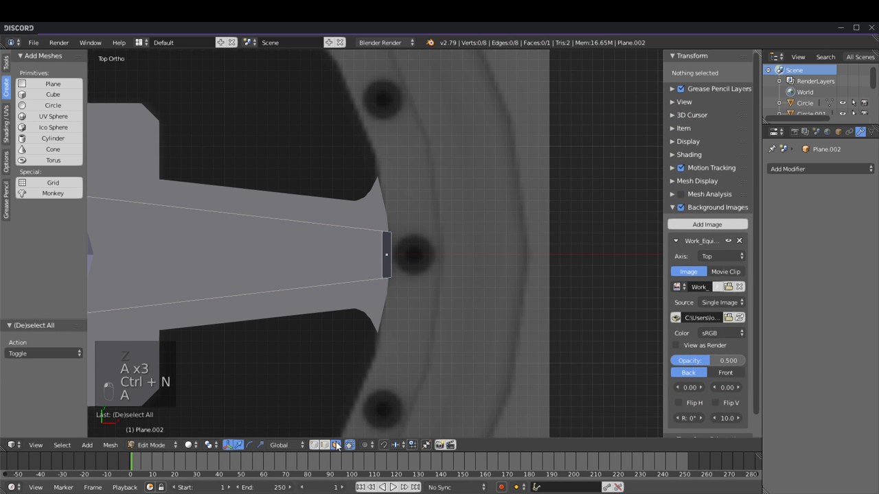
right_click(384, 256)
key("w")
left_click(358, 322)
key("a")
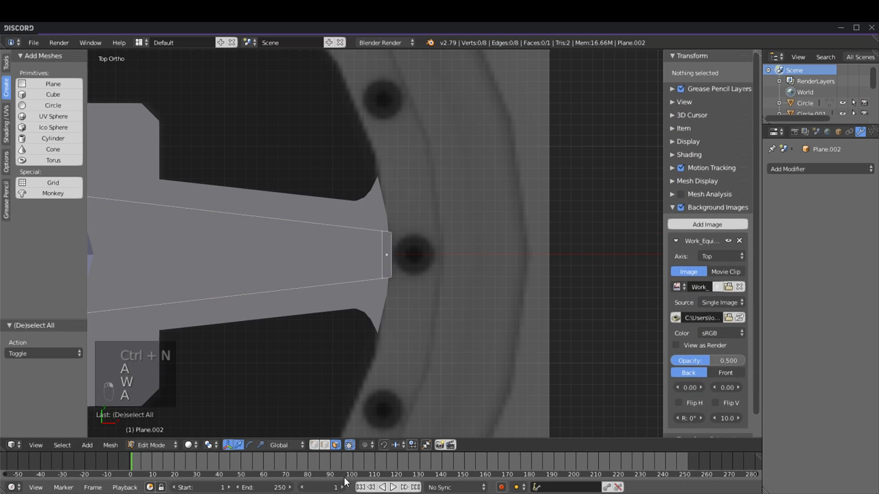
left_click(315, 445)
middle_click_drag(272, 283, 488, 293, "shift")
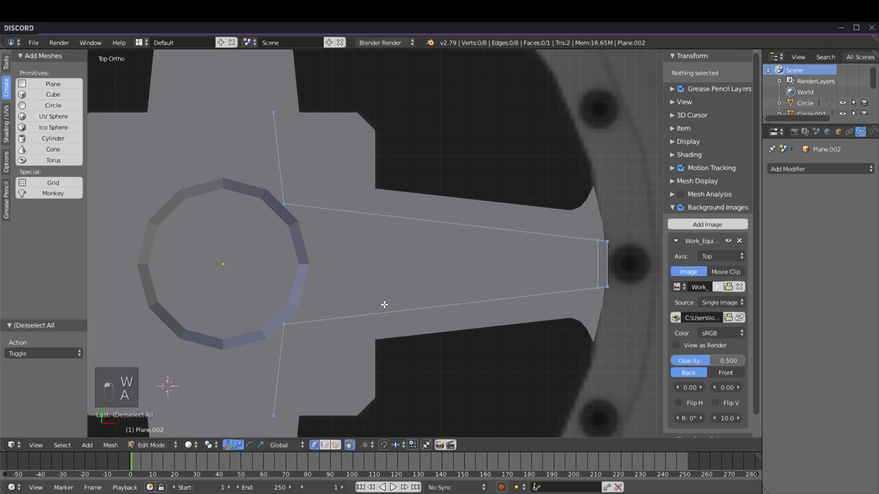
key("z")
right_click(288, 320)
right_click(297, 220, "shift")
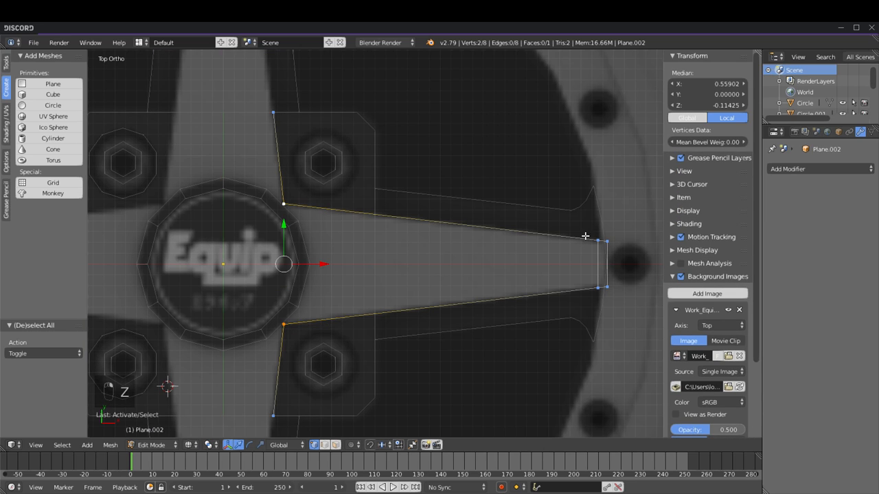
right_click(584, 236, "shift")
right_click(586, 289, "shift")
key("a")
scroll(375, 255, "down", 2)
middle_click_drag(375, 255, 419, 299, "shift")
key("z")
scroll(440, 288, "down", 2)
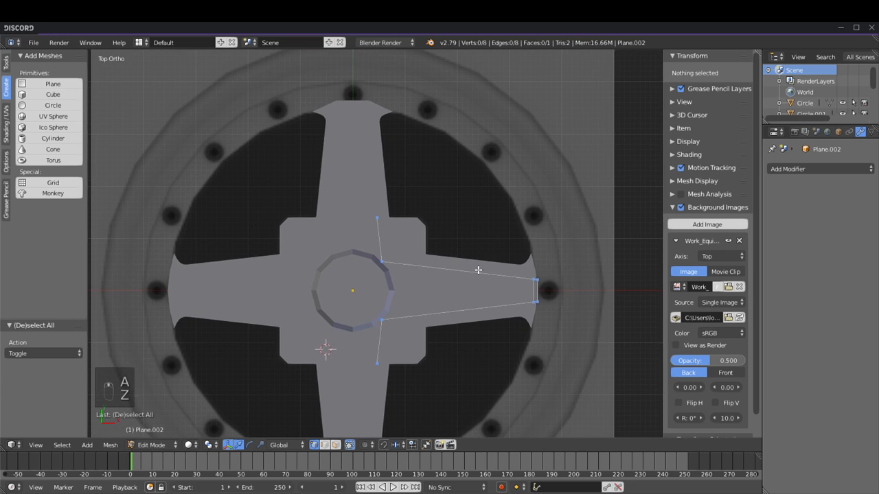
key("z")
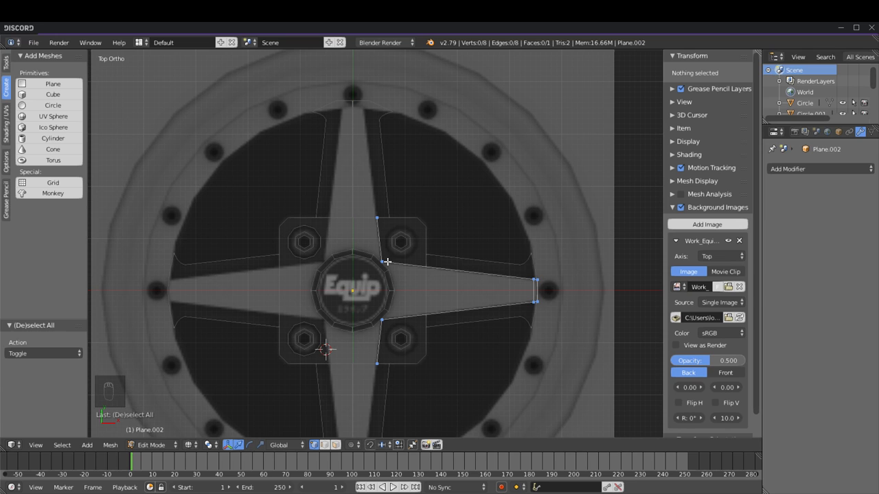
Step: Scale the two loose end vertices of the outline along Y to about 2.502, out to the vertical spokes' tips
middle_click_drag(398, 367, 412, 285, "shift")
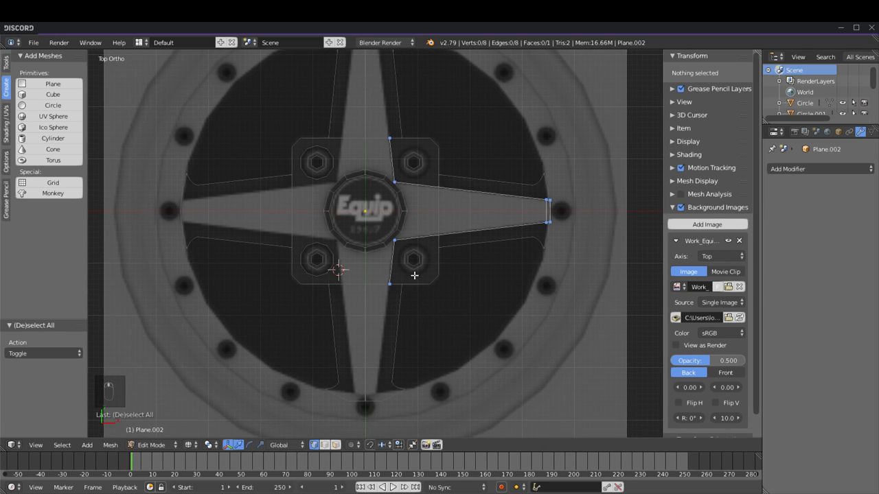
middle_click_drag(423, 164, 436, 244, "shift")
right_click(406, 206)
right_click(419, 352, "shift")
middle_click_drag(496, 370, 494, 279, "shift")
scroll(493, 268, "down", 1)
middle_click_drag(497, 185, 495, 226, "shift")
key("s")
key("y")
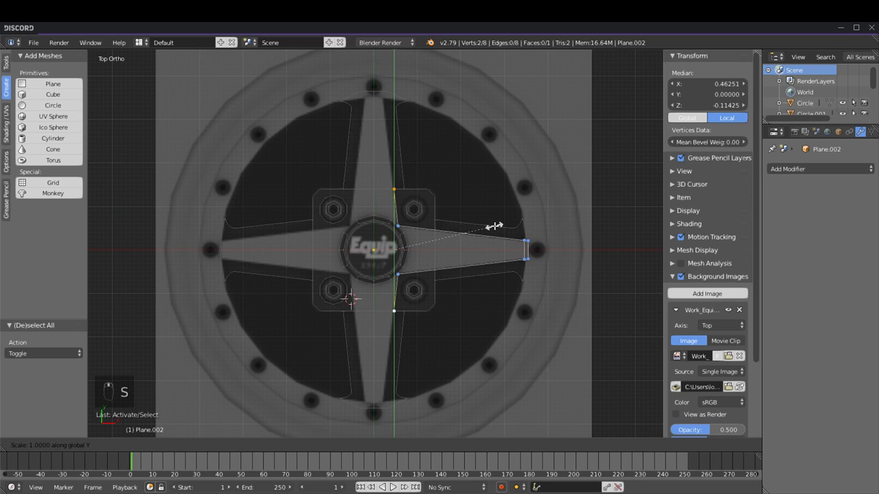
left_click(642, 177)
Step: Move the two vertical spoke tip vertices about -0.277 along X to the reference spokes' right-hand corners
key("g")
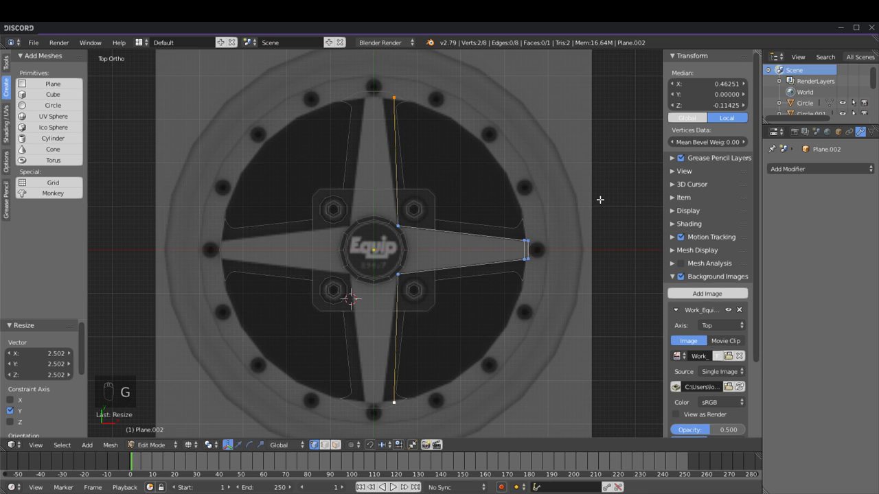
key("x")
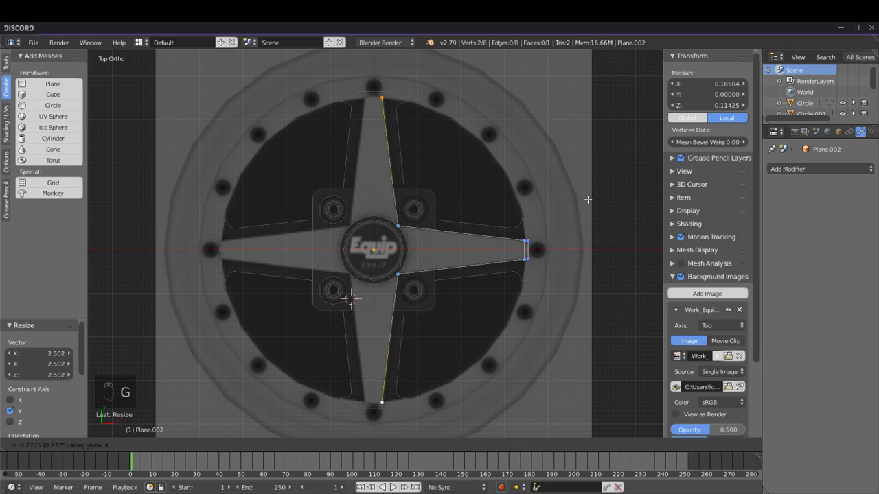
left_click(588, 200)
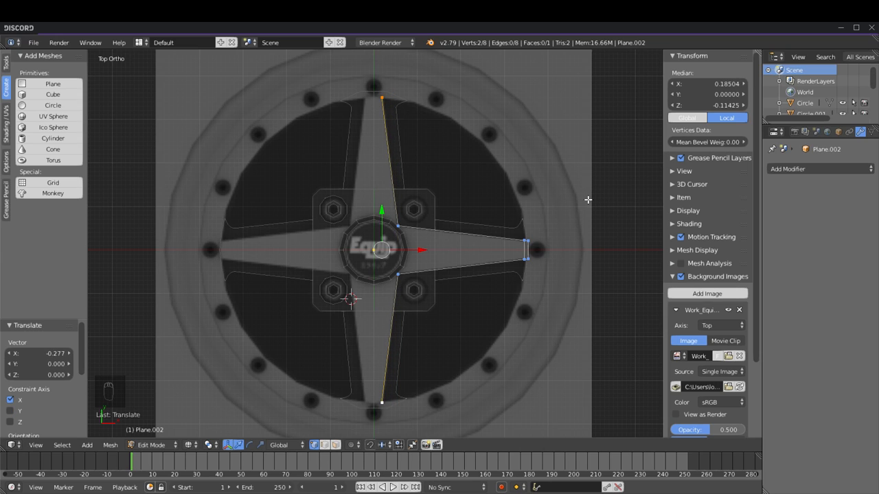
Step: Extrude both vertical spoke tip vertices about -0.177 along X toward the wheel's centre line
key("e")
key("x")
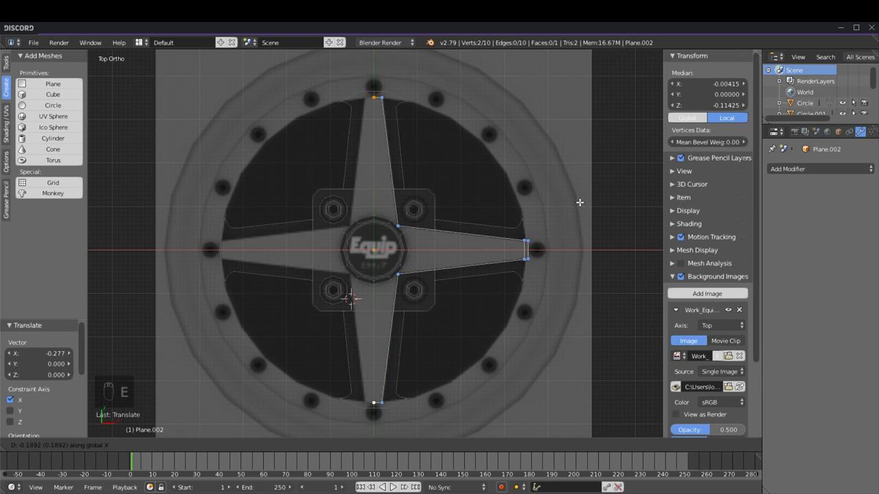
left_click(580, 203)
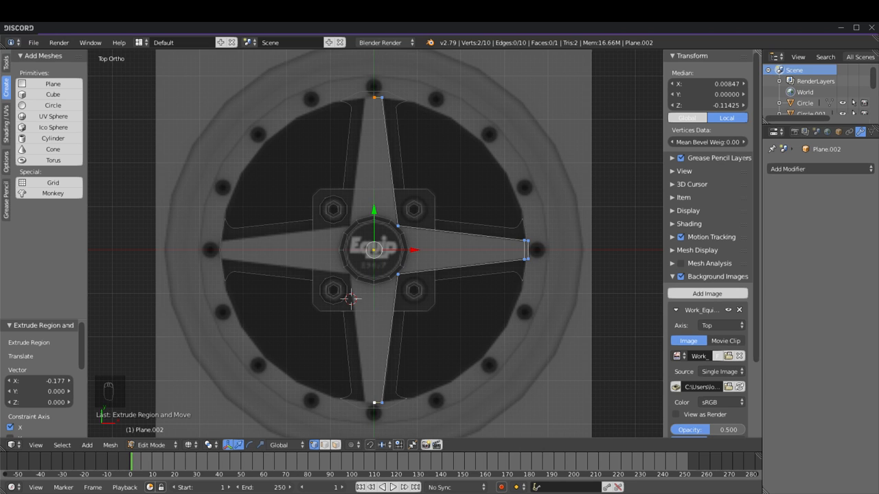
Step: Nudge the extruded tip vertices about -0.008 and a further -0.001 along X onto the vertical centre line
scroll(472, 224, "up", 4)
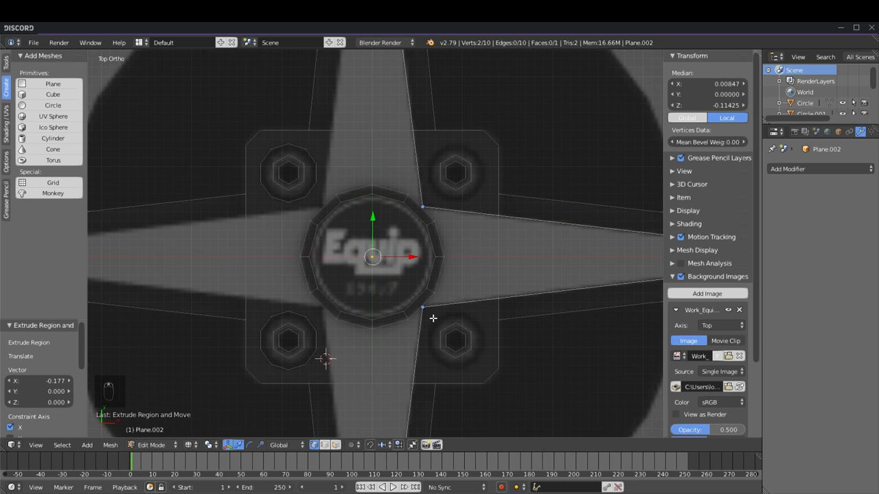
middle_click_drag(433, 318, 430, 143, "shift")
middle_click_drag(410, 275, 419, 175, "shift")
scroll(420, 171, "up", 6)
middle_click_drag(497, 333, 468, 234, "shift")
scroll(468, 233, "up", 2)
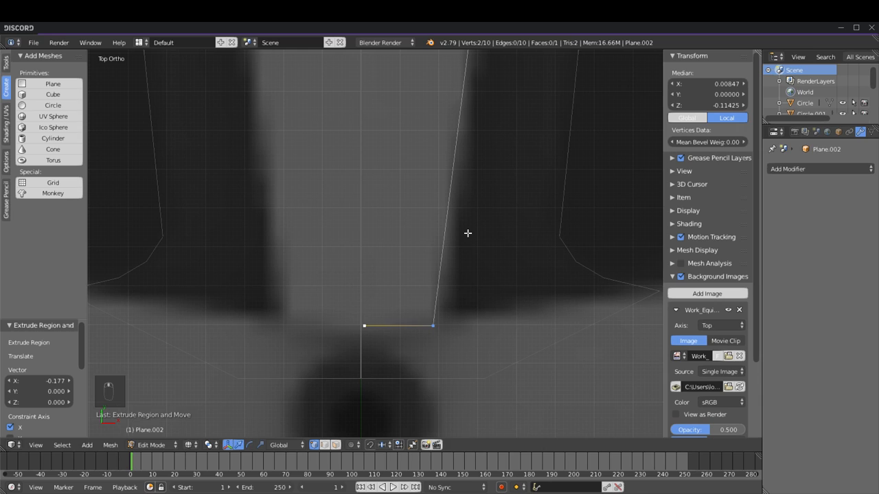
key("g")
key("x")
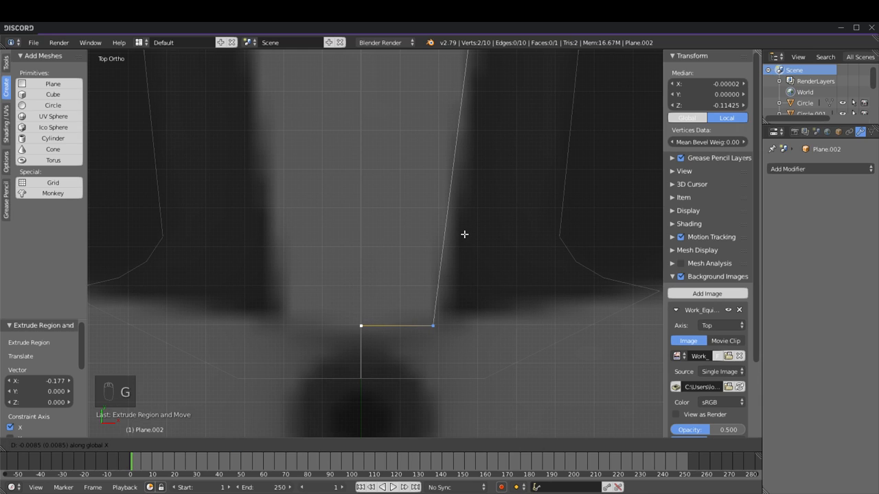
left_click(464, 235)
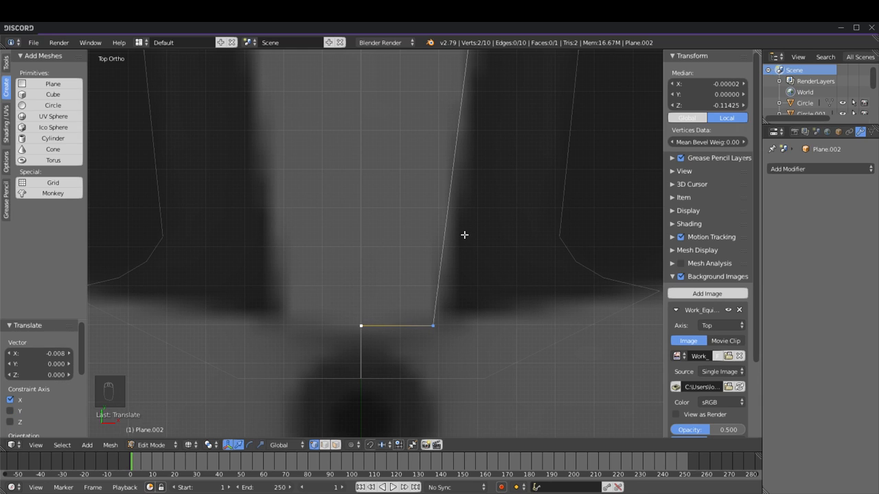
key("g")
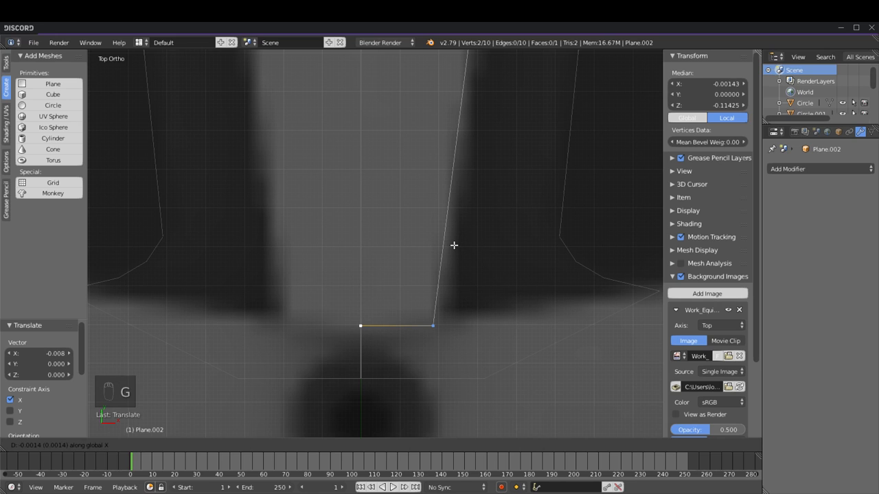
left_click(454, 246)
scroll(454, 245, "down", 12)
middle_click_drag(434, 144, 430, 297, "shift")
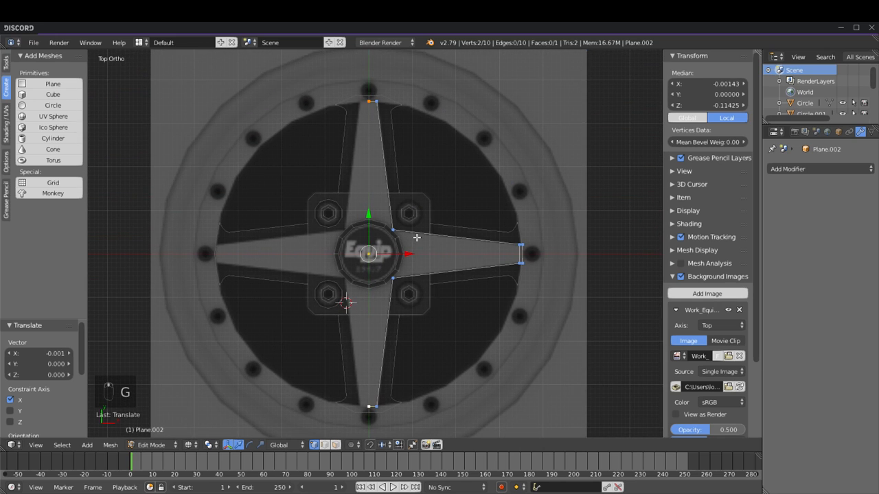
key("z")
key("z")
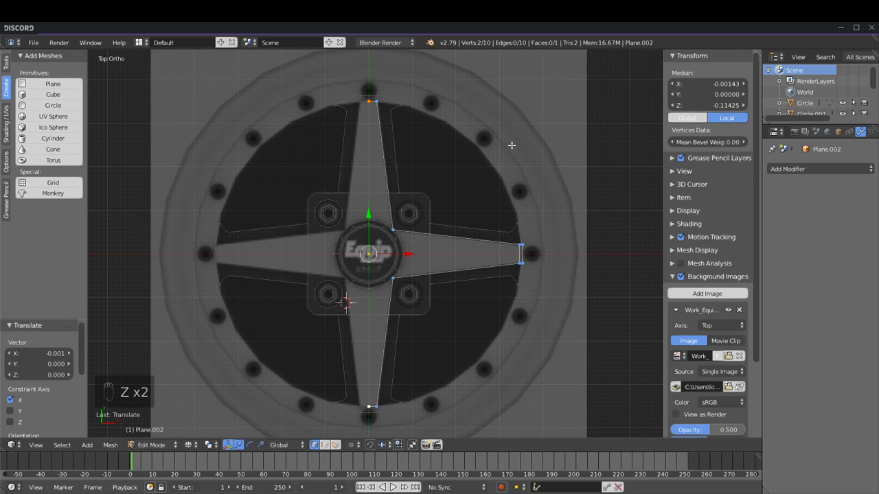
Step: Extrude the two centre-line tip vertices in place and scale the new pair along Y to about 0.168, inside the center cap
key("e")
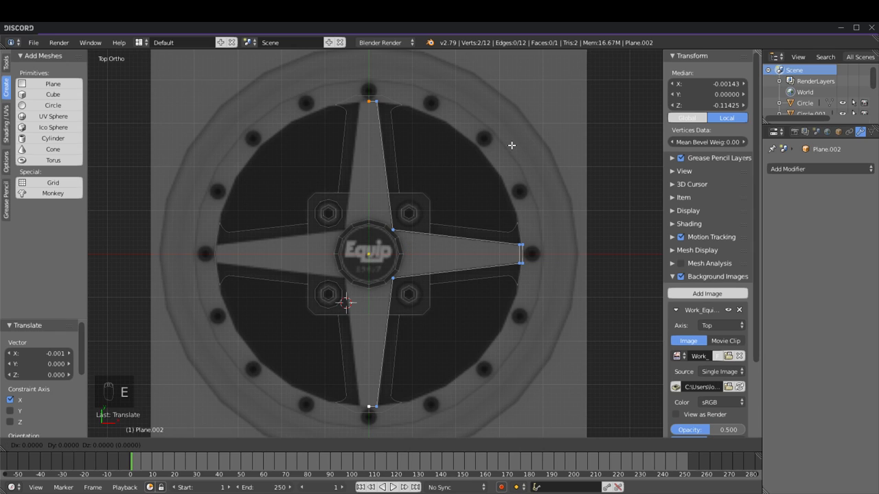
key("y")
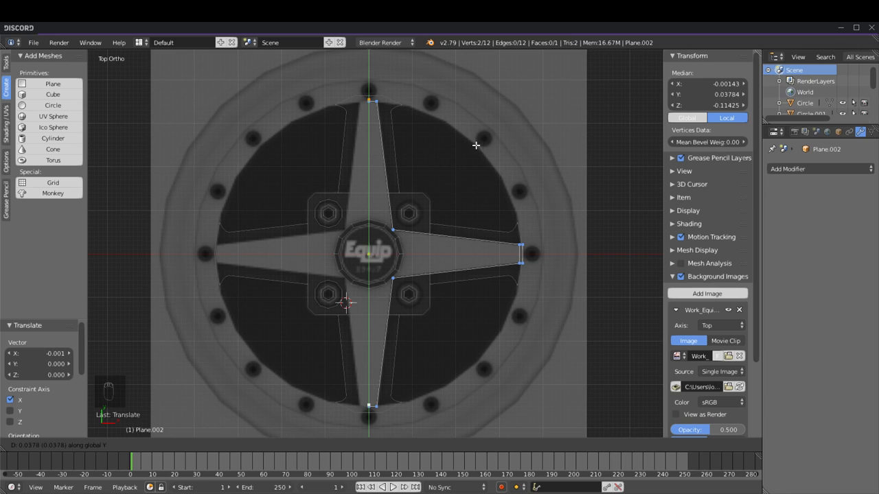
right_click(441, 160)
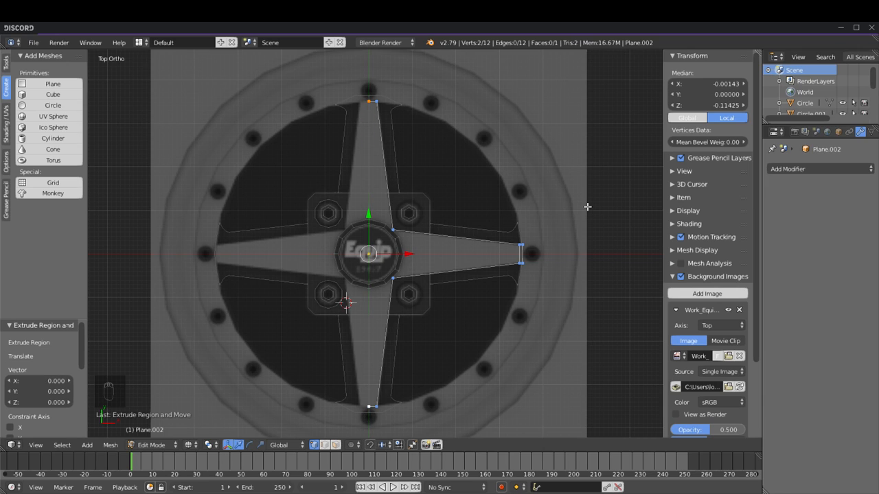
key("s")
key("y")
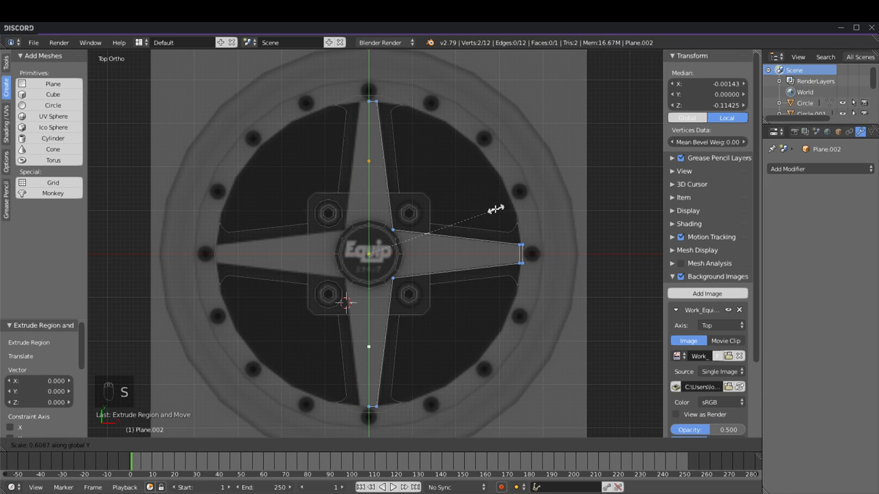
left_click(392, 224)
scroll(405, 247, "up", 5)
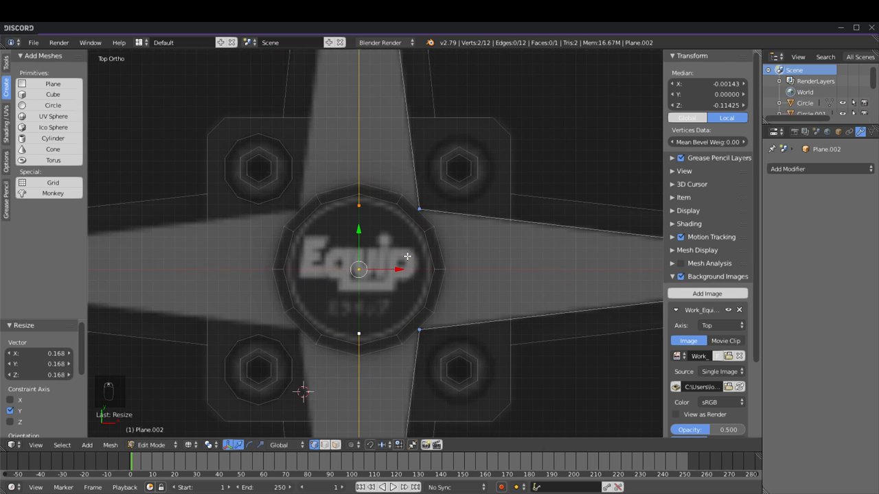
Step: Join the two inner centre-line vertices with an edge and scale them along Y to about 0.929
key("f")
key("a")
right_click(350, 331)
right_click(354, 207, "shift")
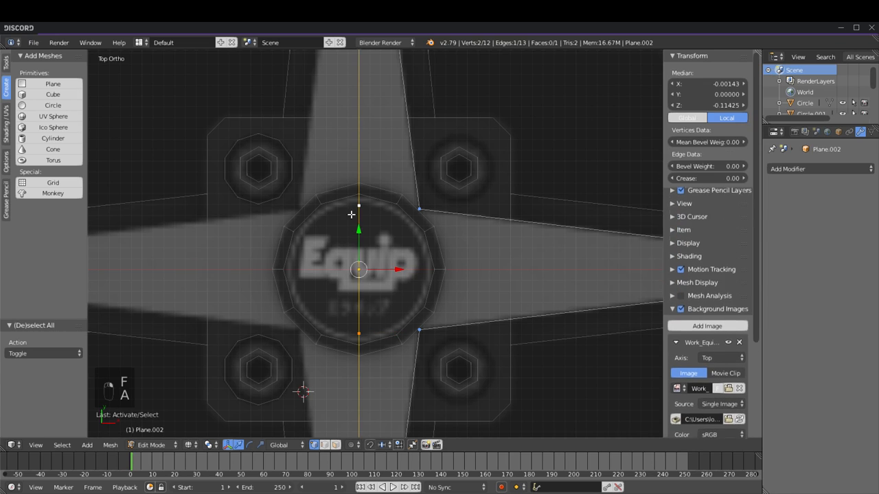
key("s")
key("y")
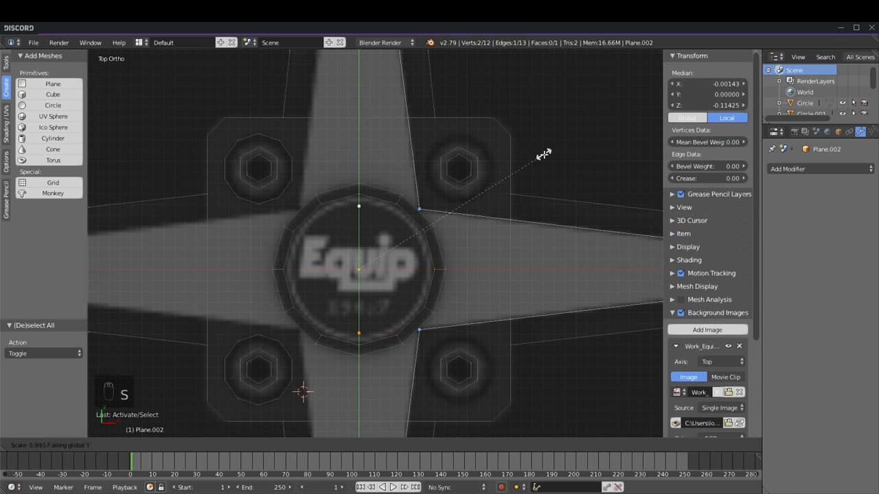
left_click(529, 160)
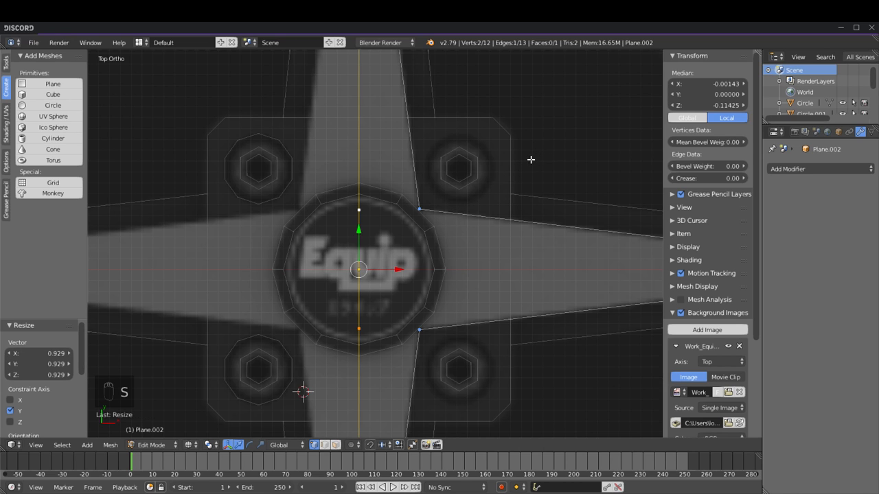
Step: Leave mesh editing on the four-pointed star outline and add a Mirror modifier across its X axis
scroll(471, 237, "down", 3)
key("z")
scroll(450, 263, "down", 3)
key("a")
middle_click_drag(416, 255, 463, 175)
scroll(463, 193, "up", 2)
key("Tab")
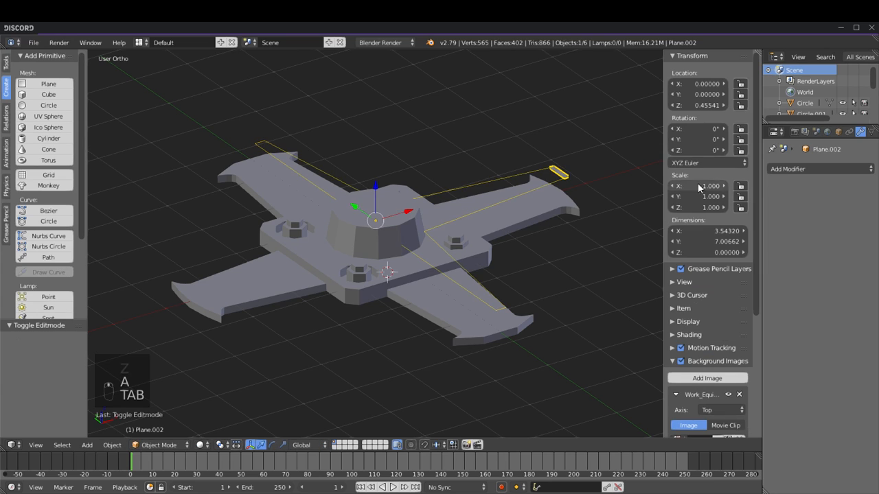
left_click(820, 169)
left_click(670, 272)
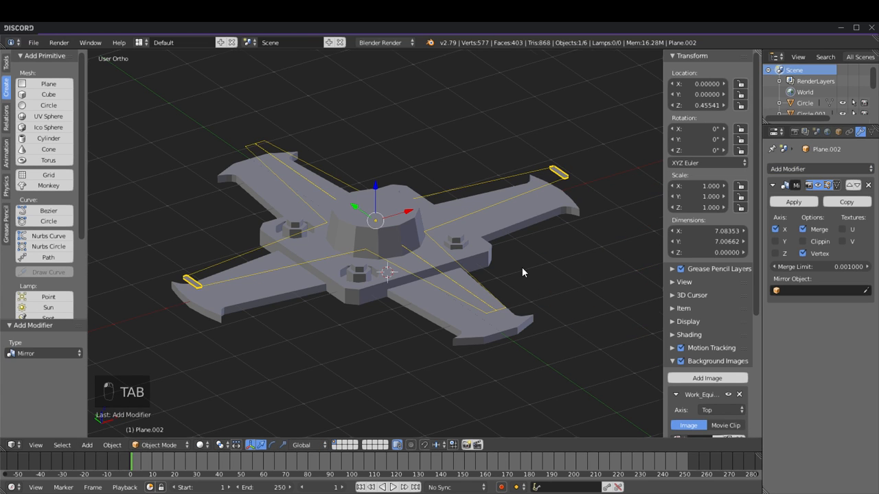
Step: Move the separate wheel rim along X to the origin so it is centred around the spoke plate
scroll(508, 261, "down", 2)
middle_click_drag(495, 252, 456, 252)
scroll(453, 234, "up", 2)
scroll(456, 252, "down", 3)
right_click(471, 259)
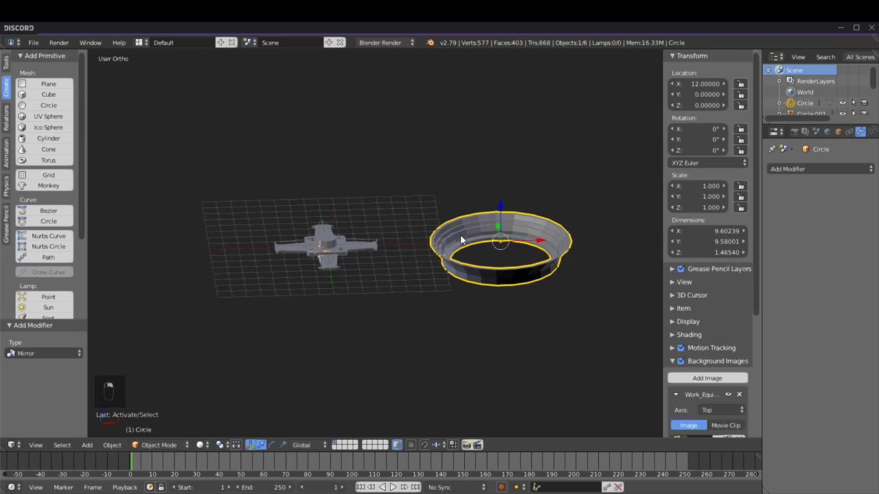
key("KP_7")
scroll(460, 235, "up", 3)
key("z")
left_click_drag(624, 246, 321, 249)
key("z")
middle_click_drag(290, 261, 399, 249, "shift")
scroll(344, 257, "up", 5)
scroll(347, 257, "up", 2)
key("a")
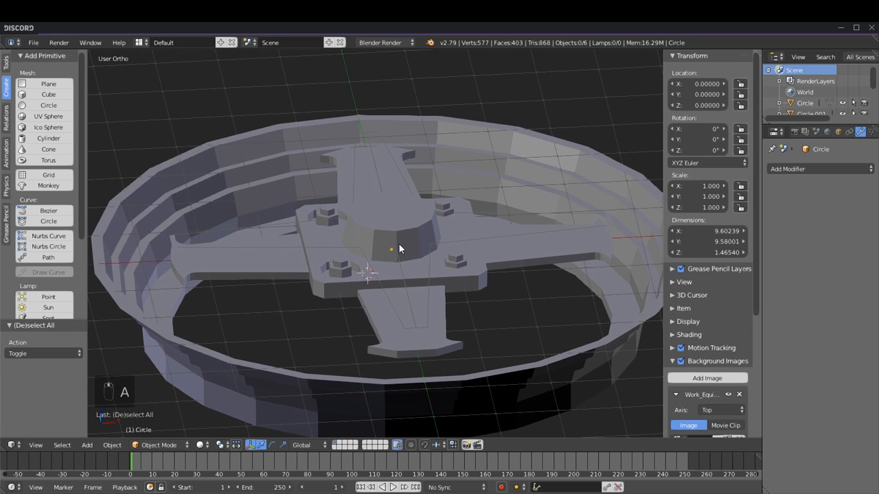
Step: Raise the wheel rim 1.3 units along Z so its base lines up with the spoke plate
right_click(362, 286)
key("KP_1")
key("z")
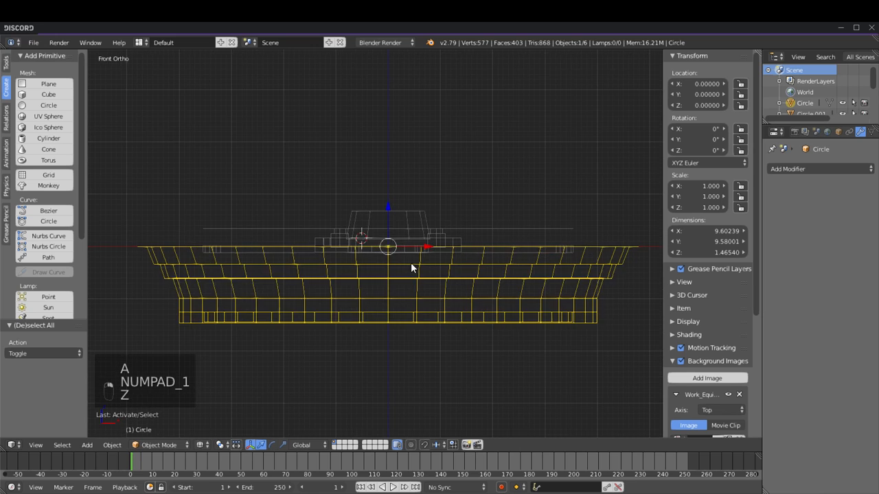
scroll(392, 247, "up", 3)
key("g")
key("z")
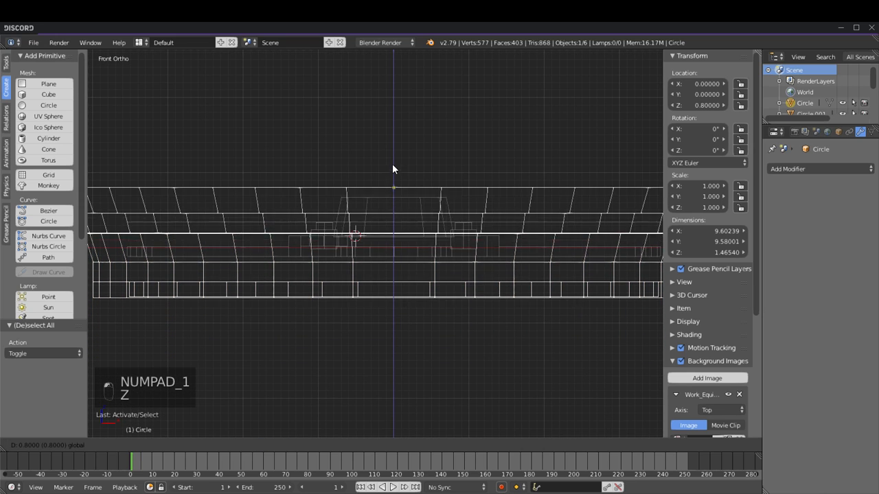
left_click(391, 131)
key("z")
mouse_move(390, 131)
middle_mouse_down()
mouse_move(389, 215)
mouse_move(329, 210)
mouse_move(270, 148)
middle_mouse_up()
key("a")
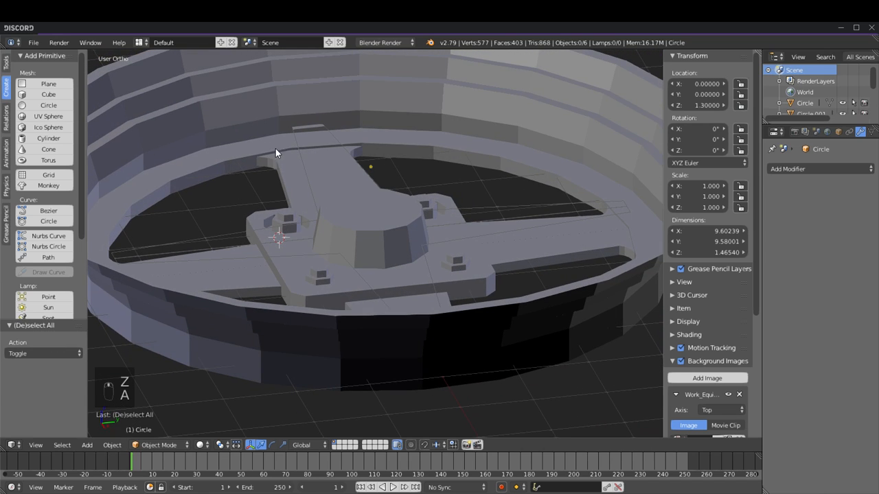
Step: Examine how the spokes and star outline sit inside the rim from several angles, in shaded and wireframe display
middle_click_drag(344, 149, 335, 194)
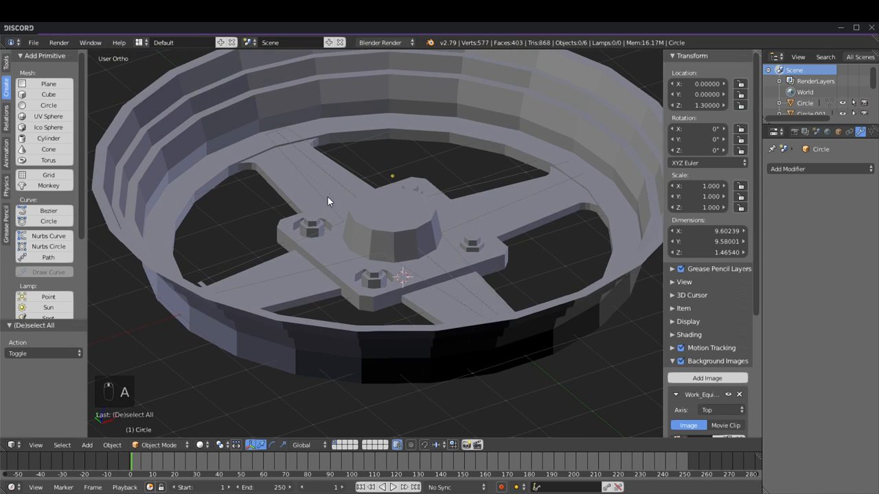
middle_click_drag(548, 178, 314, 274)
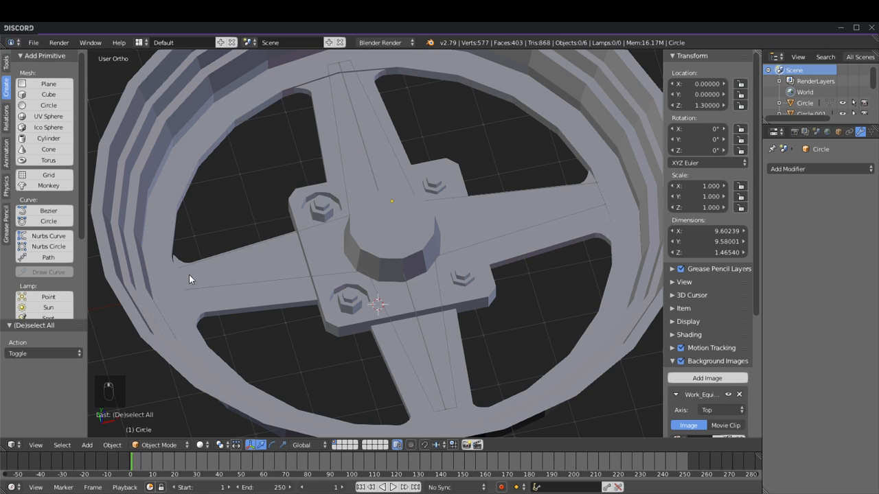
mouse_move(251, 264)
middle_mouse_down()
mouse_move(240, 227)
mouse_move(206, 224)
middle_mouse_up()
key("z")
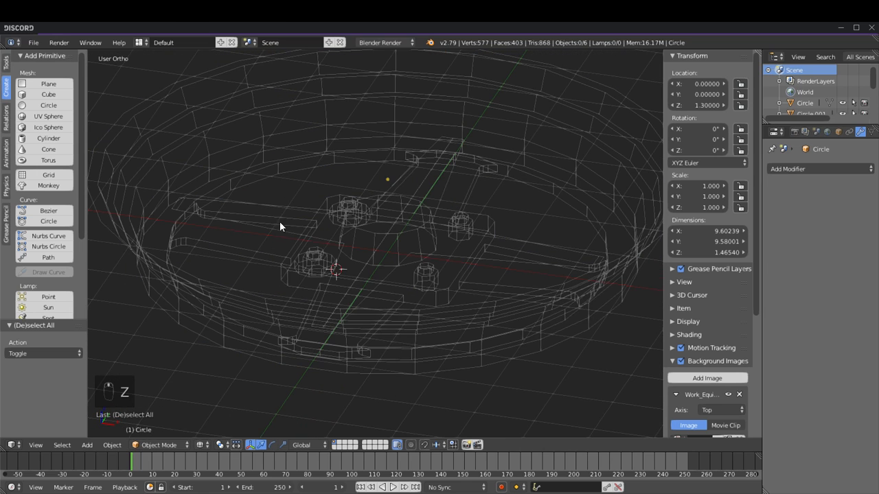
key("KP_7")
key("z")
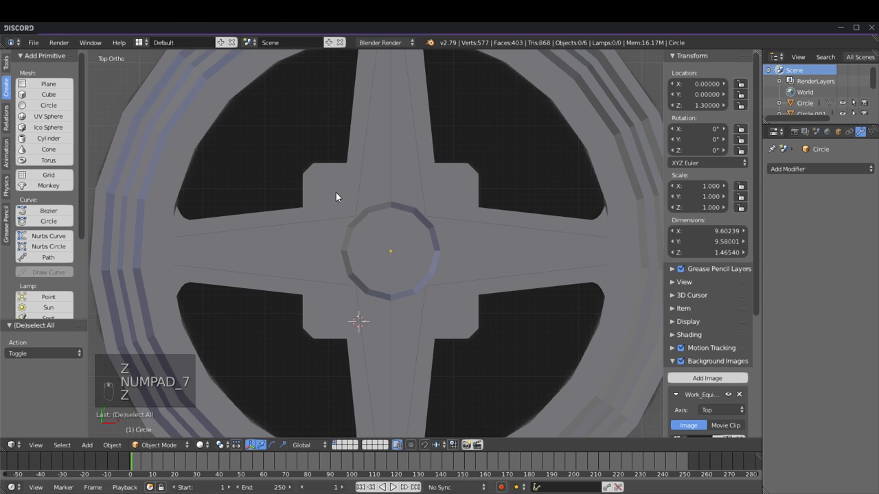
Step: Select the whole star outline mesh and lower it 0.1 units along Z towards the spoke plate
right_click(329, 217)
key("Tab")
key("a")
key("a")
key("a")
key("a")
key("a")
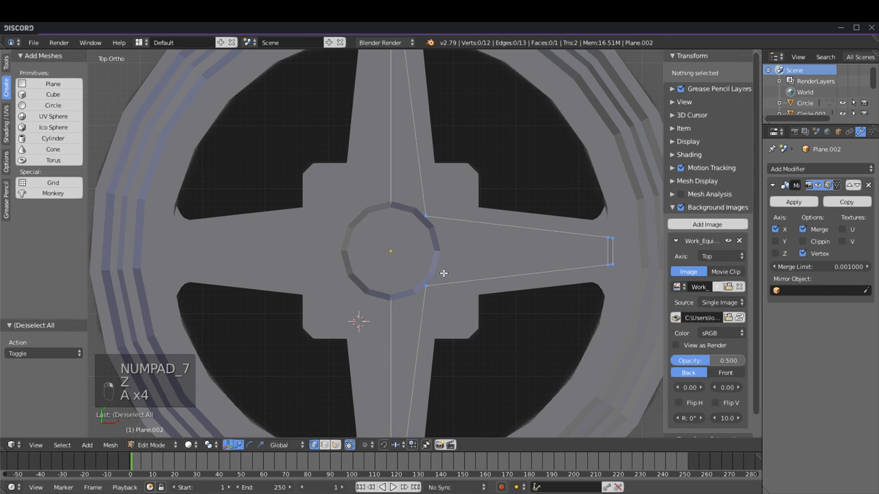
key("KP_1")
key("z")
scroll(485, 250, "up", 4)
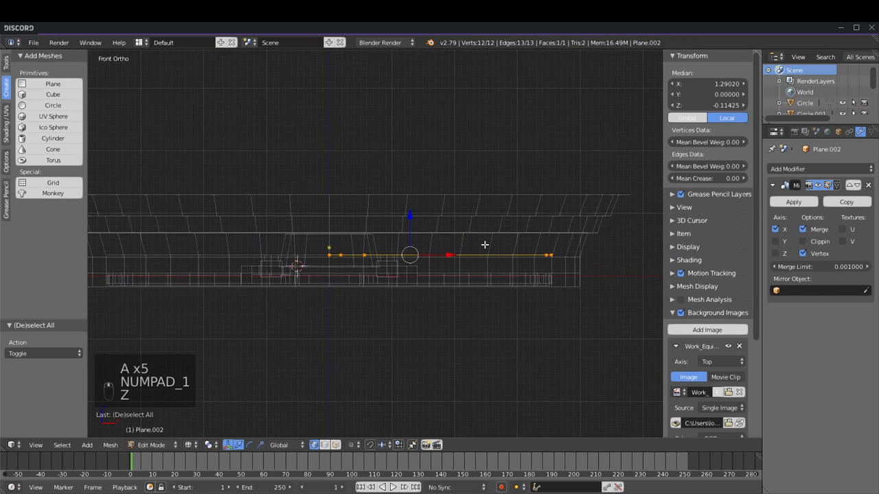
left_click_drag(443, 234, 448, 248, "ctrl")
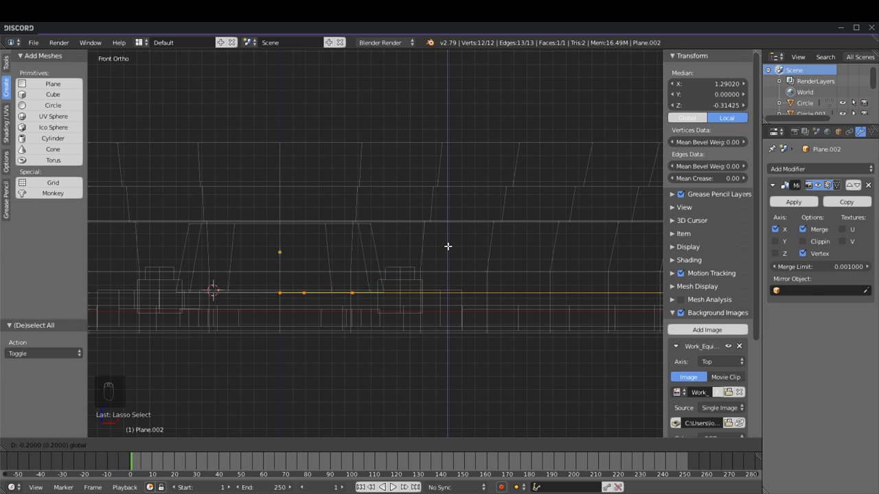
left_click(449, 241)
key("z")
mouse_move(449, 241)
middle_mouse_down()
mouse_move(460, 223)
mouse_move(457, 270)
mouse_move(388, 301)
middle_mouse_up()
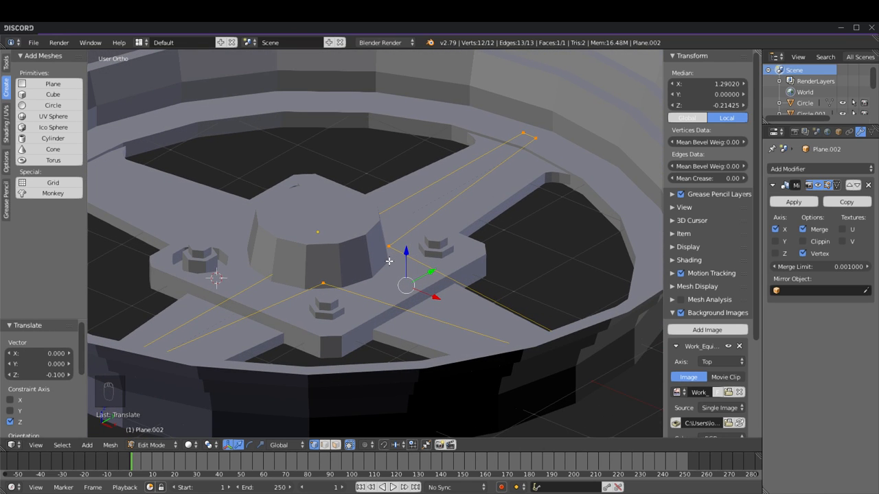
middle_click_drag(392, 255, 290, 251)
key("Tab")
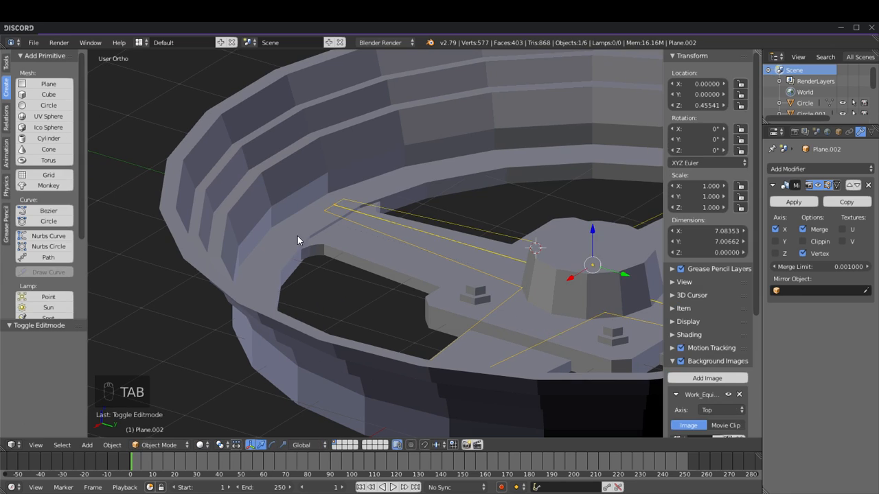
Step: Select the ring of faces on the rim's inner ledge and raise it slightly above the spoke ends
right_click(296, 237)
key("Tab")
left_click(336, 445)
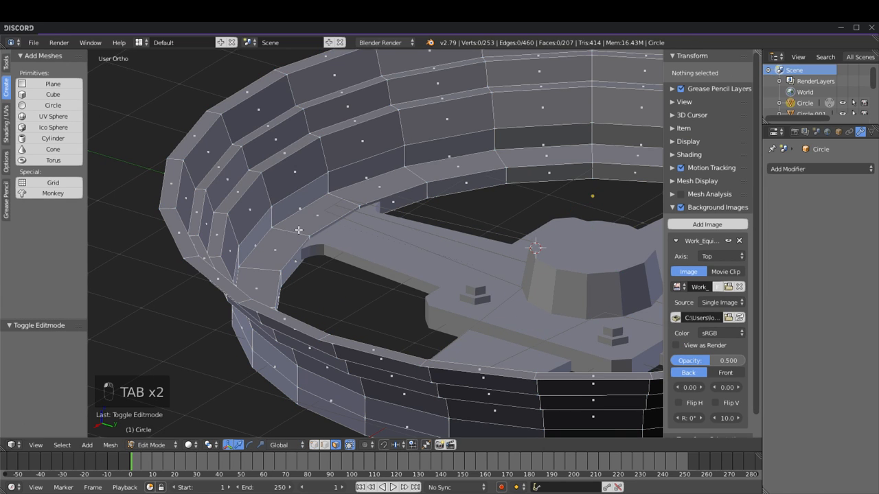
right_click(298, 230, "alt")
middle_click_drag(505, 237, 450, 230, "shift")
left_click_drag(538, 261, 536, 255)
key("a")
Step: Switch mesh editing from the rim to the spoke plate, viewed from the top in wireframe over the reference
middle_click_drag(375, 244, 544, 310)
middle_click_drag(592, 221, 406, 251, "shift")
key("KP_7")
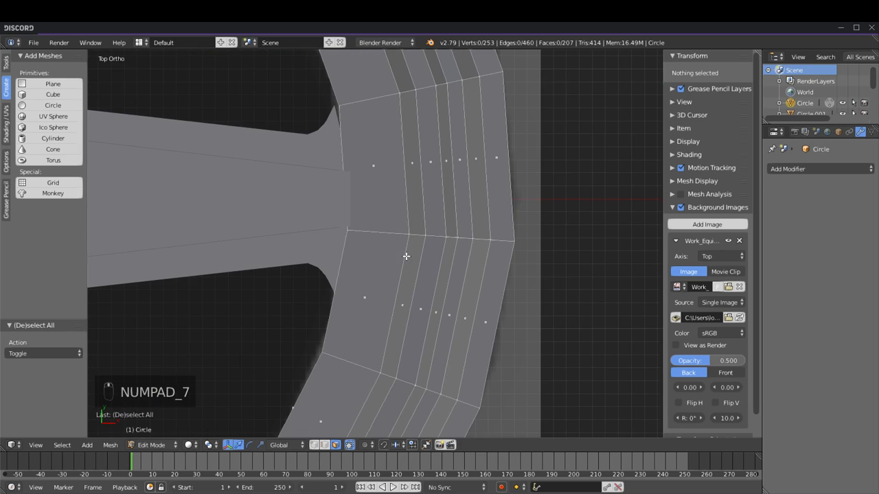
key("z")
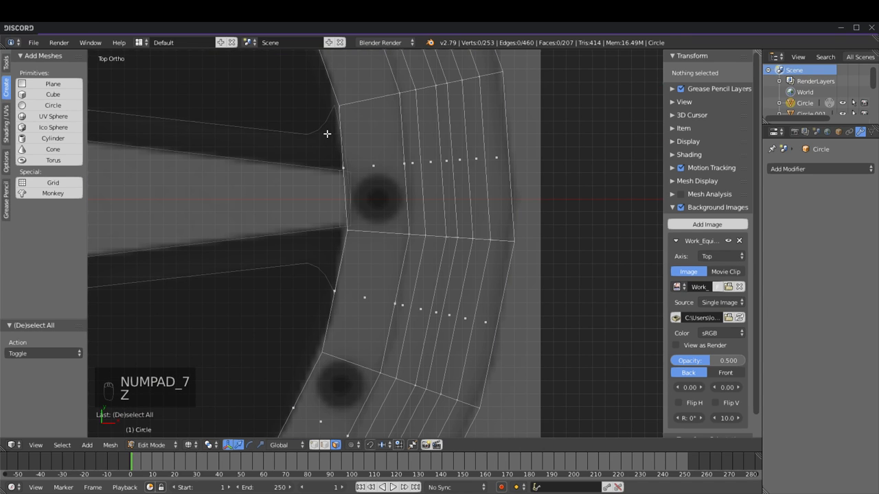
key("Tab")
right_click(318, 132)
key("Tab")
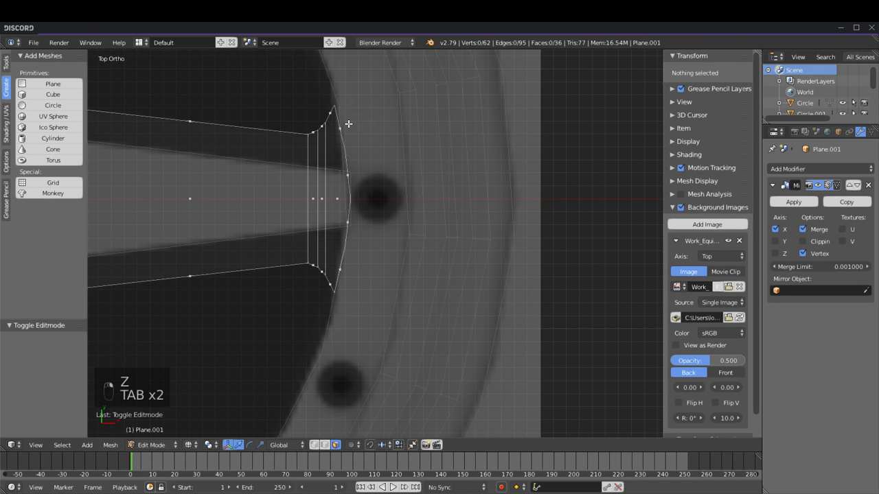
Step: Move the upper corner vertices of the right spoke's flared end slightly outward along X towards the rim
right_click(333, 110)
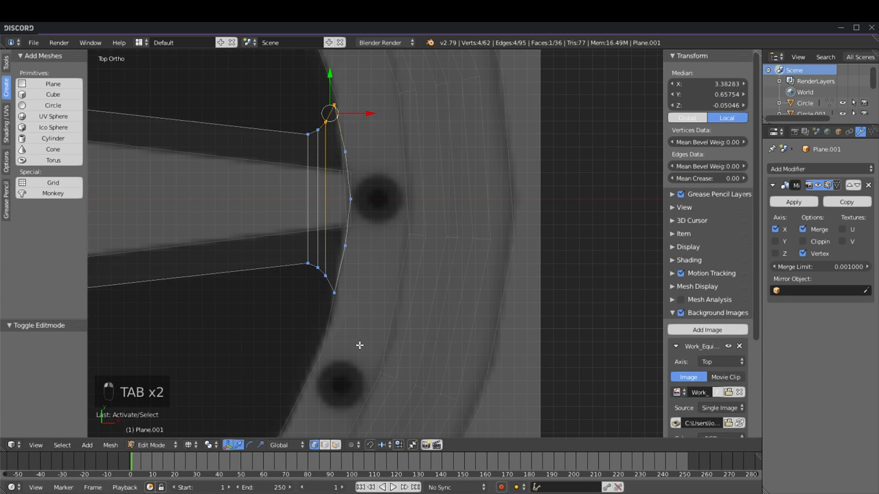
key("a")
key("a")
key("a")
right_click(343, 296)
right_click(328, 102)
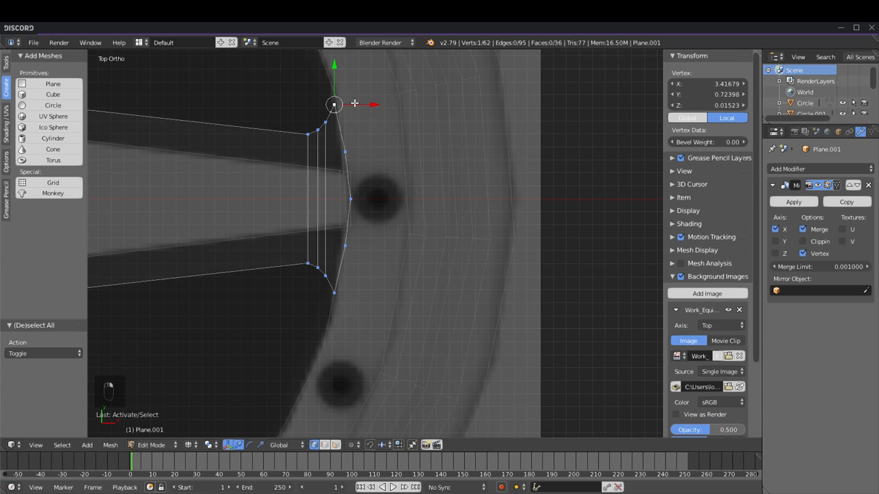
key("ctrl+z")
key("c")
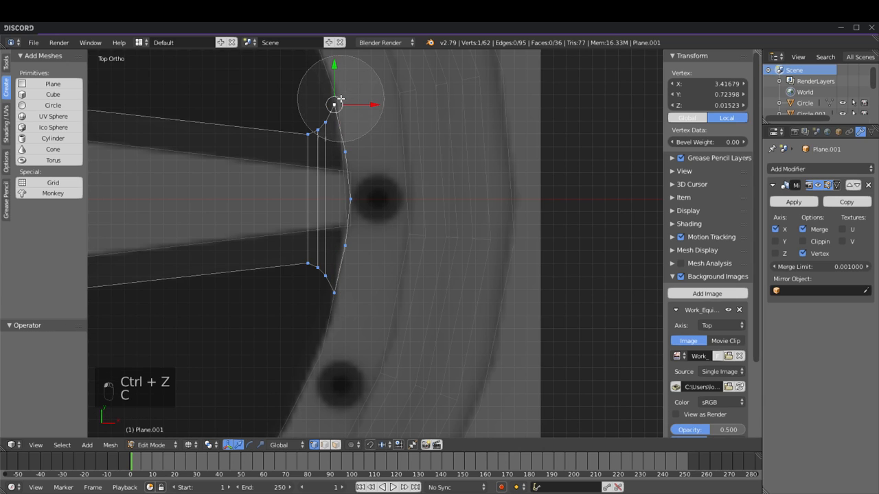
left_click(347, 74)
right_click(347, 73)
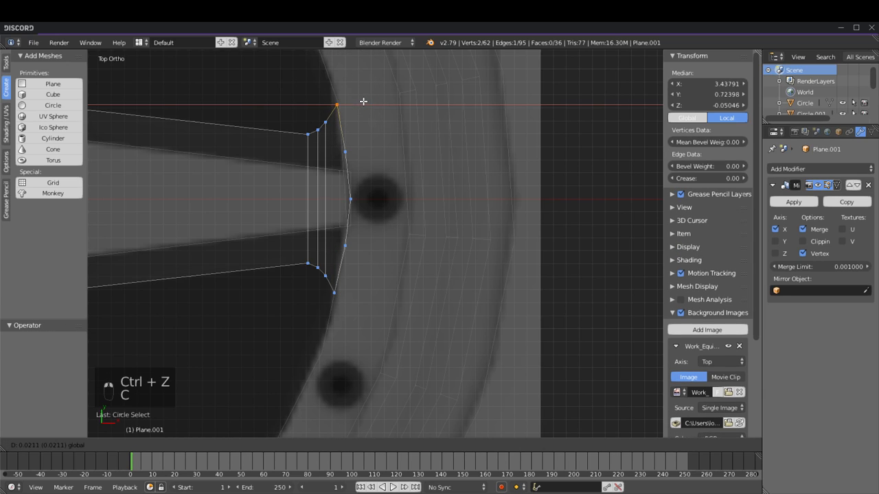
key("a")
Step: Shift the adjacent upper and lower vertices of the spoke's flare outward along X and scale them slightly apart
key("c")
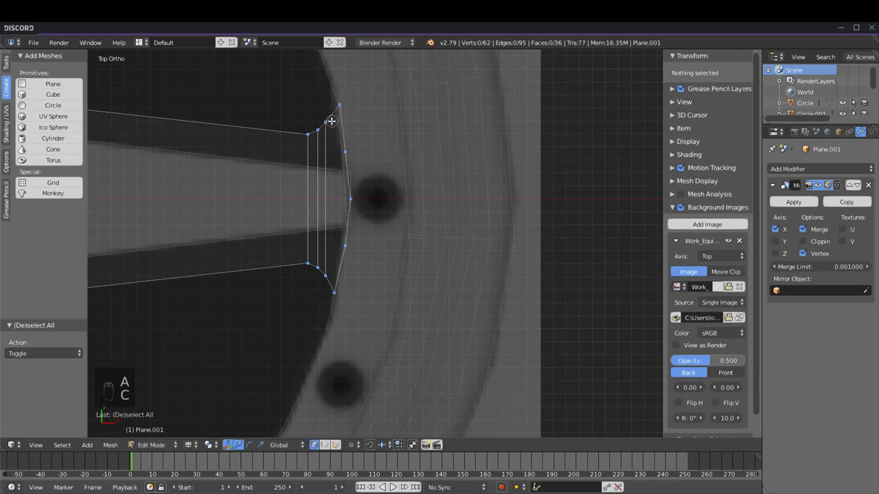
left_click(326, 122)
right_click(326, 123)
key("c")
left_click(329, 271)
right_click(329, 271)
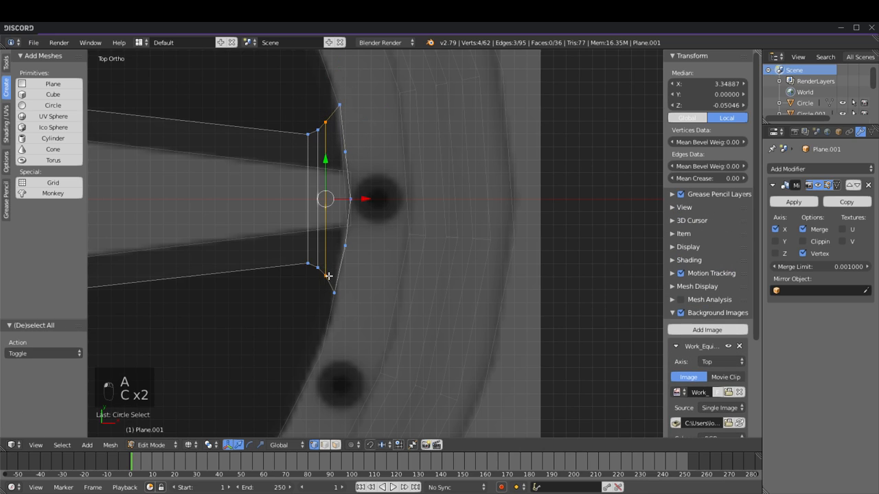
mouse_move(364, 198)
left_mouse_down()
mouse_move(376, 199)
mouse_move(368, 198)
left_mouse_up()
key("s")
left_click(392, 189)
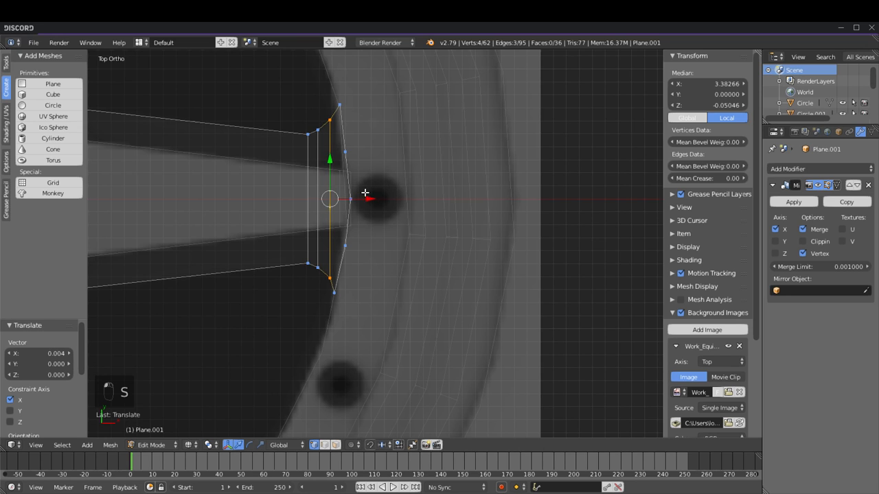
key("z")
key("a")
key("Tab")
Step: Examine up close where the flared spoke ends meet the rim's inner wall, then the whole wheel
middle_click_drag(296, 228, 469, 373, "shift")
middle_click_drag(297, 180, 375, 278, "shift")
scroll(375, 278, "up", 2)
key("a")
middle_click_drag(414, 206, 419, 295, "shift")
scroll(403, 295, "down", 6)
scroll(393, 283, "up", 5)
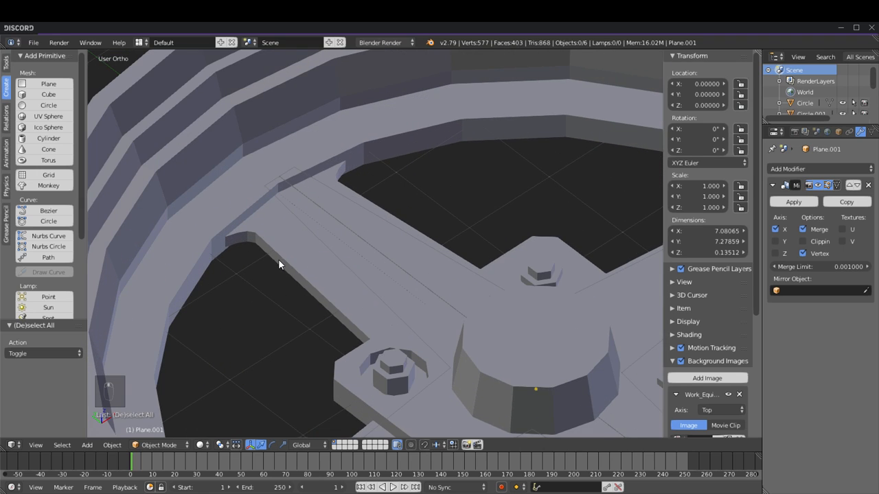
scroll(278, 259, "down", 6)
scroll(309, 248, "up", 6)
middle_click_drag(241, 267, 392, 269, "shift")
scroll(392, 270, "up", 16)
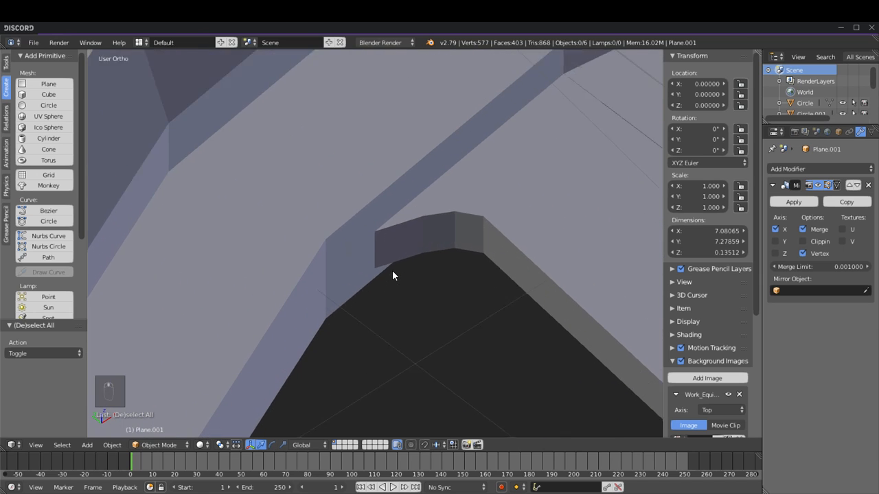
scroll(389, 267, "down", 9)
middle_click_drag(365, 237, 382, 250)
scroll(352, 202, "up", 12)
scroll(332, 208, "down", 4)
scroll(395, 248, "down", 8)
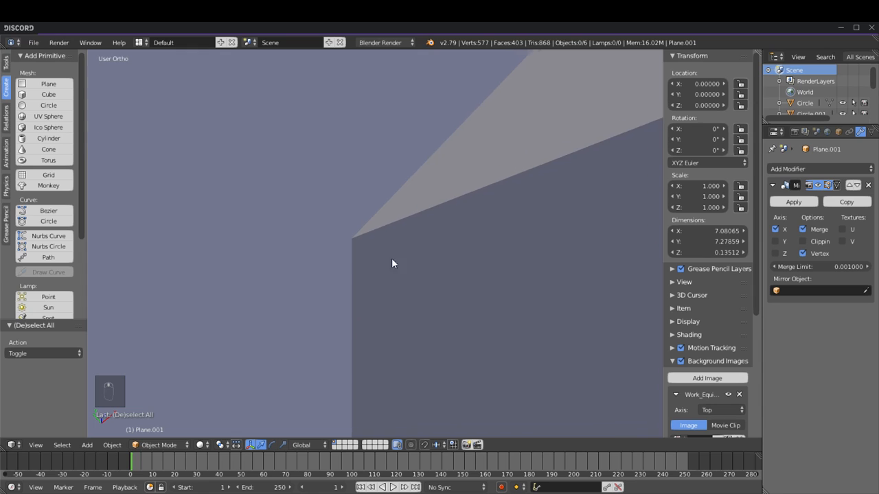
key("KP_7")
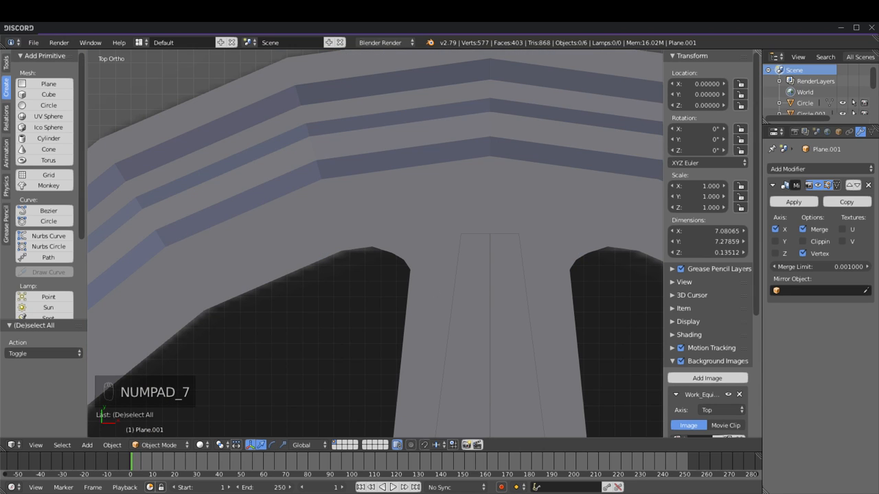
scroll(384, 261, "down", 6)
mouse_move(384, 261)
middle_mouse_down()
mouse_move(377, 267)
mouse_move(374, 250)
middle_mouse_up()
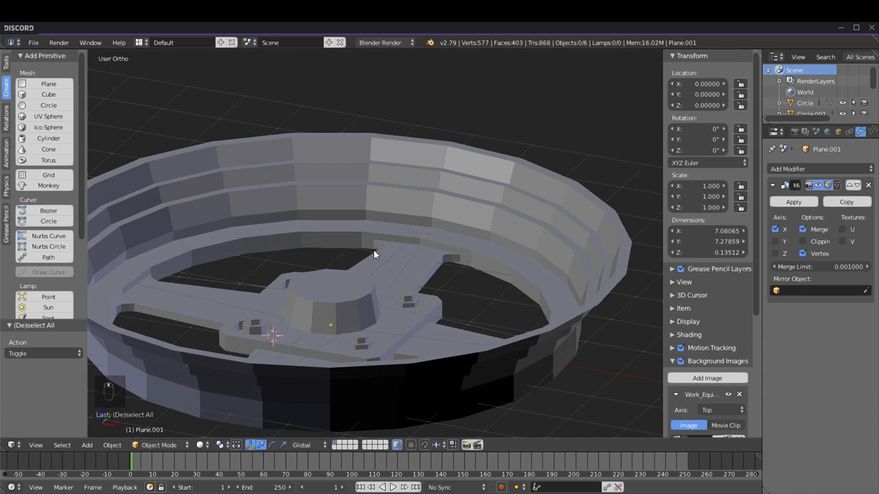
Step: Compare the hub bolts and the rim's bolt positions with the reference image from the top in wireframe
key("KP_2")
key("KP_7")
key("z")
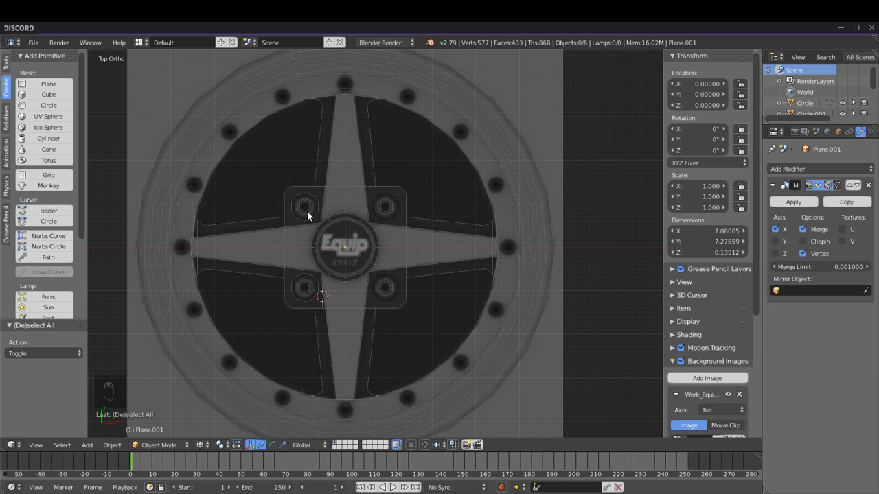
scroll(307, 211, "up", 4)
key("z")
key("z")
right_click(396, 177)
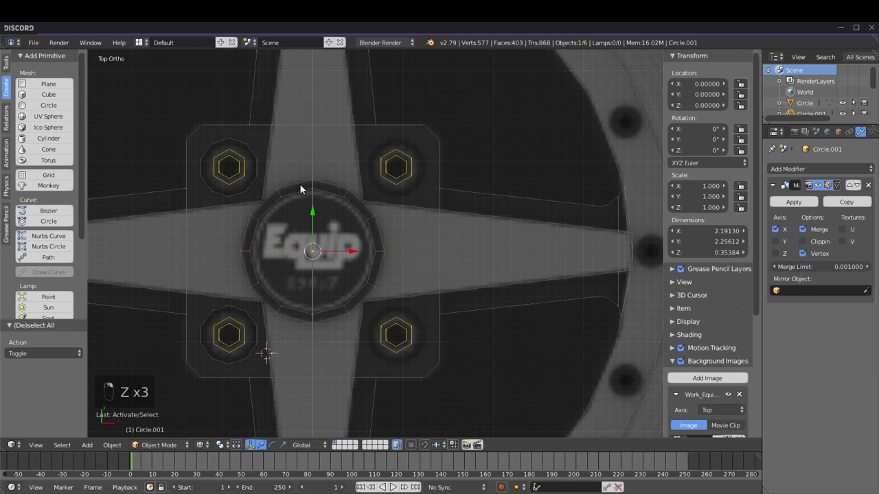
scroll(309, 192, "down", 6)
key("z")
scroll(329, 206, "up", 2)
key("z")
key("a")
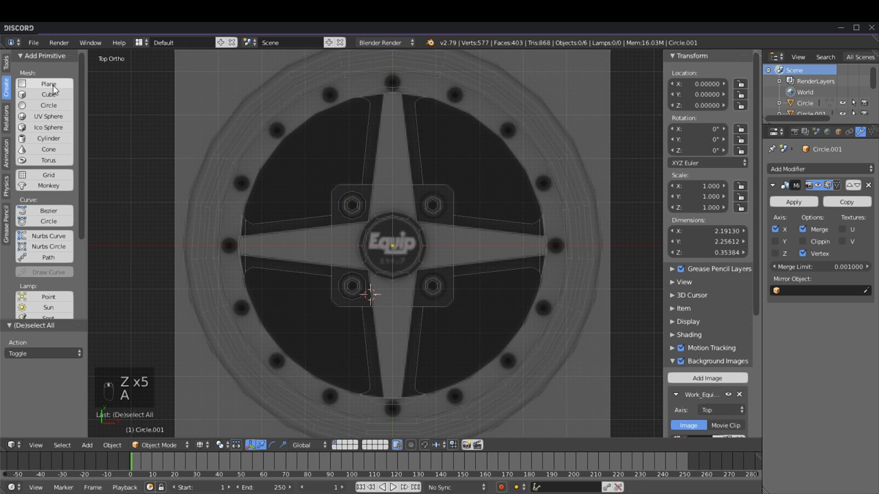
Step: Reset the 3D cursor to the world centre and add a circle with 4 vertices there as a new object
key("shift+s")
left_click(426, 287)
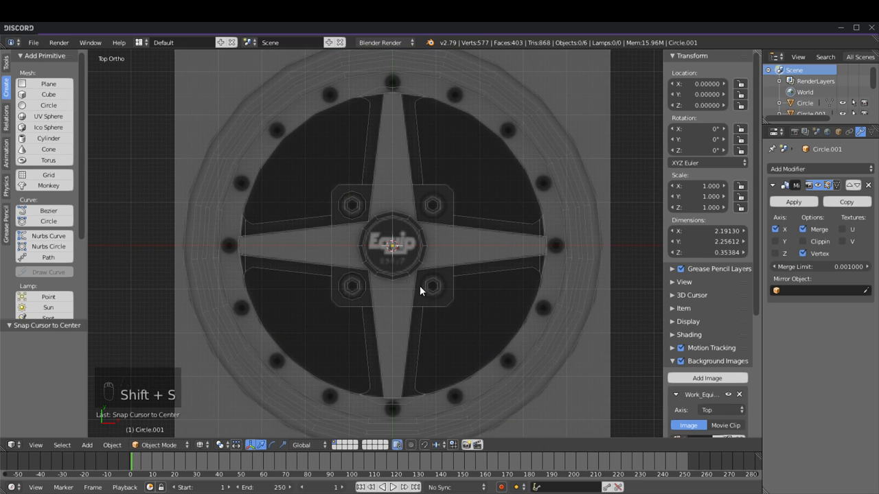
left_click(55, 103)
left_click(34, 353)
type("4")
key("Return")
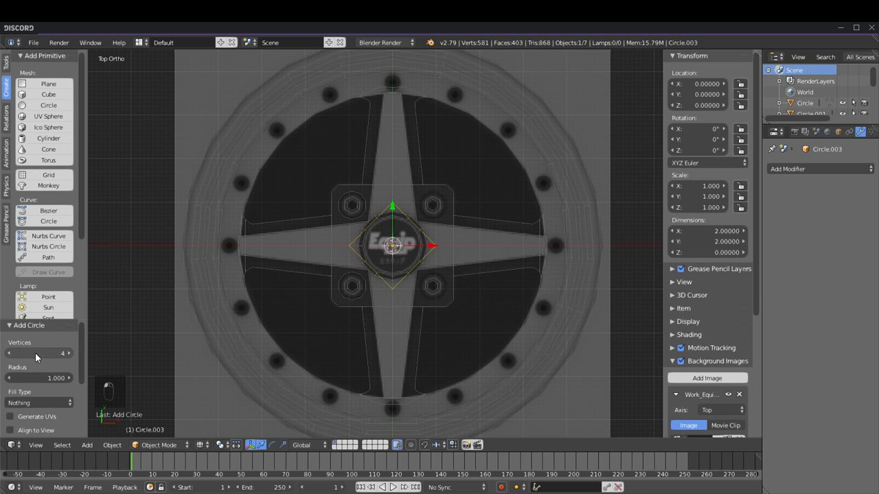
Step: Try a vertex count of 5 for the new circle
left_click(35, 353)
type("45")
key("BackSpace")
key("BackSpace")
type("5")
key("Return")
scroll(406, 273, "up", 1)
scroll(431, 261, "up", 1)
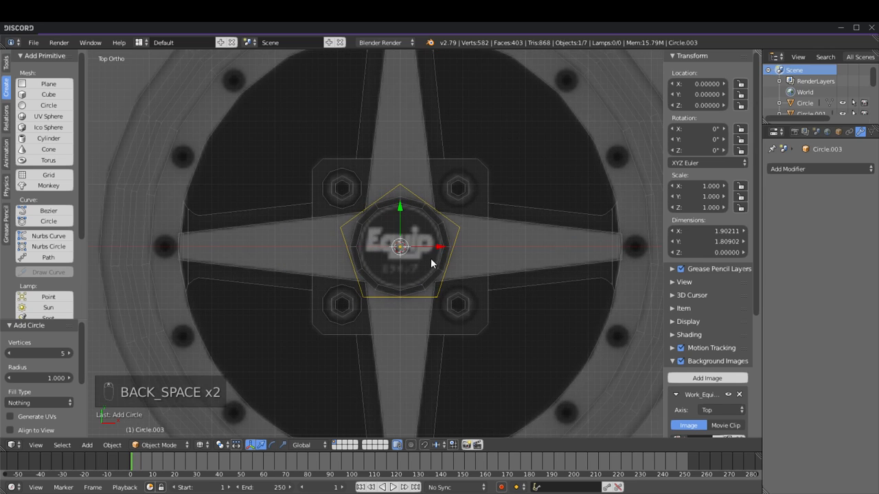
Step: Compare the circle with the wheel from above and return its vertex count to 4
scroll(424, 242, "down", 2)
key("z")
key("z")
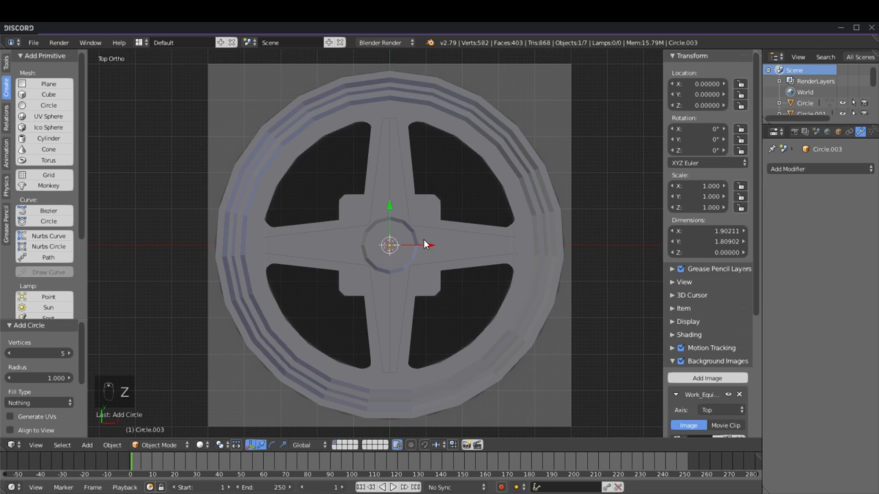
scroll(424, 246, "up", 1)
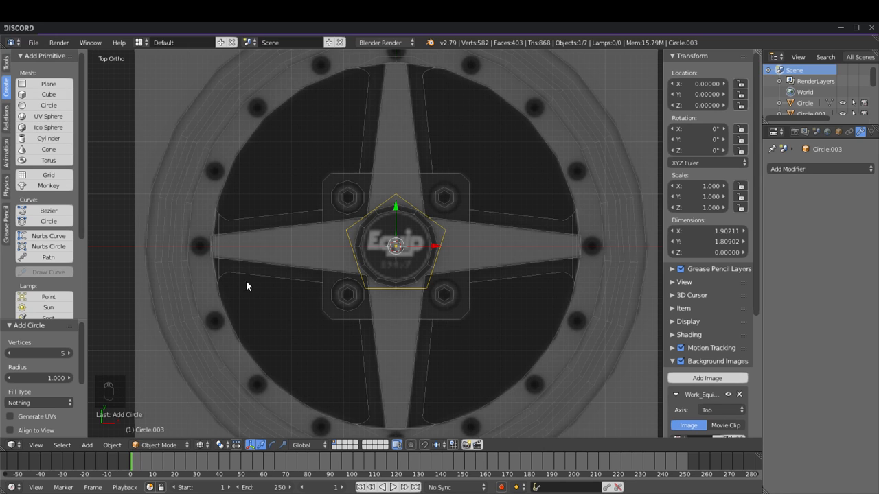
scroll(45, 355, "down", 1, "ctrl")
key("z")
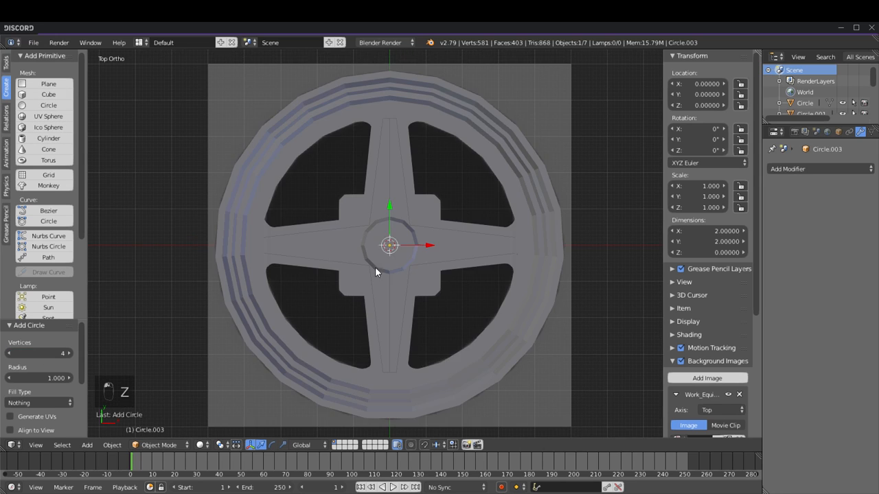
Step: Raise the four-sided circle above the hub and extrude its outline upward into an open box
middle_click_drag(361, 261, 408, 233)
scroll(408, 233, "up", 2)
left_click_drag(390, 231, 399, 94)
key("Tab")
key("e")
left_click(392, 173)
key("a")
key("Tab")
key("a")
key("Tab")
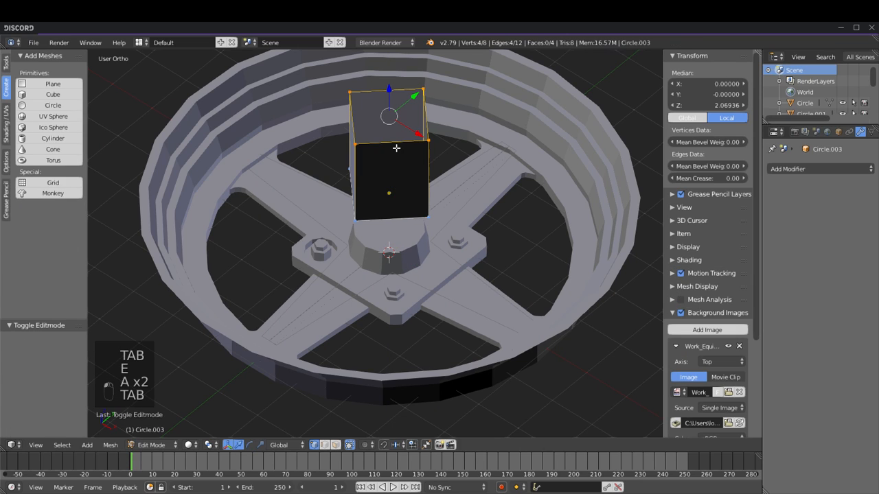
Step: Select the whole open box, apply smooth shading to its faces and inspect the result from another angle
key("a")
key("a")
key("a")
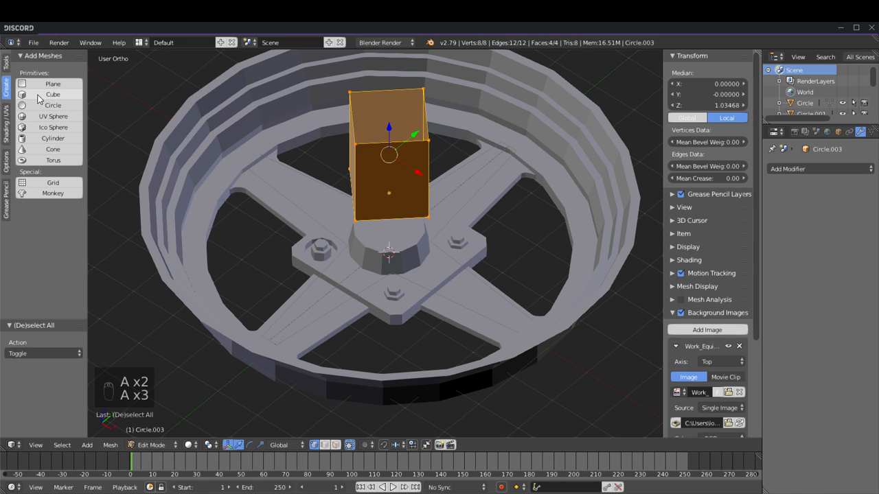
left_click(6, 124)
left_click(30, 83)
middle_click_drag(361, 193, 432, 231)
key("z")
key("z")
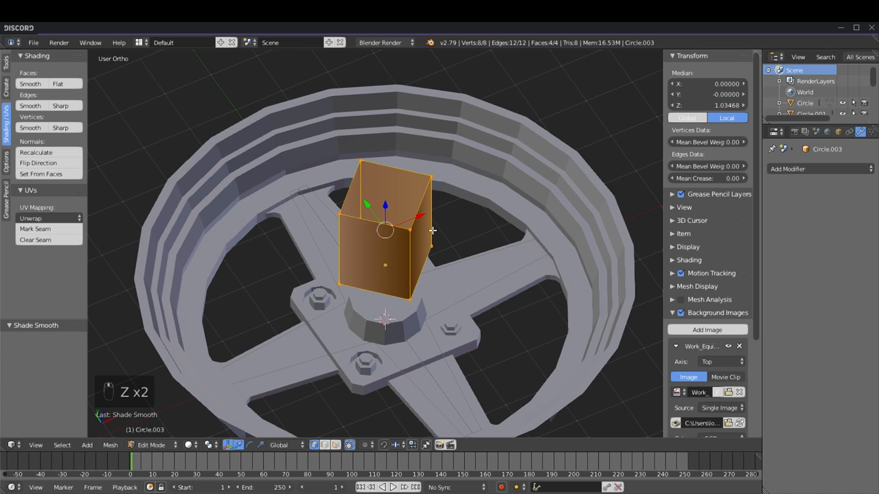
Step: Delete all vertices of the open box and return to the top wireframe view over the reference
key("KP_7")
key("Delete")
left_click(433, 231)
key("z")
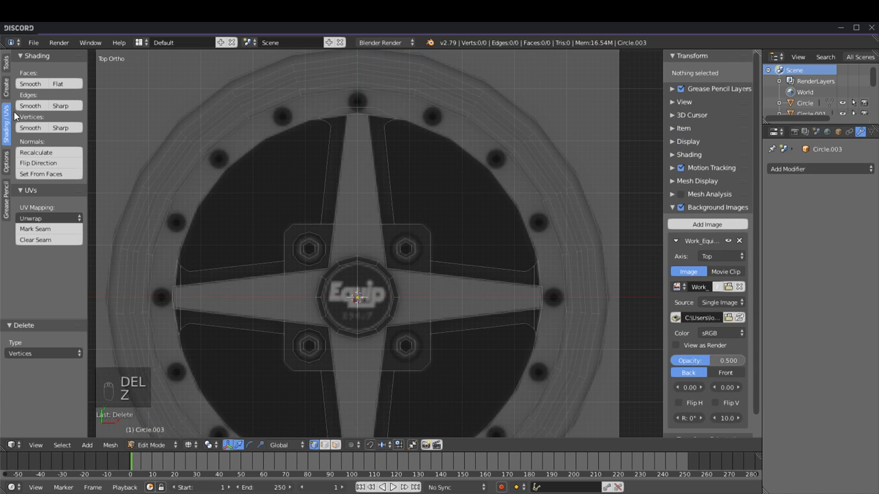
Step: Add a circle with 5 vertices at the wheel centre inside the now empty mesh
left_click(6, 87)
left_click(52, 106)
left_click(55, 353)
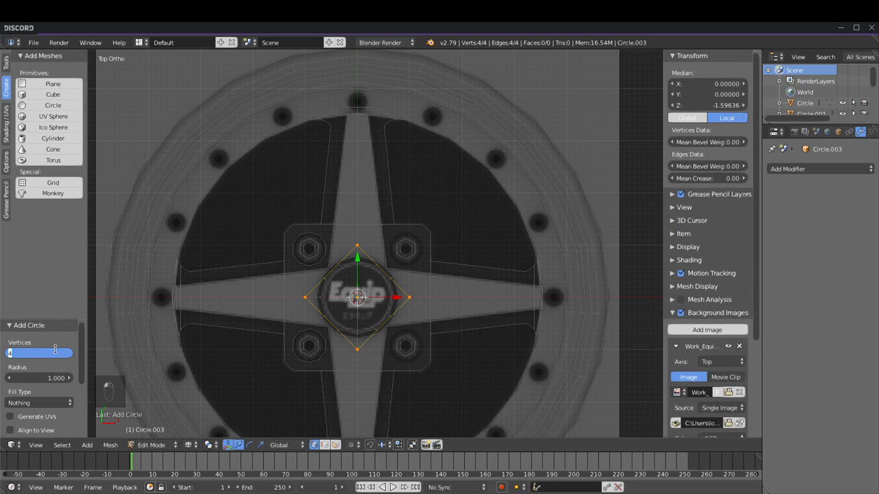
type("5")
key("Return")
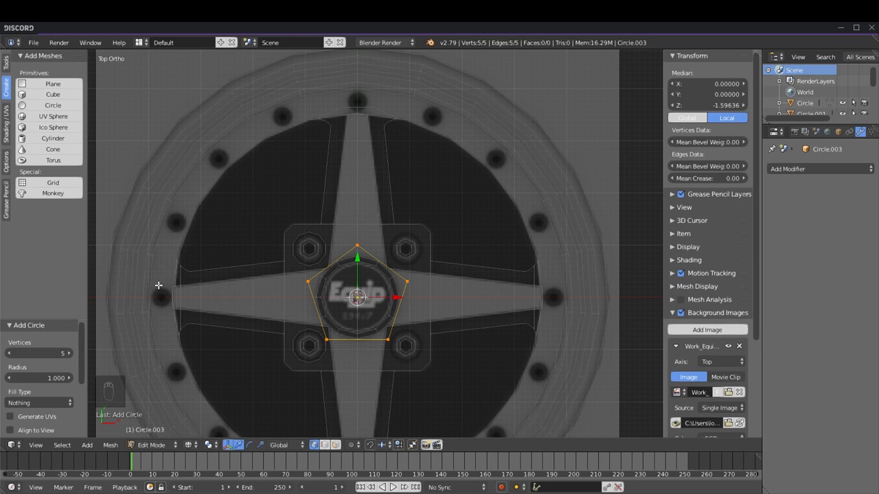
Step: Move the pentagon along X onto the rim bolt beyond the left spoke and scale it down by about 0.197
middle_click_drag(273, 273, 326, 259, "shift")
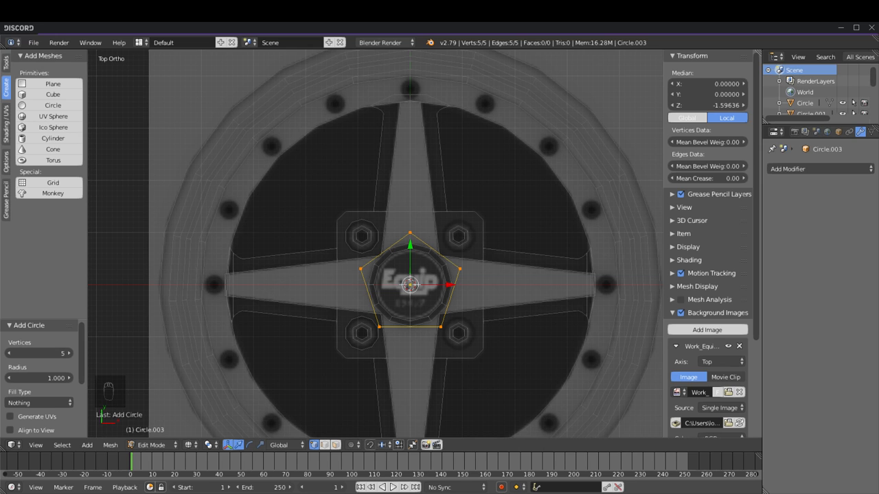
scroll(481, 295, "up", 2)
scroll(480, 295, "down", 2)
middle_click_drag(480, 295, 456, 251)
key("KP_7")
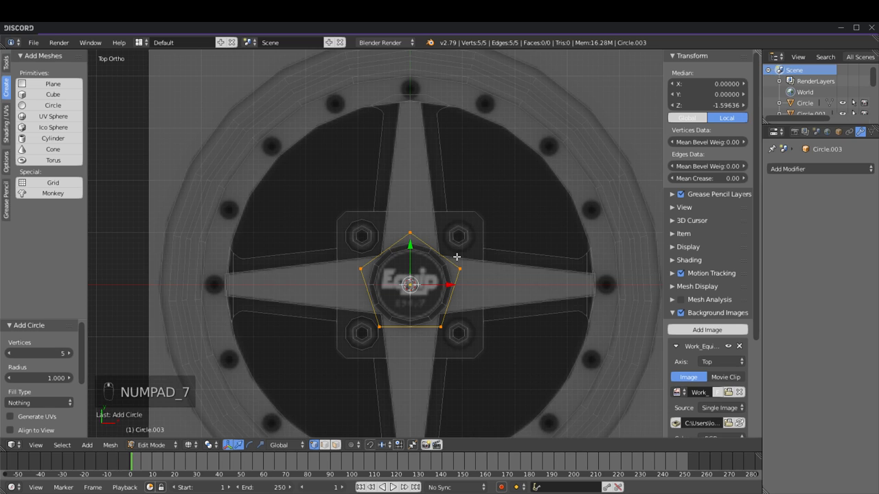
middle_click_drag(378, 295, 417, 276, "shift")
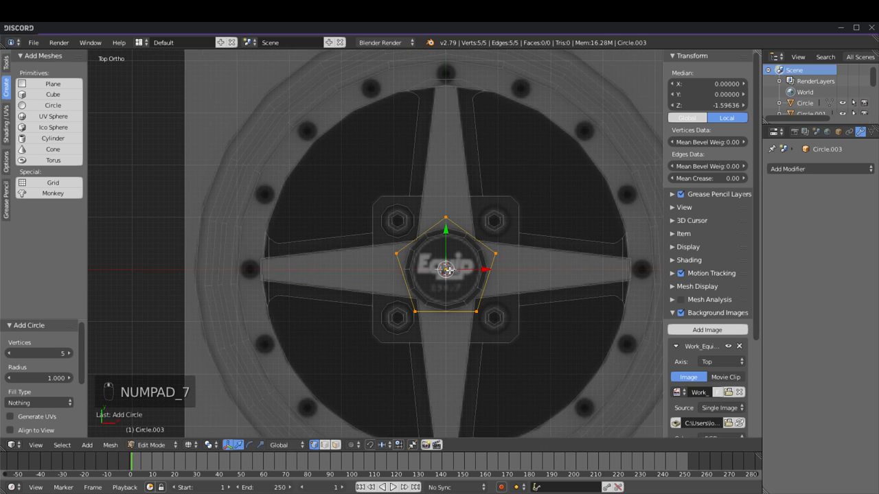
left_click_drag(473, 270, 278, 269)
key("s")
scroll(249, 276, "up", 5)
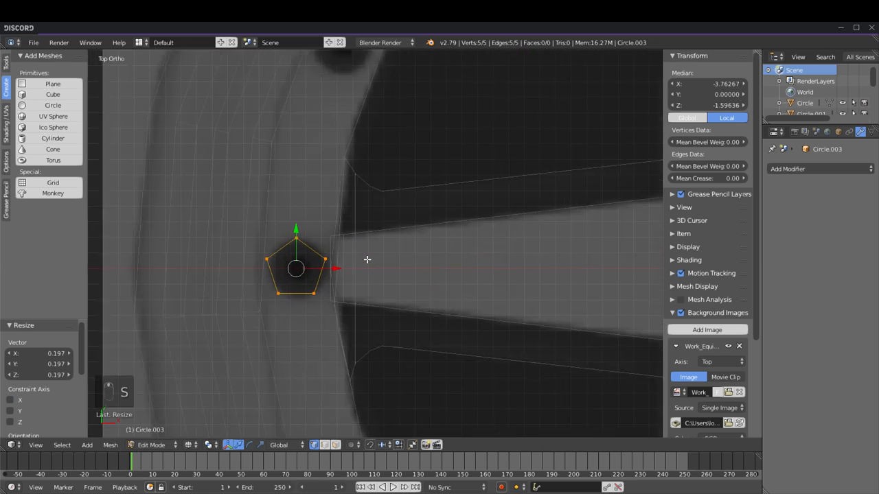
Step: Nudge the pentagon 0.012 along X and scale it by 0.983 to match the reference bolt
key("g")
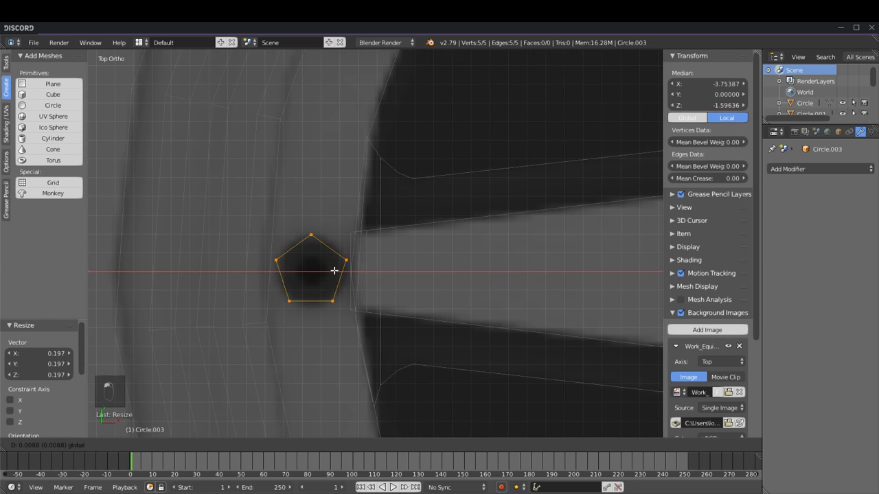
left_click(335, 270)
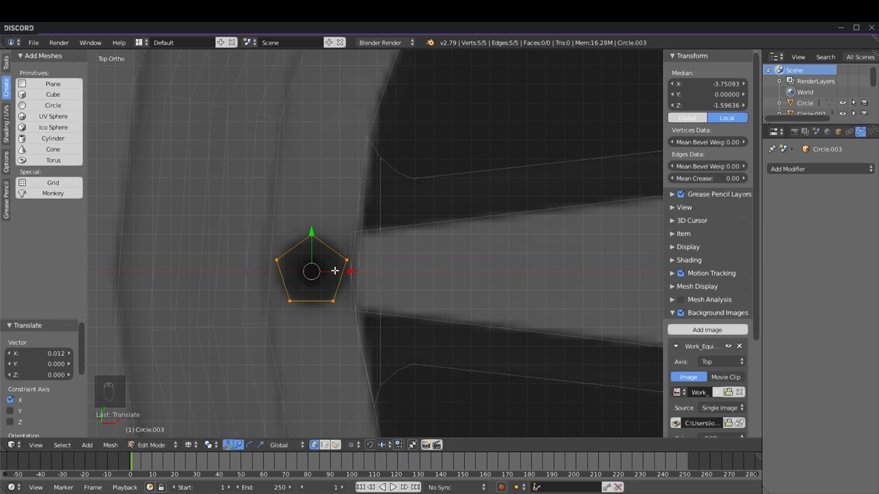
key("s")
left_click(442, 263)
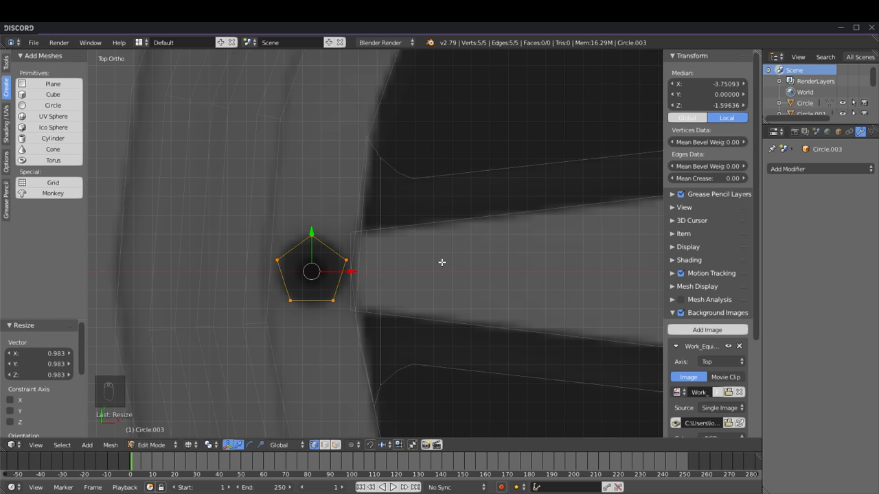
Step: Fill the pentagon with a face and extrude it 0.154 downward along Z into a bolt prism on the rim
key("f")
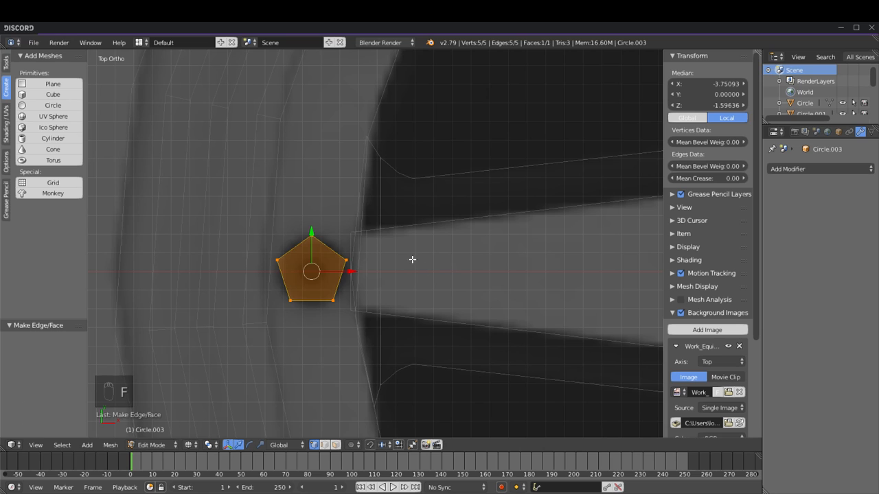
mouse_move(356, 289)
middle_mouse_down()
mouse_move(339, 234)
mouse_move(300, 227)
middle_mouse_up()
key("z")
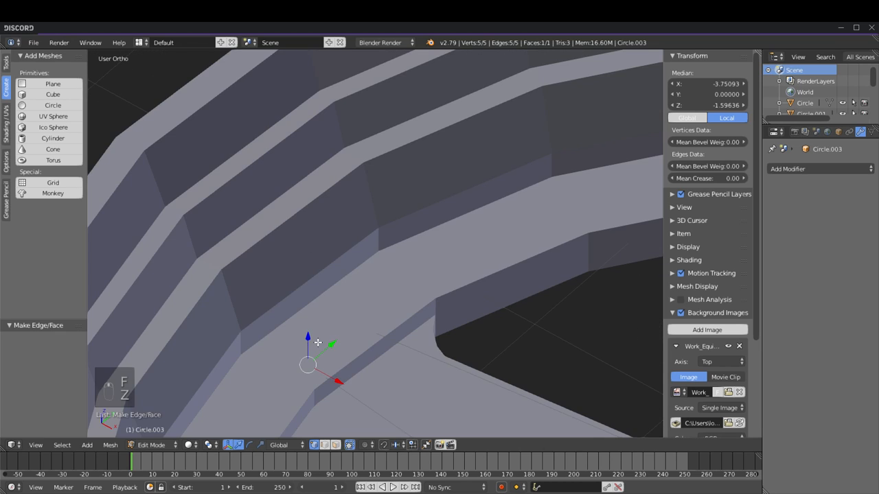
middle_click_drag(318, 343, 339, 342)
key("e")
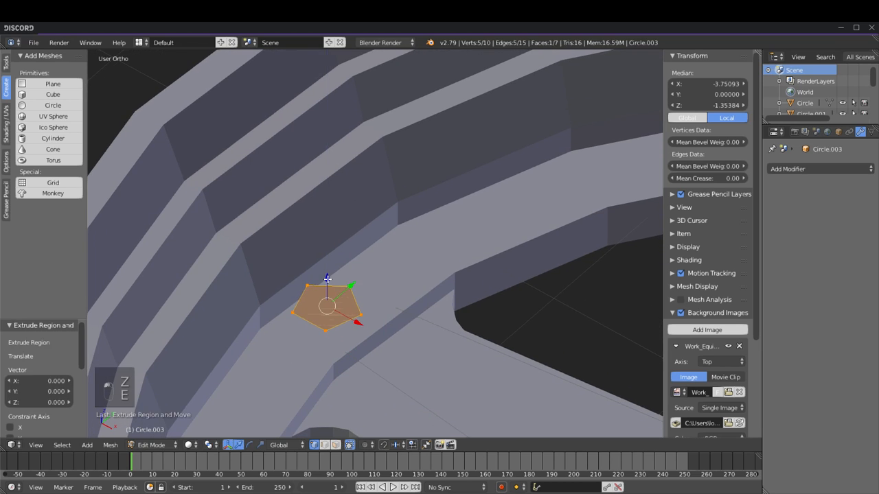
left_click(325, 300)
middle_click_drag(325, 299, 403, 344)
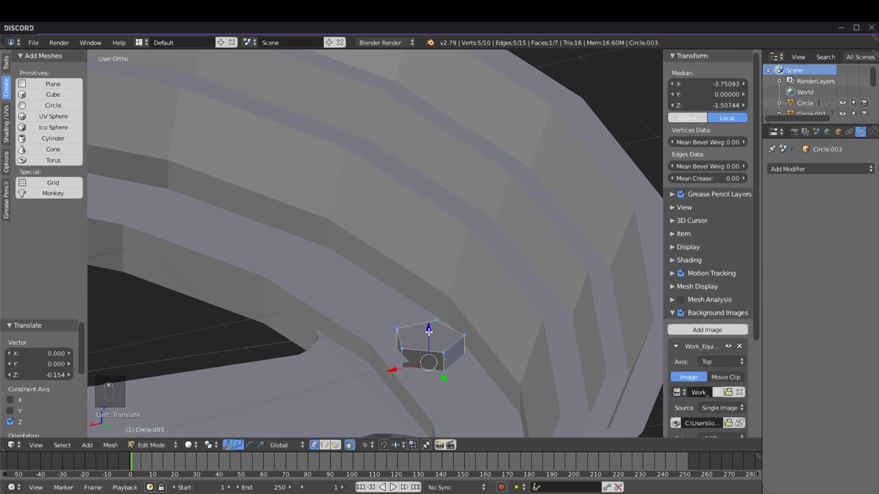
Step: Select the whole linked bolt in top wireframe view and scale it up by 1.047 to fit the reference
key("a")
key("z")
key("KP_7")
key("z")
key("z")
key("z")
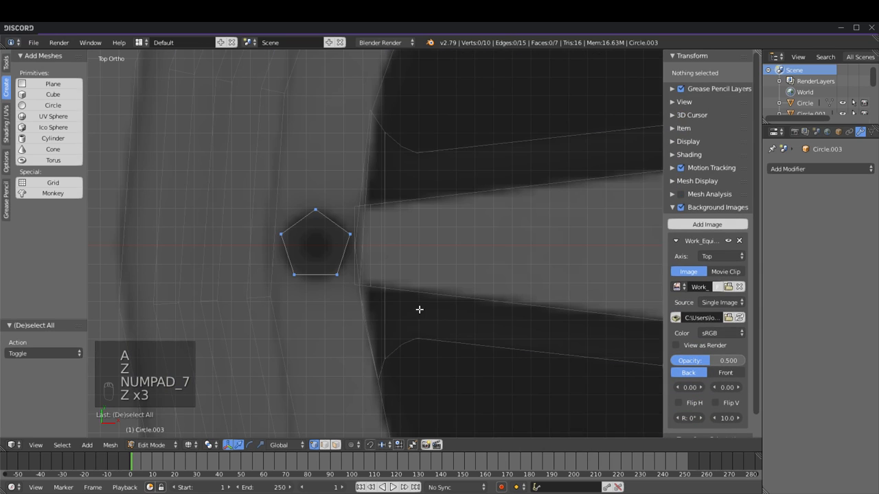
key("l")
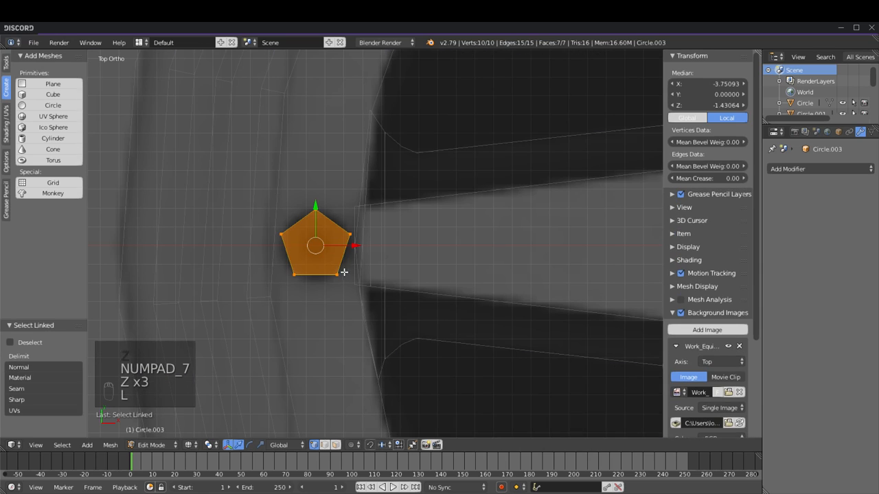
key("s")
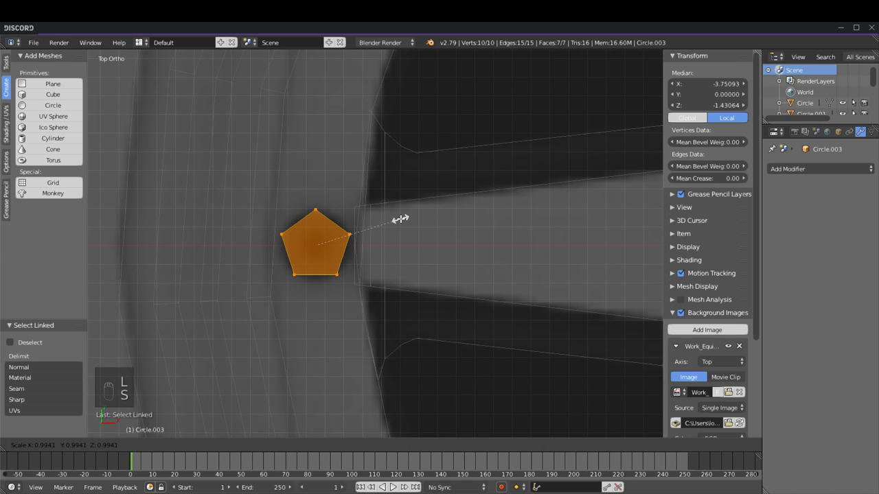
left_click(403, 220)
middle_click_drag(372, 231, 377, 251, "shift")
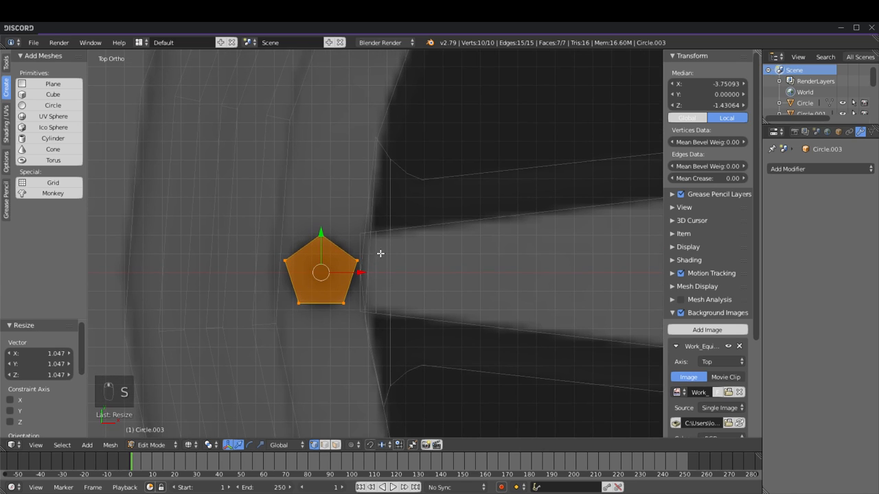
Step: Raise the whole bolt 0.040 along Z relative to the rim ledge and recheck it from the top
scroll(420, 285, "down", 3)
key("z")
key("z")
middle_click_drag(420, 314, 373, 224)
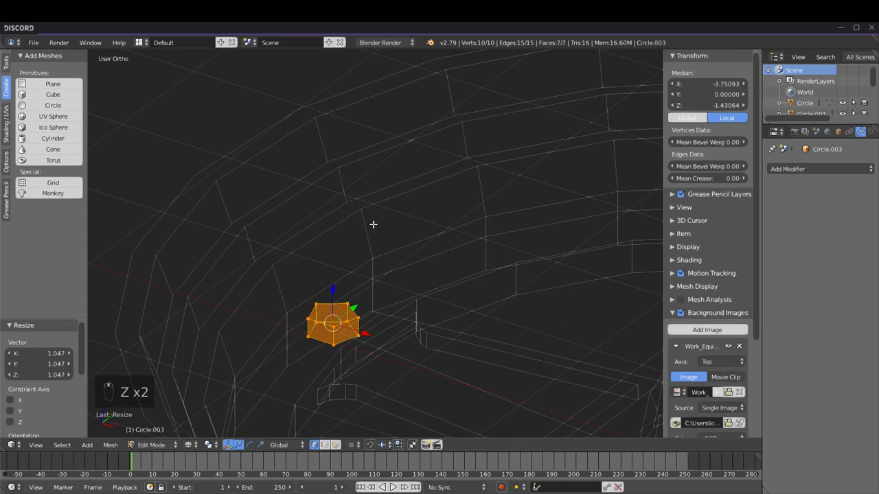
key("z")
middle_click_drag(342, 327, 341, 311)
left_click_drag(335, 300, 323, 295)
middle_click_drag(324, 296, 389, 364)
key("z")
key("KP_7")
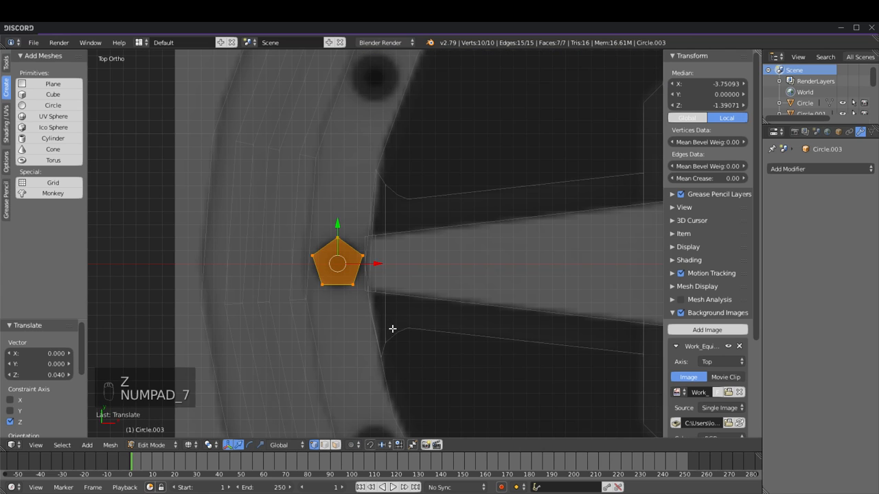
Step: Finish editing the bolt and open the rim mesh for editing in top wireframe view
key("a")
key("a")
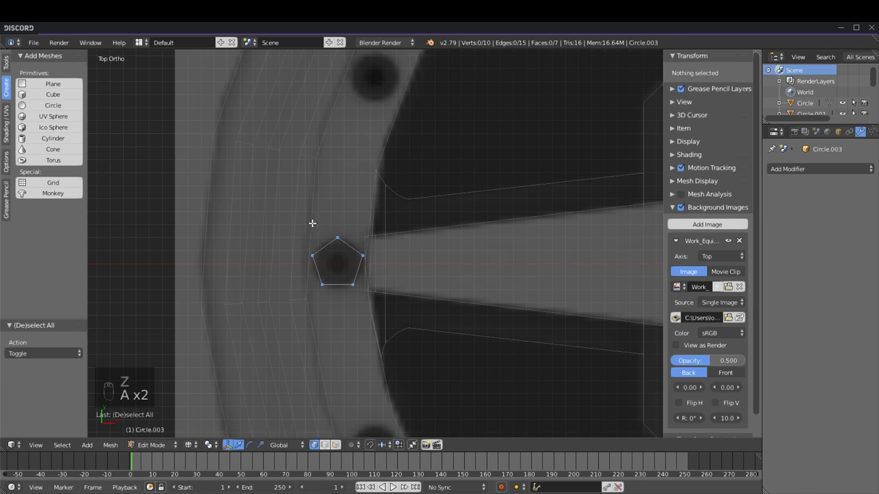
key("Tab")
right_click(307, 220)
key("Tab")
key("z")
key("z")
key("z")
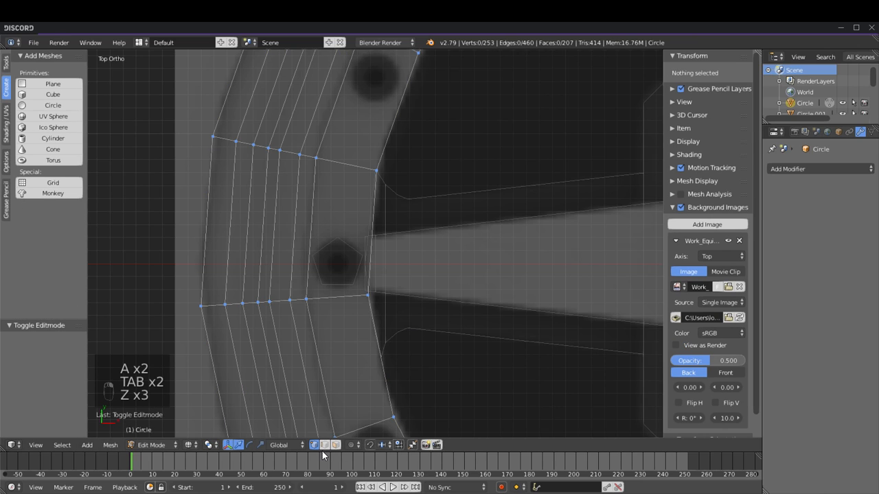
Step: Select the four edge loops of the rim wall just outside the bolt and scale them outward by about 1.009 to make room for it
right_click(298, 251, "alt")
key("KP_5")
key("a")
mouse_move(416, 241)
middle_mouse_down()
mouse_move(400, 213)
mouse_move(342, 234)
mouse_move(377, 226)
middle_mouse_up()
key("z")
right_click(363, 232, "alt")
key("z")
right_click(368, 227, "alt+shift")
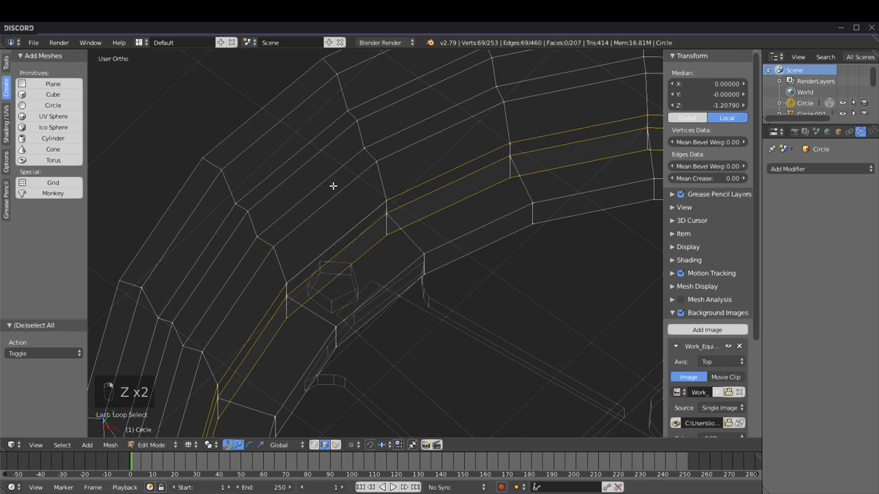
key("KP_7")
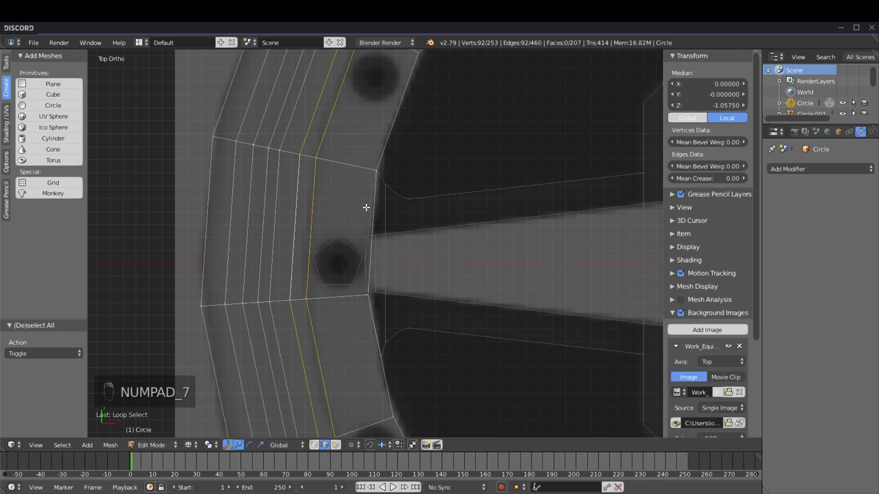
key("s")
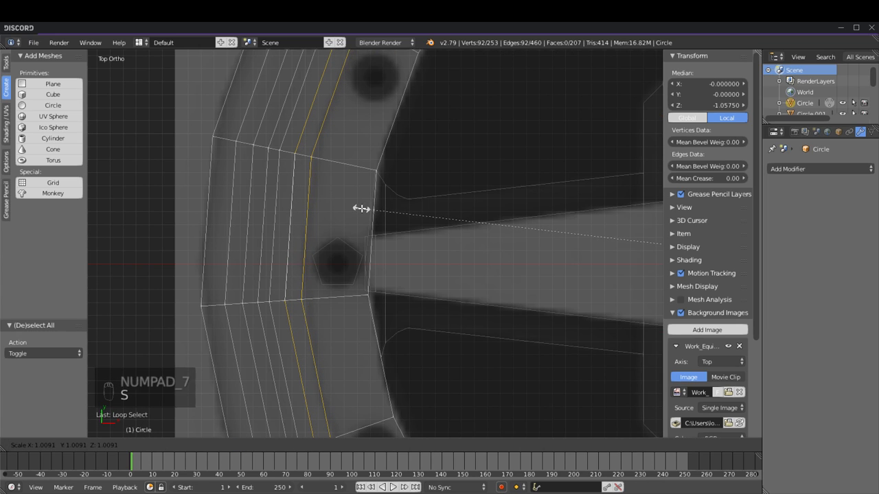
left_click(361, 209)
key("z")
mouse_move(453, 240)
middle_mouse_down()
mouse_move(423, 213)
mouse_move(431, 282)
middle_mouse_up()
key("a")
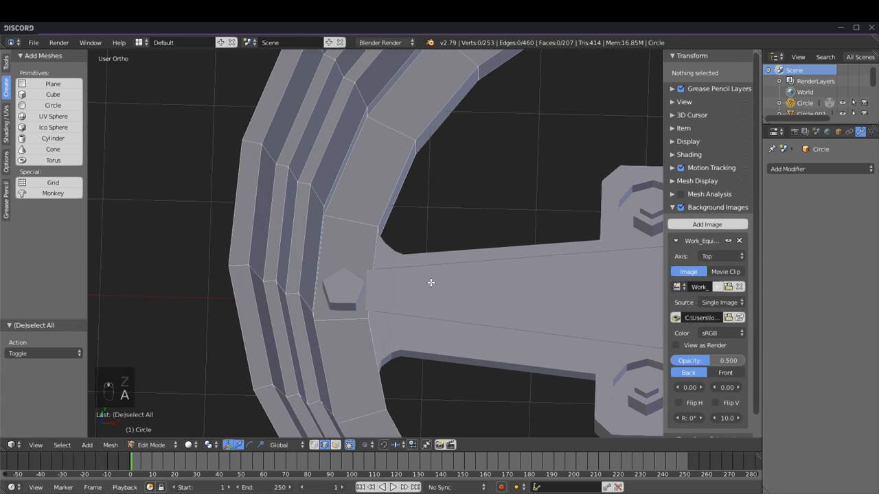
Step: Open the rim bolt for editing and compare its outline with the reference image in top wireframe view
key("Tab")
right_click(341, 288)
key("Tab")
key("KP_7")
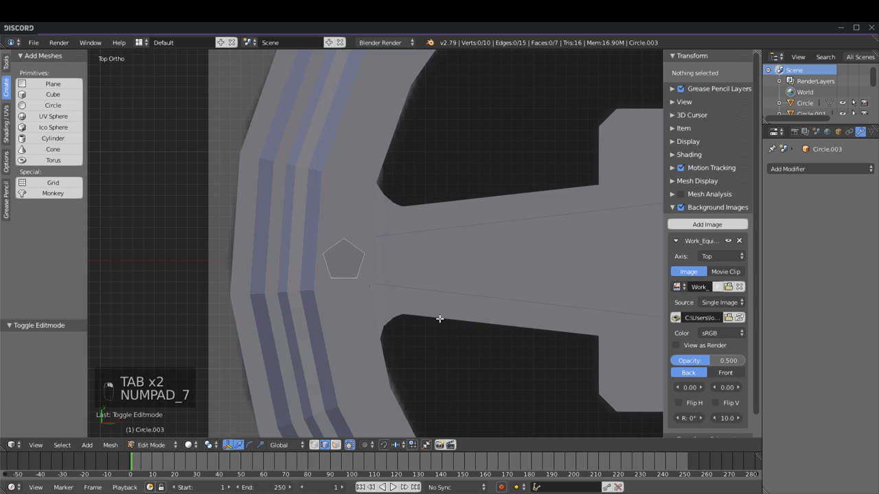
key("z")
scroll(430, 304, "up", 3)
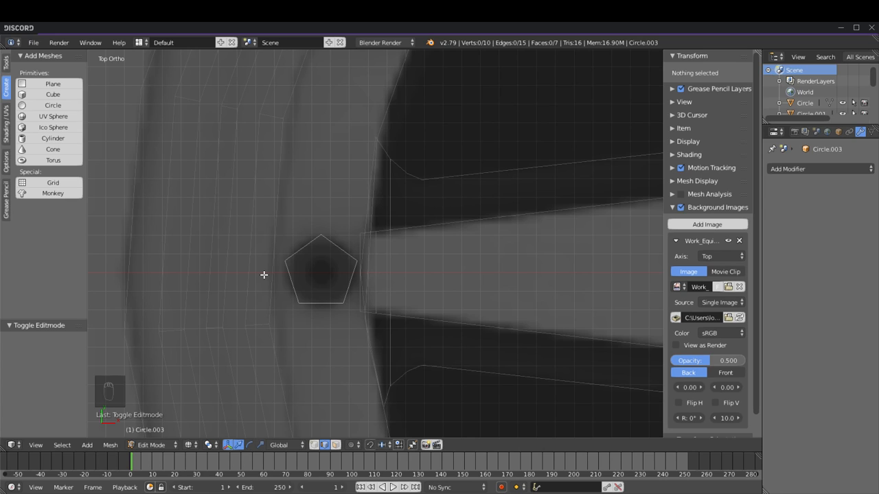
scroll(359, 271, "down", 2)
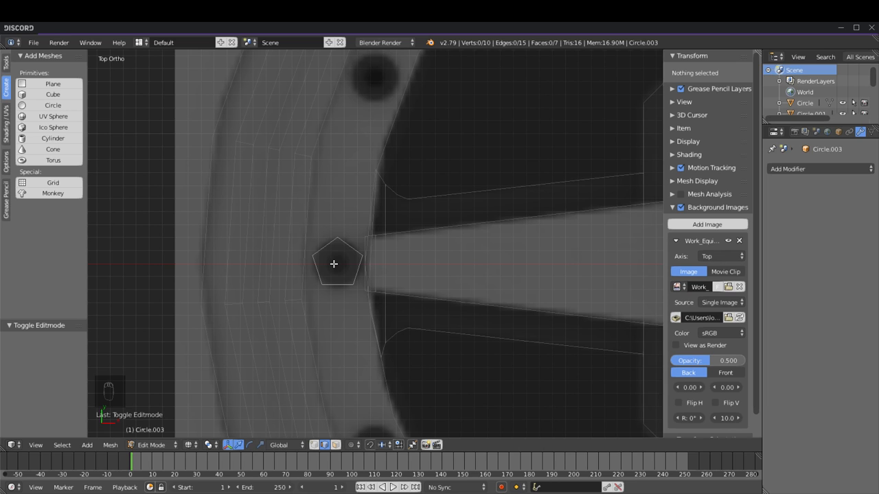
scroll(340, 258, "up", 2)
scroll(334, 271, "down", 4)
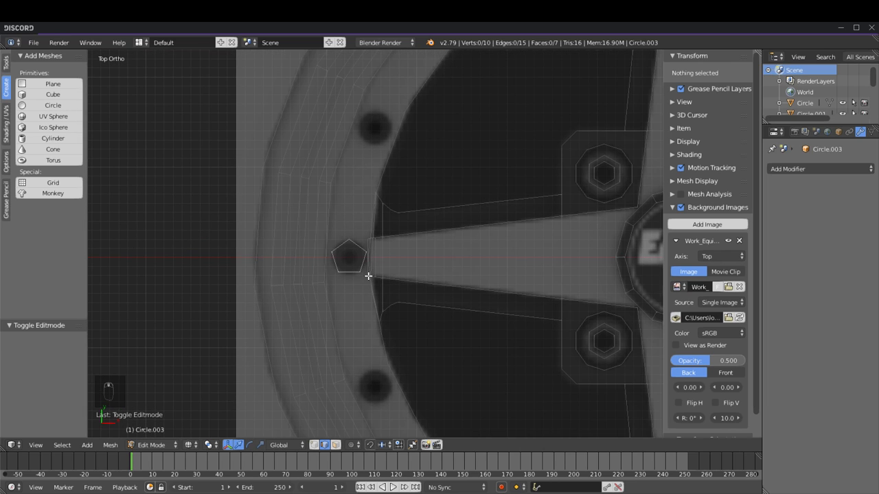
scroll(368, 277, "down", 3)
key("z")
middle_click_drag(368, 276, 365, 178)
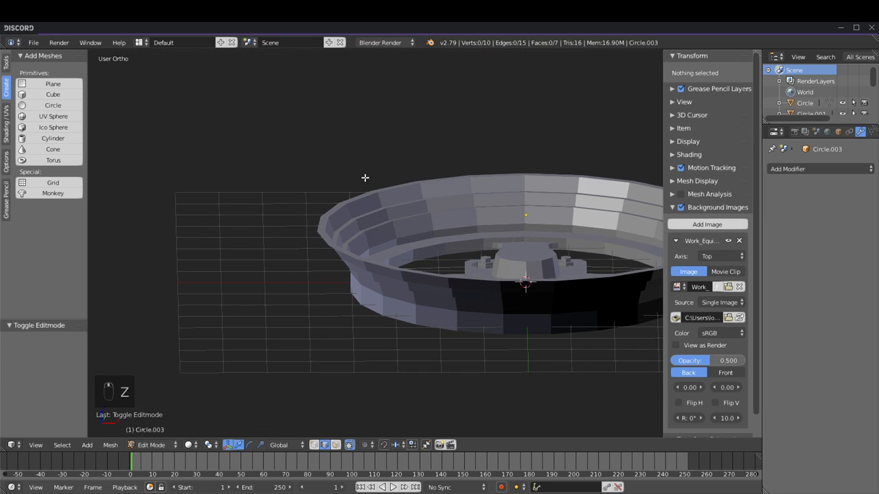
Step: Reopen the rim mesh for editing and lower the rim wall's second edge loop below the lip slightly along Z
middle_click_drag(408, 321, 368, 369)
key("Tab")
key("Tab")
right_click(351, 214, "alt")
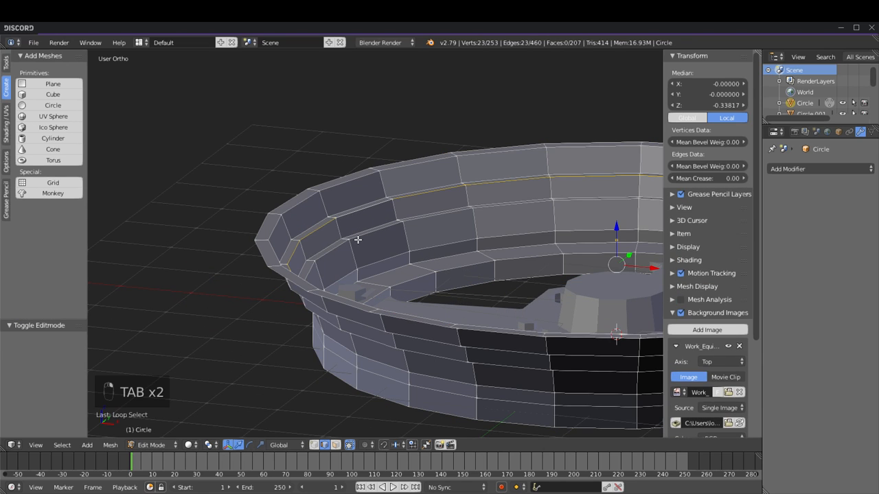
middle_click_drag(503, 256, 440, 236, "shift")
left_click_drag(551, 218, 551, 220)
middle_click_drag(551, 221, 261, 193)
key("a")
key("Tab")
key("Tab")
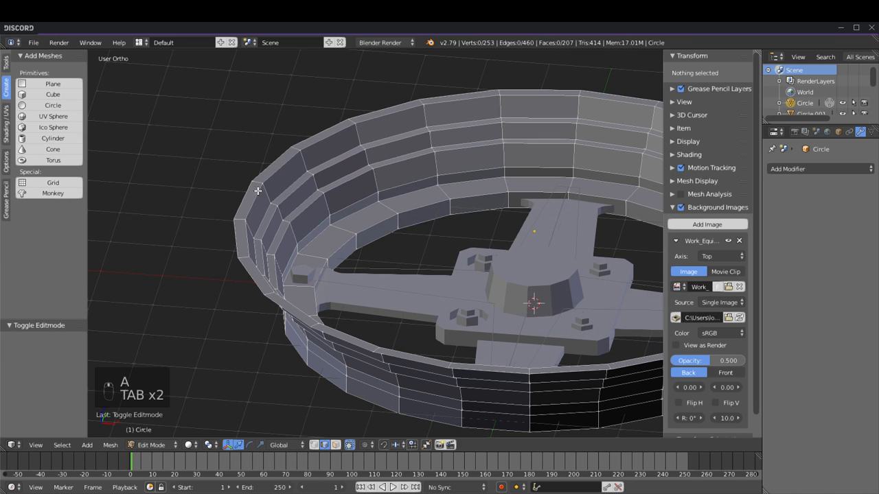
Step: Scale the rim's outermost top edge loop by 0.986, extrude it slightly downward along Z, and finish editing the rim
right_click(249, 189, "alt")
key("s")
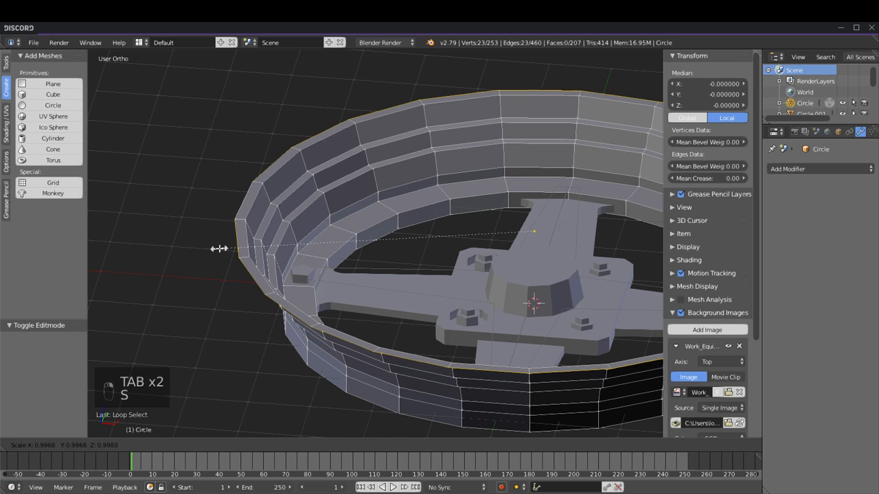
left_click(222, 247)
key("e")
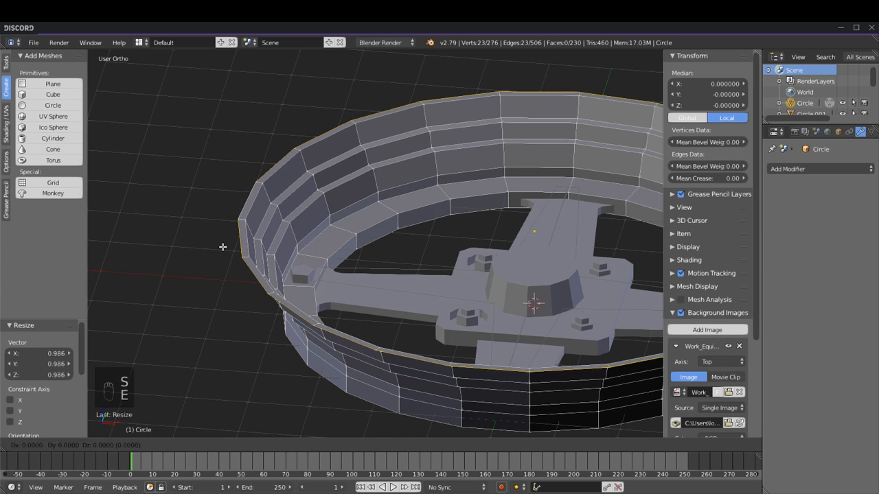
right_click(223, 247)
left_click_drag(533, 198, 532, 207)
scroll(478, 228, "down", 2)
key("a")
key("Tab")
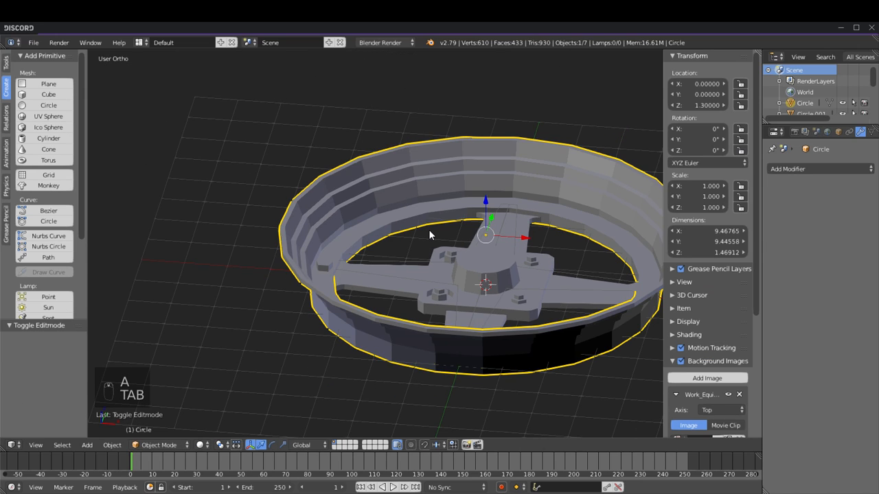
Step: Select the narrow four-pointed spoke overlay and open its mesh for editing in top wireframe view
key("KP_7")
right_click(424, 251)
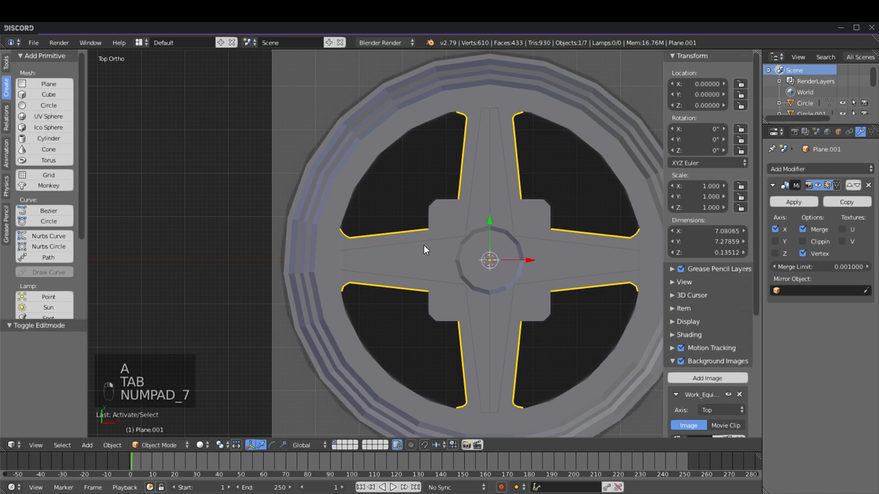
key("z")
middle_click_drag(541, 269, 431, 198, "shift")
scroll(422, 266, "up", 1)
scroll(387, 267, "down", 2)
scroll(402, 200, "up", 5)
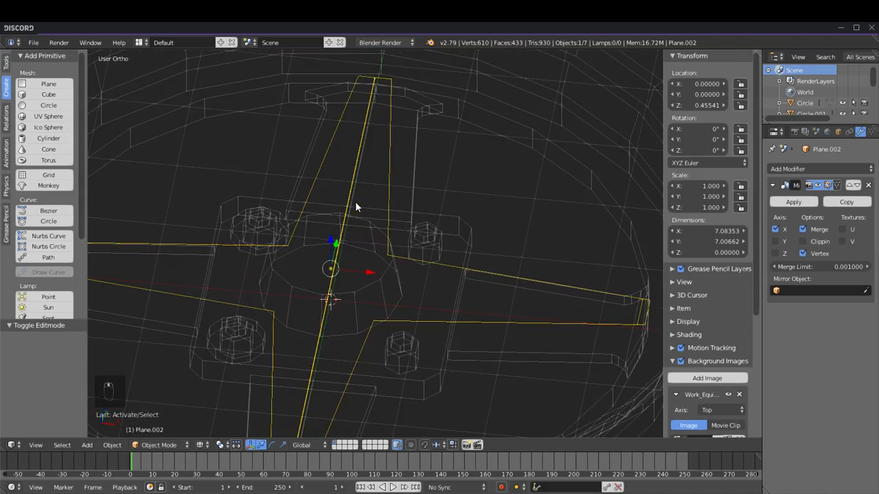
key("Tab")
key("KP_7")
key("z")
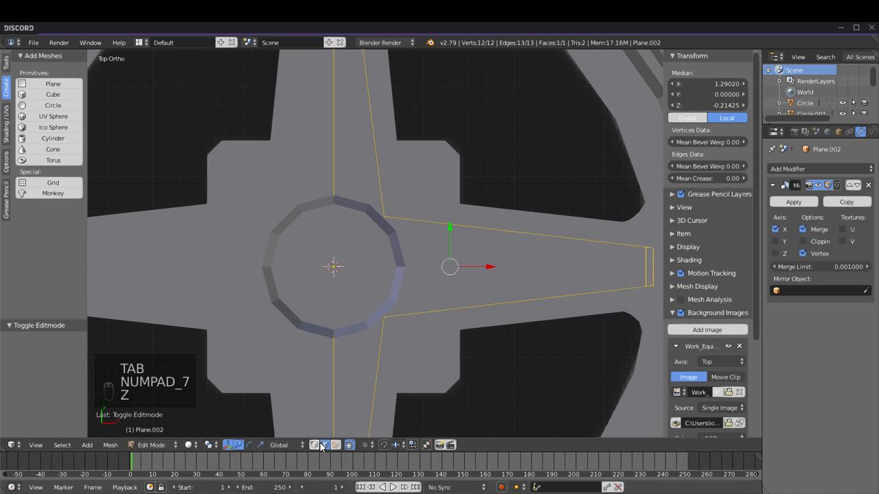
scroll(483, 335, "down", 2)
key("z")
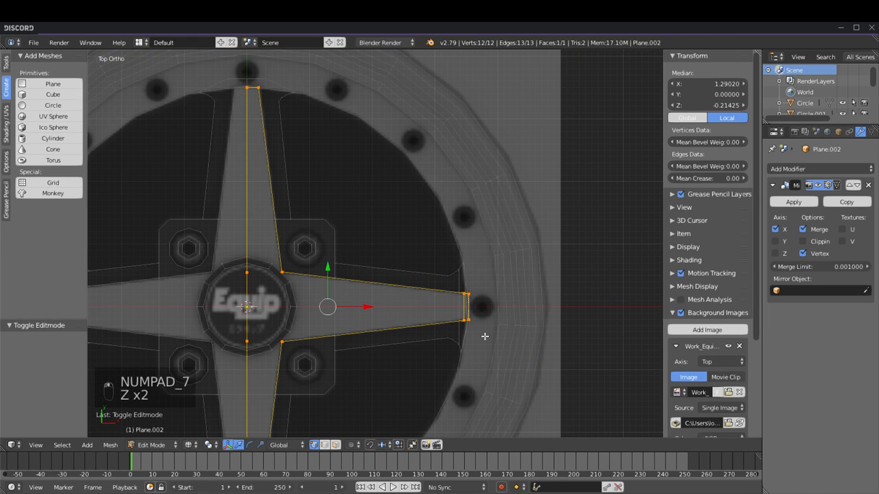
Step: Examine the spoke overlay's outline against the reference image and the wheel, checking its rim end from the top and at an angle
scroll(483, 327, "up", 5)
scroll(422, 284, "down", 1)
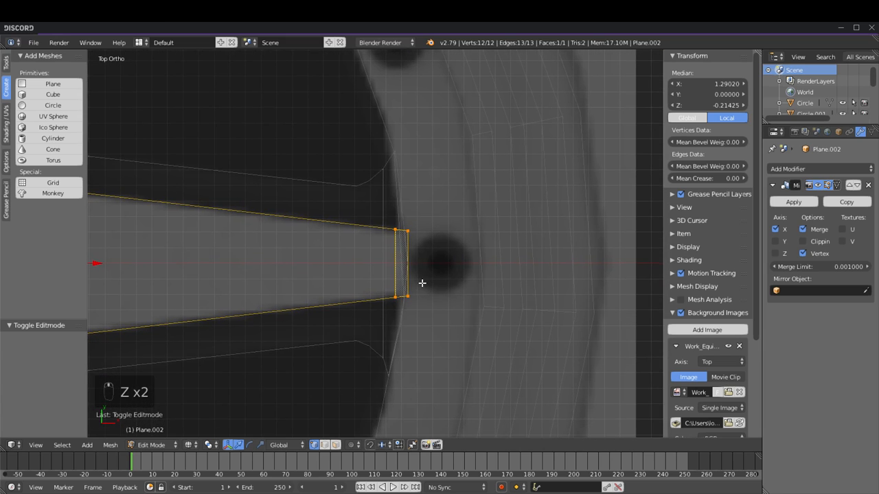
key("z")
scroll(423, 281, "down", 5)
key("a")
mouse_move(424, 281)
middle_mouse_down()
mouse_move(408, 244)
mouse_move(343, 254)
middle_mouse_up()
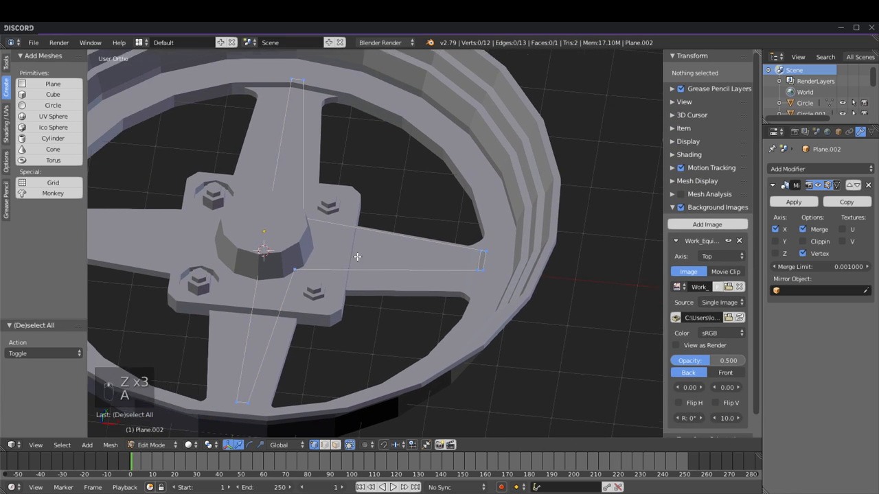
key("z")
key("z")
key("z")
key("KP_7")
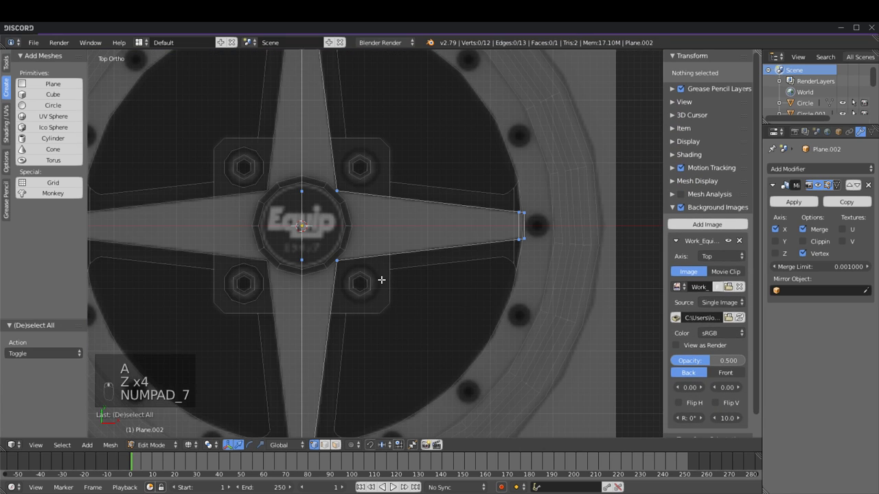
Step: Select the whole spoke overlay outline, fill it with faces, and convert the triangles to quads
key("a")
key("ctrl+f")
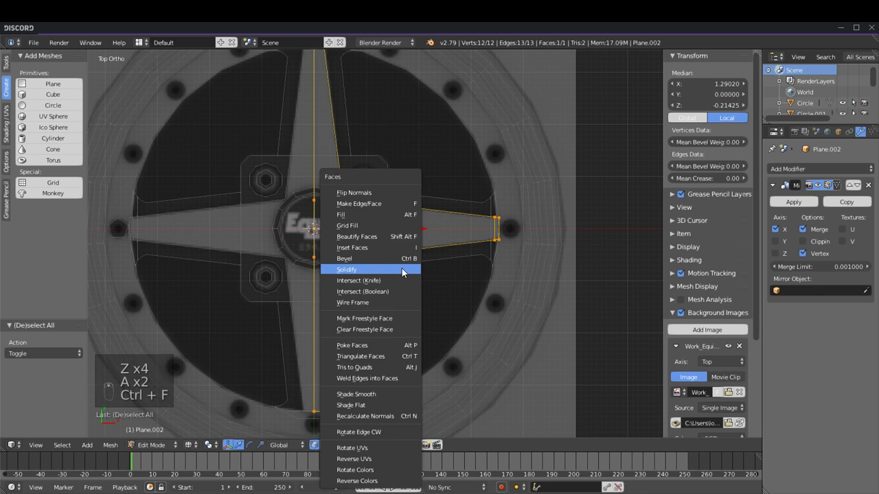
left_click(353, 215)
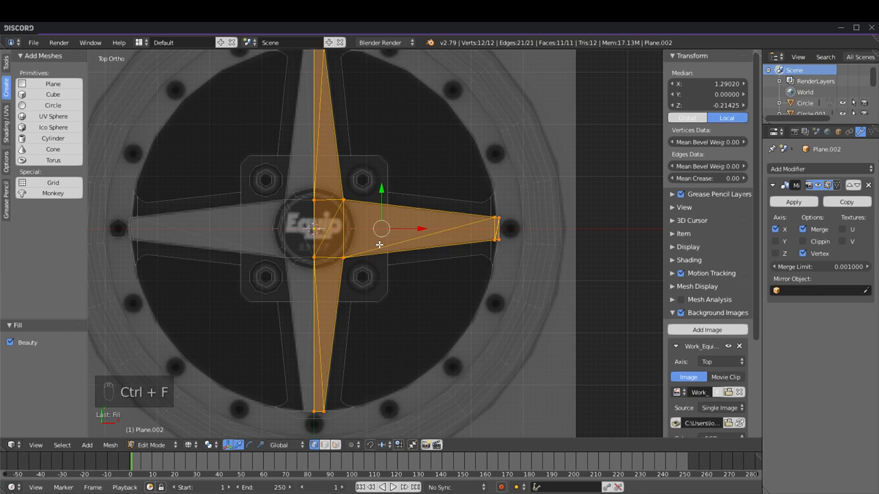
key("ctrl+f")
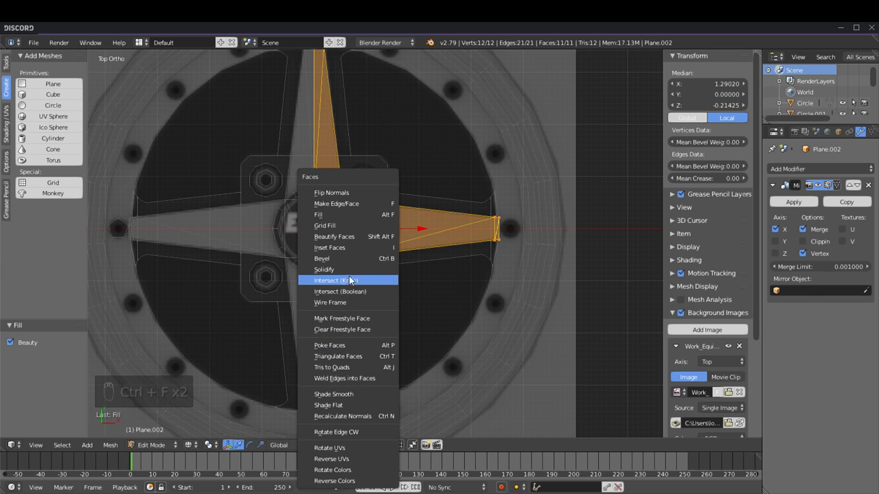
left_click(327, 369)
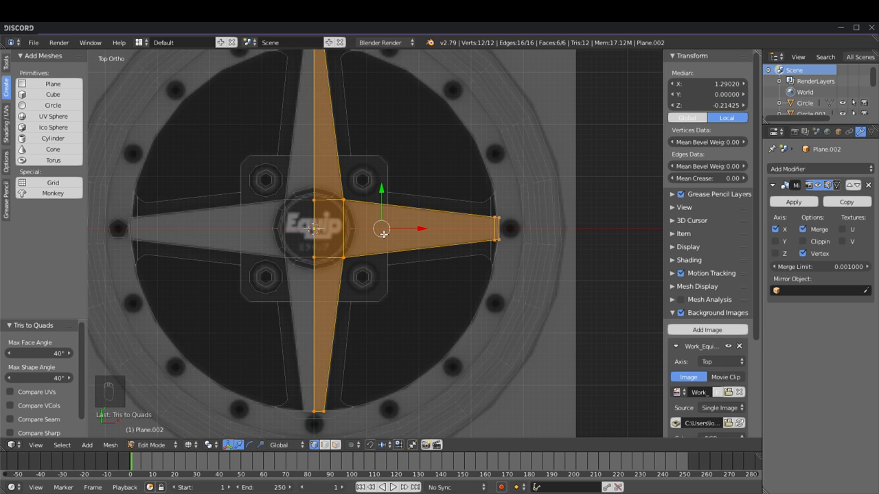
Step: Flip the normals of all the spoke overlay faces and check the shading at an angle
mouse_move(394, 168)
middle_mouse_down("shift")
mouse_move(408, 304)
mouse_move(407, 183)
middle_mouse_up("shift")
key("z")
scroll(410, 220, "down", 1)
key("w")
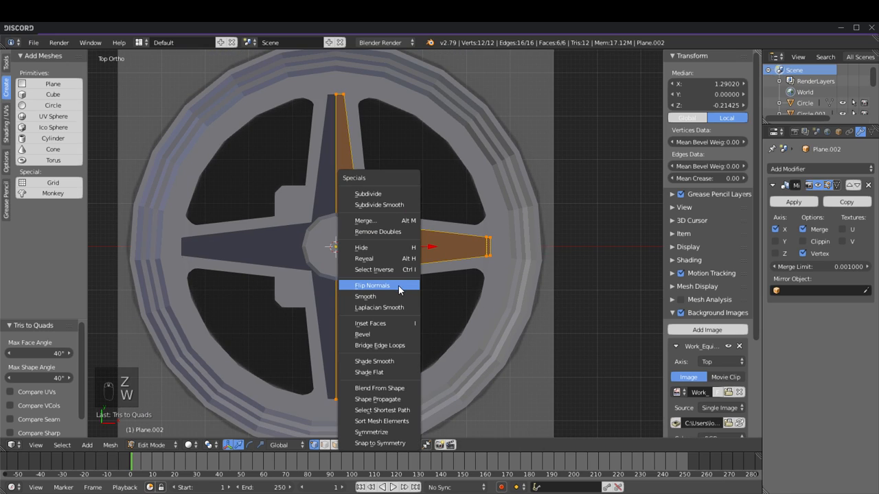
left_click(388, 286)
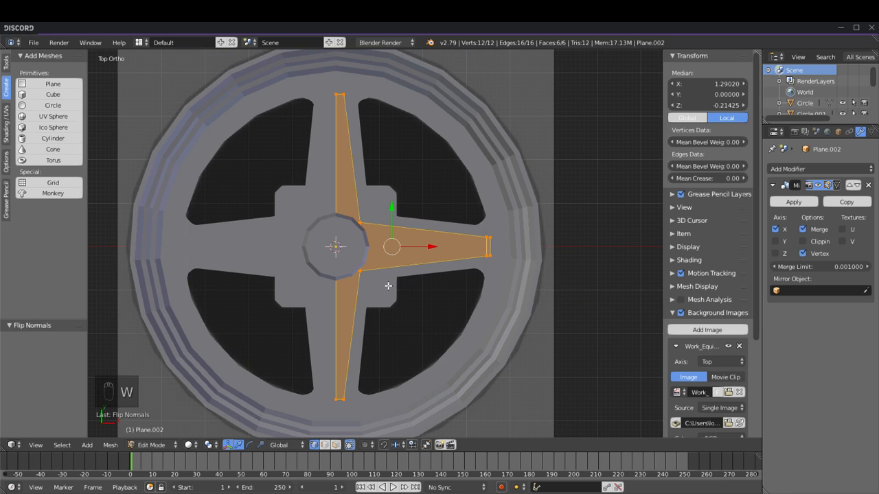
middle_click_drag(400, 284, 444, 248)
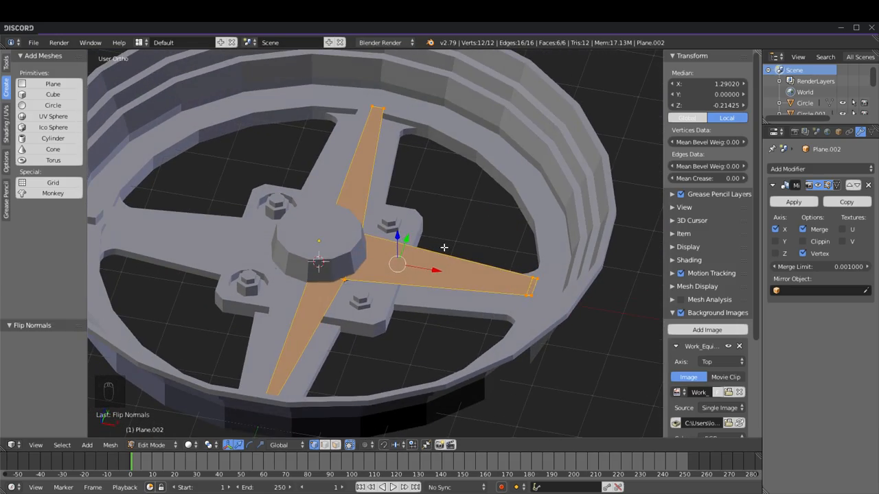
Step: Select the spoke overlay's long side edges and its outer end edges in edge mode
left_click(325, 445)
key("a")
right_click(341, 290, "alt")
right_click(459, 258, "alt+shift")
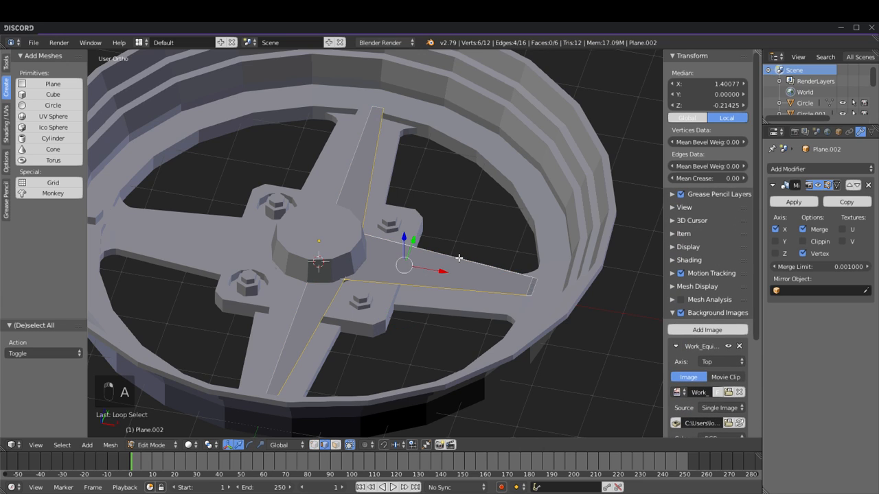
right_click(538, 288, "alt+shift")
middle_click_drag(577, 304, 404, 268, "shift")
scroll(404, 268, "up", 8)
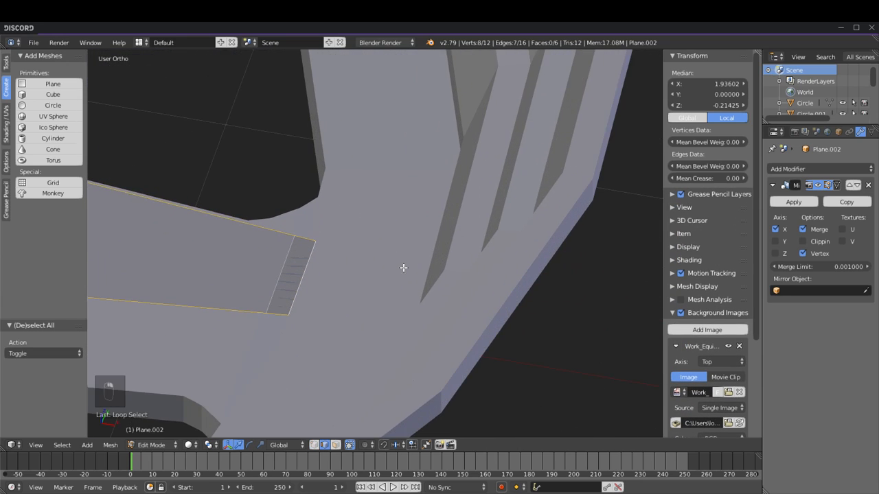
Step: Try raising the small end-strip face of the spoke overlay along Z, and undo the move
middle_click_drag(335, 306, 403, 288, "shift")
scroll(403, 288, "up", 4)
left_click(336, 445)
key("z")
right_click(333, 285)
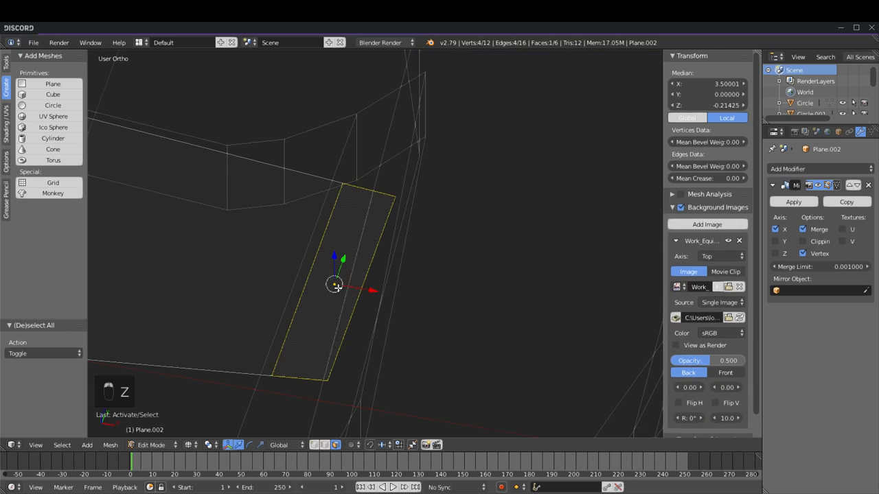
key("z")
left_click_drag(335, 268, 333, 130)
key("ctrl+z")
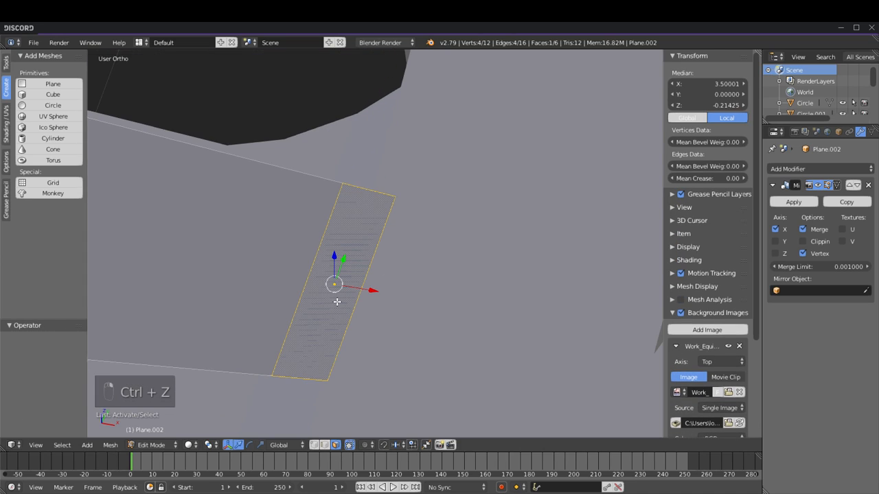
Step: Select the two outermost vertices of the spoke overlay's end strip and duplicate their edge in place
left_click(315, 446)
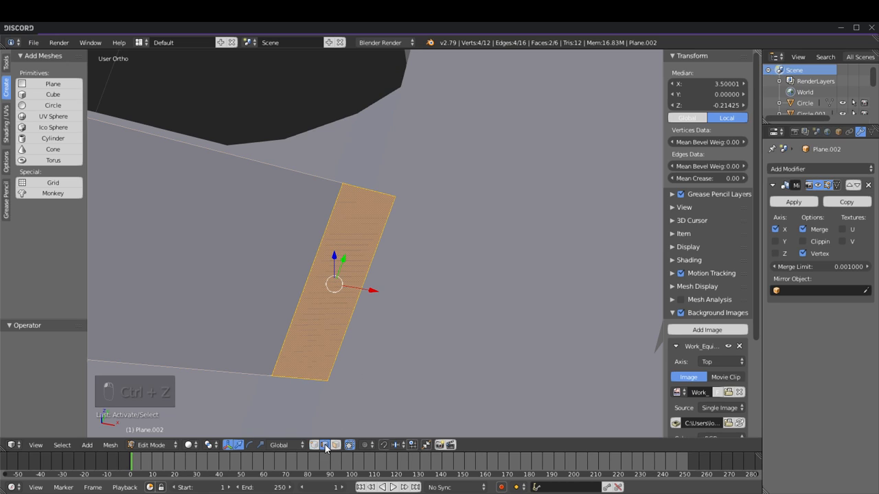
right_click(330, 316)
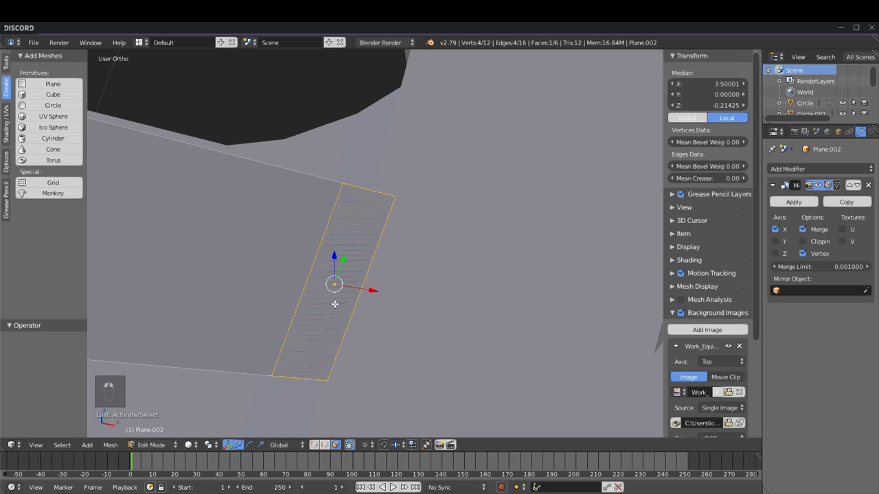
left_click(316, 445)
right_click(327, 381)
right_click(393, 198, "shift")
key("shift+d")
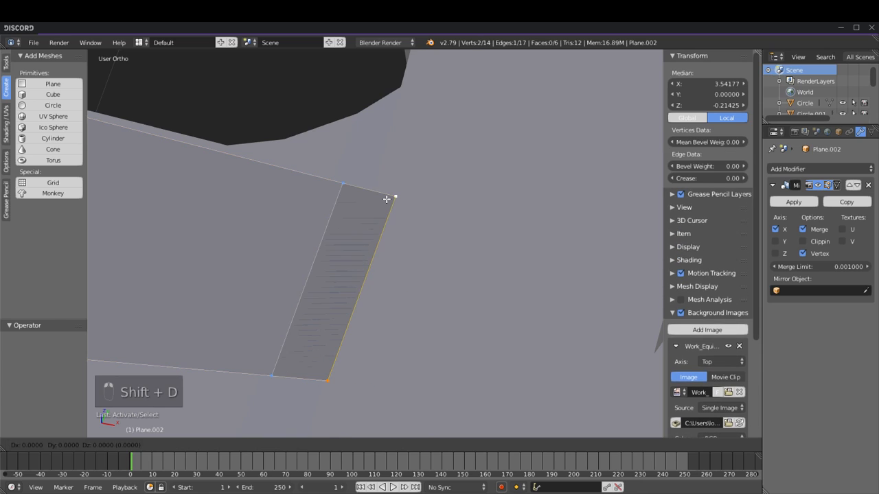
right_click(387, 200)
Step: Delete the two overlapping faces of the spoke overlay's end strip
left_click(336, 445)
right_click(329, 314)
key("Delete")
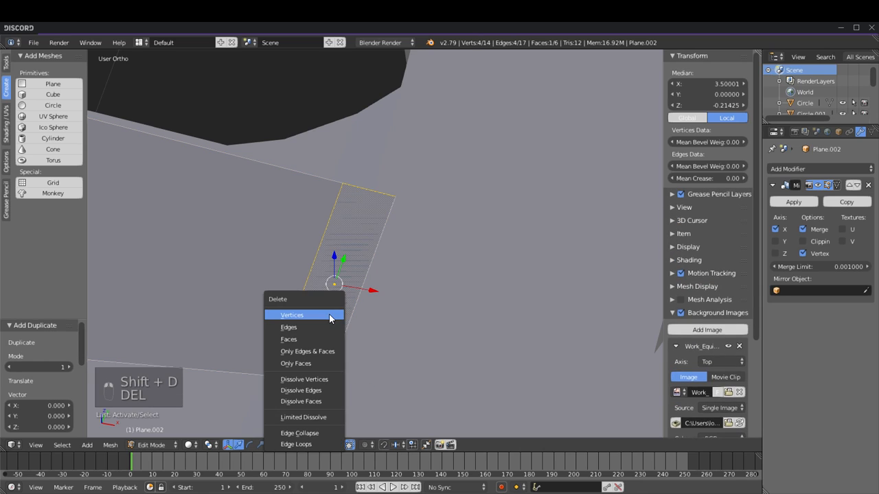
left_click(308, 341)
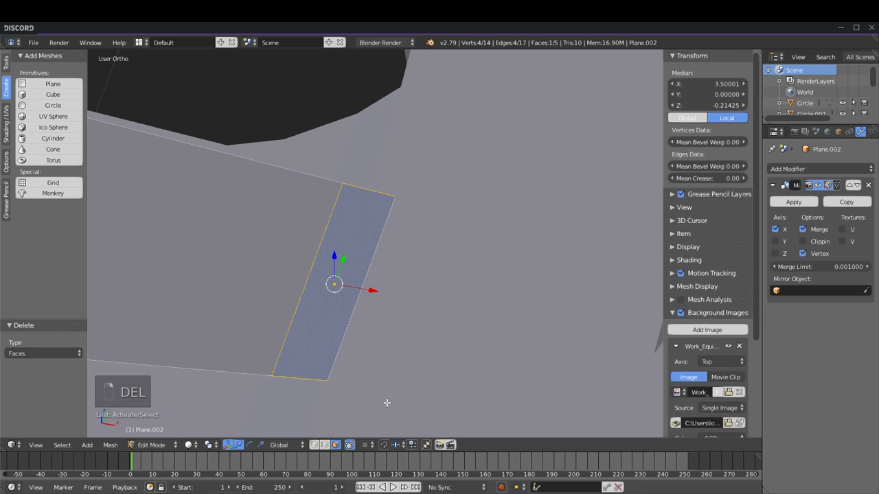
key("Delete")
left_click(356, 373)
Step: Select the four corner vertices of the open end strip and fill them with a single face
left_click(314, 445)
right_click(272, 376)
right_click(327, 380, "shift")
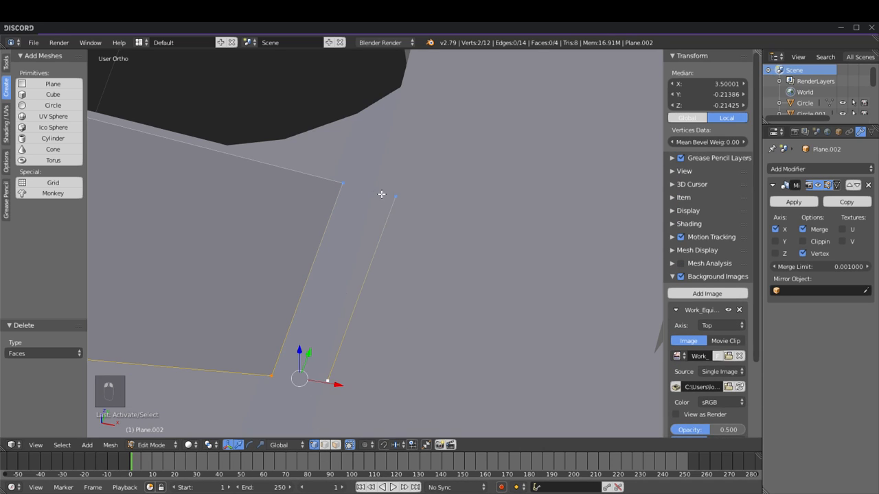
right_click(390, 195, "shift")
right_click(343, 183, "shift")
key("f")
key("a")
scroll(388, 208, "down", 12)
middle_click_drag(374, 314, 398, 346, "shift")
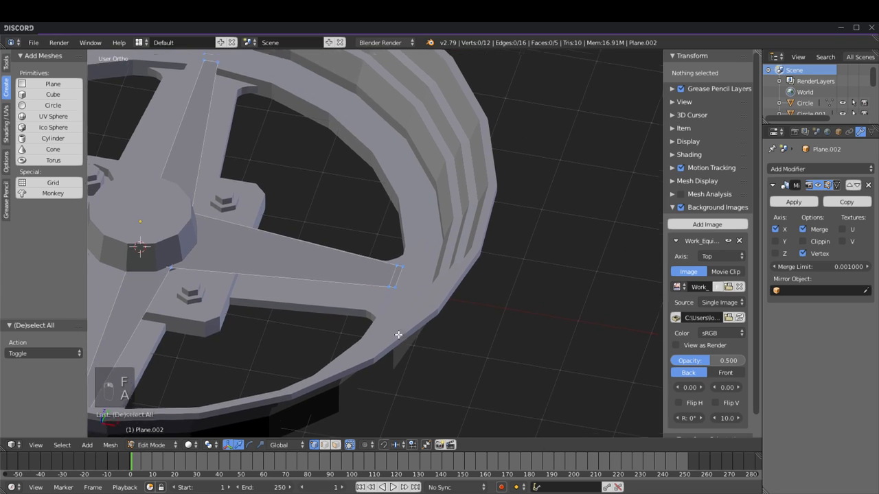
Step: Select the outer border edges of the spoke overlay in edge selection mode, including the short edge at the lower arm's tip
middle_click_drag(295, 210, 340, 249, "shift")
scroll(366, 241, "down", 4)
middle_click_drag(392, 232, 403, 272)
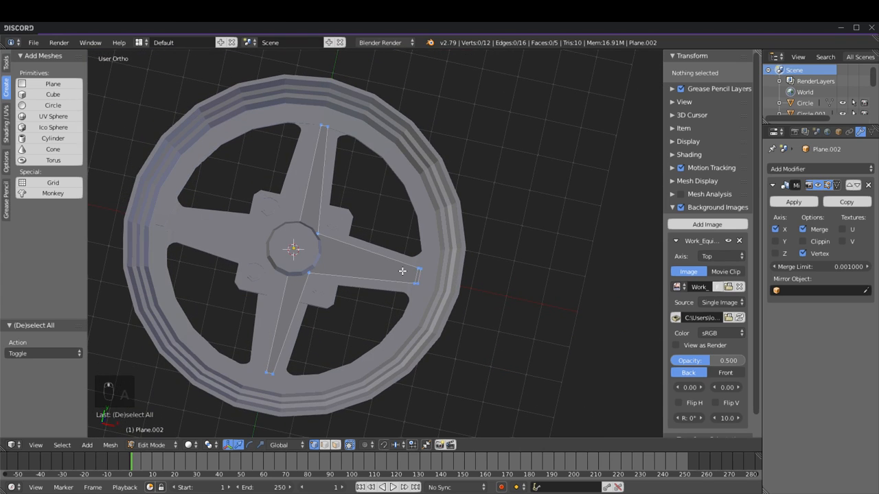
key("KP_7")
key("z")
key("z")
key("z")
key("z")
left_click(326, 446)
left_click(320, 309, "alt")
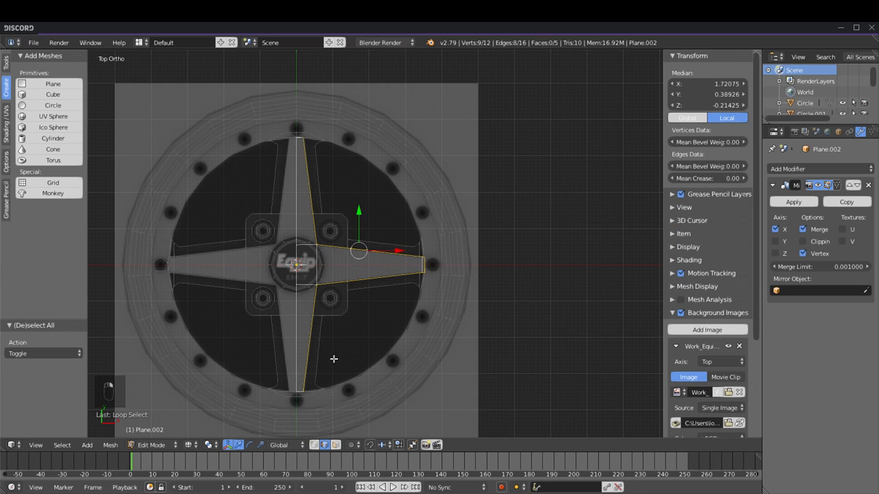
right_click(302, 392, "shift")
Step: Extrude the spoke overlay's border edges 0.284 downward along Z to form its side walls
key("z")
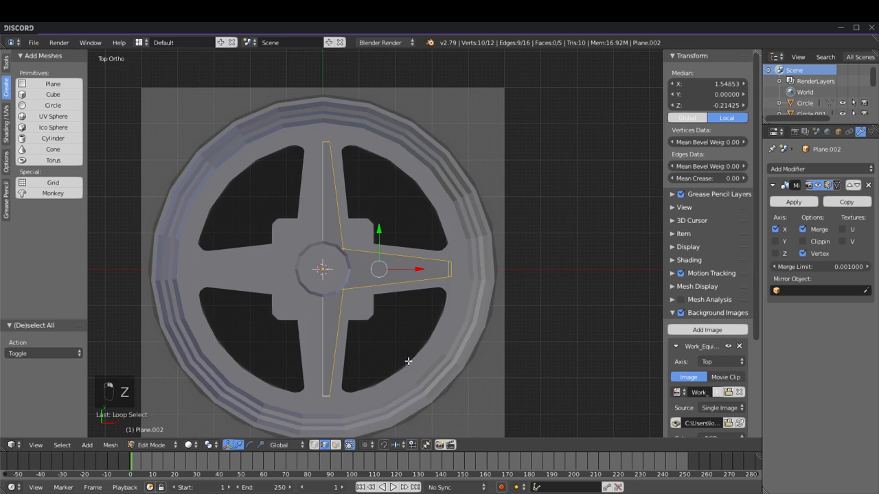
middle_click_drag(402, 361, 382, 281)
scroll(382, 281, "up", 4)
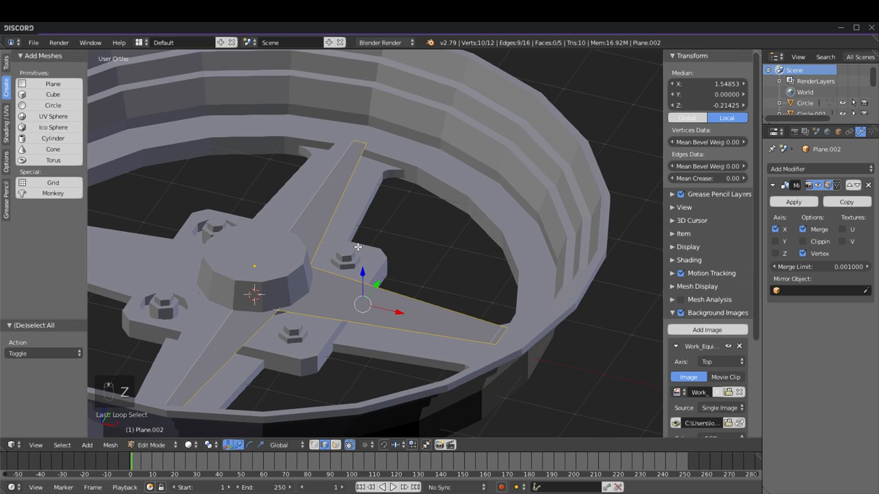
key("e")
left_click_drag(362, 275, 356, 295)
scroll(355, 295, "down", 3)
mouse_move(400, 242)
middle_mouse_down()
mouse_move(350, 254)
mouse_move(402, 254)
mouse_move(459, 272)
middle_mouse_up()
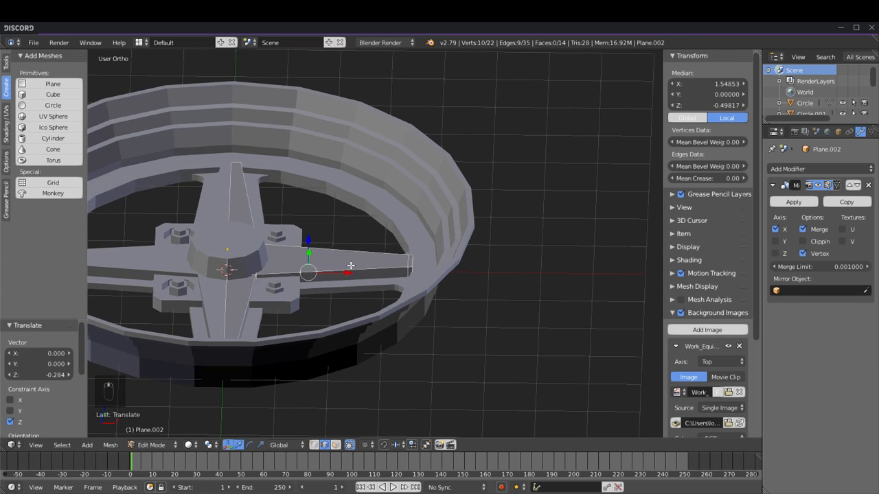
key("KP_7")
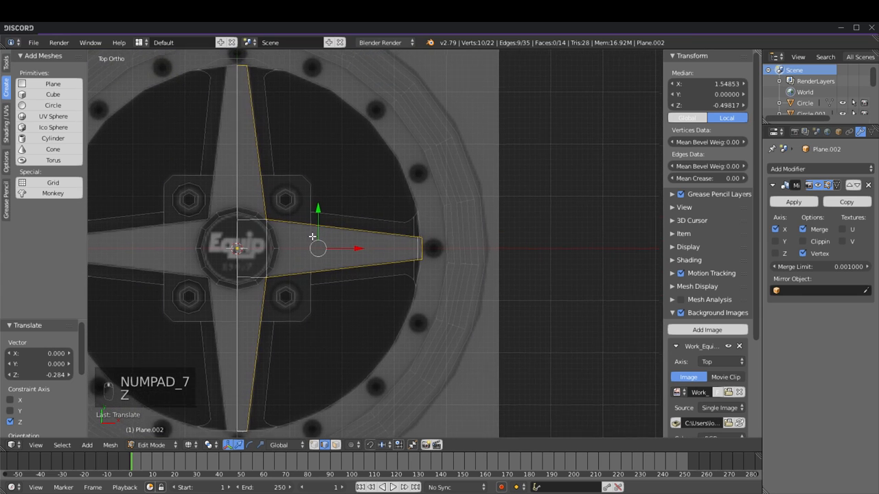
key("s")
right_click(400, 182)
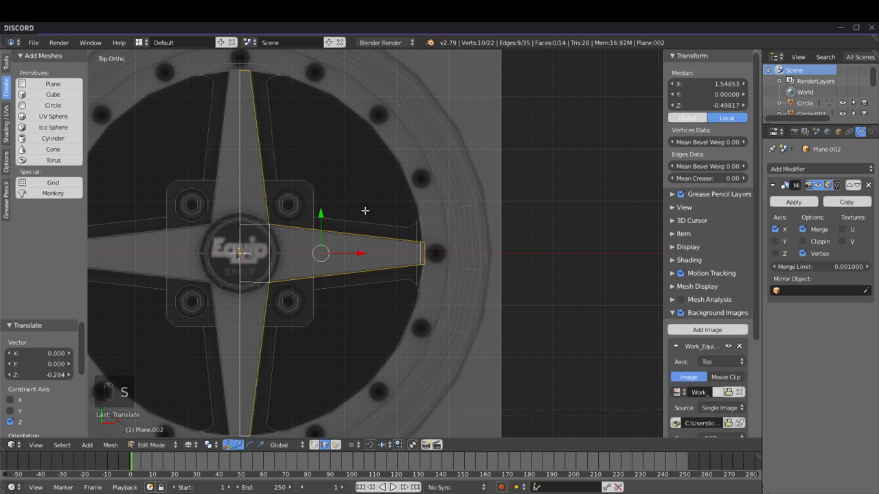
Step: Select the six lower wall vertices around the overlay's horizontal arm and scale them by 1.06 along Y
scroll(367, 200, "up", 4)
key("a")
middle_click_drag(387, 226, 302, 173)
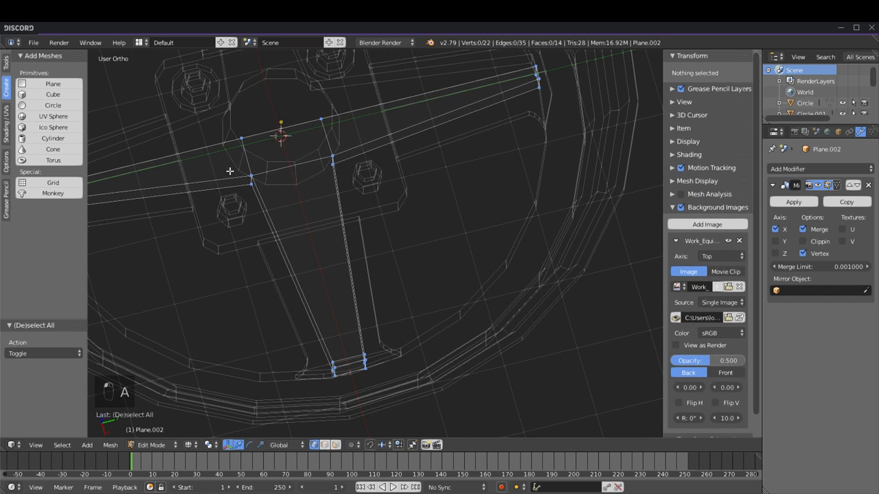
right_click(251, 183)
right_click(327, 377, "ctrl")
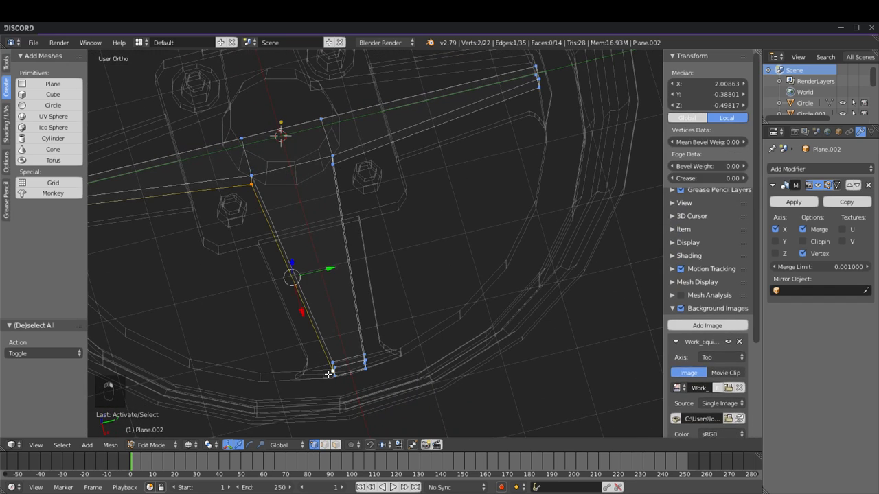
right_click(363, 367, "shift")
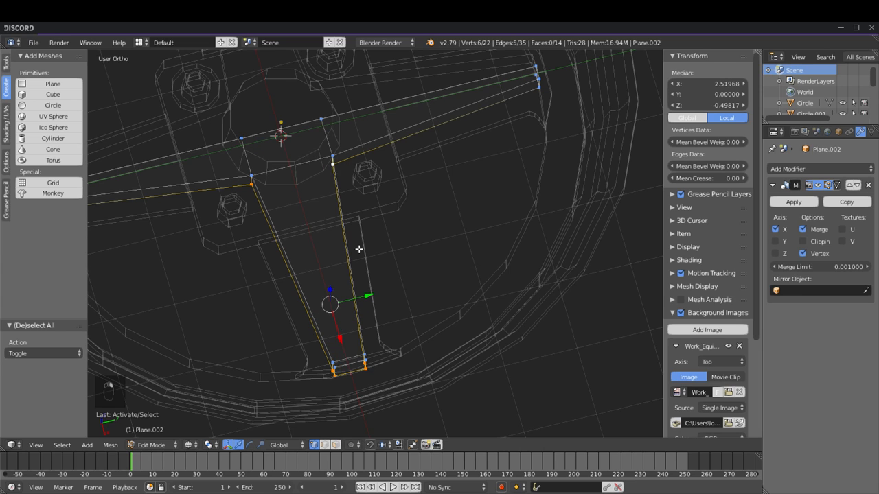
key("KP_7")
key("s")
key("y")
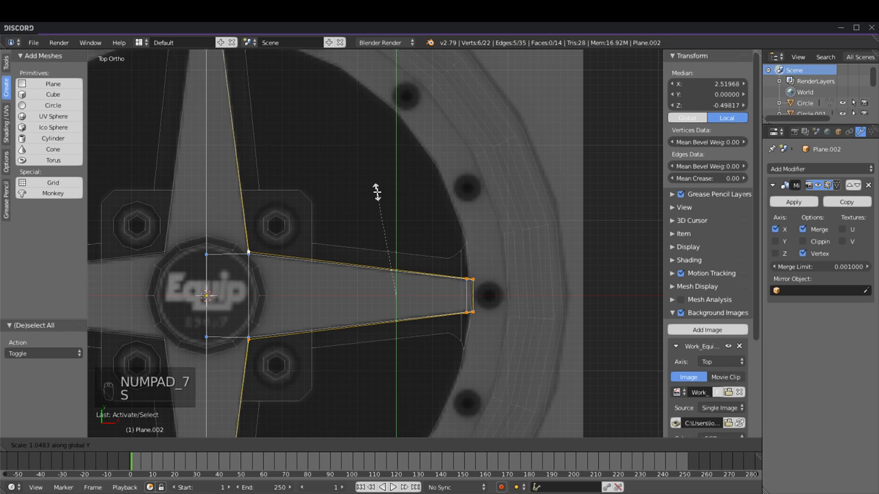
left_click(377, 191)
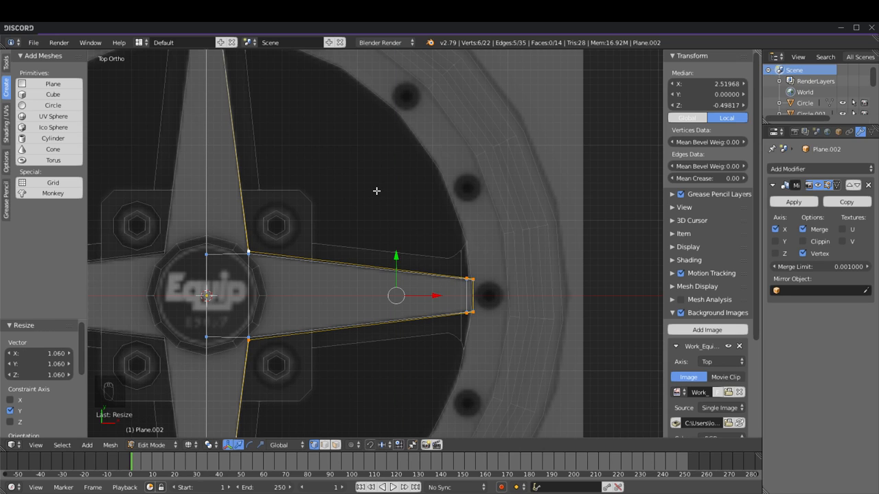
Step: Widen the same lower wall vertices of the horizontal arm again, scaling by 1.046 along Y
scroll(305, 181, "down", 1)
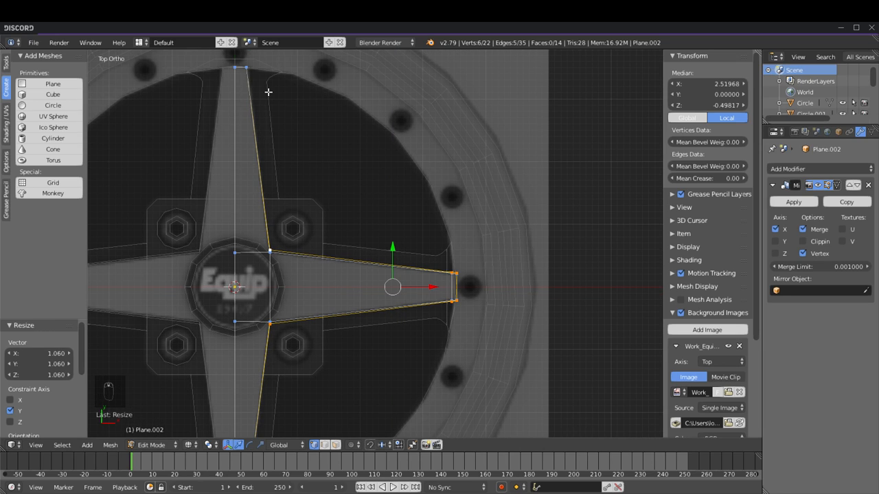
scroll(388, 212, "up", 5)
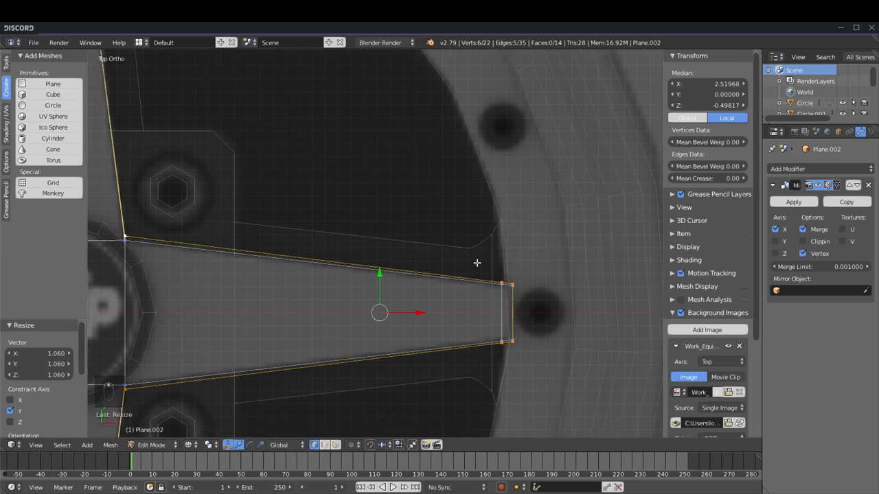
key("s")
key("y")
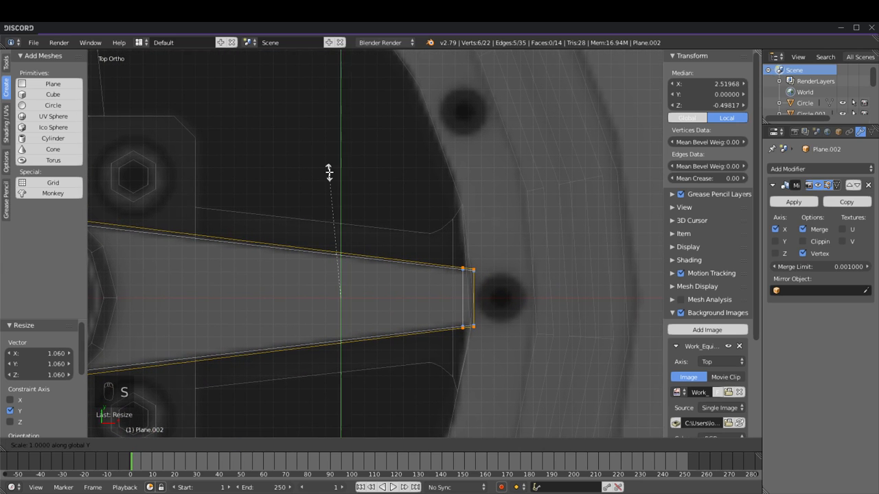
left_click(331, 166)
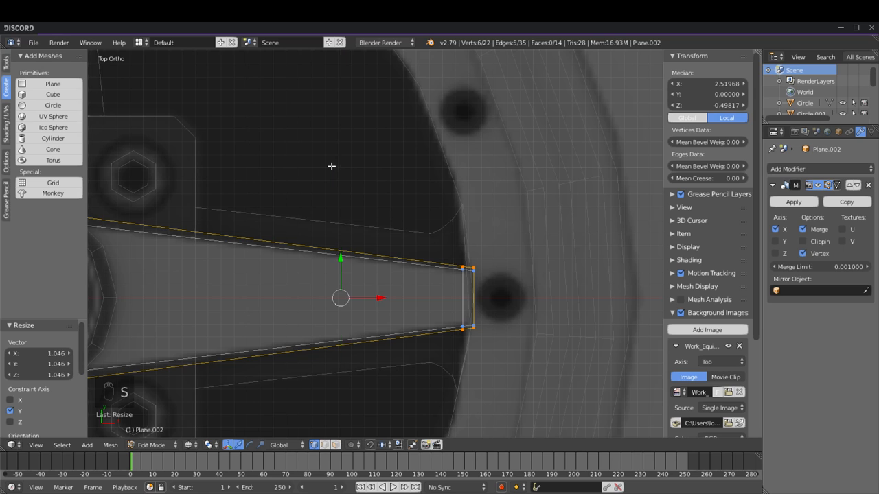
Step: Examine the sloped side walls of the horizontal spoke arms around the hub in solid shading
scroll(304, 181, "down", 1)
mouse_move(304, 181)
middle_mouse_down("shift")
mouse_move(359, 226)
mouse_move(465, 209)
middle_mouse_up("shift")
key("z")
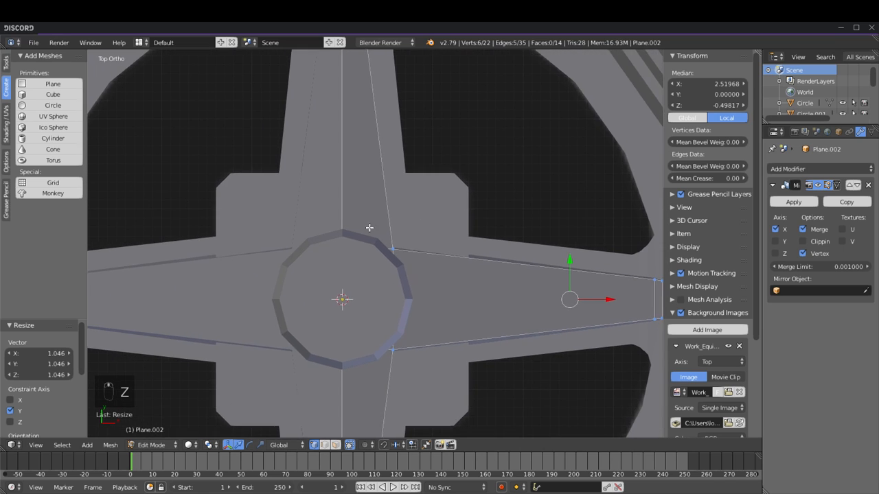
middle_click_drag(278, 285, 366, 202)
middle_click_drag(348, 368, 458, 254, "shift")
mouse_move(389, 292)
middle_mouse_down()
mouse_move(450, 291)
mouse_move(477, 275)
mouse_move(394, 279)
middle_mouse_up()
scroll(476, 275, "up", 2)
scroll(394, 279, "up", 3)
scroll(396, 278, "down", 3)
middle_click_drag(446, 287, 316, 257)
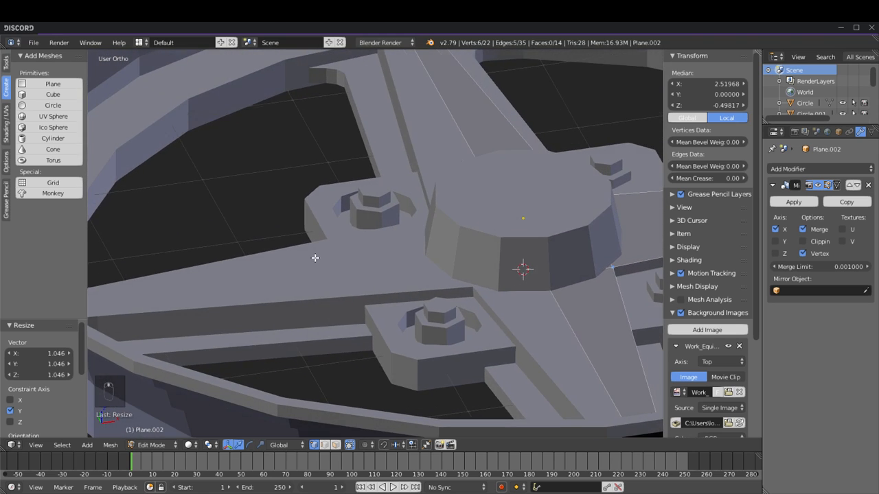
scroll(316, 256, "down", 4)
middle_click_drag(471, 226, 368, 237, "shift")
middle_click_drag(450, 223, 429, 247)
key("KP_7")
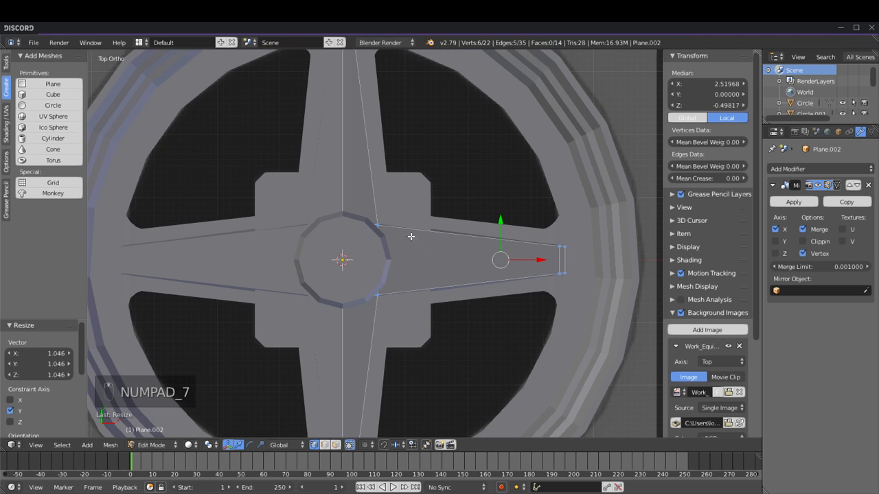
Step: Select the lower wall vertices at the outer tips of the overlay's two vertical arms in wireframe
scroll(428, 243, "up", 5)
key("z")
middle_click_drag(482, 224, 333, 205, "shift")
key("a")
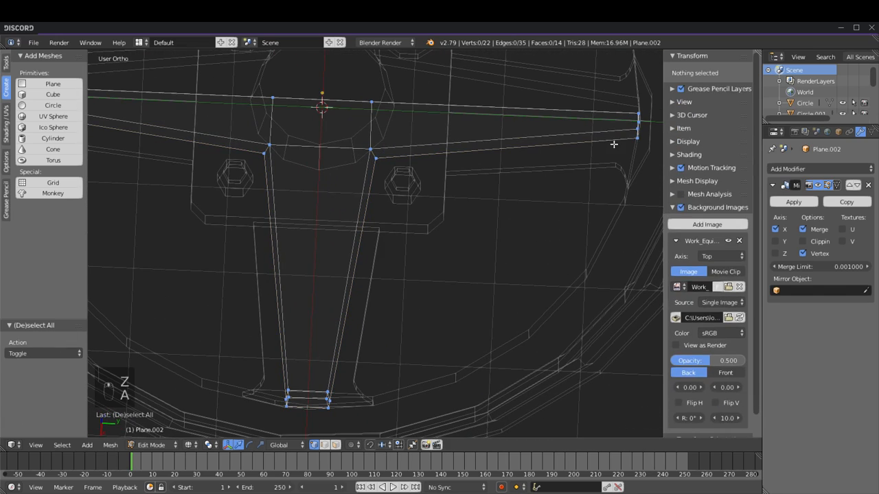
right_click(637, 143)
middle_click_drag(272, 210, 481, 287, "shift")
right_click(232, 189, "shift")
middle_click_drag(228, 200, 247, 301)
key("KP_7")
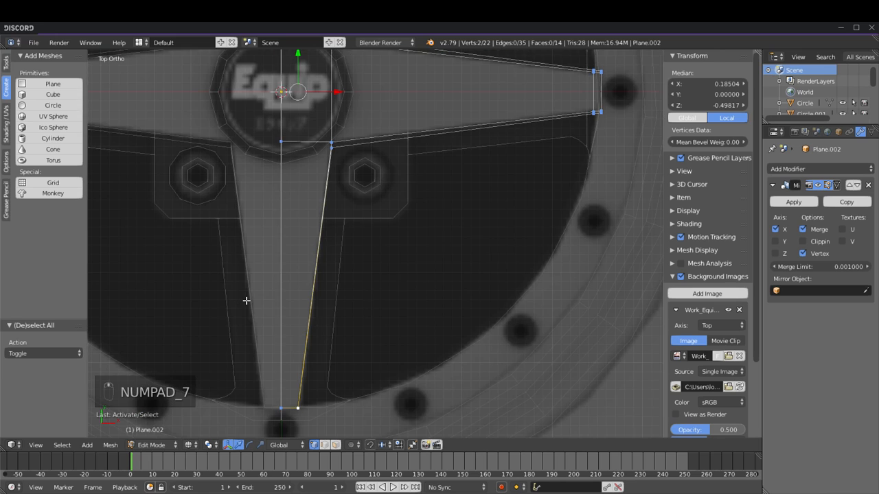
middle_click_drag(407, 151, 382, 310, "shift")
scroll(406, 174, "down", 2)
scroll(383, 311, "up", 2)
middle_click_drag(331, 247, 323, 279, "shift")
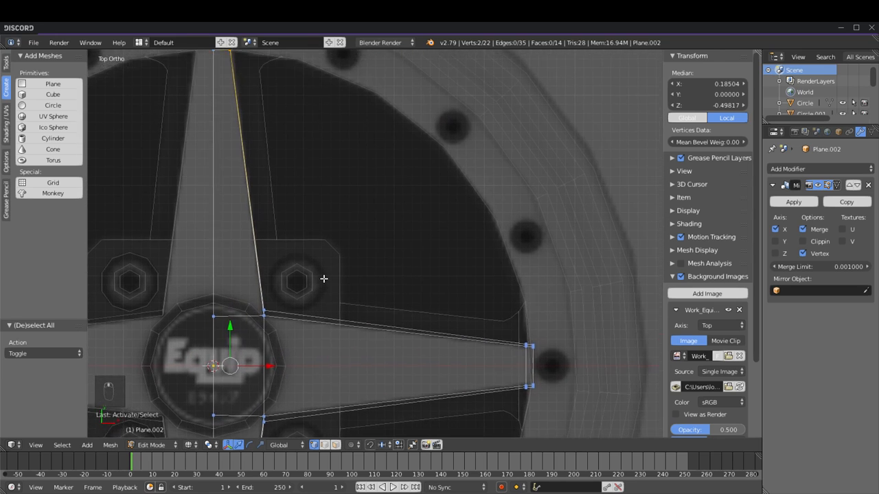
key("g")
key("x")
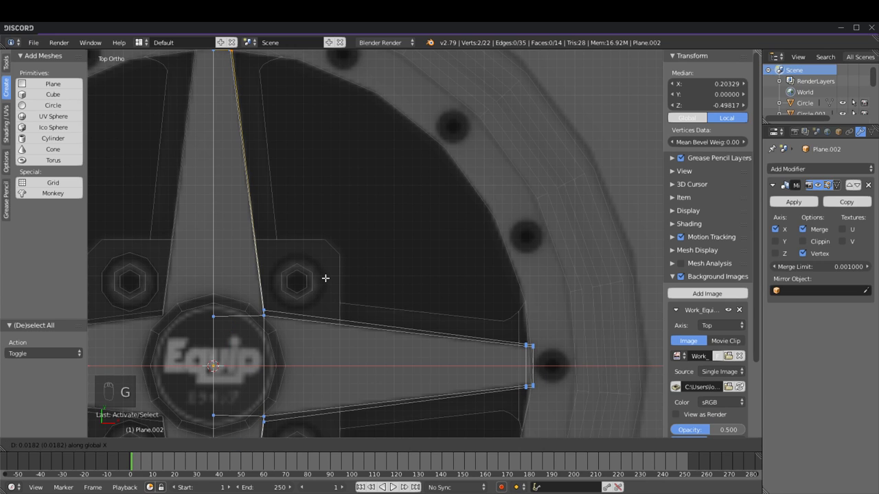
right_click(330, 277)
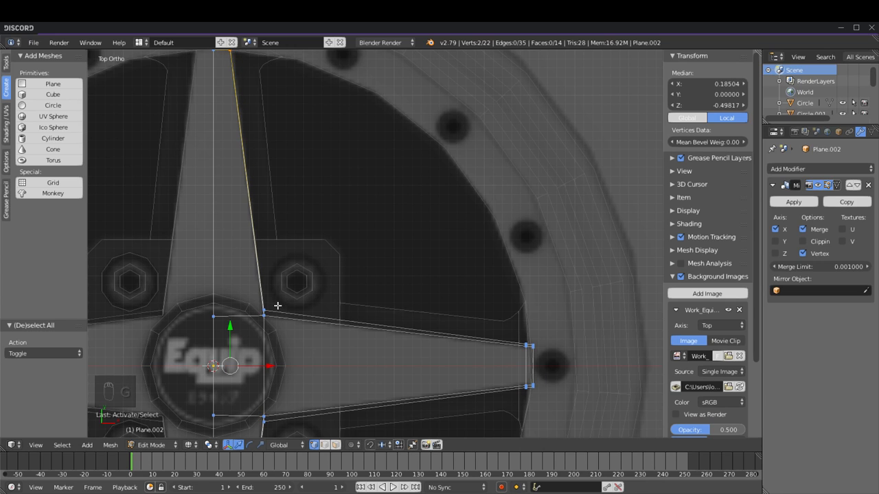
Step: Add the two lower wall vertices at the arms' inner corners to the selection and move all four 0.067 along X
right_click(276, 306, "shift")
middle_click_drag(315, 418, 354, 296, "shift")
right_click(305, 304, "shift")
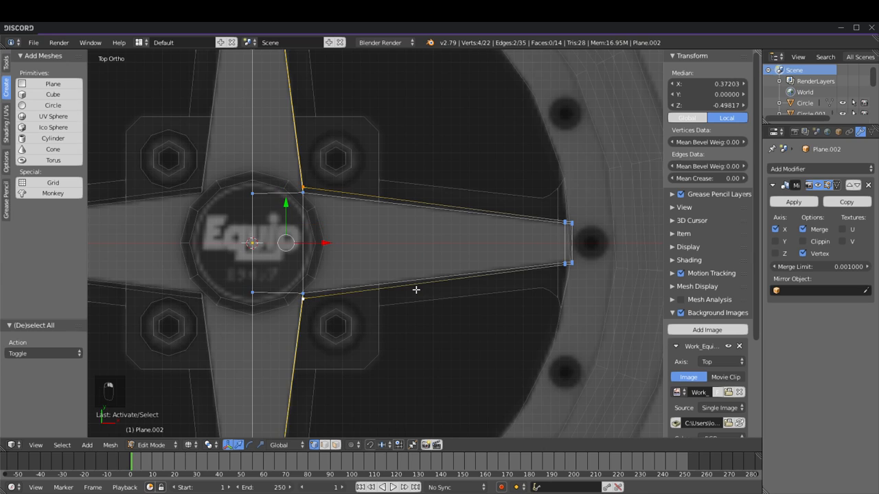
key("g")
key("x")
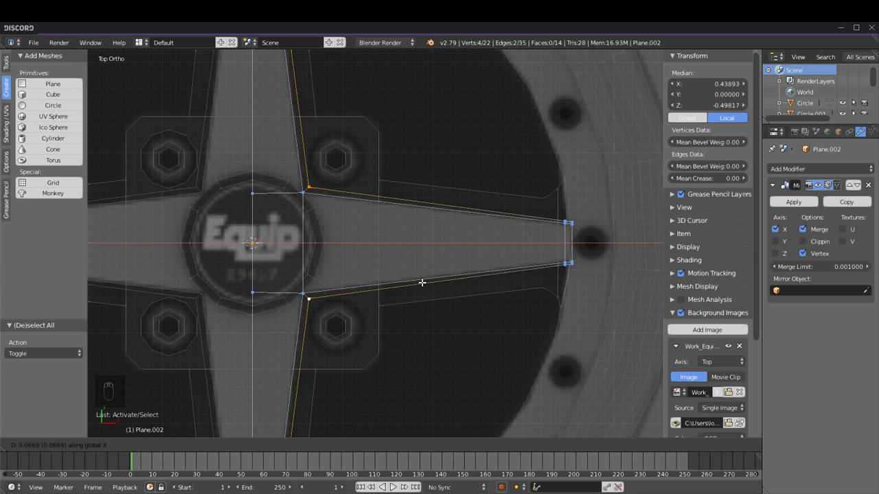
left_click(422, 282)
Step: Compare the sloped walls of the vertical spoke arms in solid shading with the top-view reference
scroll(283, 203, "down", 2)
key("z")
middle_click_drag(267, 295, 382, 240)
key("KP_2")
key("KP_2")
key("KP_7")
key("z")
scroll(416, 267, "up", 5)
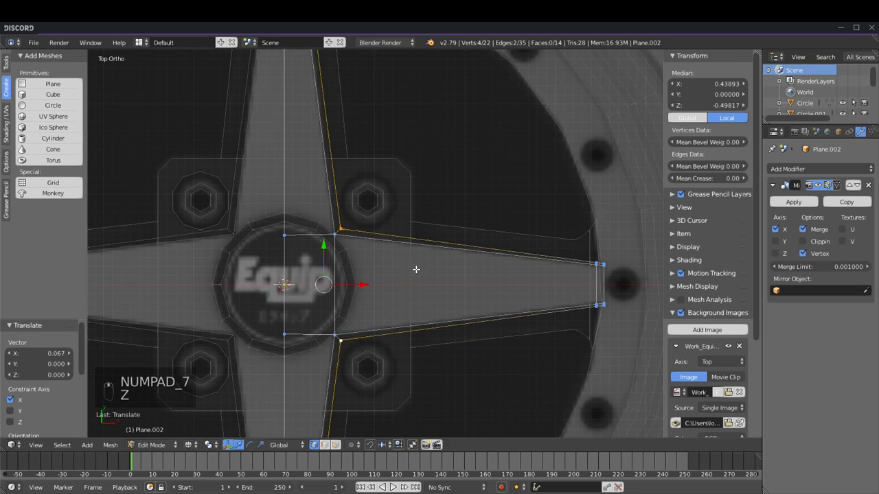
key("z")
middle_click_drag(418, 263, 320, 206)
key("z")
key("KP_7")
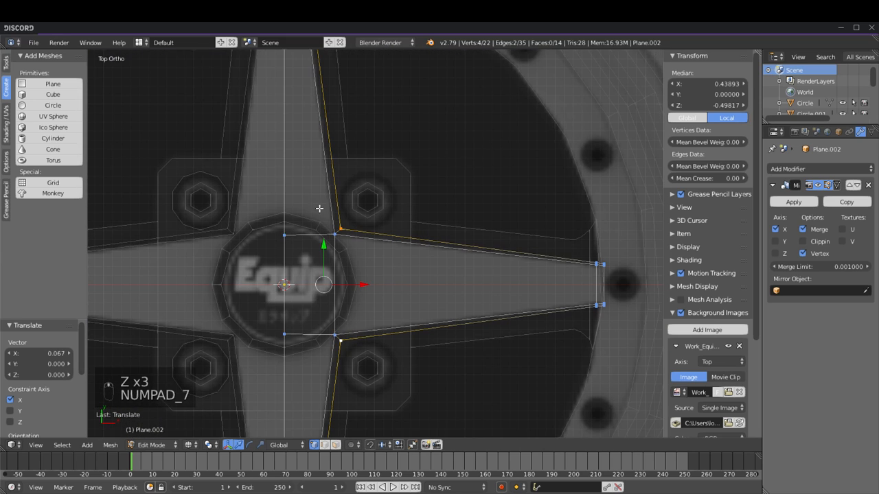
Step: Try moving the four wall vertices another 0.043 along X and adjusting them along Y, and undo the move
key("g")
left_click(396, 348)
key("g")
key("y")
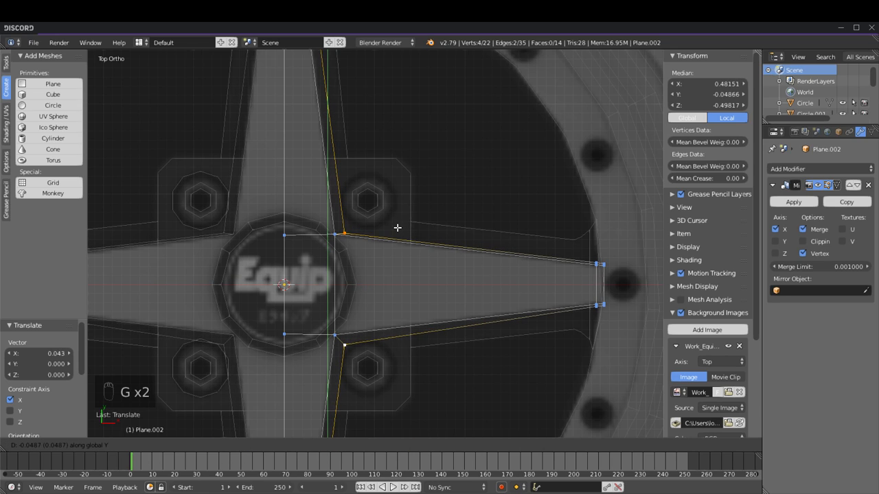
right_click(397, 228)
key("s")
key("y")
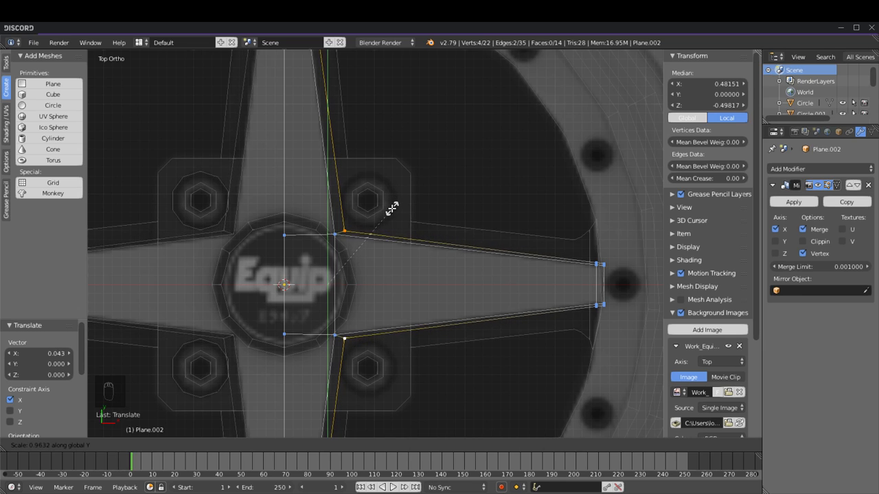
right_click(392, 206)
key("ctrl+z")
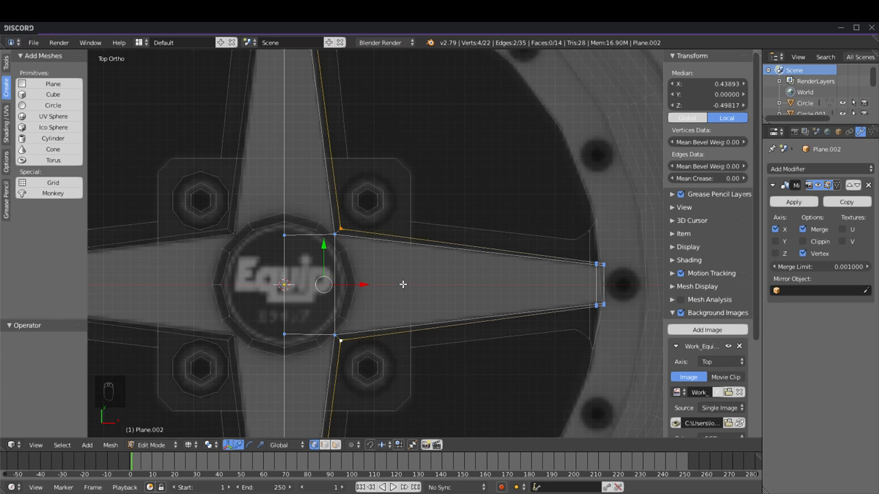
Step: Finish editing the spoke overlay and open the square bolt plate's mesh for editing
key("a")
key("Tab")
key("z")
key("z")
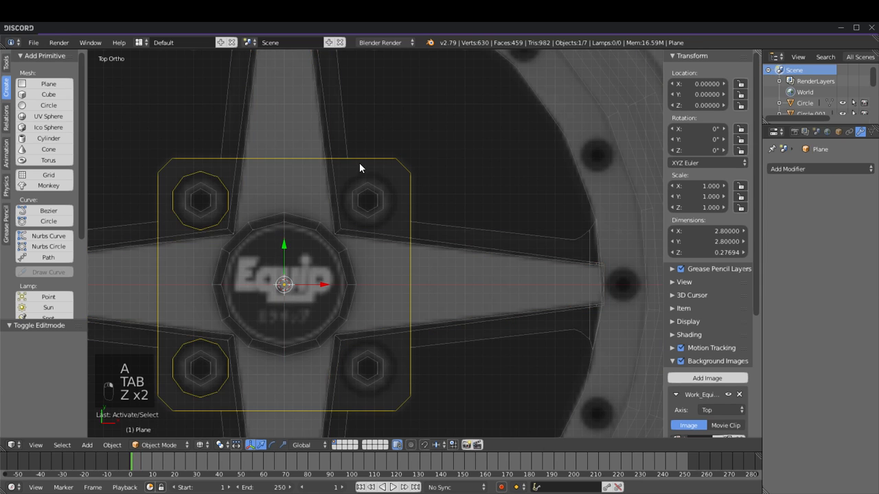
key("Tab")
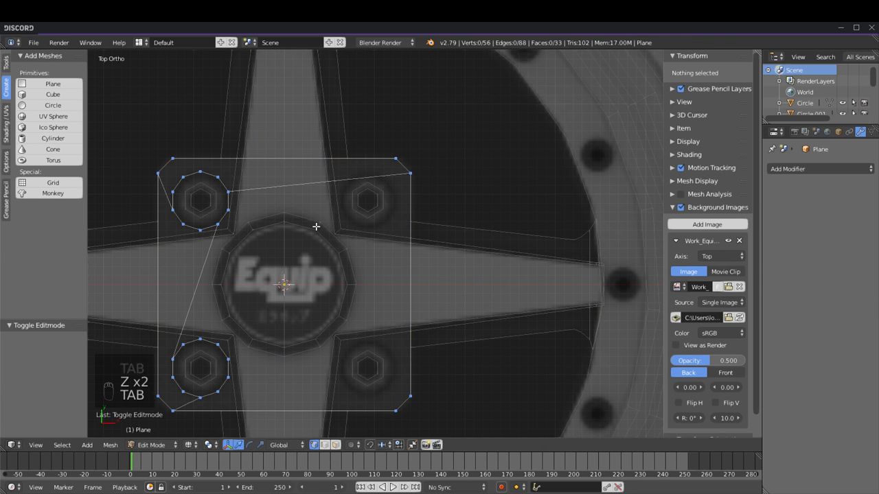
Step: Circle-select the vertices along the bolt plate's right side and delete their faces
middle_click_drag(314, 228, 353, 212, "shift")
key("c")
mouse_move(435, 403)
left_mouse_down()
mouse_move(452, 350)
mouse_move(428, 147)
left_mouse_up()
key("Delete")
left_click(418, 133)
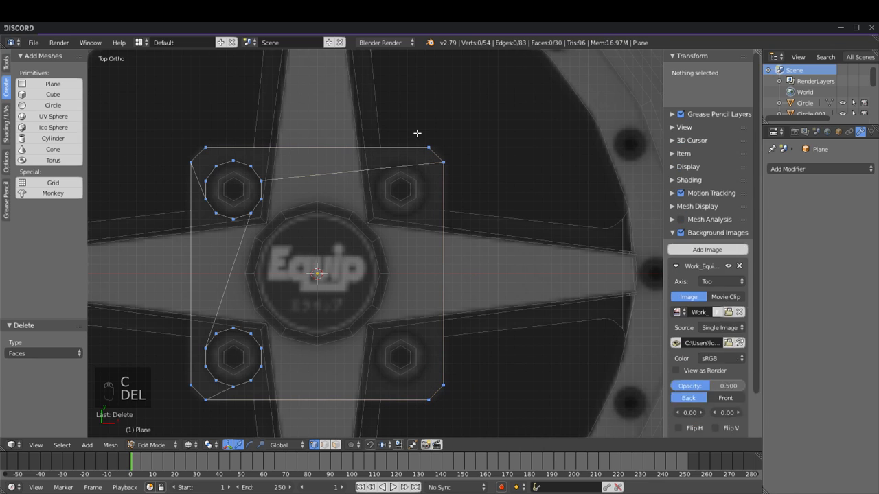
Step: Circle-select the remaining corner vertices on the bolt plate's right side and delete them
key("c")
mouse_move(422, 147)
left_mouse_down()
mouse_move(434, 147)
mouse_move(442, 398)
mouse_move(424, 398)
left_mouse_up()
right_click(424, 399)
key("Delete")
left_click(386, 353)
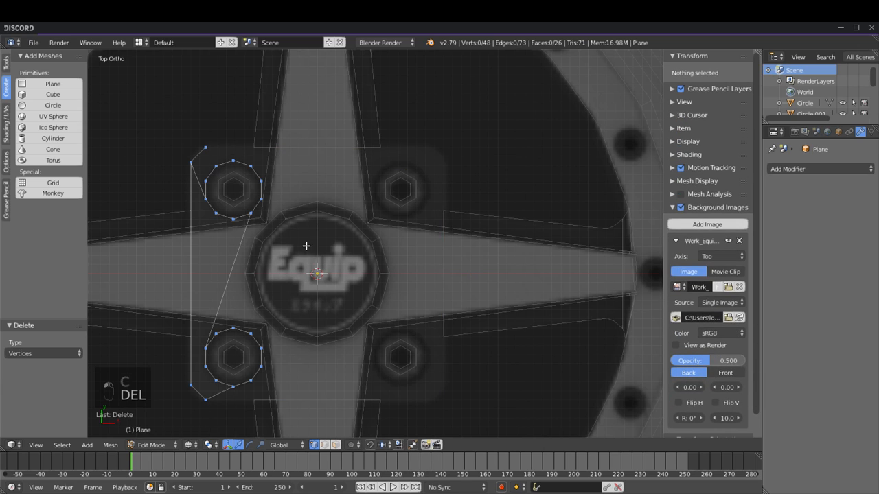
Step: Try to rebuild the bolt plate's deleted right half with an applied Mirror modifier and reopen its mesh for editing
key("Tab")
left_click(820, 169)
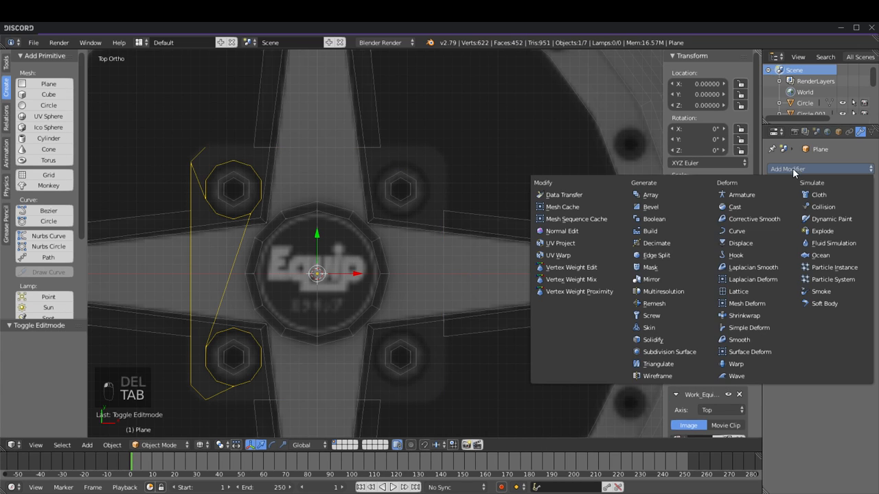
left_click(666, 268)
left_click(791, 201)
key("z")
key("z")
key("Tab")
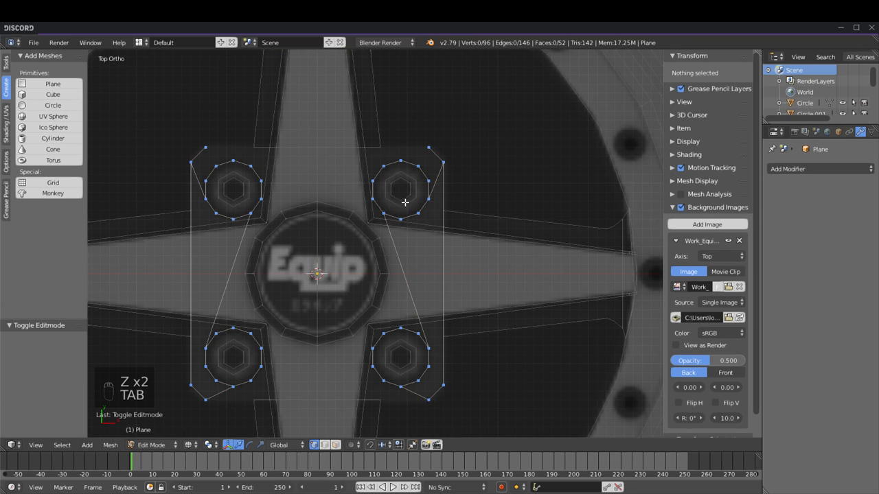
Step: Undo the bolt plate's mirroring and the preceding vertex and face deletions on its right side
key("Tab")
key("ctrl+z")
key("ctrl+z")
key("ctrl+z")
key("ctrl+z")
key("ctrl+z")
key("ctrl+z")
key("ctrl+z")
key("ctrl+z")
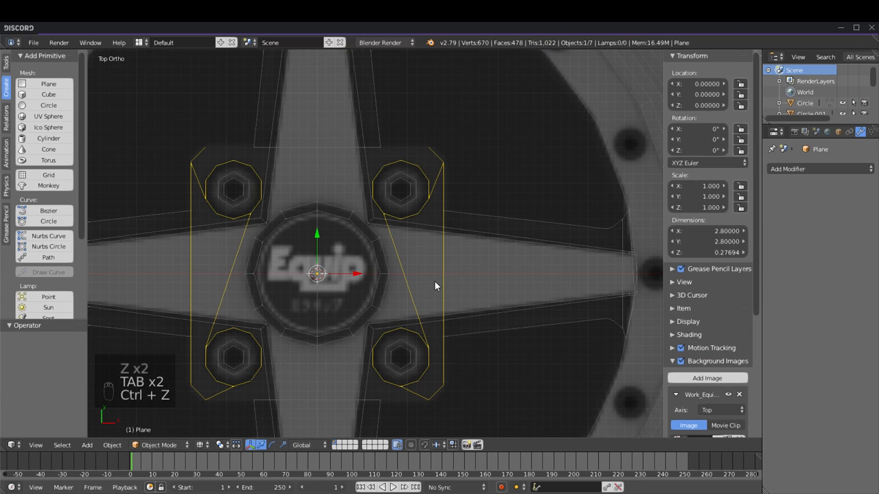
right_click(434, 146)
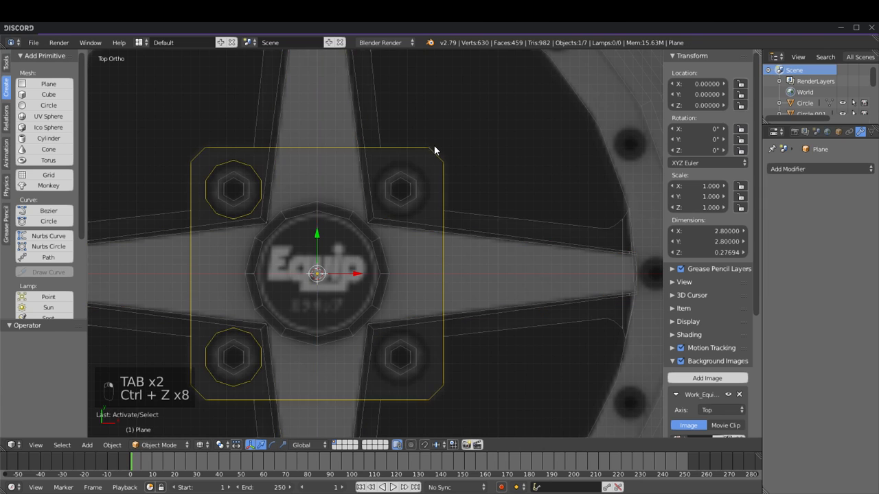
key("Tab")
key("Tab")
key("z")
key("z")
key("Tab")
key("Tab")
key("Tab")
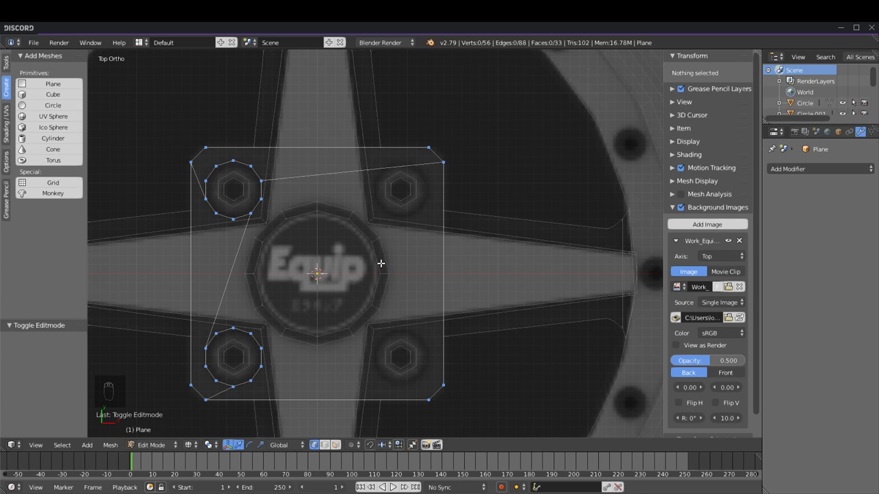
key("Tab")
key("z")
Step: Open the round centre cap's mesh for editing in a top wireframe view over the reference image
key("a")
middle_click_drag(460, 276, 302, 215)
right_click(303, 216)
key("Tab")
key("z")
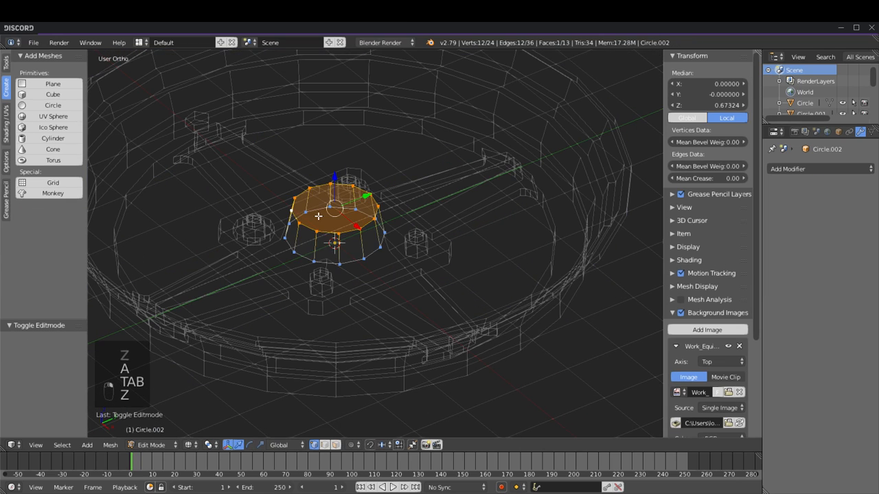
key("a")
key("a")
key("a")
key("KP_7")
key("z")
key("z")
key("z")
scroll(354, 262, "up", 3)
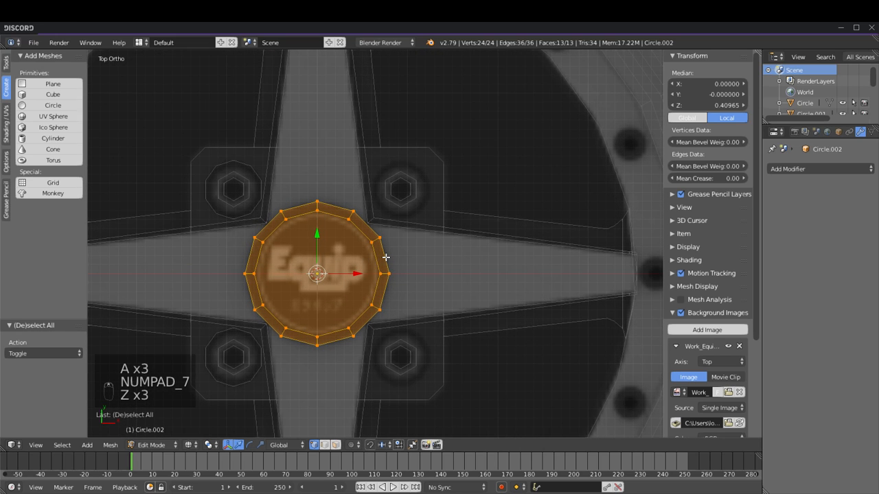
Step: Select the centre cap's lower outer edge loop and raise it about 0.062 along Z
key("a")
right_click(386, 257, "alt")
key("z")
middle_click_drag(386, 257, 349, 250)
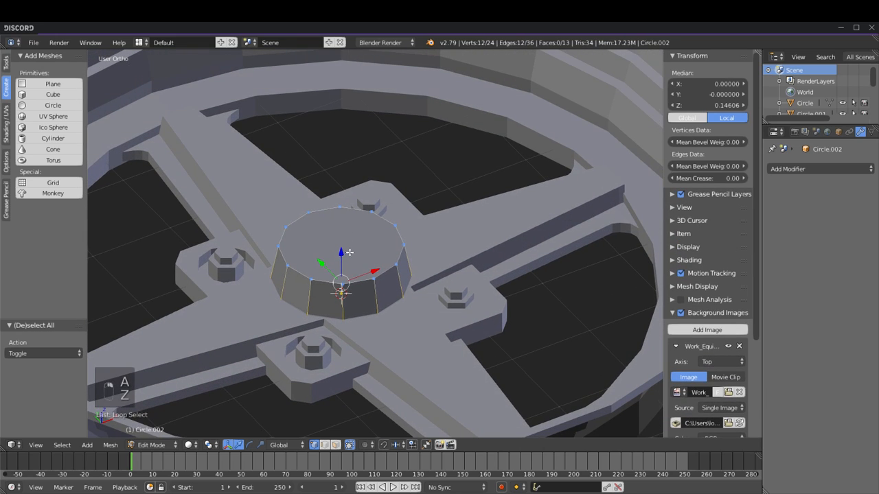
key("g")
key("z")
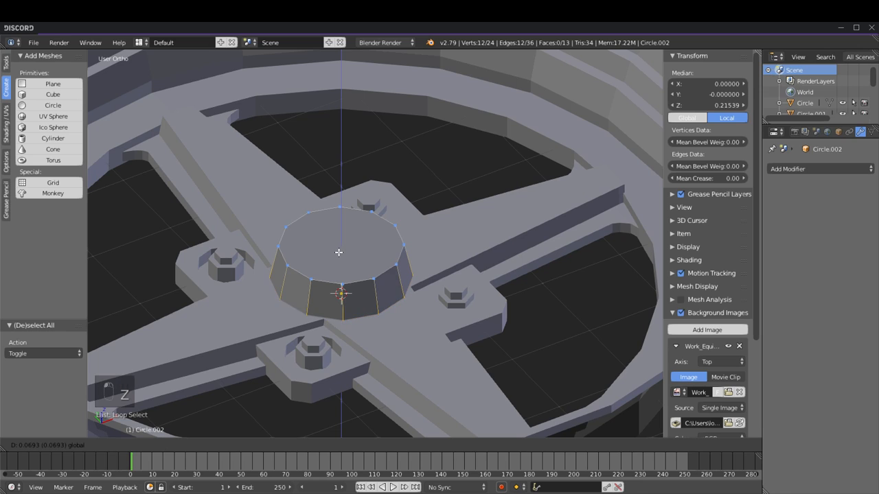
left_click(338, 252)
key("KP_7")
key("z")
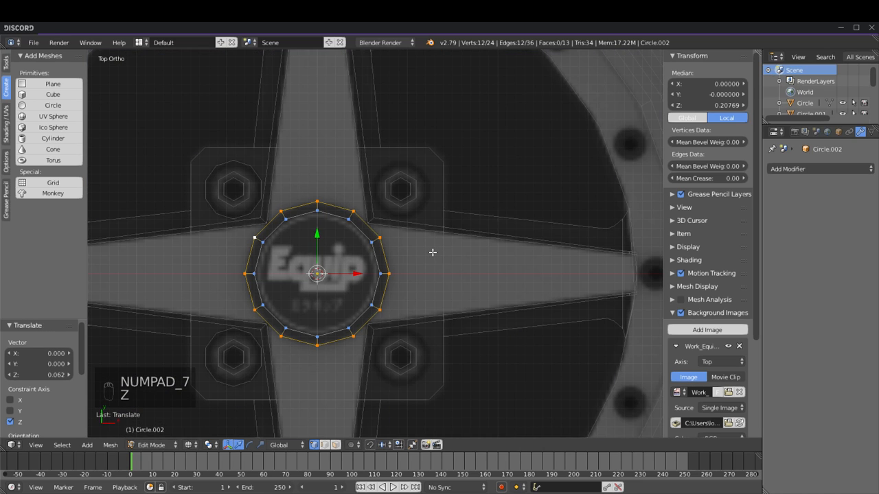
key("a")
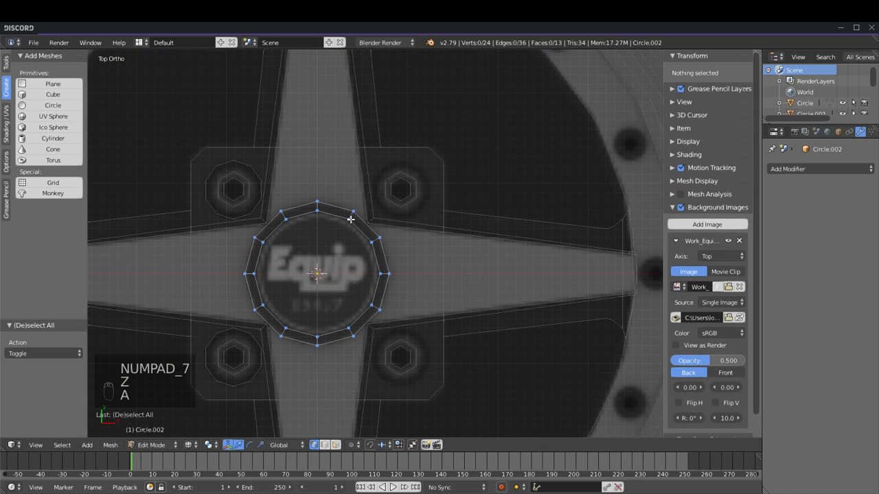
Step: Finish editing the centre cap and open the small rim bolt's mesh beside the left spoke tip for editing
scroll(371, 228, "down", 5)
key("z")
mouse_move(363, 261)
middle_mouse_down()
mouse_move(288, 270)
mouse_move(435, 250)
mouse_move(447, 237)
middle_mouse_up()
key("Tab")
scroll(447, 237, "down", 2)
key("a")
middle_click_drag(452, 286, 359, 277)
scroll(347, 296, "up", 1)
scroll(347, 291, "up", 2)
right_click(248, 262)
key("Tab")
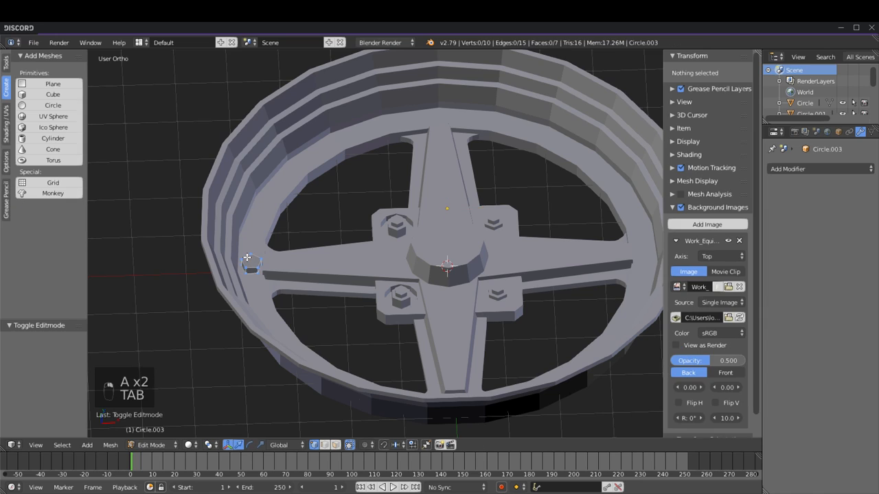
Step: Select the whole rim bolt and scale it to about 0.685 to fit the hole in the reference image
key("KP_7")
key("z")
key("a")
scroll(273, 244, "up", 3)
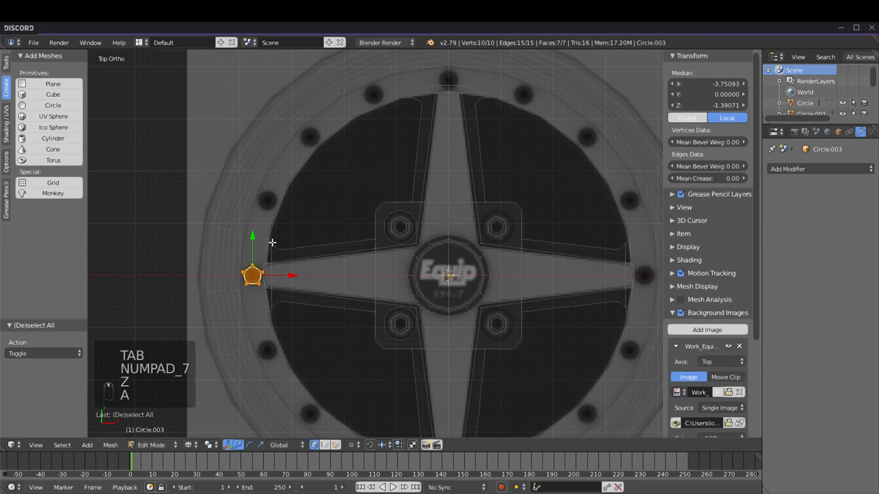
key("s")
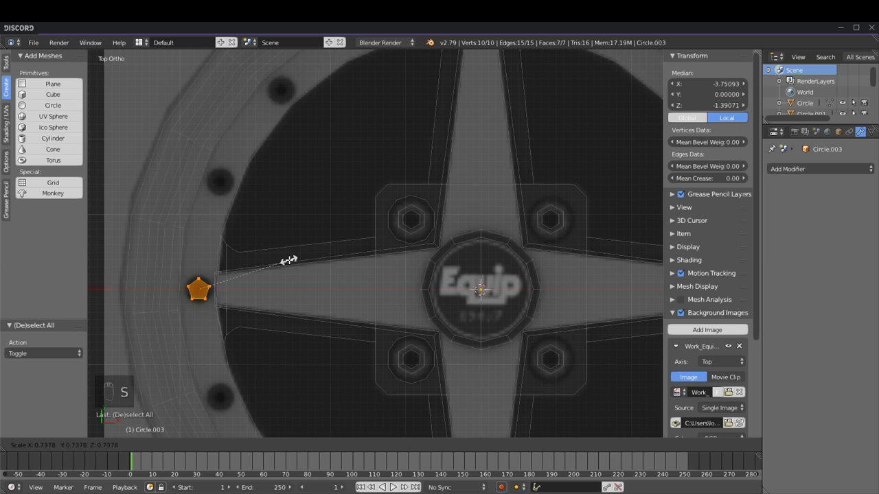
left_click(282, 260)
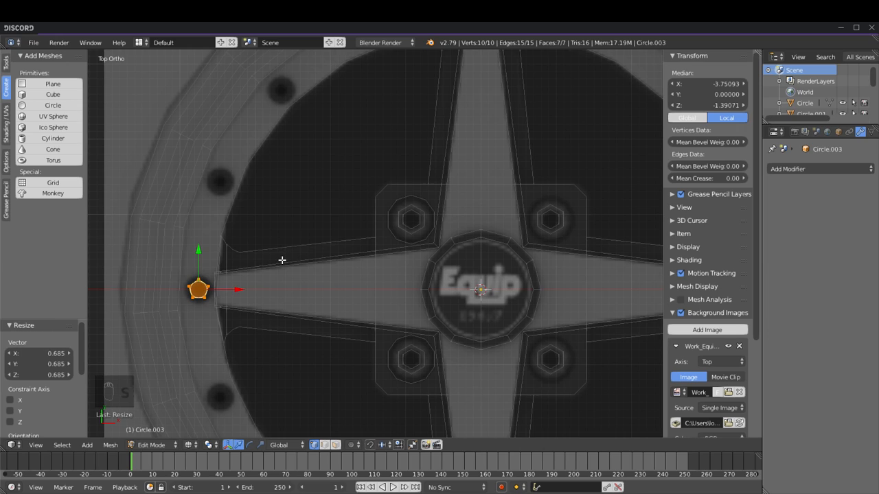
Step: Duplicate the rim bolt twice and place the copies on the next two holes along the upper-left rim
key("shift+d")
right_click(272, 303)
key("g")
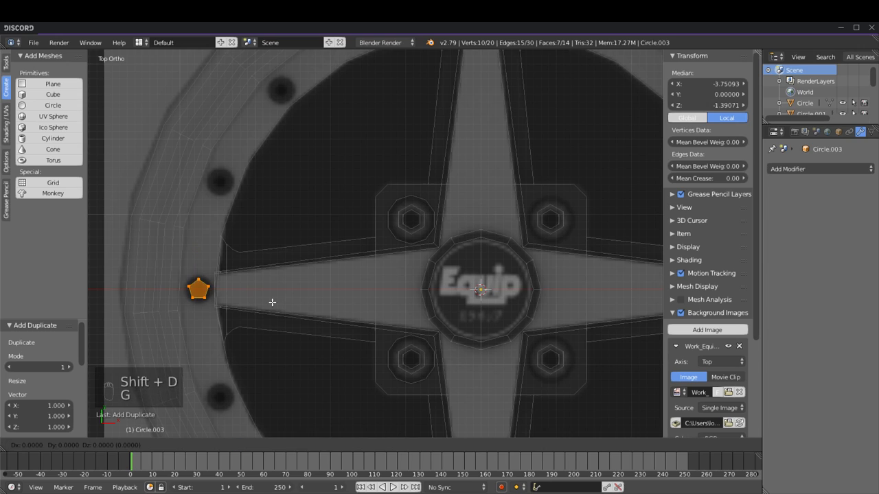
left_click(294, 195)
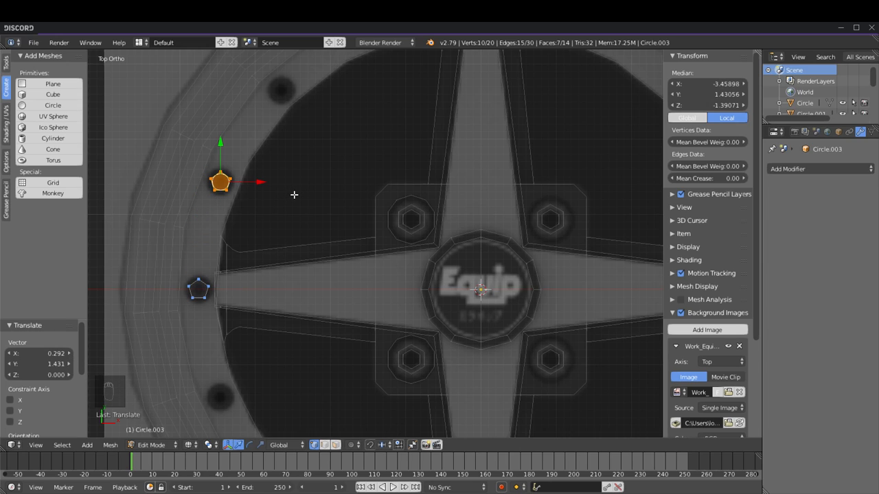
key("shift+d")
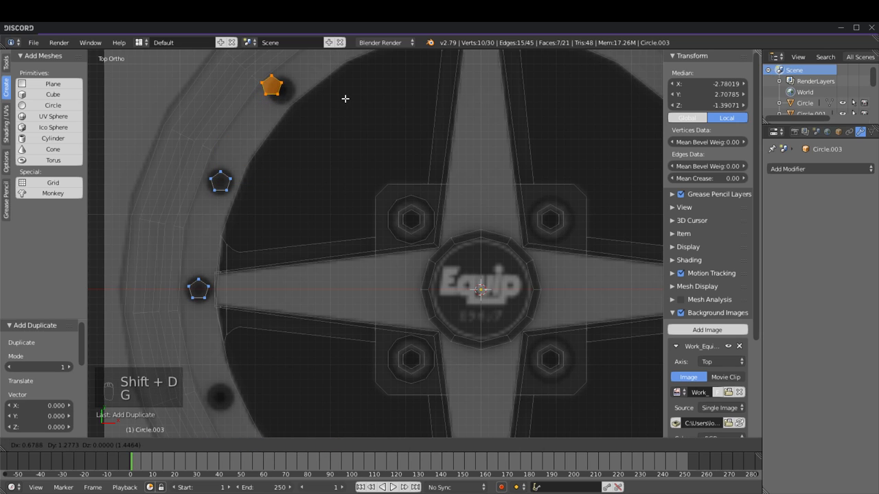
left_click(355, 103)
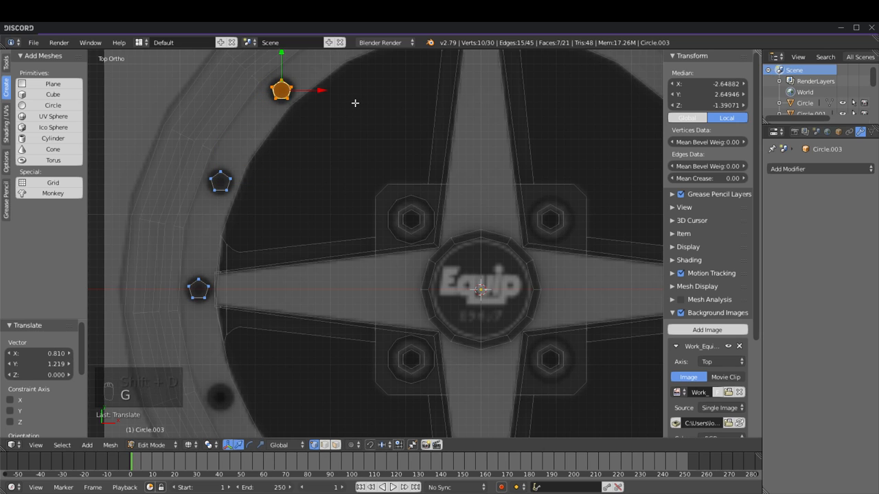
Step: Duplicate the last bolt and move the copy about 1.219 along X and 0.817 along Y onto the next hole
middle_click_drag(449, 131, 378, 264, "shift")
key("shift+d")
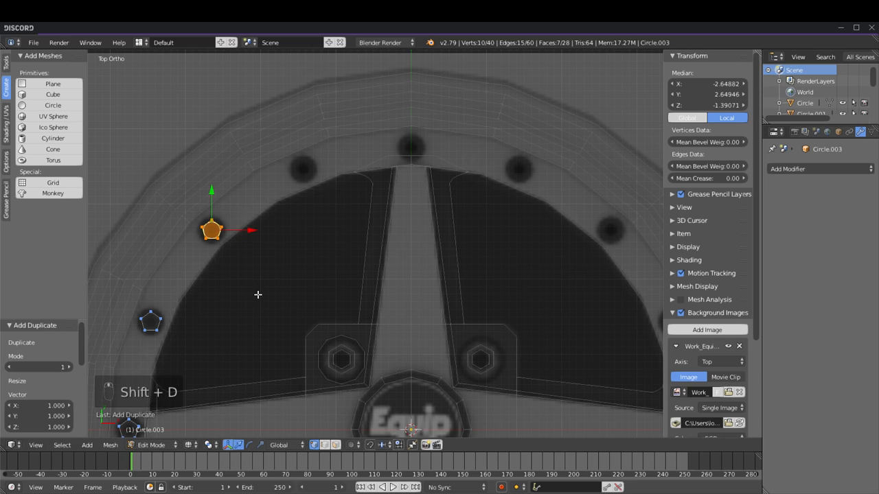
key("g")
left_click(349, 234)
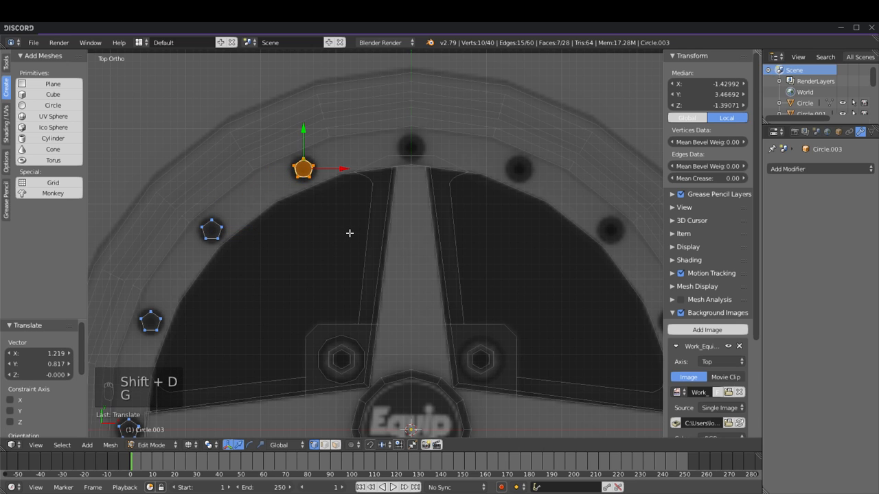
Step: Circle-select the three bolts on the upper-left rim, duplicate them and move the copies about 2.838 down along Y
scroll(349, 237, "down", 2)
middle_click_drag(349, 243, 379, 198, "shift")
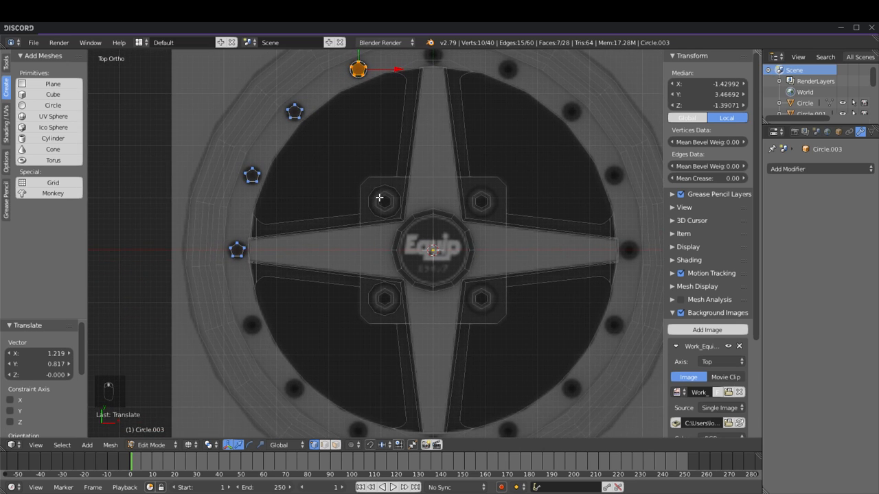
scroll(379, 198, "down", 1)
key("a")
key("c")
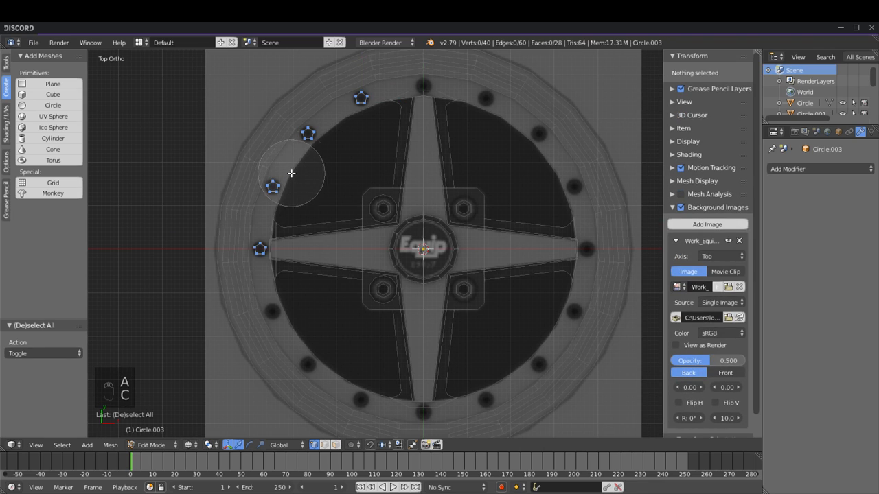
left_click_drag(291, 172, 334, 135)
right_click(334, 134)
key("shift+d")
right_click(310, 114)
left_click_drag(314, 100, 306, 223)
Step: Deselect each placed bolt copy and move the remaining copies down along Y onto the lower-left rim holes
key("c")
right_click(263, 324)
key("c")
middle_click(263, 321)
right_click(263, 322)
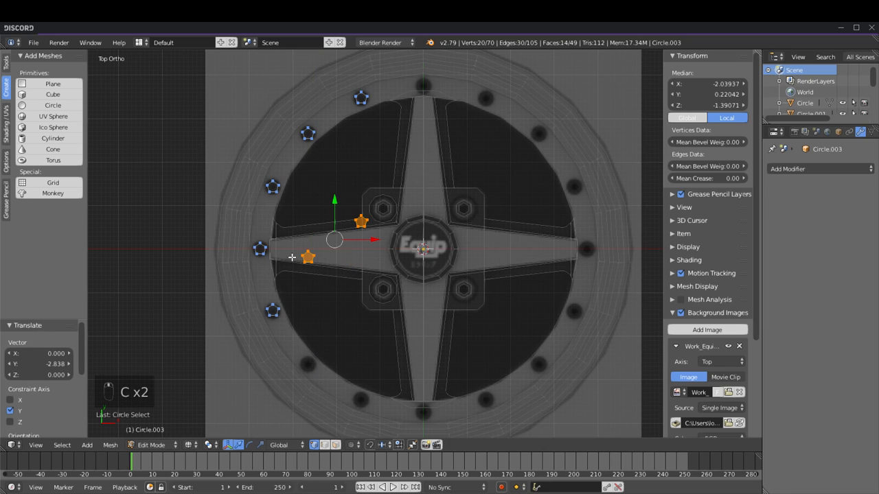
left_click_drag(338, 196, 363, 361)
key("c")
middle_click(302, 363)
right_click(299, 364)
key("a")
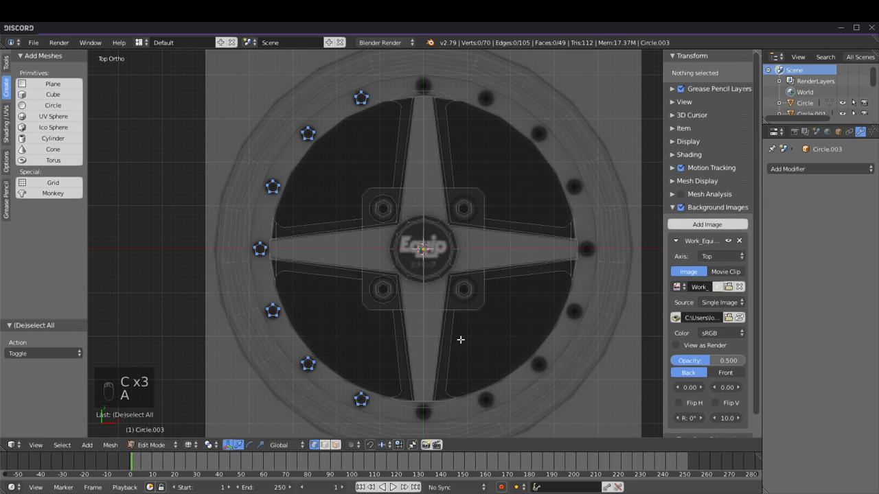
Step: Duplicate the bolt just left of the upper spoke and move the copy along X to the wheel's vertical centre line
middle_click_drag(460, 337, 409, 317, "shift")
middle_click_drag(334, 142, 420, 286, "shift")
scroll(419, 286, "up", 3)
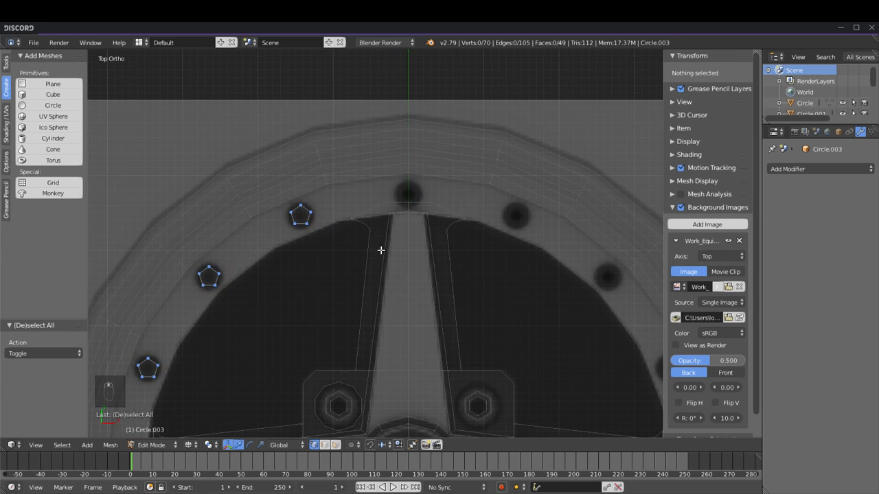
scroll(425, 156, "up", 3)
right_click(254, 210)
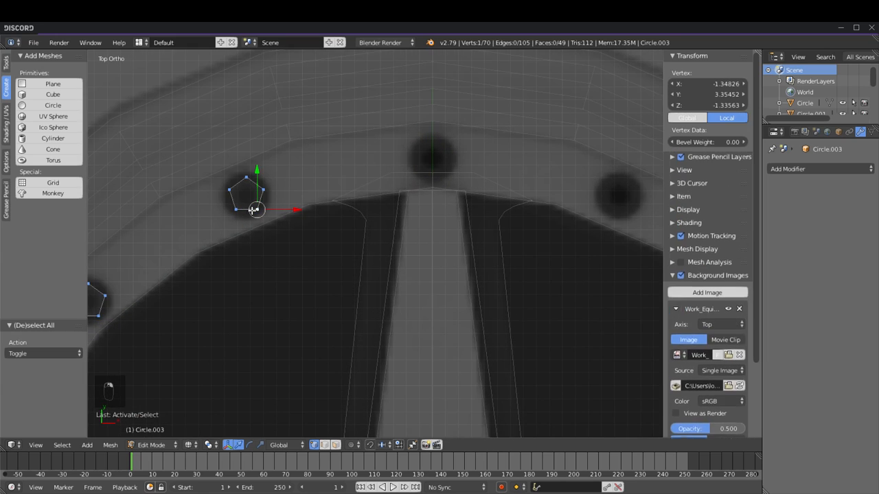
left_click(325, 446)
left_click(313, 445)
key("a")
key("a")
key("c")
left_click(246, 191)
right_click(246, 189)
key("shift+d")
right_click(274, 196)
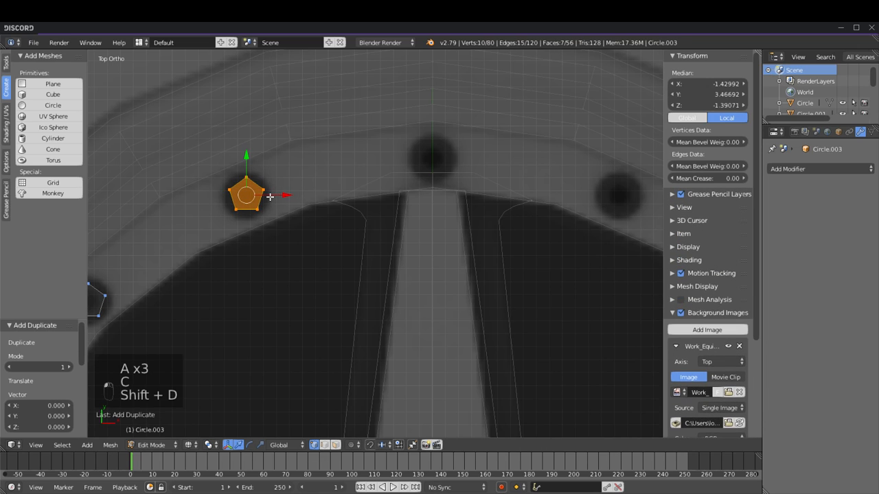
left_click(445, 200)
key("a")
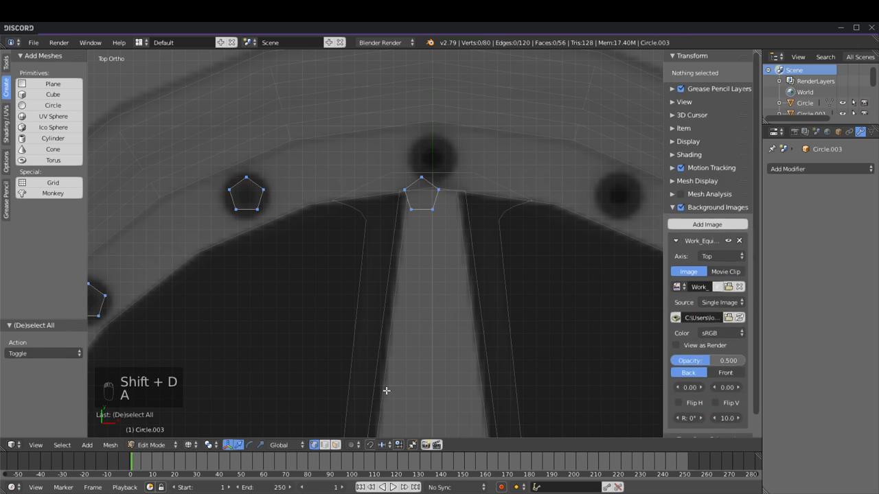
Step: Subdivide the bottom edge of the bolt copy at the upper spoke and delete the vertices of its right half
right_click(418, 209)
key("w")
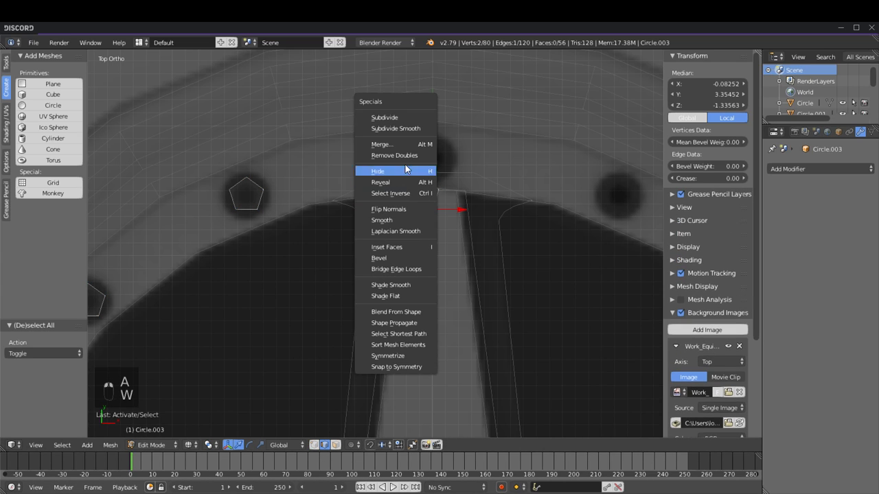
left_click(397, 119)
key("a")
key("c")
left_click(471, 198)
right_click(471, 198)
key("Delete")
left_click(474, 199)
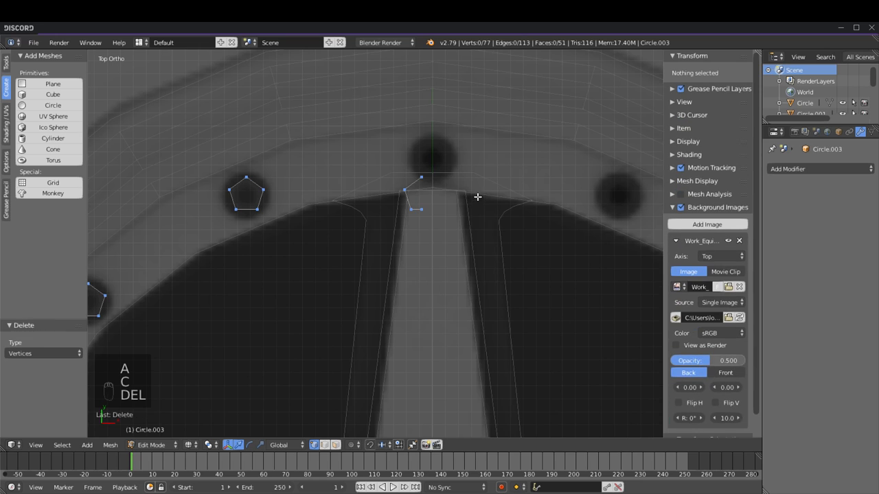
Step: Circle-select the remaining half bolt's vertices and make a face from them
middle_click_drag(475, 198, 434, 275, "shift")
scroll(433, 274, "up", 3)
key("c")
left_click(365, 274)
right_click(368, 269)
key("f")
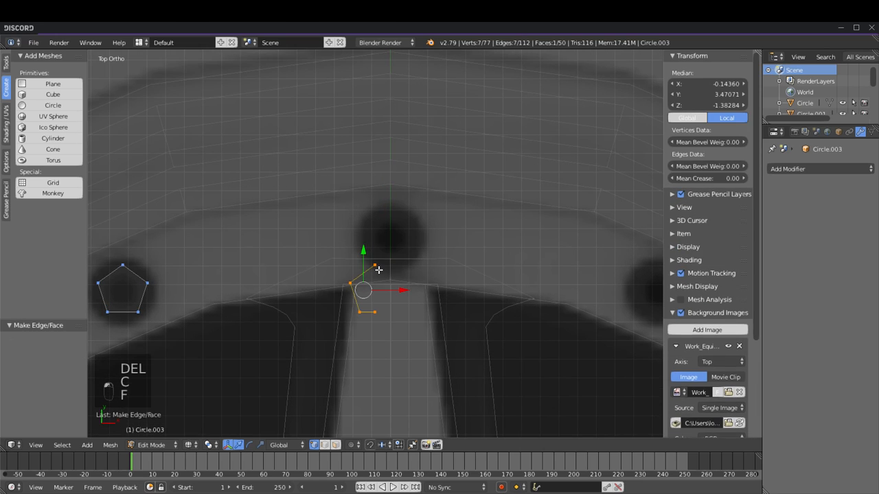
Step: Close the open top of the half bolt with a face built from its lower top edge
key("z")
mouse_move(396, 280)
middle_mouse_down()
mouse_move(343, 194)
mouse_move(336, 233)
middle_mouse_up()
scroll(337, 233, "up", 4)
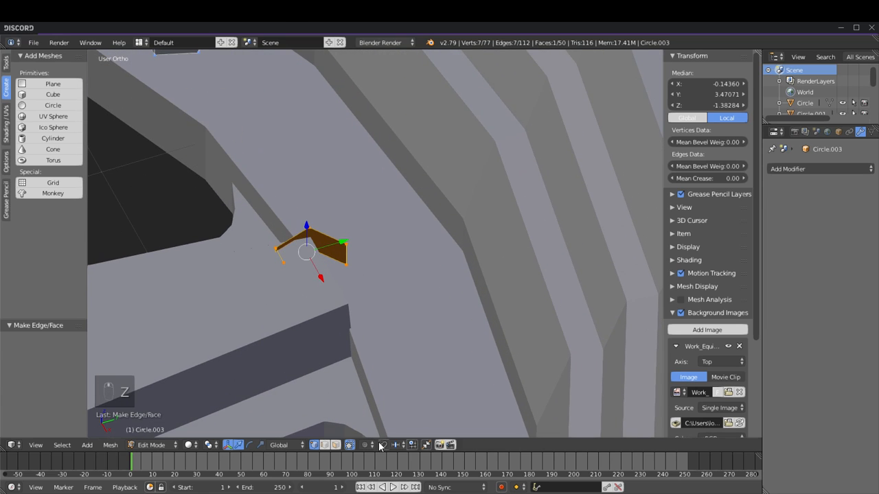
key("a")
right_click(283, 257, "alt")
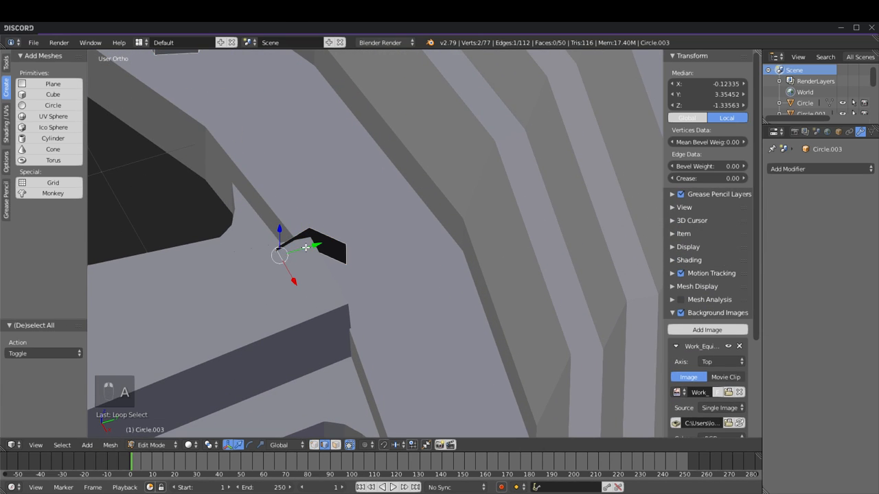
right_click(296, 236, "alt")
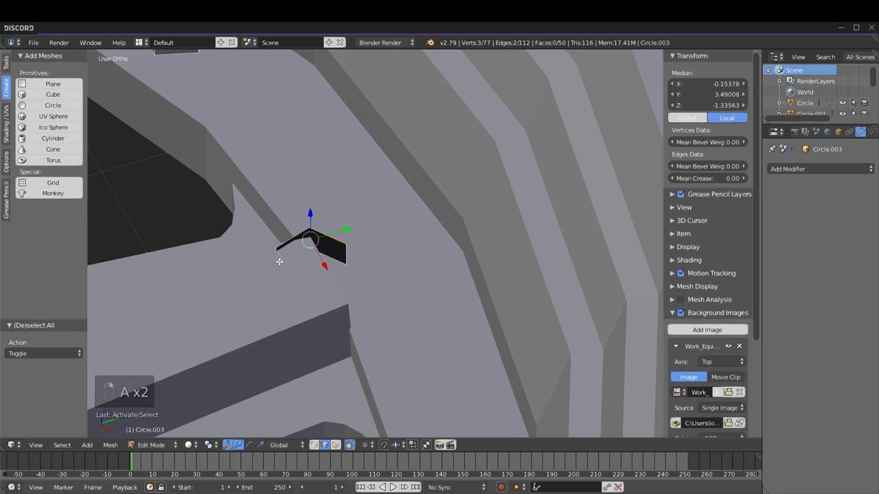
key("z")
middle_click_drag(283, 276, 375, 297)
key("a")
right_click(341, 305)
key("a")
right_click(364, 284)
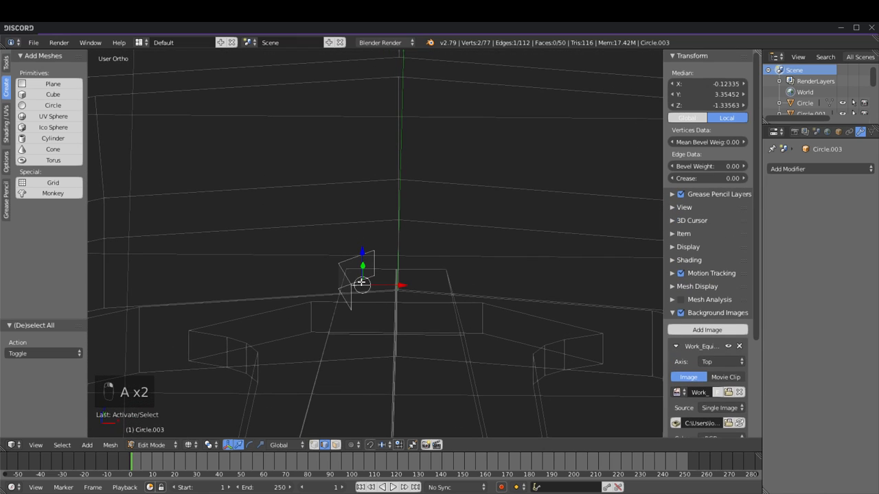
key("f")
key("a")
key("z")
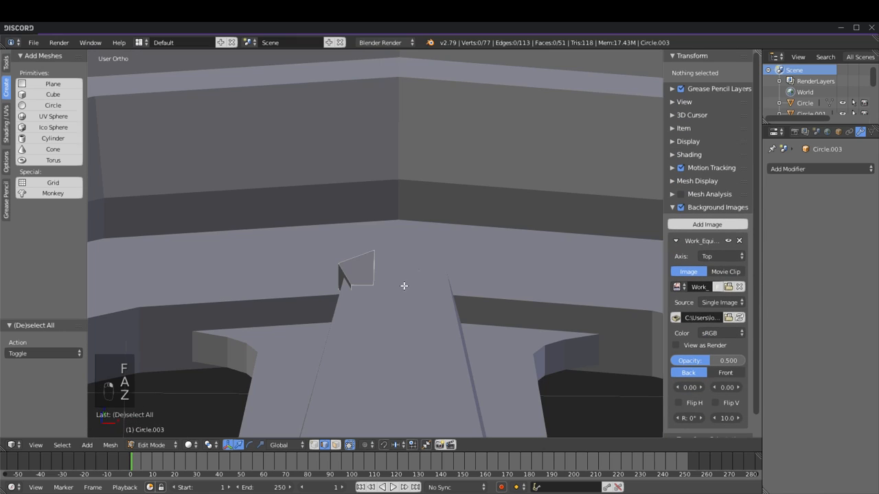
Step: Circle-select the half bolt and move it 0.278 up along Y and about 0.074 along X onto the rim hole above the upper spoke
key("KP_7")
key("z")
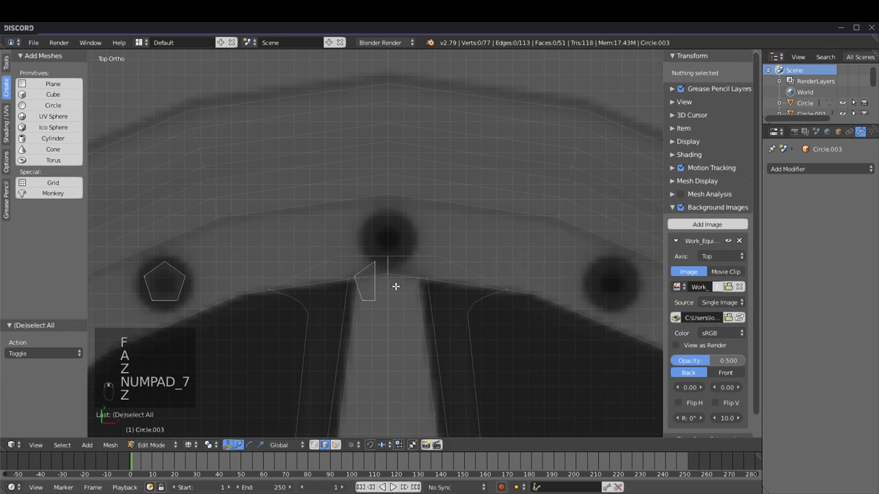
key("c")
left_click(364, 284)
right_click(381, 265)
left_click_drag(365, 246, 364, 206)
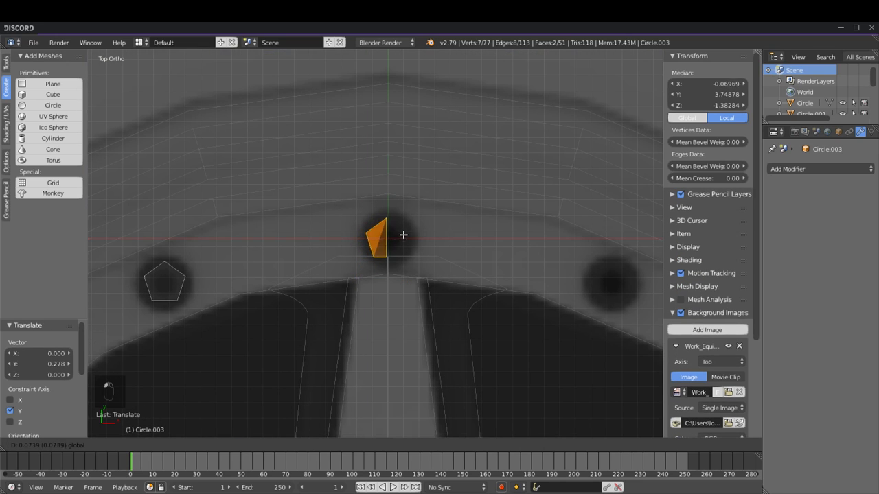
left_click(402, 232)
Step: Extrude the half bolt's top vertex on the centre line, at its hub-facing corner, 0.110 straight down along Z
middle_click_drag(431, 269, 455, 204)
key("z")
scroll(455, 212, "up", 4)
mouse_move(463, 254)
middle_mouse_down()
mouse_move(392, 188)
mouse_move(378, 228)
mouse_move(439, 240)
mouse_move(369, 253)
mouse_move(461, 273)
middle_mouse_up()
key("a")
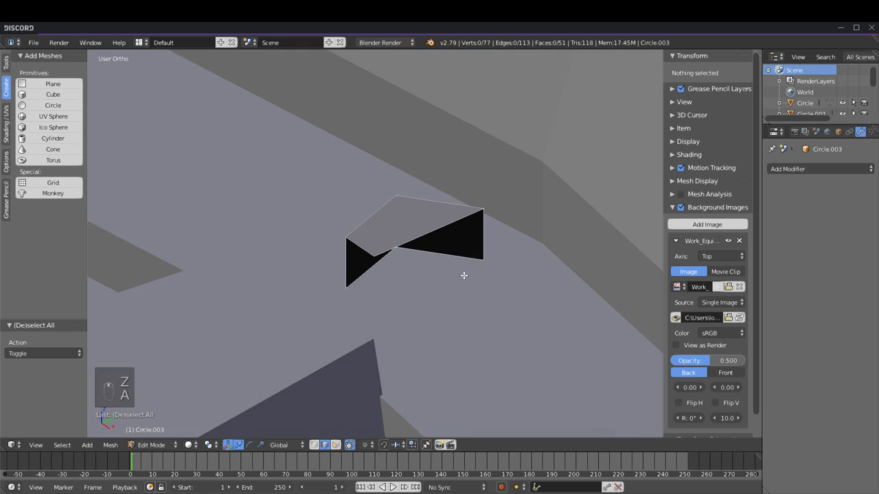
key("z")
middle_click_drag(389, 307, 410, 274)
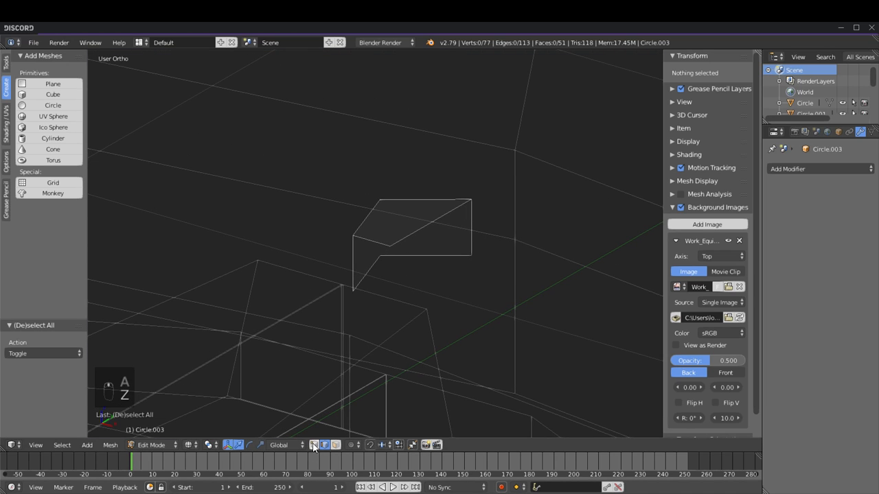
right_click(389, 243)
key("KP_1")
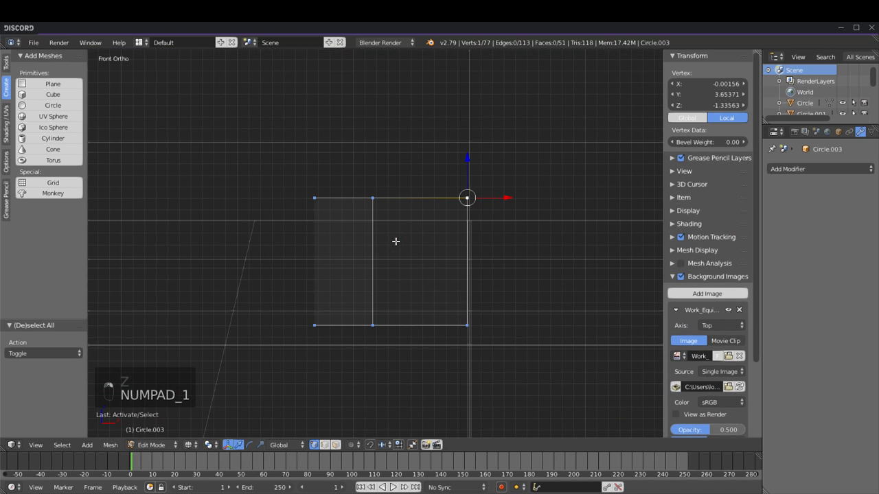
key("e")
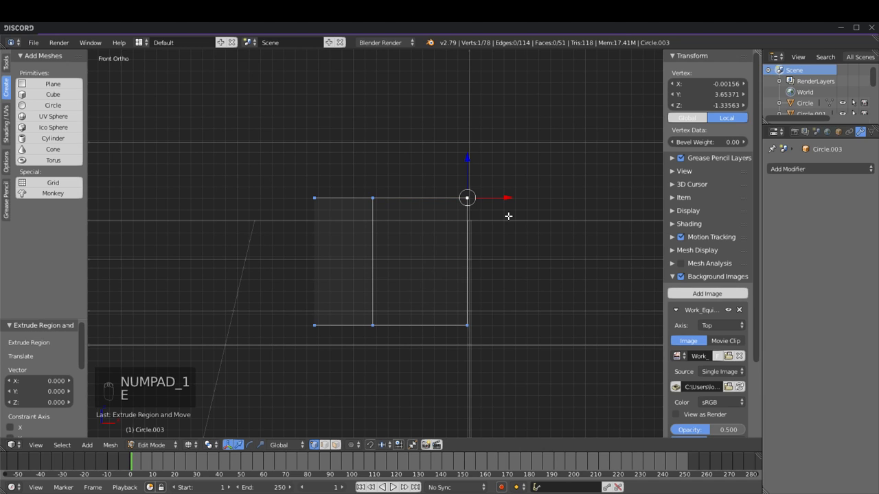
left_click_drag(466, 164, 471, 205, "ctrl")
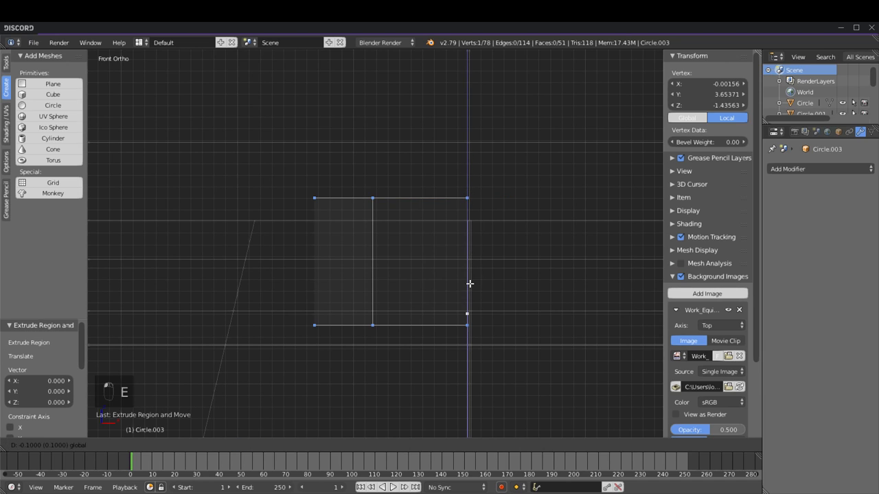
left_click_drag(471, 282, 467, 291, "ctrl")
Step: Make a side face from the extruded vertex, the neighbouring lower corner and the two top vertices above them
middle_click_drag(435, 283, 394, 304)
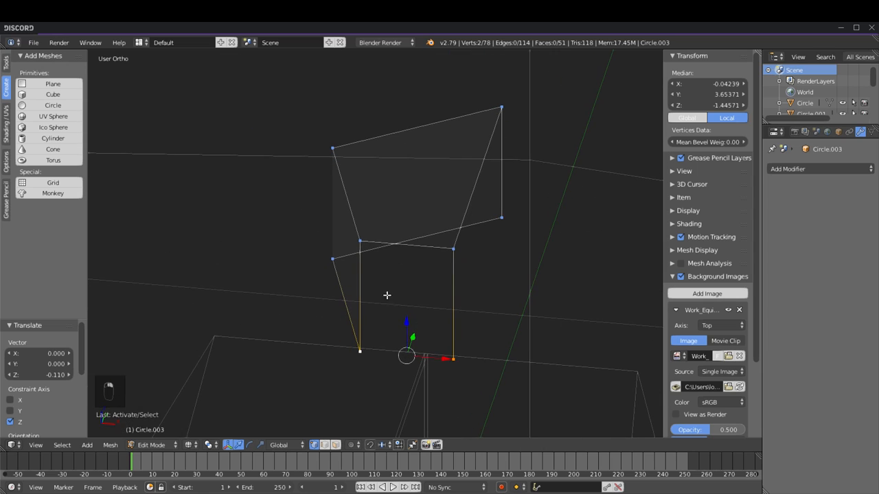
right_click(361, 243, "shift")
right_click(453, 249, "shift")
key("f")
key("a")
scroll(465, 243, "down", 2)
key("z")
key("KP_7")
scroll(406, 284, "down", 3)
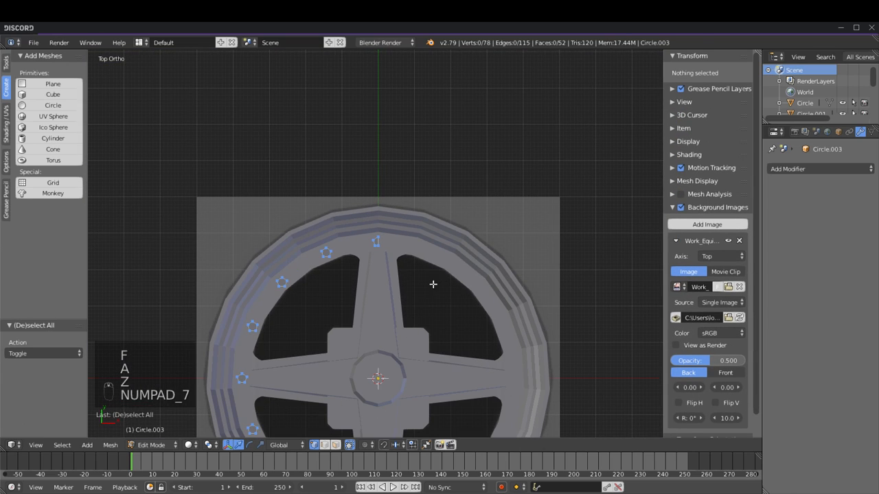
Step: Duplicate the half bolt above the upper spoke and move the copy 7.5 down along Y onto the lower centre rim hole
key("Tab")
middle_click_drag(406, 284, 418, 244, "shift")
key("Tab")
key("z")
key("c")
left_click(386, 170)
key("a")
key("c")
left_click(393, 165)
right_click(394, 165)
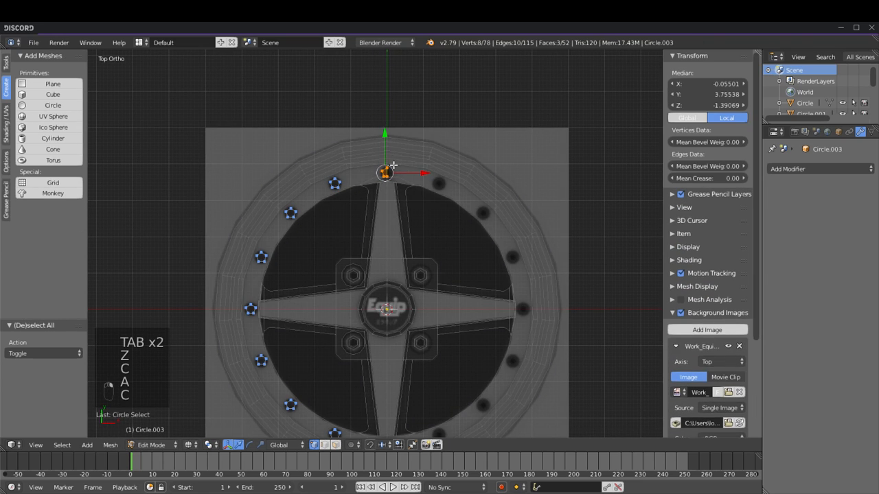
key("shift+d")
left_click(382, 407)
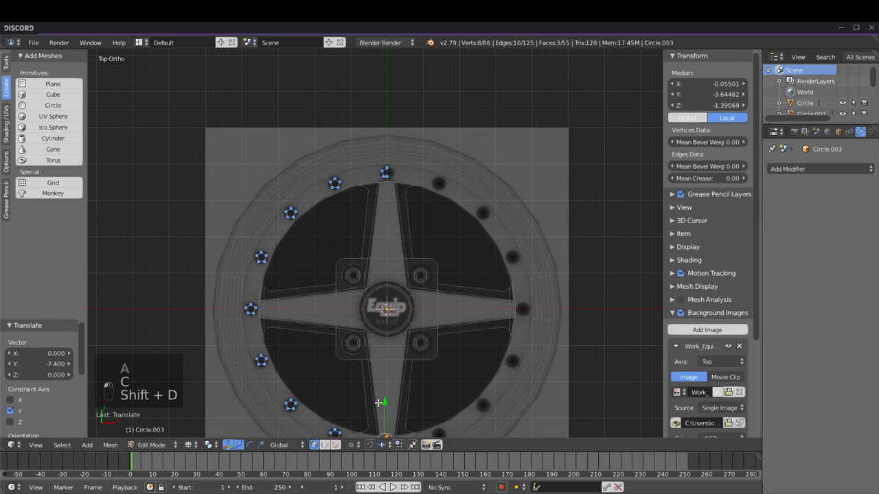
key("KP_Decimal")
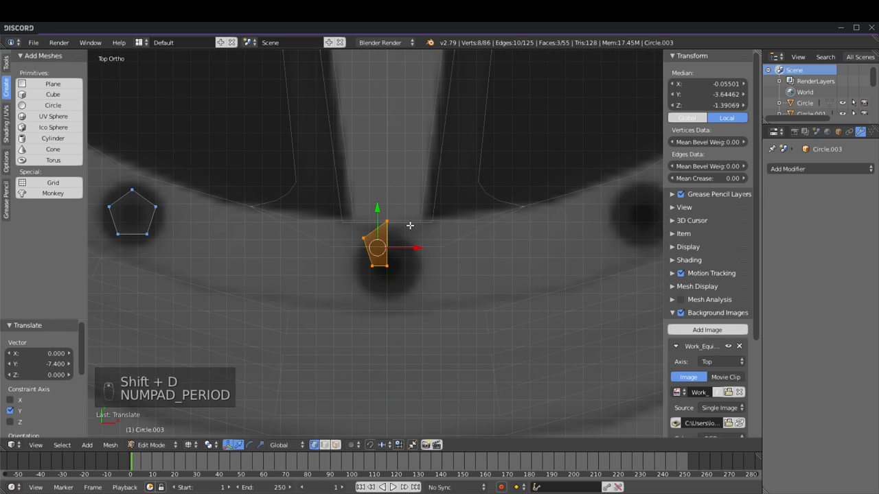
left_click_drag(377, 208, 379, 233)
Step: Fill the two missing side faces of the lower half bolt from its outline edges
key("z")
key("z")
mouse_move(471, 287)
middle_mouse_down()
mouse_move(382, 181)
mouse_move(420, 180)
mouse_move(418, 189)
middle_mouse_up()
scroll(408, 235, "up", 4)
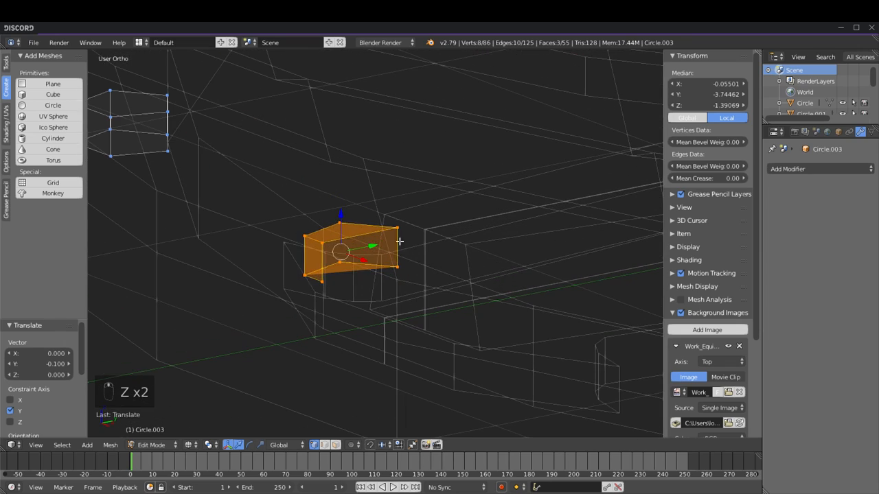
key("a")
key("z")
mouse_move(373, 268)
middle_mouse_down()
mouse_move(401, 288)
mouse_move(345, 316)
mouse_move(320, 282)
mouse_move(296, 278)
middle_mouse_up()
right_click(318, 265)
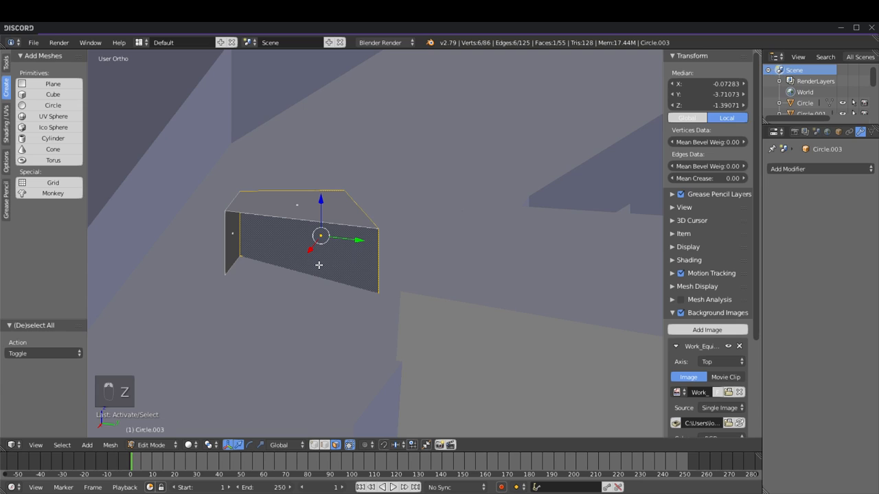
key("z")
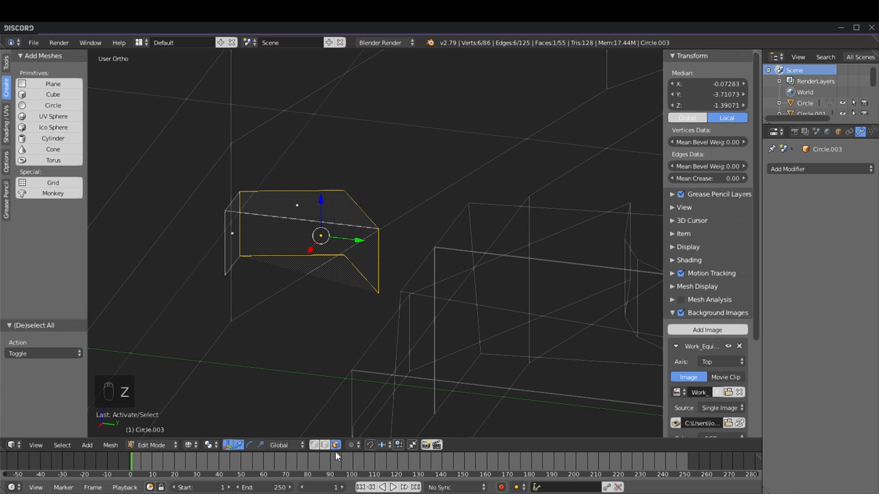
key("a")
right_click(257, 255)
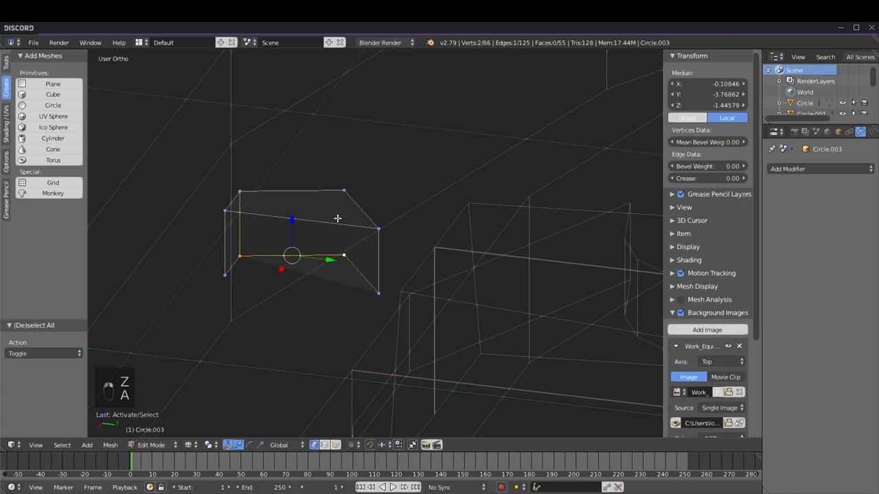
key("f")
key("a")
right_click(343, 243)
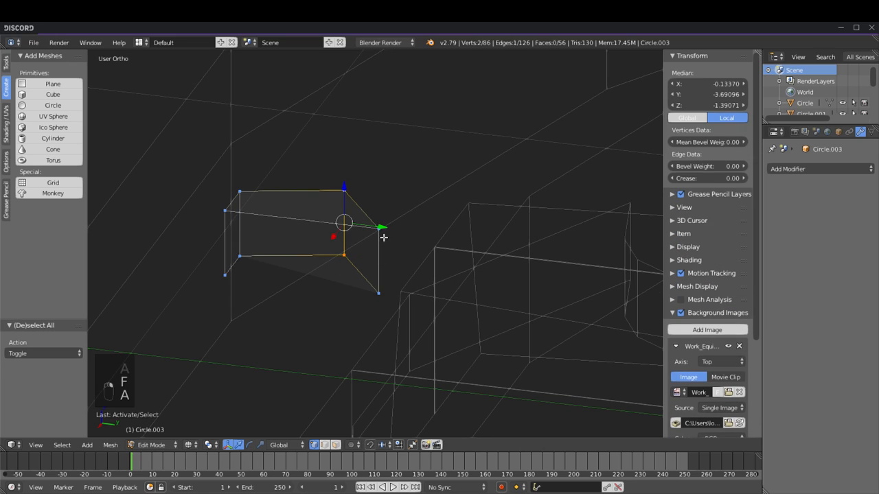
key("f")
key("a")
key("z")
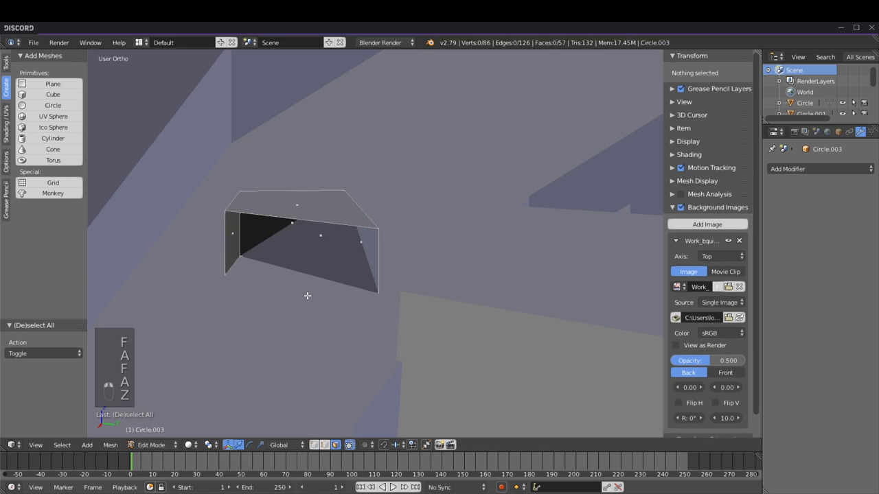
Step: Delete the distorted six-vertex face inside the lower half bolt
right_click(317, 243)
middle_click_drag(332, 263, 390, 284)
scroll(339, 241, "up", 3)
key("a")
right_click(285, 279)
middle_click_drag(288, 291, 349, 256)
key("Delete")
left_click(312, 304)
scroll(354, 264, "down", 8)
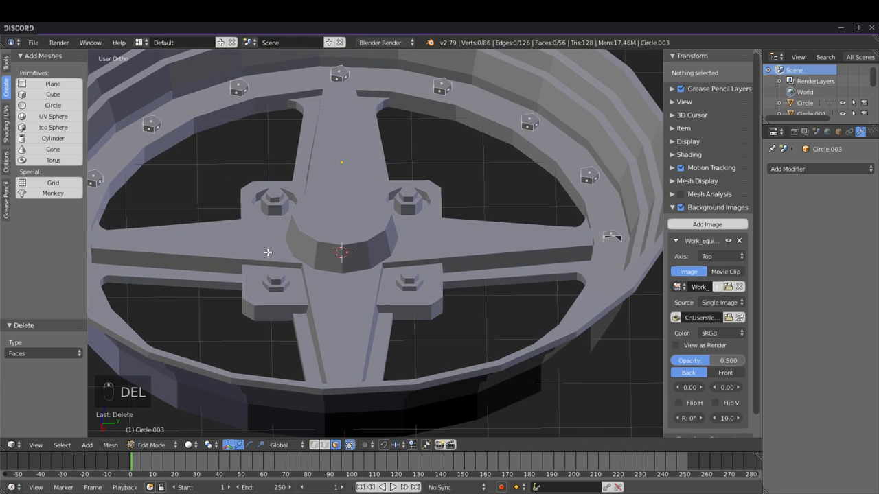
Step: Fill the two missing side faces of the half bolt at the upper spoke
middle_click_drag(453, 276, 298, 273, "shift")
scroll(298, 273, "up", 6)
middle_click_drag(503, 253, 528, 233)
middle_click_drag(585, 211, 373, 294)
key("z")
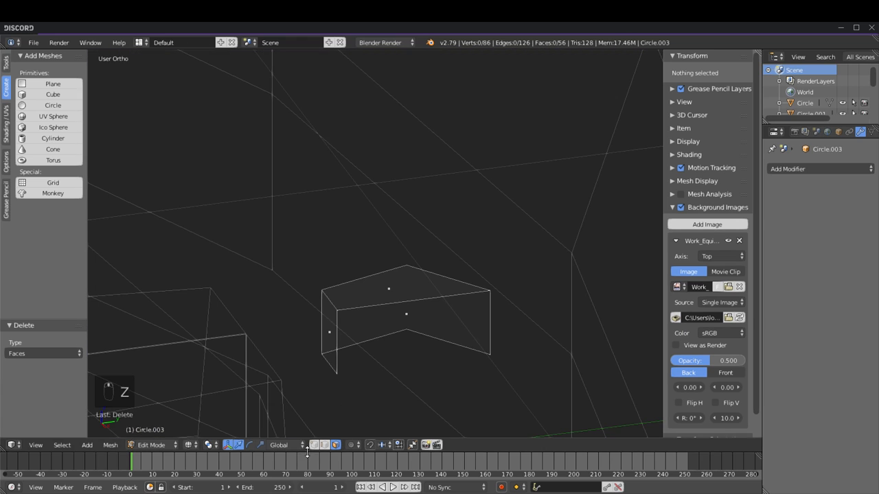
right_click(323, 323)
key("f")
key("a")
right_click(406, 329)
right_click(406, 265, "shift")
key("f")
key("a")
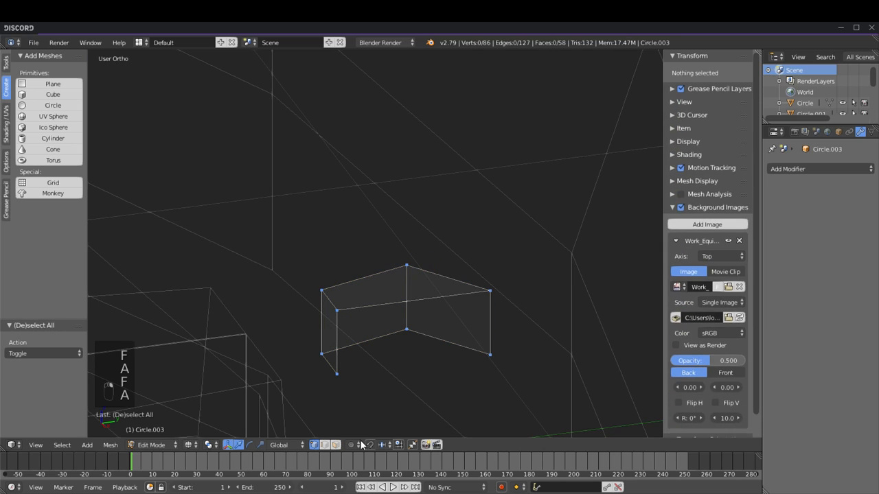
Step: Delete the distorted inner face of the upper half bolt
key("z")
right_click(395, 328)
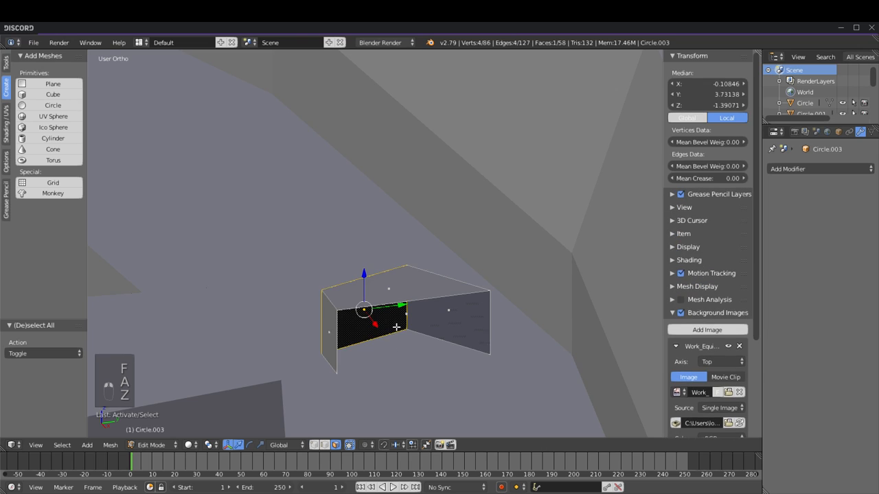
mouse_move(424, 320)
middle_mouse_down()
mouse_move(424, 302)
mouse_move(442, 305)
middle_mouse_up()
key("z")
key("Delete")
left_click(357, 359)
key("z")
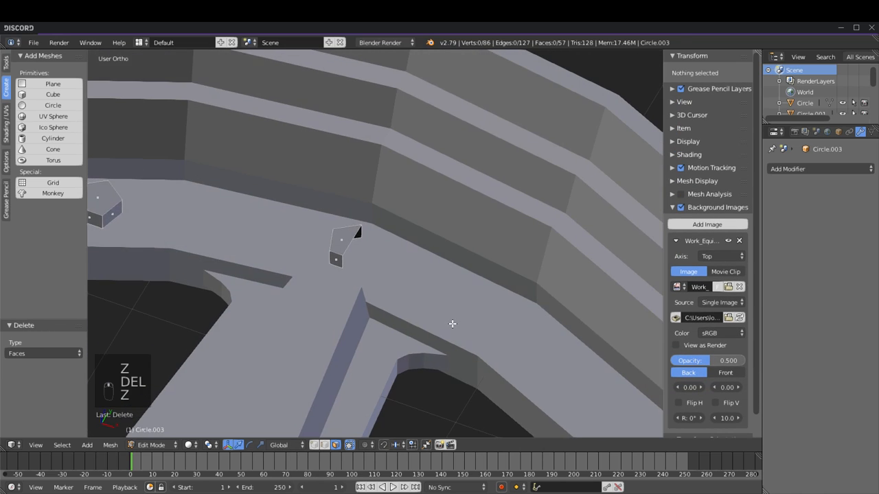
Step: Leave mesh editing and add a Mirror modifier on the X axis to the rim bolts object
scroll(452, 323, "down", 8)
key("a")
key("a")
key("Tab")
scroll(395, 242, "up", 2)
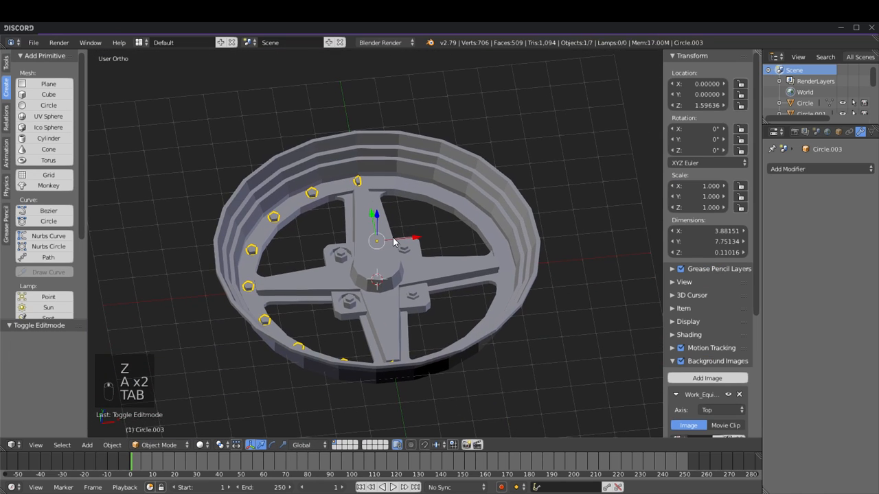
key("KP_7")
left_click(821, 169)
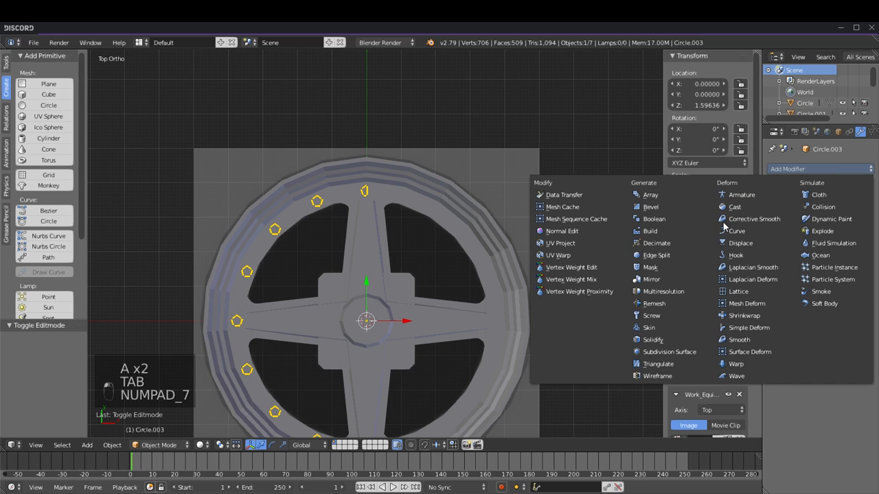
left_click(665, 280)
scroll(449, 261, "down", 4)
key("a")
key("a")
Step: Examine the mirrored bolts and the whole wheel from perspective and top views against the reference image
middle_click_drag(481, 230, 450, 254)
scroll(442, 193, "up", 2)
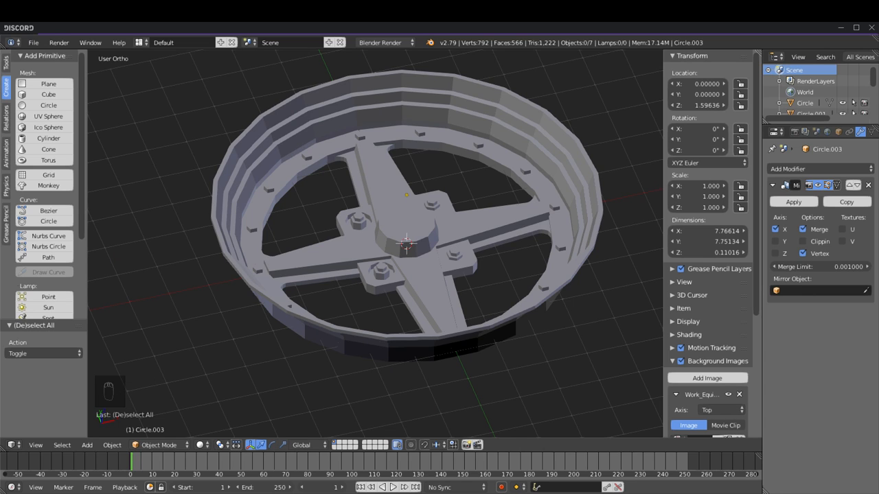
middle_click_drag(408, 245, 327, 227)
key("KP_7")
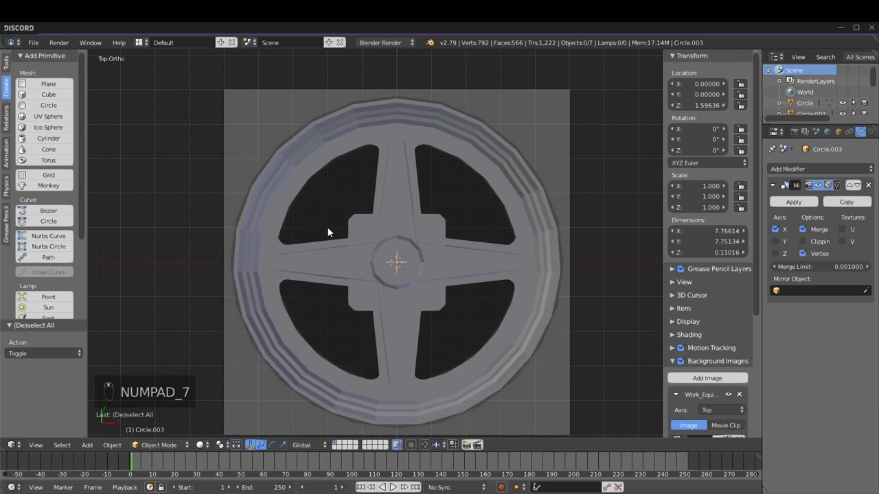
key("z")
key("z")
key("z")
key("z")
key("z")
key("z")
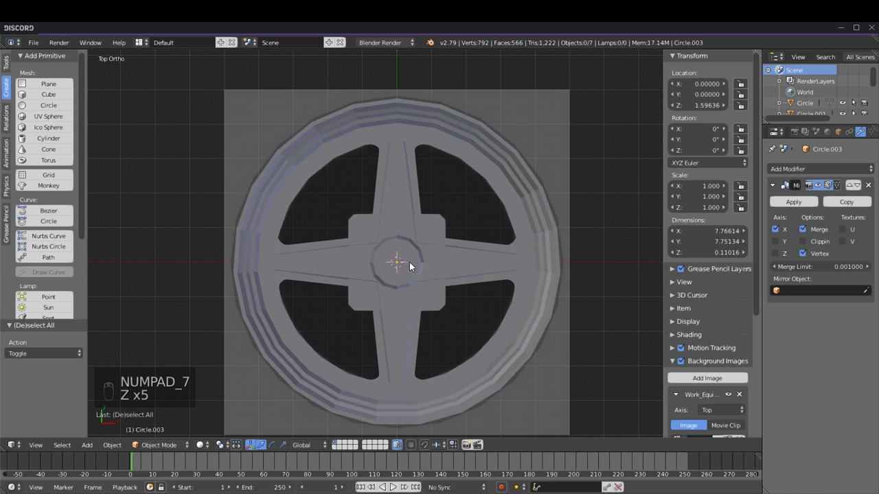
mouse_move(393, 326)
middle_mouse_down()
mouse_move(402, 279)
mouse_move(433, 246)
mouse_move(443, 256)
mouse_move(501, 255)
mouse_move(323, 218)
middle_mouse_up()
key("z")
scroll(433, 246, "up", 4)
scroll(442, 245, "down", 4)
scroll(383, 220, "up", 3)
middle_click_drag(459, 230, 393, 235)
middle_click_drag(344, 262, 343, 271)
scroll(346, 249, "down", 3)
scroll(385, 254, "up", 4)
key("z")
key("z")
Step: Open the square centre plate's mesh for editing in a wireframe top view over the reference image
right_click(399, 288)
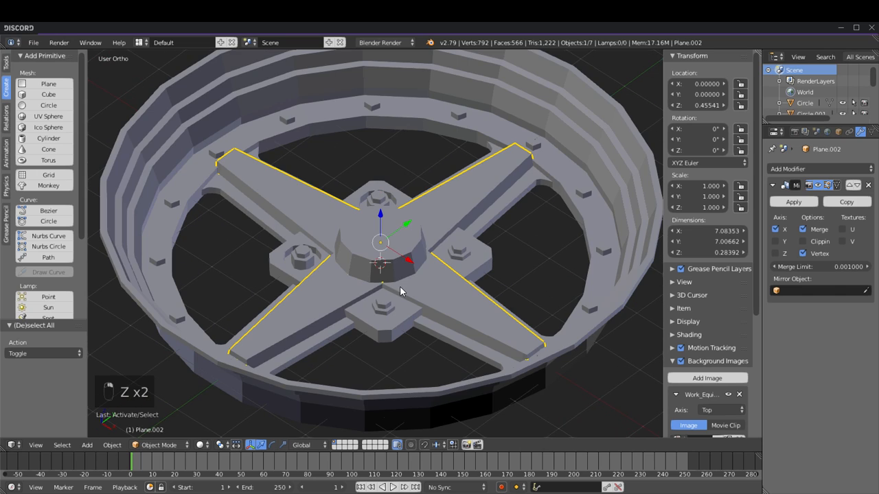
middle_click_drag(309, 278, 317, 279)
right_click(317, 279)
key("Tab")
key("KP_7")
key("z")
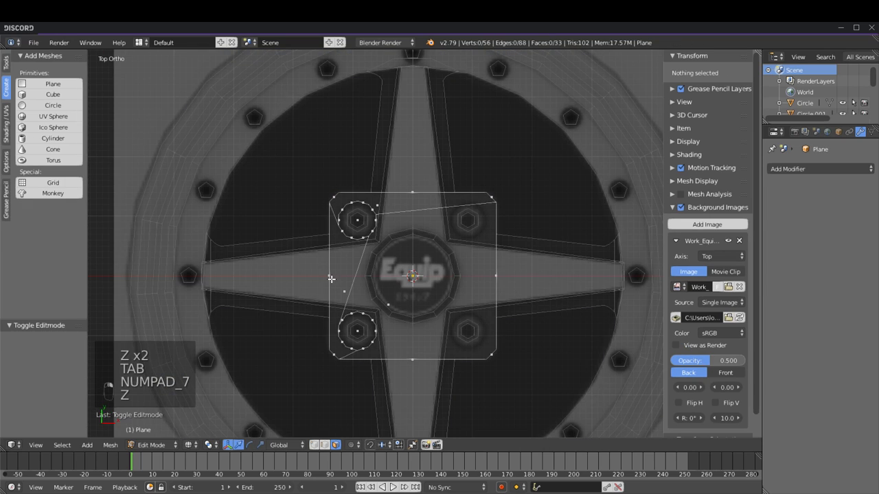
scroll(398, 278, "up", 4)
mouse_move(414, 296)
middle_mouse_down("shift")
mouse_move(408, 285)
mouse_move(426, 282)
middle_mouse_up("shift")
scroll(383, 288, "down", 4)
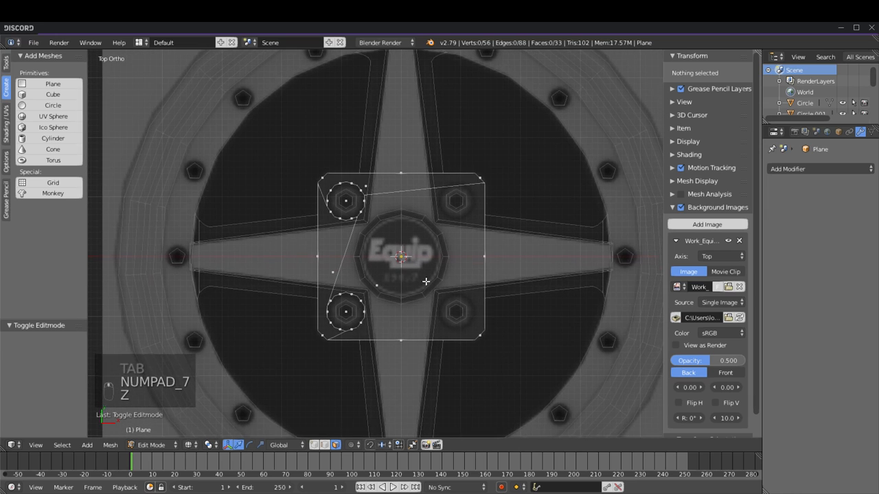
Step: Subdivide the centre plate's upper and lower outer edges so that each gets a vertex at its midpoint
right_click(405, 285)
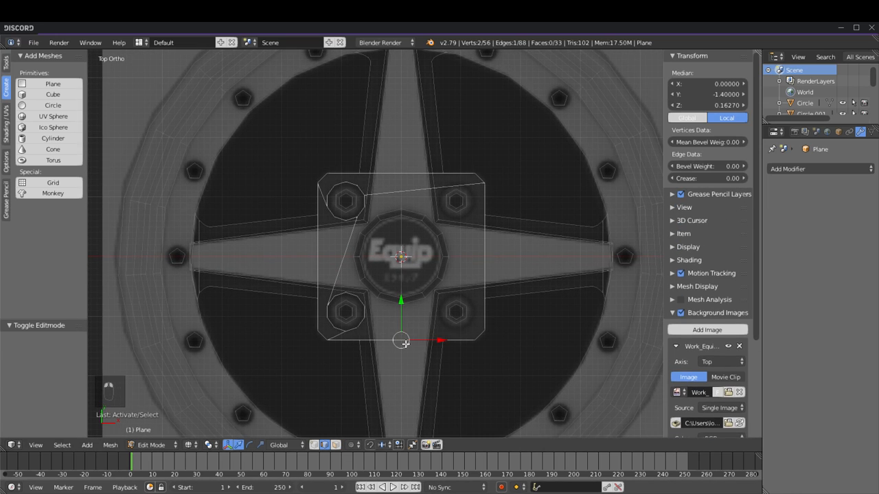
key("z")
key("a")
key("z")
key("a")
key("a")
key("c")
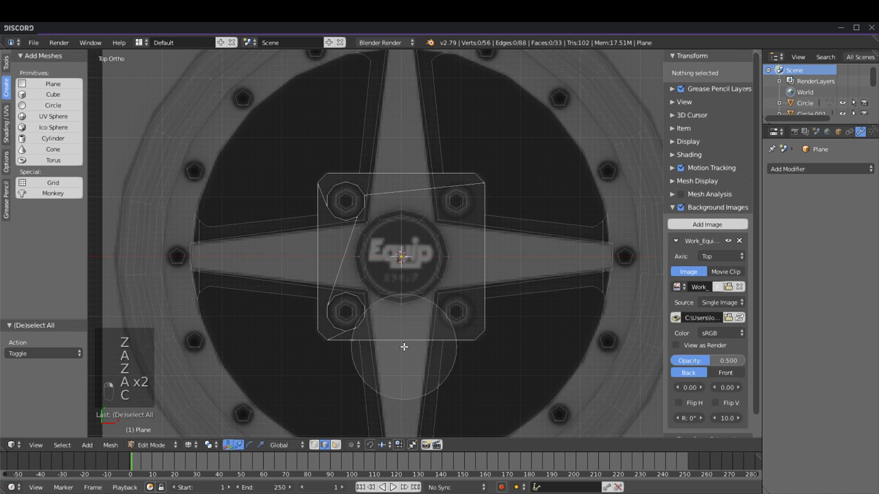
scroll(393, 357, "up", 5)
left_click(405, 351)
right_click(410, 351)
key("c")
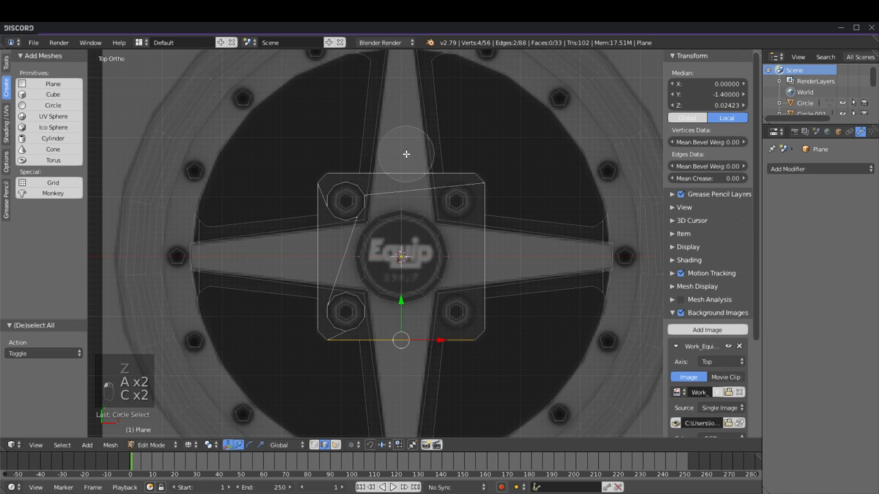
key("w")
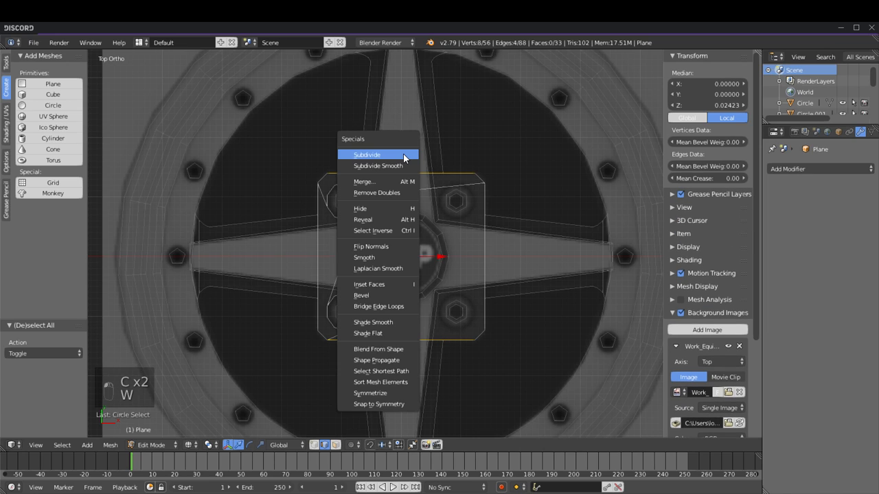
left_click(403, 154)
Step: Delete the faces attached to the centre plate's vertices on the negative X side, including both round bolt recesses
left_click(313, 445)
key("a")
key("c")
scroll(325, 176, "down", 4)
left_click(314, 181)
left_click_drag(314, 181, 306, 309)
right_click(306, 309)
key("Delete")
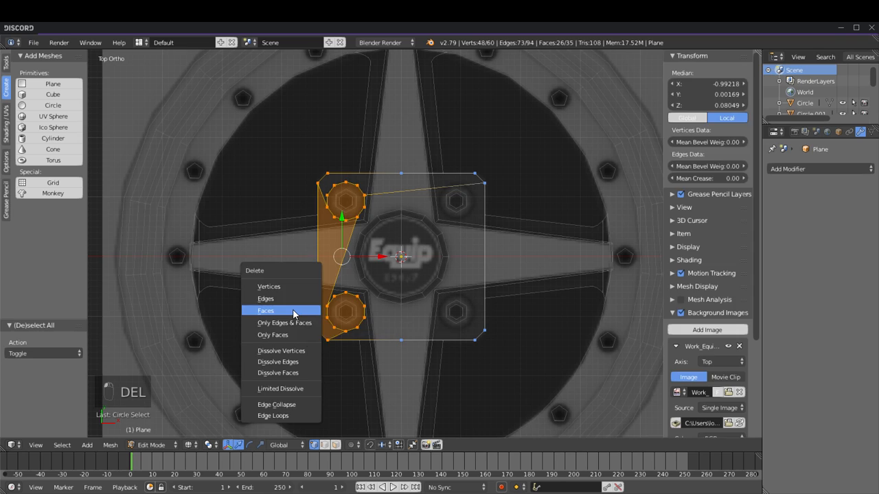
left_click(296, 311)
Step: Delete the remaining vertices on the negative X side of the centre plate
key("c")
left_click_drag(323, 162, 319, 320)
right_click(319, 320)
key("Delete")
left_click(295, 296)
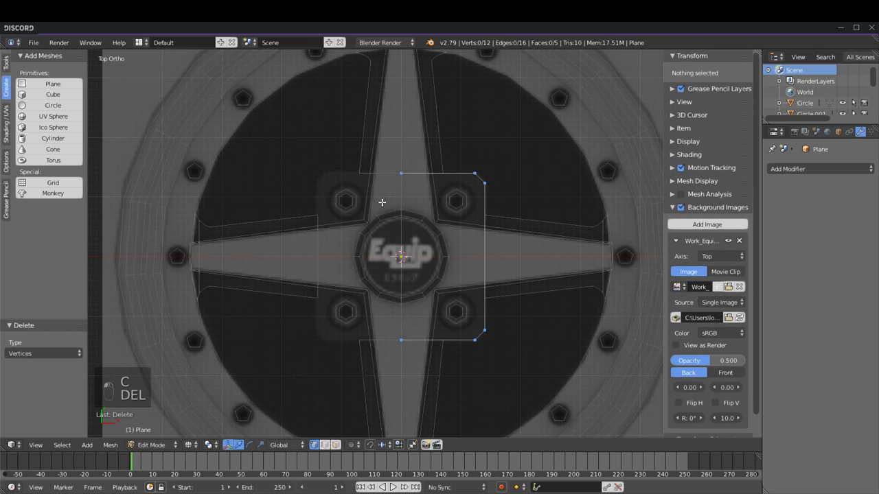
Step: Fill the open boundary of the half plate with a single top face and leave mesh editing
right_click(402, 174)
mouse_move(403, 333)
middle_mouse_down()
mouse_move(426, 271)
mouse_move(440, 277)
mouse_move(397, 294)
middle_mouse_up()
key("z")
scroll(397, 294, "up", 2)
key("a")
left_click(324, 445)
key("z")
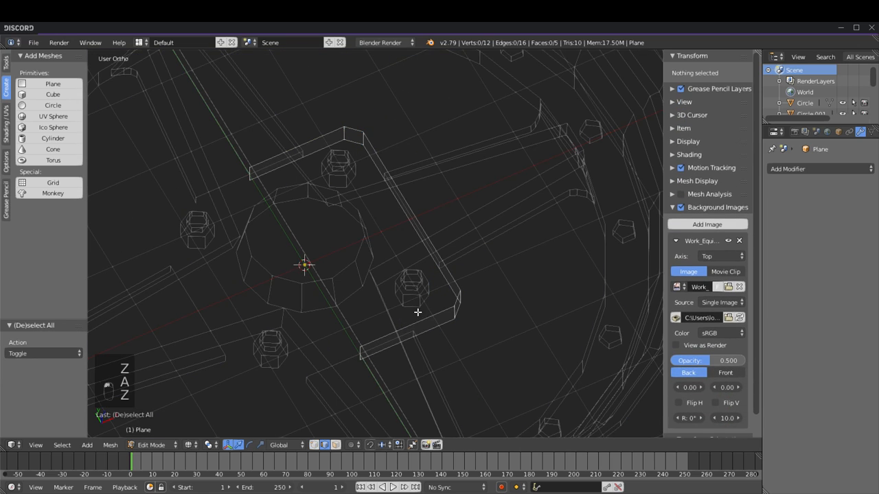
right_click(424, 322, "alt")
key("f")
key("a")
scroll(426, 302, "down", 4)
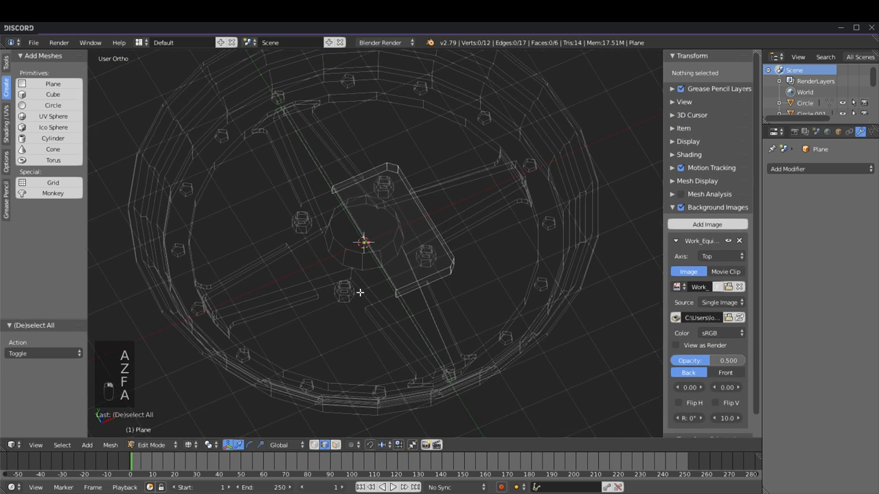
key("z")
scroll(373, 273, "up", 1)
middle_click_drag(416, 287, 377, 293)
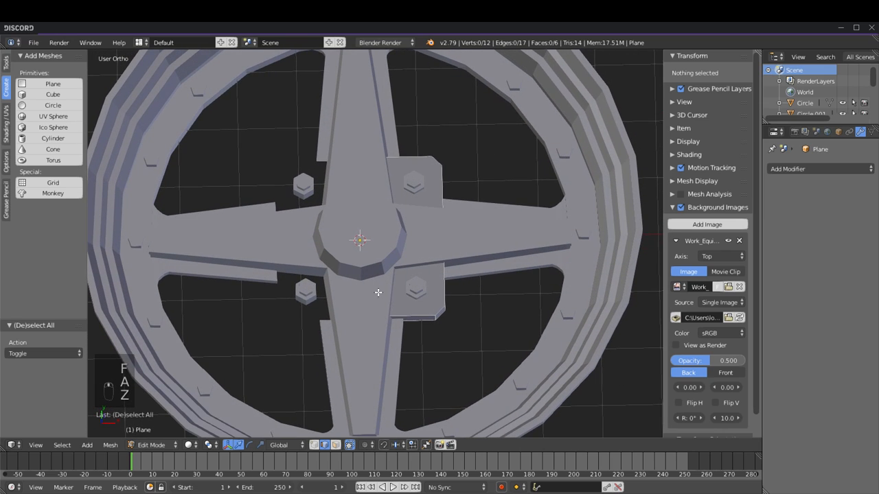
key("KP_7")
key("Tab")
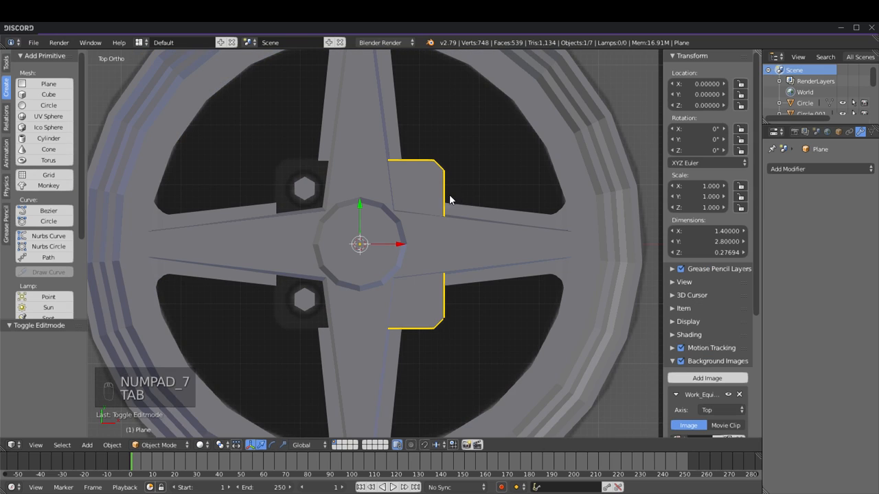
Step: Add a 10-vertex circle, scale it to about 0.375 and place it over the upper bolt on the half plate
key("z")
left_click(49, 105)
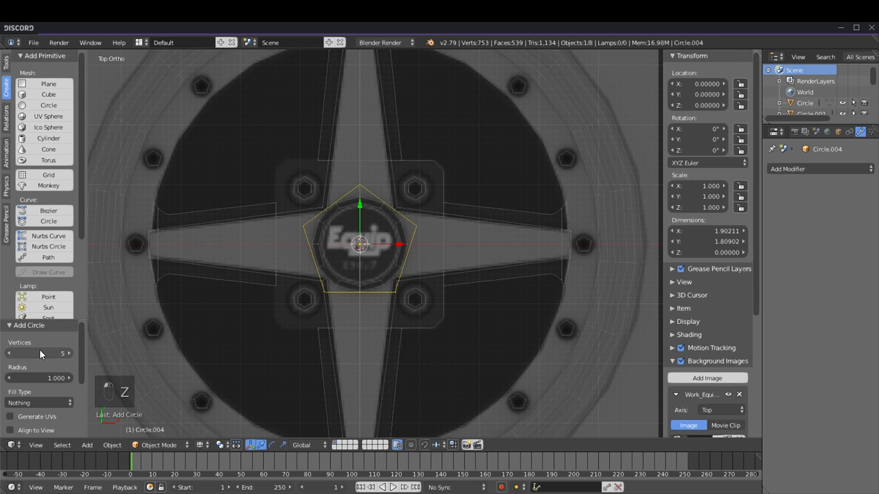
key("s")
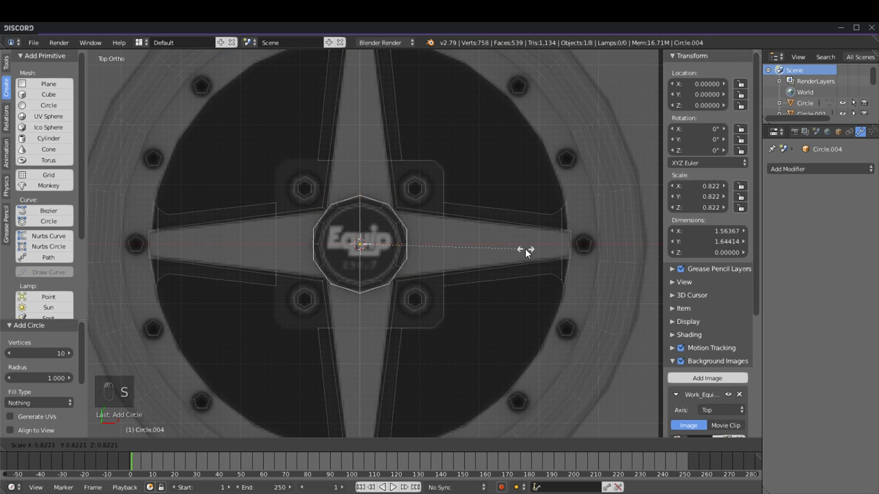
left_click(435, 244)
key("g")
left_click(489, 193)
Step: Refine the circle around the reference bolt recess to a scale of about 0.317, centred at about X 0.931, Y 0.935
scroll(477, 262, "up", 6)
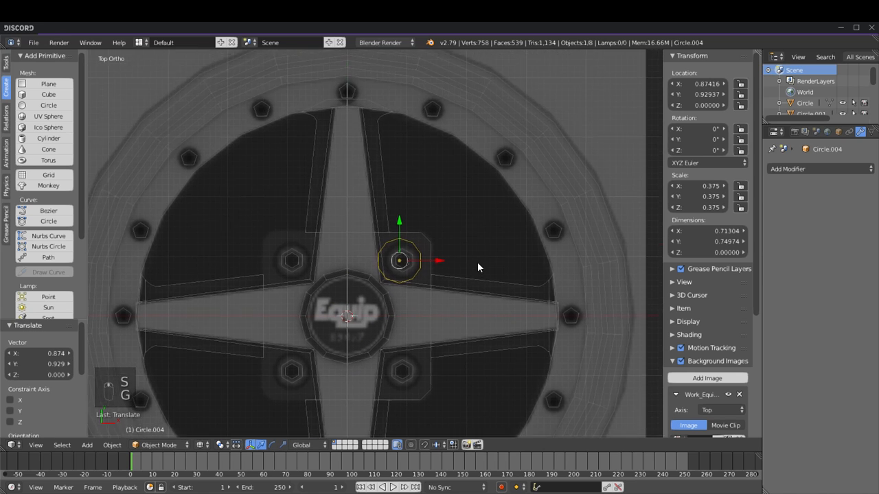
key("s")
left_click(584, 287)
key("g")
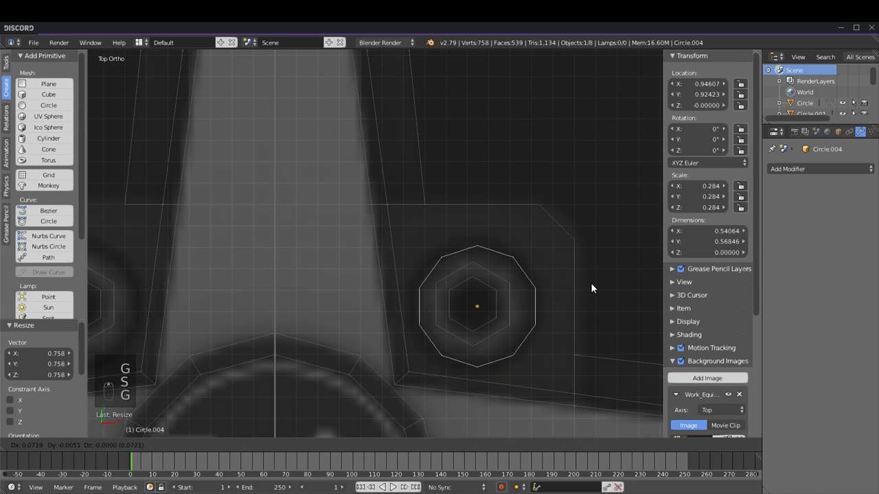
left_click(587, 282)
key("s")
left_click(599, 278)
key("g")
left_click(601, 274)
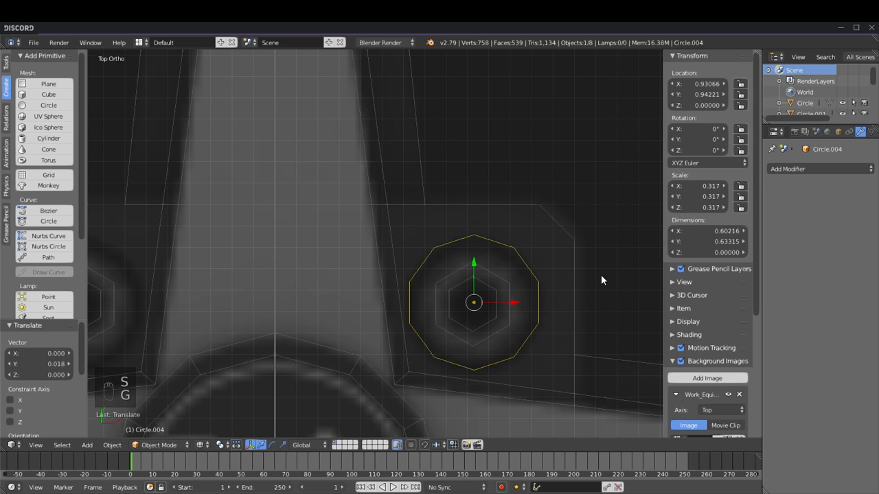
left_click_drag(473, 259, 472, 261)
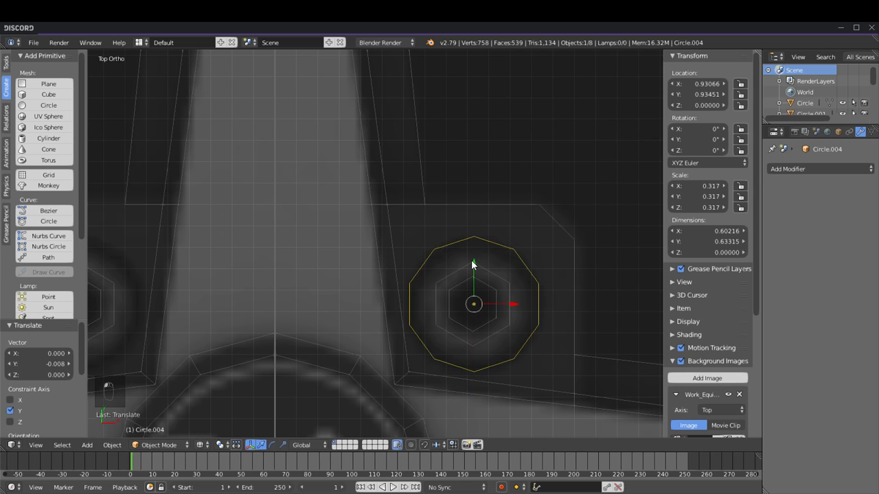
Step: Duplicate the circle about 1.866 along negative Y onto the lower bolt and join both circles into one object
scroll(471, 261, "down", 5)
middle_click_drag(510, 278, 461, 186, "shift")
key("shift+d")
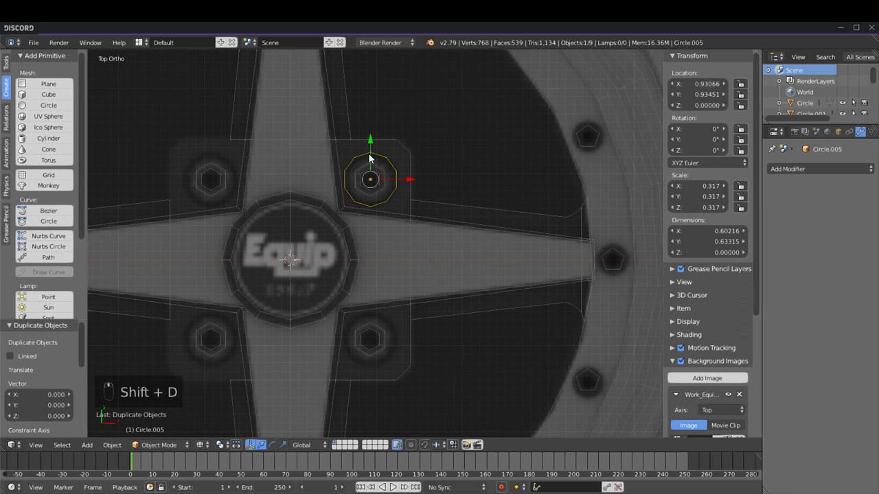
left_click(370, 313)
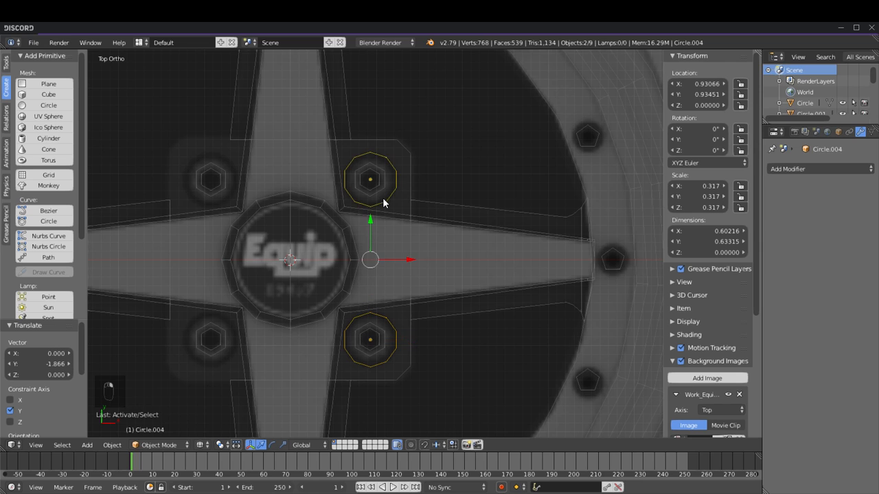
left_click(6, 64)
right_click(370, 180)
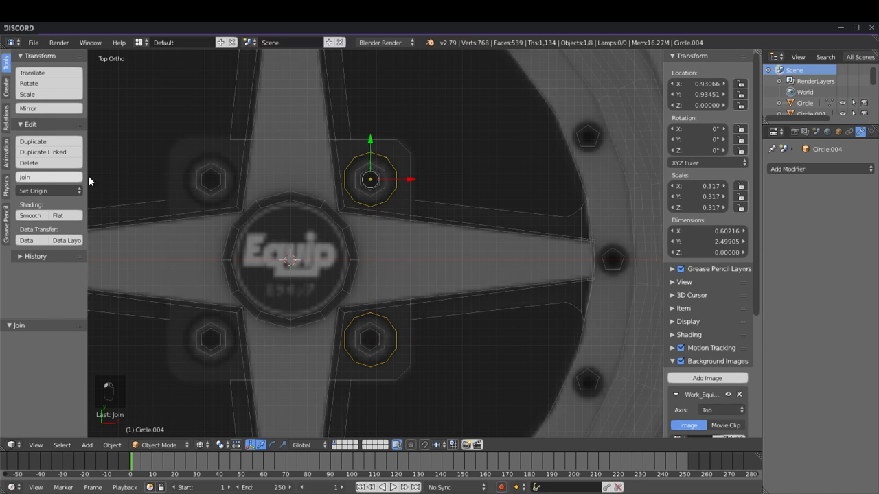
Step: Fill both circles of the joined object with faces
key("Tab")
key("a")
key("a")
key("z")
key("z")
key("a")
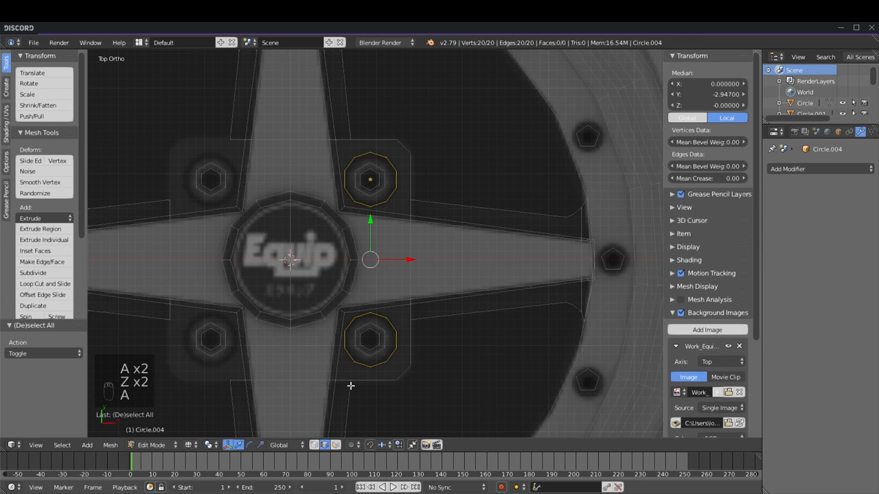
left_click(317, 445)
middle_click_drag(471, 274, 395, 214)
key("f")
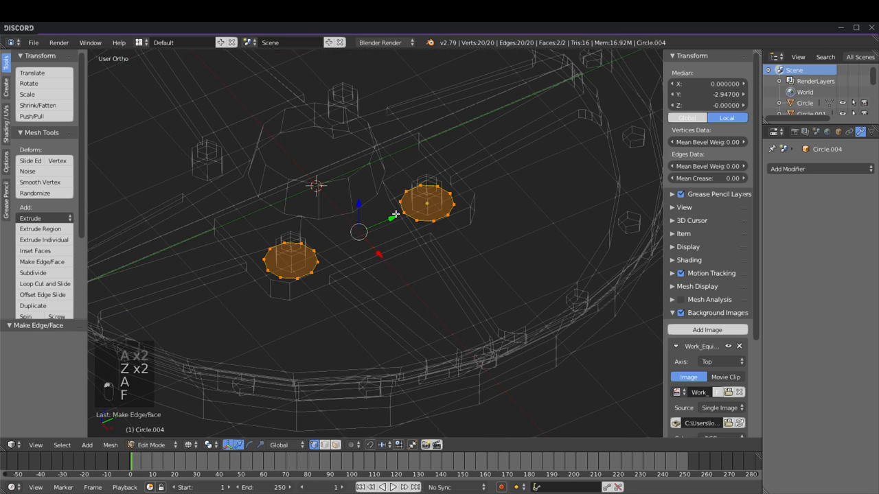
Step: Extrude both circle faces about 0.973 upward into cylinders and lower the object about 0.521 through the plate
key("e")
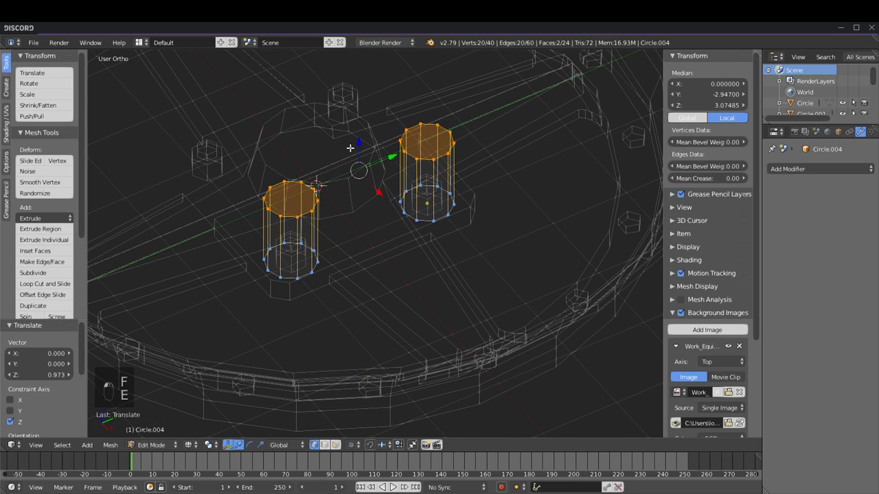
left_click(350, 148)
key("z")
key("a")
key("Tab")
key("Tab")
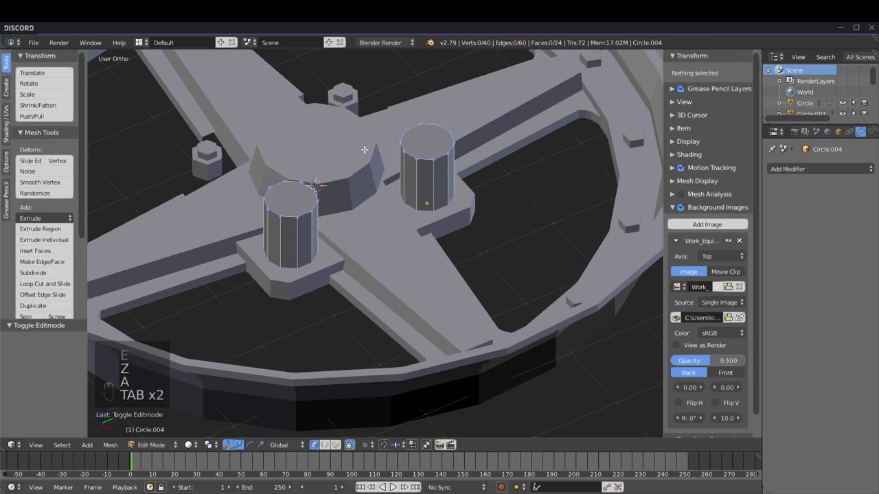
key("Tab")
left_click_drag(423, 184, 423, 228)
Step: Add a Boolean modifier with the Difference operation to the half centre plate
right_click(330, 268)
left_click(790, 169)
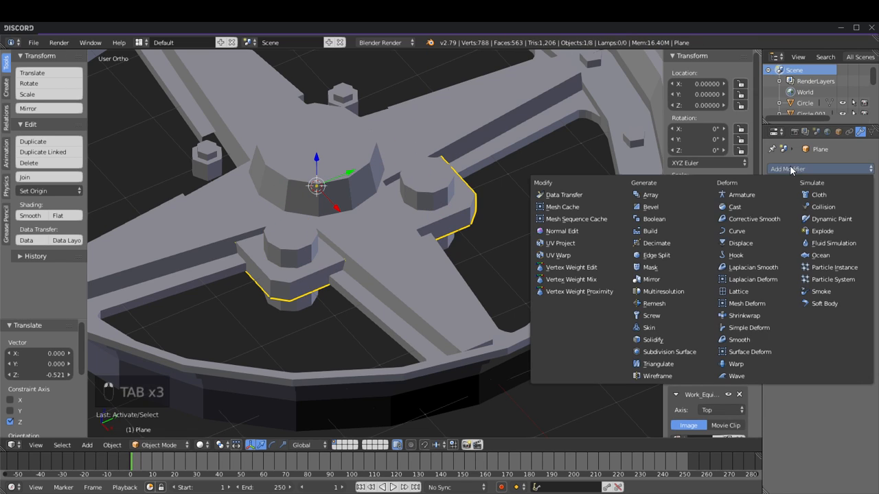
left_click(664, 220)
left_click(794, 229)
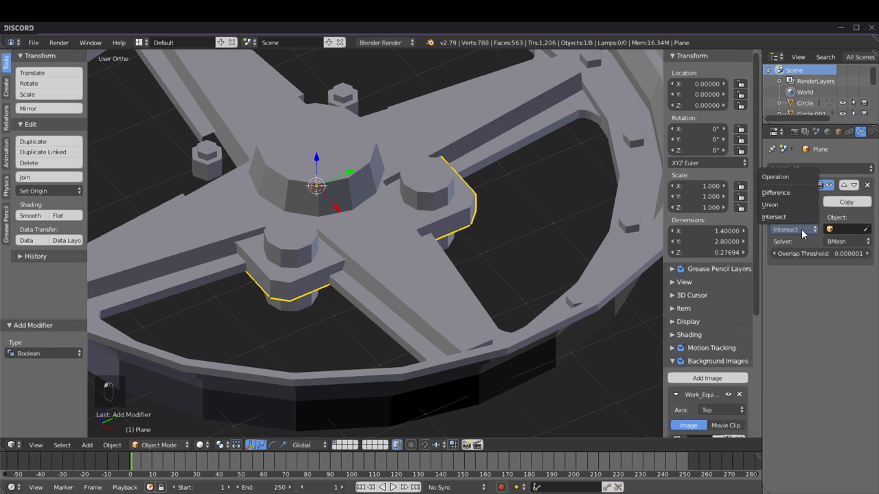
left_click(786, 195)
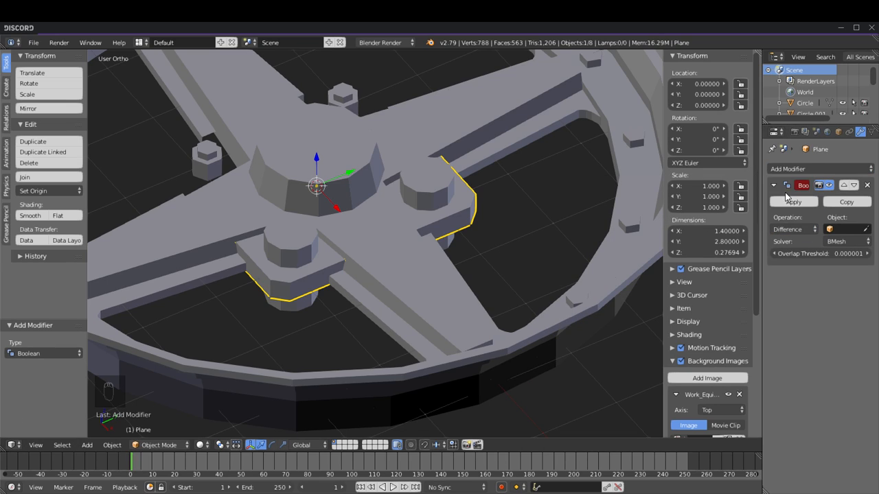
left_click(846, 229)
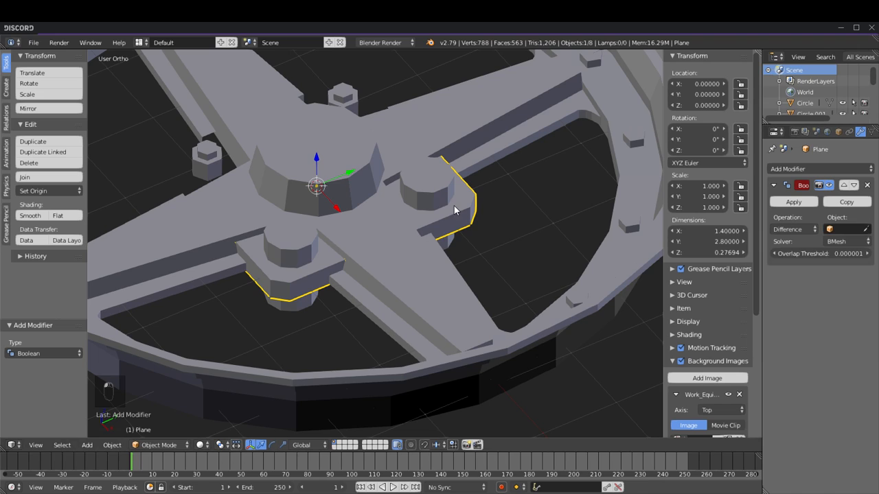
Step: Set the cylinders object Circle.004 as the Boolean cutter, choose the Carve solver and apply the modifier
right_click(436, 189)
left_click(804, 168)
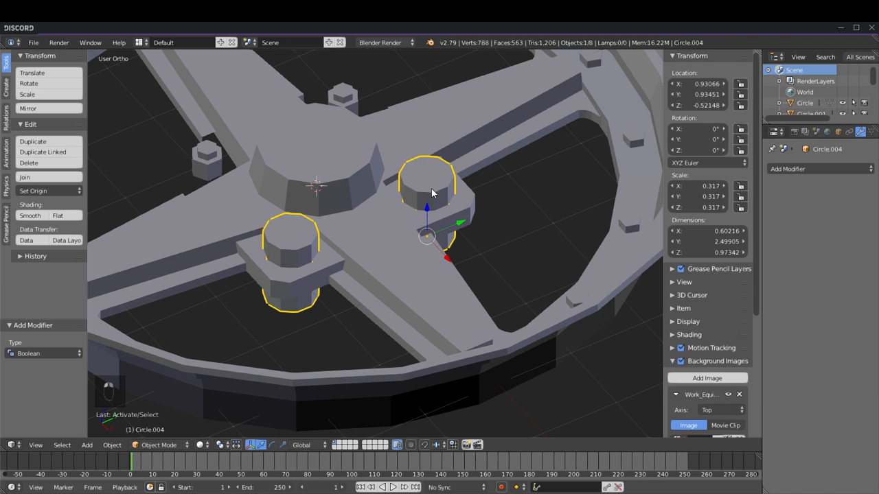
right_click(412, 218)
right_click(460, 215)
left_click(846, 229)
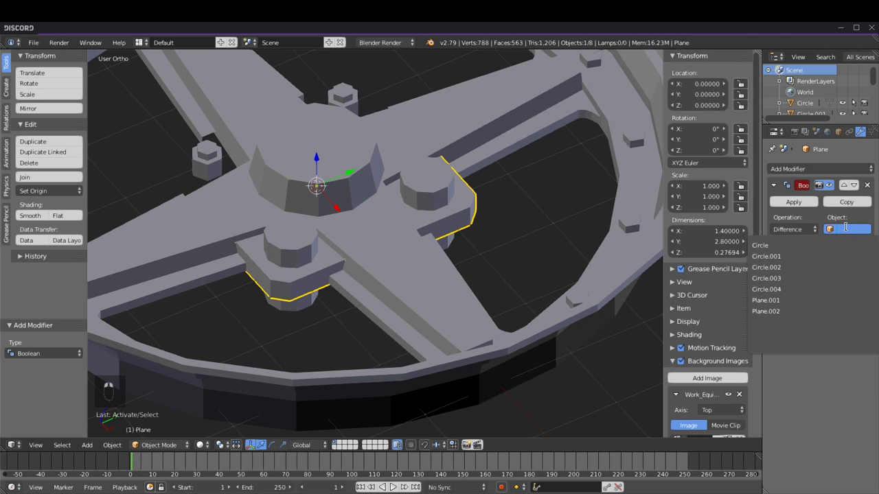
left_click(817, 281)
left_click(837, 241)
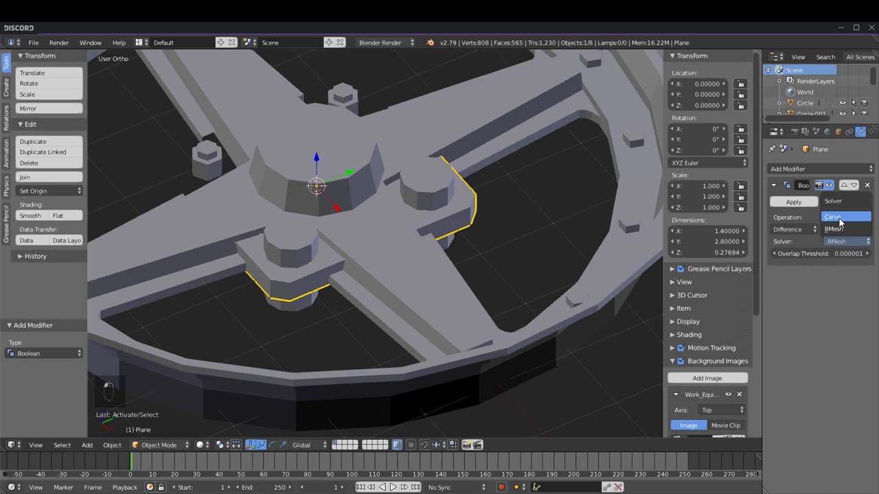
left_click(839, 218)
left_click(792, 202)
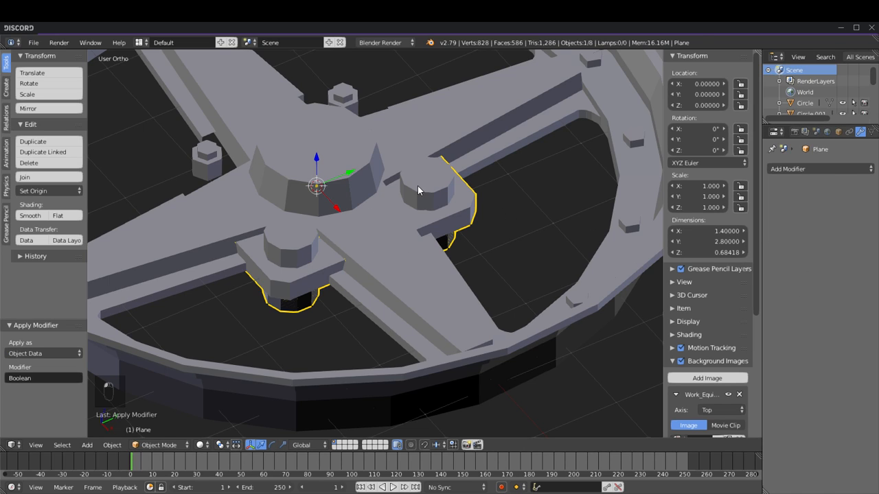
Step: Delete the cylinders object used to cut the bolt recesses
right_click(418, 191)
key("Delete")
left_click(416, 194)
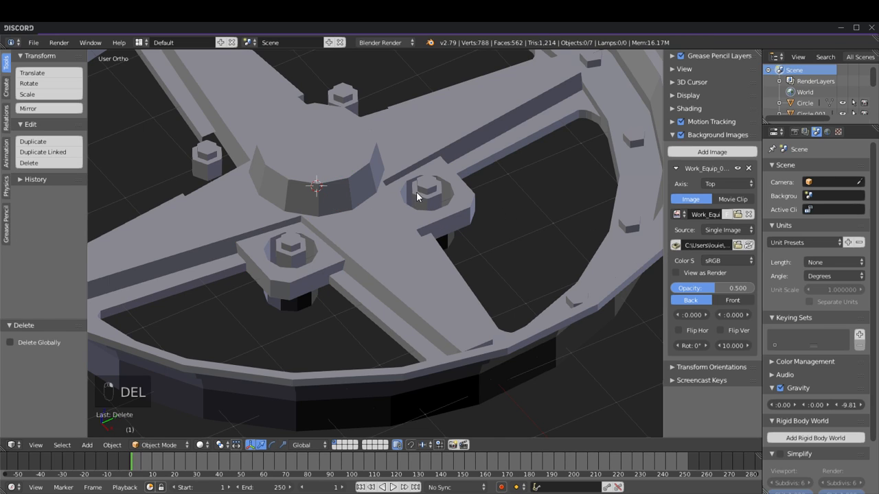
Step: Delete the lower vertex loops of both bolt-recess cylinders on the half centre plate
right_click(288, 297)
key("Tab")
key("z")
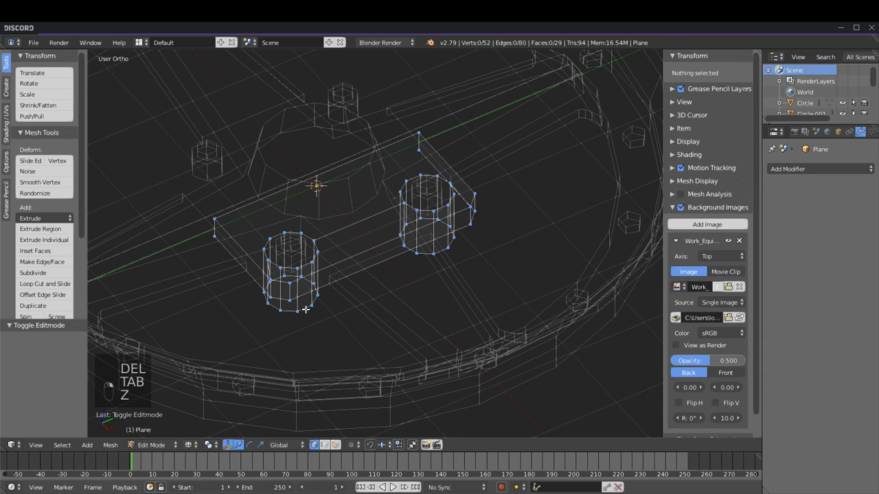
right_click(306, 309, "alt")
key("Delete")
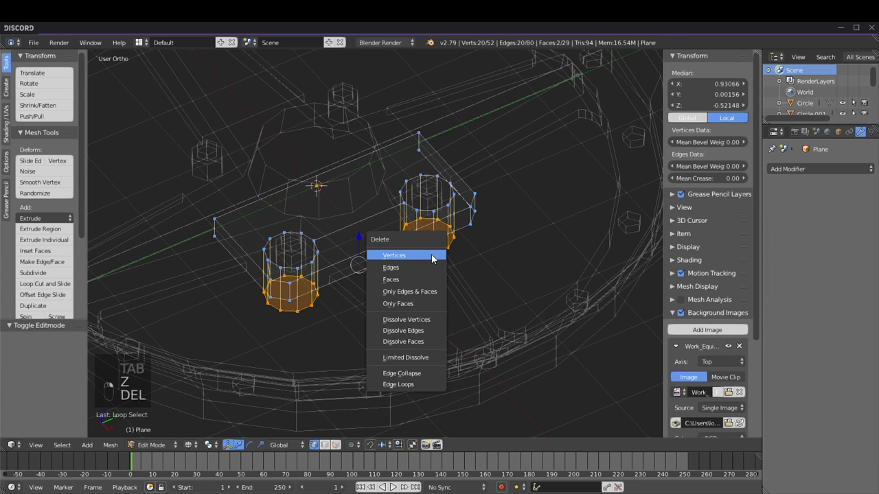
left_click(427, 255)
Step: Extrude the rims of both bolt holes in the half centre plate and move them down about 0.223
right_click(271, 249, "alt")
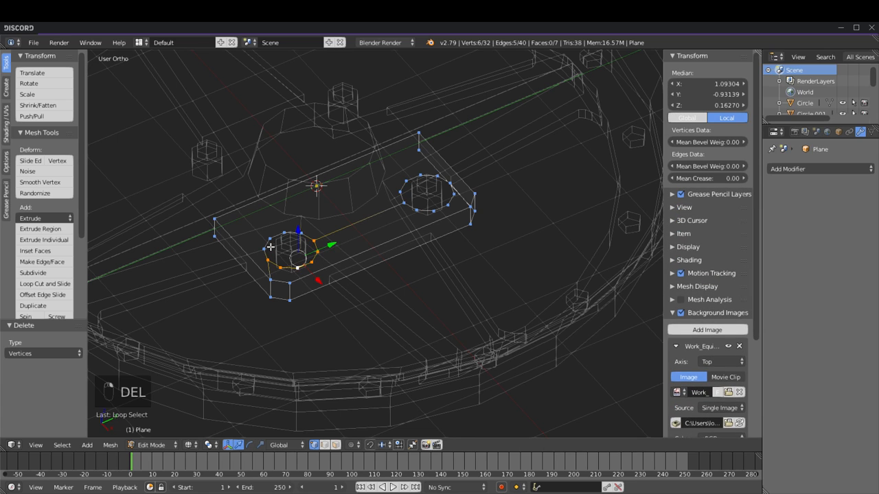
left_click(427, 209, "alt+shift")
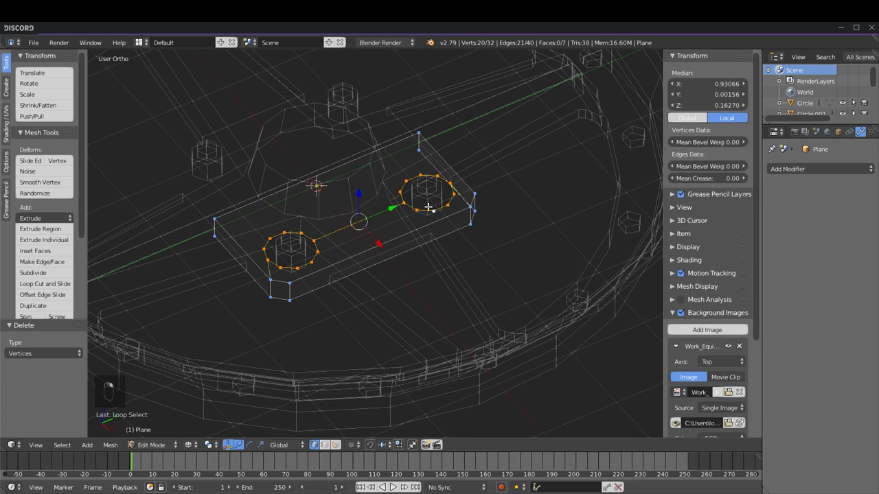
key("KP_1")
key("z")
key("z")
key("z")
scroll(414, 229, "up", 4)
key("e")
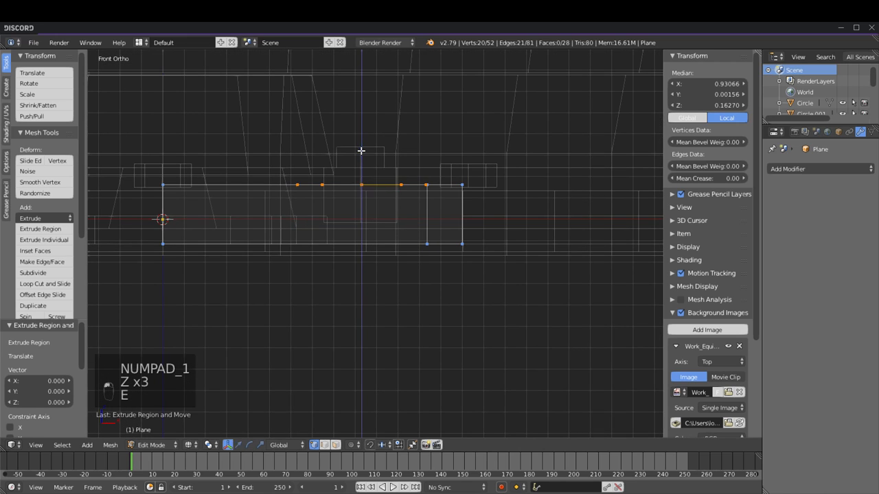
left_click(350, 198)
middle_click_drag(350, 198, 356, 427)
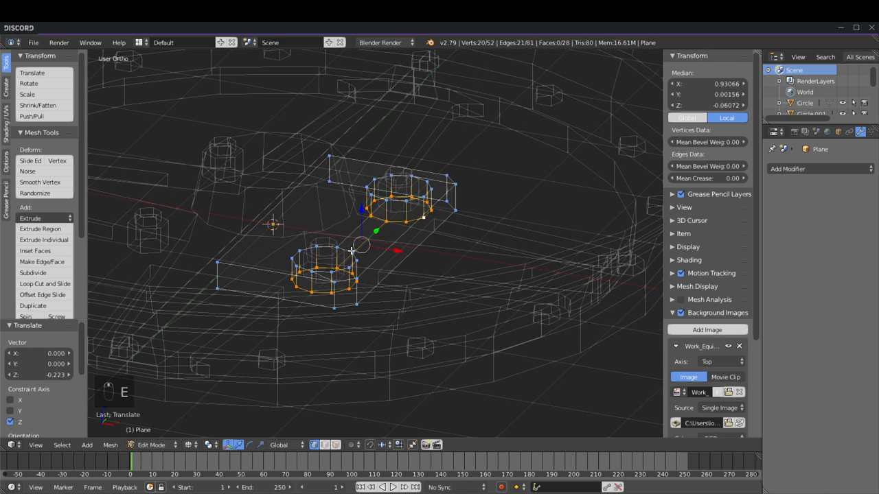
Step: Fill the floors of both bolt recesses with faces and finish editing the half centre plate
key("f")
key("z")
key("z")
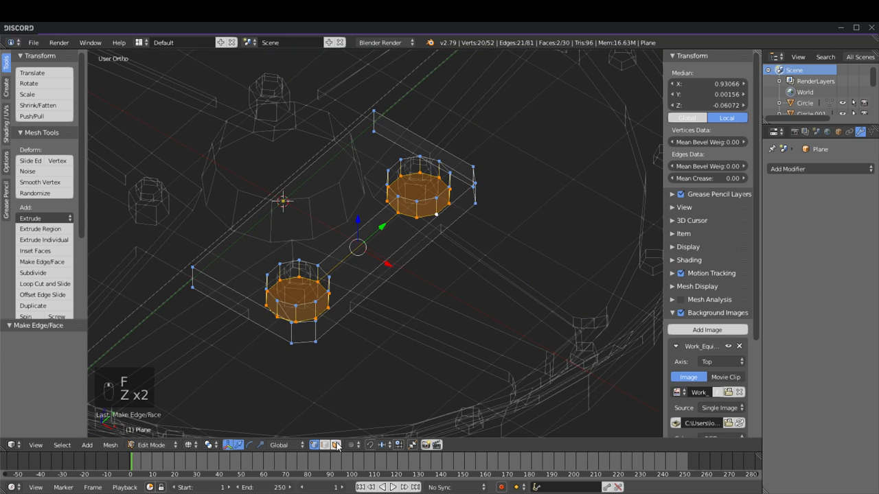
key("a")
key("z")
key("a")
key("a")
middle_click_drag(426, 236, 474, 244)
key("Tab")
Step: Add a Mirror modifier to the half centre plate
key("a")
right_click(385, 149)
left_click(797, 169)
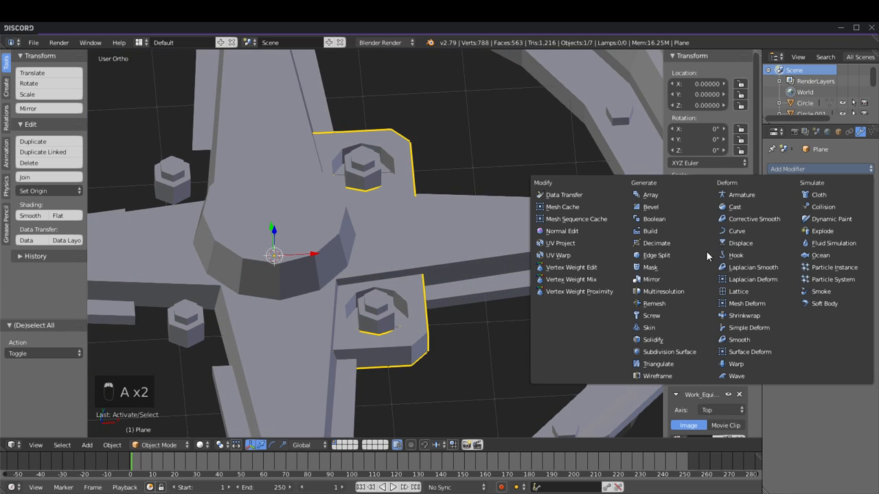
left_click(662, 280)
scroll(397, 200, "down", 5)
key("a")
middle_click_drag(421, 213, 394, 265)
scroll(415, 203, "up", 4)
scroll(294, 348, "down", 4)
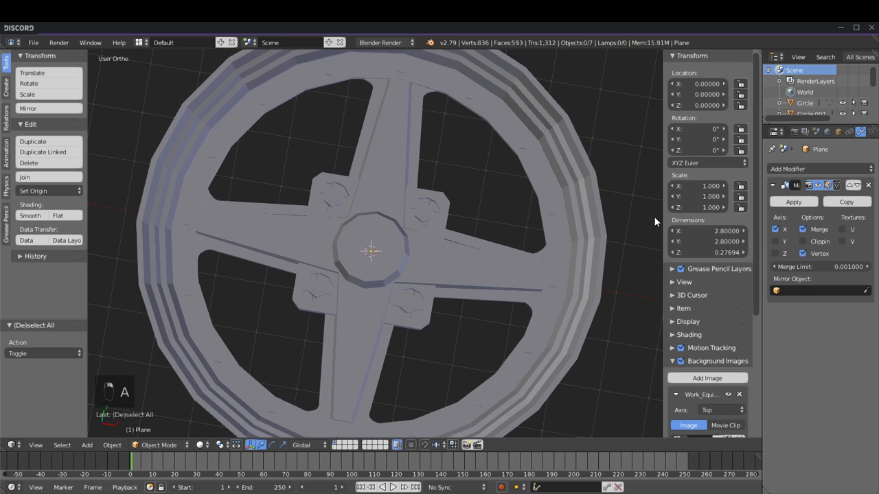
Step: Set the scene's length units to Metric with a unit scale of 0.01
left_click(817, 132)
left_click(822, 263)
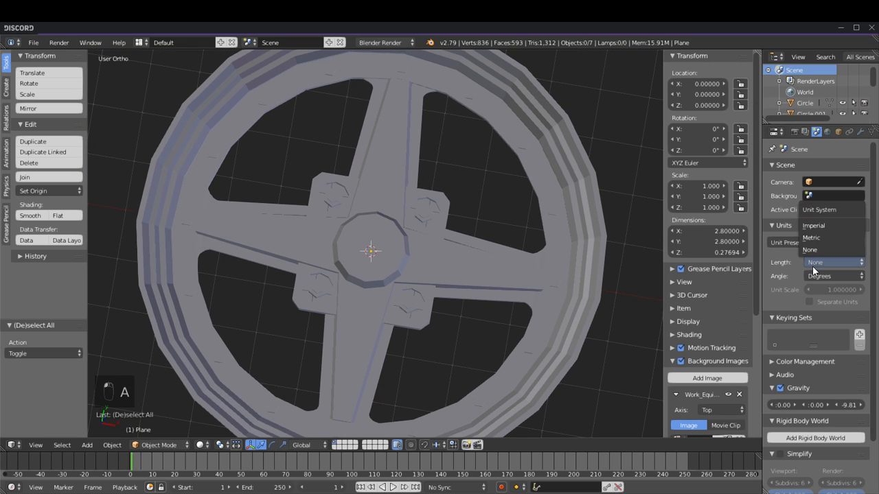
left_click(824, 241)
left_click(829, 291)
type("0.01")
key("Return")
Step: Examine the wheel with its mirrored centre plate from several angles and distances
scroll(308, 173, "down", 1)
scroll(308, 170, "down", 1)
middle_click_drag(309, 170, 371, 153)
scroll(412, 179, "up", 4)
middle_click_drag(451, 208, 471, 236)
scroll(412, 176, "down", 5)
scroll(430, 224, "up", 5)
scroll(430, 223, "down", 4)
Step: Rotate all wheel parts 90° about the X axis in the side view and try shifting them 1 cm along Y
key("KP_1")
key("z")
key("KP_3")
key("a")
key("a")
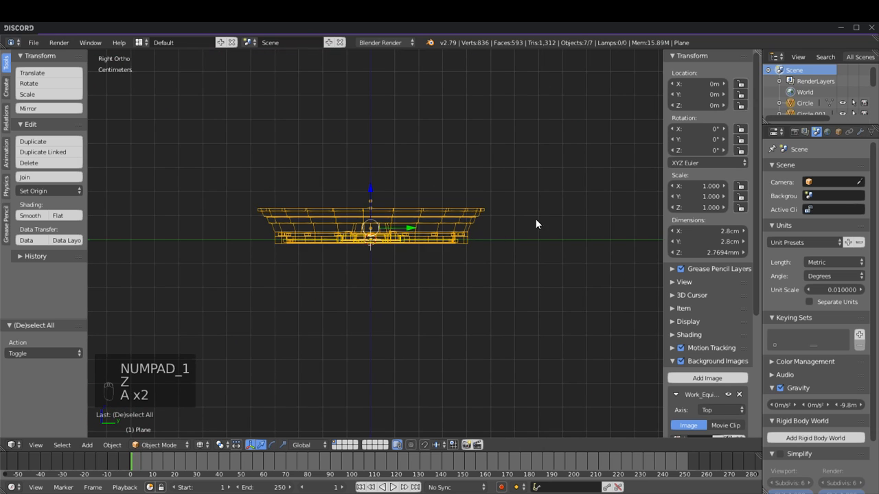
key("r")
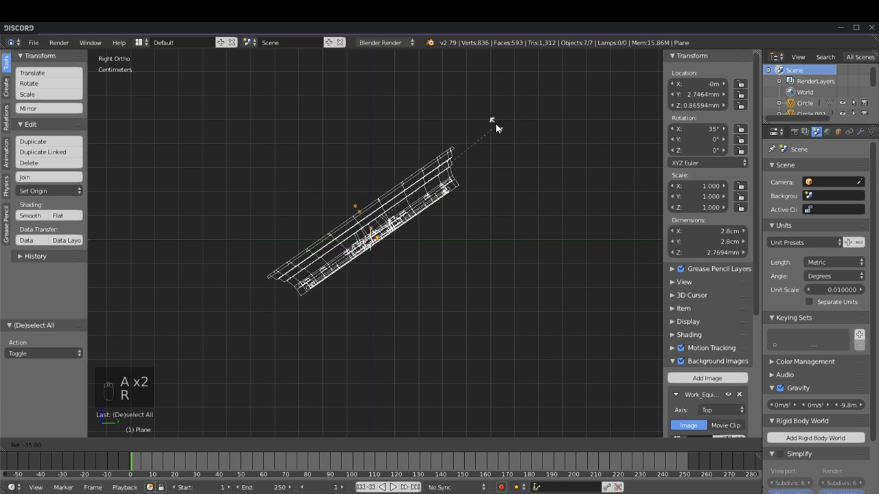
left_click(358, 89)
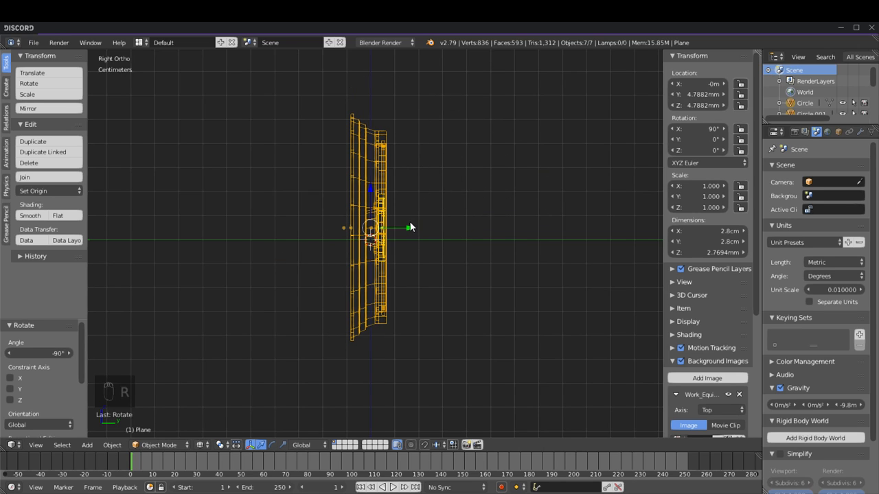
mouse_move(408, 228)
left_mouse_down()
mouse_move(376, 216)
mouse_move(400, 218)
left_mouse_up()
Step: Select the upright wheel's parts one by one in solid view to check how the objects and their origins are arranged
scroll(384, 224, "up", 2)
middle_click_drag(401, 217, 572, 165)
key("z")
scroll(439, 261, "up", 4)
right_click(420, 261)
scroll(421, 261, "up", 3)
right_click(354, 232)
right_click(581, 162)
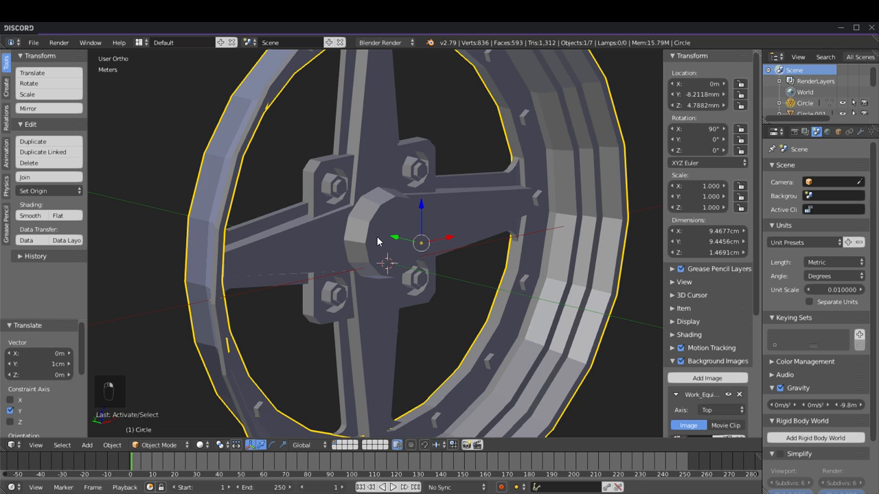
scroll(377, 237, "down", 3)
right_click(401, 237)
right_click(488, 227)
right_click(374, 243)
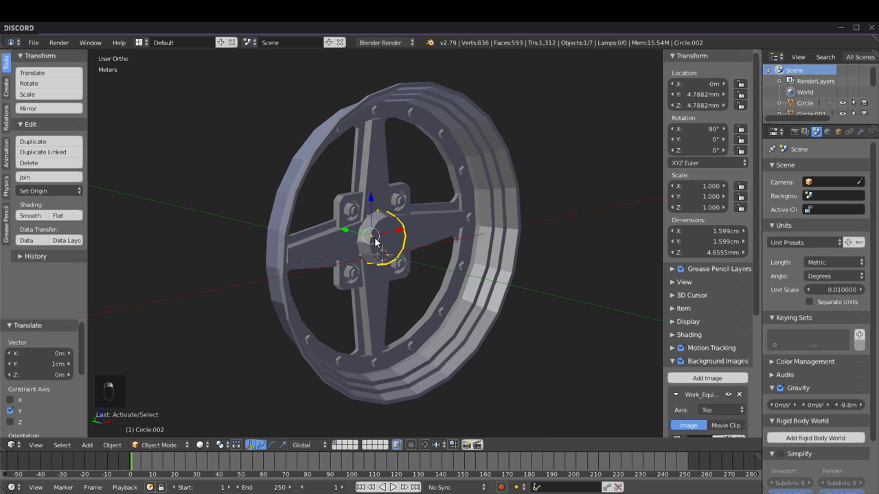
Step: Select all of the hub's geometry in its mesh, and join the rim object into the hub object
key("Tab")
key("a")
key("a")
key("Tab")
right_click(507, 232)
key("Tab")
key("Tab")
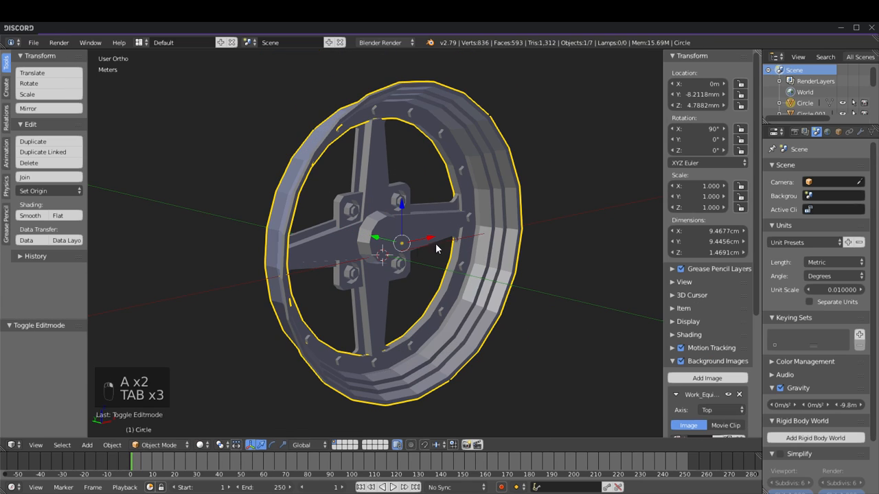
right_click(383, 235, "shift")
left_click(32, 179)
Step: Separate the selected hub faces from the rim into their own object
key("Tab")
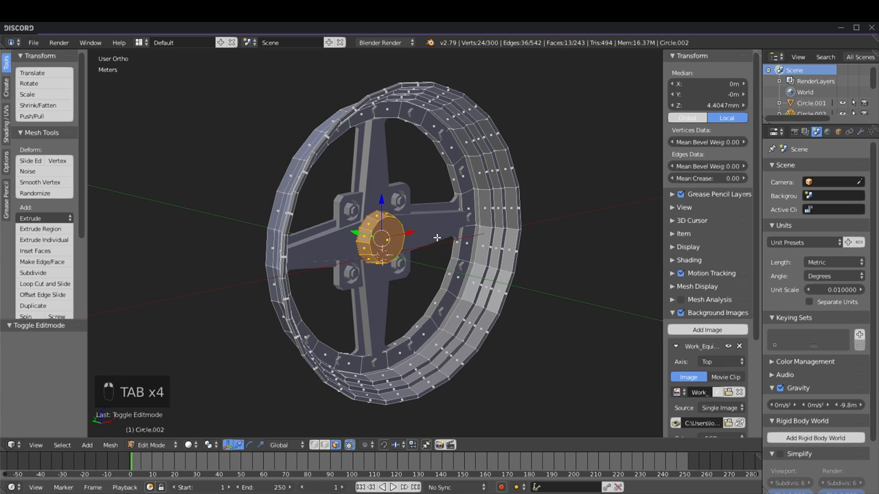
key("p")
left_click(437, 238)
key("Tab")
key("a")
key("a")
Step: Join the centre bolts object into the hub object
right_click(399, 208)
key("Tab")
key("Tab")
right_click(375, 239, "shift")
key("Tab")
key("Tab")
left_click(36, 176)
Step: Select the linked hub geometry and separate it from the centre bolts into its own object
key("Tab")
key("l")
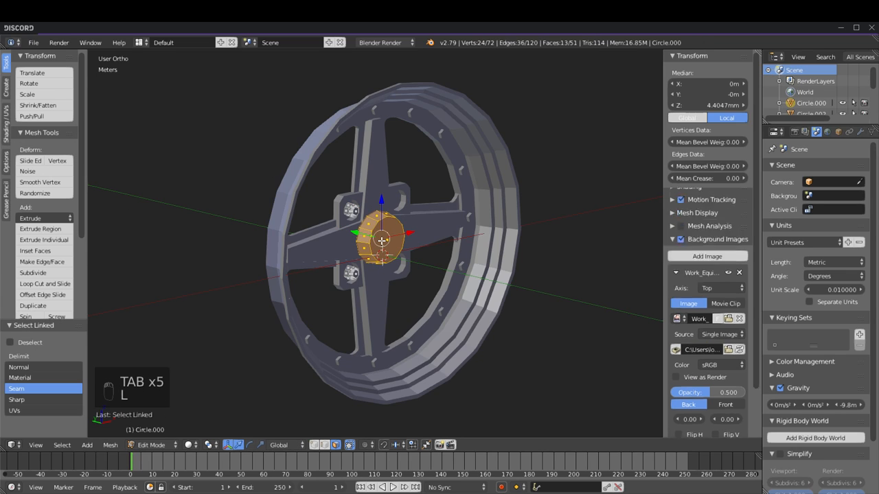
key("p")
left_click(381, 240)
key("Tab")
key("a")
key("a")
Step: Join the spokes object Plane.002 into the hub object
right_click(347, 201)
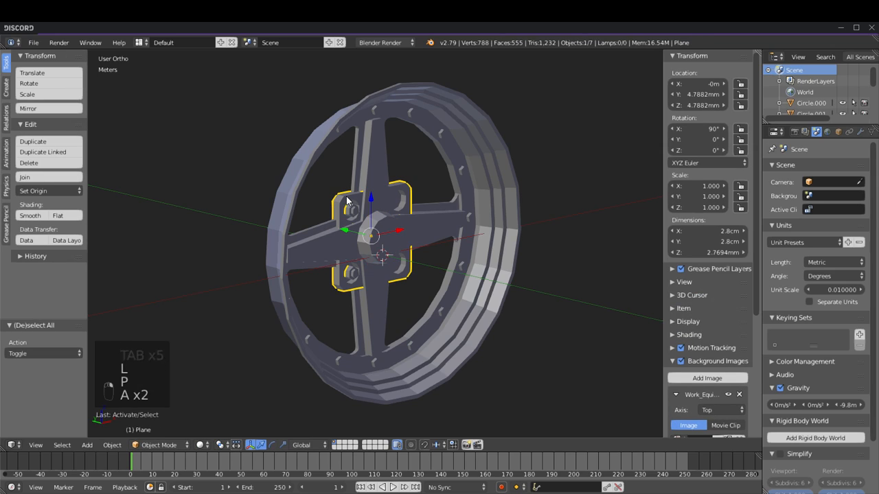
right_click(371, 168)
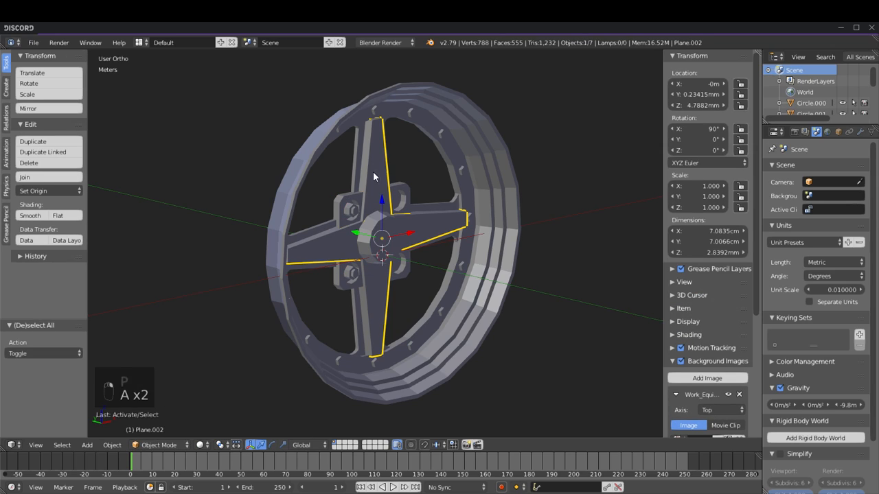
right_click(373, 237, "shift")
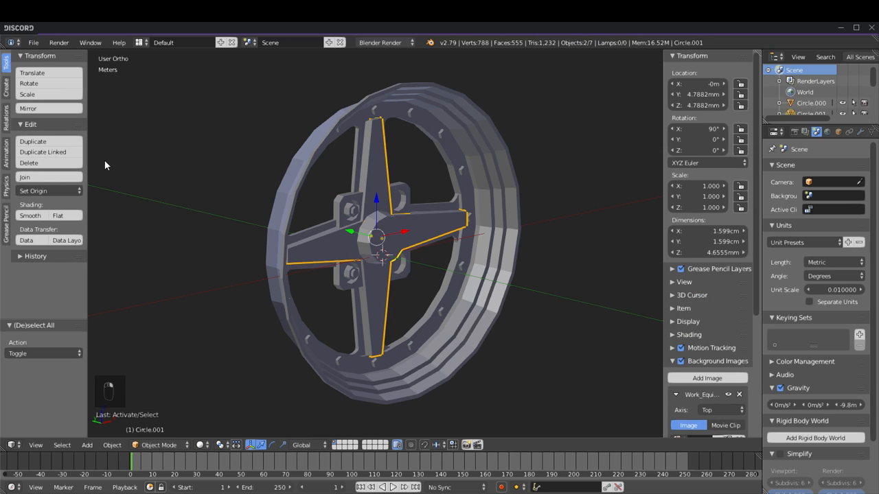
left_click(32, 176)
Step: Select the linked hub geometry and separate it from the spokes into its own object
key("Tab")
key("l")
key("p")
left_click(384, 240)
key("Tab")
key("a")
key("a")
Step: Add a Mirror modifier to the spokes object Circle.001
right_click(371, 226)
key("Tab")
key("Tab")
left_click(860, 131)
middle_click_drag(656, 211, 421, 149)
right_click(369, 172)
right_click(369, 171)
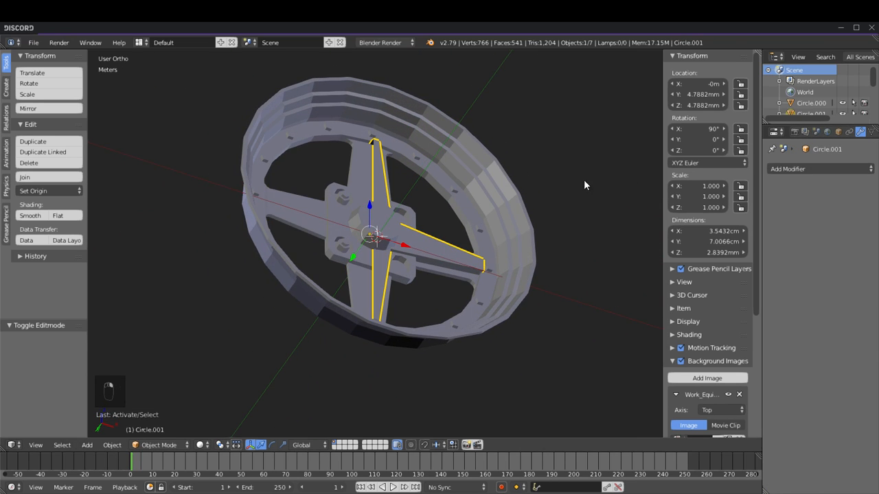
left_click(819, 169)
left_click(654, 280)
key("a")
Step: Add a Mirror modifier to the centre bolts object Circle.000
middle_click_drag(480, 206, 424, 144)
right_click(416, 197)
scroll(424, 146, "up", 5)
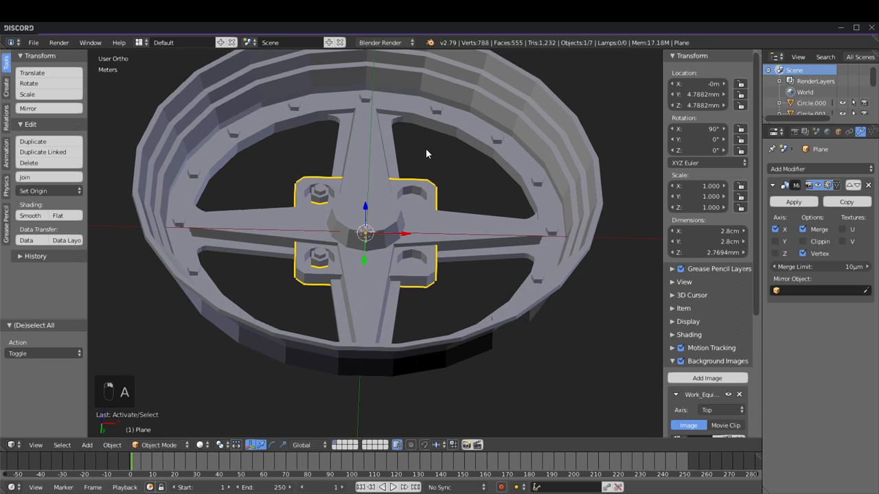
right_click(324, 257)
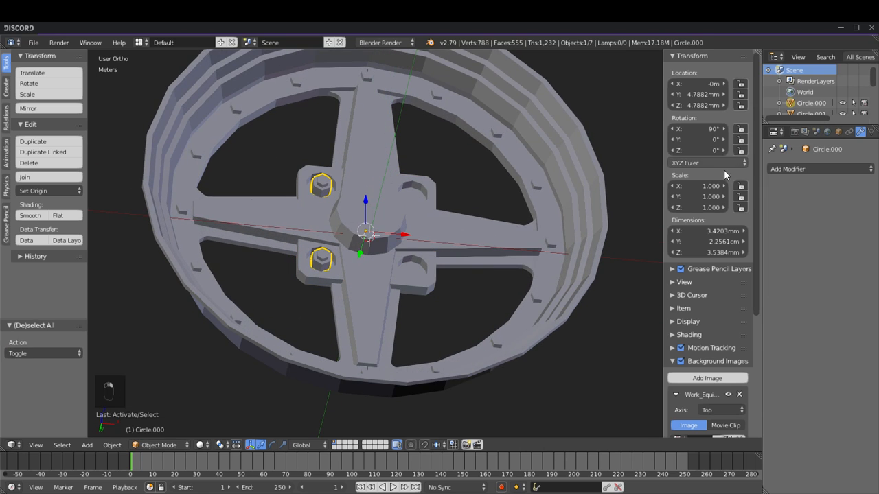
right_click(322, 184)
right_click(321, 184)
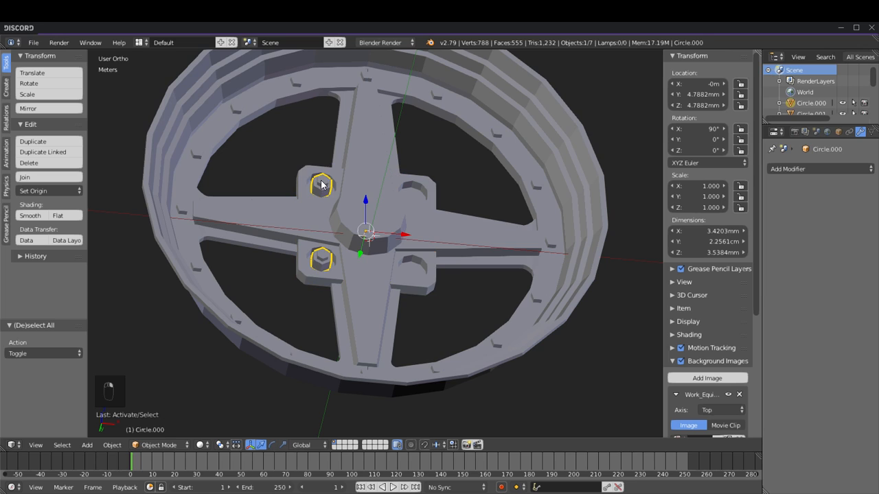
left_click(810, 168)
left_click(652, 280)
key("a")
Step: Examine the individual wheel parts in solid and wireframe display to check the mirrored geometry
middle_click_drag(443, 168, 465, 171)
right_click(340, 113)
right_click(389, 217)
right_click(411, 184)
right_click(364, 86)
key("a")
scroll(423, 156, "down", 2)
key("a")
key("z")
mouse_move(486, 164)
middle_mouse_down()
mouse_move(540, 211)
mouse_move(456, 218)
mouse_move(504, 243)
mouse_move(440, 250)
mouse_move(338, 236)
mouse_move(433, 197)
middle_mouse_up()
key("z")
Step: Select all geometry of the rim bolts object Circle.003 in its mesh
right_click(410, 118)
middle_click_drag(363, 178, 401, 198)
key("Tab")
key("a")
key("a")
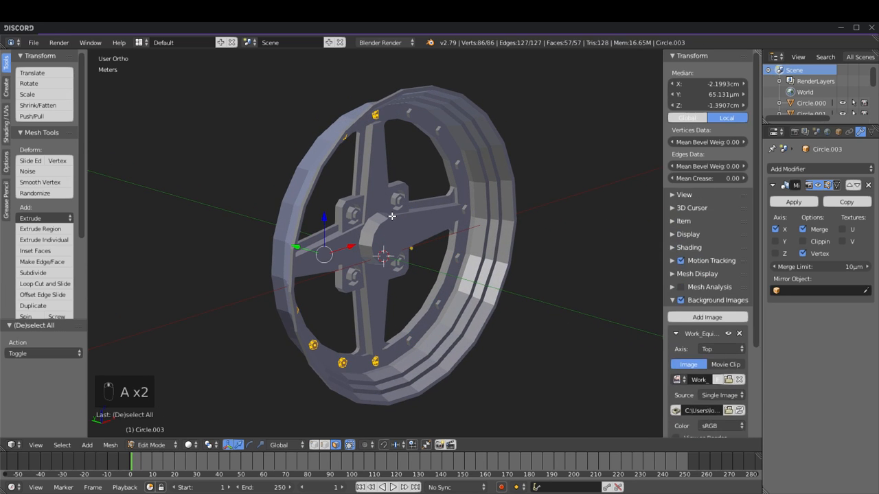
key("Tab")
Step: Join the rim bolts into the hub object and separate their selected geometry into an object of its own
right_click(387, 231)
key("Tab")
key("Tab")
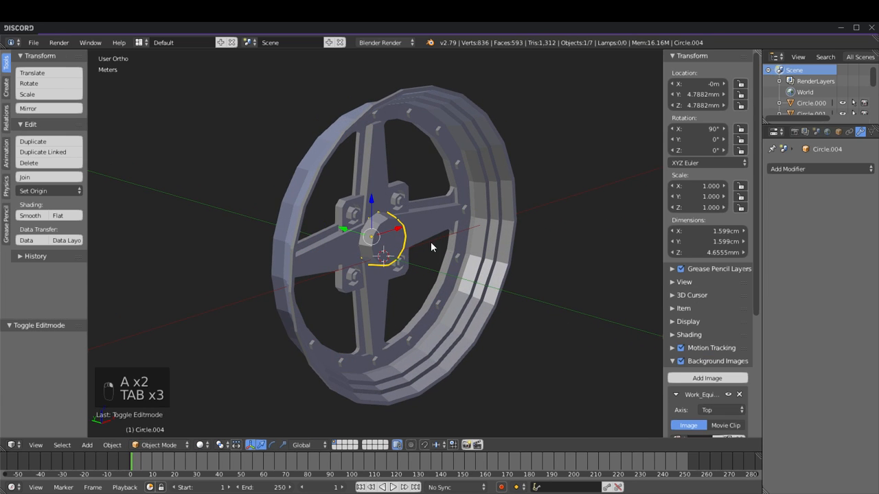
right_click(457, 255)
right_click(400, 249, "shift")
left_click(43, 177)
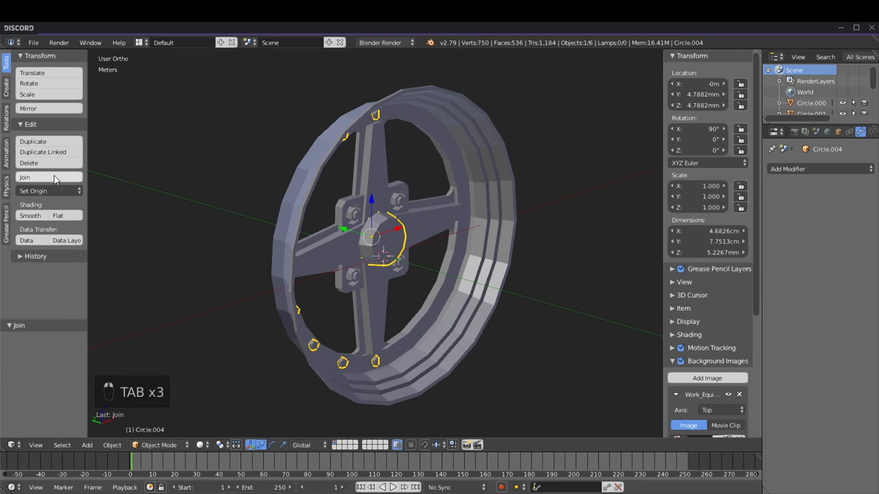
key("Tab")
key("p")
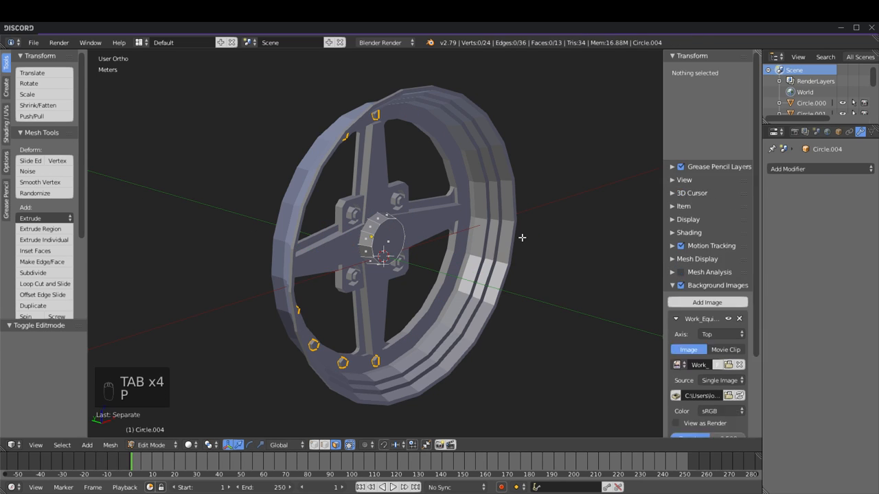
Step: Add a Mirror modifier to the rim bolts object Circle.003
key("Tab")
right_click(375, 364)
left_click(811, 169)
left_click(688, 281)
key("a")
key("a")
scroll(497, 230, "down", 3)
key("z")
mouse_move(508, 226)
middle_mouse_down()
mouse_move(389, 227)
mouse_move(487, 233)
mouse_move(373, 448)
middle_mouse_up()
key("a")
key("z")
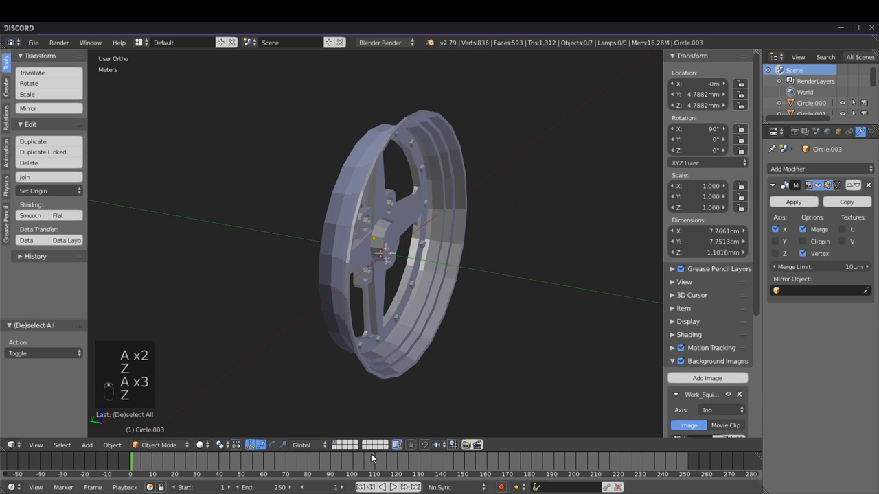
Step: Select one edge loop around the outer lip of the rim object Circle.002 in edge select mode
middle_click_drag(409, 321, 450, 245)
right_click(422, 113)
key("Tab")
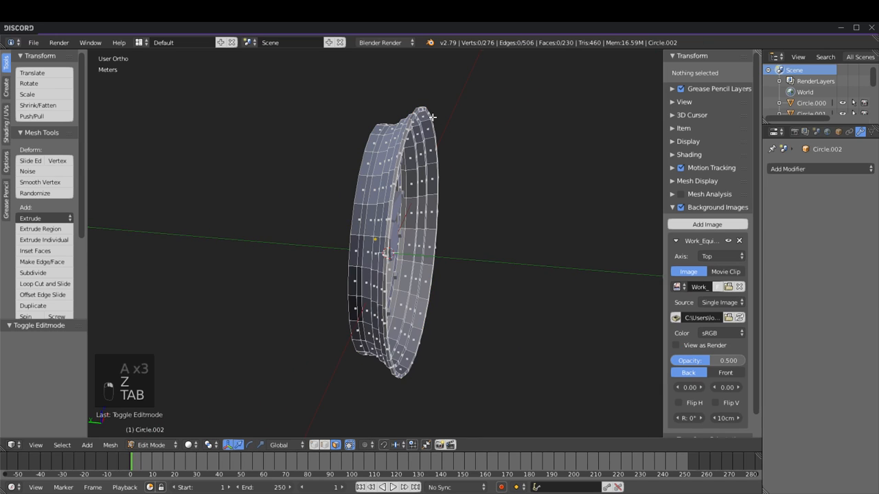
middle_click_drag(422, 113, 358, 354)
left_click(324, 445)
scroll(346, 252, "up", 2)
middle_click_drag(346, 252, 480, 211)
right_click(411, 178, "alt")
key("a")
right_click(395, 177, "alt")
key("KP_1")
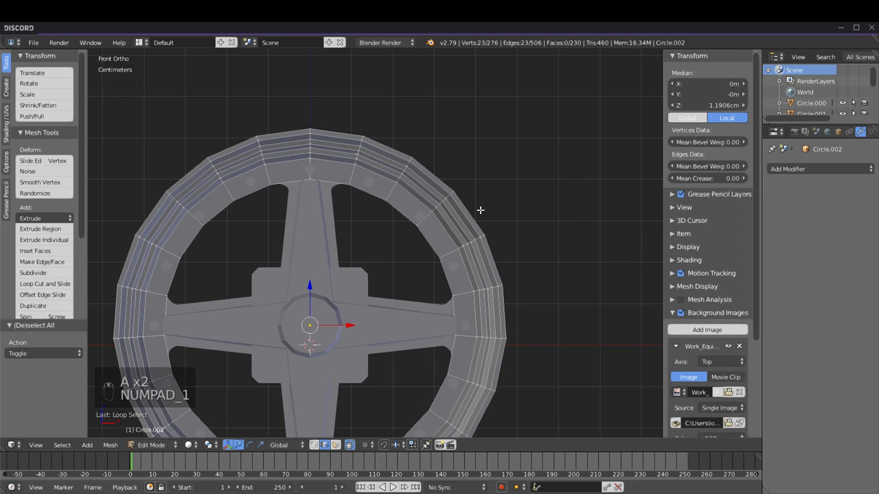
key("KP_3")
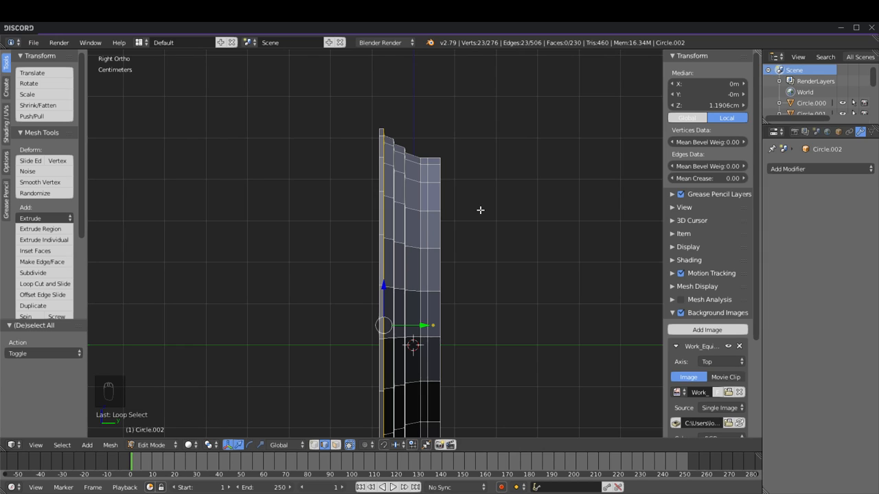
key("z")
key("z")
key("z")
scroll(476, 195, "down", 3)
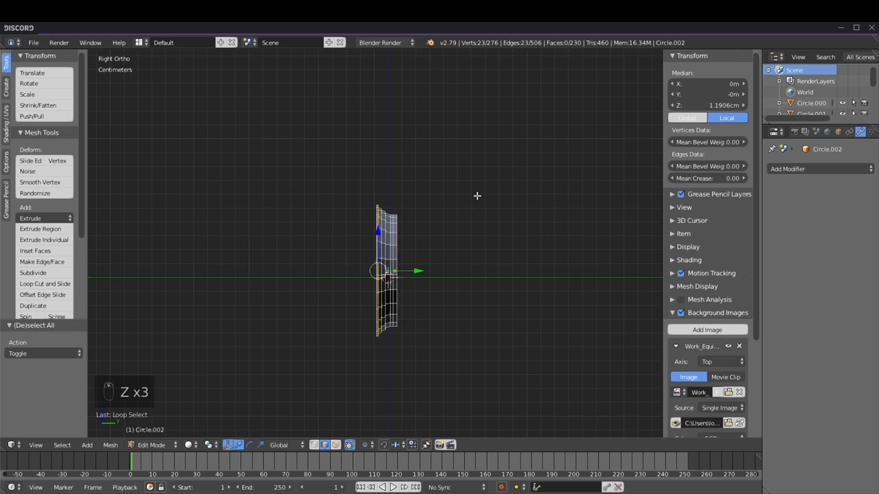
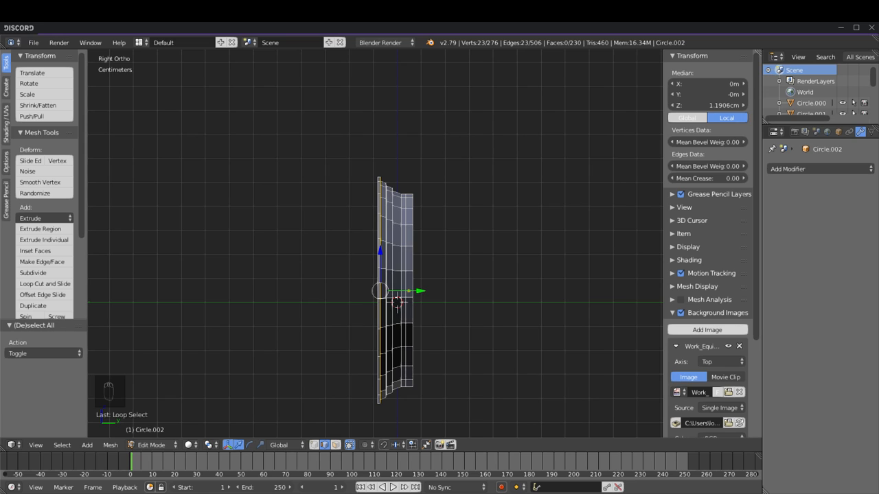
Step: Replace the background reference with direzza-dz-101-tread.jpg from the Desktop and show it behind the deselected rim in top wireframe view
left_click(728, 393)
left_click(40, 229)
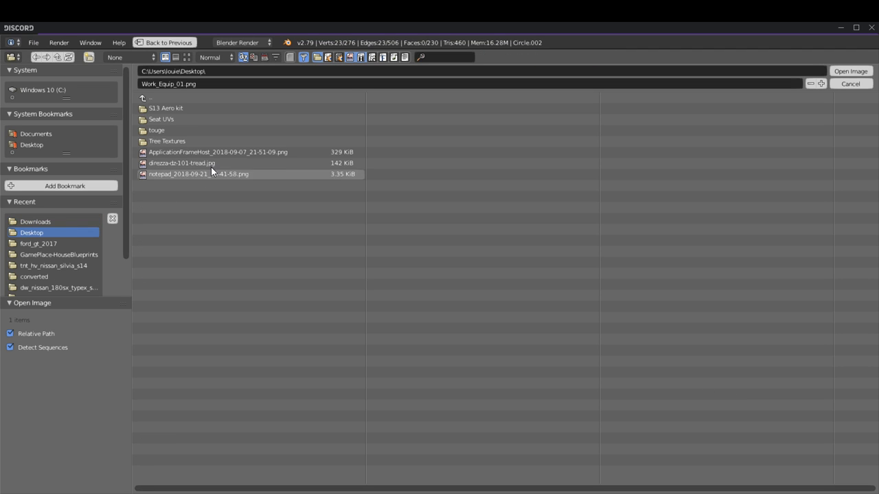
double_click(197, 164)
scroll(412, 259, "down", 5)
scroll(420, 262, "up", 5)
key("z")
scroll(415, 271, "down", 5)
middle_click_drag(405, 281, 398, 289)
key("KP_1")
scroll(386, 282, "up", 5)
key("KP_7")
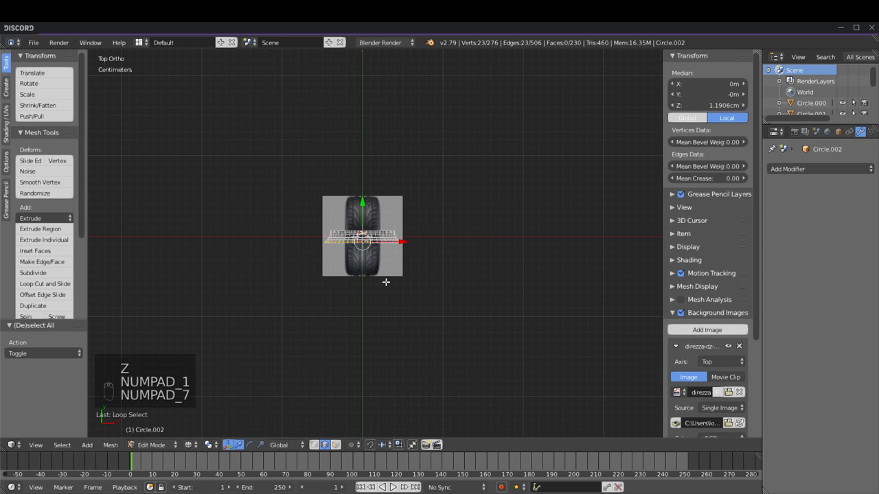
scroll(387, 284, "up", 4)
key("a")
key("a")
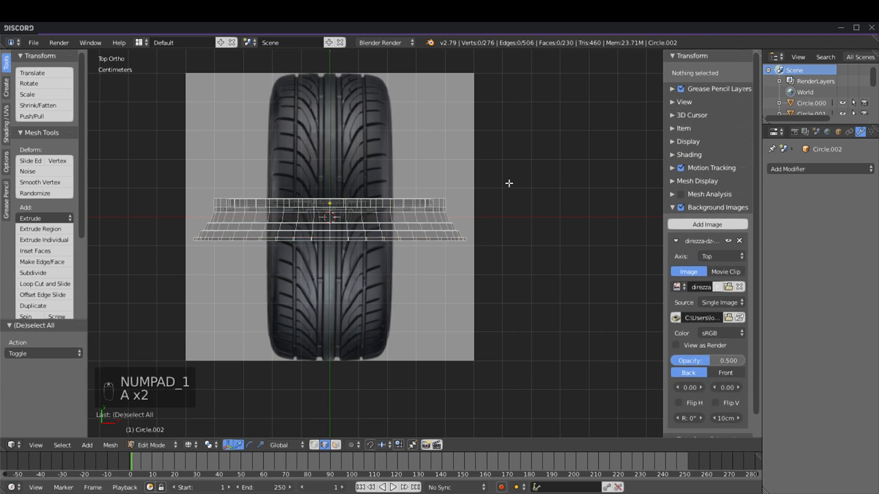
Step: Rotate all wheel parts 90° in top view to line up with the tire, and set the background image's X offset to 0.86
key("Tab")
middle_click_drag(450, 193, 453, 133)
key("a")
key("a")
key("KP_7")
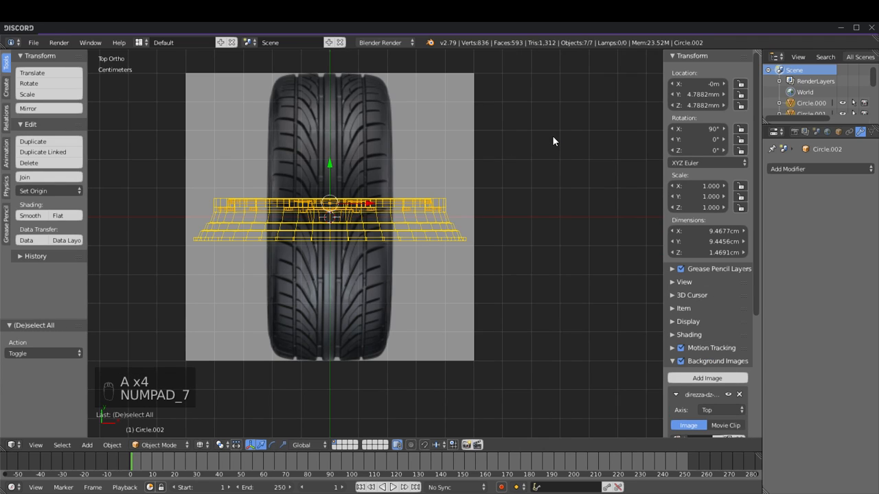
key("r")
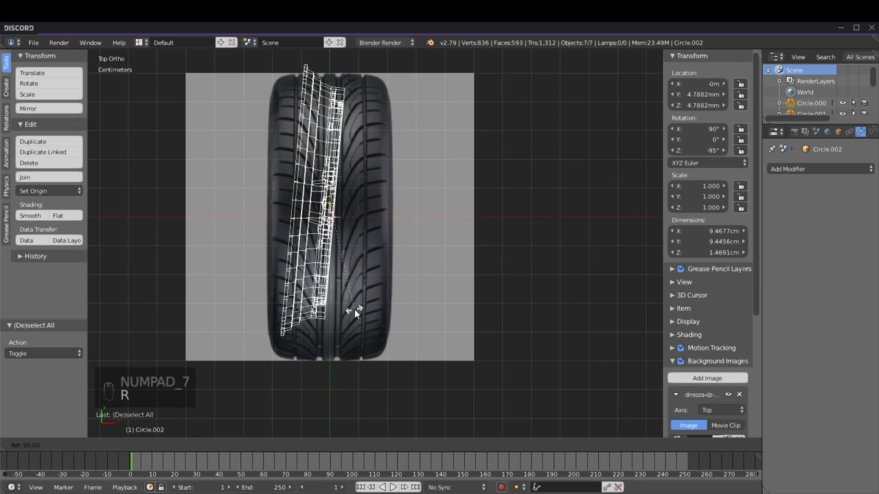
left_click(366, 307)
scroll(710, 285, "down", 5)
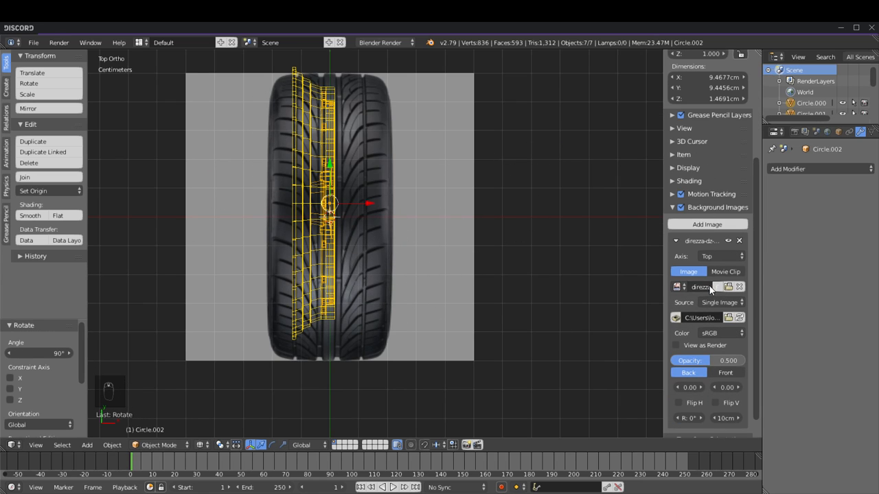
left_click_drag(690, 387, 711, 387)
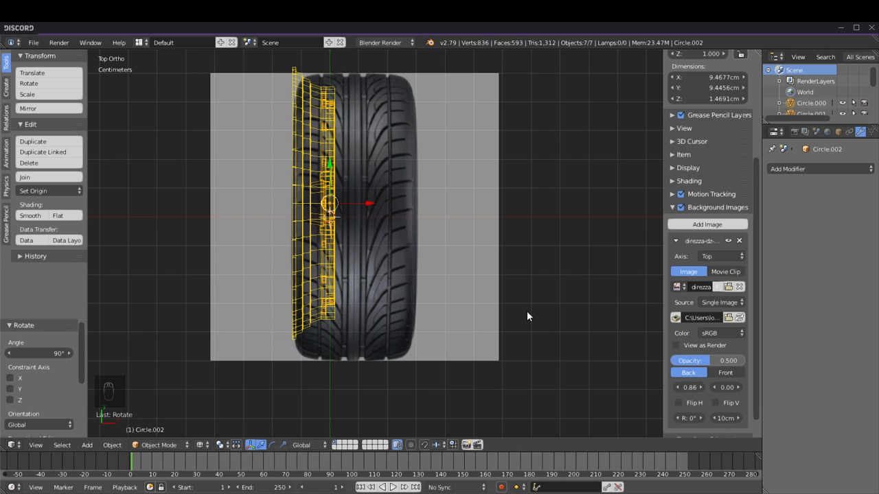
Step: Select an edge loop at the outer lip of the rim in its mesh
key("z")
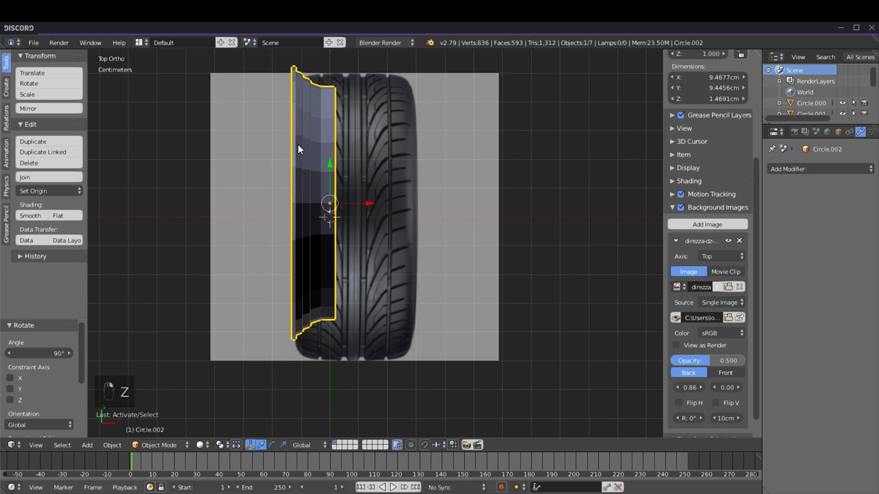
key("Tab")
scroll(312, 133, "up", 3)
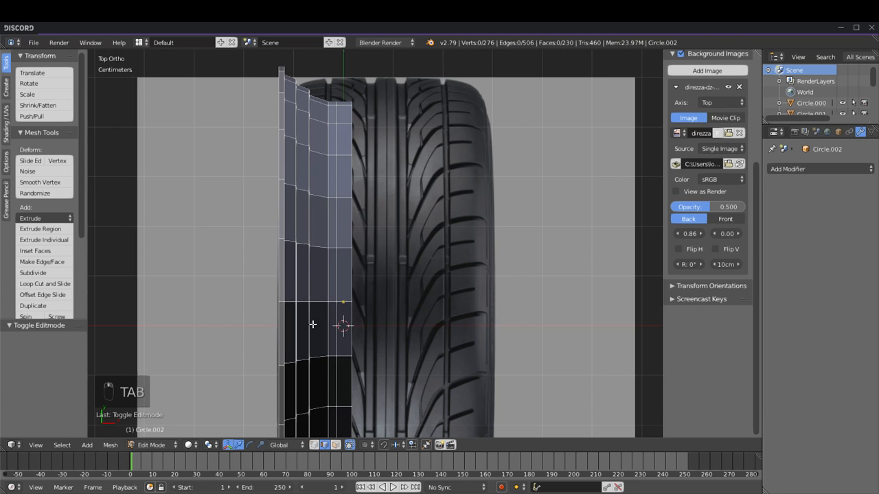
right_click(286, 191)
key("a")
key("z")
middle_click_drag(296, 211, 376, 88)
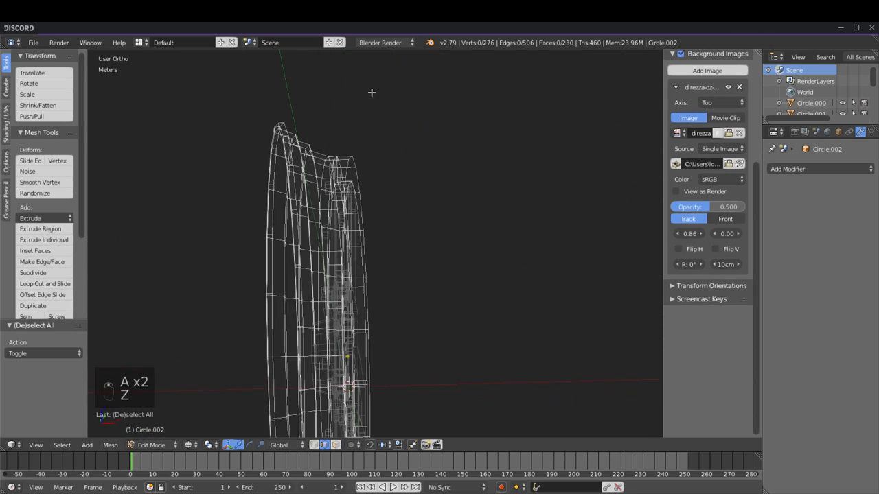
right_click(286, 125, "alt")
scroll(330, 146, "down", 5)
mouse_move(329, 146)
middle_mouse_down()
mouse_move(476, 243)
mouse_move(559, 221)
mouse_move(556, 207)
mouse_move(426, 249)
mouse_move(475, 241)
mouse_move(251, 295)
mouse_move(175, 296)
middle_mouse_up()
key("z")
scroll(556, 208, "up", 6)
scroll(426, 249, "up", 2)
scroll(451, 246, "down", 6)
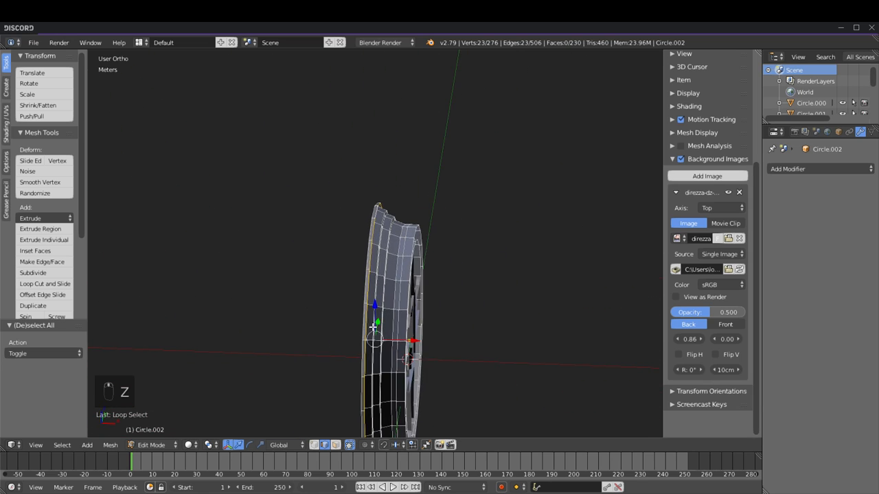
Step: Examine the selected lip edge loop of the rim from several angles in solid and wireframe display
middle_click_drag(388, 316, 332, 269, "shift")
scroll(332, 269, "up", 3)
mouse_move(316, 315)
left_mouse_down()
mouse_move(327, 315)
mouse_move(320, 320)
left_mouse_up()
middle_click_drag(302, 305, 333, 299)
left_click_drag(342, 303, 344, 300)
mouse_move(343, 300)
middle_mouse_down()
mouse_move(351, 245)
mouse_move(398, 204)
mouse_move(406, 220)
middle_mouse_up()
key("z")
key("KP_7")
key("z")
key("Tab")
key("Tab")
Step: Set the tire background image's Y offset to 0.47 so it centres on the wheel in top view
key("KP_7")
key("z")
scroll(400, 213, "down", 2)
scroll(385, 206, "up", 2)
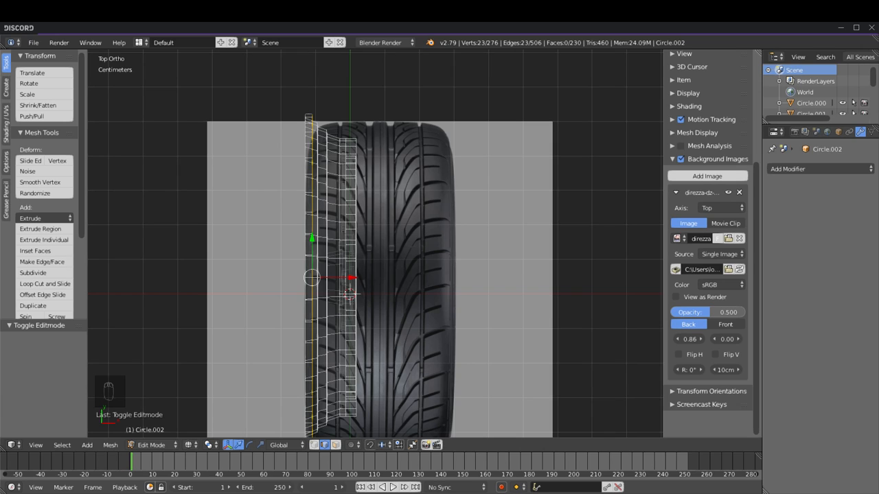
scroll(375, 244, "down", 1)
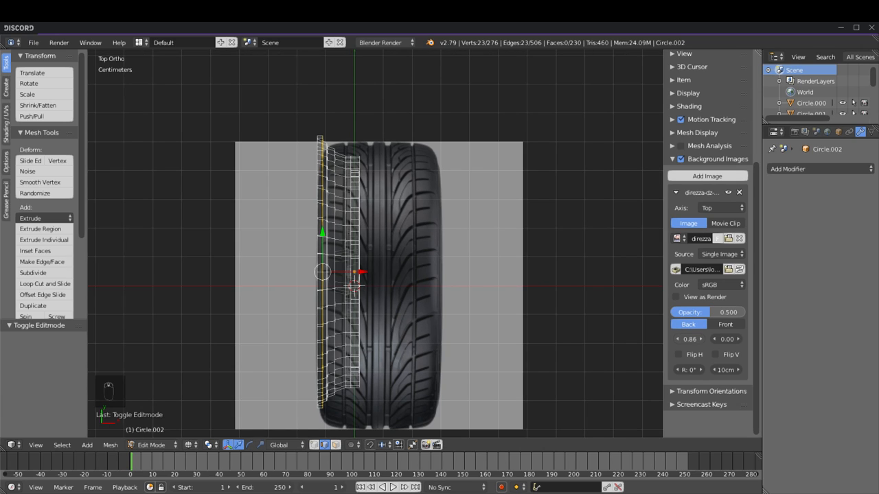
left_click_drag(726, 339, 758, 338)
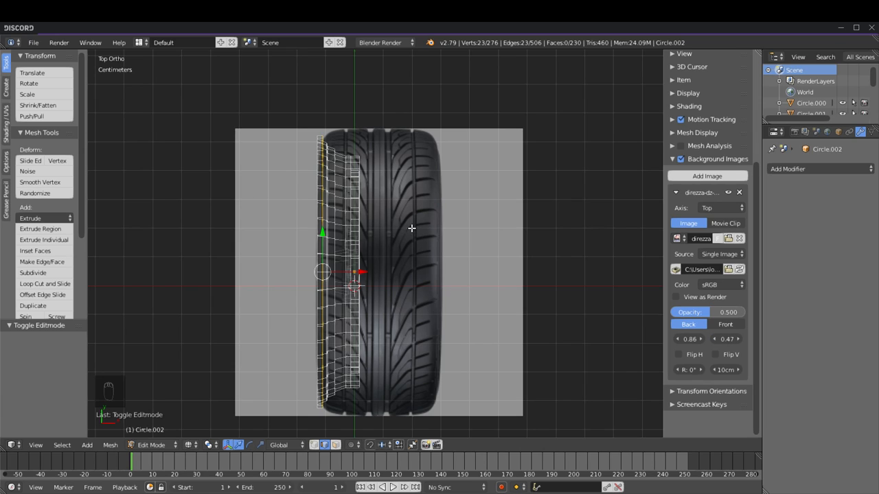
Step: Extrude the rim's lip edge loop 7.25 mm along X and scale it along Y by 1.035 and again by 1.014
key("e")
key("x")
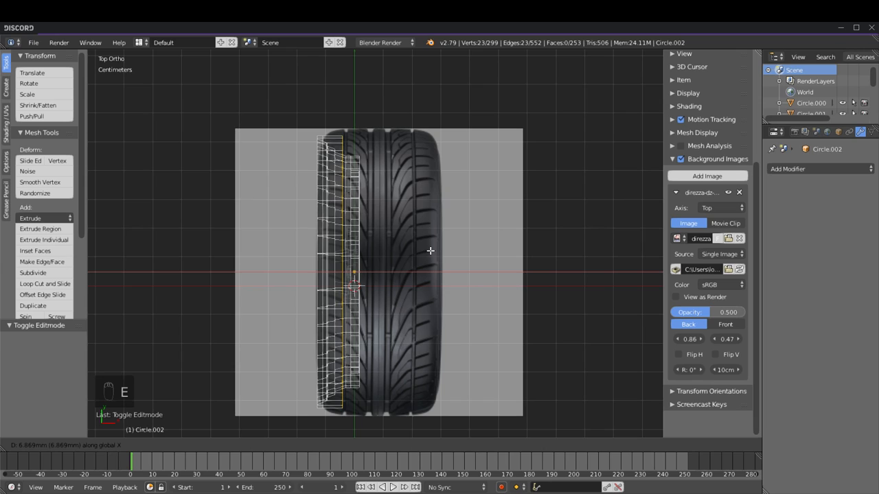
left_click(431, 251)
key("s")
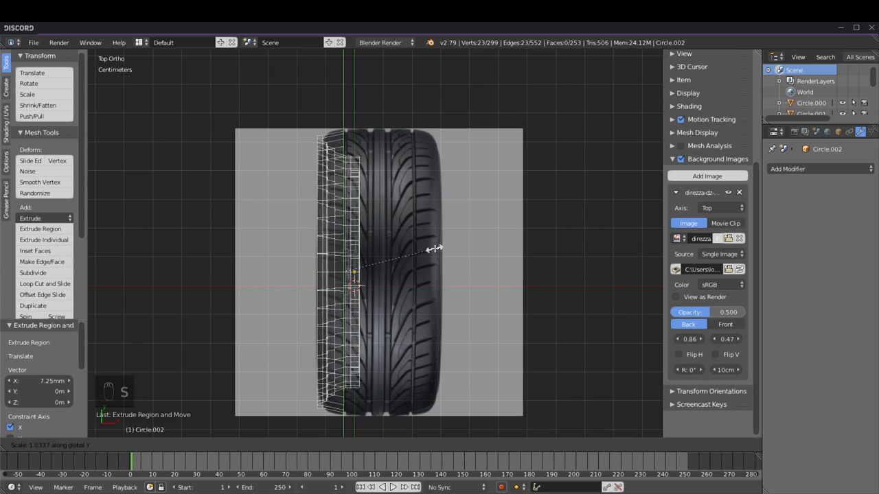
left_click(434, 248)
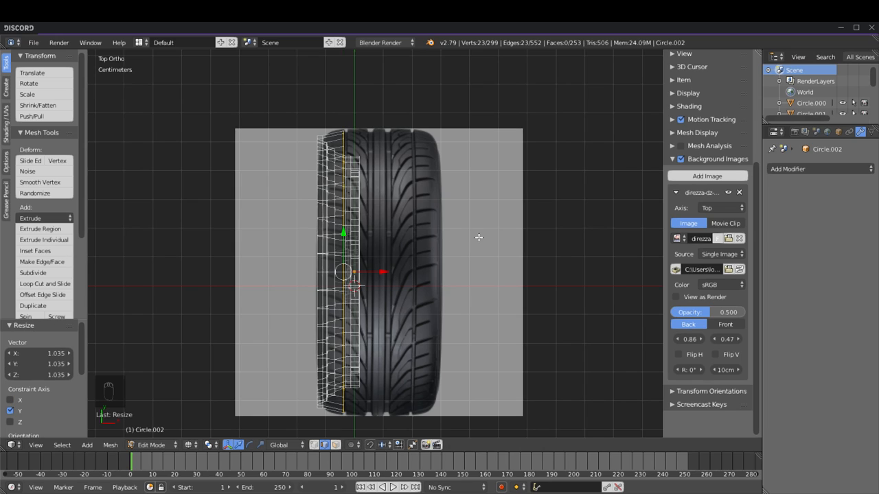
key("s")
key("y")
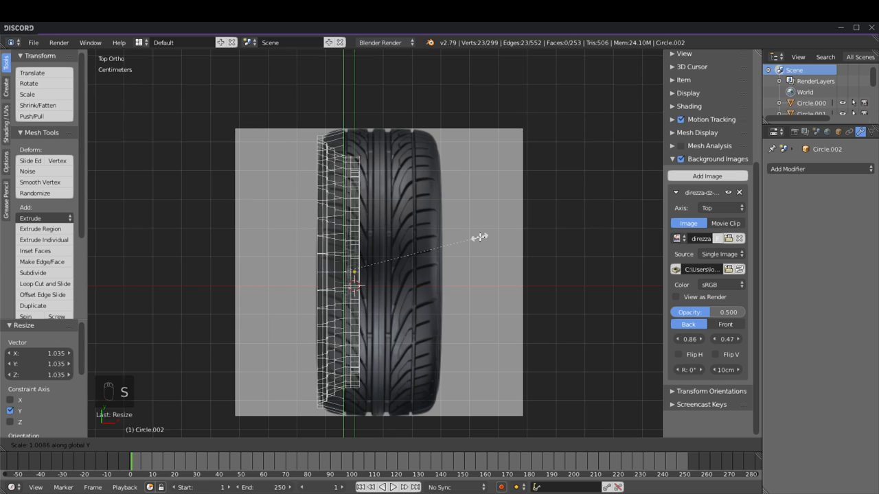
left_click(479, 237)
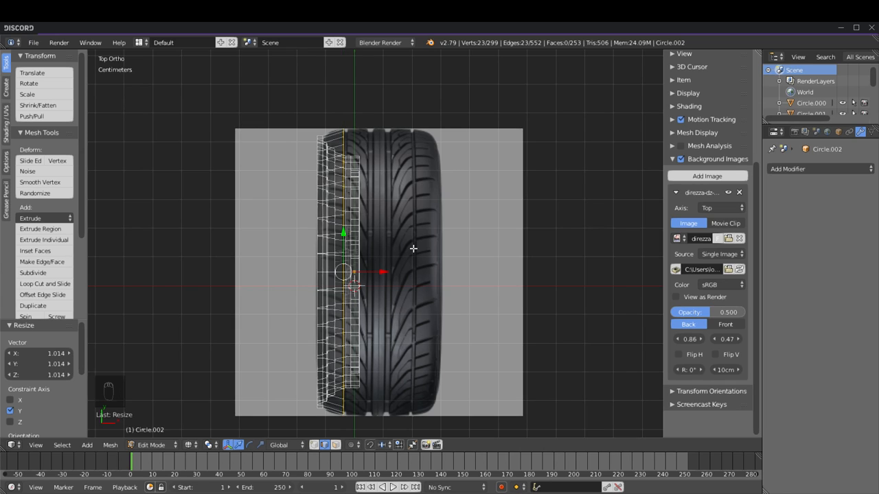
Step: Extrude the scaled loop again and move it 2.5 cm along X across the tire tread
key("e")
right_click(404, 262)
key("x")
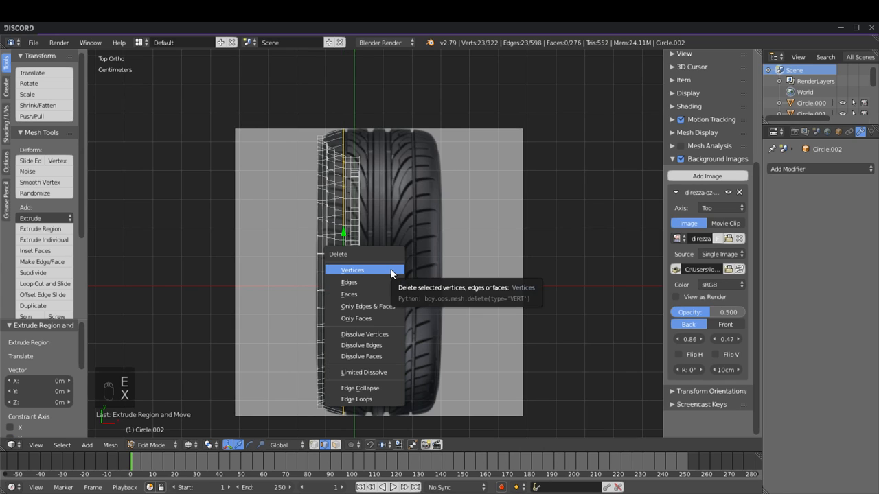
key("g")
key("x")
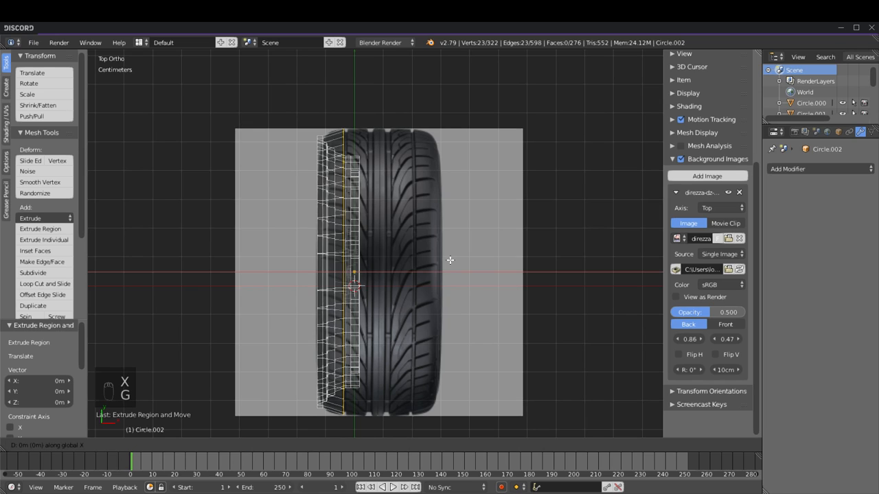
left_click(521, 260)
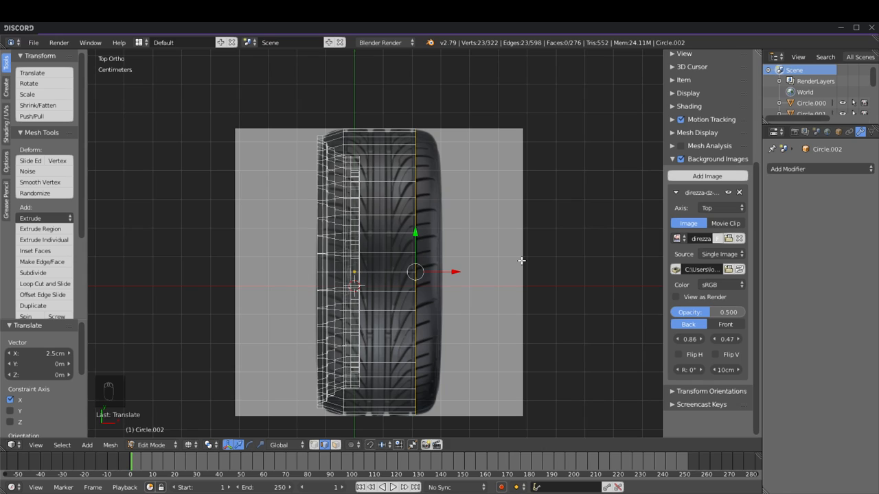
Step: Extrude the loop 8.97 mm along X to the tire's far sidewall and scale it to 0.741 along Y
key("e")
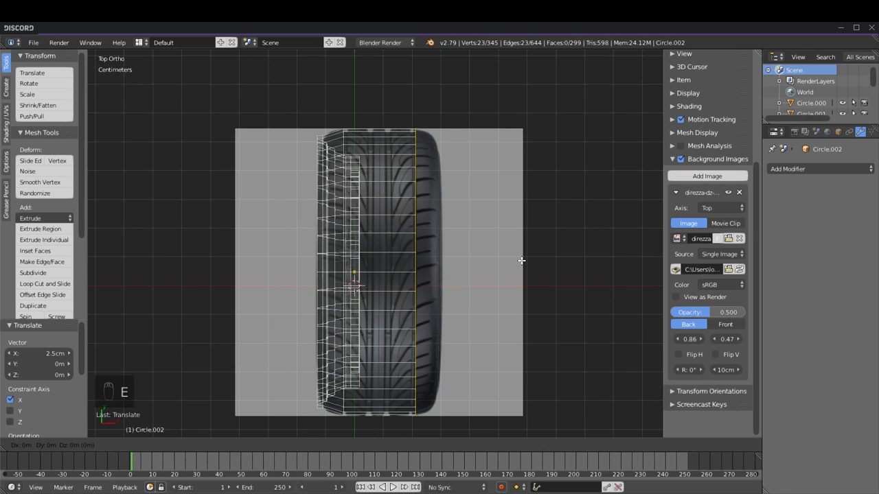
key("x")
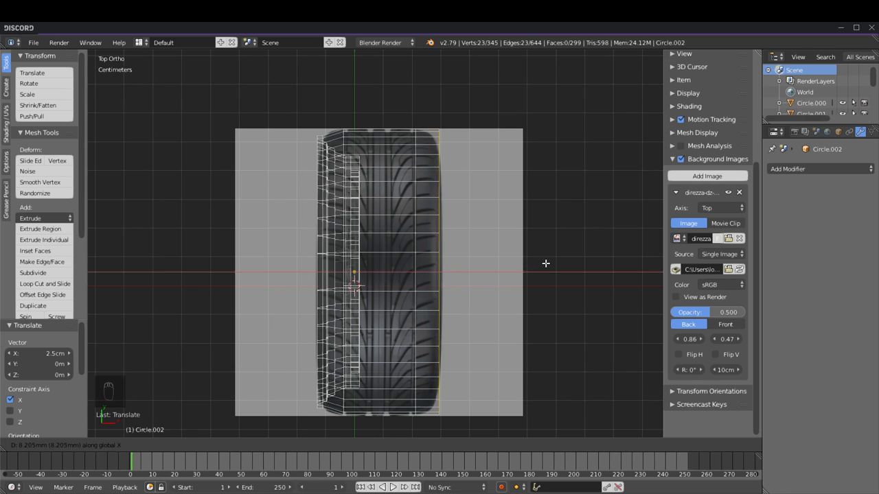
left_click(547, 264)
key("s")
key("y")
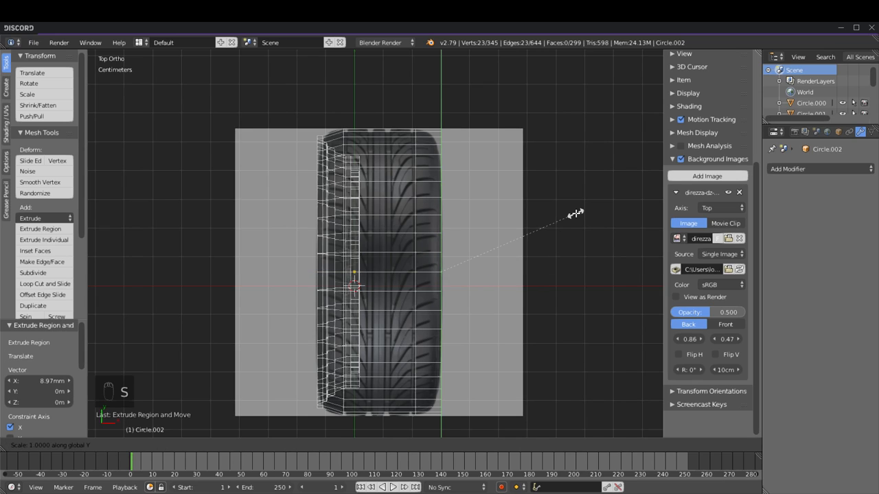
left_click(537, 220)
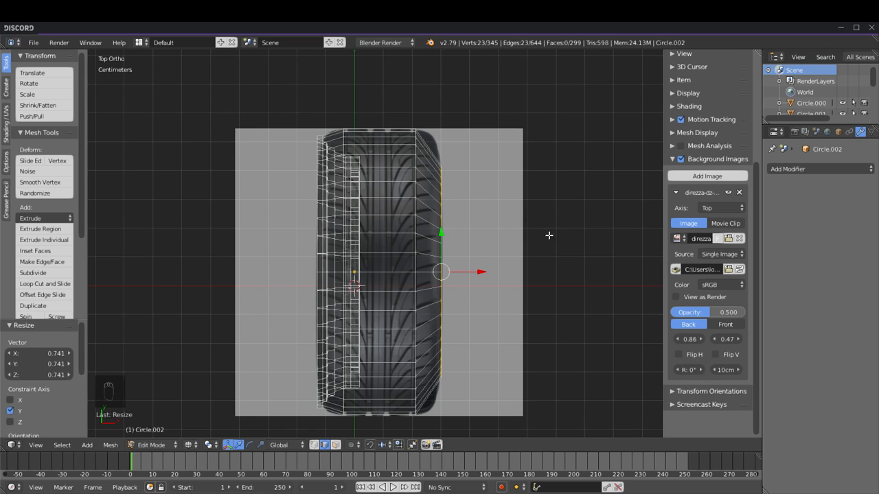
Step: Undo all the tire extrusions and scalings back to the selected lip edge loop, and return to the top view
key("z")
key("a")
middle_click_drag(395, 259, 294, 204)
scroll(379, 233, "down", 4)
middle_click_drag(379, 233, 441, 227)
key("ctrl+z")
key("ctrl+z")
key("ctrl+z")
key("ctrl+z")
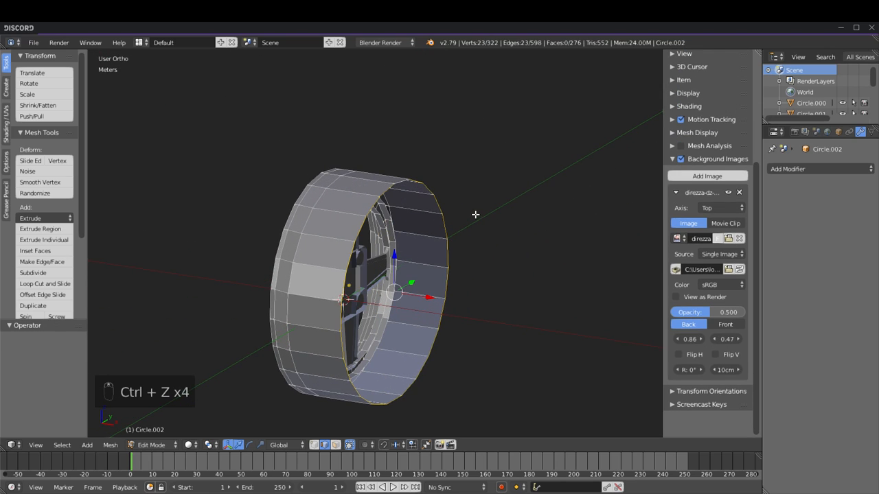
key("ctrl+z")
key("ctrl+z")
middle_click_drag(429, 220, 469, 250)
key("ctrl+z")
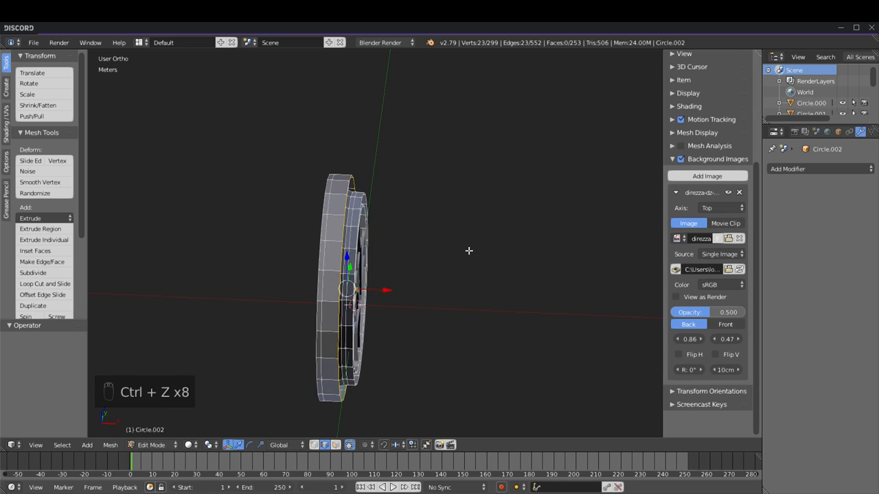
key("ctrl+z")
key("KP_7")
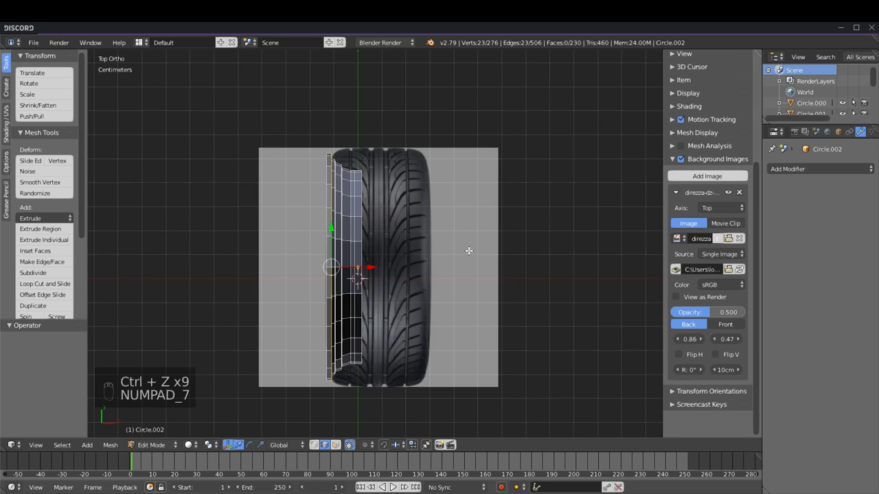
Step: Extrude the rim's lip edge loop 7 mm along X and scale it up by about 1.04 to the tire's shoulder
scroll(469, 250, "up", 2)
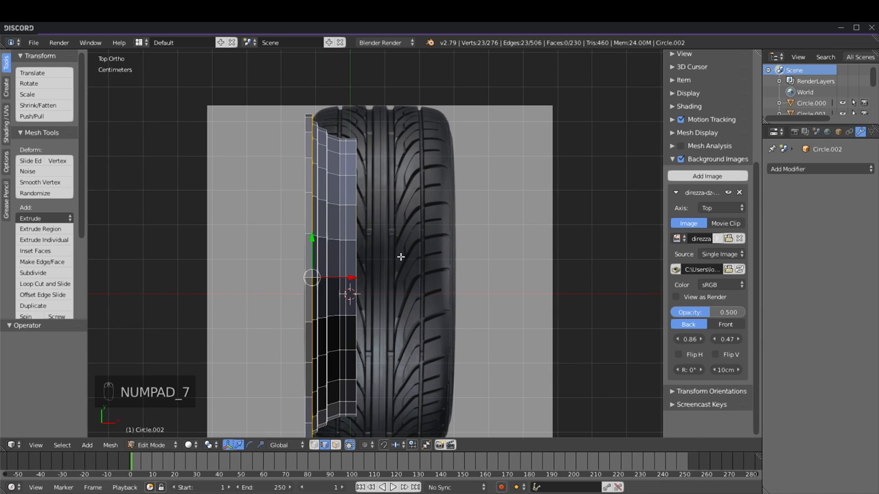
key("g")
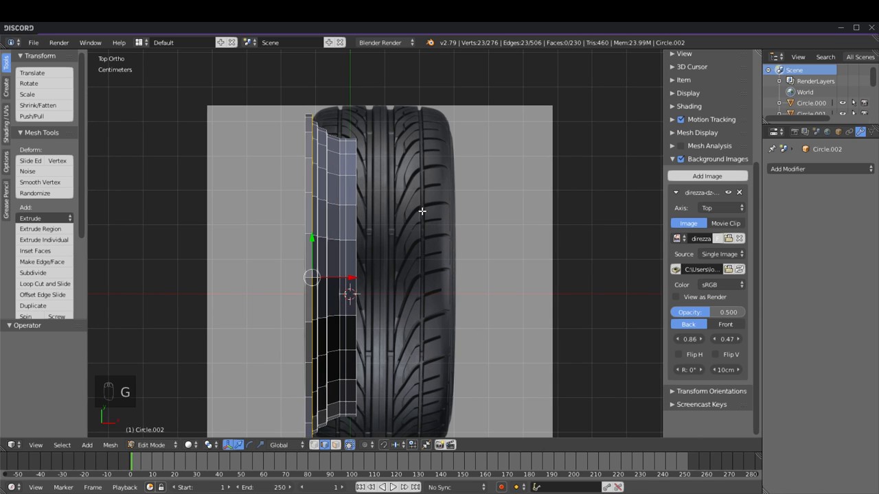
key("e")
key("g")
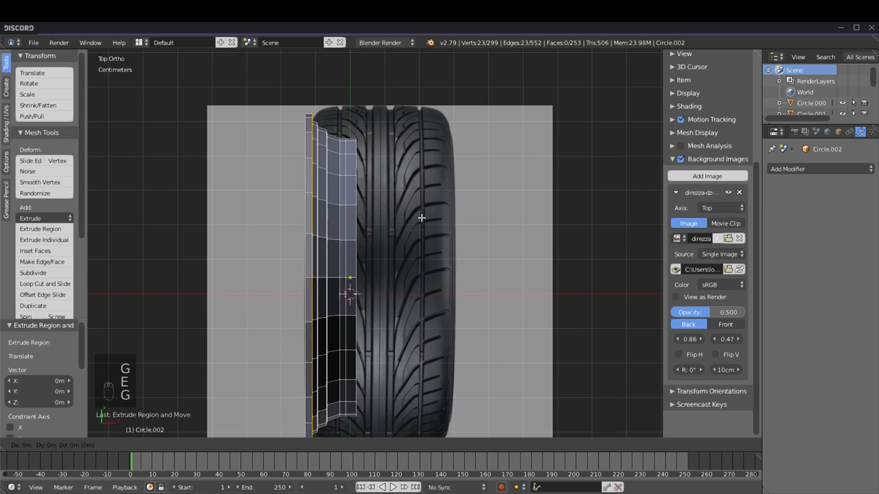
left_click(446, 220)
key("s")
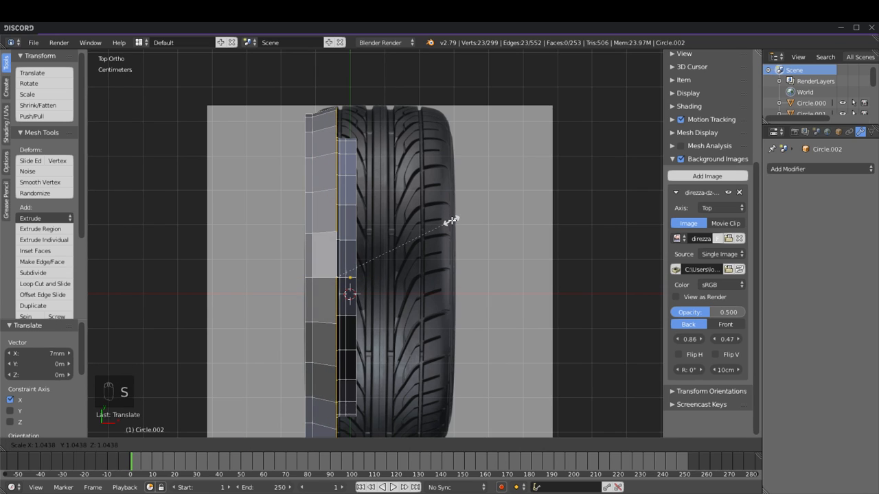
left_click(452, 220)
Step: Extrude the shoulder loop 2.51 cm along X across the tire tread
key("e")
key("g")
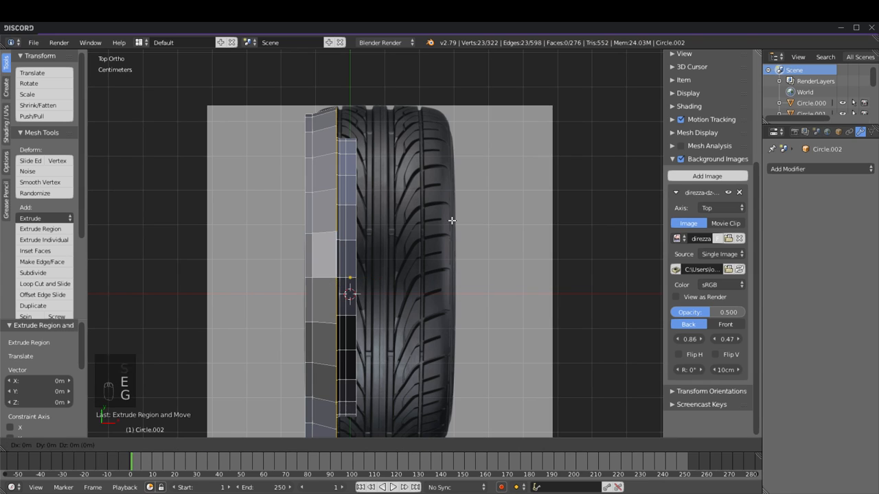
left_click(539, 226)
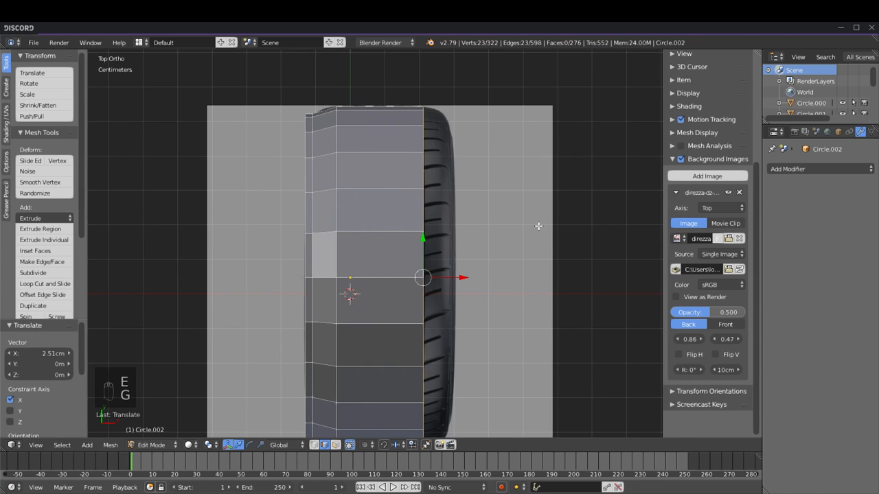
Step: Show the mesh as wireframe and extrude the loop 9.22 mm along X to the tire's far sidewall
key("z")
key("e")
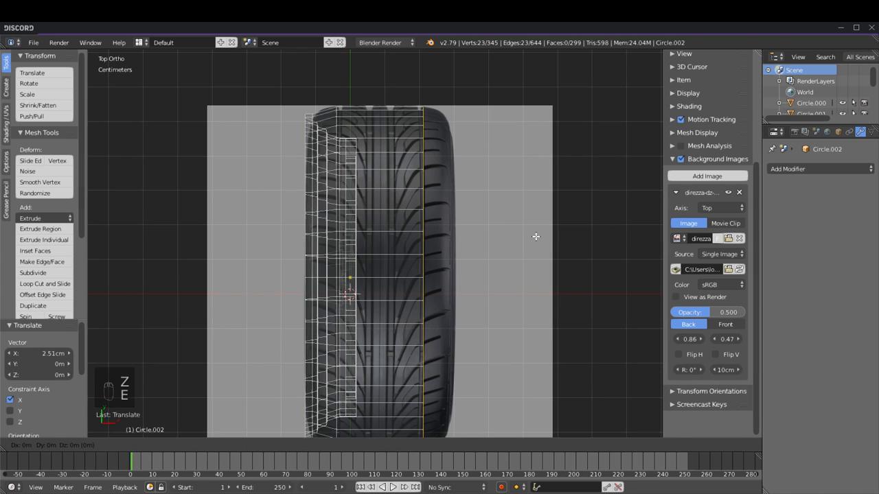
right_click(535, 236)
key("g")
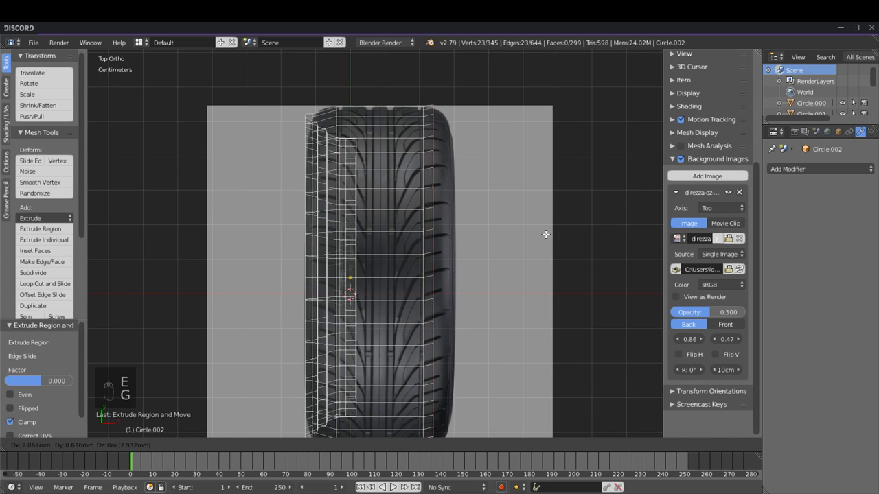
right_click(548, 233)
key("g")
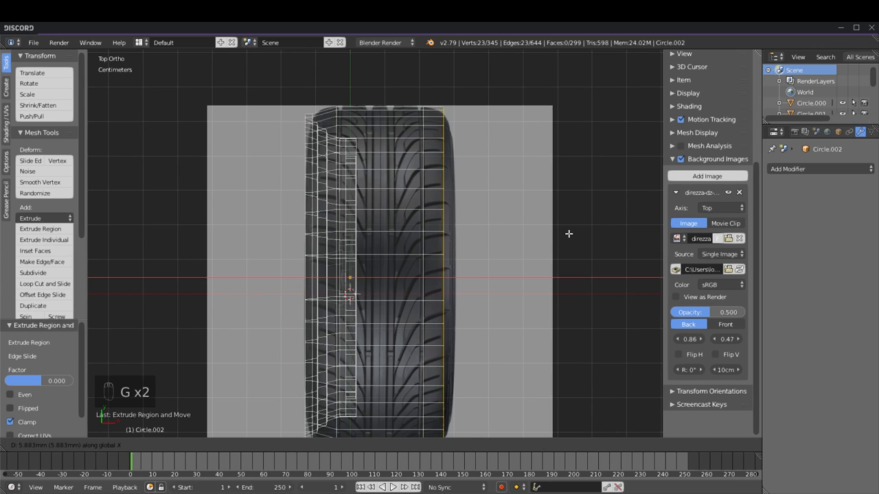
left_click(580, 236)
Step: Scale the far sidewall loop by 0.772, and scale it back up by about 1.195
key("s")
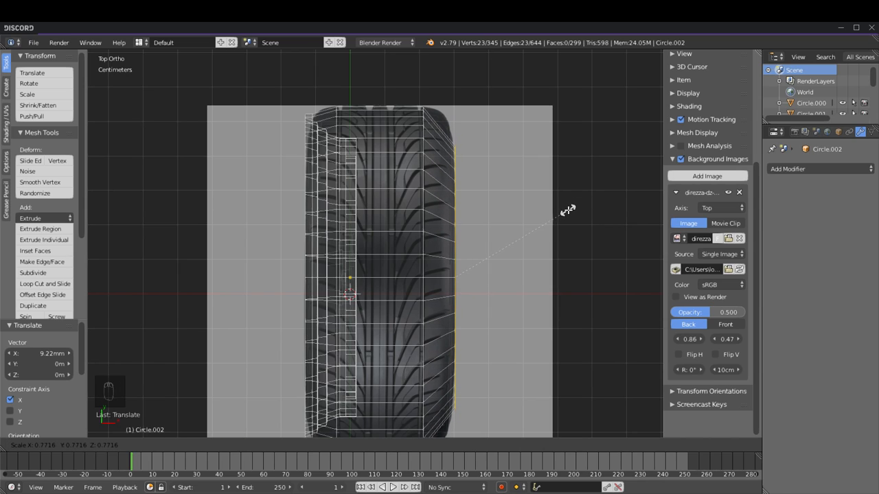
left_click(568, 210)
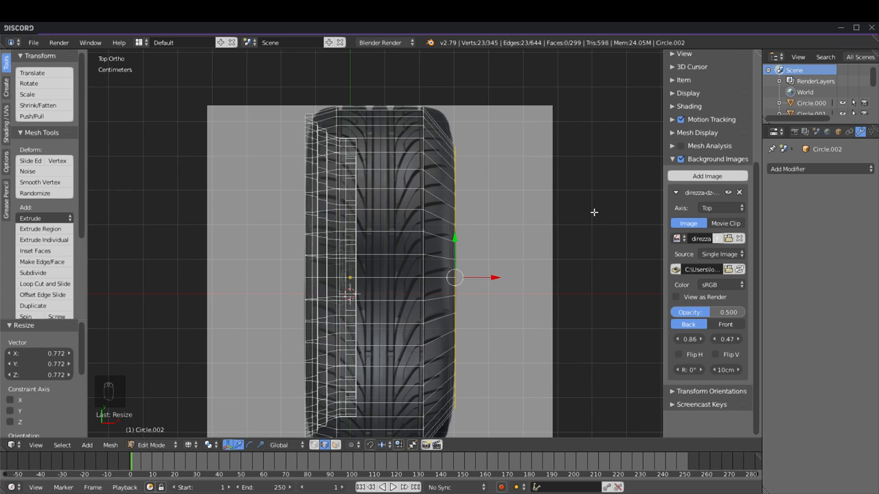
key("s")
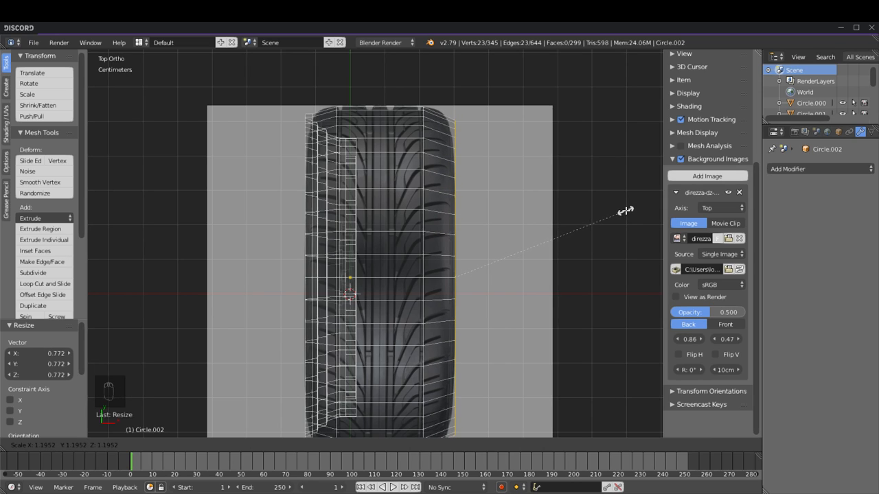
left_click(625, 211)
Step: In Object Mode, select all wheel objects, scale them by 0.922 and shift them slightly along negative X
key("a")
key("Tab")
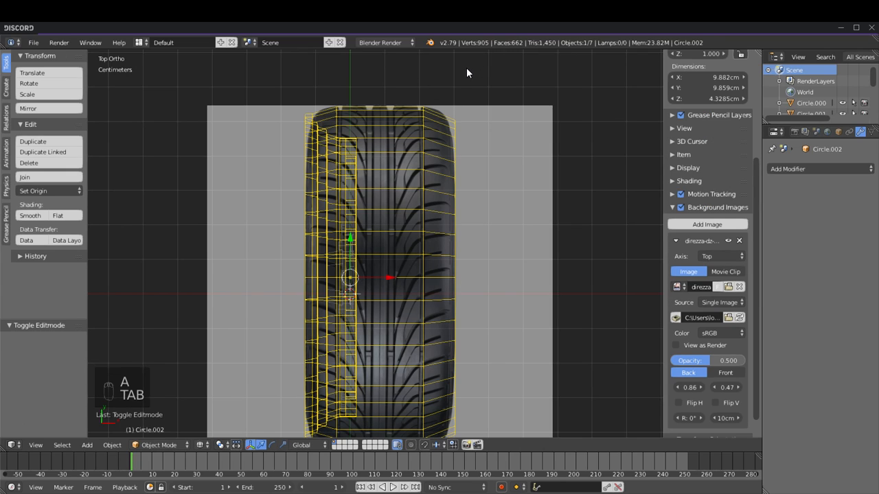
key("a")
key("a")
key("s")
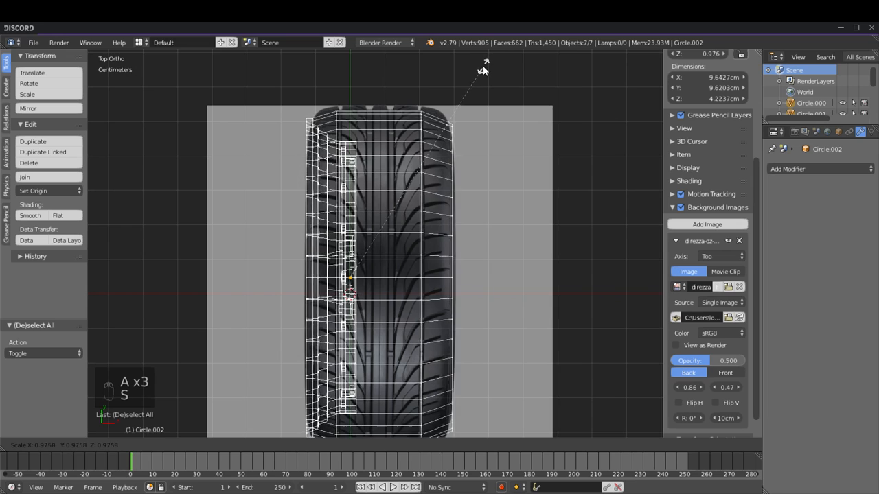
left_click(468, 76)
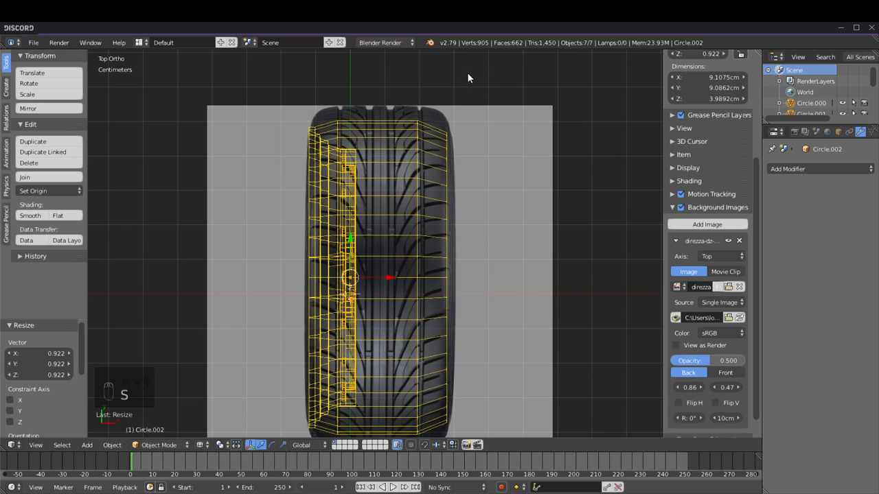
left_click_drag(381, 277, 377, 277)
Step: In Edit Mode, select both tread edge loops and the far sidewall loop and move them about 1.11 mm along X
key("Tab")
key("a")
key("a")
key("a")
right_click(412, 133, "alt+shift")
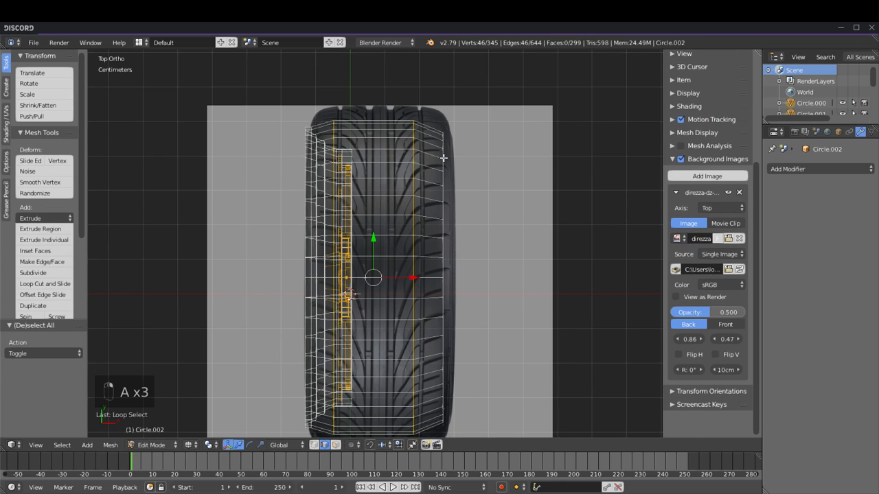
right_click(443, 154, "alt+shift")
key("g")
key("x")
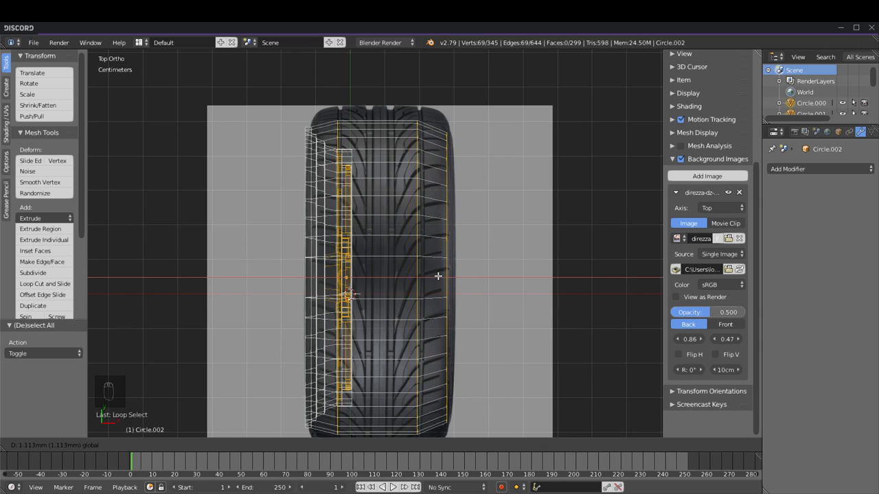
left_click(438, 276)
Step: Select only the far tread edge loop and the far sidewall loop and move them 1.91 mm along X
key("a")
right_click(418, 159, "alt")
right_click(448, 164, "alt+shift")
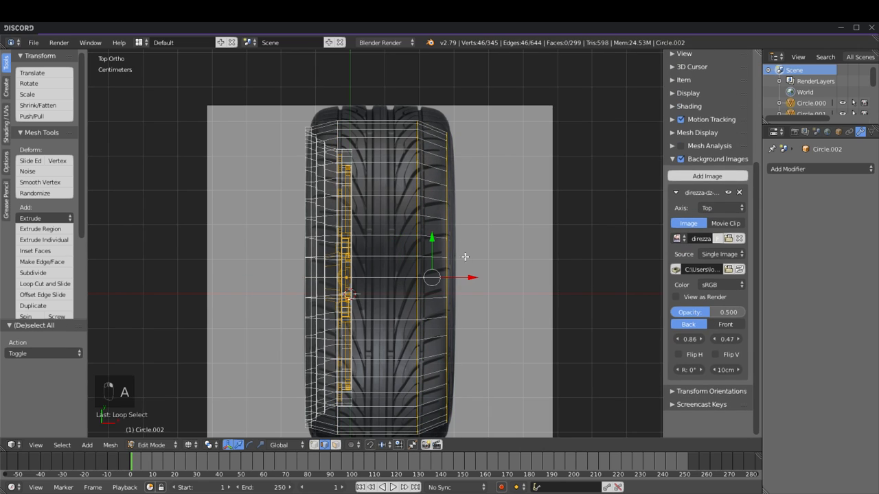
key("g")
left_click(472, 275)
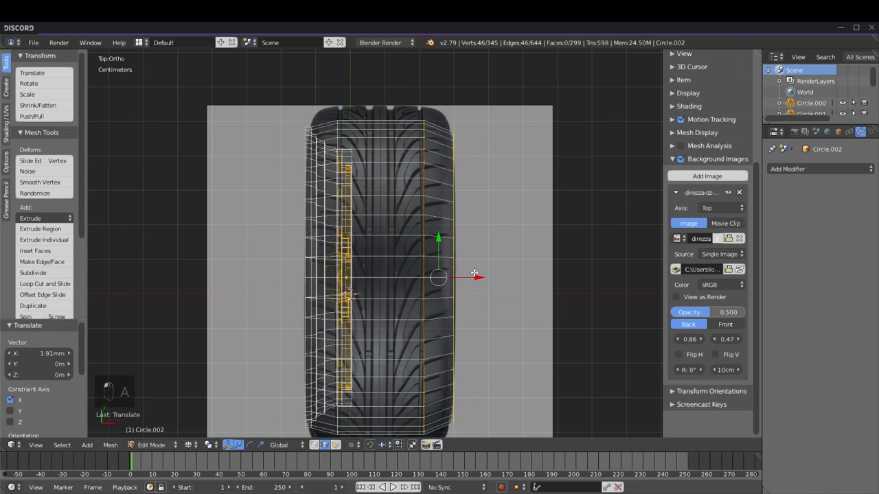
Step: Return to solid shading and select the tire's central tread face loop in face select mode
key("a")
key("z")
key("z")
key("z")
key("z")
mouse_move(387, 255)
middle_mouse_down()
mouse_move(435, 245)
mouse_move(487, 188)
mouse_move(395, 258)
mouse_move(499, 243)
middle_mouse_up()
left_click(336, 445)
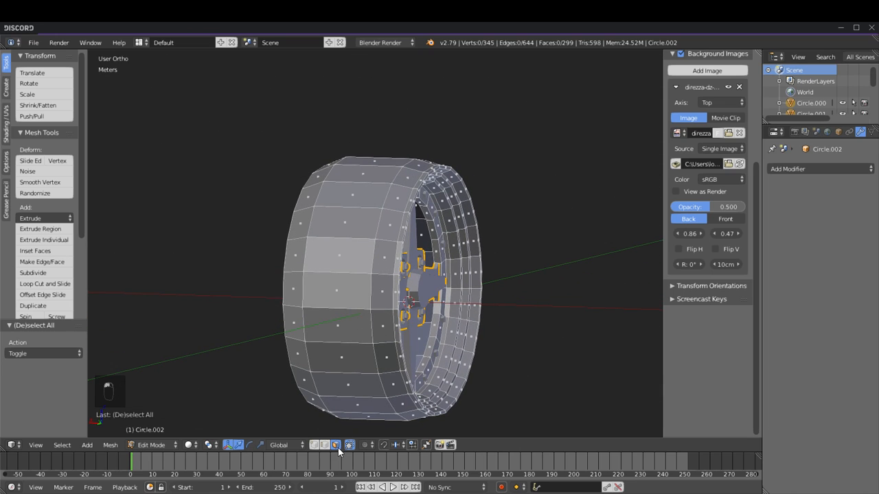
right_click(376, 220, "alt")
key("a")
right_click(336, 210, "alt")
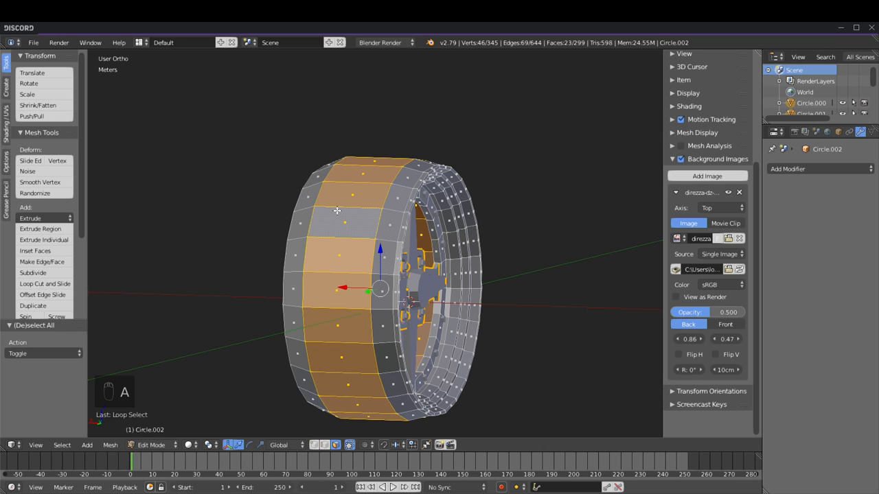
Step: Scale the tread face loop up by 1.156 in the left side view
key("KP_3")
key("KP_1")
key("KP_3")
key("KP_9")
key("KP_6")
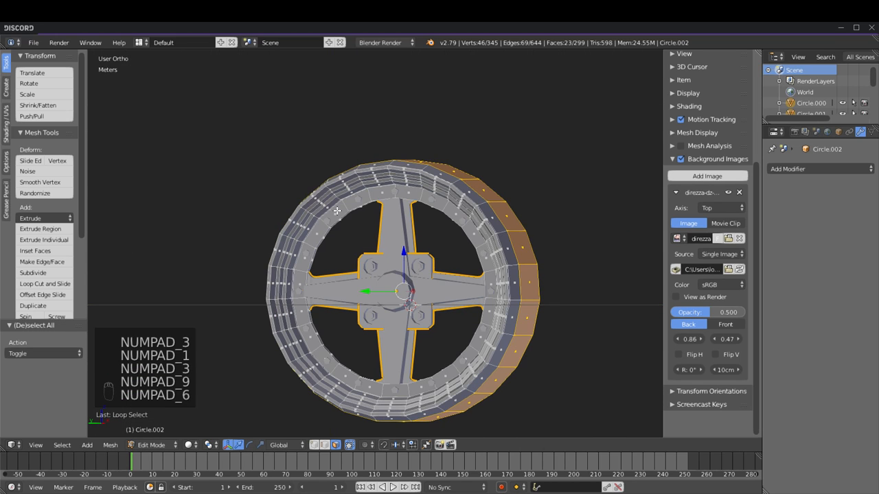
key("KP_3")
key("KP_9")
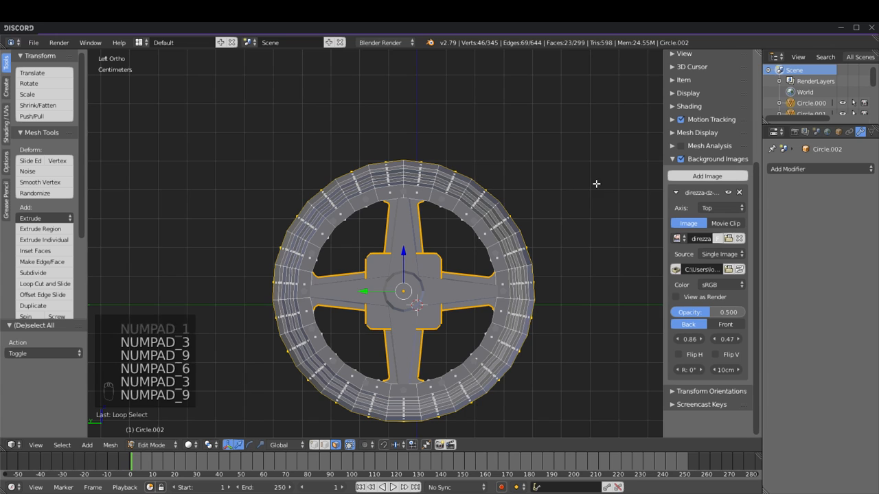
key("s")
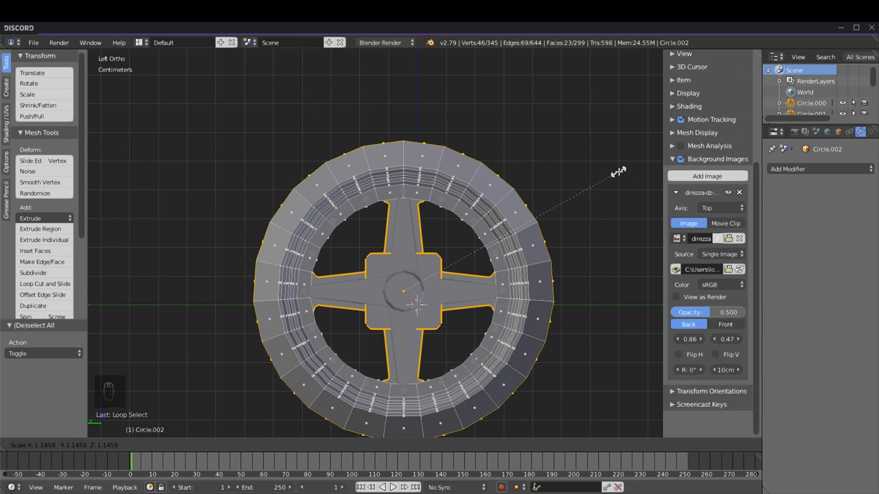
left_click(563, 188)
middle_click_drag(563, 188, 520, 250)
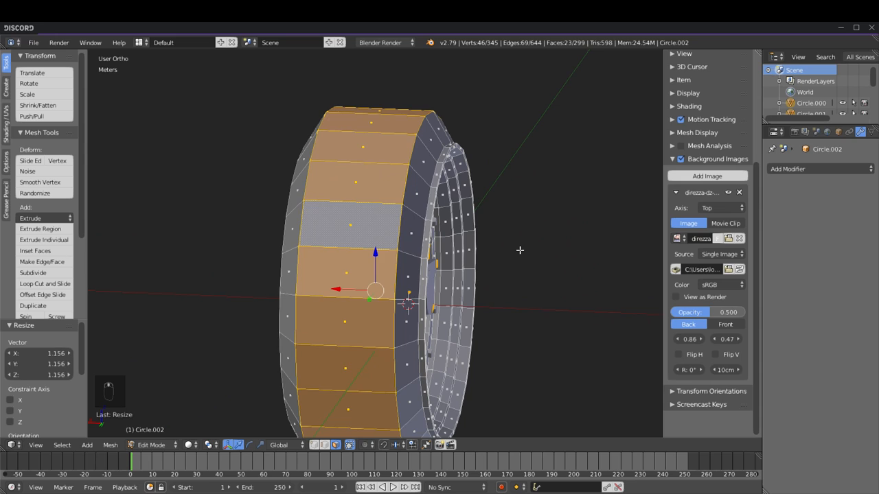
Step: Add two evenly spaced loop cuts around the tire sidewall next to the rim lip
key("a")
middle_click_drag(456, 238, 408, 239)
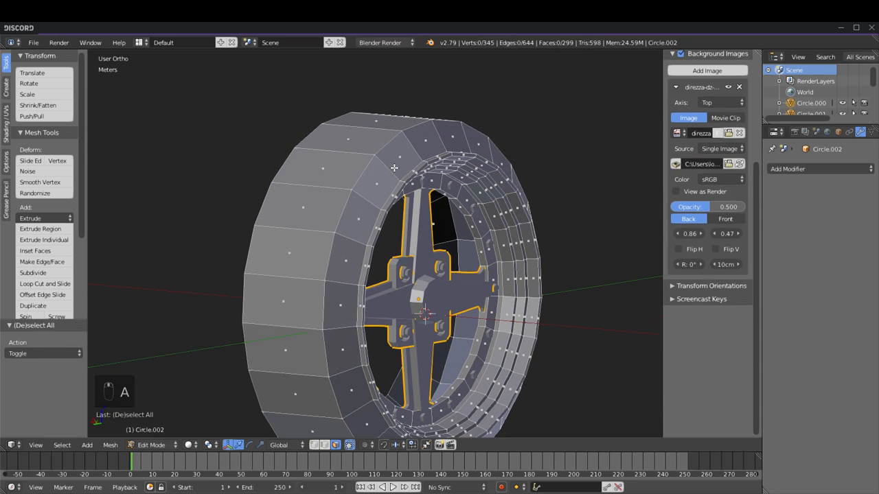
key("ctrl+r")
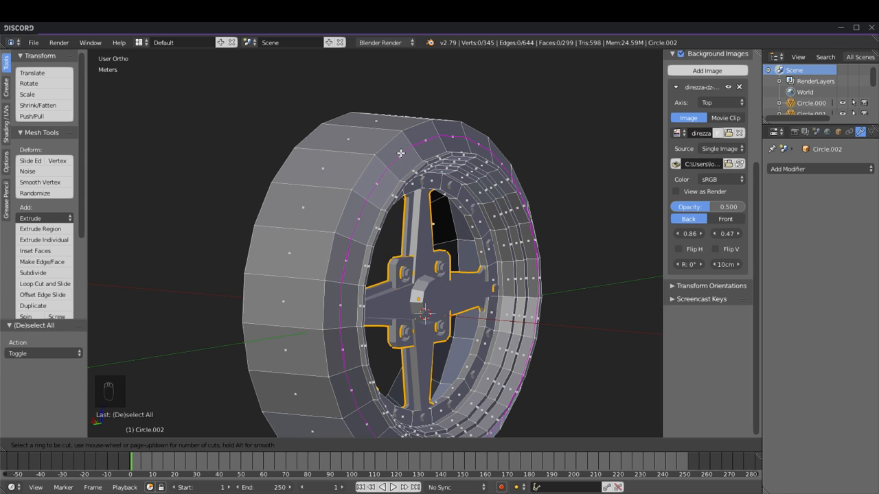
scroll(401, 154, "up", 1)
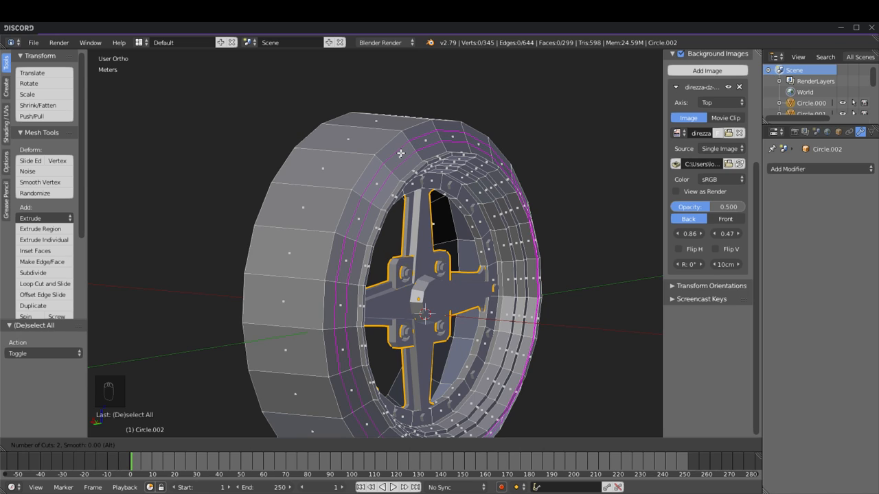
left_click(401, 153)
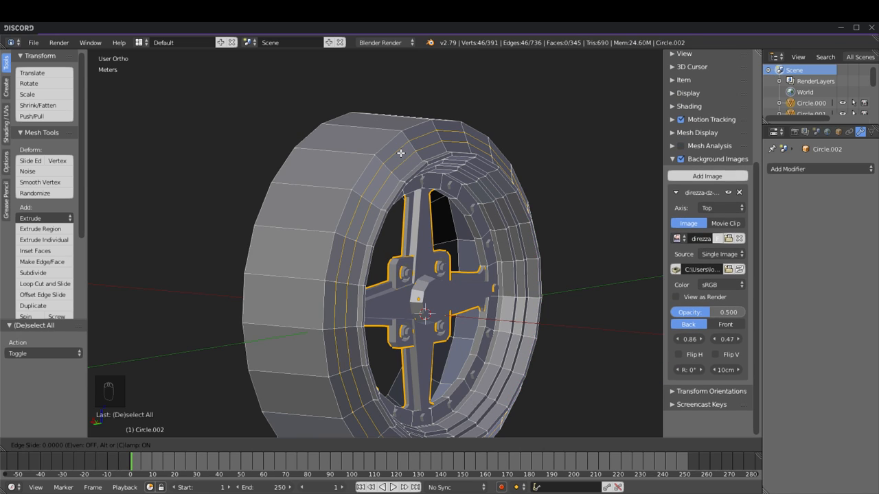
left_click(401, 153)
middle_click_drag(361, 226, 431, 245)
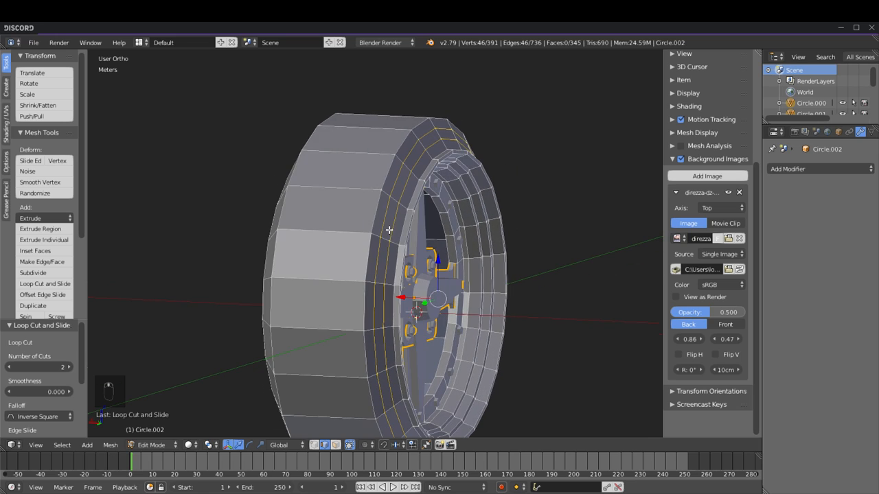
Step: Add two evenly spaced loop cuts around the tire's opposite sidewall
key("a")
key("a")
key("a")
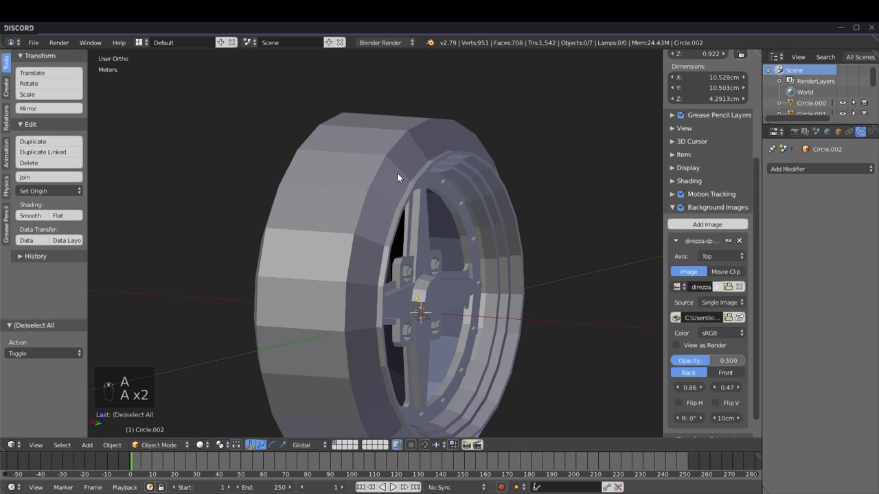
key("Tab")
middle_click_drag(407, 176, 334, 177)
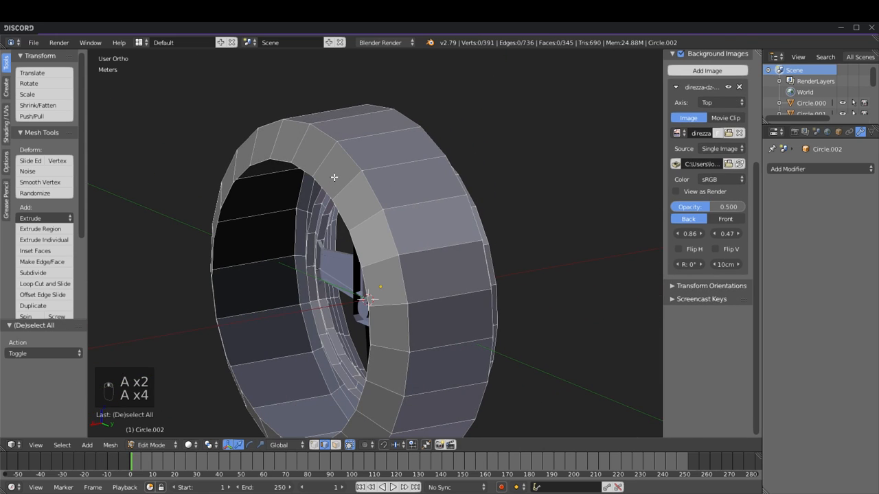
key("ctrl+r")
left_click(335, 177)
left_click(335, 177)
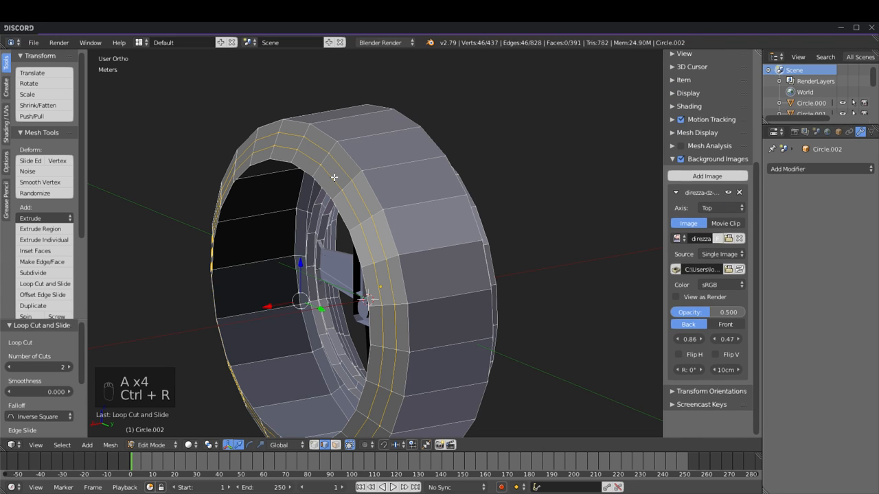
key("a")
Step: Select the two added edge loops on each tire sidewall and scale all four up by 1.035 in top wireframe view
middle_click_drag(353, 190, 339, 387)
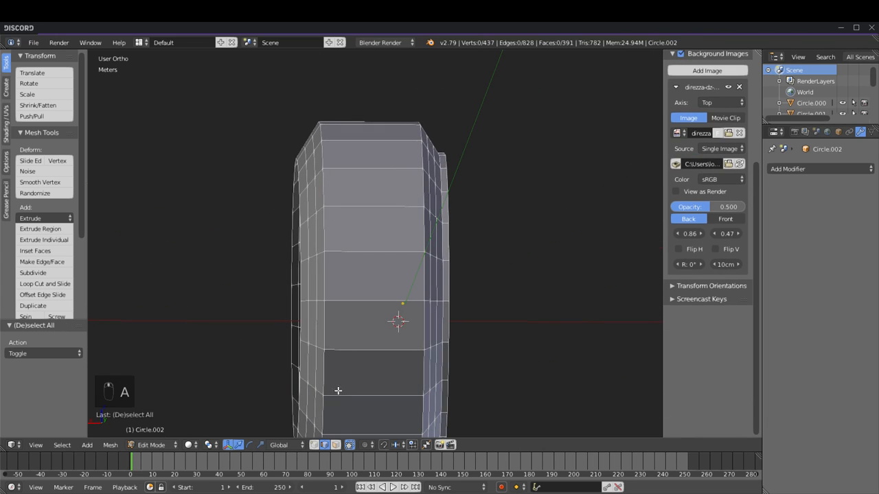
right_click(312, 212, "alt")
middle_click_drag(312, 212, 407, 189)
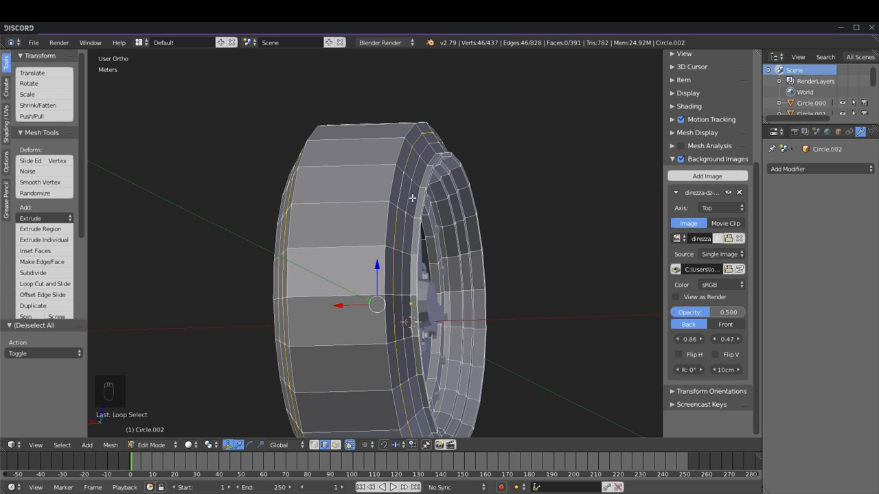
middle_click_drag(412, 197, 341, 225)
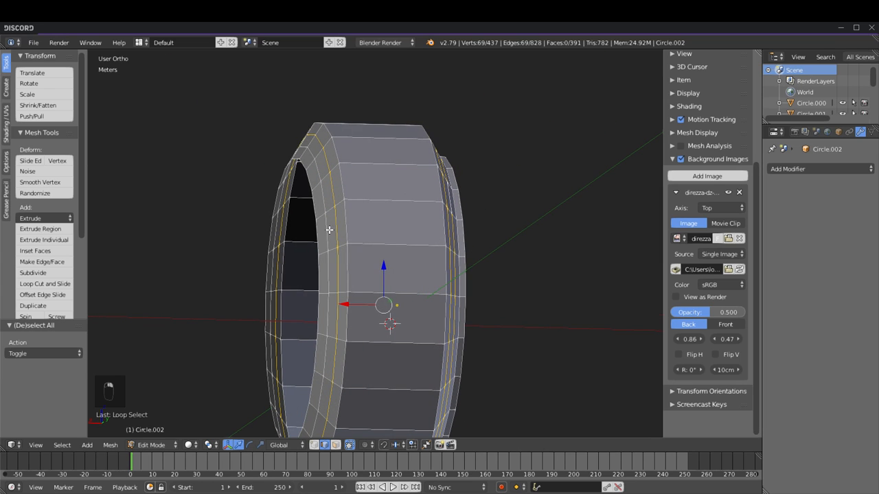
key("KP_7")
key("z")
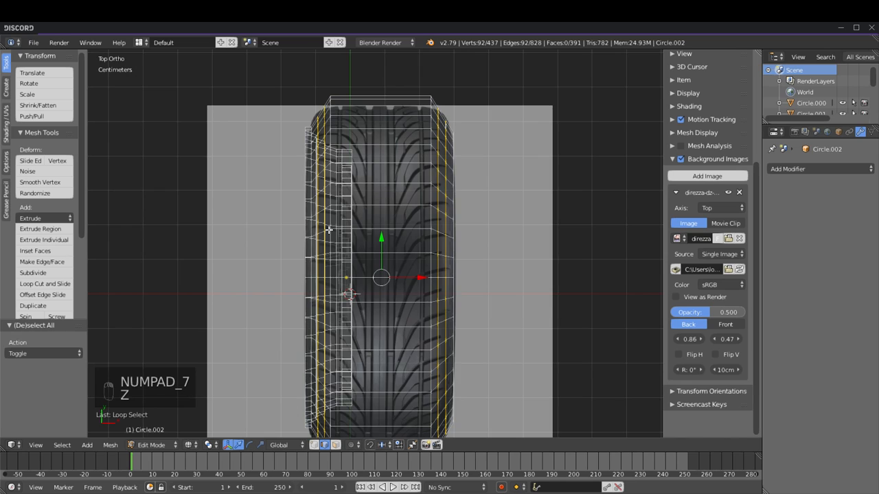
key("s")
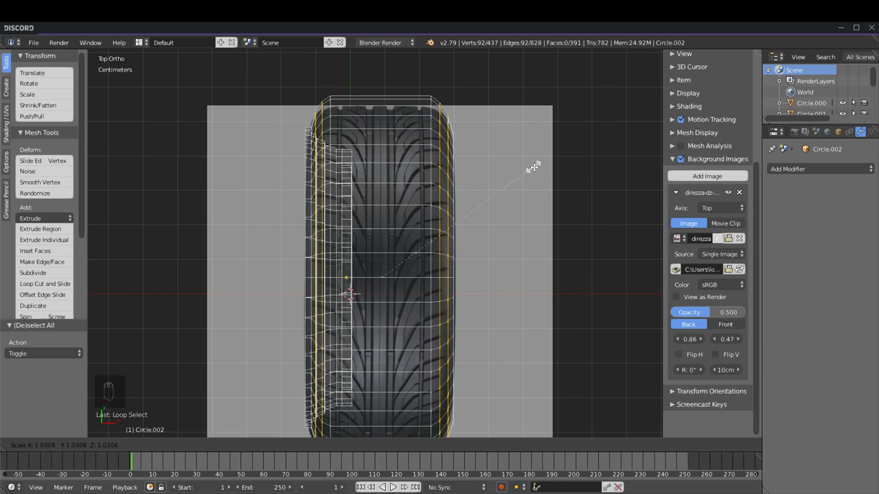
key("Escape")
key("s")
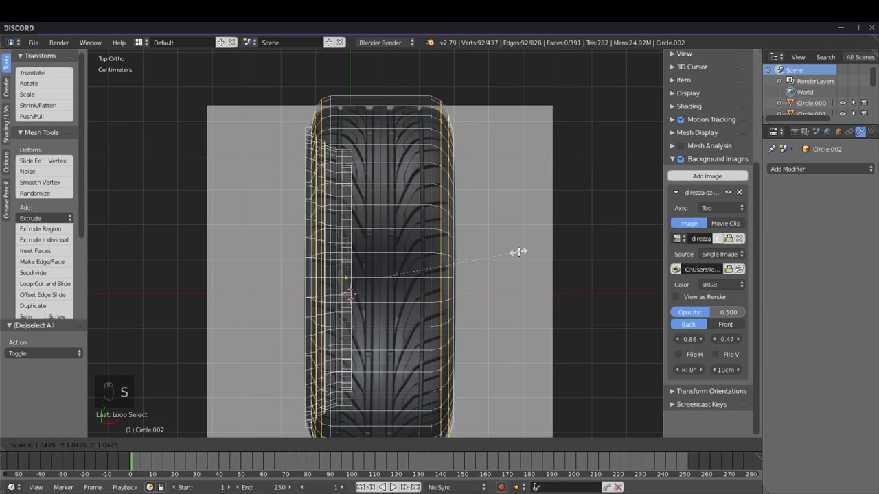
left_click(518, 251)
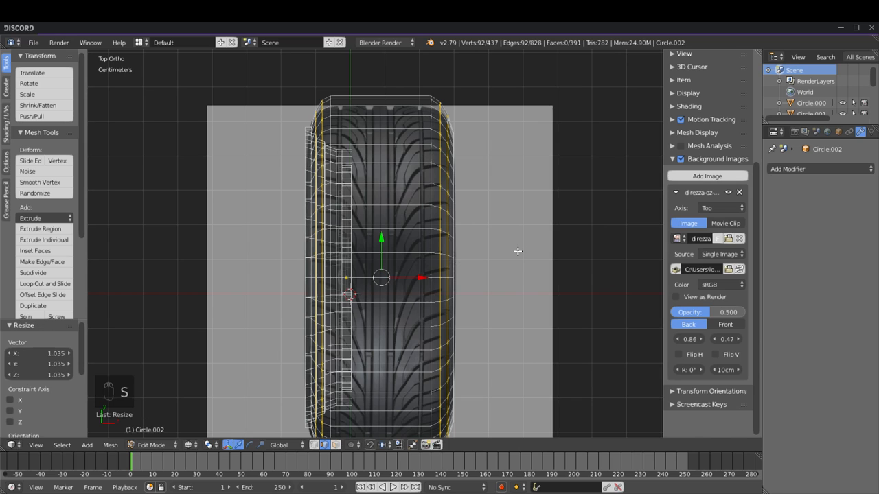
Step: Return to solid shading and leave edit mode with nothing selected
key("z")
scroll(467, 258, "down", 2)
key("a")
mouse_move(455, 274)
middle_mouse_down()
mouse_move(500, 216)
mouse_move(456, 268)
mouse_move(557, 240)
mouse_move(575, 255)
mouse_move(397, 255)
middle_mouse_up()
key("Tab")
key("a")
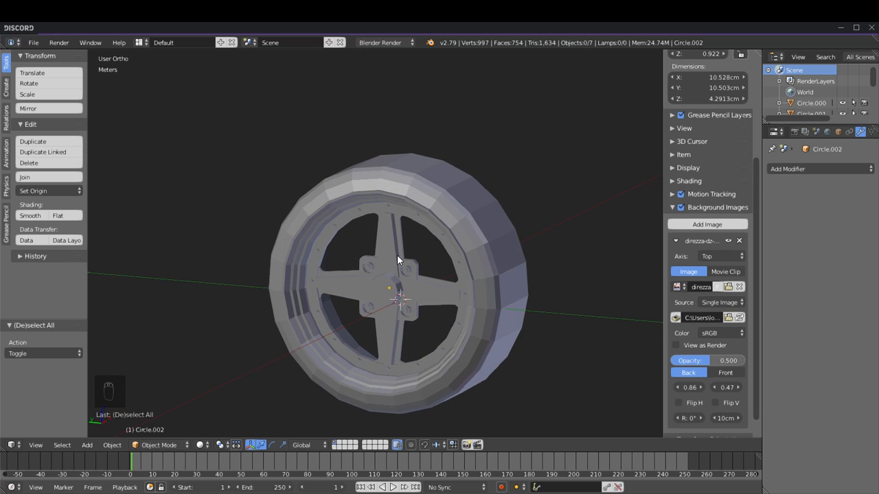
Step: Edit the tire in face select mode and select its central tread face loop, facing the wheel's left side
middle_click_drag(574, 201, 483, 209)
key("Tab")
right_click(347, 198, "alt")
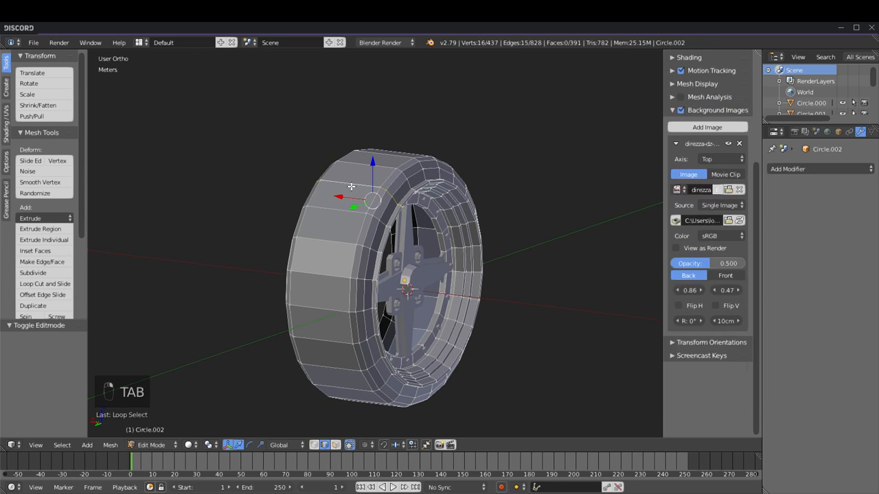
left_click(338, 445)
key("a")
key("a")
key("a")
key("a")
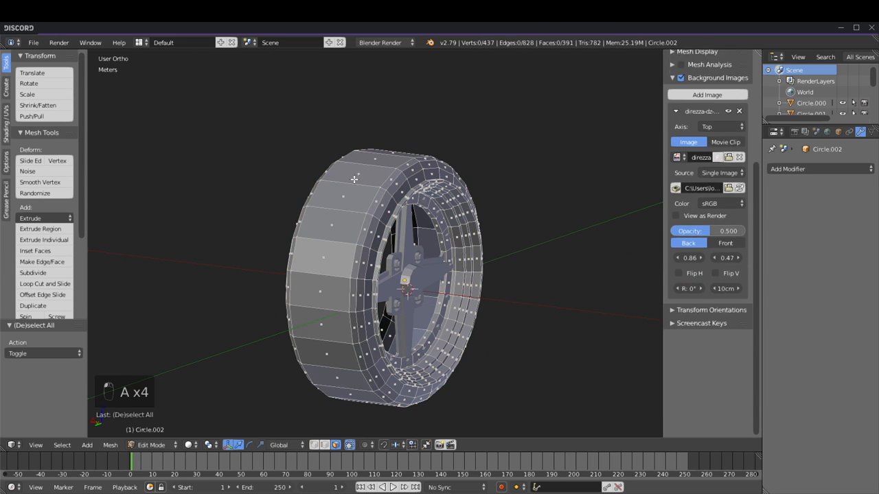
right_click(353, 180, "alt")
middle_click_drag(368, 189, 385, 186)
key("KP_1")
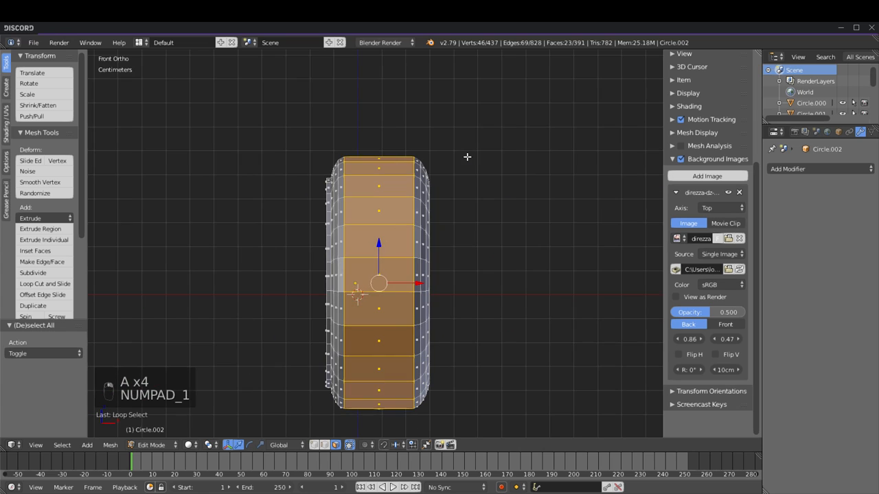
key("KP_3")
key("KP_1")
key("KP_3")
key("KP_9")
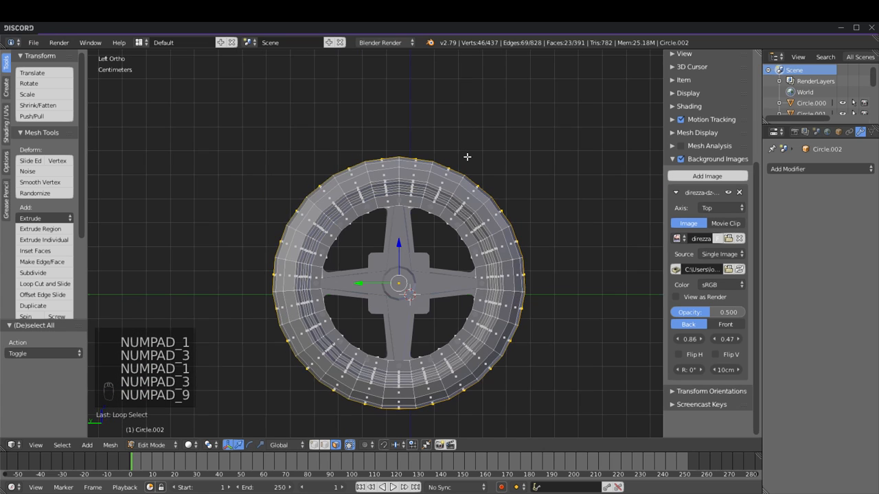
Step: Leave edit mode, duplicate all of the wheel's objects and move the copy -12 cm along the Y axis
key("a")
key("a")
key("Tab")
scroll(433, 230, "down", 2)
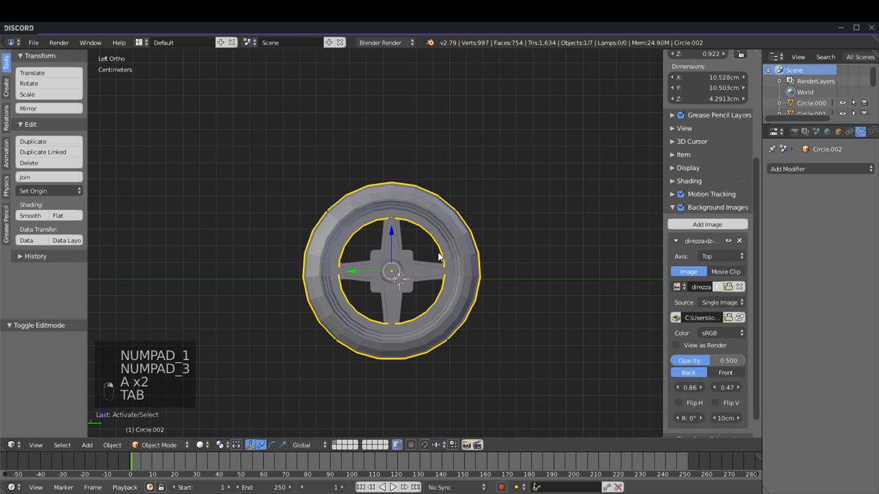
key("a")
key("a")
key("a")
key("a")
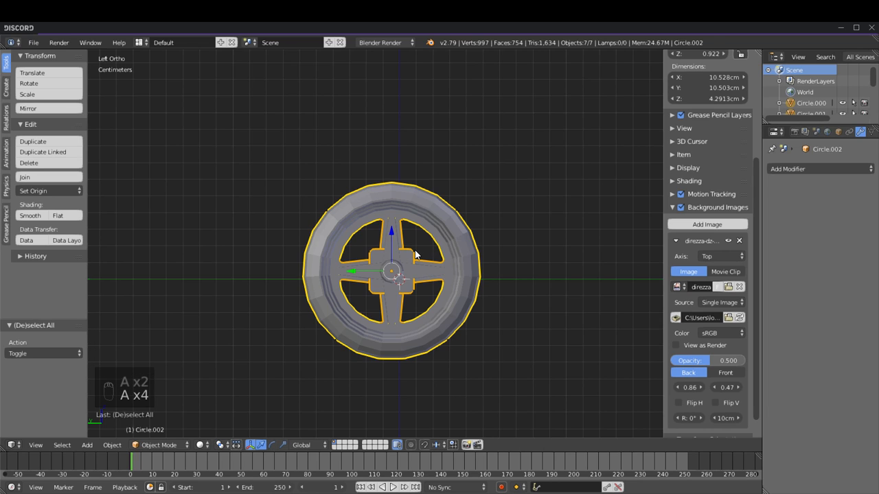
key("shift+d")
left_click_drag(358, 271, 562, 269, "ctrl")
Step: Select only the duplicated wheel's tire and face it in the left orthographic view
middle_click_drag(540, 270, 282, 286, "shift")
key("KP_5")
key("KP_3")
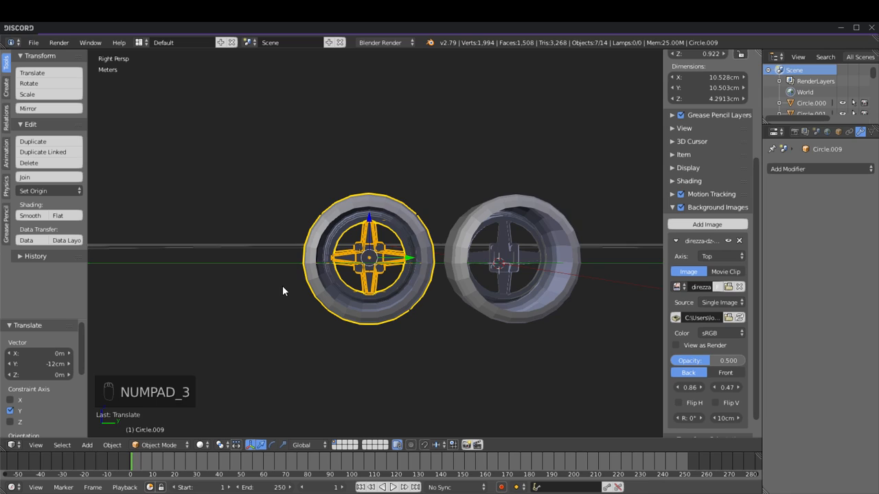
key("KP_9")
key("KP_5")
scroll(412, 211, "up", 3)
key("a")
key("a")
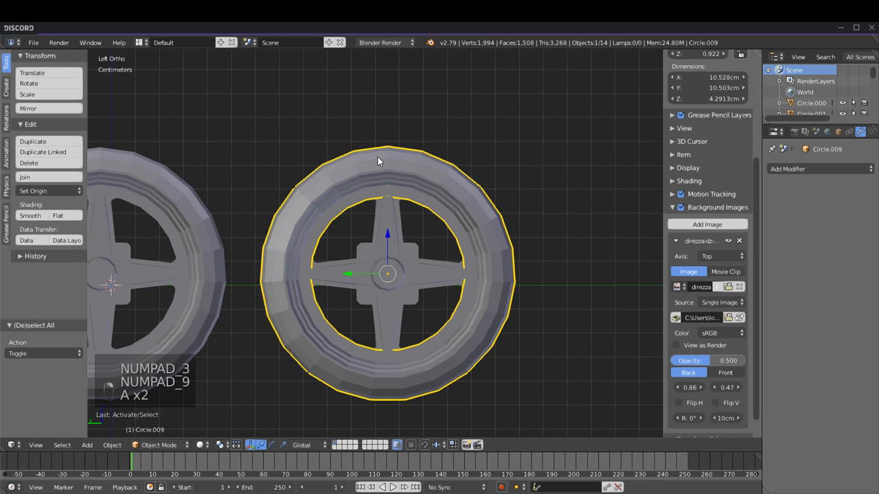
Step: Select the duplicate tire's tread face loop and scale it up by about 1.06 in the left side view
key("Tab")
middle_click_drag(377, 157, 365, 185)
right_click(365, 185, "alt")
key("KP_3")
key("KP_9")
key("s")
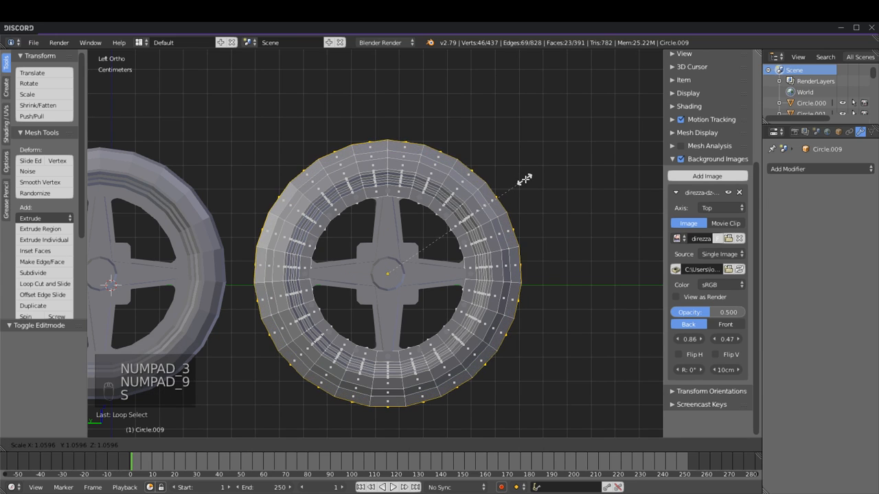
left_click(524, 179)
key("a")
middle_click_drag(526, 178, 453, 196)
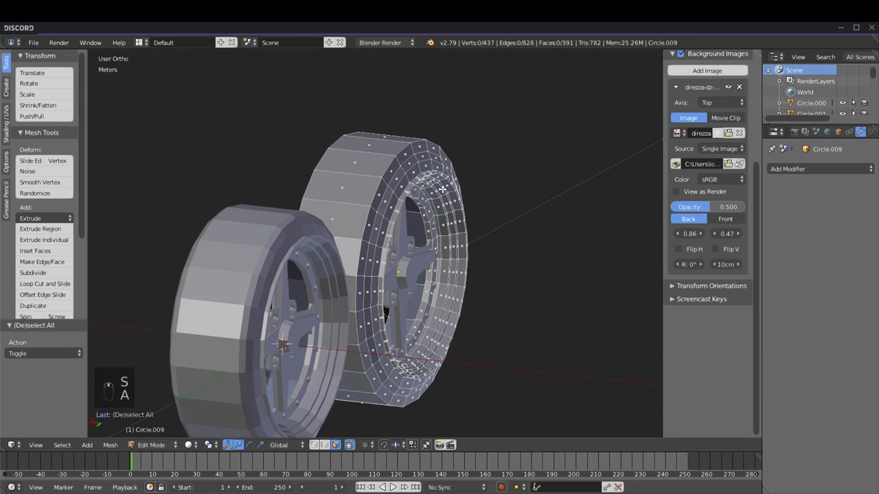
scroll(409, 189, "up", 2)
right_click(398, 164, "alt")
middle_click_drag(397, 164, 336, 173)
right_click(325, 166, "alt+shift")
key("KP_1")
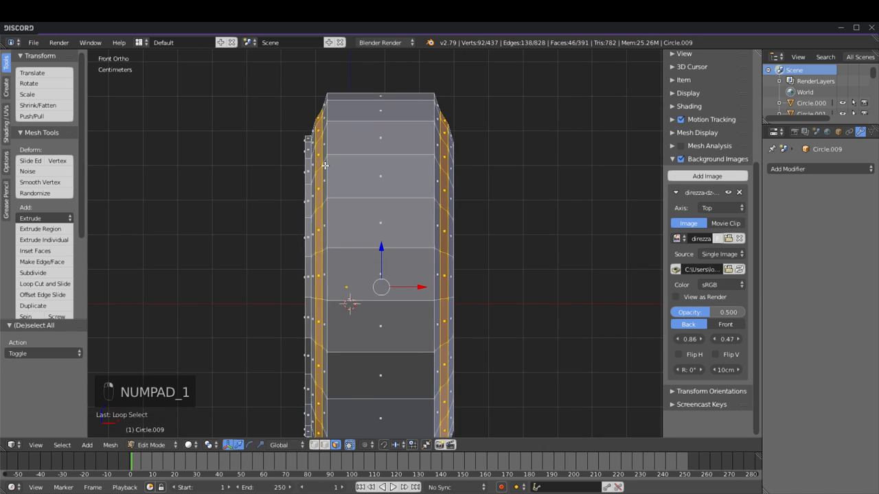
key("z")
key("s")
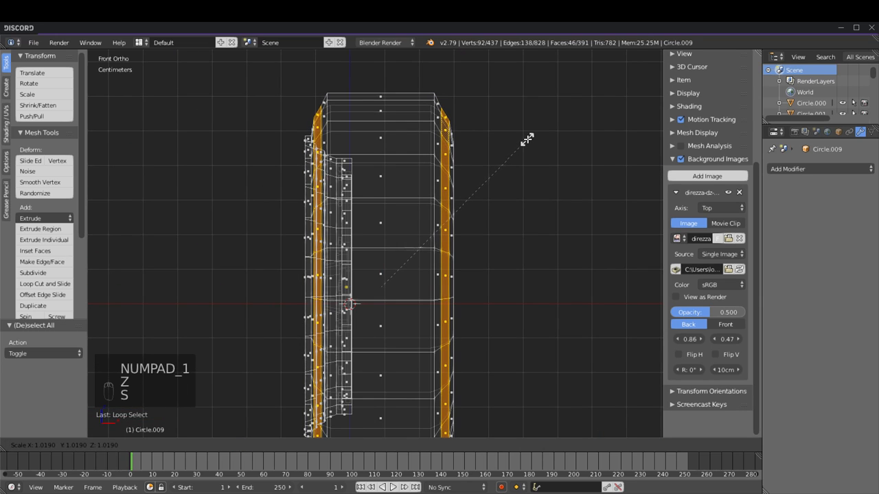
right_click(520, 138)
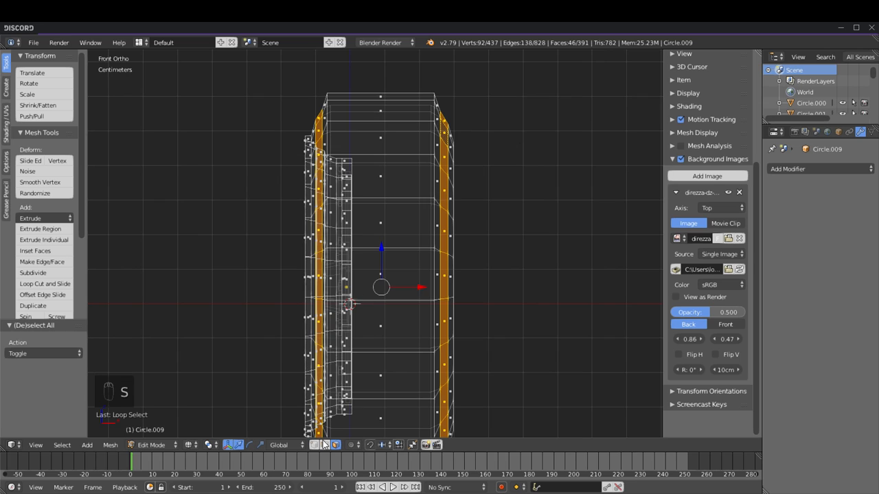
Step: Select the edge loop nearest the tread on each side of the duplicate tire and scale both up by 1.028
middle_click_drag(331, 243, 300, 244)
key("a")
right_click(352, 130, "alt")
middle_click_drag(377, 152, 438, 153)
key("KP_3")
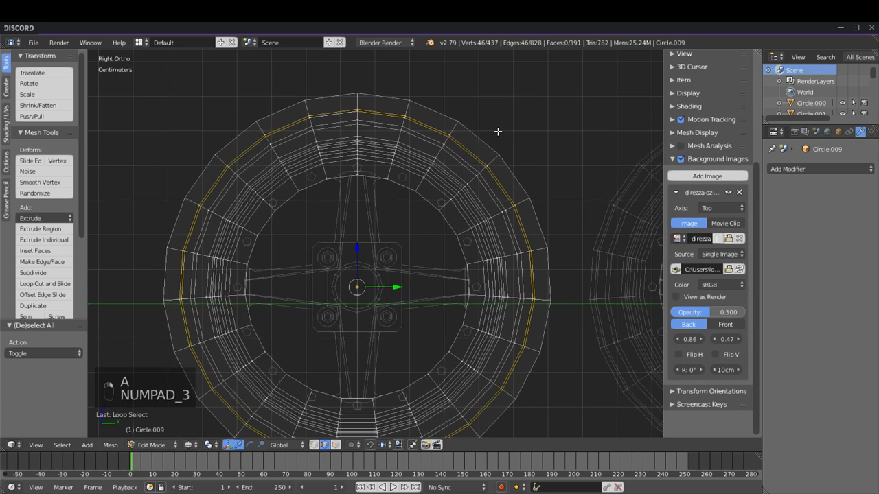
key("KP_1")
key("KP_9")
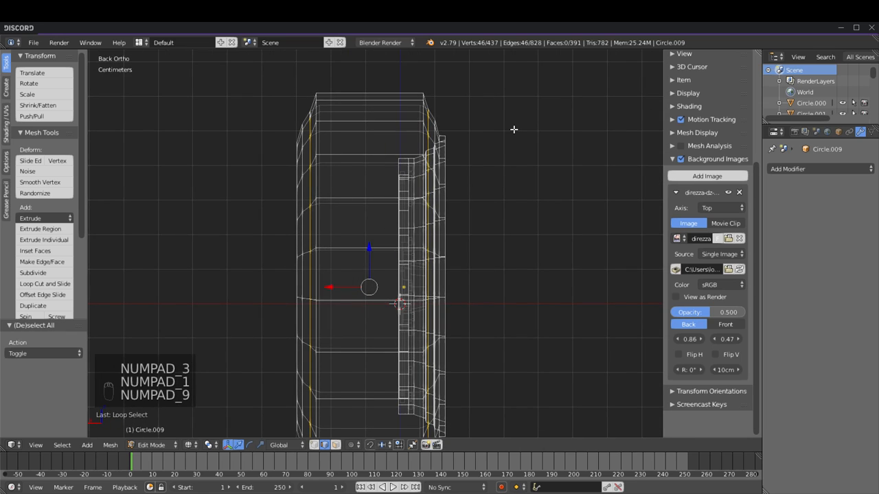
key("s")
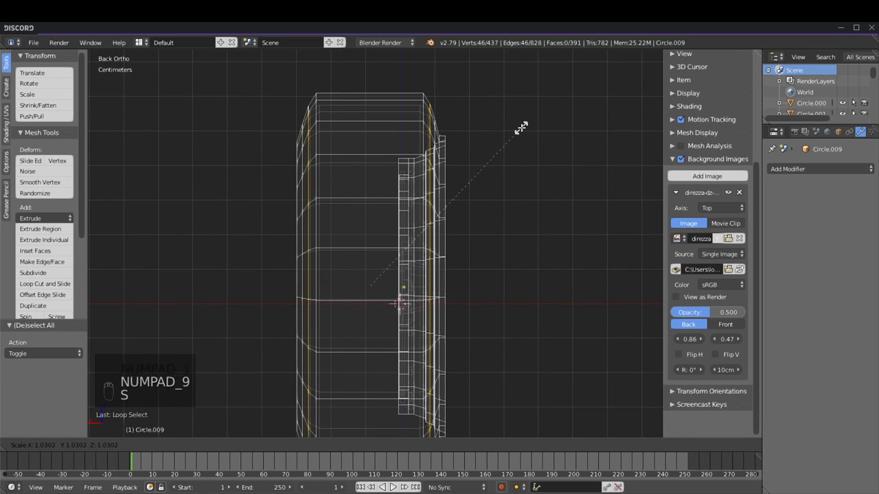
left_click(520, 128)
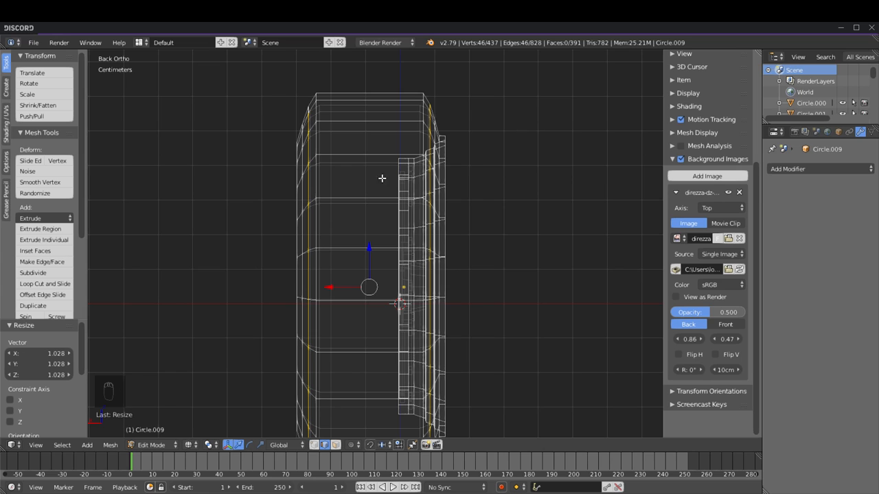
Step: Return to solid shading, leave edit mode with nothing selected and show both wheels in perspective
key("a")
key("z")
scroll(371, 199, "down", 4)
middle_click_drag(357, 206, 427, 220)
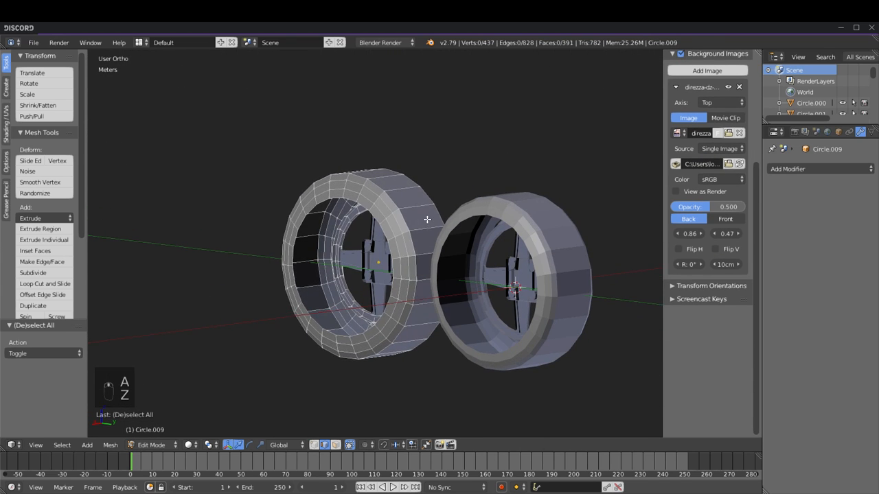
key("Tab")
key("a")
key("a")
middle_click_drag(471, 249, 270, 247)
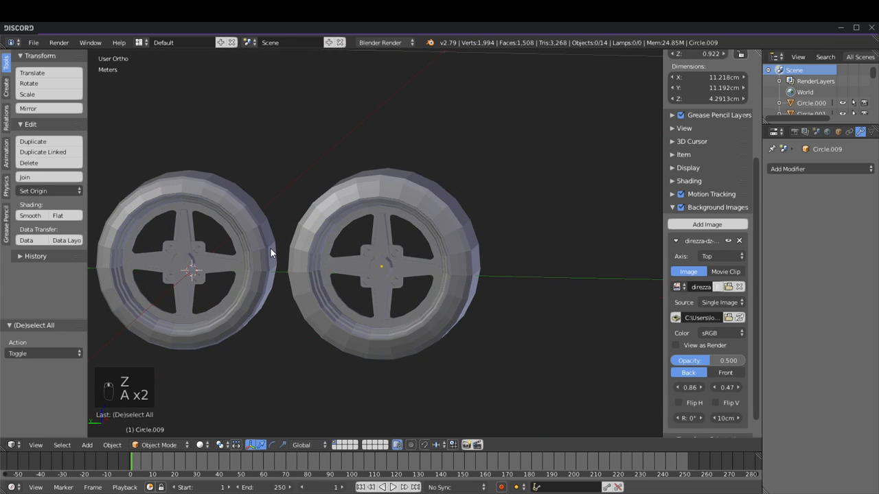
key("KP_5")
middle_click_drag(339, 233, 288, 237)
scroll(400, 223, "down", 3)
scroll(289, 237, "up", 1)
Step: Apply smooth shading to all faces of the duplicate tire and return to object mode
right_click(425, 188)
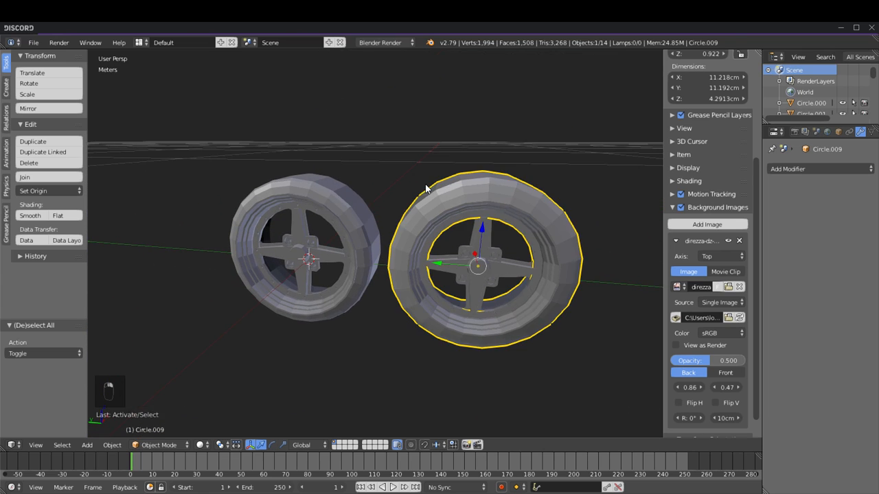
key("Tab")
middle_click_drag(426, 189, 461, 227)
key("a")
key("a")
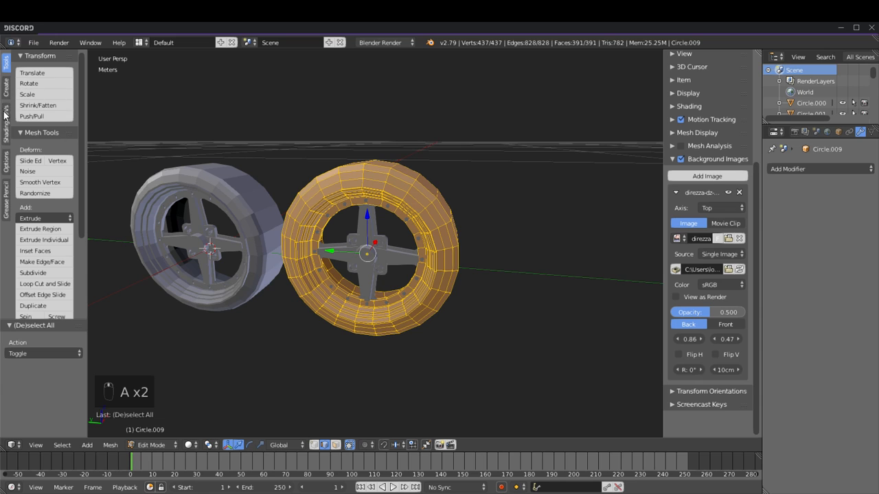
left_click(4, 112)
left_click(35, 85)
scroll(345, 248, "up", 2)
key("Tab")
scroll(342, 244, "down", 2)
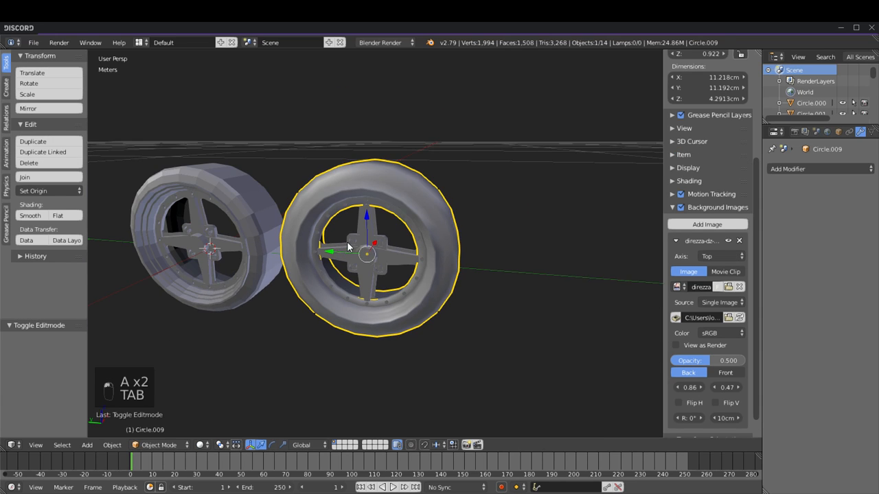
Step: Mark the duplicate tire's inner edge loop, where the sidewall meets the rim, as sharp
middle_click_drag(393, 236, 351, 236)
scroll(348, 237, "up", 3)
key("Tab")
middle_click_drag(299, 259, 317, 262)
scroll(317, 262, "up", 4)
scroll(316, 263, "down", 3)
scroll(316, 262, "down", 3)
key("a")
key("a")
key("a")
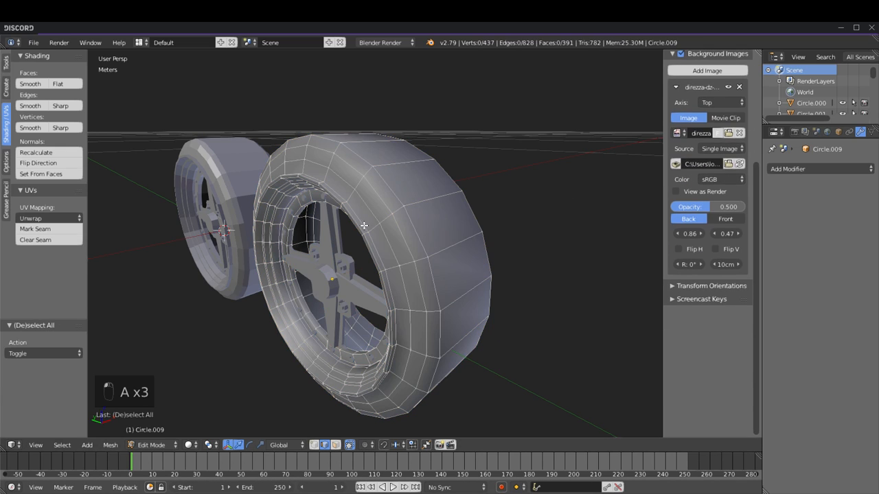
scroll(364, 224, "up", 1)
right_click(370, 238, "alt")
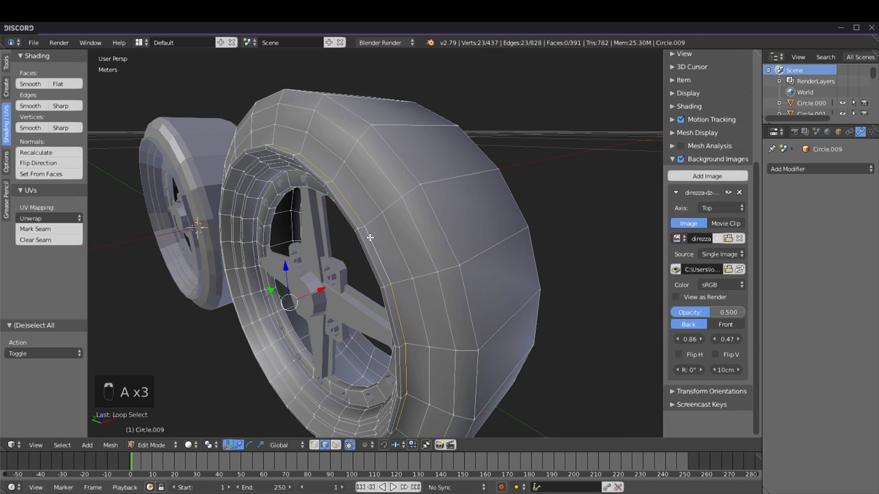
left_click(65, 105)
Step: Enable Auto Smooth for the duplicate wheel's mesh, add custom split normals data, and leave edit mode with nothing selected
left_click(870, 134)
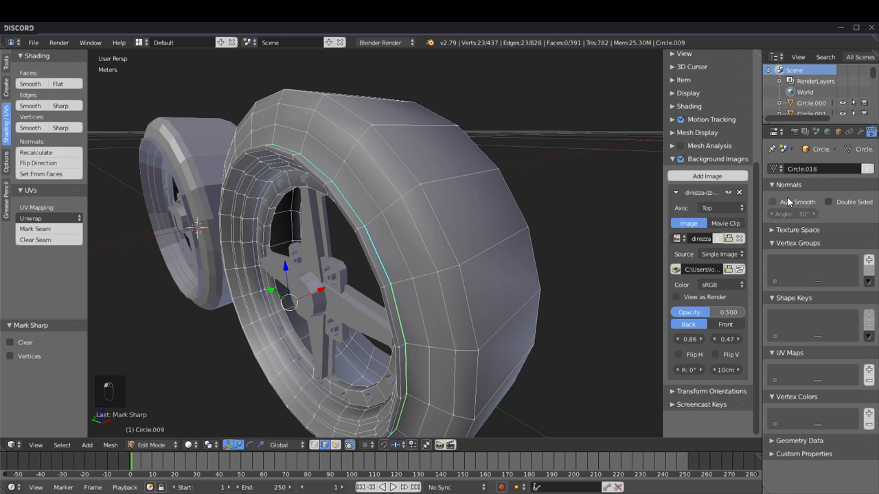
left_click(791, 202)
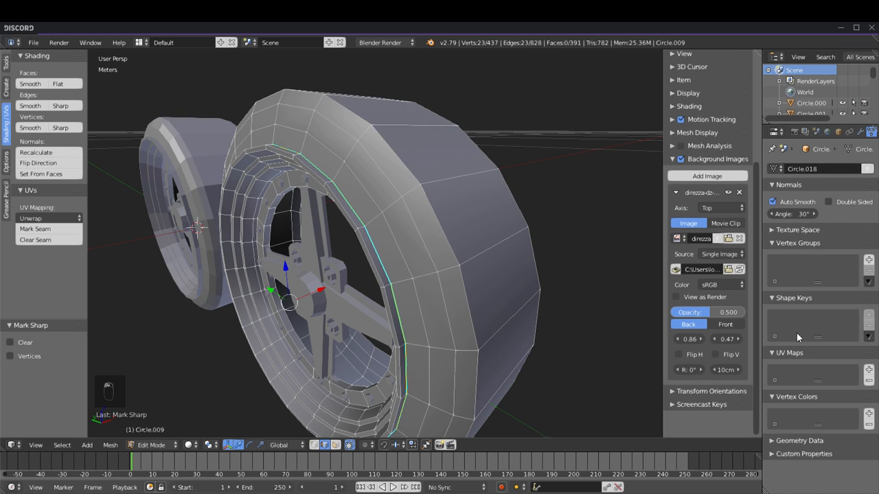
left_click(773, 443)
scroll(780, 445, "down", 2)
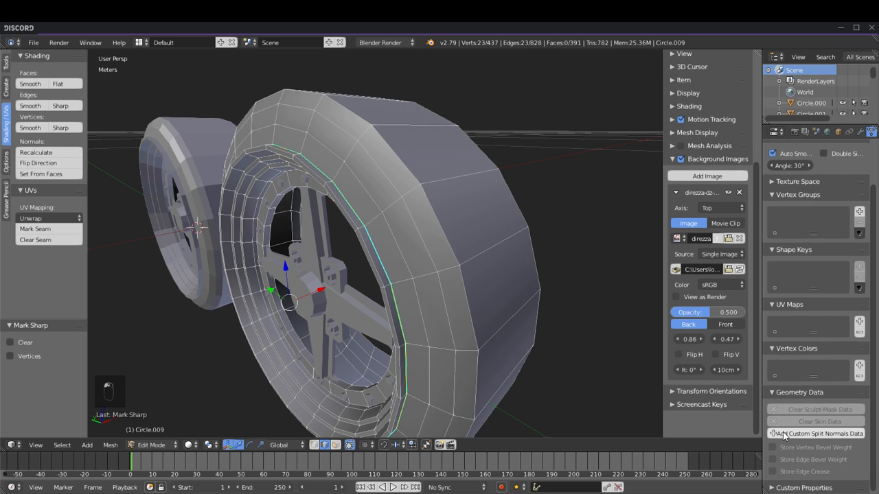
left_click(783, 434)
scroll(423, 221, "down", 3)
key("a")
key("Tab")
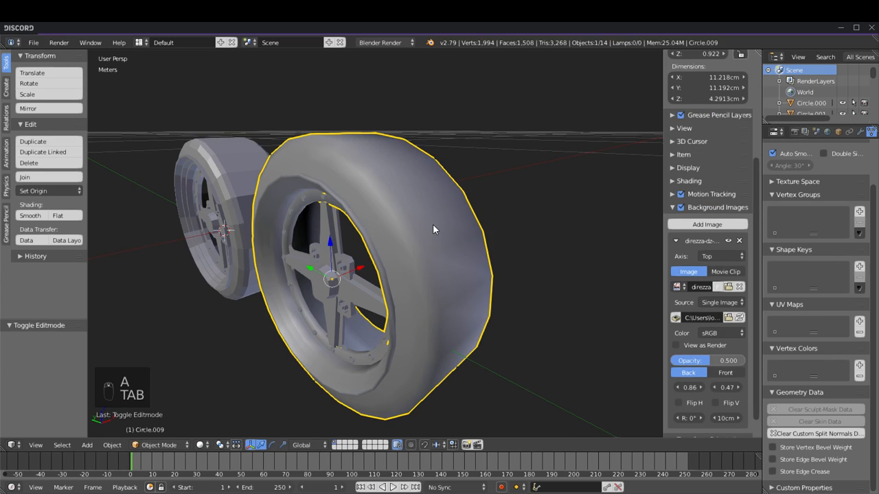
Step: Mark the edge loops along the duplicate wheel's rim lip, just inside the tire's sharp inner edge, as sharp
scroll(446, 235, "up", 6)
key("Tab")
middle_click_drag(411, 148, 474, 192)
key("a")
key("a")
key("a")
key("a")
key("a")
scroll(467, 193, "up", 4)
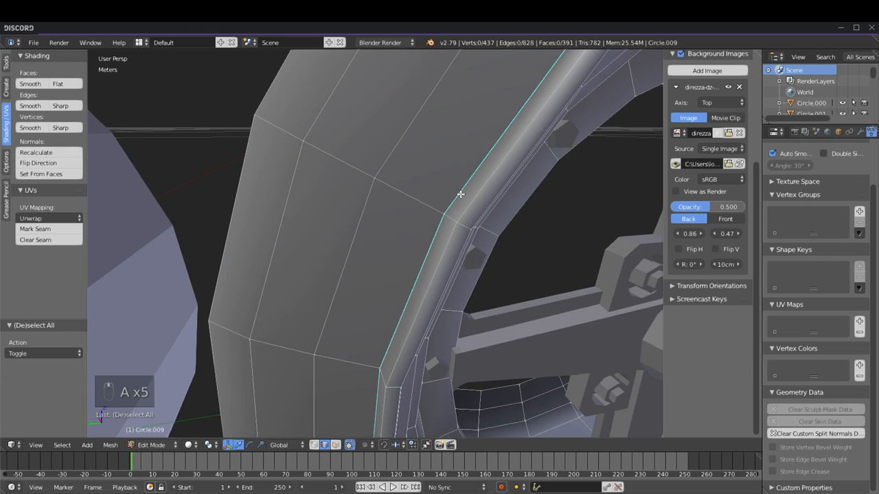
key("KP_5")
scroll(259, 183, "up", 6)
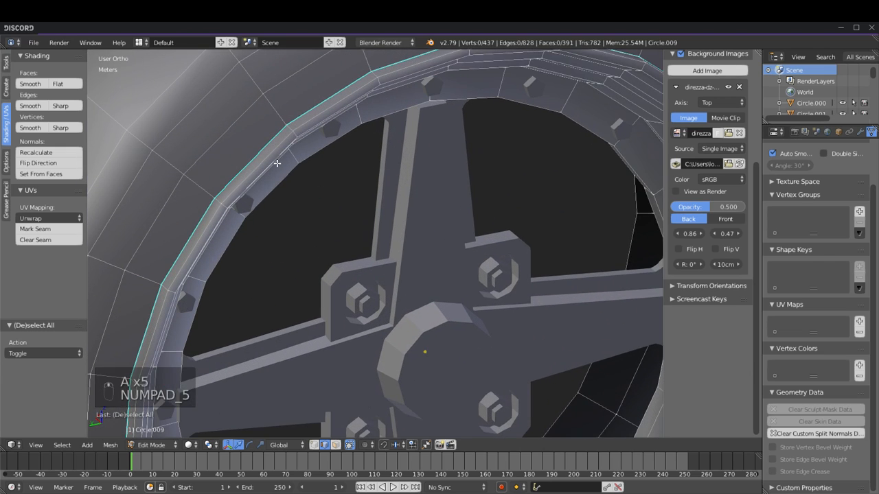
right_click(268, 155, "alt")
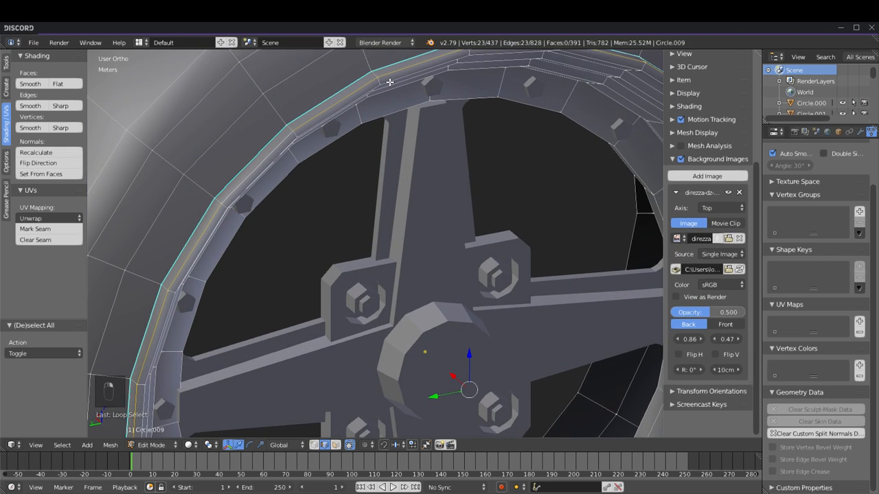
left_click(59, 106)
scroll(461, 162, "down", 5)
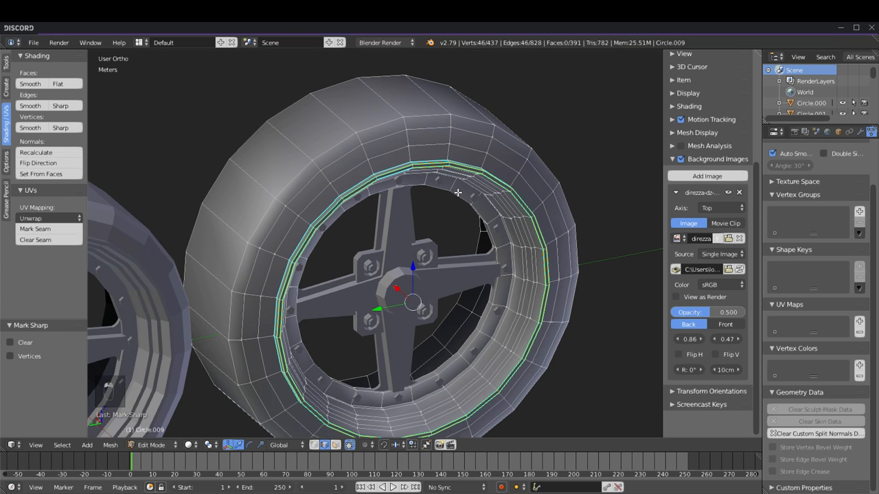
Step: Examine the rim lip's shading in object mode with nothing selected, and return to edit mode at the inner rim steps
key("a")
key("Tab")
key("a")
middle_click_drag(491, 230, 423, 184)
middle_click_drag(213, 172, 302, 209)
scroll(305, 213, "up", 3)
key("Tab")
scroll(316, 227, "up", 3)
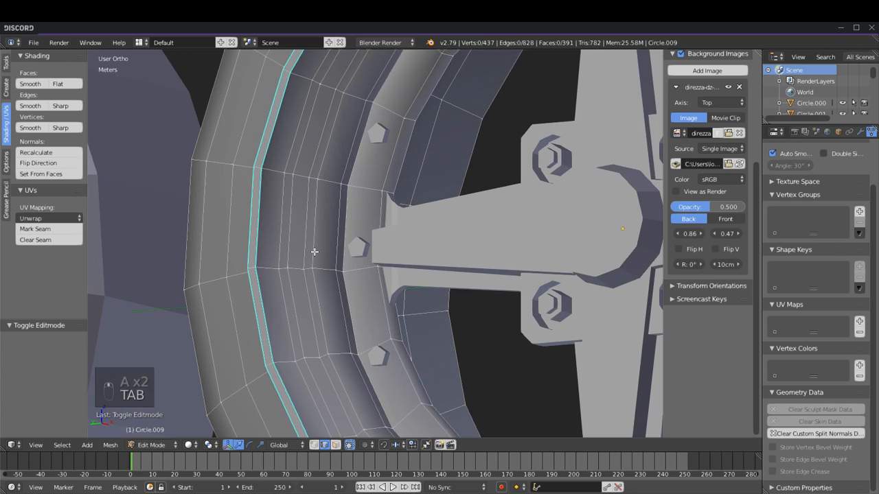
Step: Bevel five ridge edge loops around the smooth-shaded wheel's rim with an offset of about 0.019
right_click(294, 236, "alt")
key("a")
key("a")
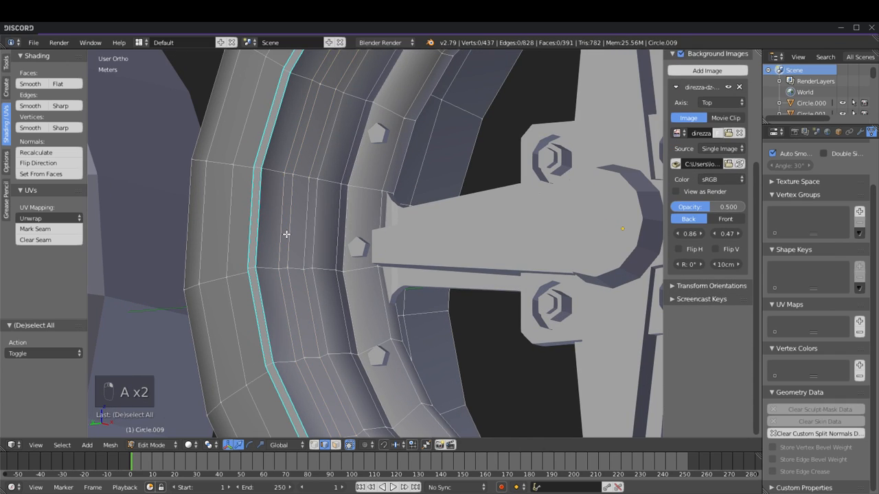
right_click(285, 233, "alt")
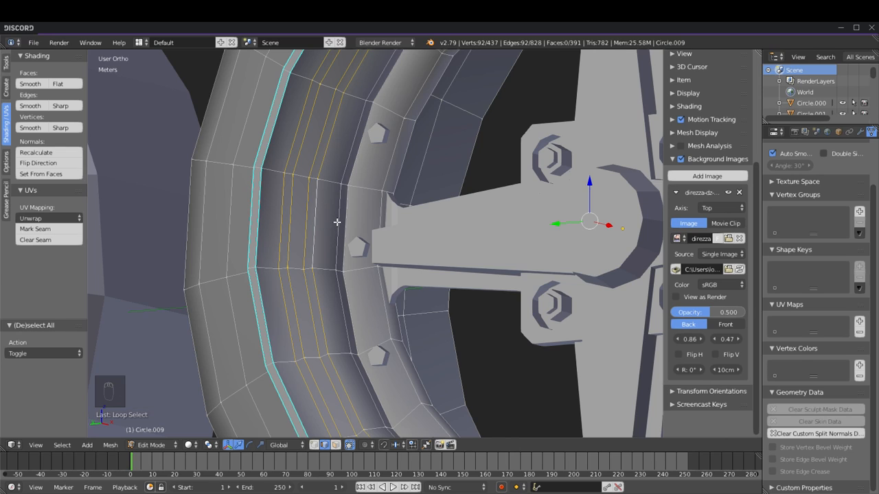
key("ctrl+b")
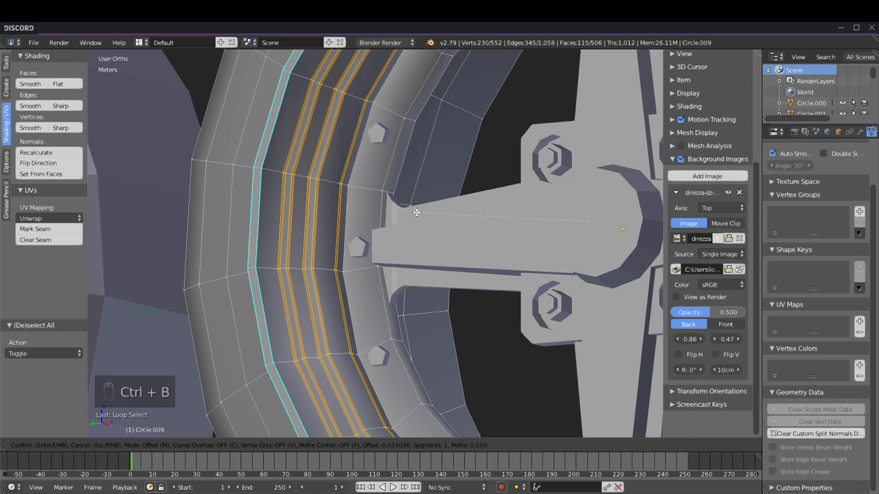
left_click(416, 212)
key("Tab")
scroll(418, 215, "down", 4)
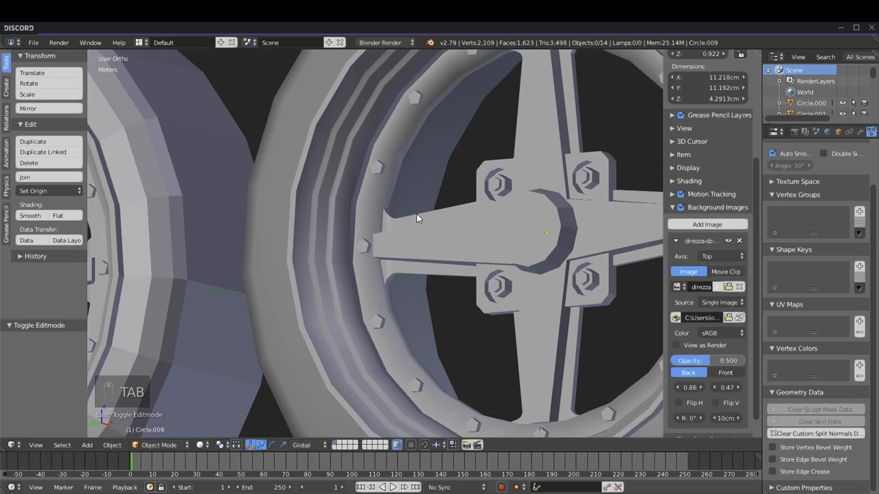
Step: Turn on ambient occlusion in the viewport shading
key("a")
key("a")
key("a")
scroll(439, 234, "down", 5)
right_click(434, 215)
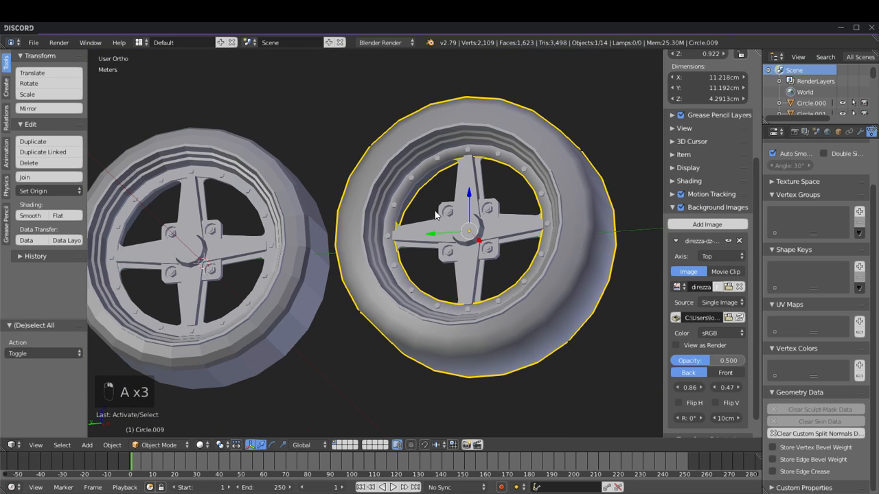
left_click(673, 208)
left_click(673, 181)
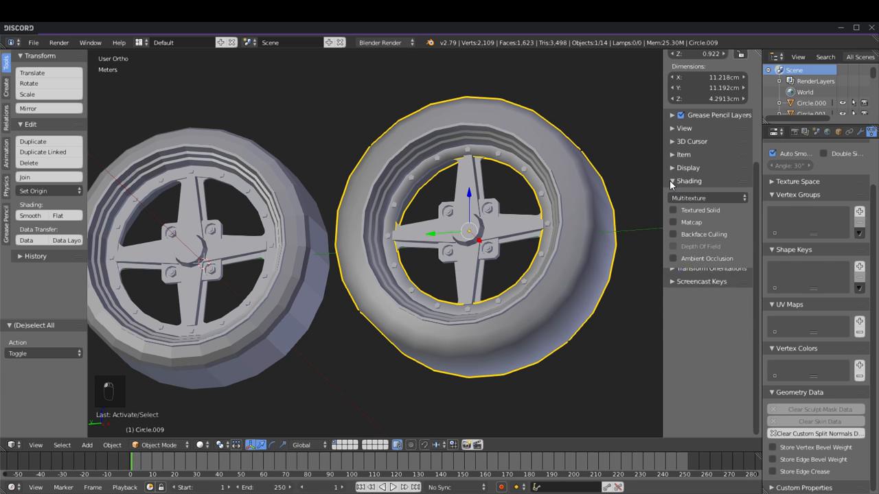
left_click(676, 258)
Step: Examine the shading of the rim ridges, spokes and tires on both wheels under ambient occlusion
middle_click_drag(550, 241, 510, 267)
scroll(509, 267, "up", 2)
key("a")
key("a")
key("a")
middle_click_drag(414, 252, 390, 303)
scroll(371, 303, "up", 5)
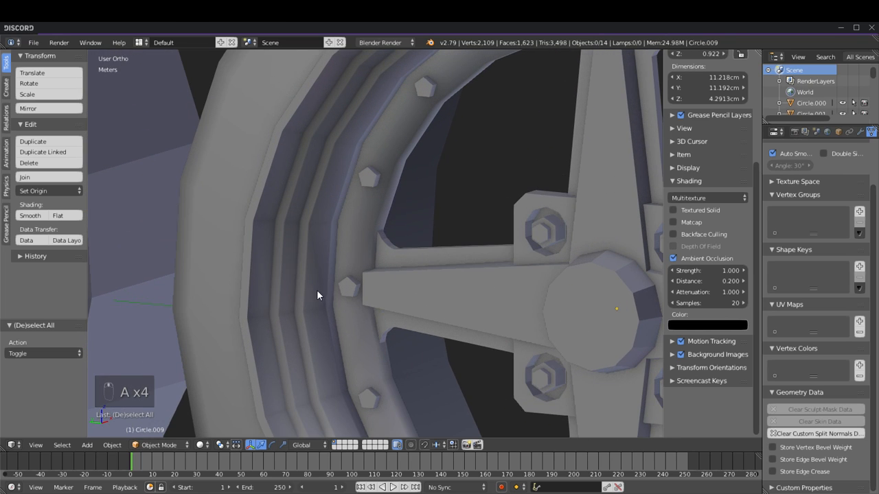
middle_click_drag(317, 290, 372, 197, "shift")
scroll(391, 295, "down", 5)
middle_click_drag(384, 275, 489, 267)
scroll(386, 277, "down", 5)
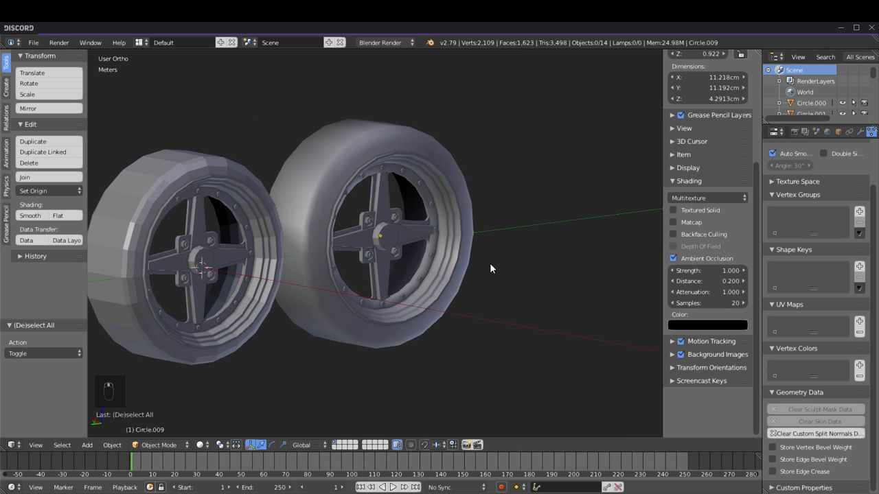
scroll(400, 274, "up", 4)
right_click(397, 244)
key("a")
middle_click_drag(396, 248, 436, 286)
scroll(391, 264, "up", 4)
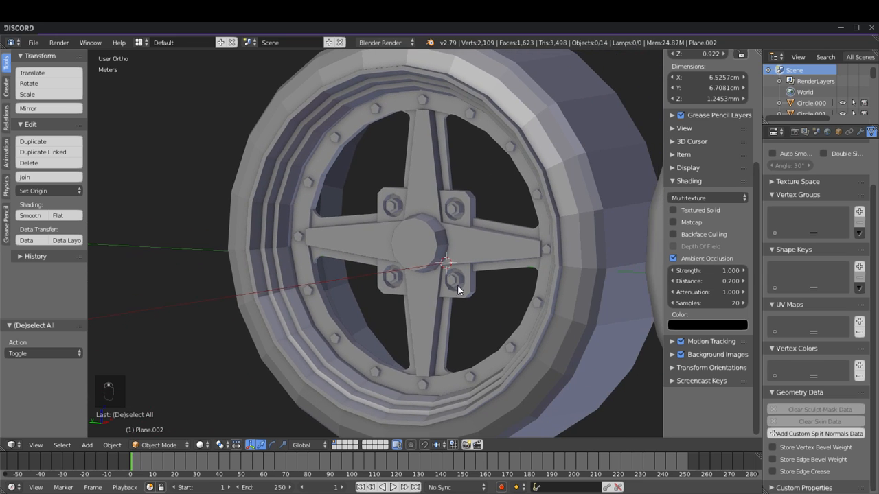
Step: Toggle ambient occlusion to compare the wheels with and without it, leaving it off
left_click(676, 257)
left_click(676, 257)
left_click(675, 257)
left_click(675, 257)
left_click(676, 258)
left_click(676, 258)
left_click(673, 258)
scroll(484, 270, "down", 5)
scroll(439, 268, "up", 2)
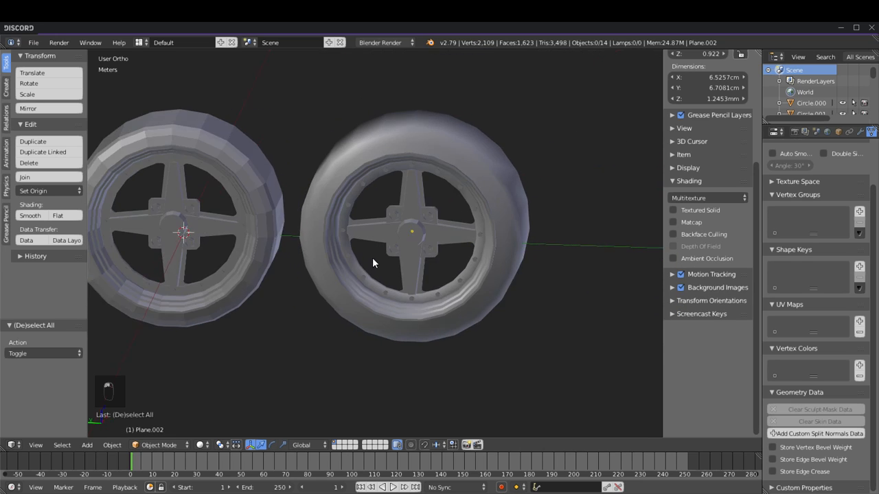
Step: Mark the inner edge loop of the smooth wheel's bolted rim flange as sharp
scroll(332, 221, "up", 3)
key("Tab")
key("Tab")
right_click(327, 211)
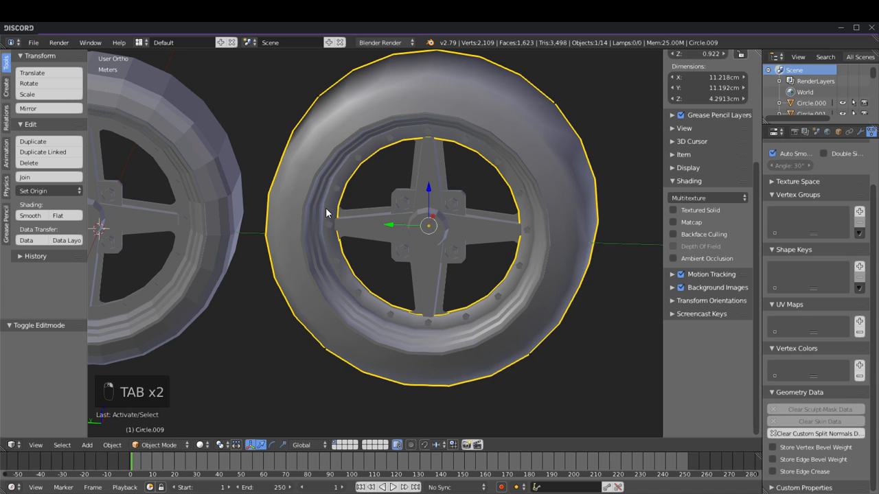
key("Tab")
key("a")
key("a")
key("a")
key("a")
scroll(394, 287, "up", 6)
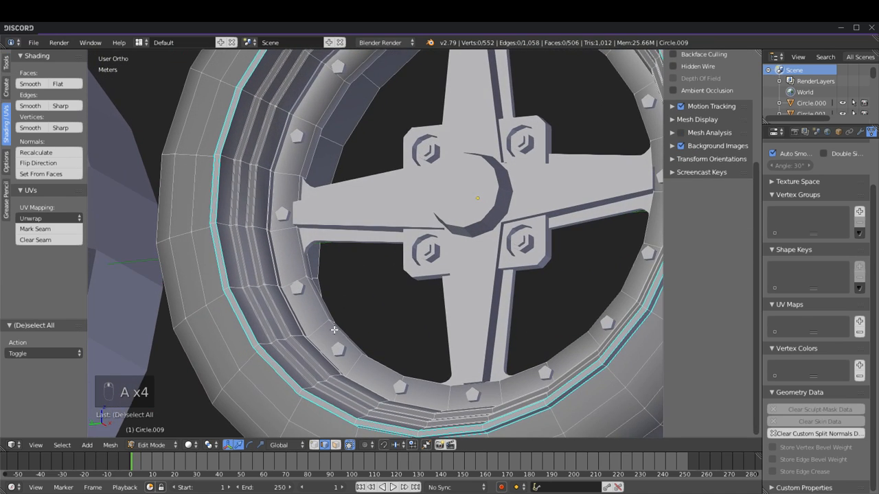
scroll(337, 318, "up", 1)
right_click(283, 265, "alt")
key("a")
scroll(354, 250, "down", 3)
key("Tab")
key("a")
Step: Undo the sharp flange edges and the bevel on the rim's ridge loops
mouse_move(355, 252)
middle_mouse_down()
mouse_move(390, 258)
mouse_move(342, 216)
mouse_move(325, 289)
mouse_move(344, 323)
mouse_move(396, 295)
mouse_move(367, 247)
middle_mouse_up()
key("Tab")
scroll(379, 233, "up", 4)
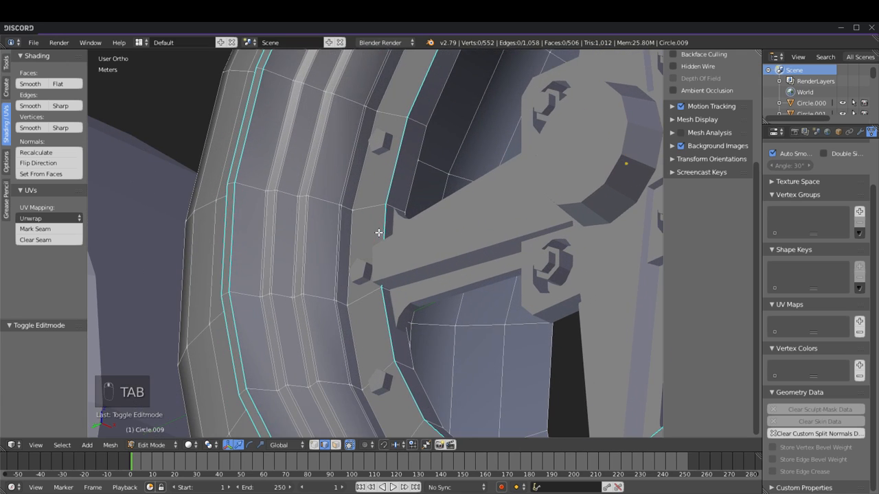
key("Tab")
scroll(387, 268, "down", 2)
key("ctrl+z")
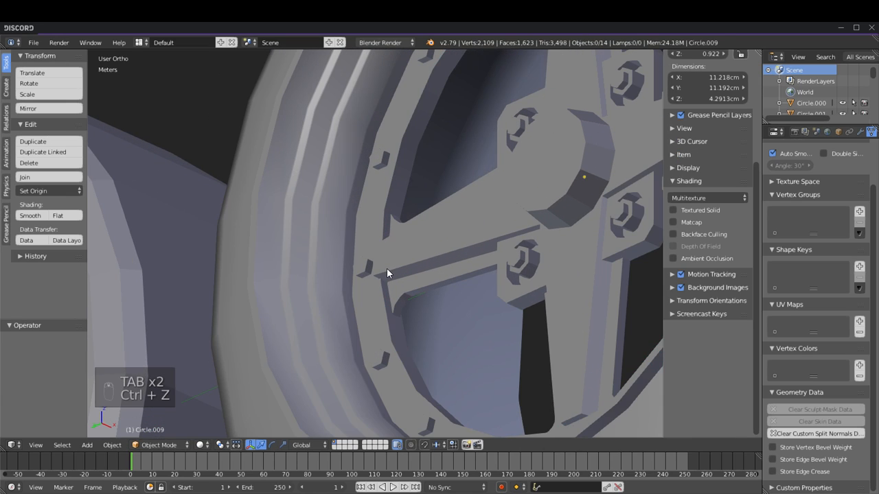
key("ctrl+z")
key("ctrl+z")
key("ctrl+z")
key("ctrl+z")
key("ctrl+z")
key("ctrl+z")
key("ctrl+z")
key("ctrl+z")
key("ctrl+z")
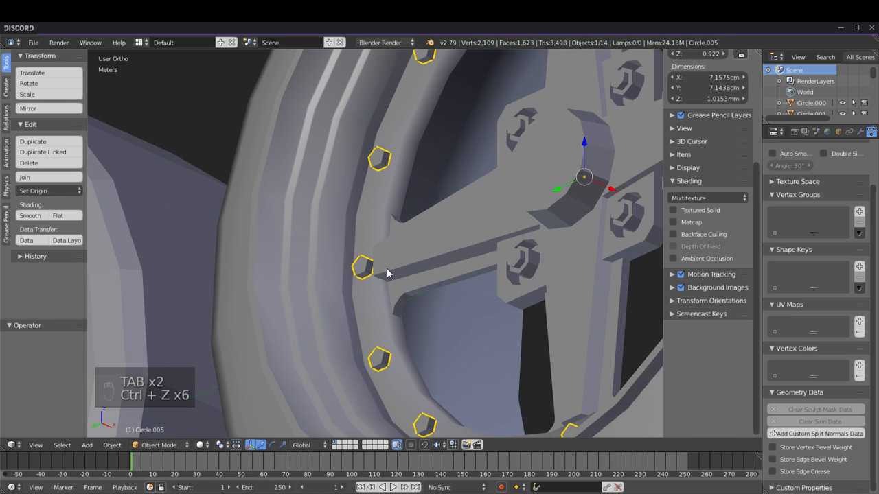
key("ctrl+z")
key("ctrl+z")
key("ctrl+z")
key("ctrl+z")
key("ctrl+z")
key("ctrl+z")
key("ctrl+z")
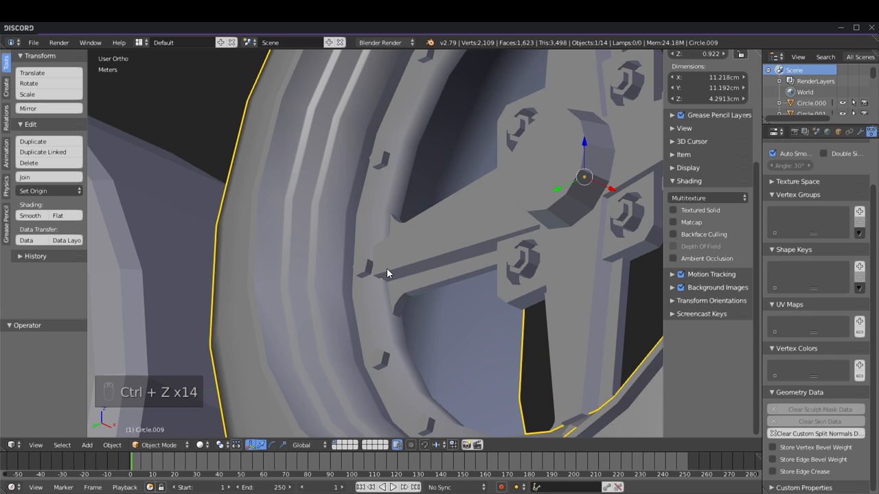
key("ctrl+z")
key("ctrl+z")
key("ctrl+z")
Step: Bevel only the four middle ridge edge loops of the rim with an amount of 0.017 and one segment
key("Tab")
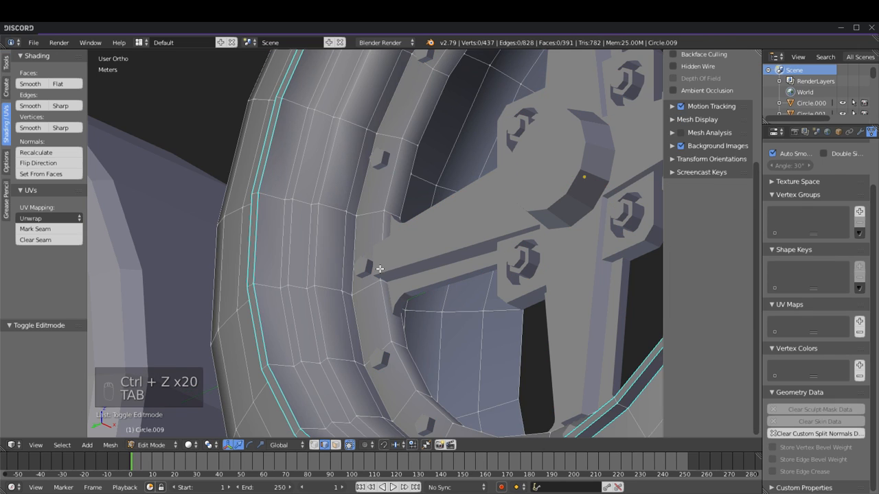
right_click(314, 243, "alt+shift")
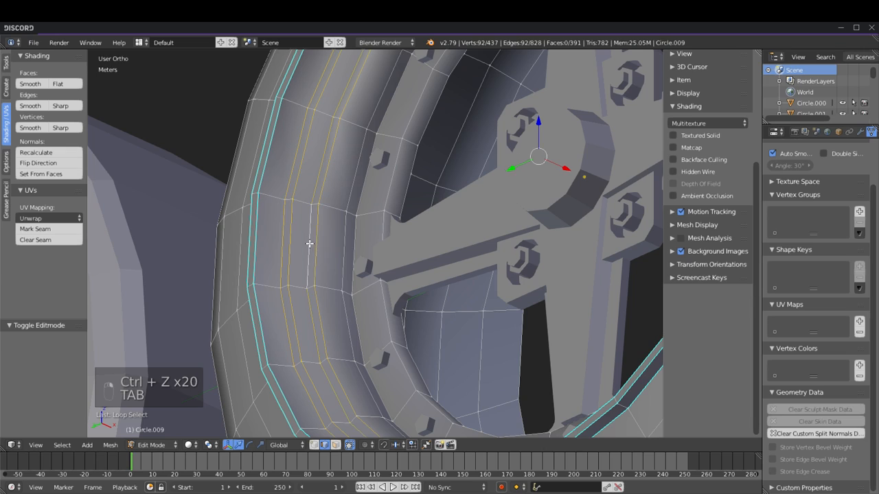
key("ctrl+b")
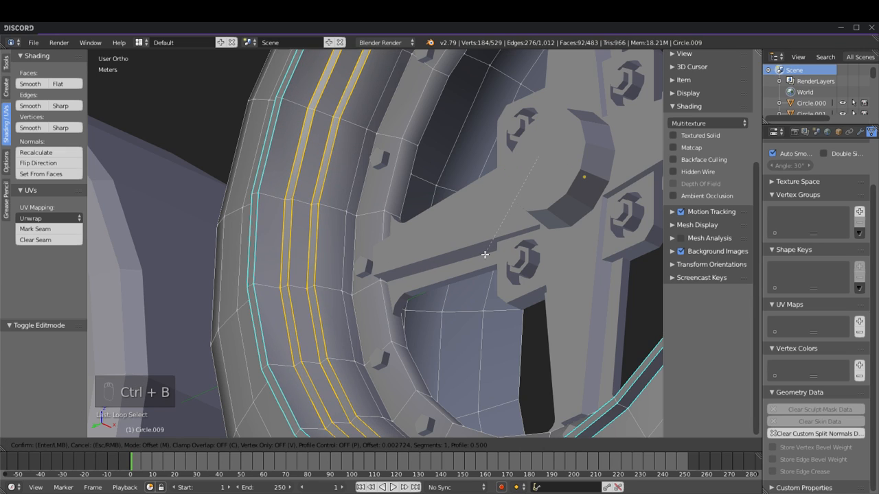
left_click(484, 256)
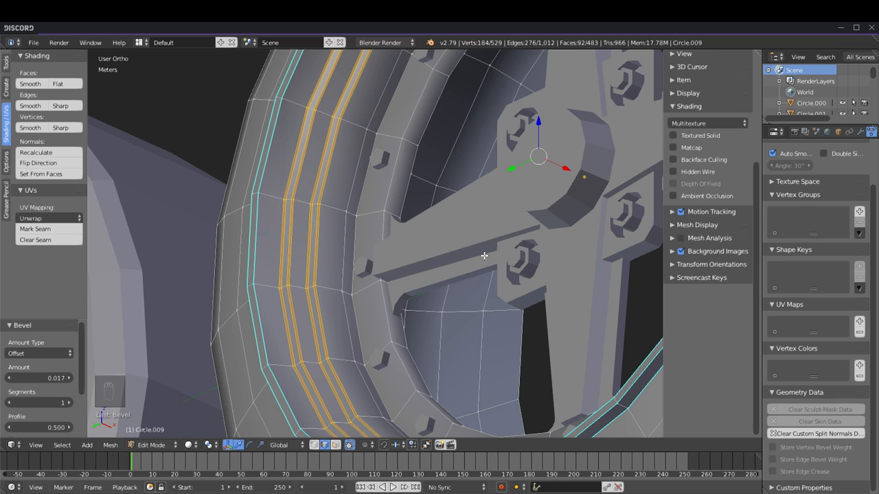
key("Tab")
key("Tab")
Step: Mark the outer and inner edge loops of the rim's bolted flange as sharp
key("a")
key("a")
key("a")
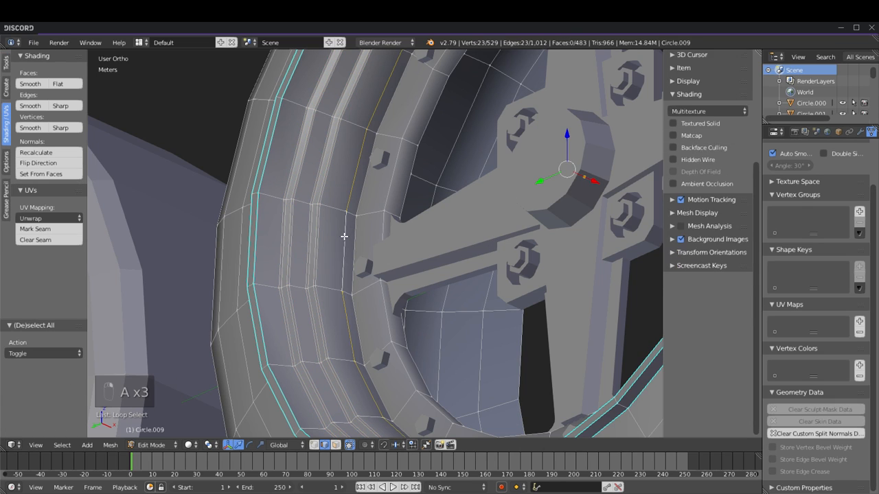
left_click(74, 107)
right_click(383, 191, "alt")
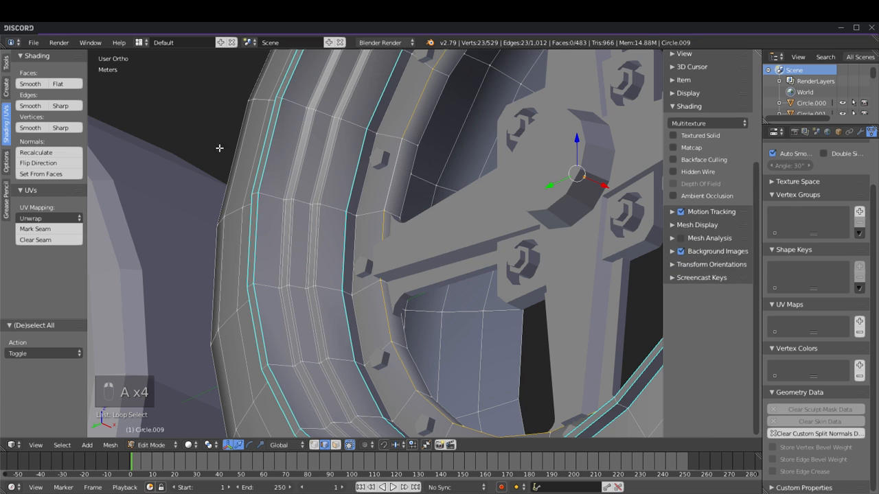
key("a")
key("Tab")
scroll(441, 222, "down", 6)
key("a")
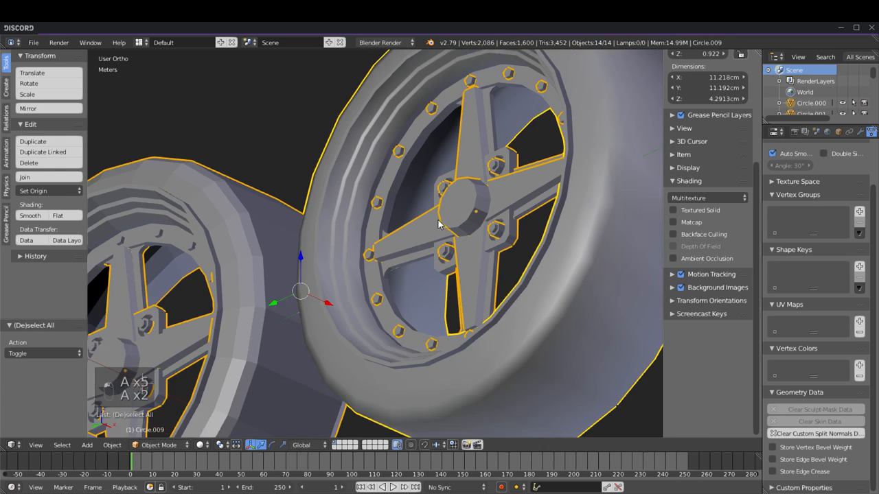
key("a")
Step: Shade the wheel's centre cap smooth and mark the edge loop around its front face as sharp
middle_click_drag(391, 244, 453, 305)
middle_click_drag(515, 294, 442, 254, "shift")
scroll(442, 254, "up", 1)
scroll(384, 262, "up", 4)
right_click(285, 228)
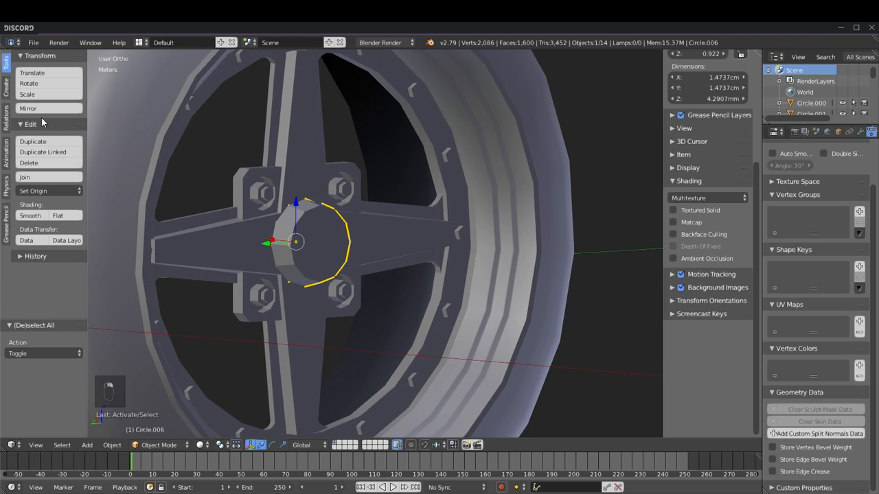
key("Tab")
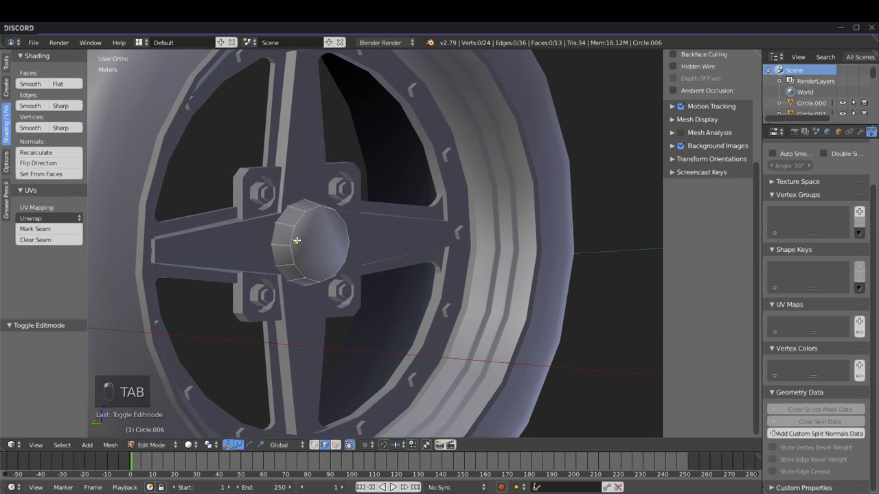
right_click(300, 220, "alt")
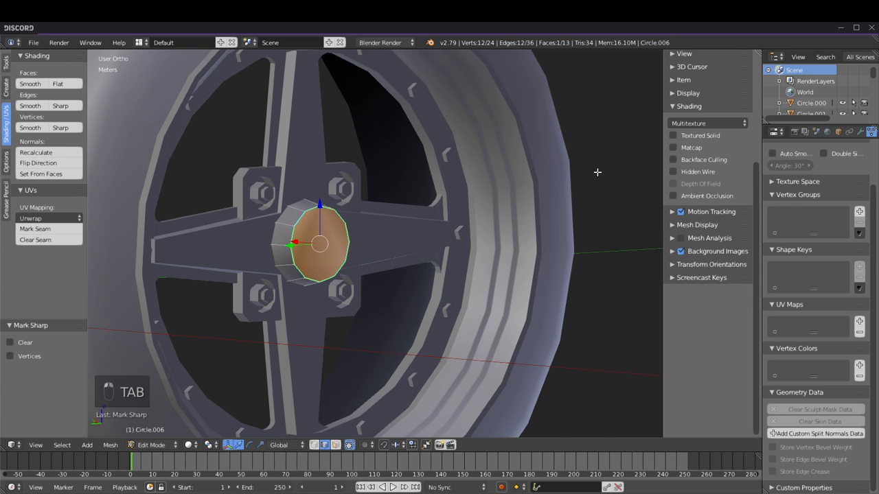
Step: Enable Auto Smooth for the centre cap with a 30° angle
key("Tab")
left_click(787, 154)
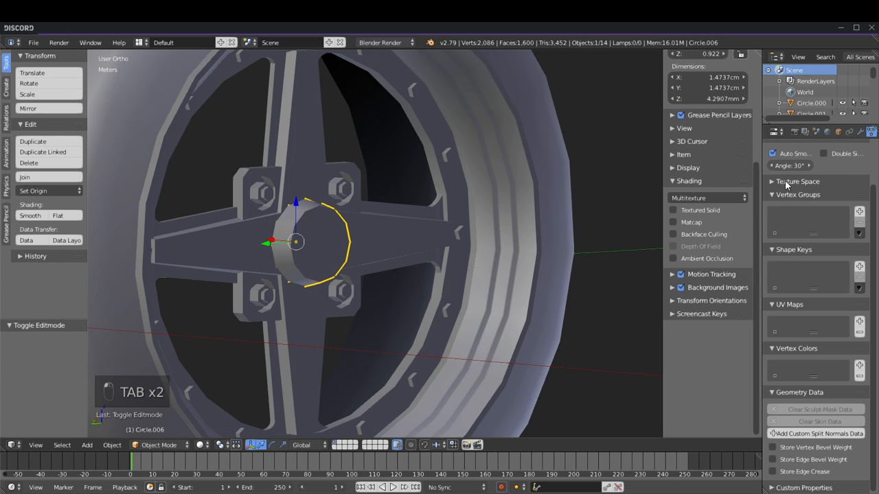
scroll(436, 266, "down", 3)
key("a")
key("a")
key("a")
Step: Shade the bolt plates, the backing cross and the front spokes smooth together
scroll(360, 276, "up", 2)
middle_click_drag(436, 265, 432, 288)
scroll(360, 276, "up", 1)
right_click(429, 177)
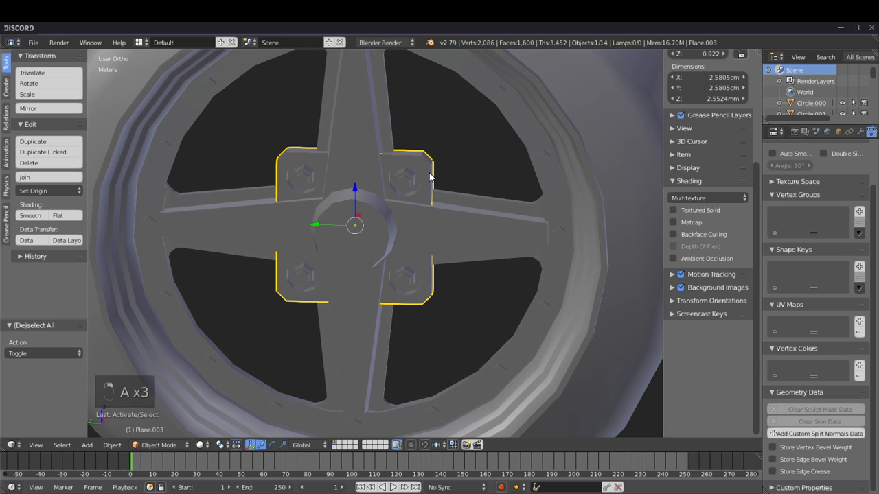
right_click(460, 198, "shift")
right_click(455, 215, "shift")
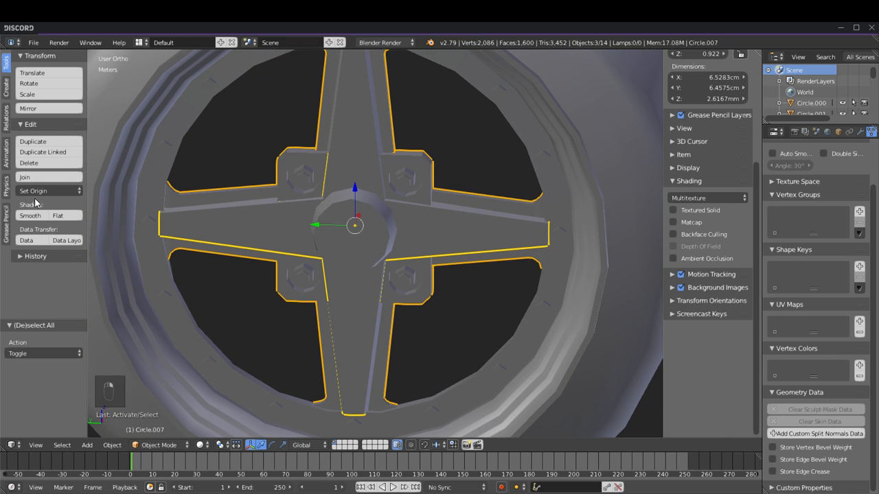
left_click(36, 214)
key("a")
Step: Mark the outline edges of the front spokes as sharp, including the side and tip edges of the lower spoke
mouse_move(424, 247)
middle_mouse_down()
mouse_move(324, 221)
mouse_move(320, 261)
mouse_move(473, 220)
middle_mouse_up()
key("Tab")
right_click(454, 198, "alt")
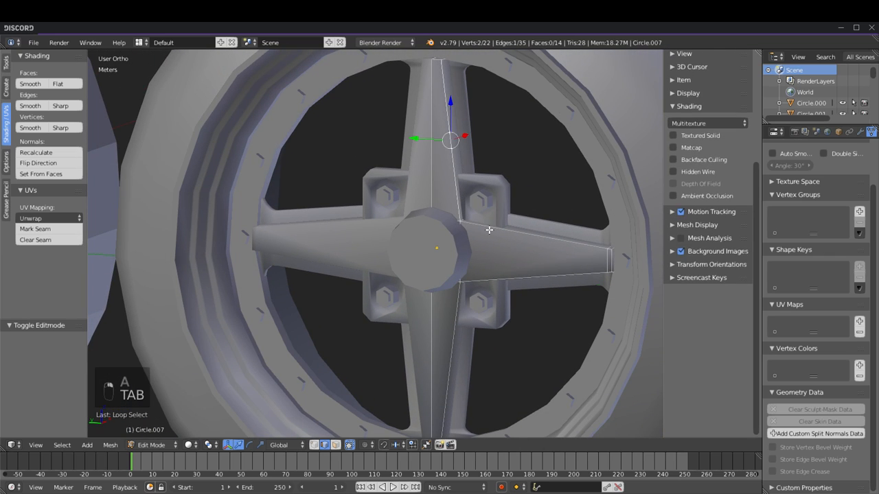
right_click(509, 280, "alt+shift")
key("KP_Decimal")
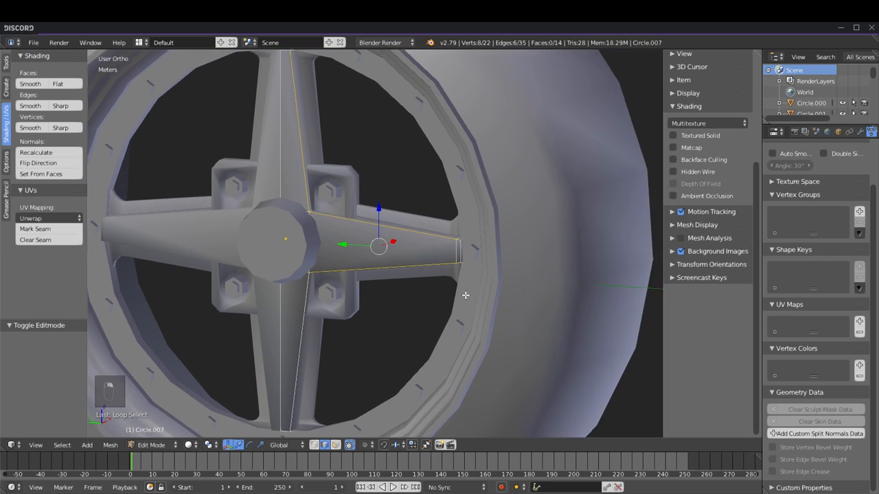
scroll(532, 275, "down", 6)
middle_click_drag(353, 341, 406, 232, "shift")
scroll(431, 211, "up", 6)
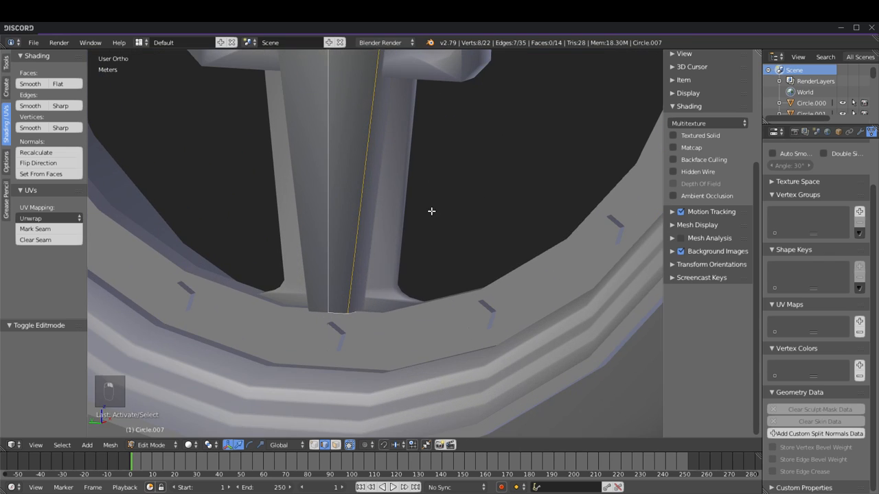
left_click(61, 107)
scroll(427, 159, "down", 3)
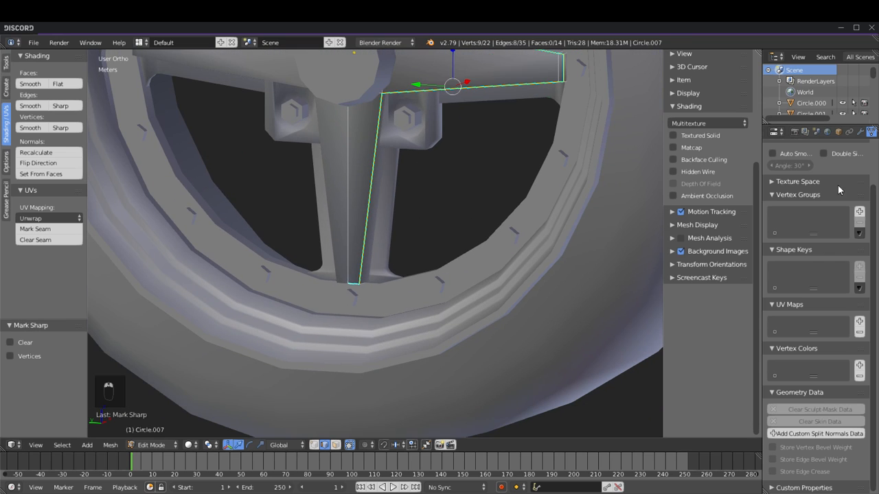
Step: Enable Auto Smooth for the front spokes with a 30° angle
left_click(791, 152)
scroll(449, 252, "down", 3)
scroll(450, 253, "up", 4)
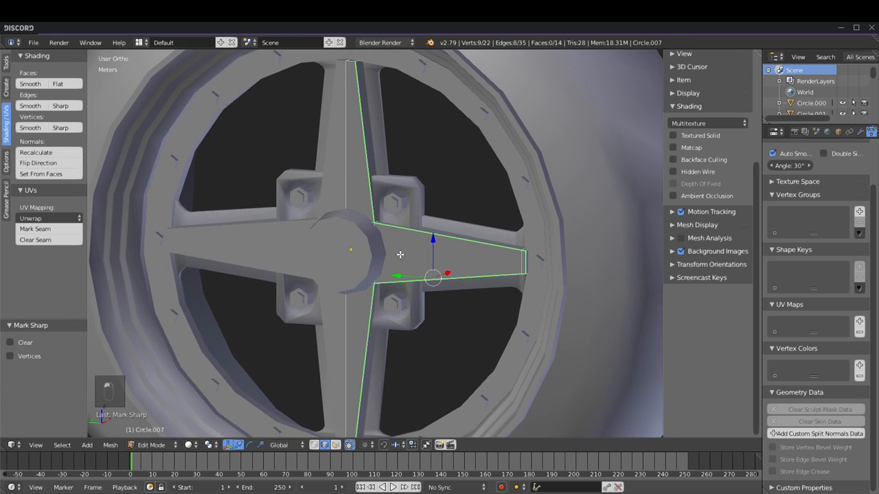
key("a")
key("Tab")
Step: Enable Auto Smooth for the bolt plates with a 30° angle
scroll(449, 248, "down", 4)
key("a")
key("a")
middle_click_drag(457, 252, 418, 218)
right_click(412, 214)
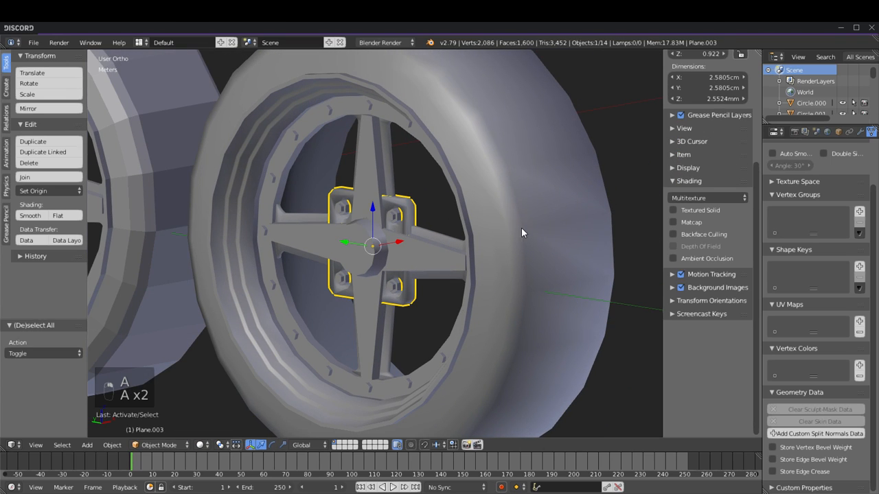
left_click(793, 154)
scroll(483, 250, "up", 6)
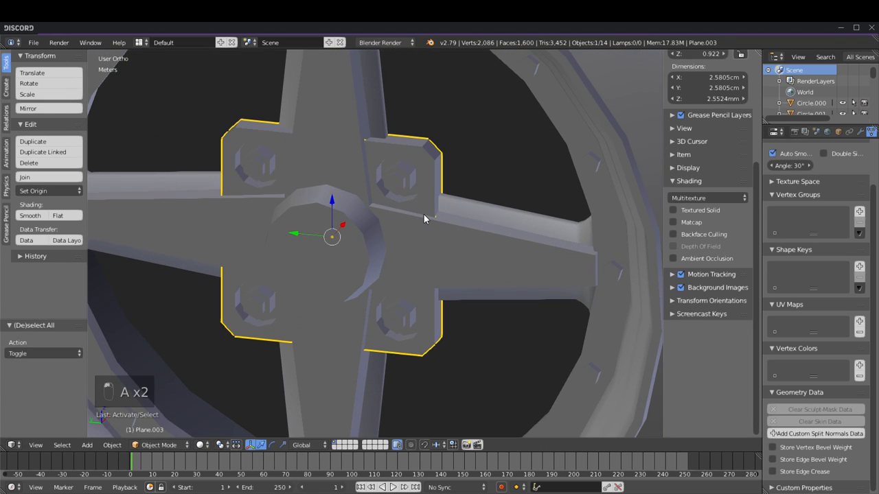
Step: Shade all faces of the bolt plates smooth and add custom split normals data to them
key("Tab")
key("a")
key("a")
left_click(30, 84)
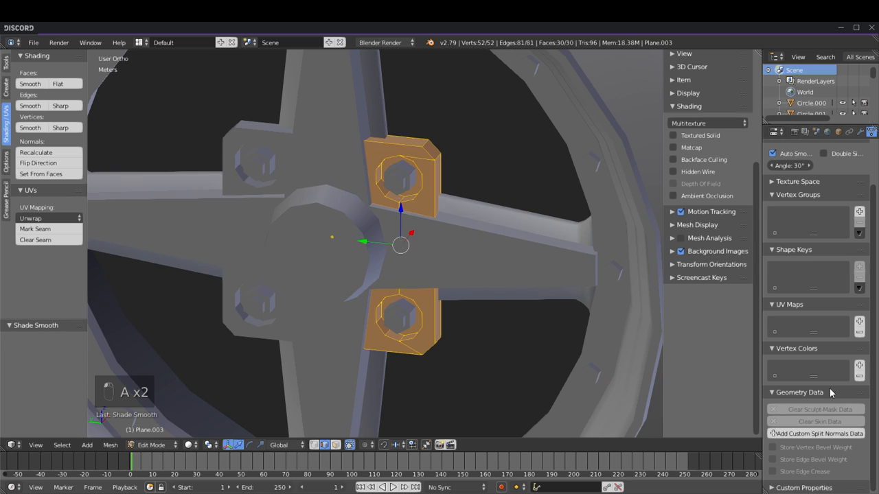
left_click(793, 434)
scroll(708, 172, "down", 4)
key("a")
scroll(413, 233, "down", 2)
scroll(413, 233, "up", 6)
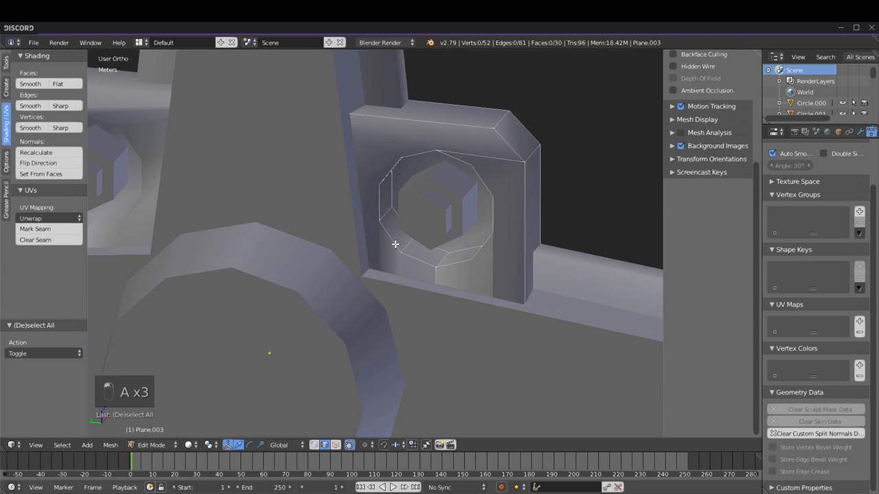
Step: Mark the edge loops around the upper plate's bolt hole as sharp
left_click(396, 245, "alt")
left_click(460, 250, "alt+shift")
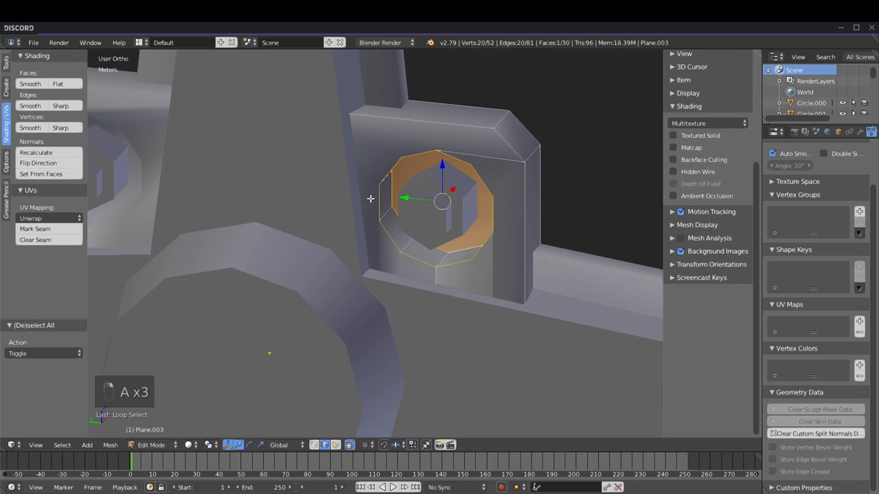
scroll(502, 217, "down", 3)
key("a")
Step: Mark the front outline edges of the bolt plates as sharp, including the lower plate's bottom edge
middle_click_drag(502, 218, 442, 243)
right_click(461, 197, "alt")
middle_click_drag(474, 291, 465, 309)
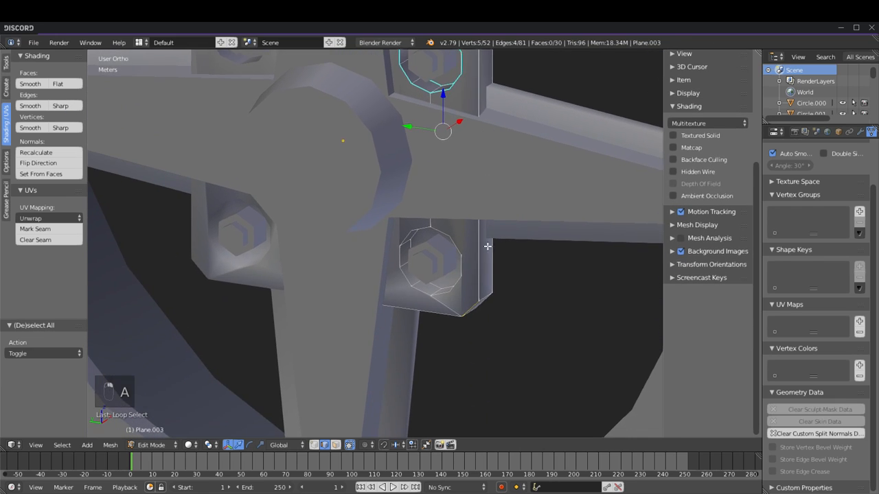
key("z")
right_click(427, 314, "shift")
left_click(69, 105)
key("z")
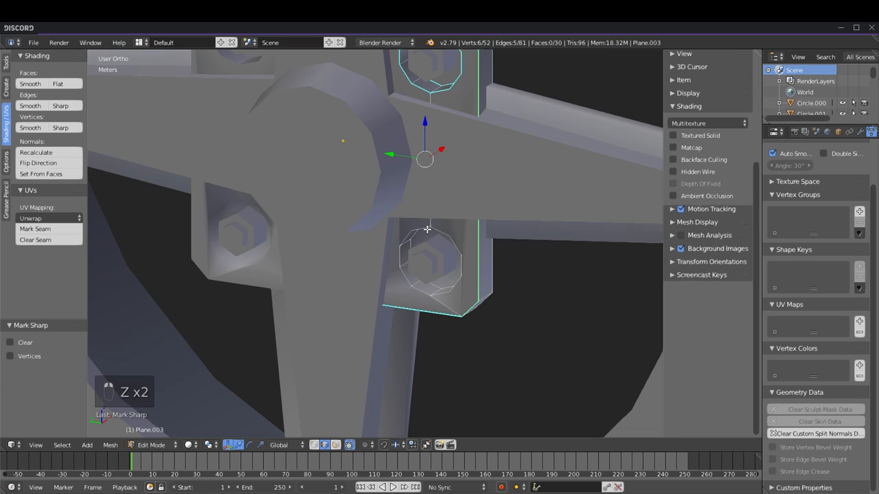
Step: Mark the edge loops around the lower plate's bolt hole as sharp
right_click(400, 254, "alt+shift")
right_click(413, 243, "alt+shift")
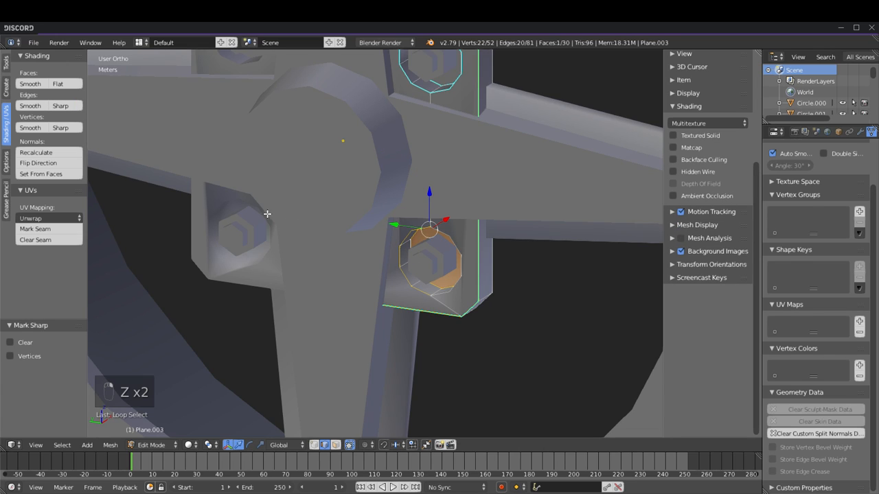
left_click(73, 108)
key("a")
scroll(485, 269, "down", 3)
middle_click_drag(485, 269, 455, 240)
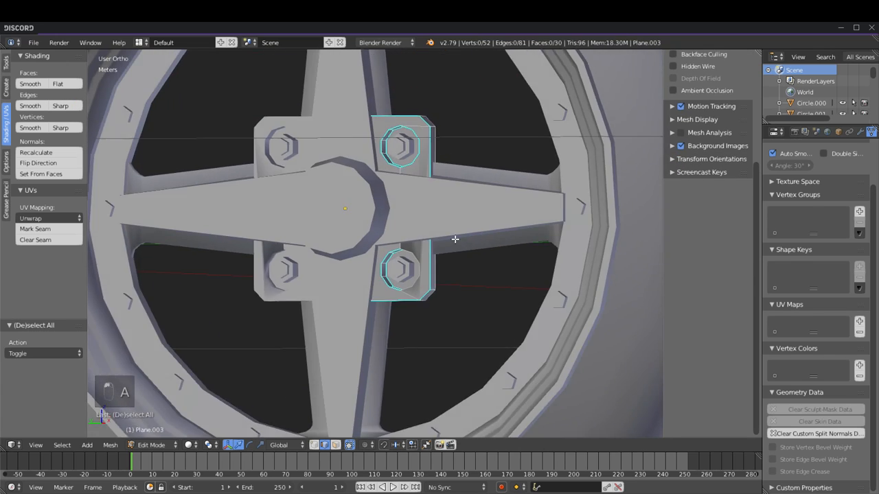
Step: Mark the remaining rim edges of the lower bolt hole as sharp and finish editing the bolt plates
scroll(455, 240, "up", 3)
right_click(447, 309, "alt")
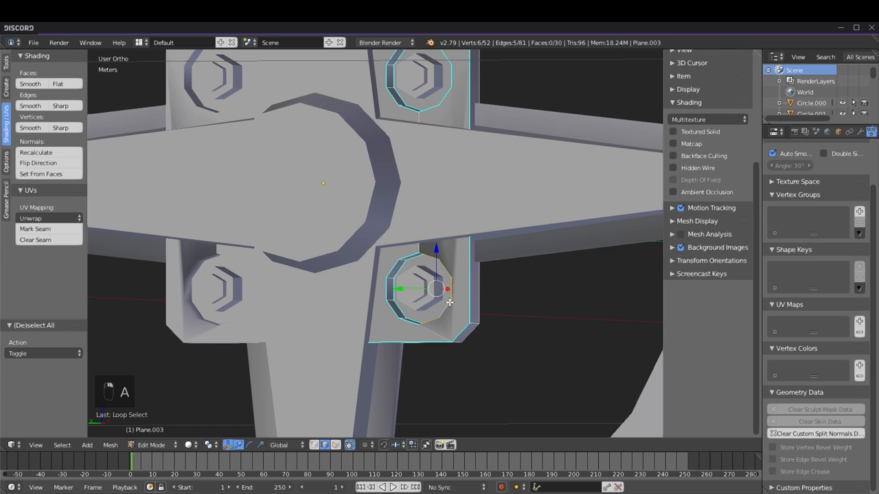
left_click(79, 107)
mouse_move(392, 257)
middle_mouse_down()
mouse_move(456, 257)
mouse_move(396, 254)
middle_mouse_up()
scroll(450, 257, "down", 2)
key("a")
scroll(440, 257, "down", 2)
key("Tab")
key("a")
Step: Try to shade all faces of the hub bolts smooth
middle_click_drag(463, 220, 399, 198)
right_click(402, 202)
key("Tab")
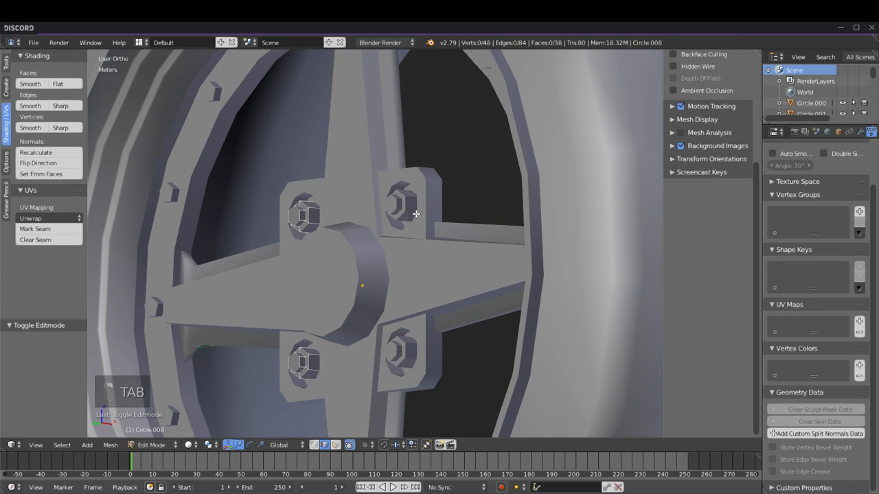
key("Tab")
key("Tab")
key("a")
key("a")
key("a")
key("a")
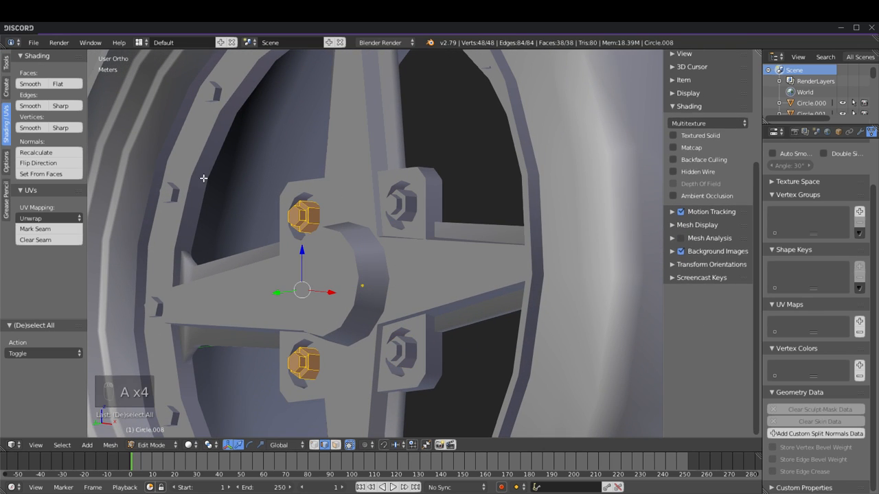
left_click(31, 83)
key("Tab")
key("Tab")
key("a")
key("a")
key("a")
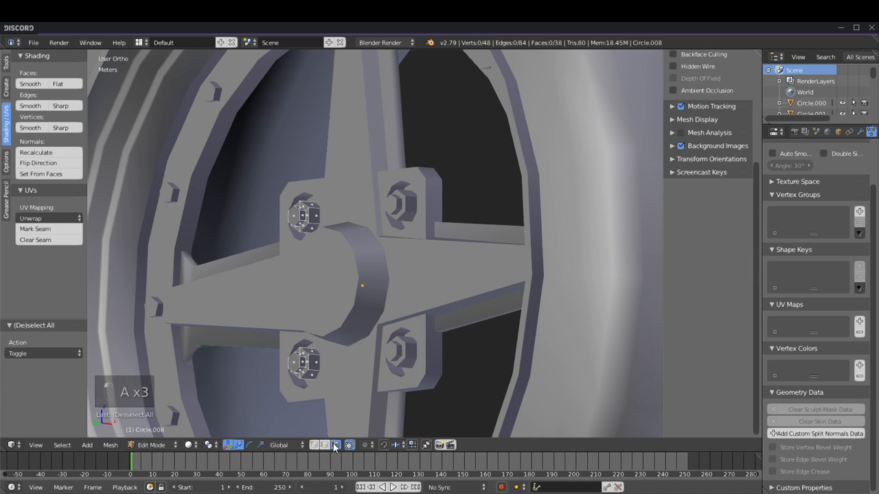
Step: Select the rings of faces around the hub bolts' inner stems and shift them slightly
right_click(303, 354)
key("a")
scroll(378, 319, "up", 4)
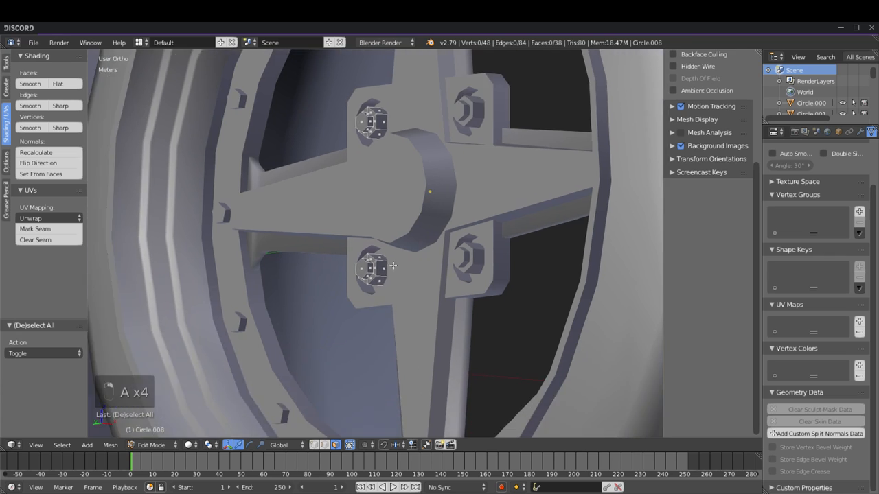
right_click(378, 319, "alt")
scroll(385, 302, "down", 4)
scroll(399, 281, "up", 4)
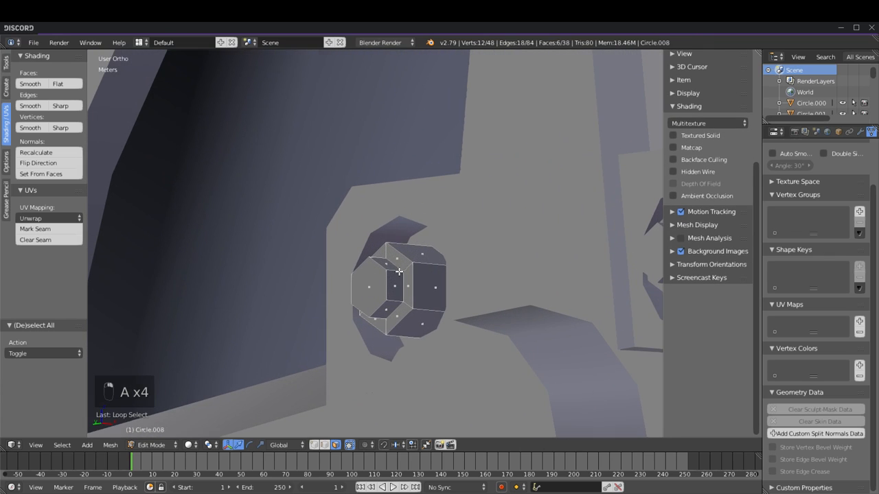
right_click(405, 266, "alt+shift")
scroll(401, 302, "down", 4)
left_click_drag(359, 354, 366, 353)
key("ctrl+z")
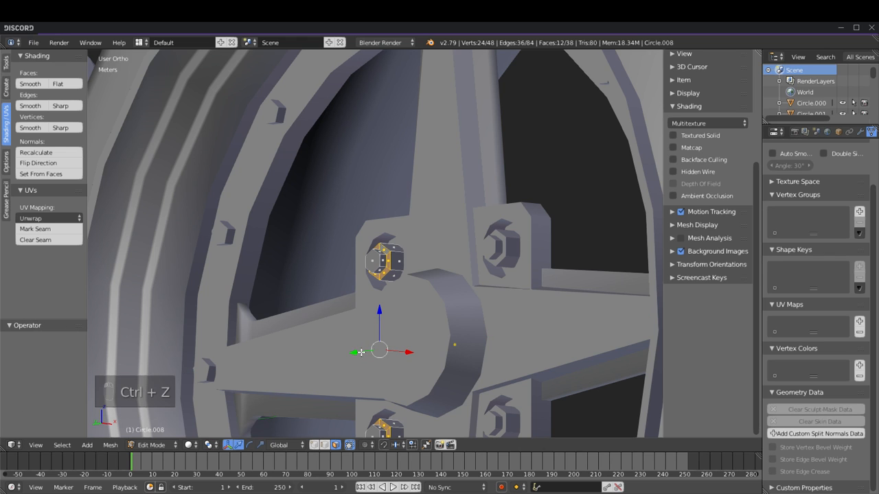
middle_click_drag(394, 344, 462, 289)
left_click_drag(476, 270, 478, 267)
scroll(420, 289, "down", 2)
key("a")
key("Tab")
Step: Enable Auto Smooth for the backing cross behind the front spokes with a 30° angle
middle_click_drag(363, 314, 261, 147)
key("a")
scroll(354, 327, "down", 3)
right_click(295, 152)
key("Tab")
middle_click_drag(376, 228, 457, 257)
key("a")
key("Tab")
key("Tab")
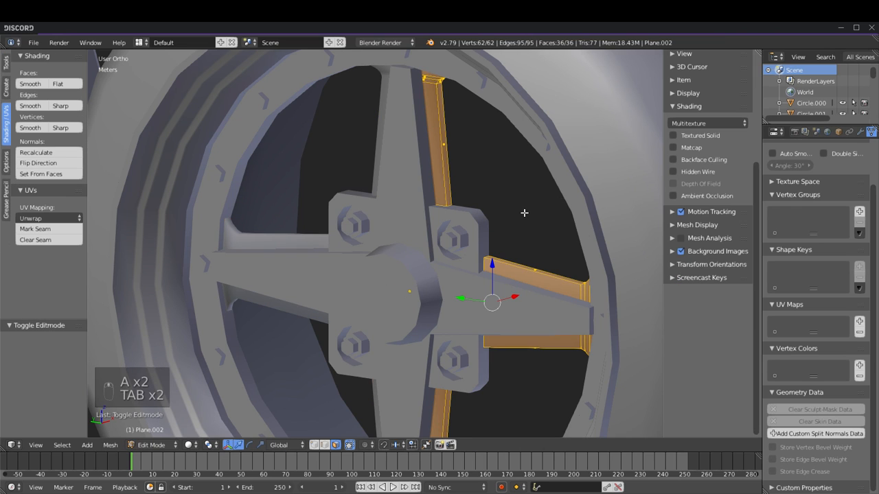
left_click(773, 153)
Step: Examine the backing cross's shading along the spokes and at their flared ends from both sides
scroll(550, 235, "down", 1)
middle_click_drag(533, 268, 479, 229, "shift")
middle_click_drag(283, 206, 288, 240, "shift")
middle_click_drag(288, 241, 276, 241)
middle_click_drag(216, 188, 351, 246, "shift")
scroll(352, 246, "up", 5)
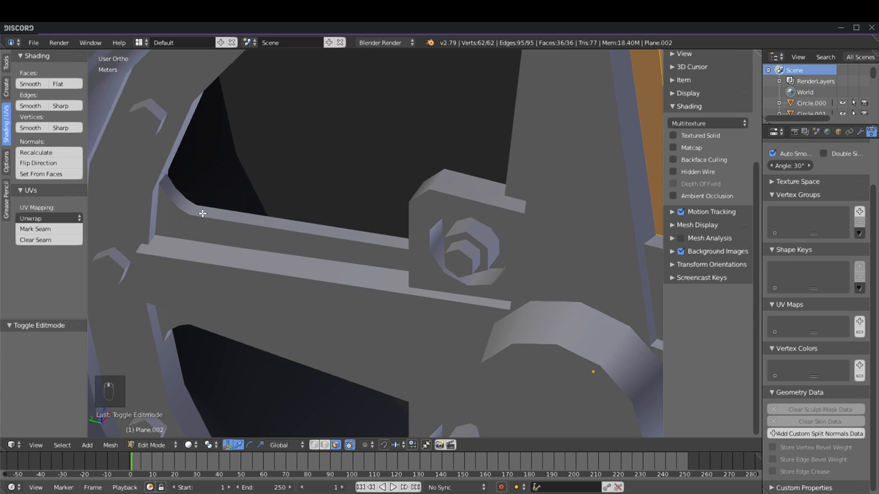
scroll(358, 243, "down", 4)
middle_click_drag(635, 320, 540, 237, "shift")
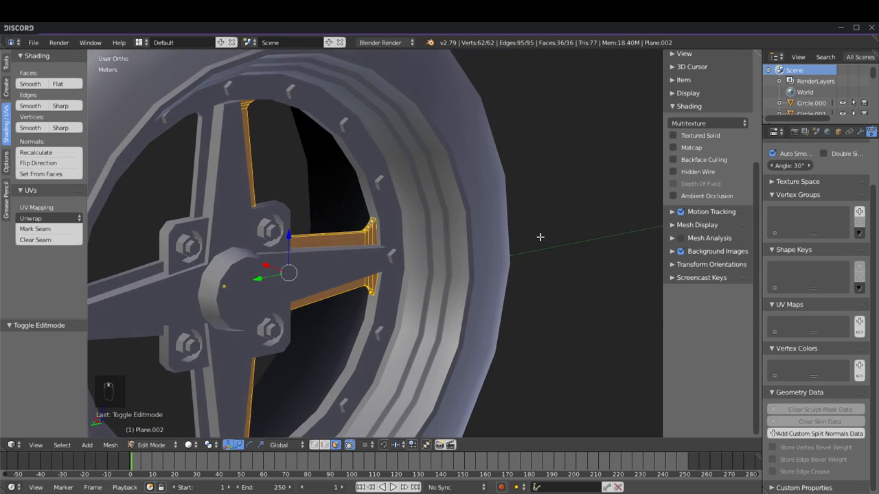
scroll(541, 236, "up", 1)
Step: Try custom split normals data on the backing cross, compare the shading with and without it, and clear it
left_click(790, 430)
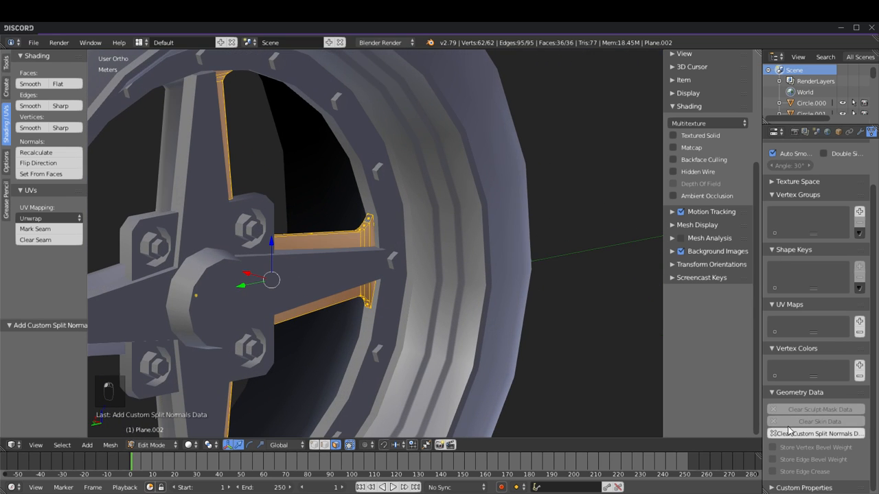
middle_click_drag(232, 257, 485, 220, "shift")
middle_click_drag(584, 227, 450, 263, "shift")
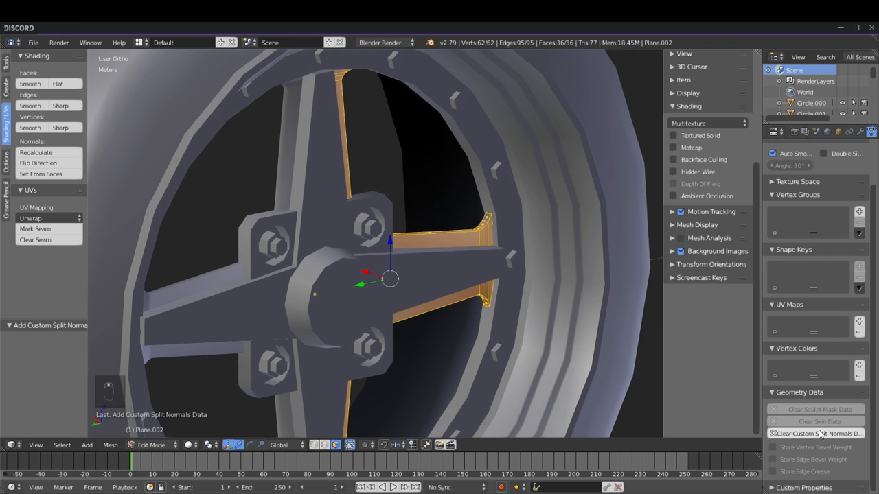
left_click(793, 432)
left_click(793, 432)
left_click(793, 432)
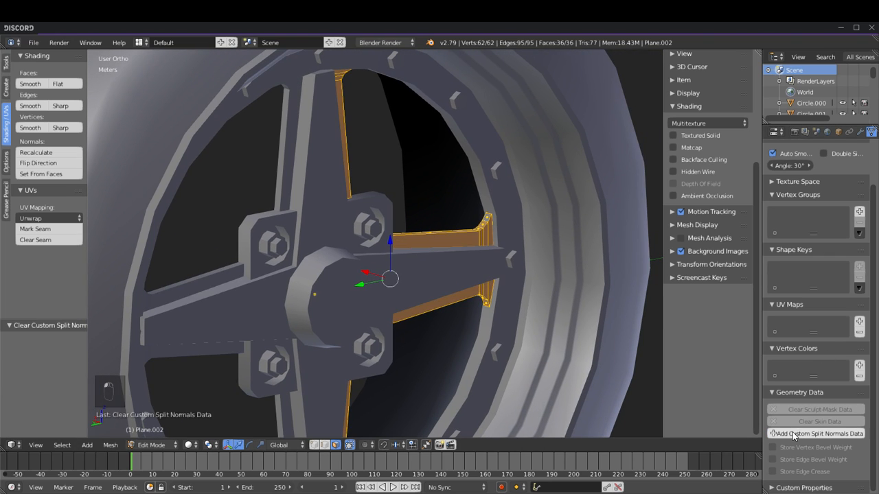
scroll(373, 288, "down", 4)
key("a")
scroll(377, 272, "up", 1)
middle_click_drag(420, 274, 363, 254)
key("Tab")
key("a")
Step: Move the backing cross's lengthwise edge loop 1.4 mm along X, and shift it about 0.4 mm further
scroll(406, 202, "down", 2)
scroll(469, 249, "up", 1)
scroll(335, 211, "up", 2)
right_click(334, 212)
key("Tab")
key("z")
scroll(364, 254, "up", 2)
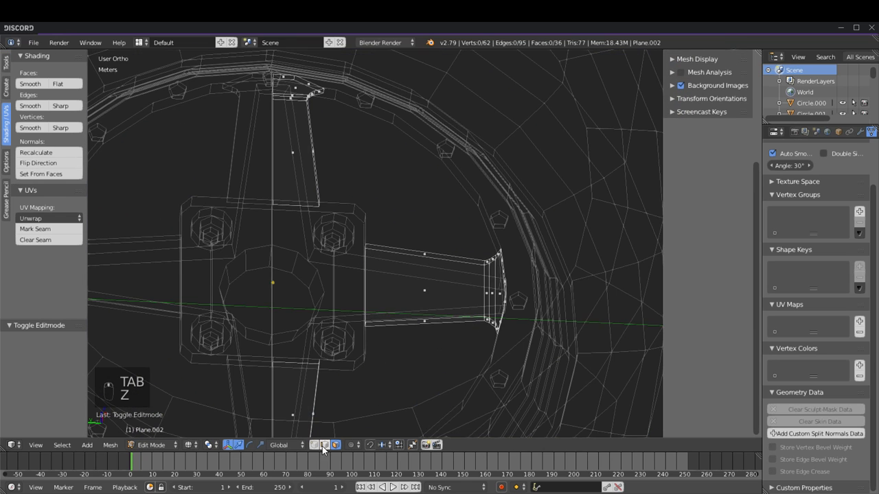
middle_click_drag(340, 359, 352, 258)
right_click(376, 290, "alt")
mouse_move(376, 172)
middle_mouse_down()
mouse_move(375, 288)
mouse_move(335, 183)
mouse_move(371, 261)
mouse_move(406, 288)
mouse_move(407, 311)
middle_mouse_up()
key("z")
left_click_drag(407, 311, 411, 310)
key("KP_5")
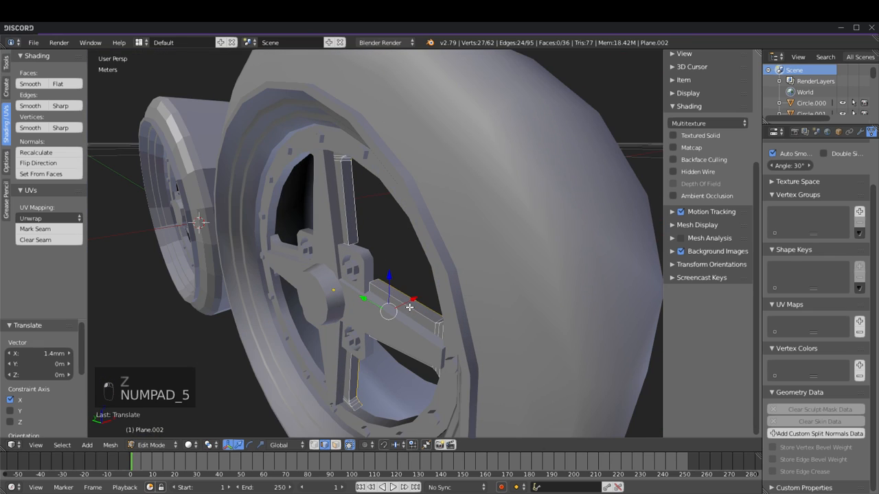
middle_click_drag(431, 289, 434, 267)
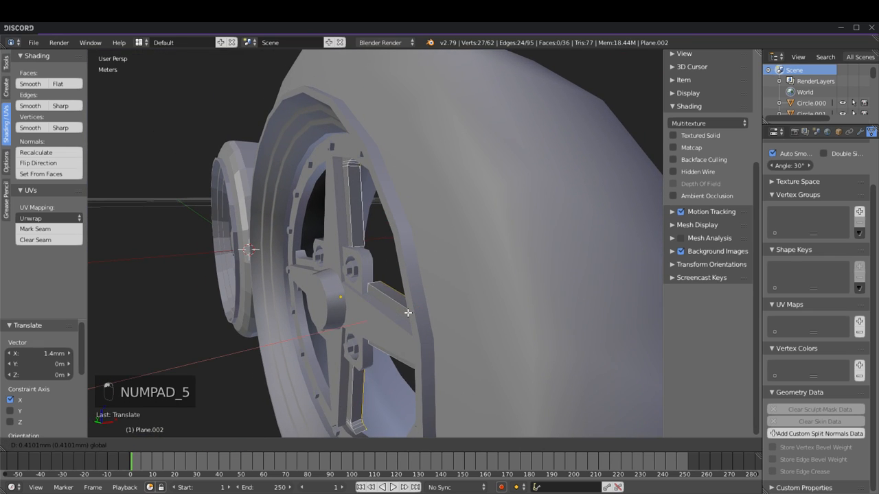
key("a")
key("a")
key("Tab")
Step: Move the rear edge loop of the bolt plates to deepen the plates to about 4.6 mm
right_click(364, 266)
key("Tab")
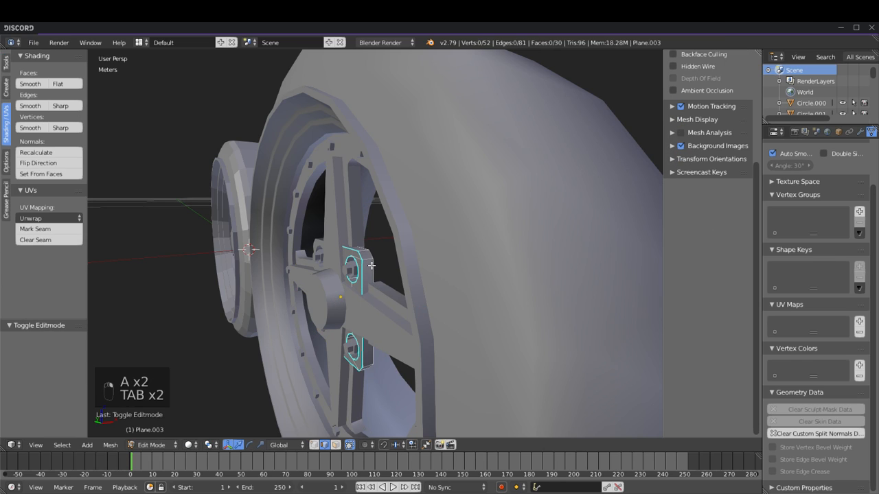
right_click(372, 266, "alt")
left_click_drag(385, 301, 393, 298)
key("a")
key("Tab")
key("a")
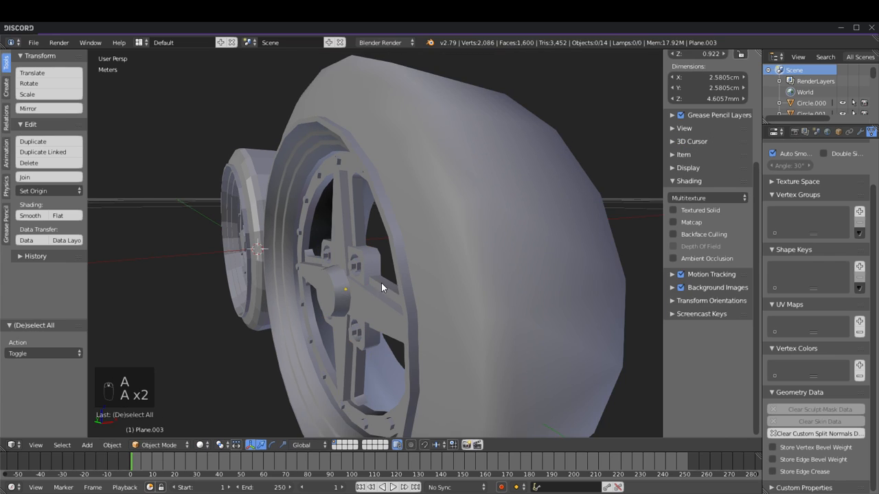
key("Tab")
middle_click_drag(378, 269, 479, 291)
scroll(374, 269, "down", 4)
key("Tab")
scroll(487, 271, "up", 2)
key("a")
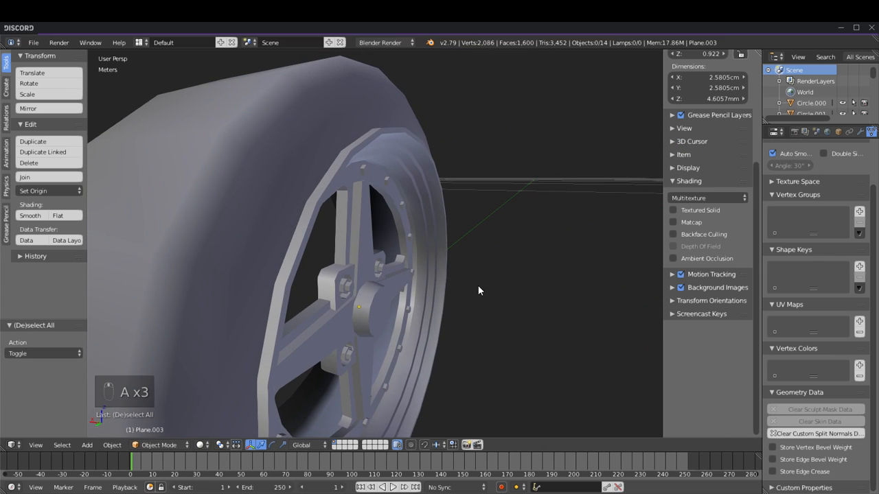
Step: Try to shift the spoke cross slightly and undo the move
right_click(356, 250)
left_click_drag(342, 300, 351, 300)
key("ctrl+z")
middle_click_drag(445, 277, 470, 302)
key("a")
Step: Delete the old faceted wheel copy, first its tyre and rim, then its spokes, plates and bolts
scroll(369, 251, "down", 4)
middle_click_drag(342, 267, 423, 274, "shift")
right_click(257, 229)
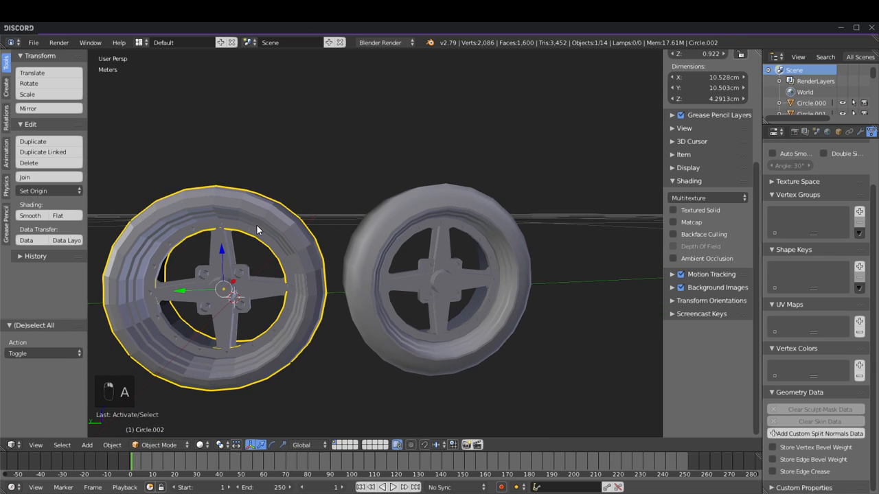
key("Delete")
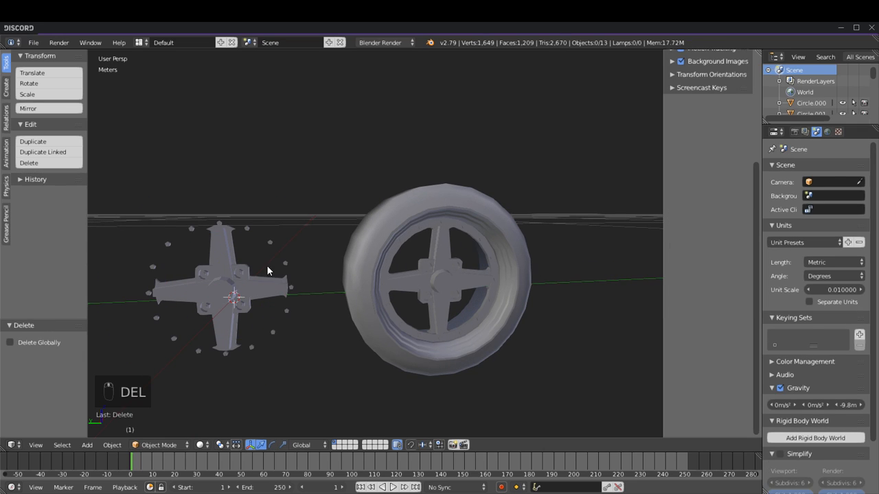
left_click_drag(156, 207, 314, 384)
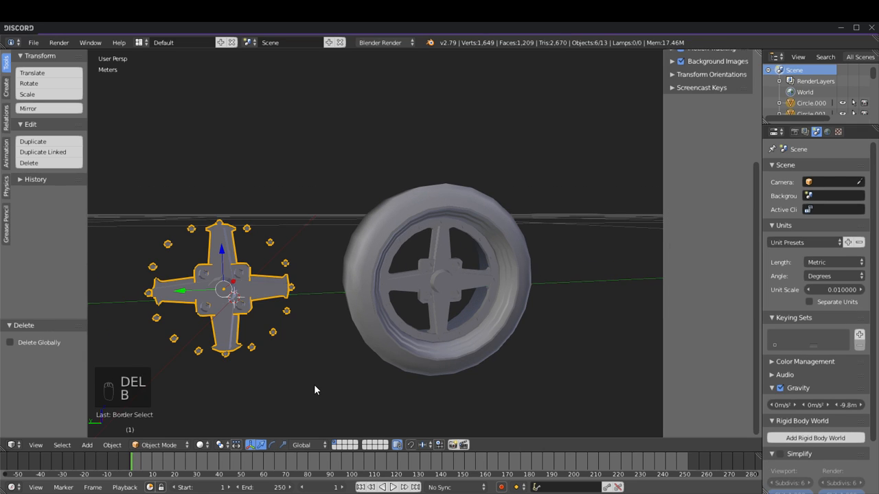
key("Delete")
Step: Examine the remaining wheel in orthographic side view, at an angle and from the front
key("KP_5")
key("KP_3")
key("KP_9")
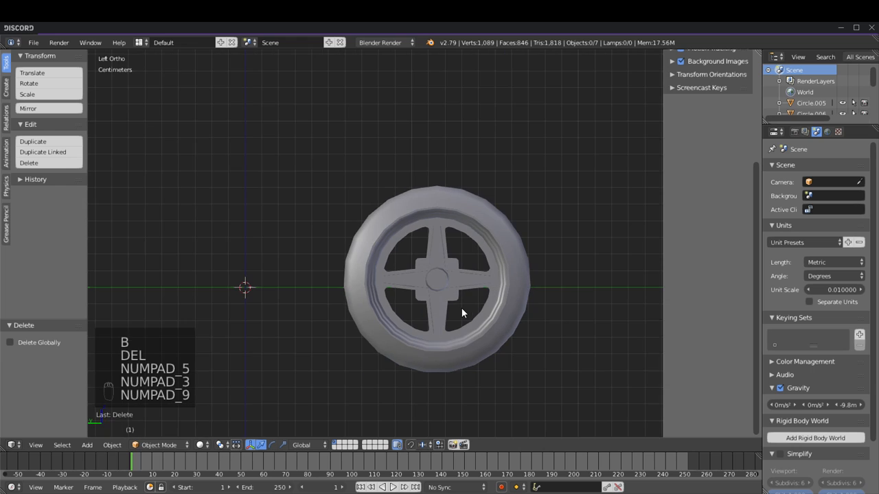
middle_click_drag(468, 250, 472, 290)
scroll(473, 290, "up", 4)
middle_click_drag(398, 299, 559, 258)
middle_click_drag(560, 258, 407, 281, "shift")
scroll(457, 282, "down", 3)
scroll(368, 260, "up", 4)
scroll(367, 259, "down", 4)
scroll(708, 229, "up", 5)
scroll(407, 281, "down", 3)
key("KP_1")
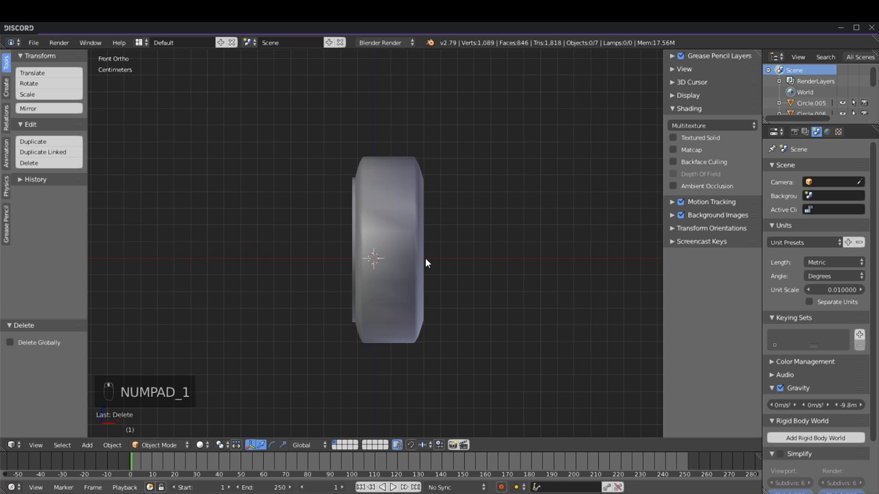
Step: Inspect the assembled wheel in front and side orthographic views, from its opposite side and at an angle
key("KP_3")
key("KP_1")
key("KP_3")
key("KP_9")
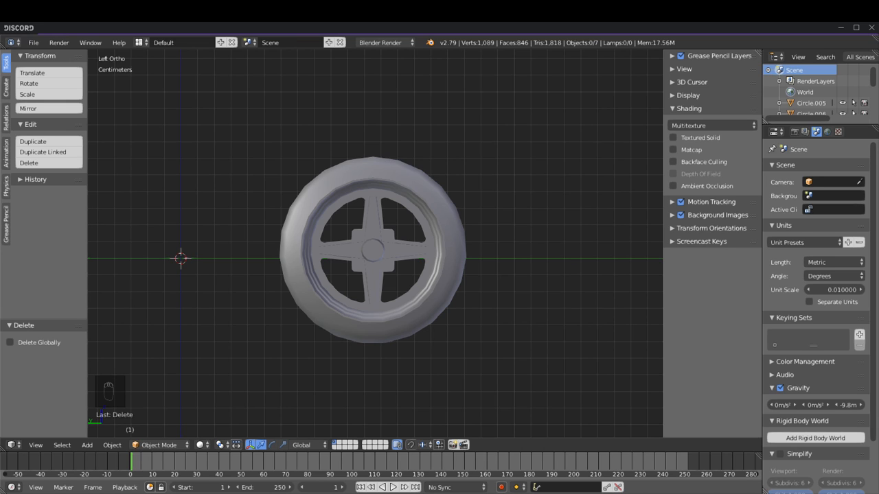
scroll(378, 289, "up", 2)
middle_click_drag(378, 289, 334, 274)
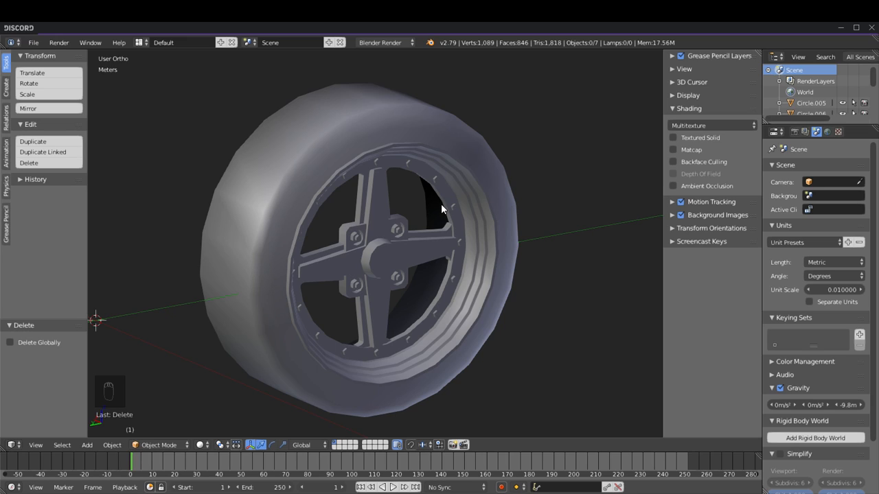
scroll(470, 231, "down", 3)
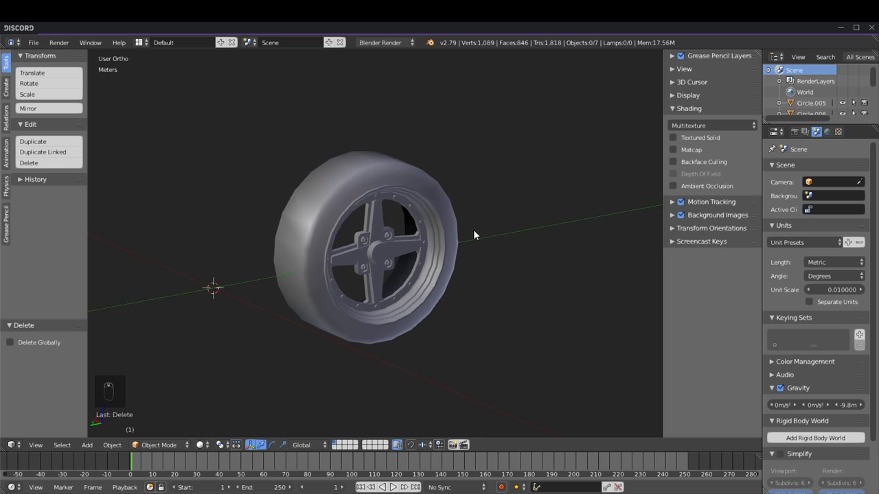
middle_click_drag(469, 231, 370, 226)
Step: Select the wheel's centre hub and check its mesh and position in the orthographic views
scroll(370, 225, "up", 5)
right_click(366, 241)
key("Tab")
key("Tab")
key("KP_3")
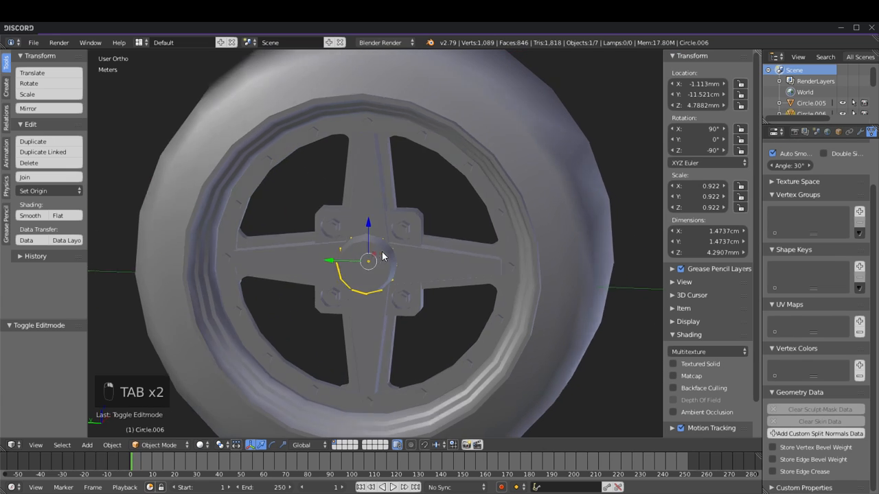
key("KP_1")
key("KP_3")
key("KP_9")
scroll(522, 140, "down", 3)
key("a")
Step: Examine the shading of the hub, spokes, bolts and rim lip close up and at several angles
middle_click_drag(465, 220, 352, 219)
scroll(424, 247, "up", 2)
key("Tab")
scroll(417, 245, "up", 3)
key("Tab")
scroll(419, 243, "down", 1)
key("a")
key("a")
key("a")
key("a")
middle_click_drag(239, 200, 324, 240, "shift")
scroll(362, 205, "up", 2)
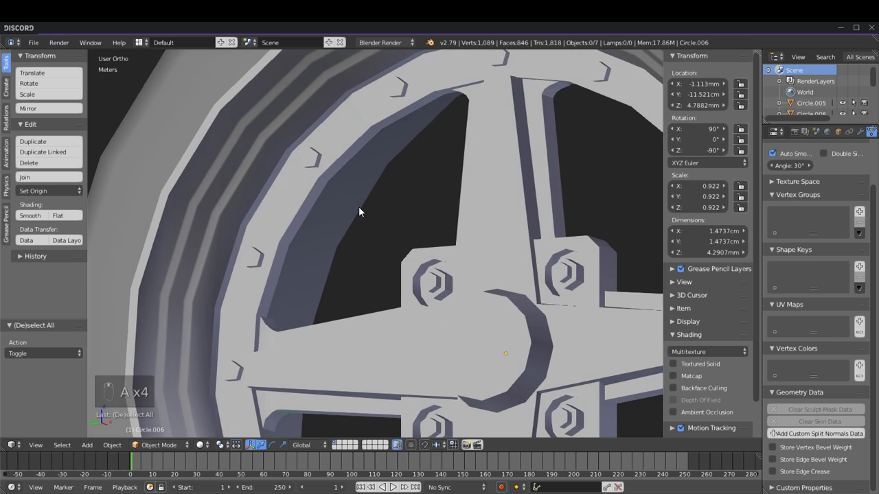
scroll(362, 212, "down", 6)
middle_click_drag(428, 253, 412, 249)
middle_click_drag(417, 255, 468, 273)
scroll(469, 268, "up", 1)
middle_click_drag(490, 308, 399, 274, "shift")
Step: Check the tyre-and-rim mesh and its sharp edges in Edit Mode, and examine its shading in Object Mode
right_click(185, 117)
key("Tab")
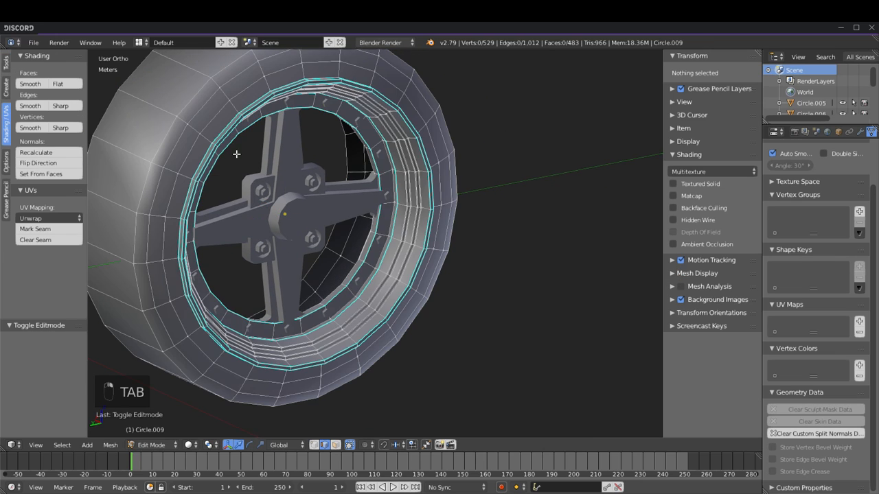
key("Tab")
scroll(415, 230, "down", 4)
middle_click_drag(381, 214, 357, 228, "shift")
scroll(402, 256, "up", 1)
key("a")
key("a")
key("a")
scroll(361, 269, "up", 1)
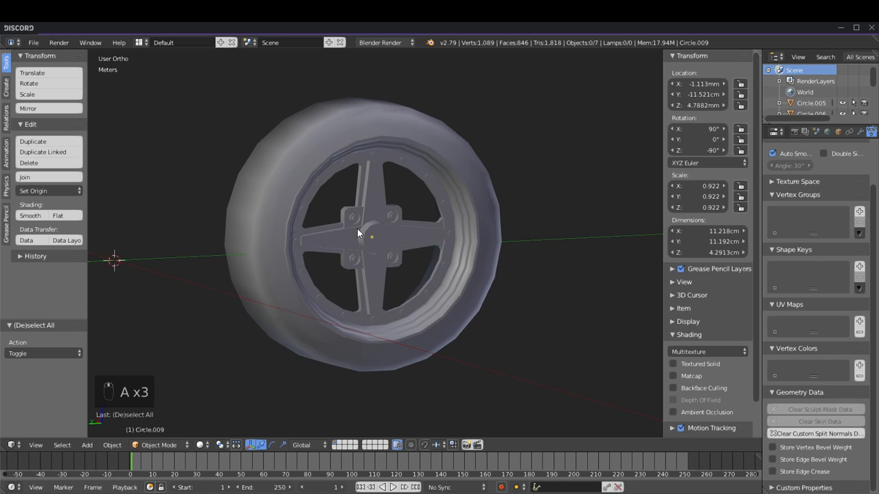
scroll(357, 229, "up", 1)
scroll(357, 229, "up", 1)
middle_click_drag(502, 265, 426, 250)
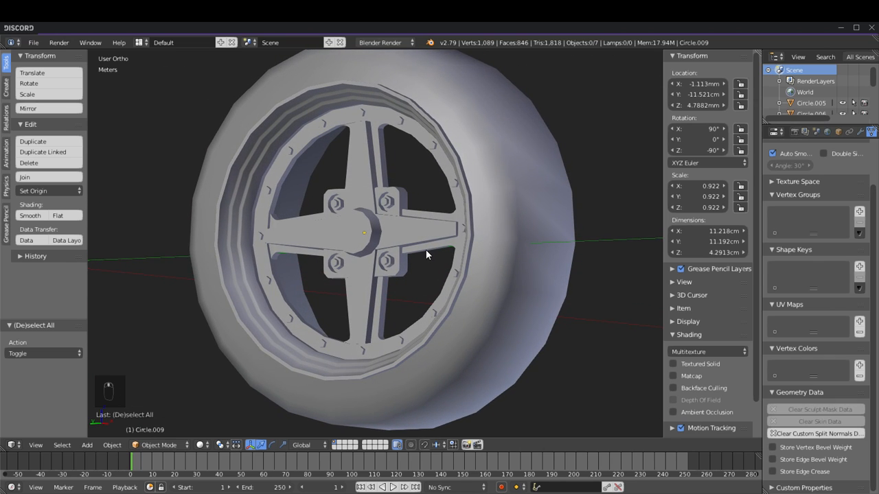
Step: Select the raised spoke cross, check its mesh in Edit Mode and deselect everything
right_click(367, 175)
key("Tab")
key("Tab")
key("Tab")
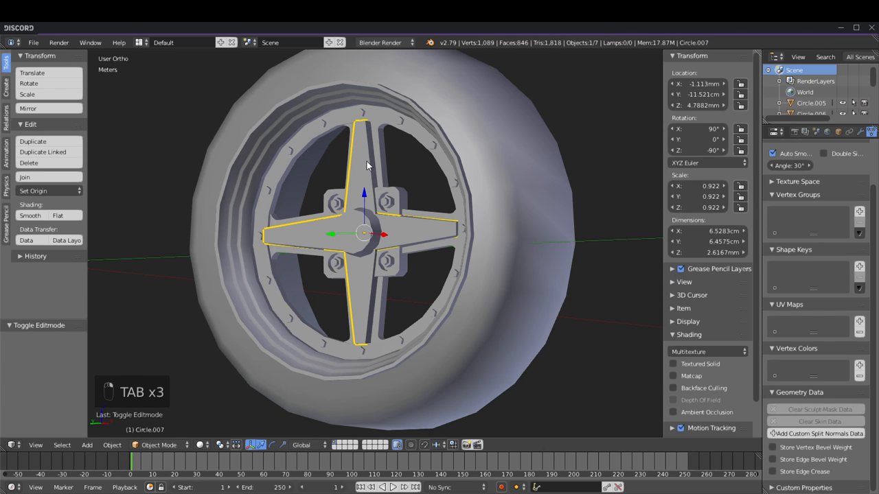
key("a")
key("a")
key("a")
key("a")
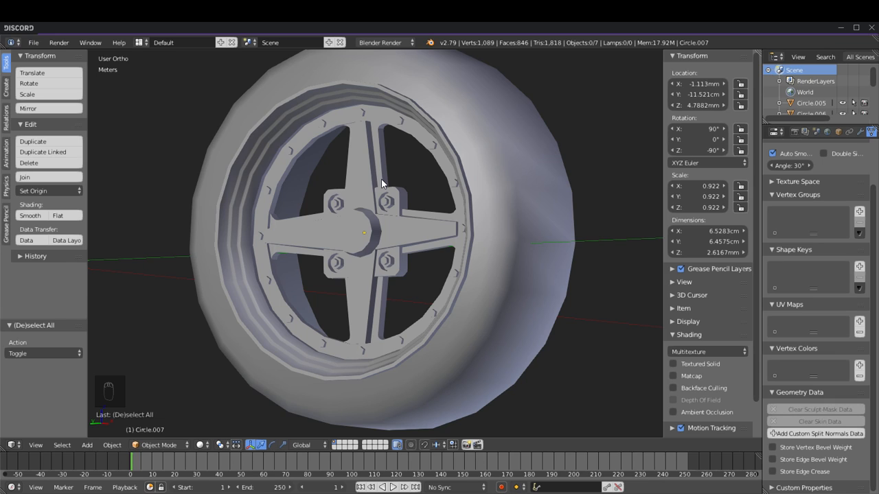
Step: Put the tyre-and-rim object in Edit Mode and hide the properties sidebar
scroll(515, 207, "down", 2)
right_click(451, 174)
key("Tab")
middle_click_drag(507, 167, 509, 217)
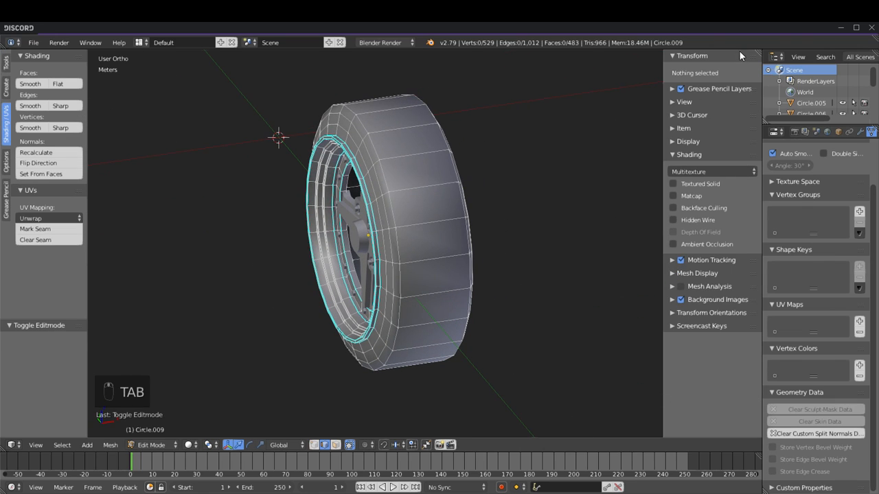
key("n")
left_click_drag(760, 49, 362, 151)
left_click(372, 445)
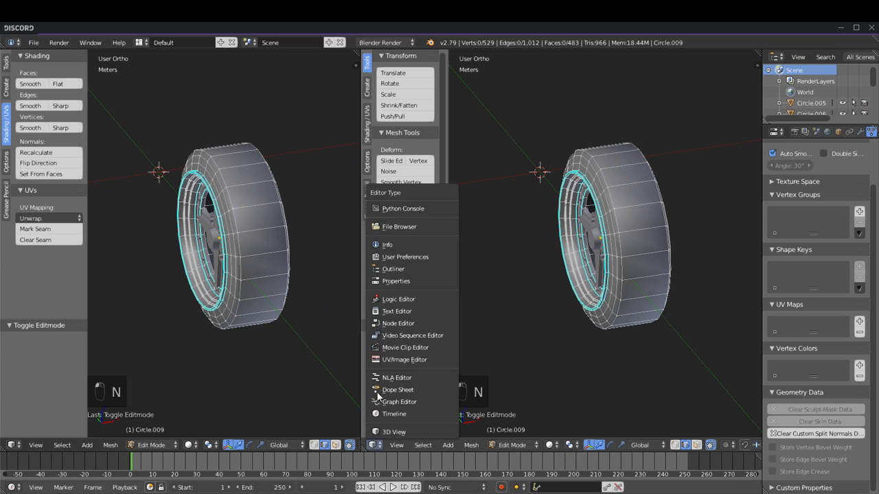
left_click(395, 359)
left_click_drag(356, 61, 389, 55)
Step: Split the 3D view into two side-by-side areas and make one a UV/Image Editor
left_click_drag(750, 50, 424, 110)
middle_click_drag(274, 268, 312, 274)
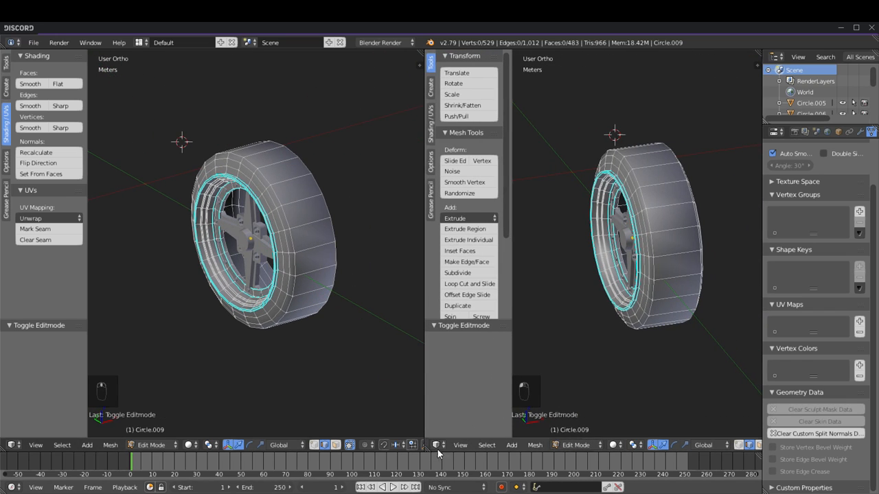
left_click(438, 445)
left_click(459, 360)
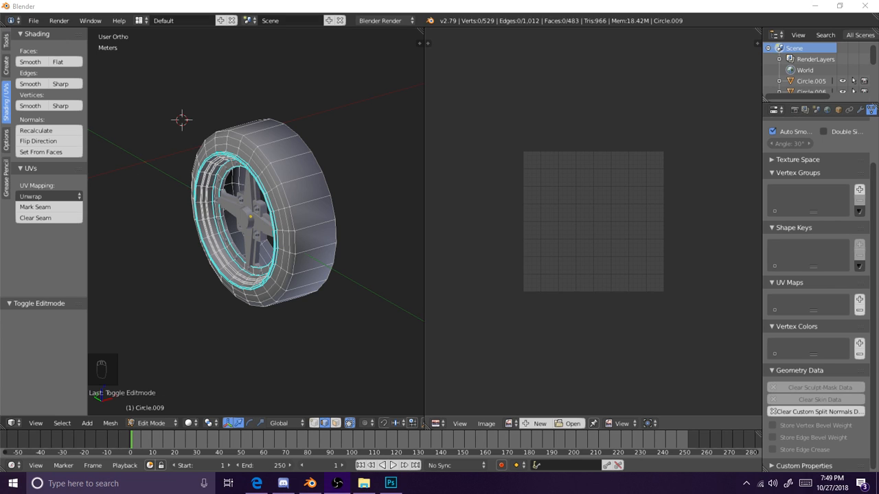
Step: Switch to Photoshop to view the abatis mesh.jpg texture and check the Wheel textures folder in File Explorer
left_click(391, 483)
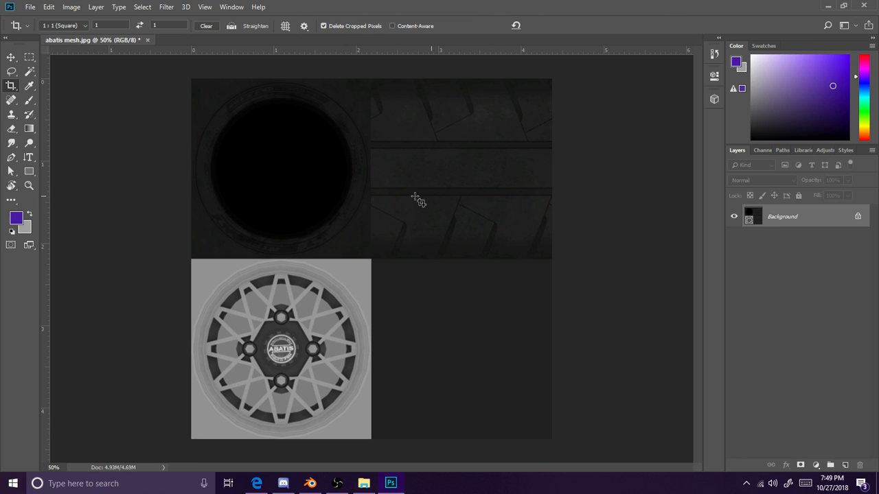
left_click(364, 484)
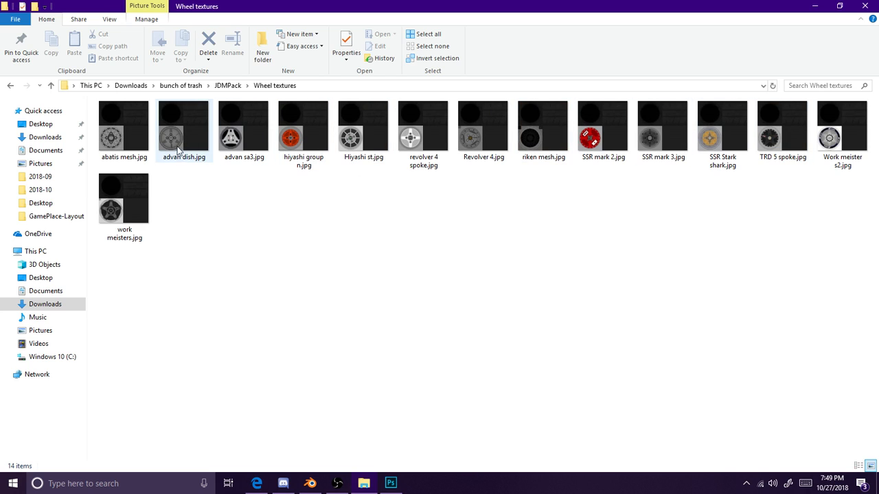
left_click(378, 476)
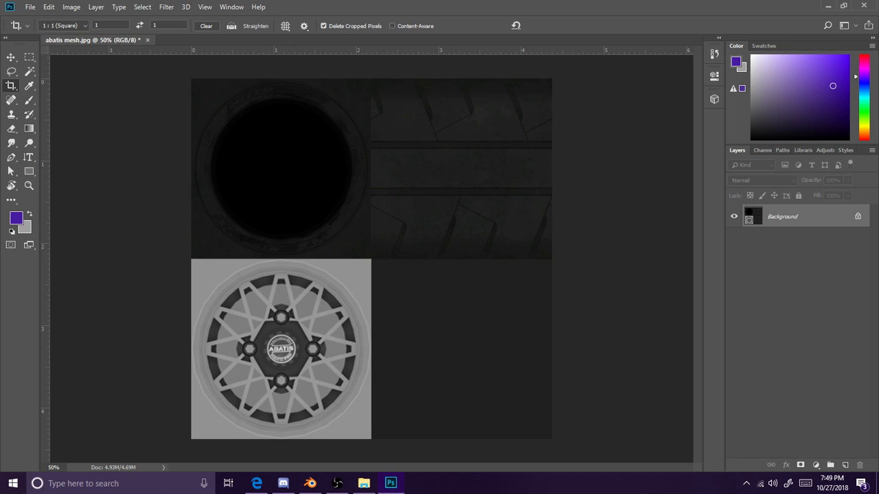
left_click(364, 484)
left_click_drag(310, 11, 219, 2)
left_click(482, 284)
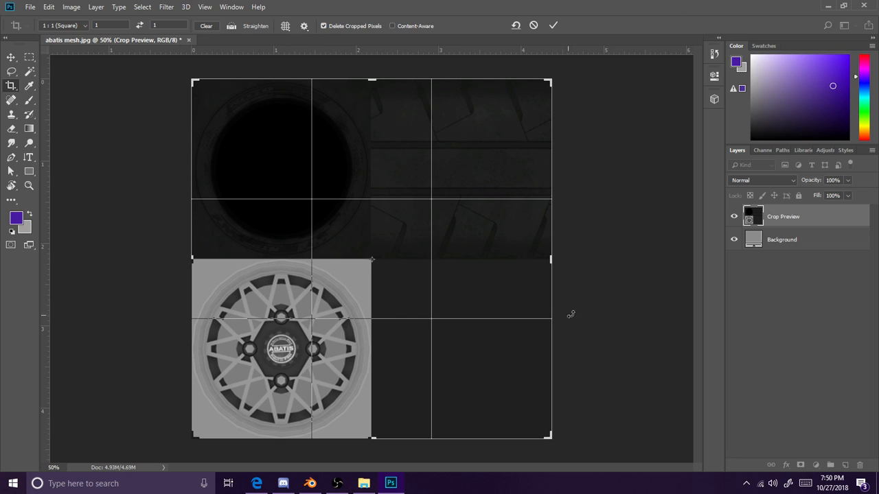
key("Return")
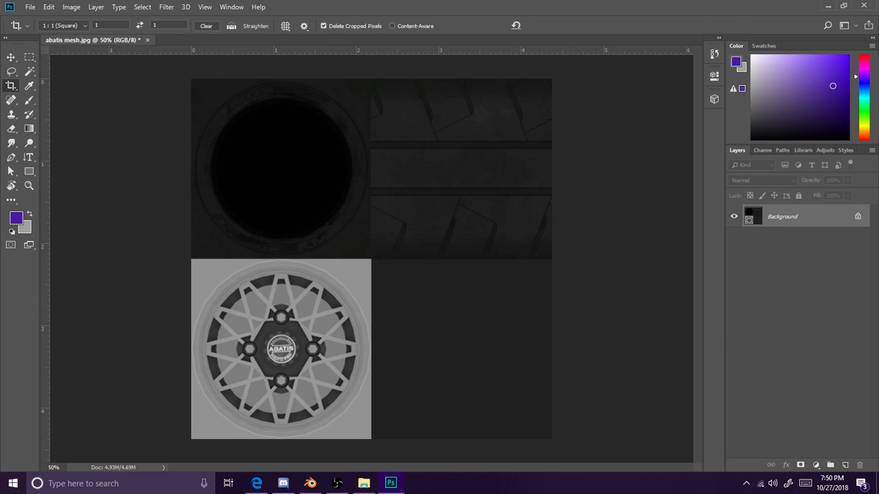
Step: Place the Work_Equip_01 image on the texture and scale it to cover the old rim quadrant exactly
left_click_drag(878, 283, 365, 282)
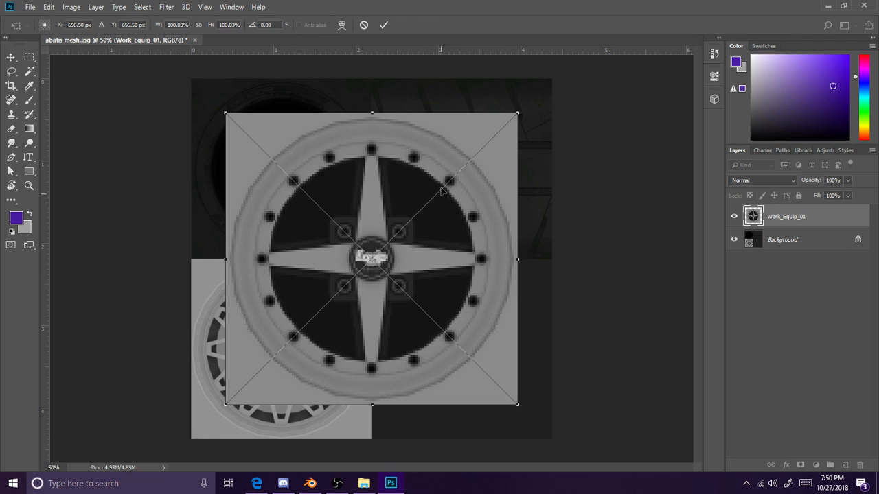
left_click_drag(515, 112, 463, 166)
left_click_drag(412, 259, 378, 295)
left_click_drag(428, 202, 368, 252)
key("Return")
key("c")
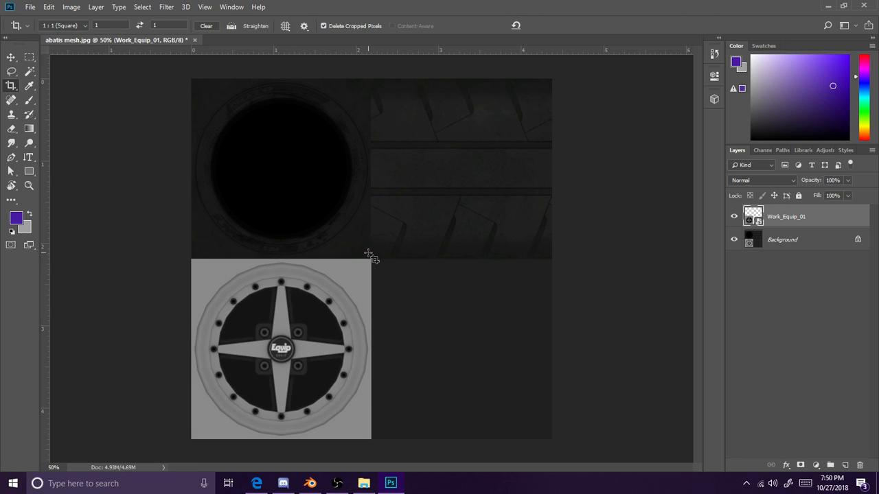
Step: Check the texture's dimensions in the Image Size settings
left_click(95, 7)
left_click(71, 7)
left_click(70, 7)
left_click(93, 90)
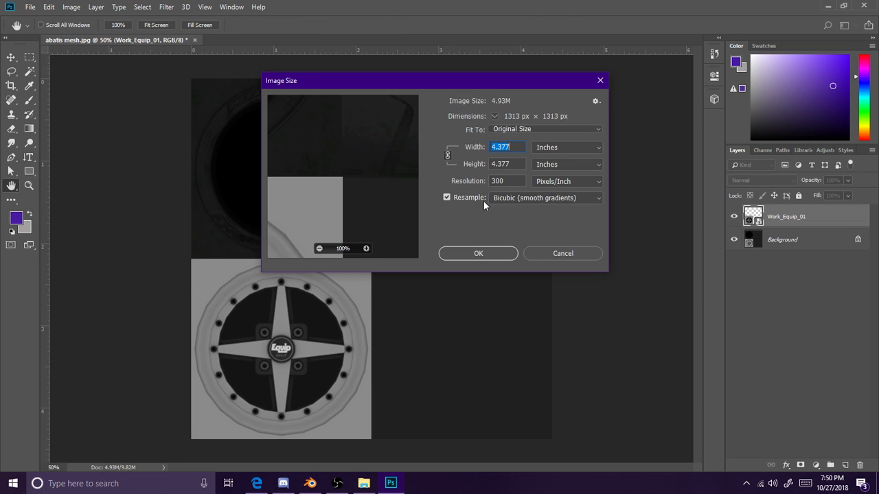
left_click(480, 254)
Step: Save the texture as a PNG named Work Equip 01 in the Wheel textures folder
left_click(25, 7)
left_click(68, 129)
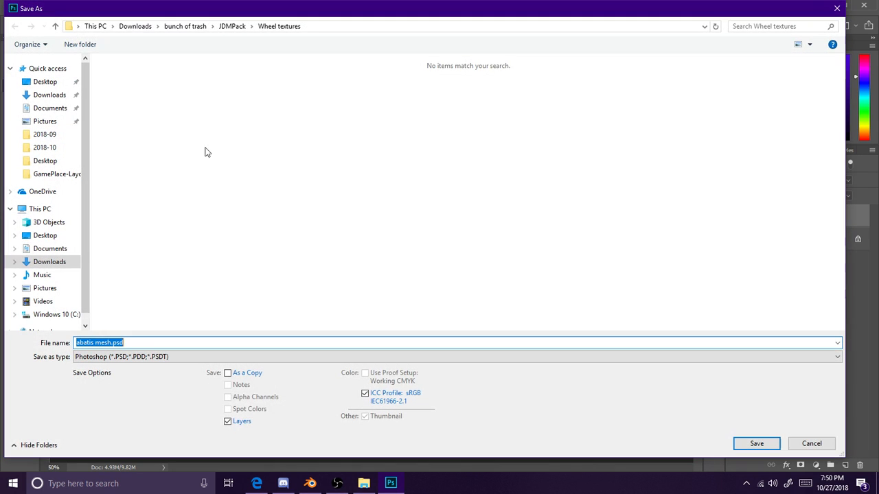
left_click(131, 359)
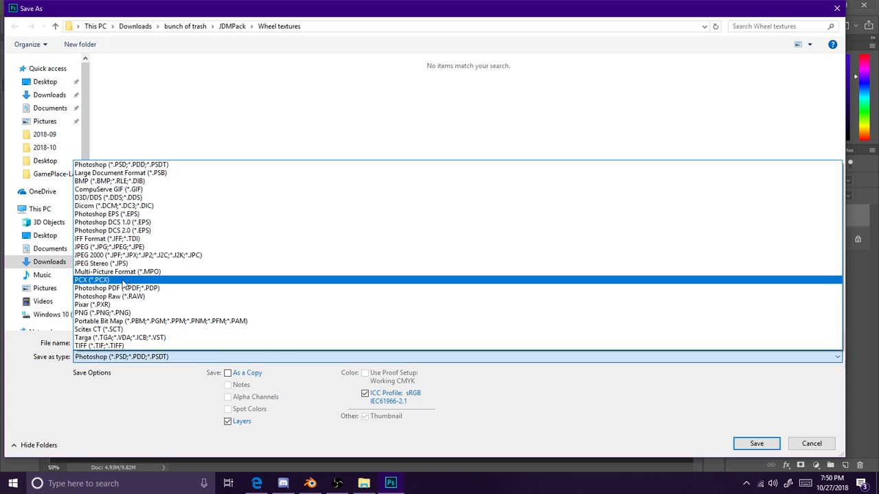
left_click(114, 312)
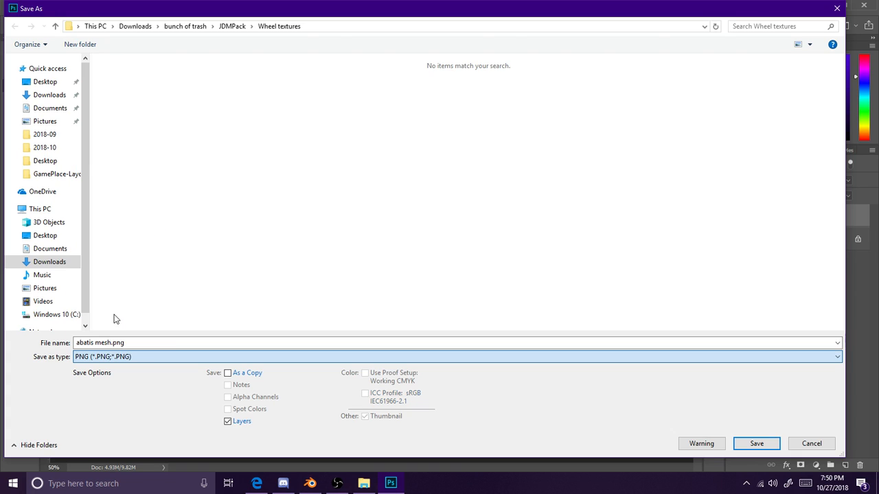
left_click(157, 343)
type("Work Equip 01")
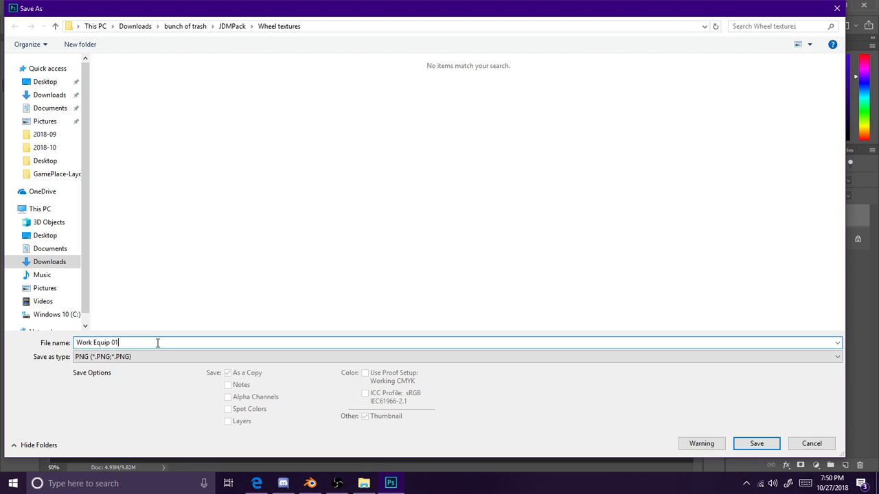
key("Return")
left_click(516, 142)
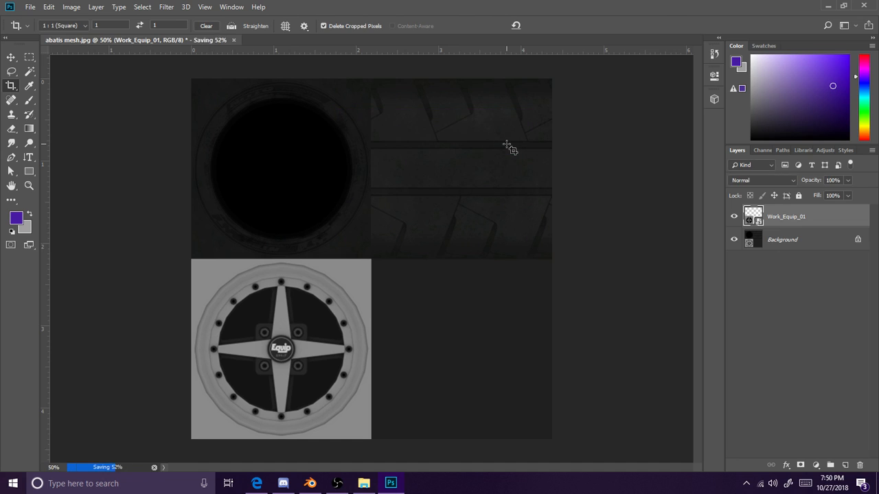
Step: Switch to Blender and open Work Equip 01.png from the JDMPack Wheel textures folder in the UV/Image Editor
left_click(311, 483)
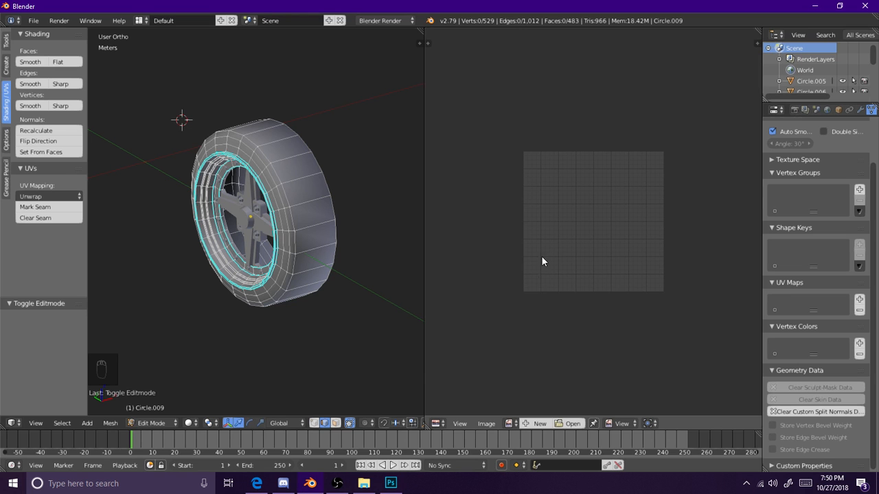
left_click(563, 425)
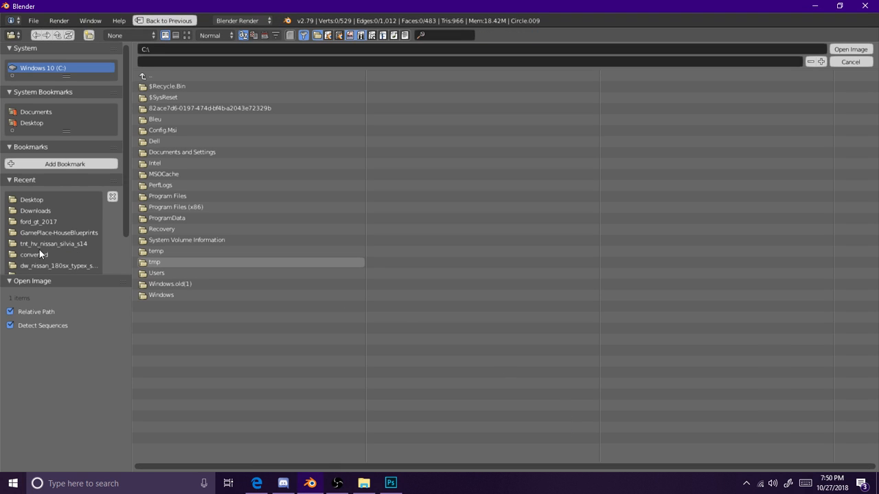
scroll(35, 228, "down", 2)
scroll(37, 229, "up", 2)
left_click(36, 202)
left_click(31, 211)
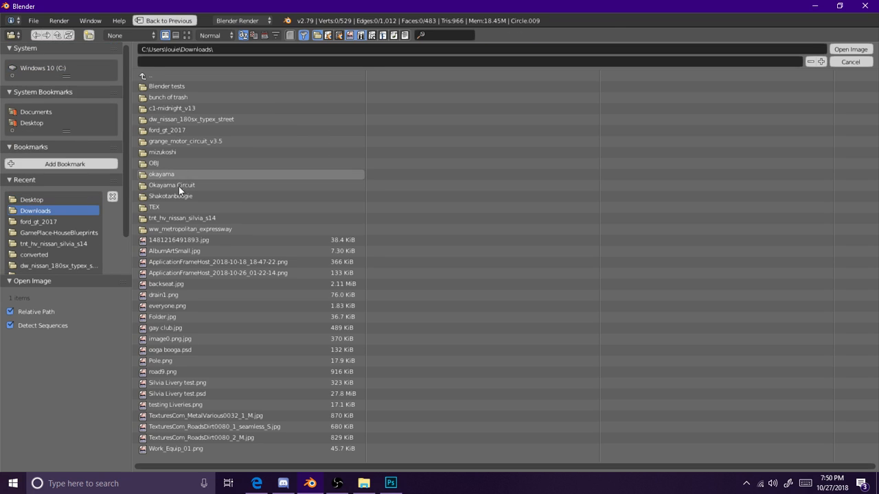
left_click(171, 98)
left_click(171, 97)
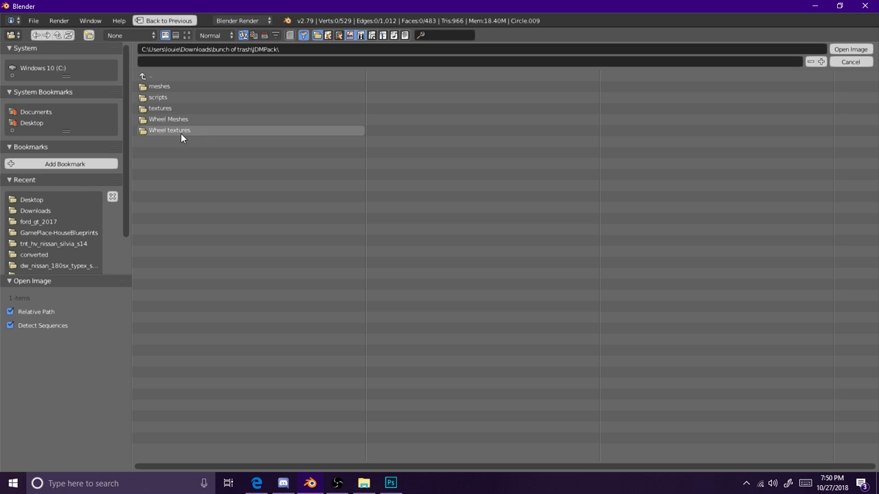
left_click(178, 130)
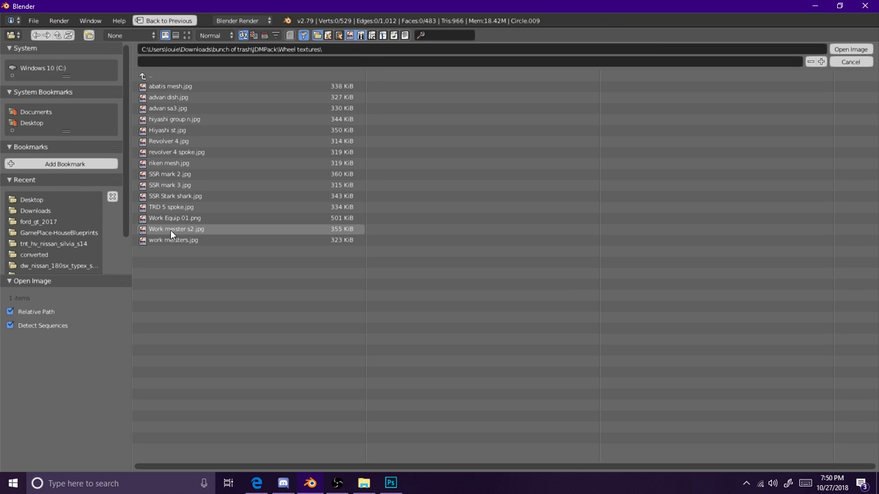
double_click(196, 218)
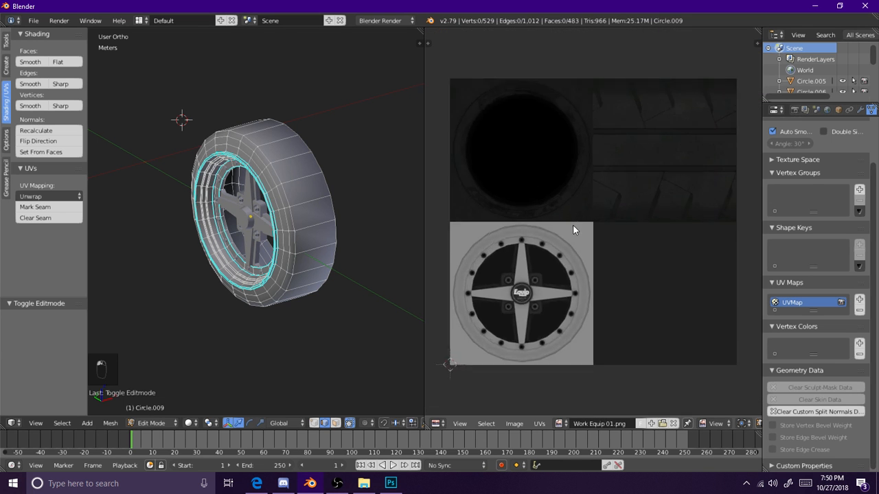
Step: Select the loop of tread faces around the tyre's outer circumference in face select mode
scroll(568, 232, "up", 1)
key("KP_1")
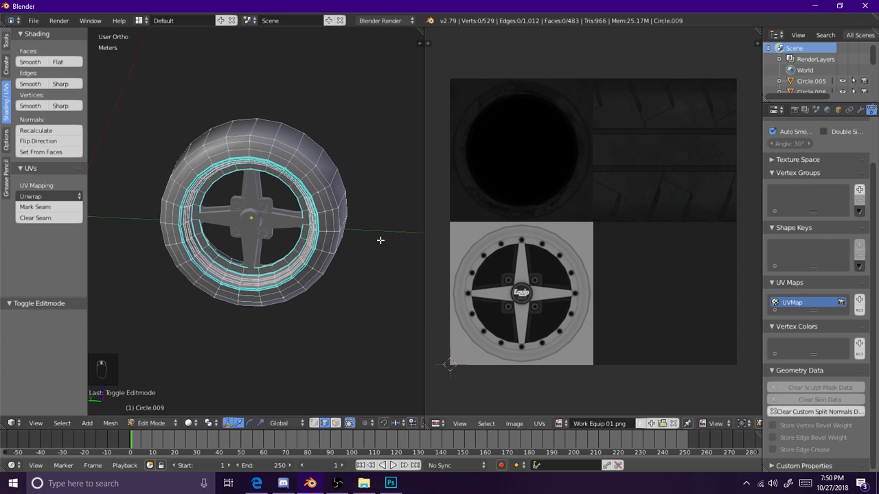
key("KP_1")
key("KP_9")
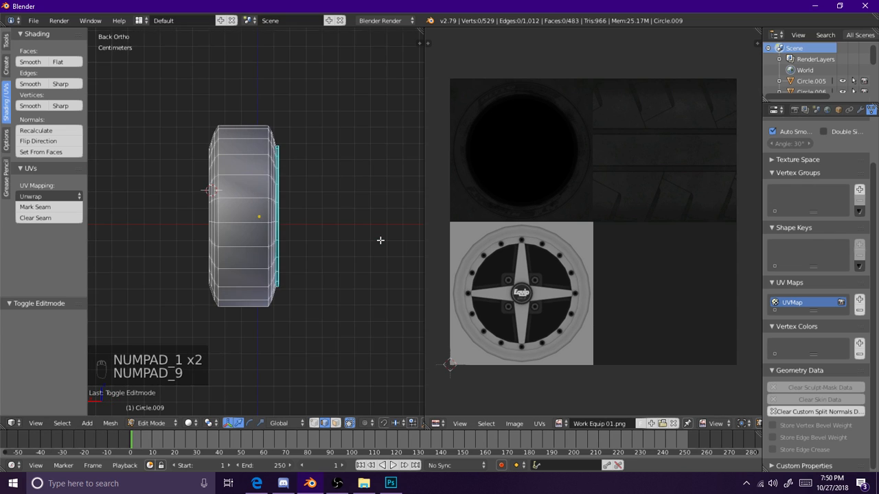
key("KP_3")
key("KP_9")
scroll(229, 171, "up", 2)
middle_click_drag(229, 171, 248, 230, "shift")
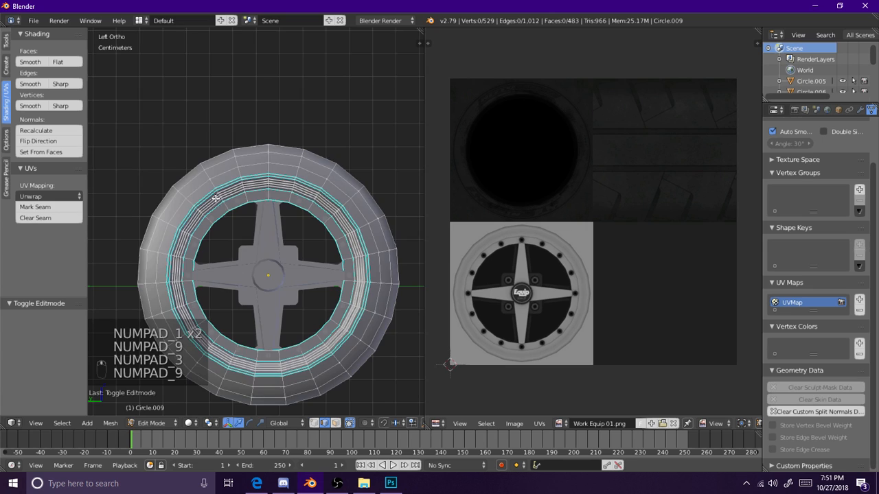
middle_click_drag(215, 200, 281, 319)
left_click(337, 423)
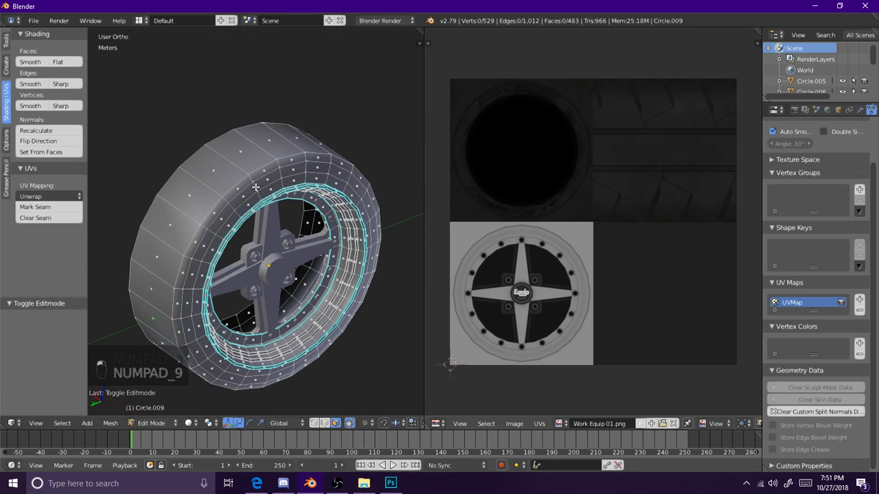
right_click(229, 159, "alt")
key("w")
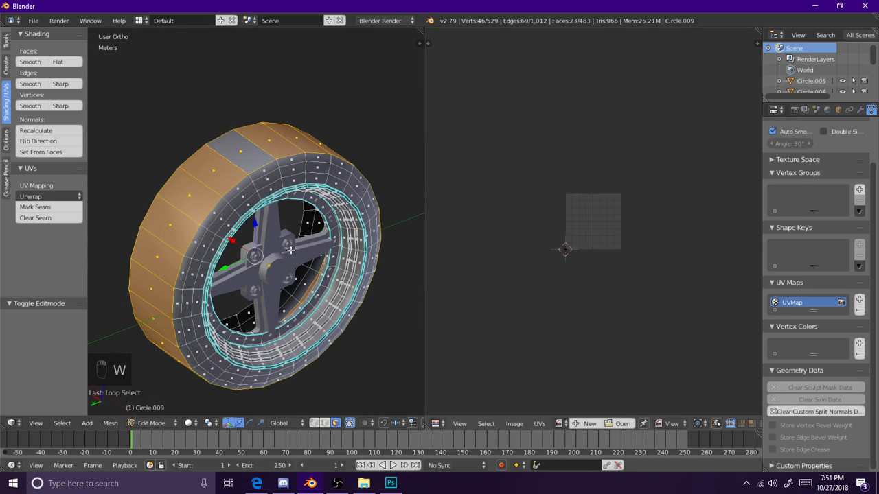
key("ctrl+u")
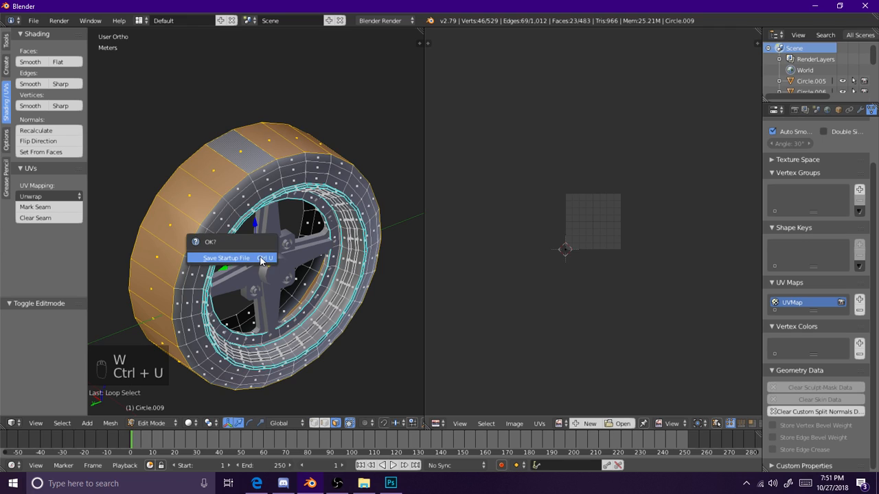
key("i")
right_click(285, 246)
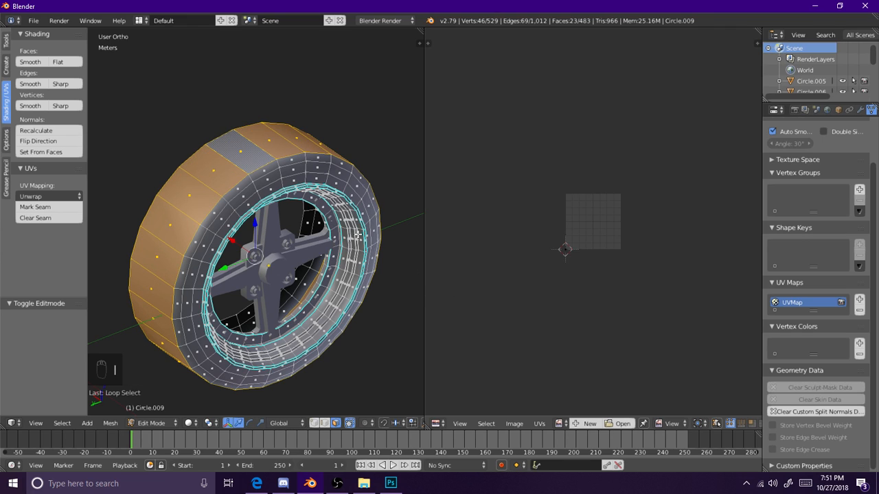
key("s")
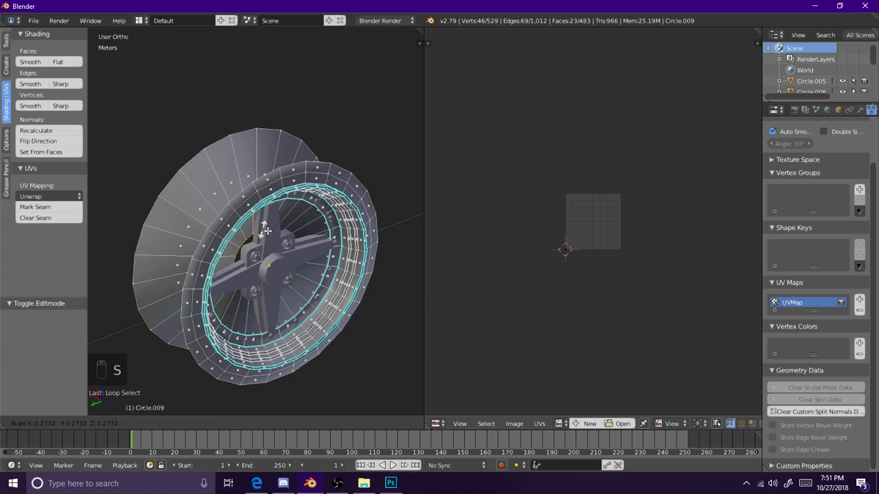
right_click(346, 239)
Step: Unwrap the selected tread faces with Smart UV Project using an angle limit of 1.00 and 0 m island margin
key("u")
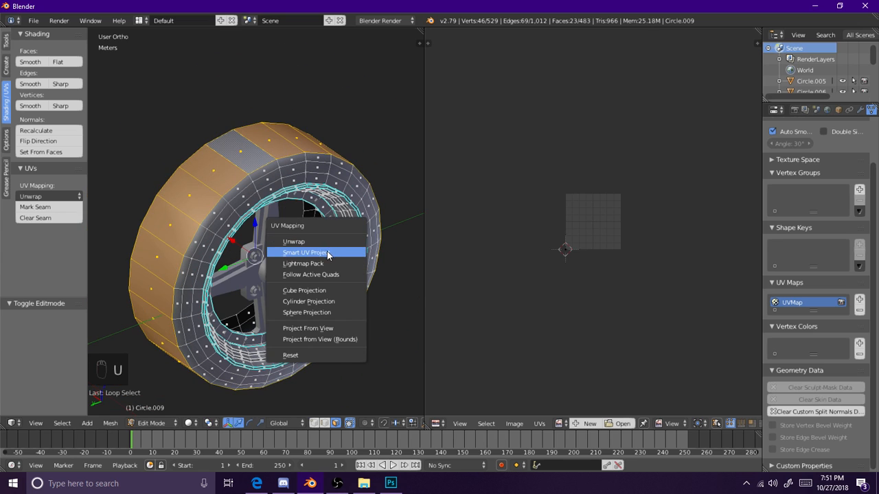
left_click(324, 254)
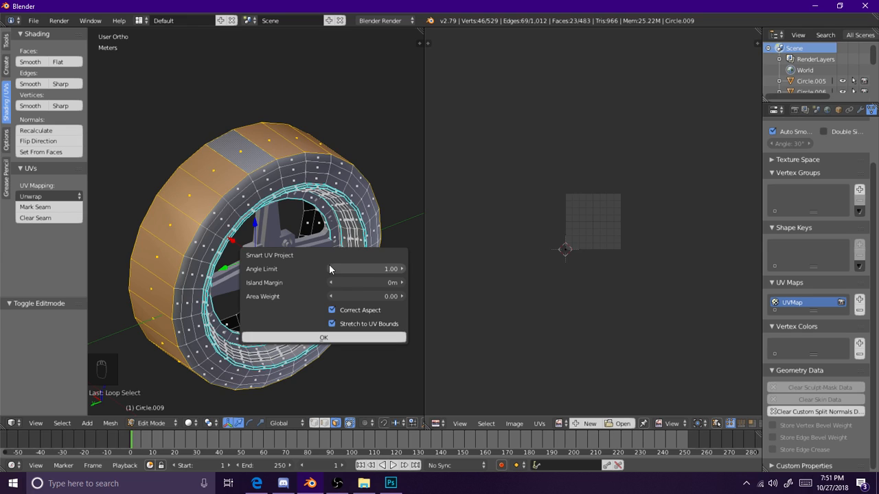
left_click(302, 336)
scroll(657, 279, "up", 4)
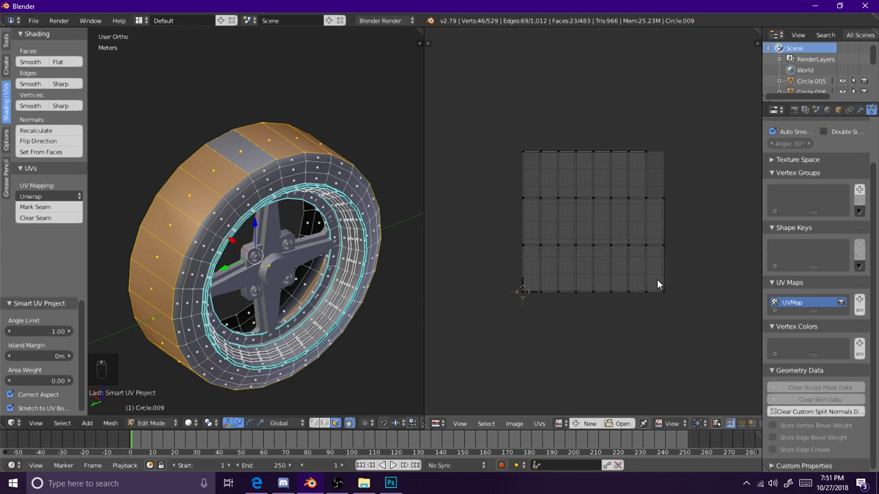
Step: Move all the tread UVs straight down until they sit just below the UV grid
key("a")
key("g")
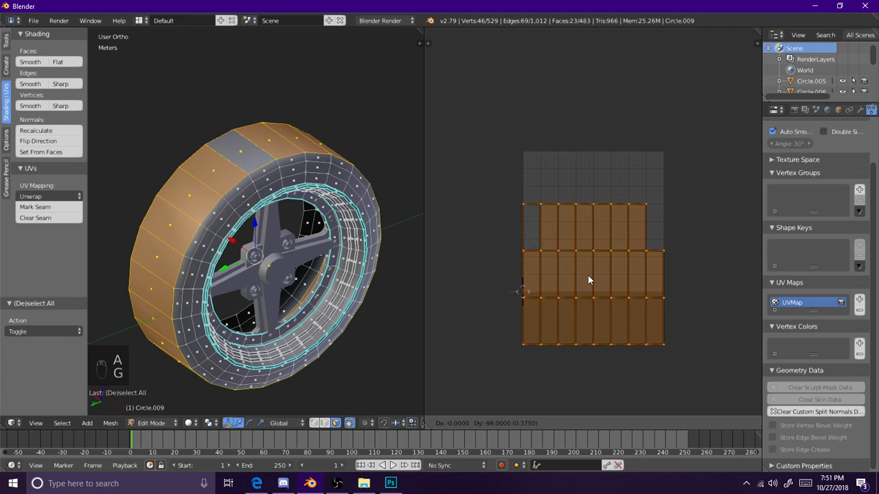
left_click(592, 353)
scroll(584, 278, "down", 2)
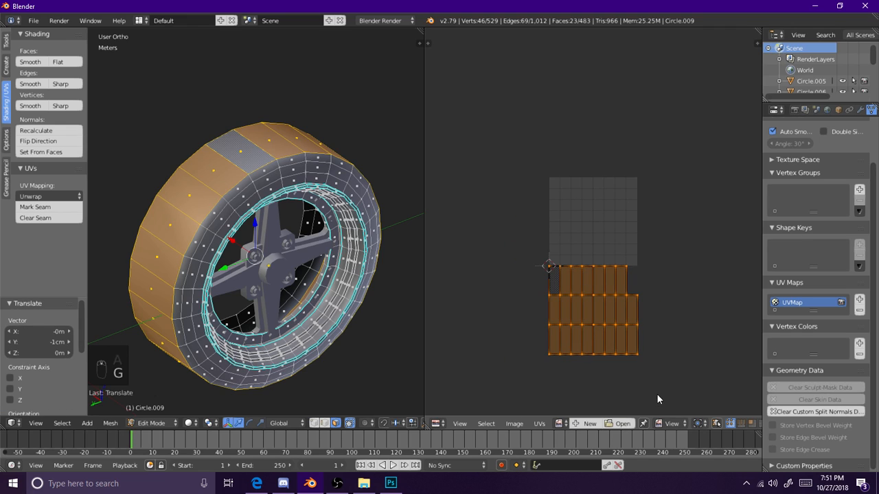
Step: Select the first tread UV face in the upper row and snap the 2D cursor to it
key("a")
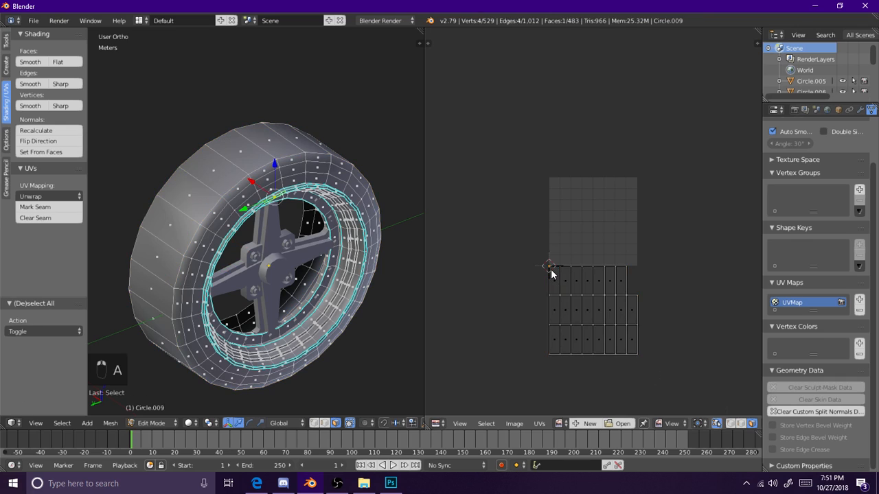
right_click(557, 284)
key("shift+s")
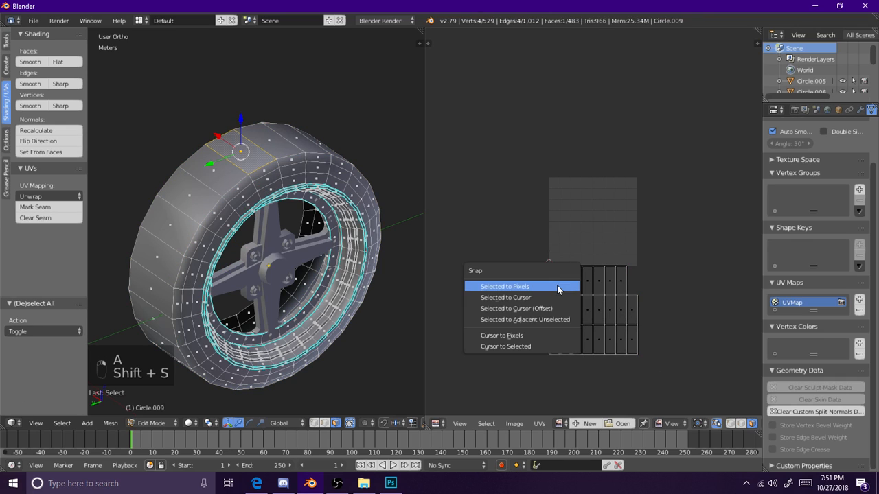
left_click(525, 336)
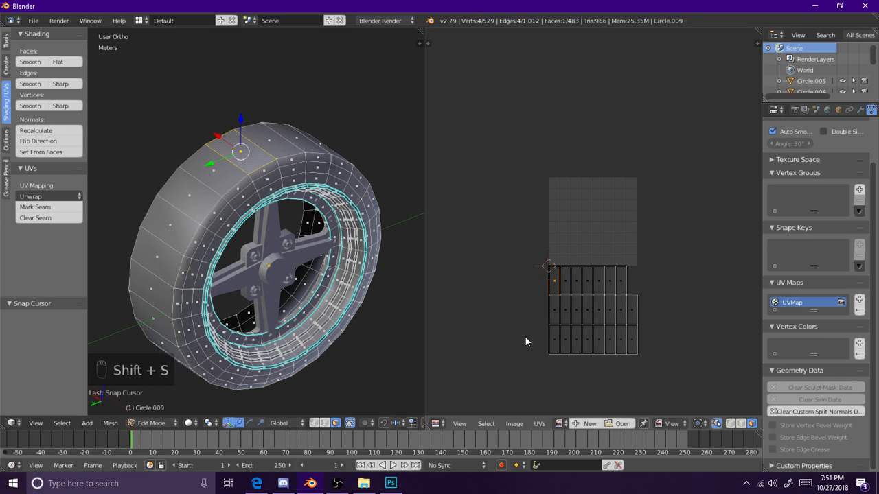
key("shift+s")
left_click(519, 346)
Step: Snap the other tread UV faces of the upper row to the cursor, stacking them on the first face
key("shift+s")
left_click(556, 259)
key("shift+s")
left_click(577, 281)
right_click(600, 275)
key("shift+s")
left_click(601, 275)
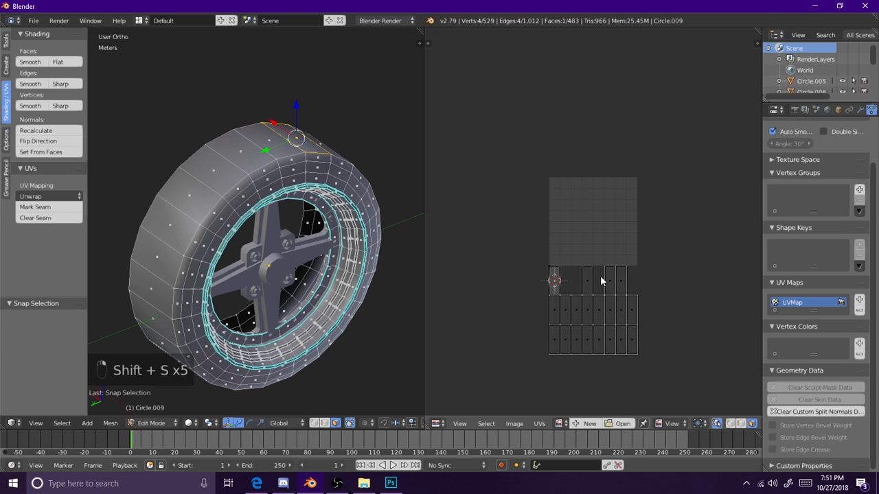
key("shift+s")
left_click(602, 279)
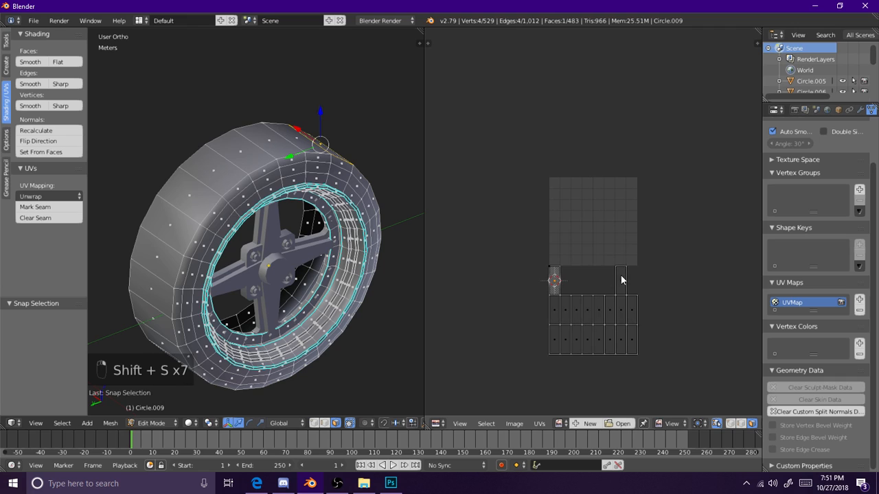
Step: Snap each tread UV face of the middle row to the cursor to add it to the stack
right_click(568, 309)
key("shift+s")
left_click(570, 307)
right_click(573, 307)
key("shift+s")
left_click(577, 307)
right_click(595, 306)
key("shift+s")
key("shift+s")
left_click(586, 309)
right_click(606, 307)
key("shift+s")
left_click(609, 306)
right_click(620, 307)
key("shift+s")
left_click(620, 309)
key("shift+s")
left_click(621, 307)
Step: Snap each tread UV face of the lowest row to the cursor to complete the stack
right_click(625, 330)
right_click(632, 332)
key("shift+s")
left_click(631, 333)
right_click(610, 334)
key("shift+s")
left_click(609, 333)
right_click(599, 335)
key("shift+s")
key("shift+s")
left_click(591, 335)
right_click(574, 336)
key("shift+s")
left_click(574, 336)
right_click(569, 336)
key("shift+s")
left_click(570, 336)
key("shift+s")
left_click(558, 336)
Step: Circle-select the stacked tread UVs and display the Work Equip 01.png image behind them
key("c")
left_click(551, 287)
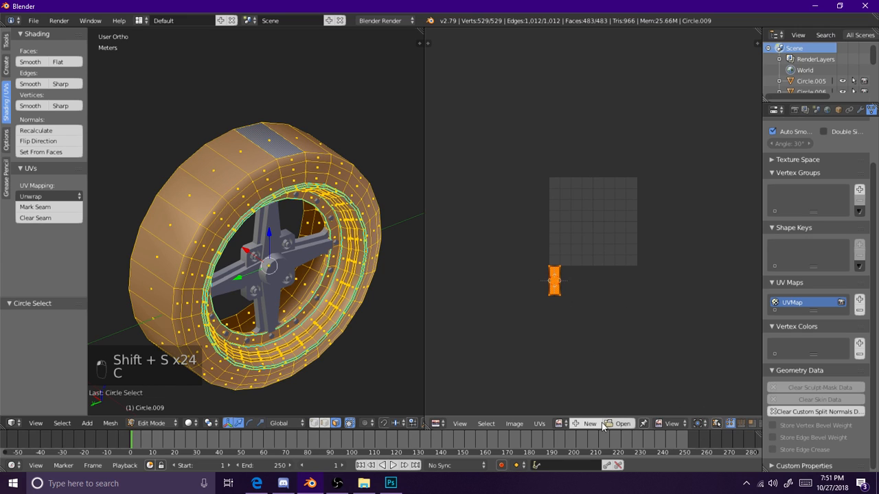
left_click(562, 424)
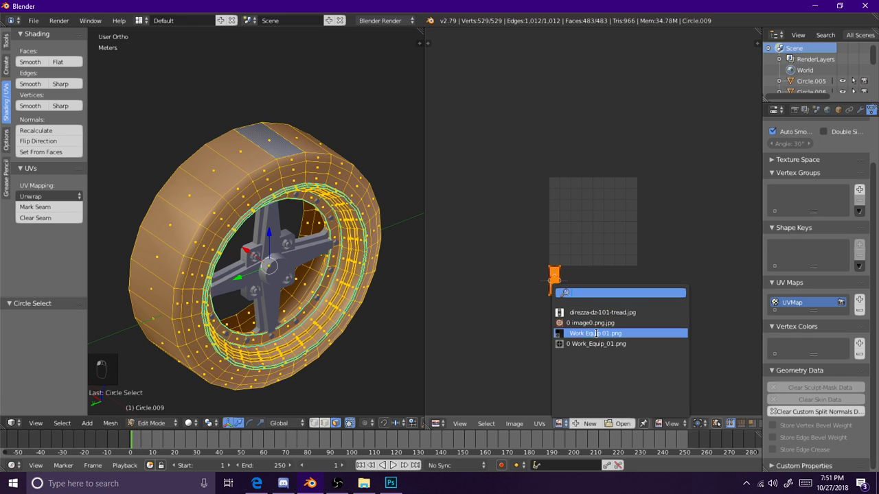
left_click(595, 333)
Step: Move the stacked tread UVs onto the tread pattern in the texture's upper-right quadrant
scroll(576, 272, "down", 3)
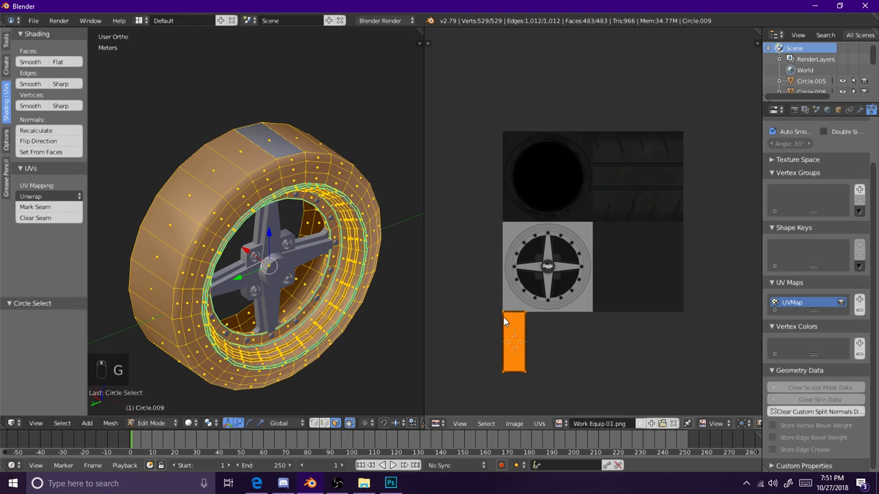
key("g")
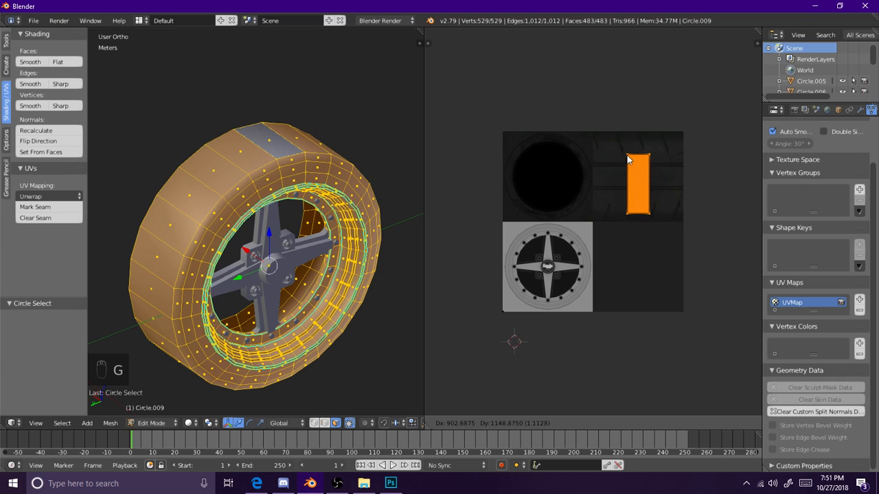
left_click(627, 153)
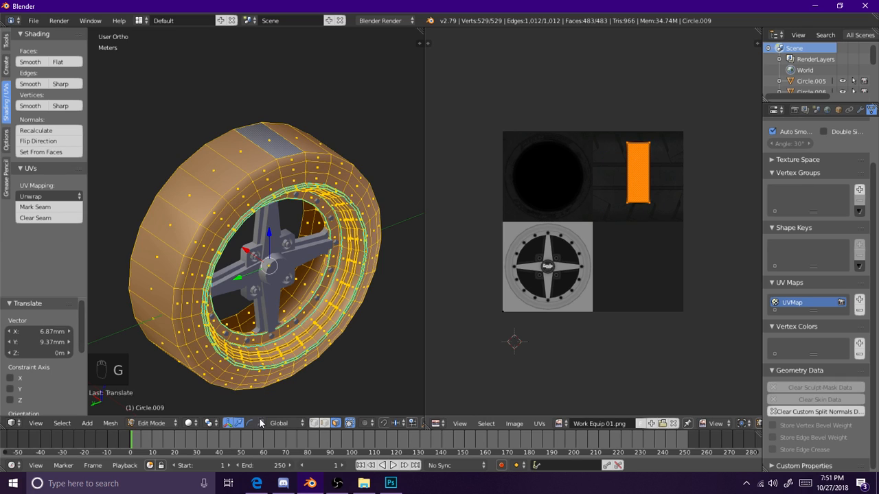
Step: Set the 3D viewport shading to Texture and view the tyre tread from above
left_click(188, 423)
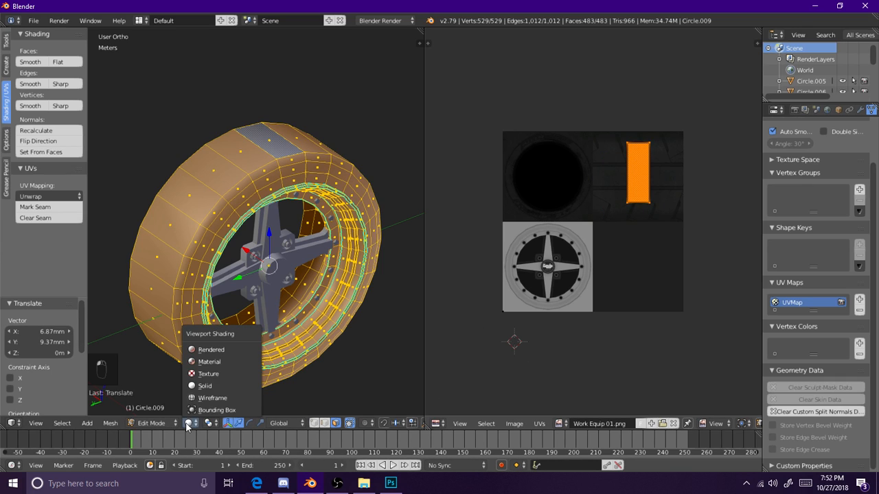
left_click(206, 371)
key("KP_7")
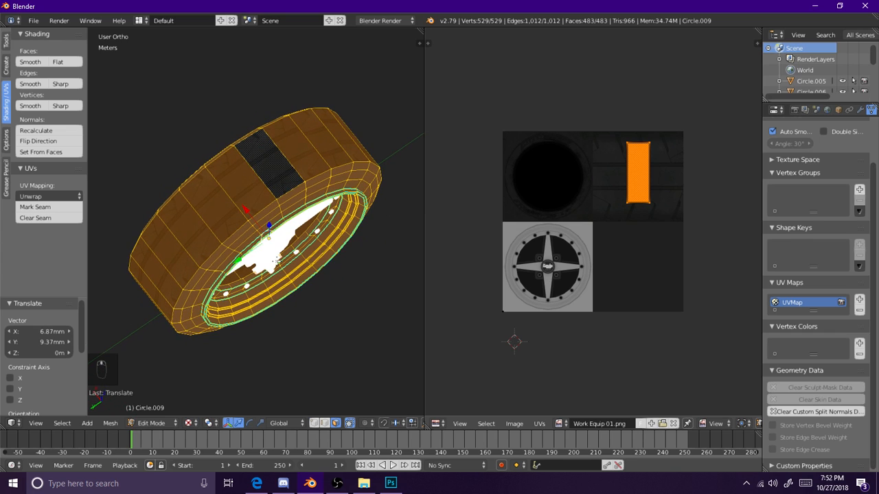
scroll(294, 251, "up", 2)
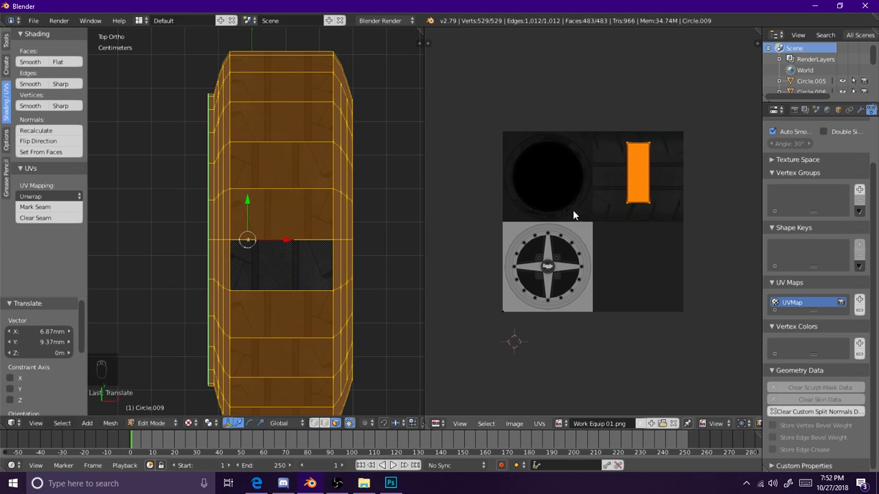
Step: Shift the stacked tread UVs about -0.625 mm in X and scale them by 1.3 along Y
middle_click_drag(692, 172, 675, 172)
key("g")
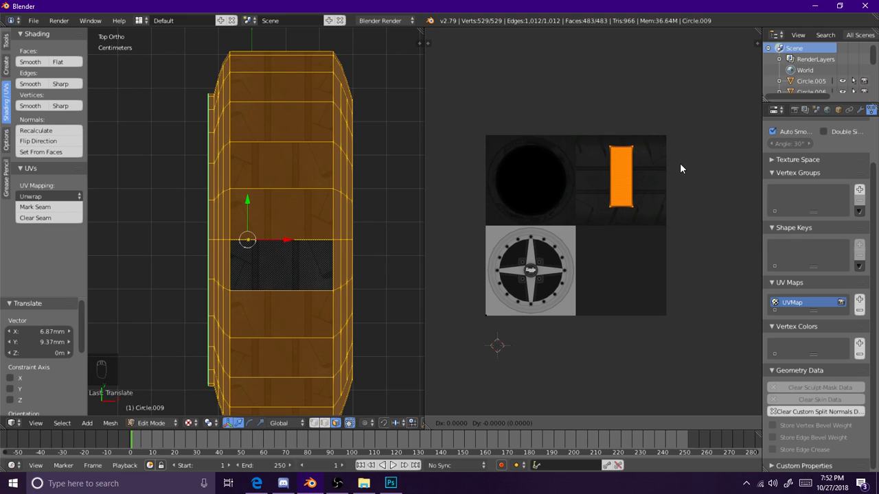
left_click(662, 171)
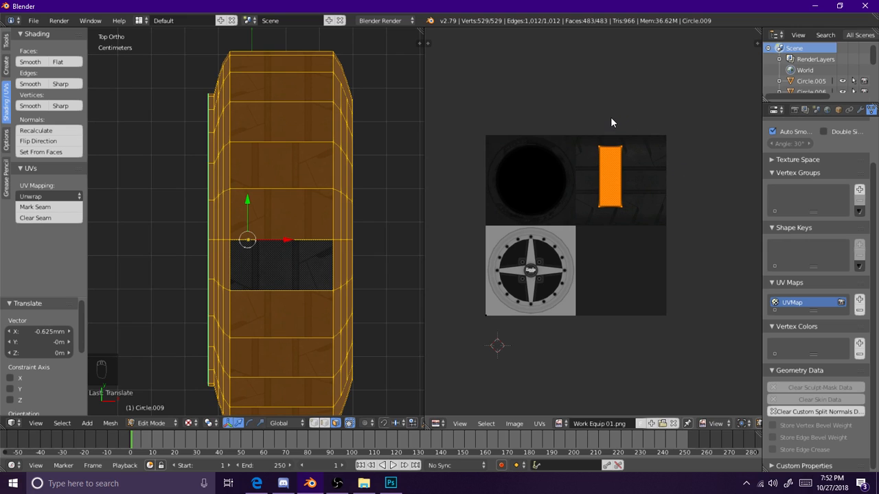
key("s")
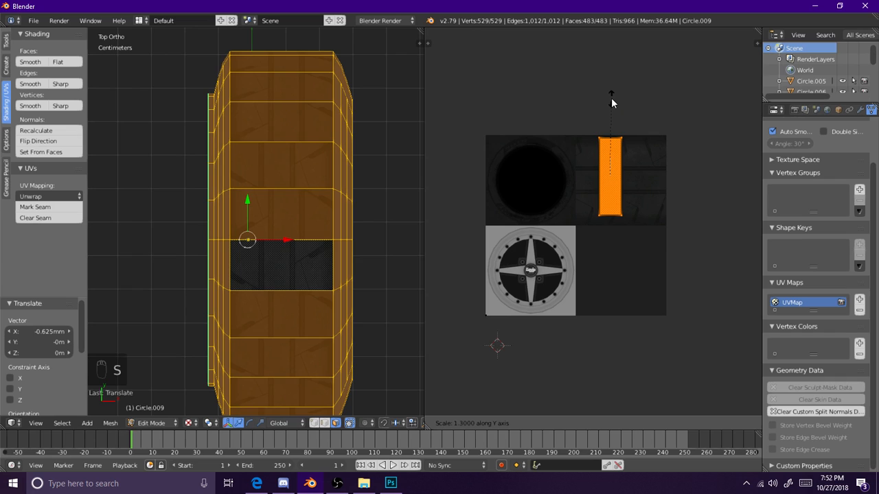
left_click(611, 98)
Step: Move the tread UVs about -0.213 mm in Y and scale them along Y by 1.133 and 1.006 to span the tread quadrant's height
scroll(612, 133, "up", 3)
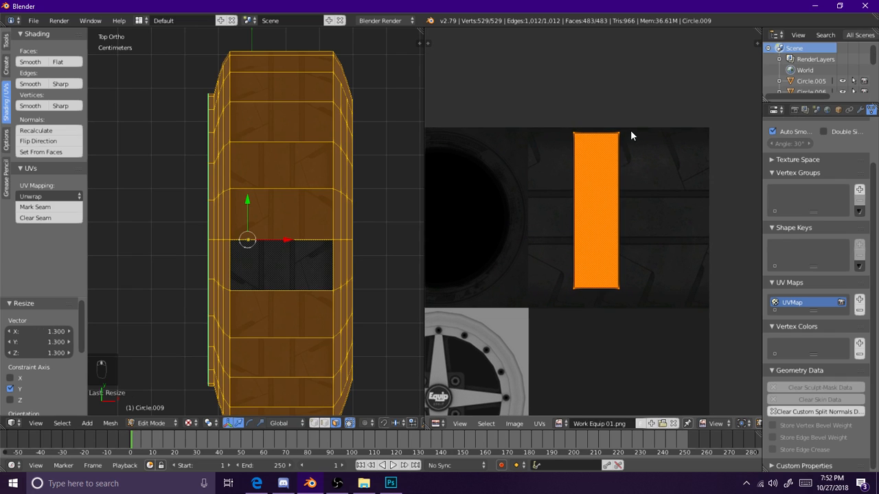
key("g")
key("y")
left_click(629, 138)
key("s")
key("y")
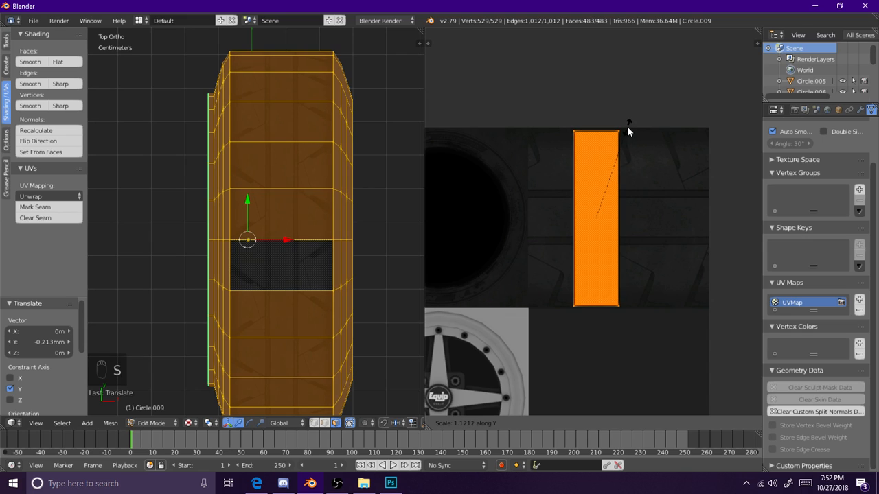
left_click(627, 125)
key("s")
key("y")
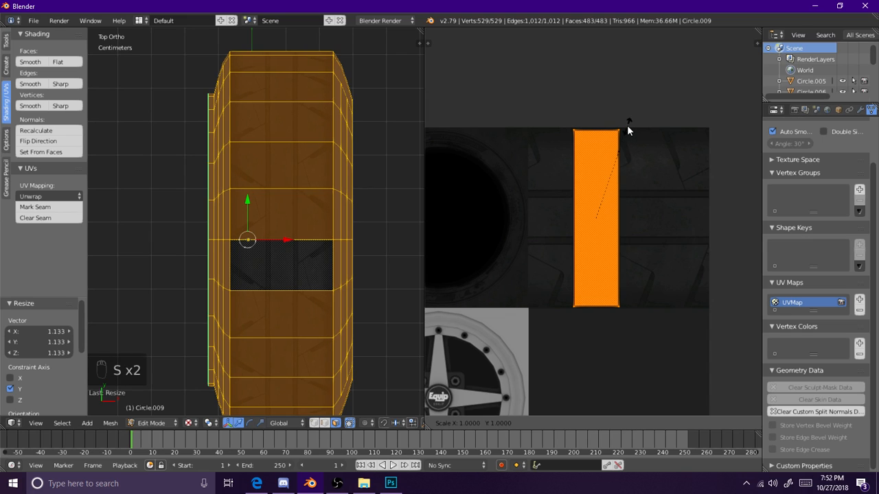
left_click(623, 123)
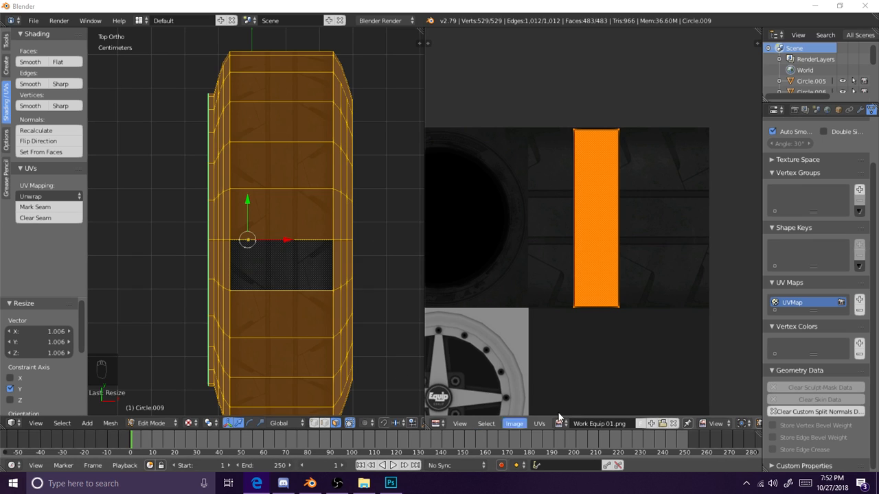
Step: Deselect everything and examine how the tread texture repeats around the tyre from above
scroll(594, 268, "down", 3)
middle_click_drag(567, 259, 597, 213)
key("a")
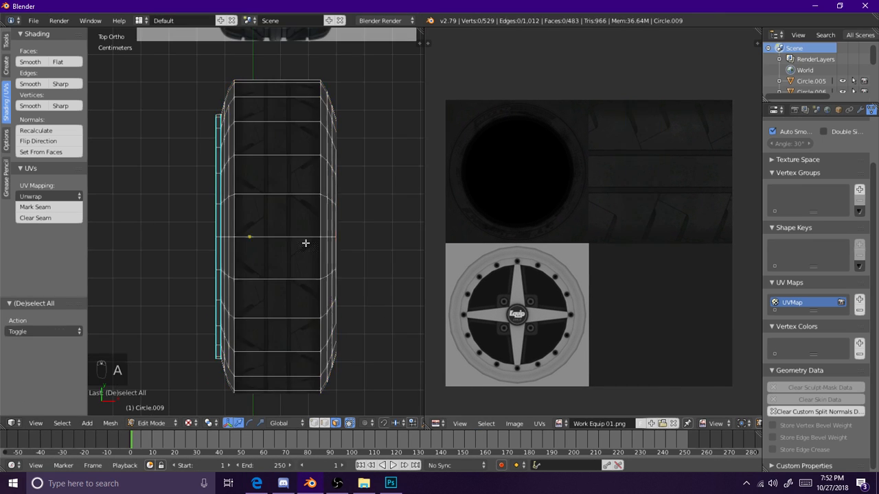
middle_click_drag(329, 266, 317, 271, "shift")
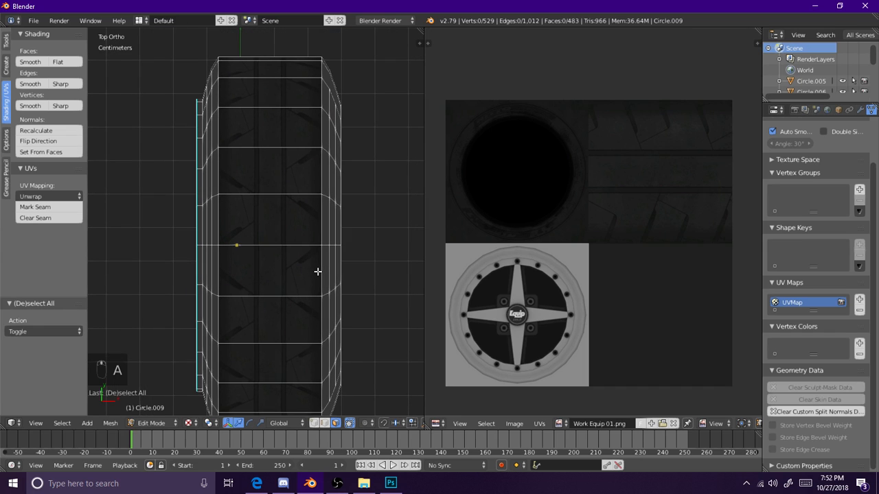
Step: Select the tyre's tread face loop and rotate its UVs by 35°
right_click(277, 251, "alt")
key("r")
right_click(708, 182)
key("r")
left_click(713, 234)
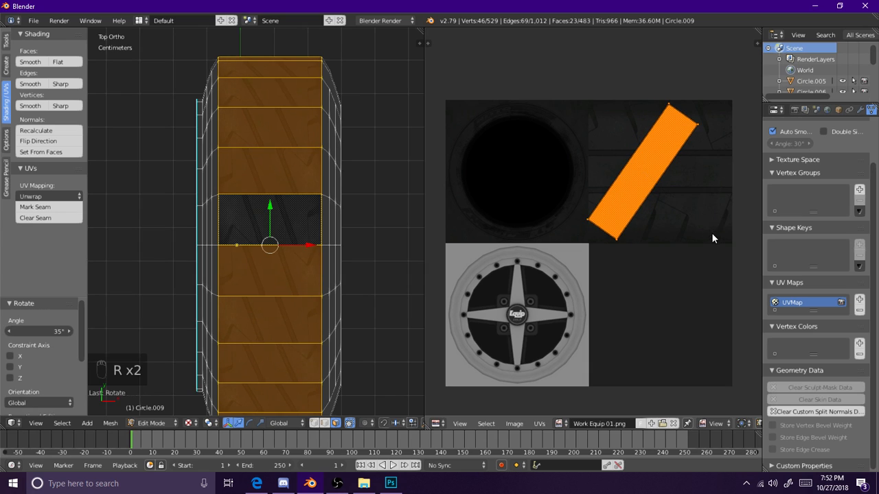
Step: Deselect everything and select every other tread face around the tyre
key("a")
scroll(280, 224, "up", 1)
middle_click_drag(282, 167, 263, 280)
right_click(263, 279)
right_click(255, 337, "shift")
mouse_move(271, 194)
middle_mouse_down()
mouse_move(272, 234)
mouse_move(328, 193)
mouse_move(271, 345)
mouse_move(269, 163)
mouse_move(257, 163)
mouse_move(258, 183)
mouse_move(272, 176)
mouse_move(273, 193)
middle_mouse_up()
right_click(265, 196, "shift")
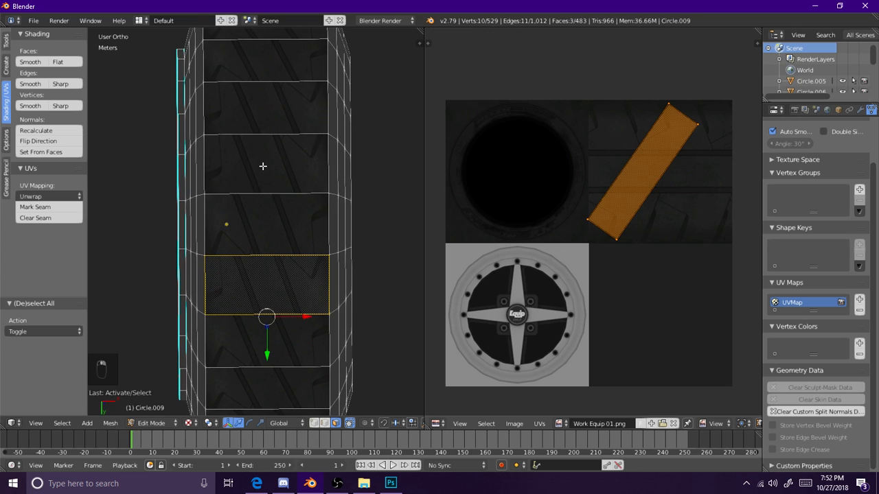
right_click(262, 161, "shift")
middle_click_drag(272, 147, 263, 199)
right_click(259, 151, "shift")
right_click(263, 199, "shift")
right_click(251, 142, "shift")
middle_click_drag(280, 118, 273, 192)
right_click(269, 193, "shift")
middle_click_drag(255, 135, 254, 179)
right_click(251, 210, "shift")
right_click(239, 207, "shift")
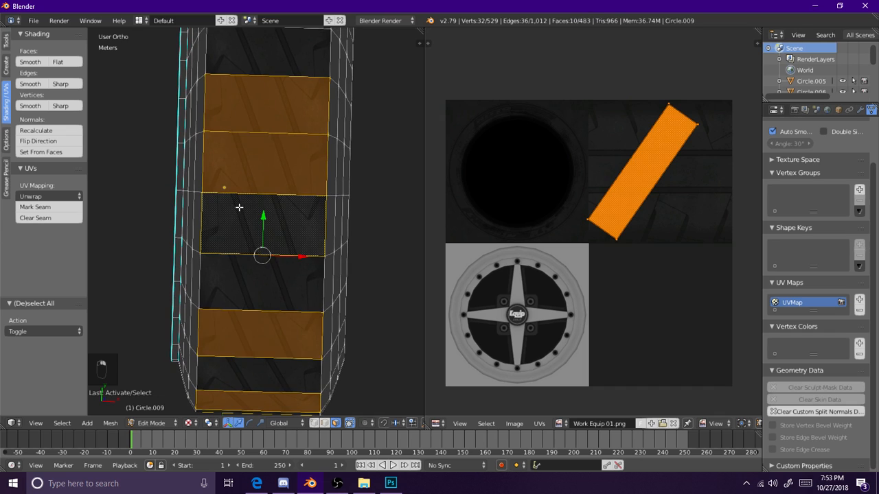
Step: Rotate the alternate tread faces' UVs by 145° and move them -1.25 mm in X to the tread quadrant's inner edge
key("r")
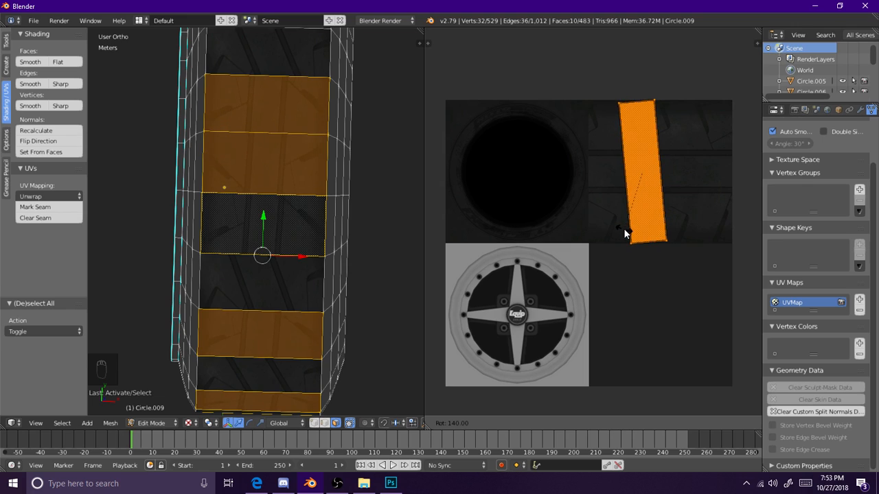
left_click(622, 232)
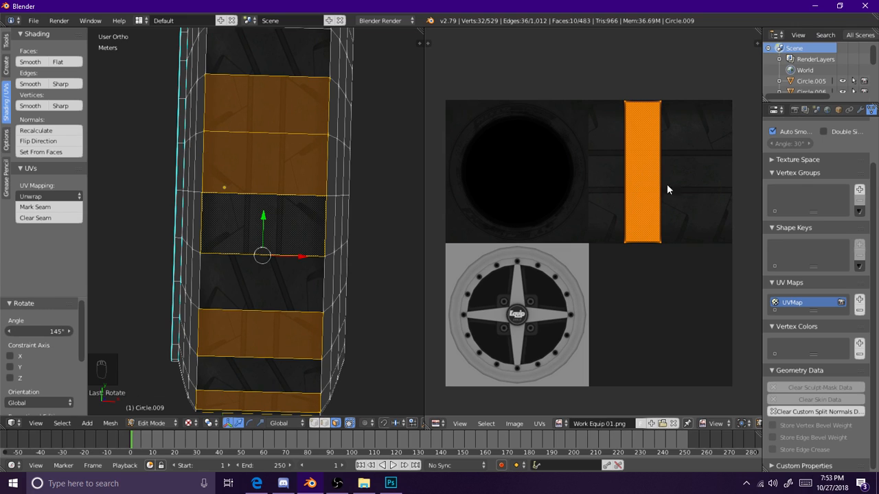
key("g")
left_click(609, 178)
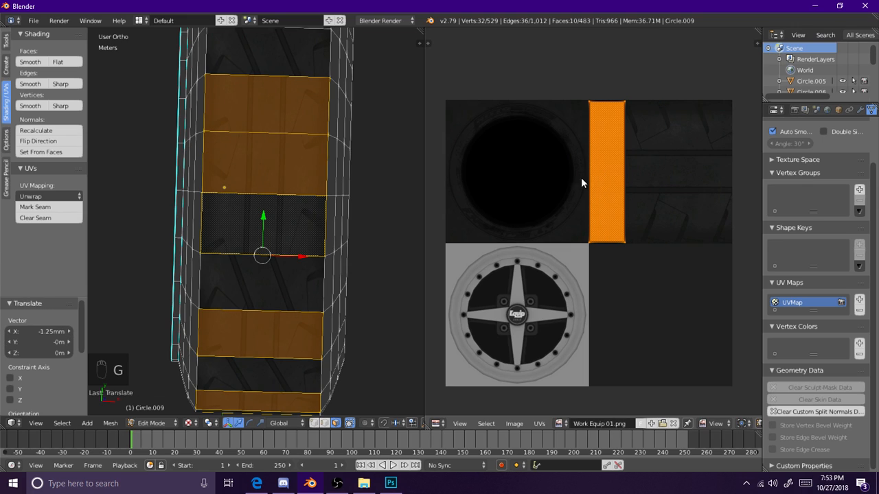
key("a")
key("a")
key("a")
key("a")
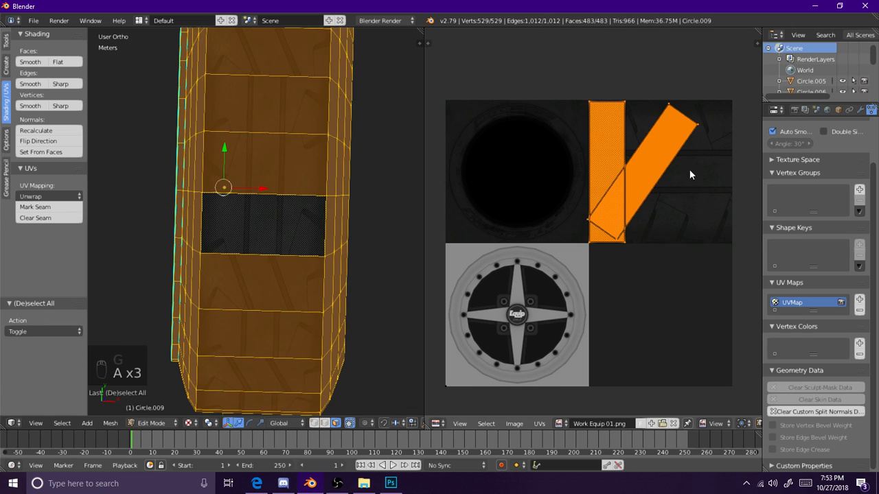
key("c")
right_click(686, 146)
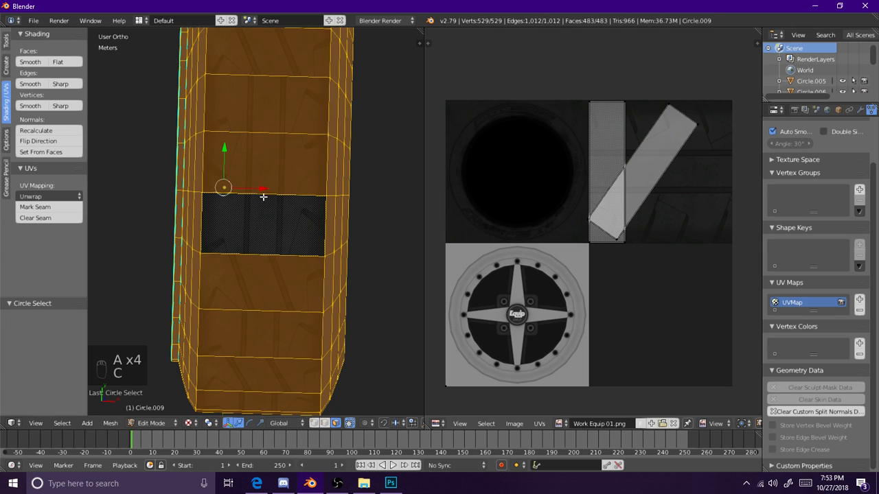
Step: Select the tread face loop, turn on UV selection sync and circle-select only the tilted tread UVs
key("a")
right_click(274, 193, "alt")
key("c")
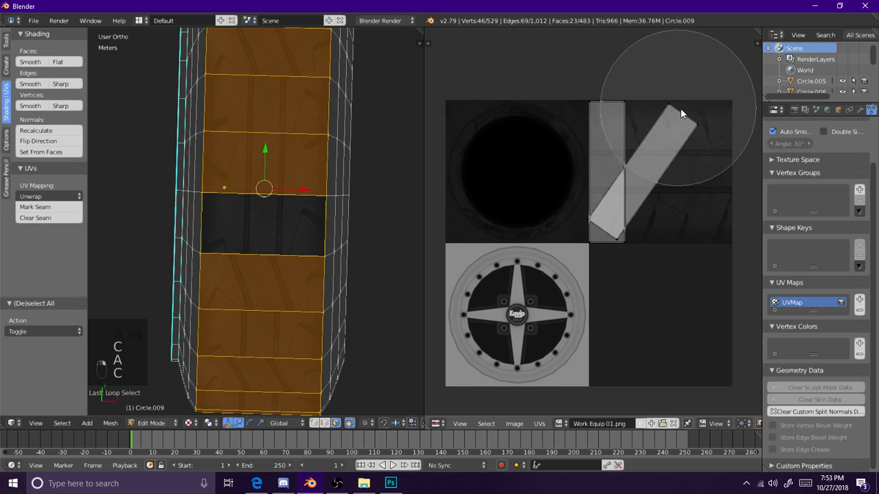
right_click(678, 110)
left_click(757, 423)
key("c")
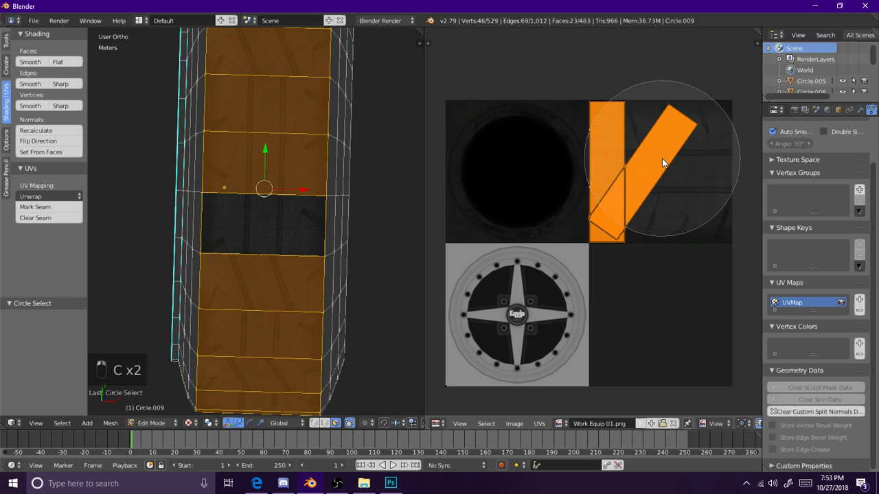
right_click(664, 159)
key("a")
key("c")
left_click(714, 174)
right_click(708, 172)
Step: Rotate the tilted tread UVs upright and move them -1.25 mm in X onto the other tread strip
key("r")
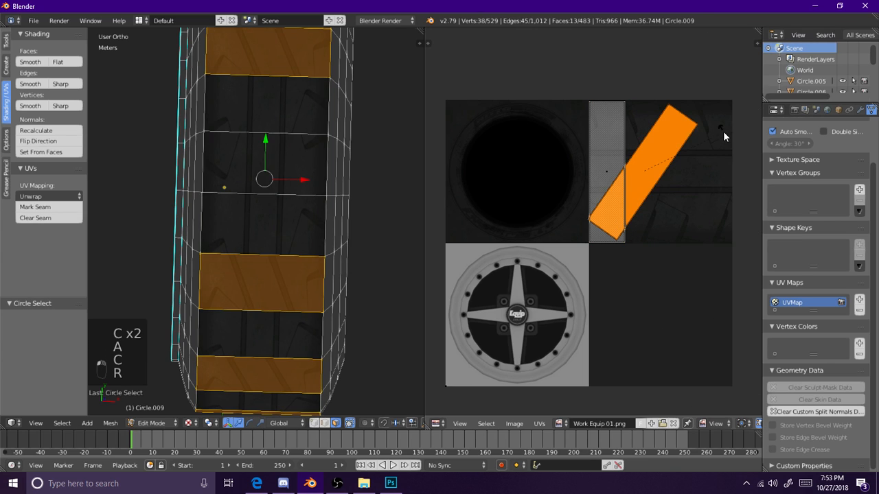
left_click(681, 100)
key("g")
left_click(661, 185)
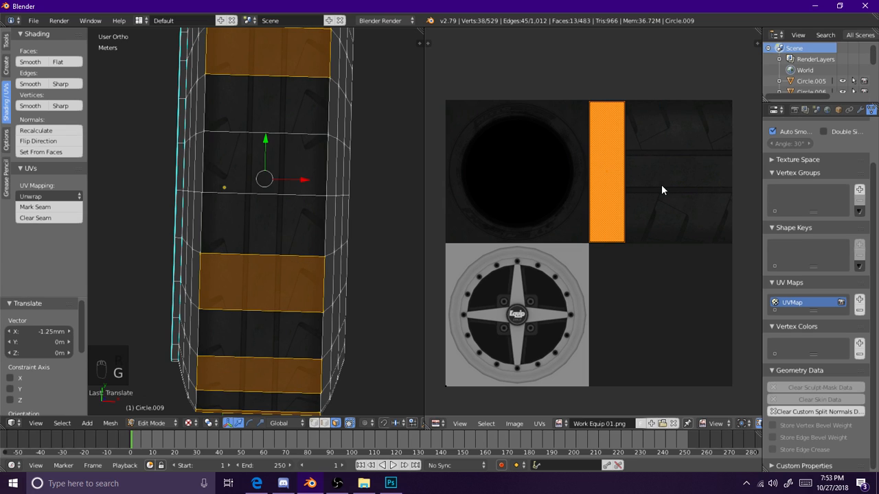
Step: Select the single tread face whose pattern breaks the alternation and rotate its UVs half a turn
key("a")
middle_click_drag(280, 202, 271, 243, "shift")
right_click(241, 222)
middle_click_drag(282, 198, 269, 282)
middle_click_drag(264, 233, 261, 288)
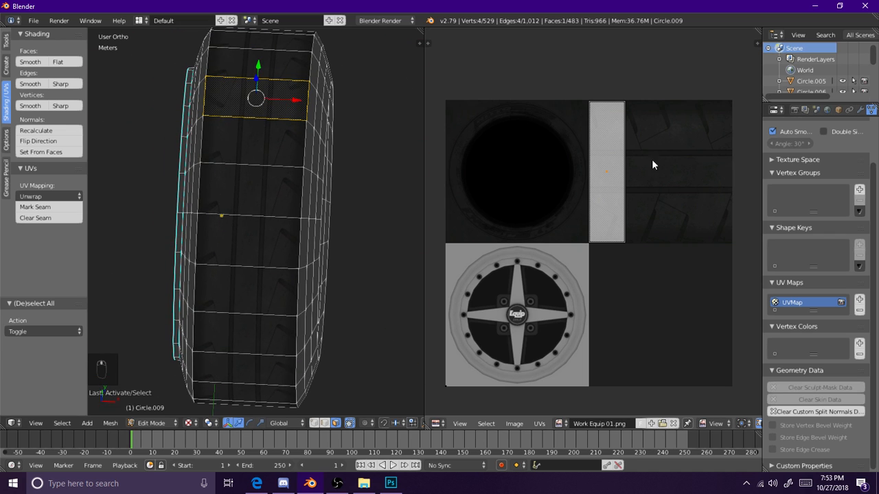
key("r")
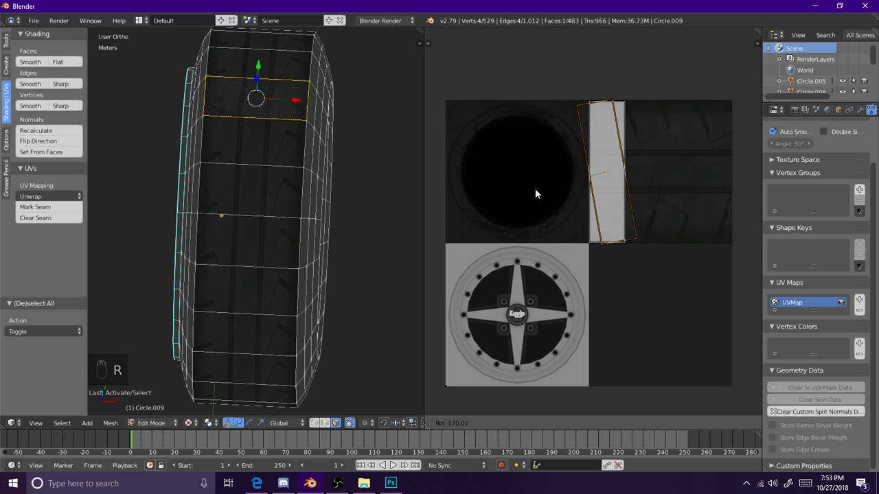
left_click(536, 177)
Step: Circle-select all stacked tread UVs, turn off UV selection sync and view the tyre from above
key("a")
key("c")
left_click(617, 160)
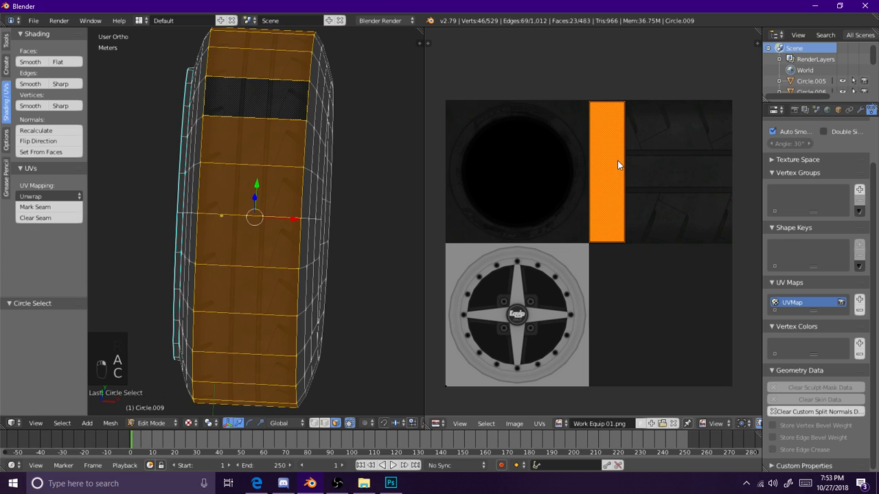
left_click(759, 424)
scroll(222, 181, "down", 1)
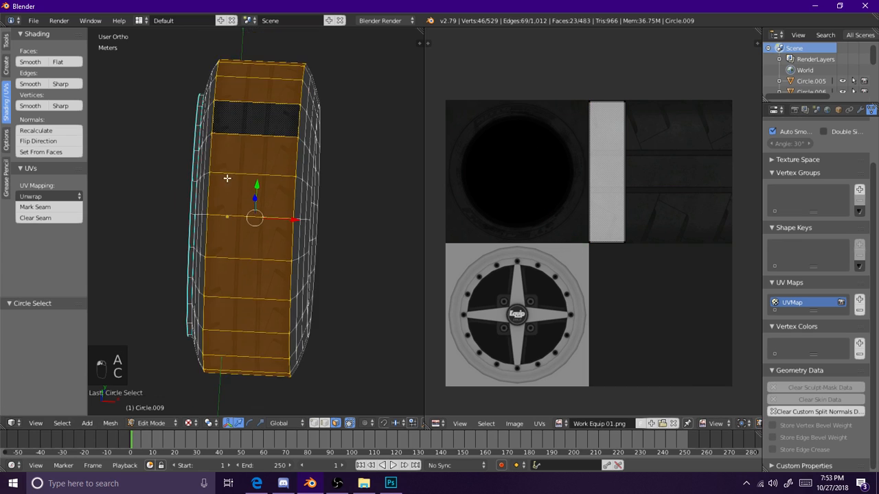
middle_click_drag(279, 120, 289, 154, "shift")
key("KP_7")
scroll(291, 153, "up", 2)
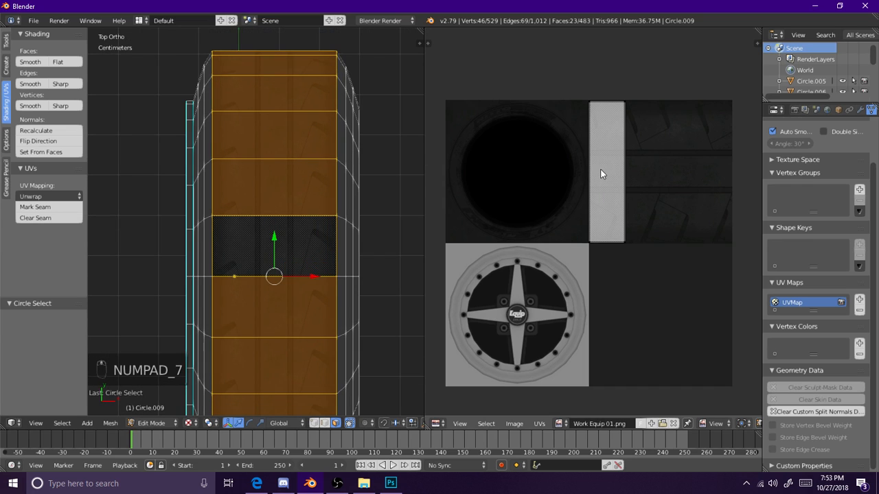
Step: Move all the tread UVs 1.87 mm in X and scale them by 2.1 along X
key("a")
key("a")
key("g")
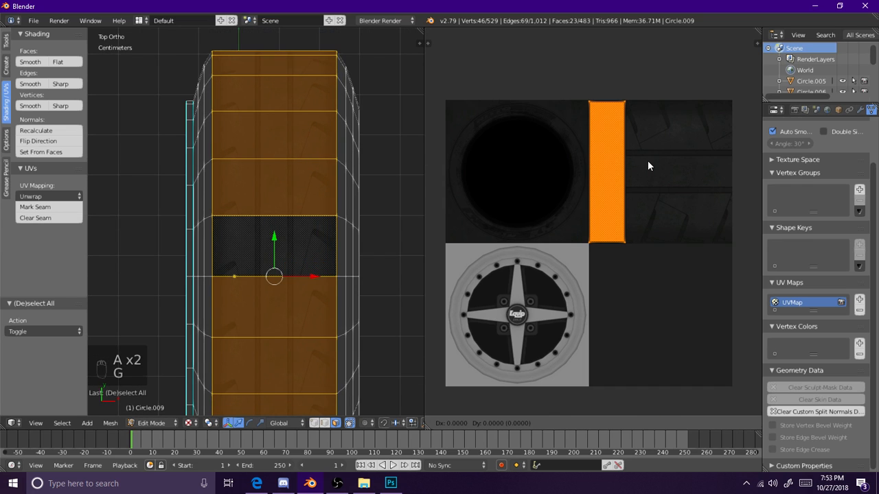
left_click(701, 162)
key("s")
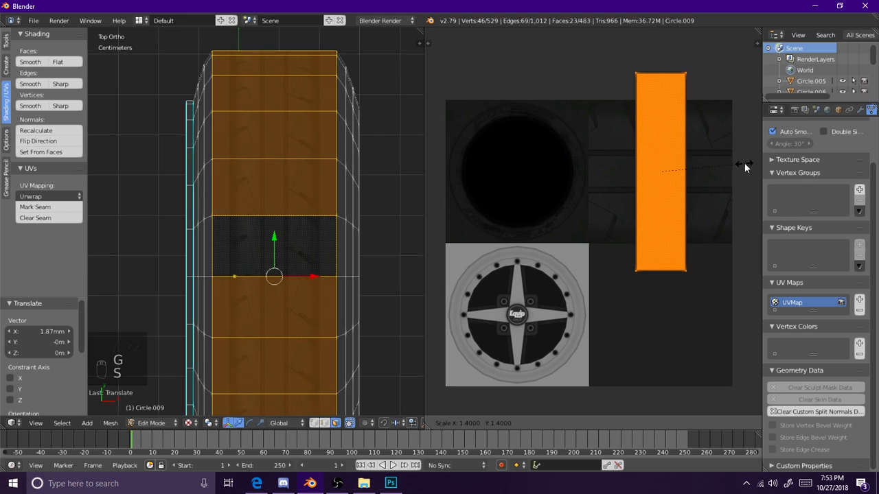
key("s")
key("x")
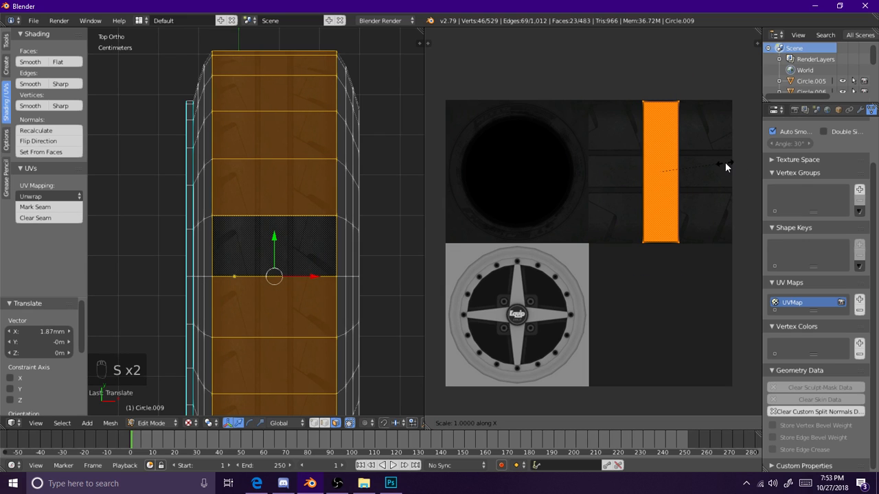
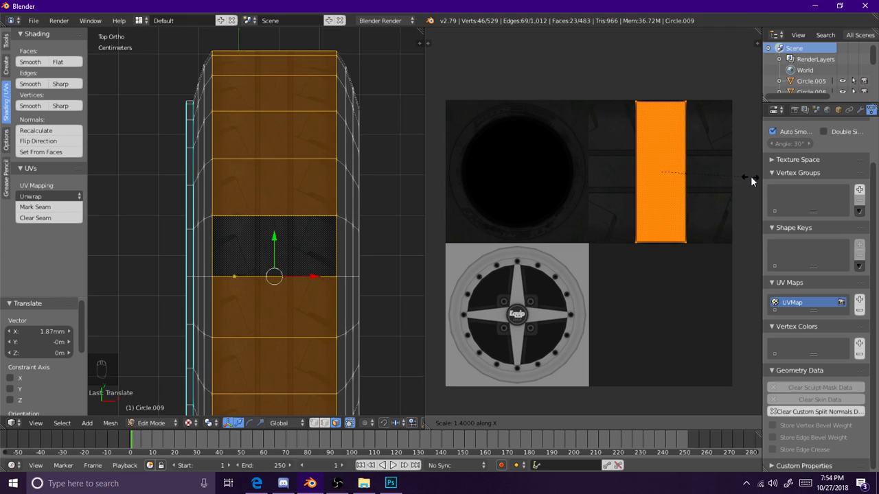
left_click(462, 164)
Step: Set the 3D viewport shading back to Texture and deselect the tread faces
key("z")
key("z")
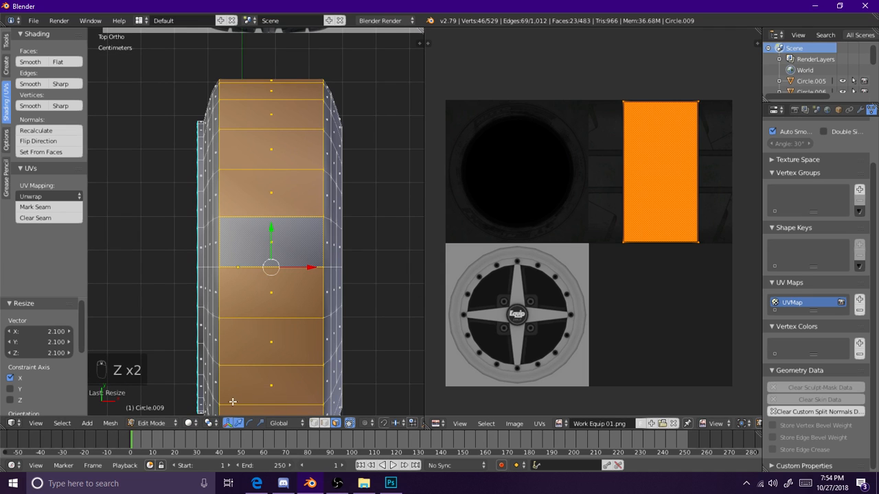
left_click(193, 424)
left_click(206, 377)
scroll(309, 200, "down", 2)
key("a")
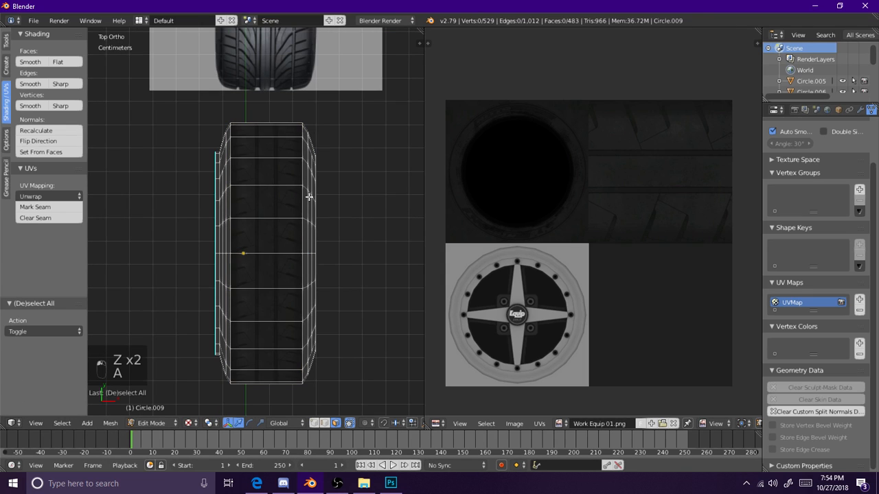
Step: Examine the tread texture around the tyre in Object Mode and check the tread loop's UV placement in Edit Mode
key("Tab")
key("a")
middle_click_drag(322, 158, 258, 200)
scroll(260, 199, "up", 3)
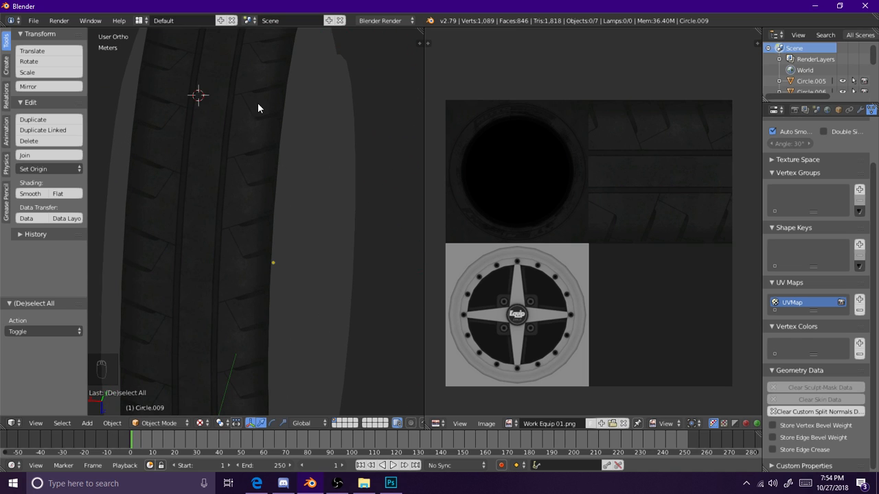
scroll(201, 288, "down", 3)
key("Tab")
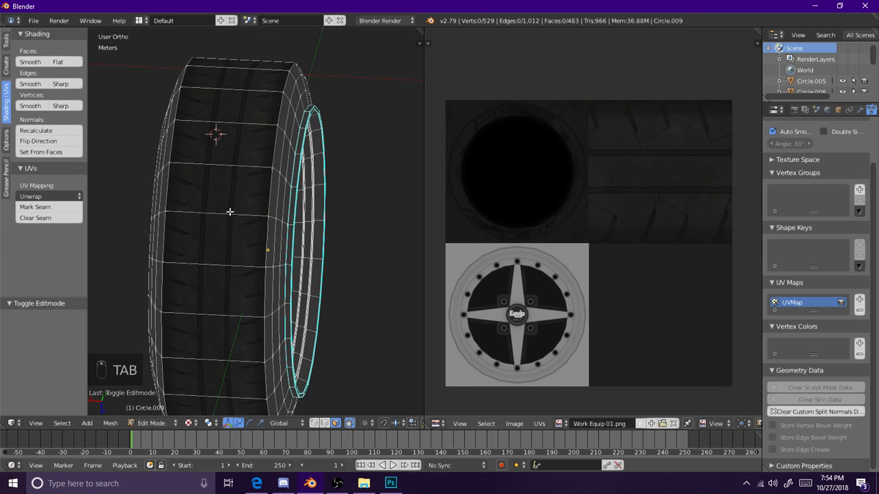
right_click(223, 211, "alt")
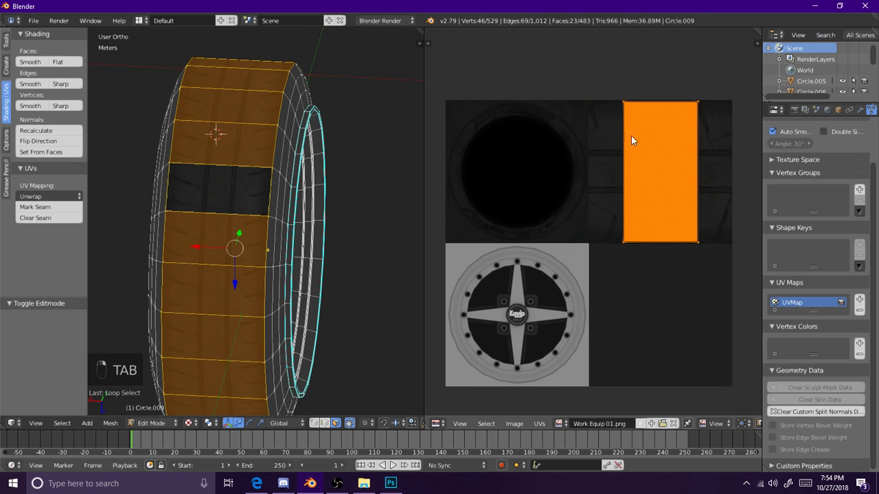
key("a")
key("a")
middle_click_drag(261, 206, 323, 199)
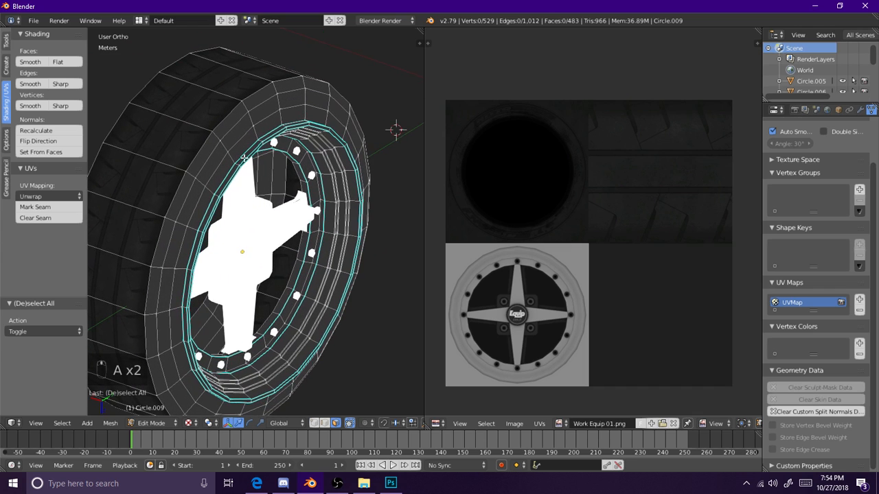
right_click(247, 114, "alt")
right_click(255, 132, "alt+shift")
middle_click_drag(255, 132, 294, 119)
right_click(283, 101, "alt+shift")
key("a")
Step: Select the three sidewall face rings on each side of the tyre, undoing the stray loop selections
right_click(279, 100, "alt")
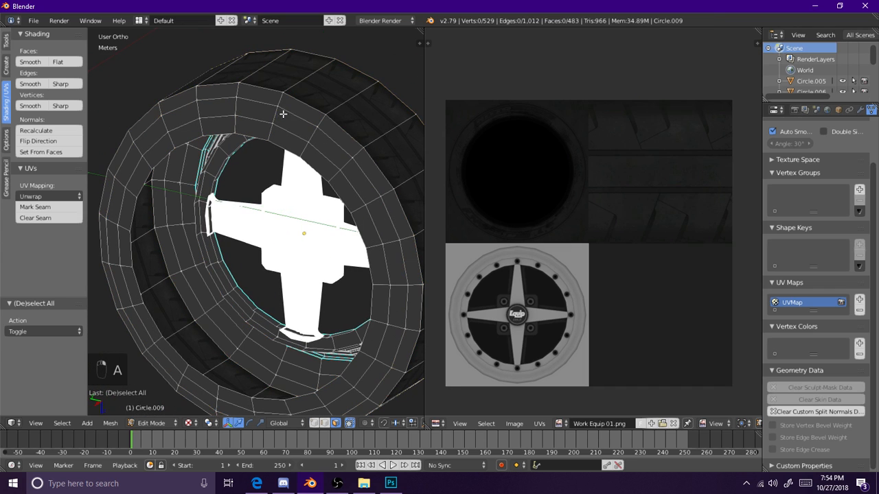
right_click(272, 120, "alt+shift")
right_click(273, 130, "alt+shift")
middle_click_drag(333, 122, 248, 123)
right_click(237, 91, "alt+shift")
right_click(240, 103, "alt+shift")
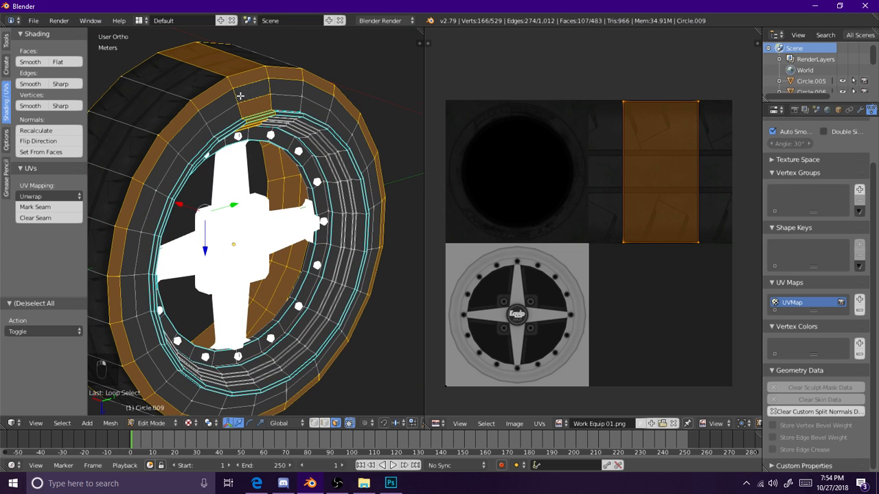
key("ctrl+z")
key("ctrl+z")
key("ctrl+z")
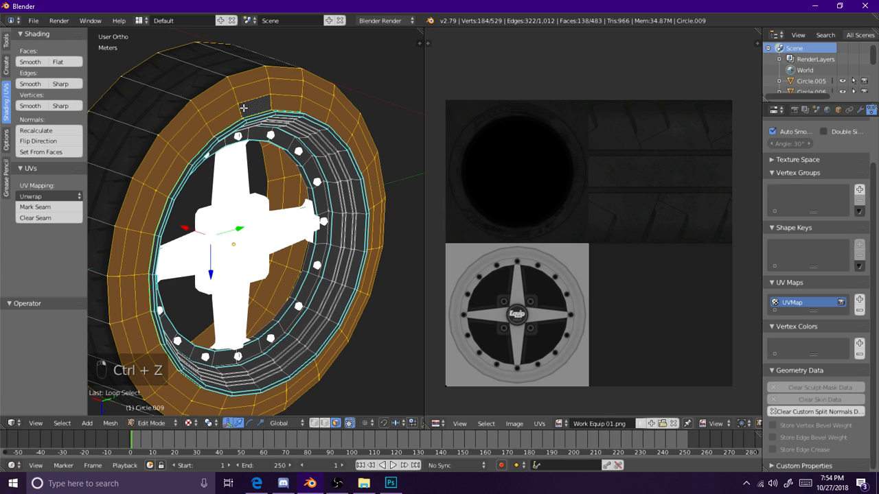
Step: Project the selected sidewall faces' UVs from the right orthographic view and scale them to 0.4
key("KP_3")
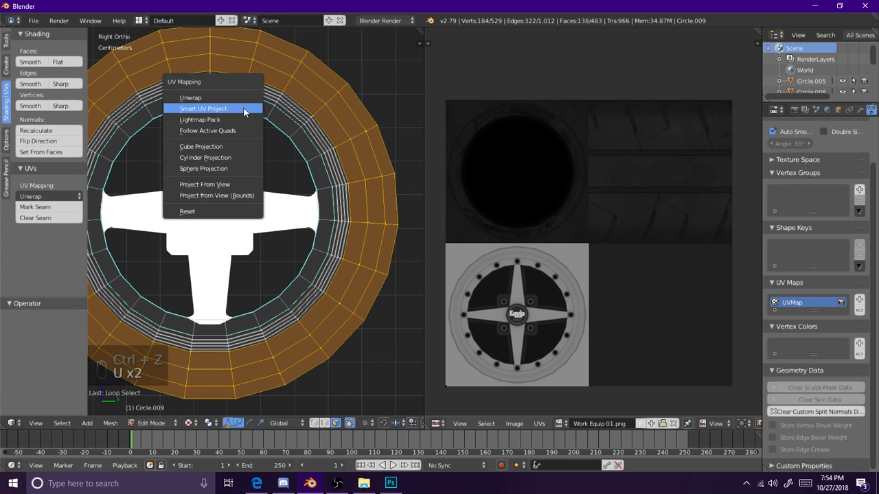
left_click(220, 183)
key("a")
key("s")
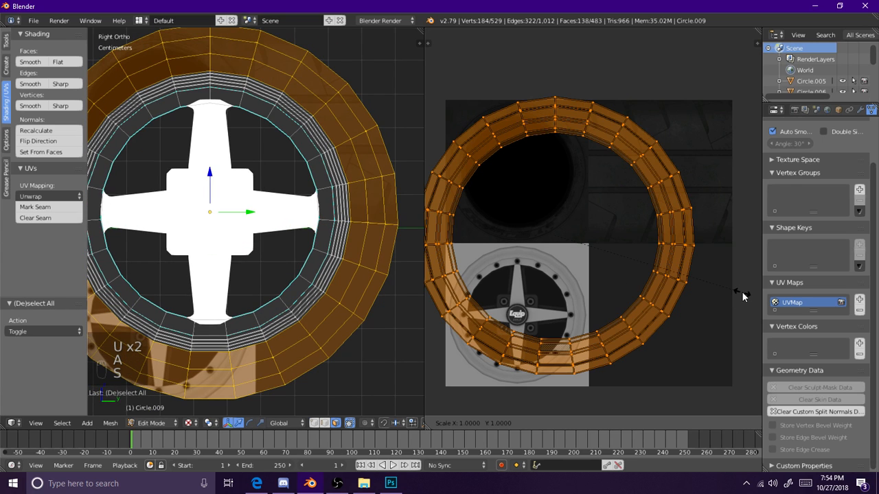
left_click(625, 255)
Step: Move the sidewall UVs -1.25 mm in X and 2.5 mm in Y, then nudge them -57.6 µm and -0.269 mm to centre on the tyre image
key("g")
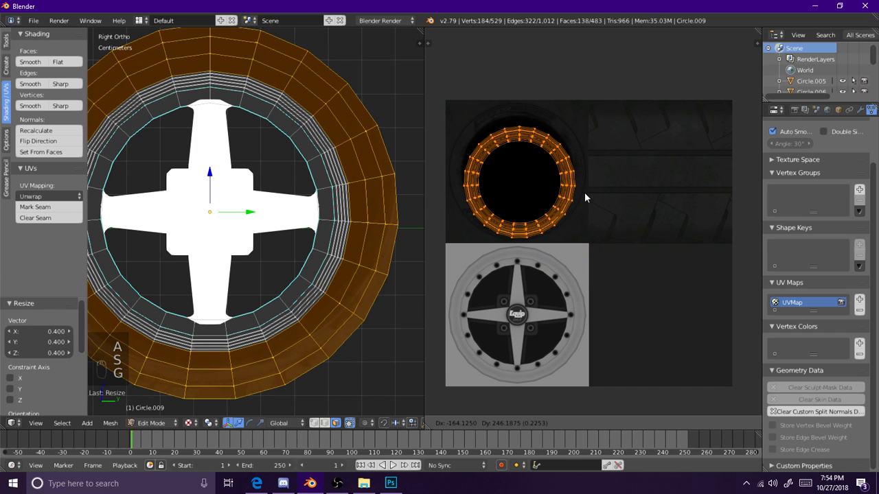
left_click(567, 195)
scroll(549, 189, "up", 3)
middle_click_drag(530, 175, 557, 214)
key("g")
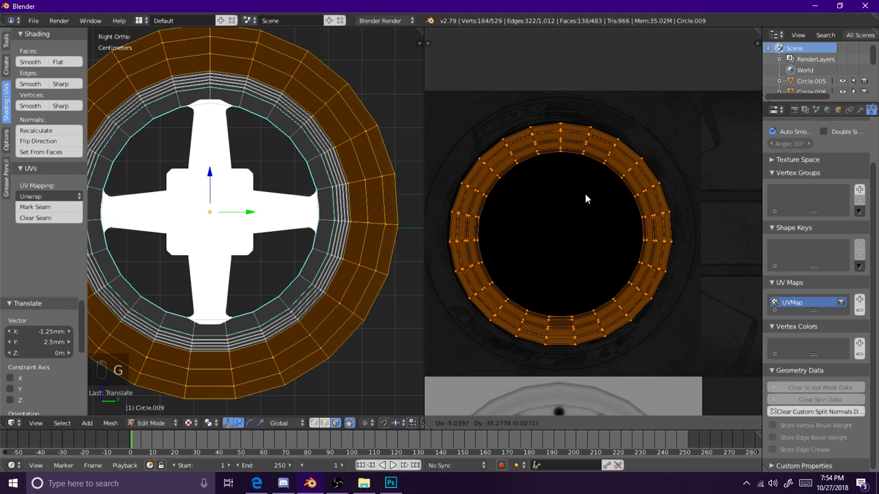
left_click(584, 195)
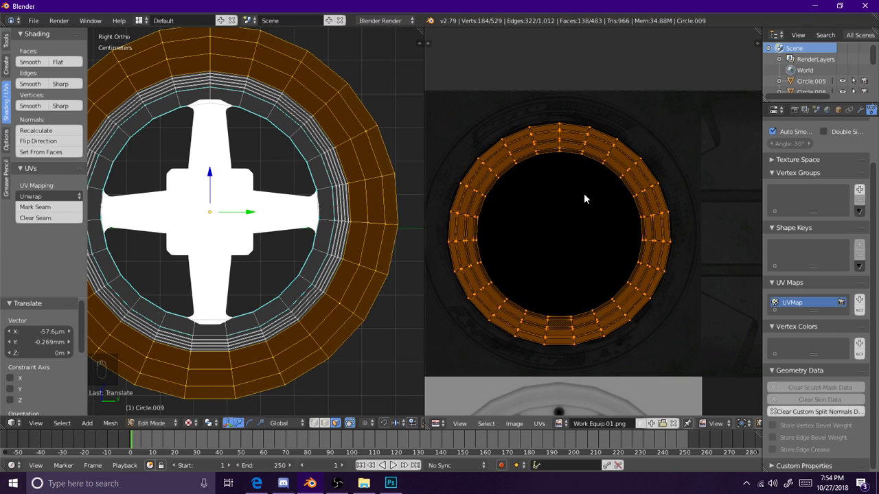
Step: Scale the sidewall UVs by 1.224 and another 1.032 to match the tyre image's outer edge
key("s")
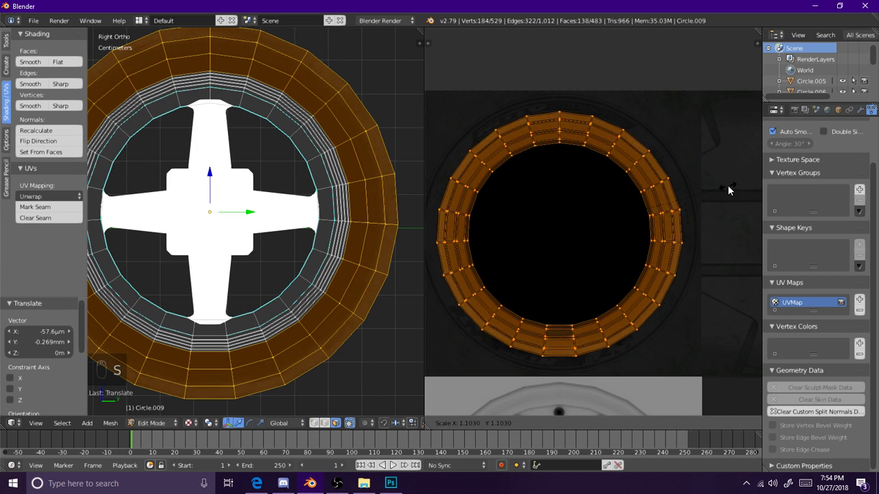
left_click(747, 190)
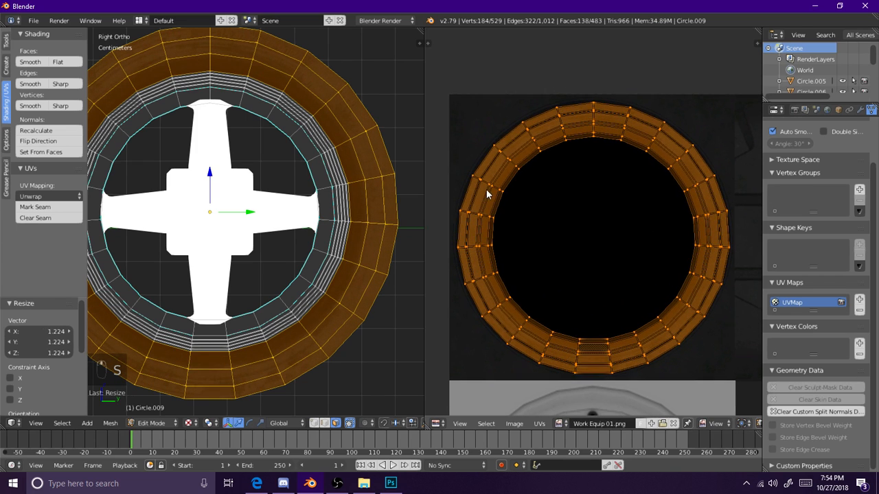
key("s")
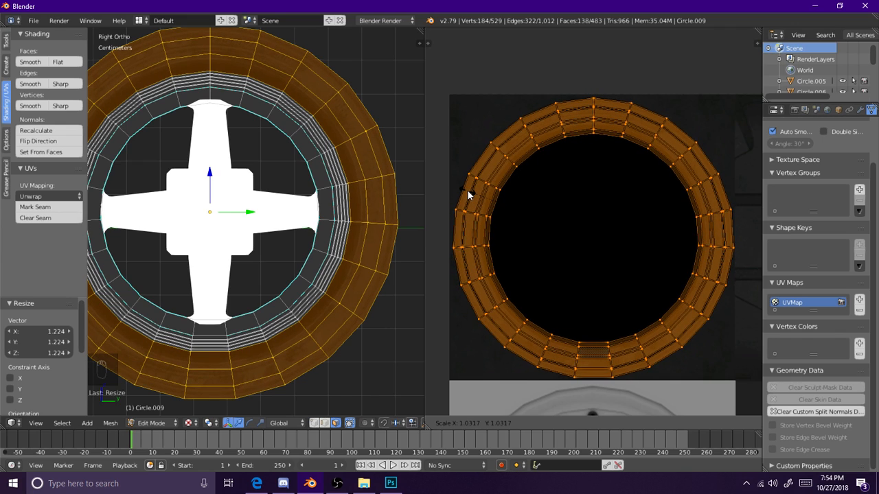
left_click(507, 204)
Step: Move the sidewall UVs -19.2 µm in X, scale them to 0.984, and nudge them 9.6 µm in X and Y
key("g")
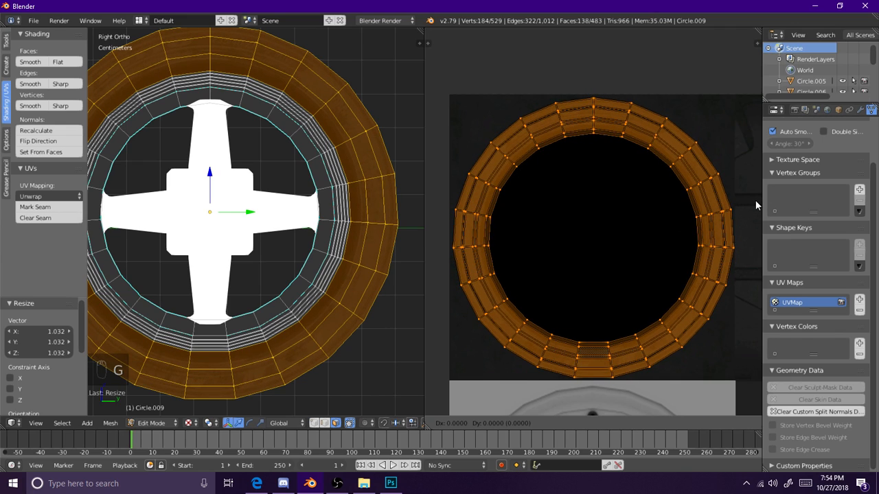
left_click(744, 199)
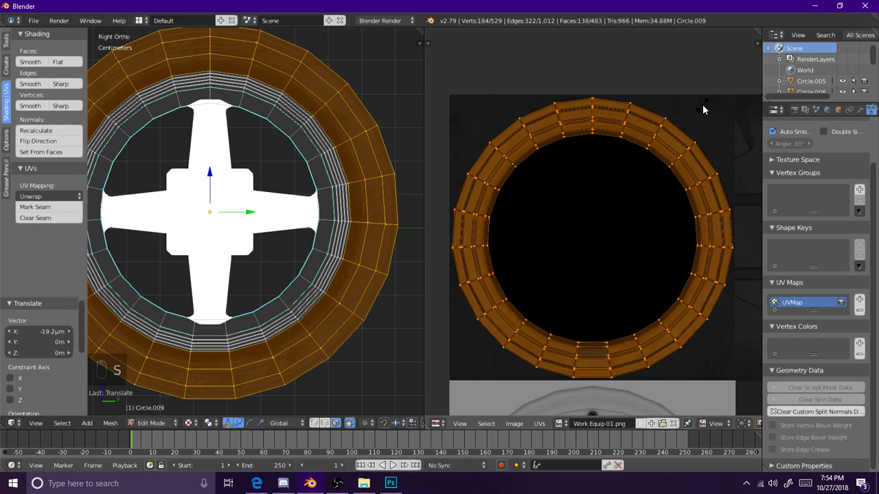
key("s")
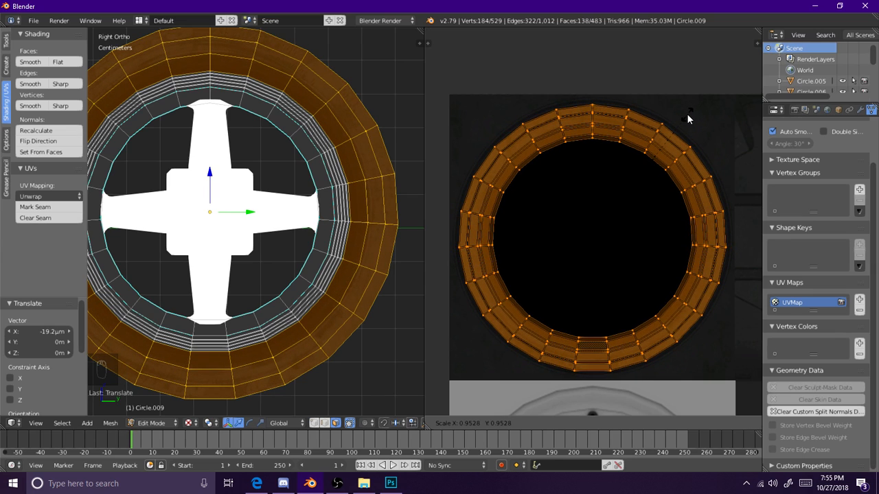
left_click(692, 114)
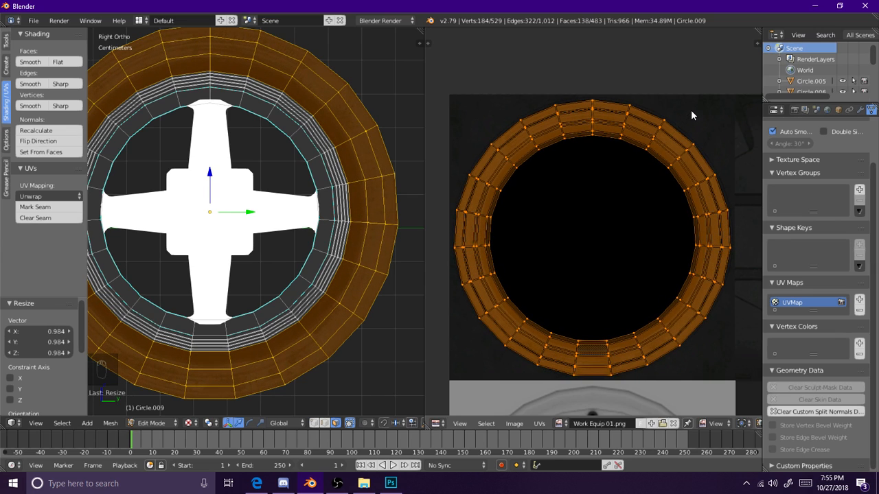
key("g")
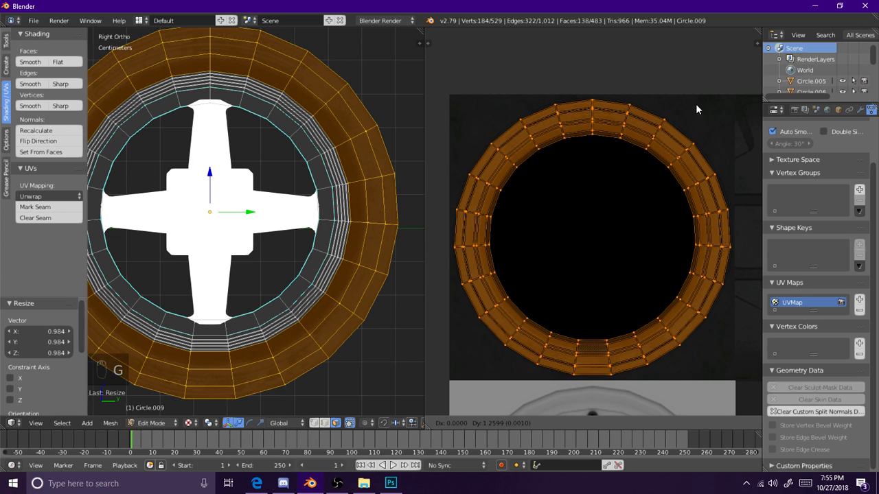
left_click(699, 102)
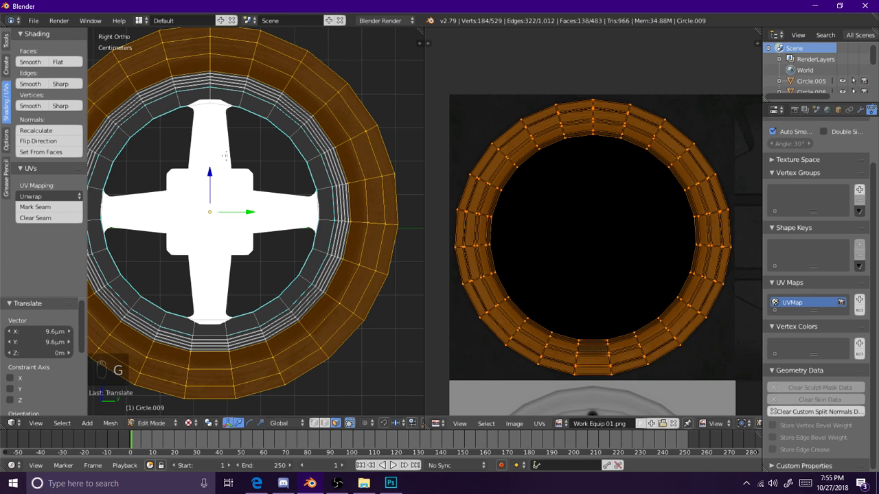
Step: Deselect the sidewall faces and check the sidewall texture on the tyre in Object Mode
middle_click_drag(229, 157, 285, 193, "shift")
scroll(284, 193, "down", 3)
middle_click_drag(199, 211, 335, 225)
scroll(335, 225, "up", 3)
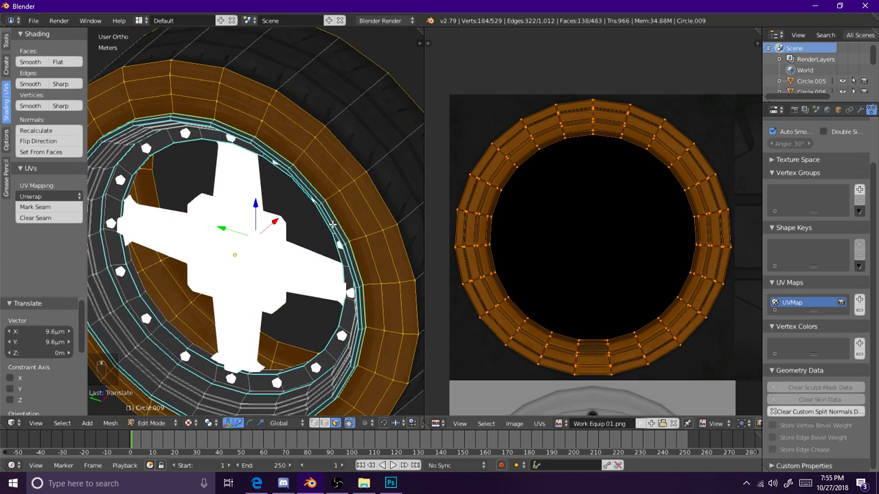
scroll(251, 217, "down", 3)
key("a")
middle_click_drag(247, 227, 265, 196)
key("Tab")
key("Tab")
Step: Select the three sidewall face rings on the visible side of the tyre in Edit Mode
middle_click_drag(247, 142, 251, 169, "shift")
scroll(249, 150, "up", 4)
right_click(267, 177, "alt")
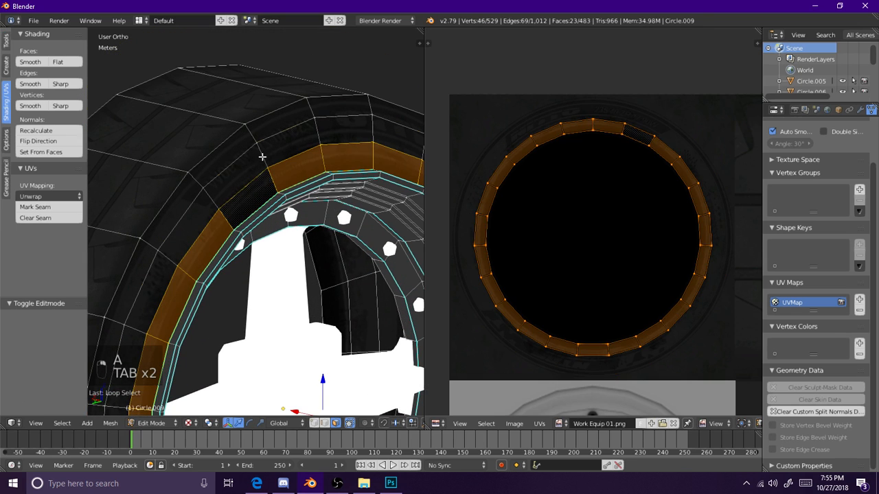
right_click(262, 158, "alt+shift")
right_click(252, 136, "alt+shift")
Step: Scale the selected sidewall UVs by 1.021 and nudge them horizontally within the tyre image's edge
key("s")
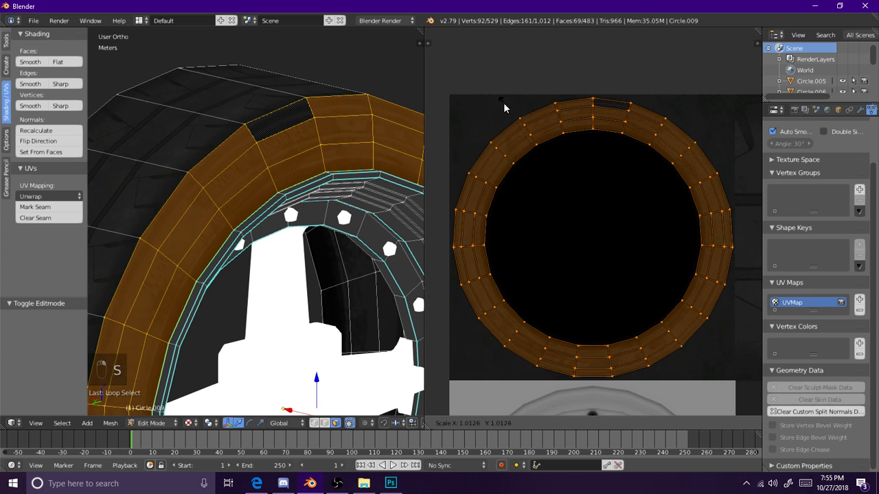
left_click(502, 103)
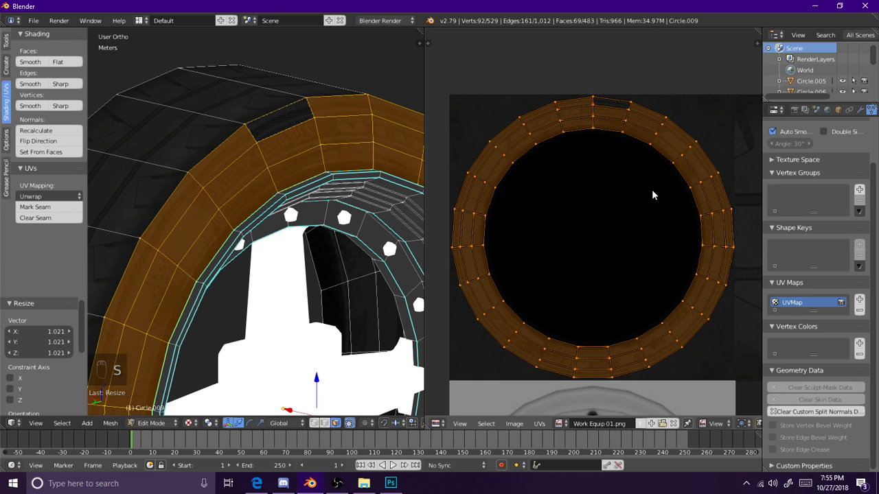
scroll(651, 197, "up", 5)
scroll(617, 211, "up", 3)
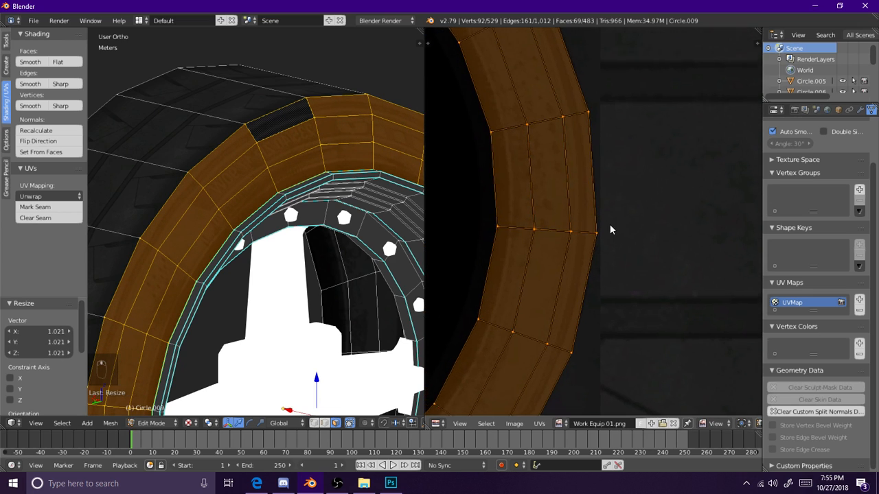
key("g")
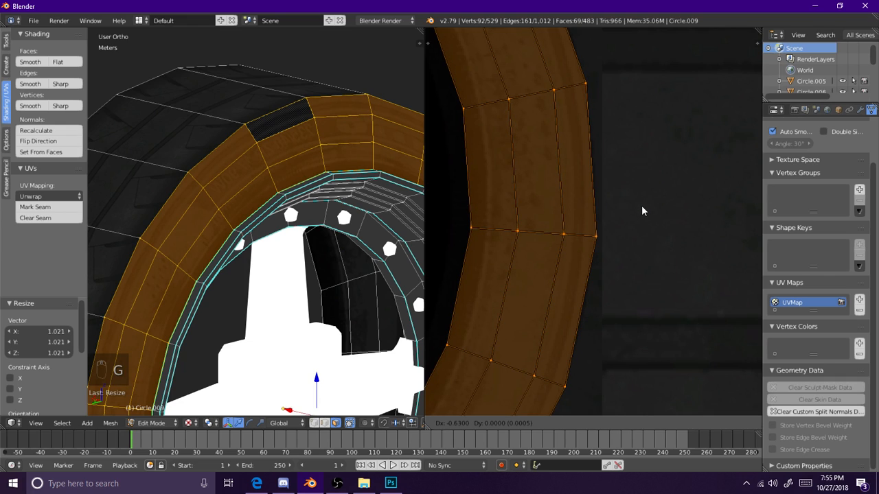
left_click(638, 208)
Step: Try to scale the inner edge loop of the sidewall UVs outward, and reselect all the UVs
scroll(593, 220, "down", 2)
key("a")
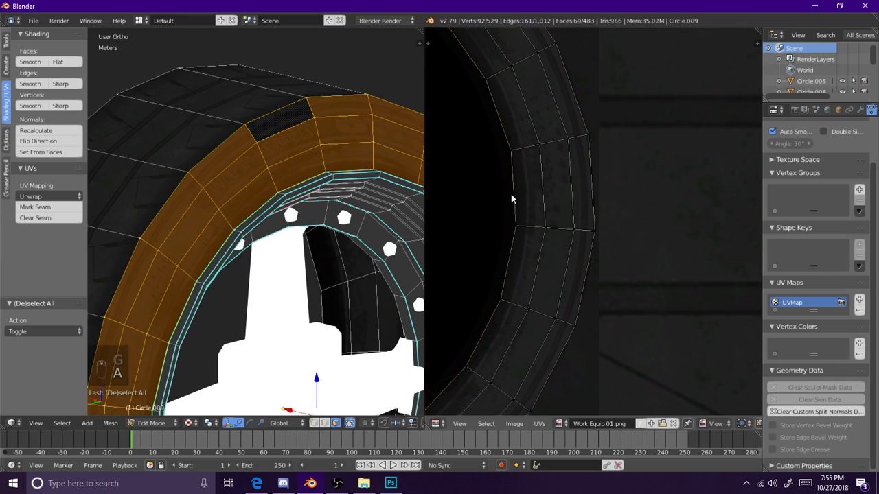
key("s")
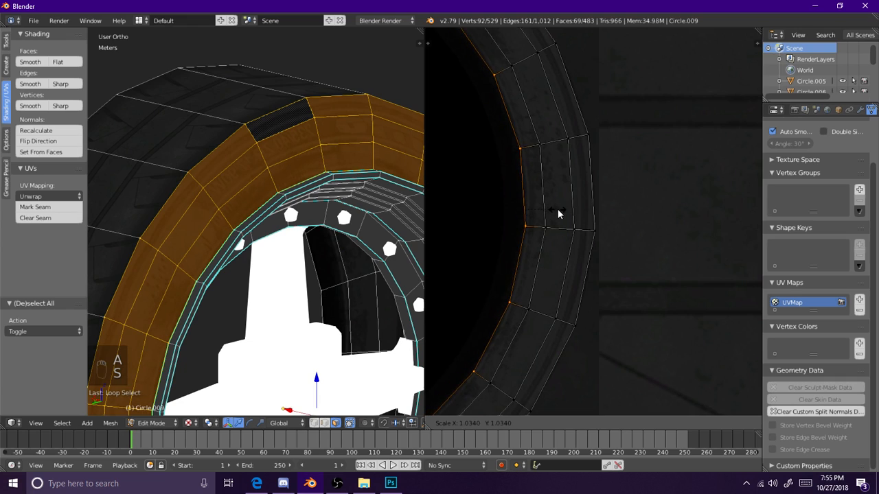
left_click(553, 208)
key("a")
key("a")
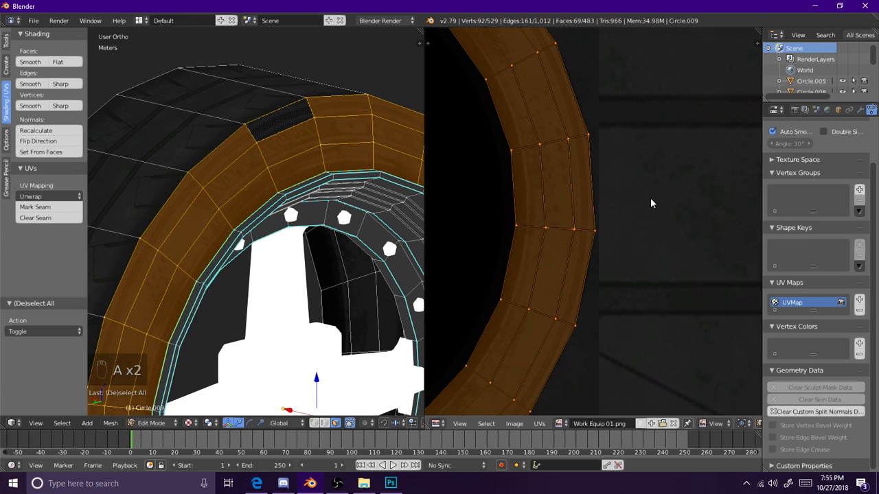
Step: Check the sidewall UVs around the tyre image, deselect the mesh faces and return to Object Mode
scroll(632, 206, "down", 4)
scroll(581, 186, "up", 5)
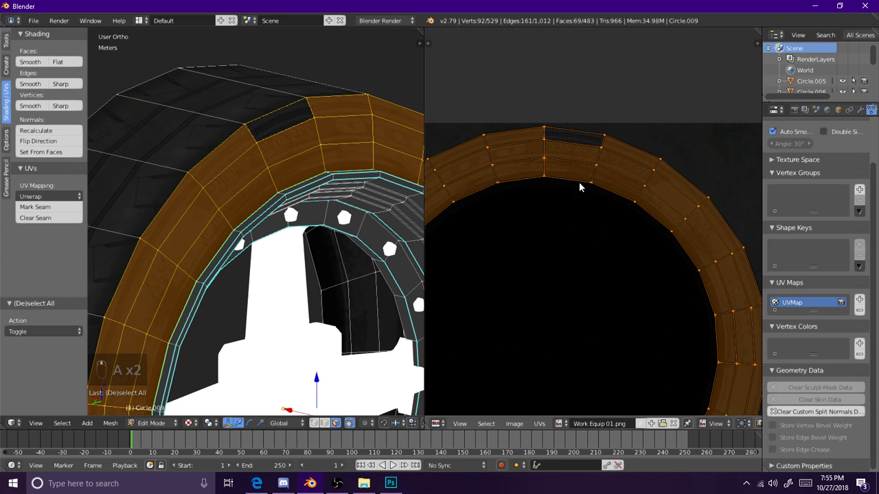
scroll(593, 243, "down", 4)
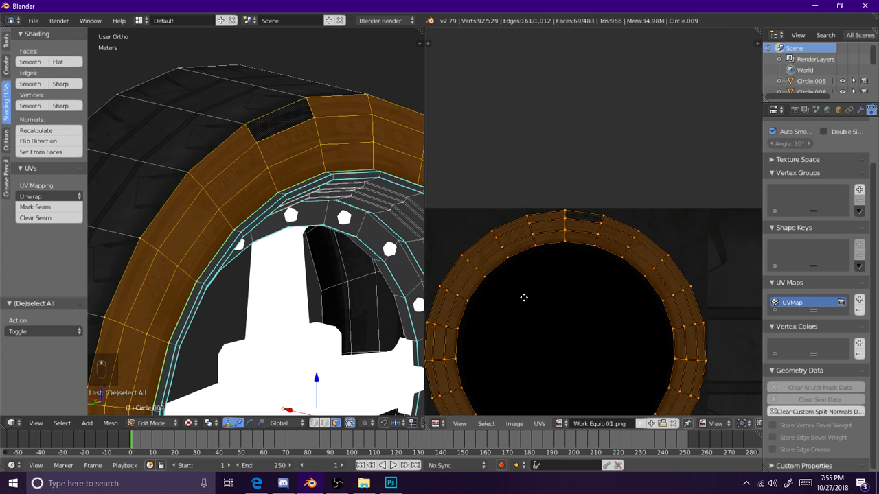
middle_click_drag(516, 300, 600, 217)
scroll(295, 233, "down", 6)
key("a")
middle_click_drag(323, 240, 265, 231)
scroll(265, 231, "up", 2)
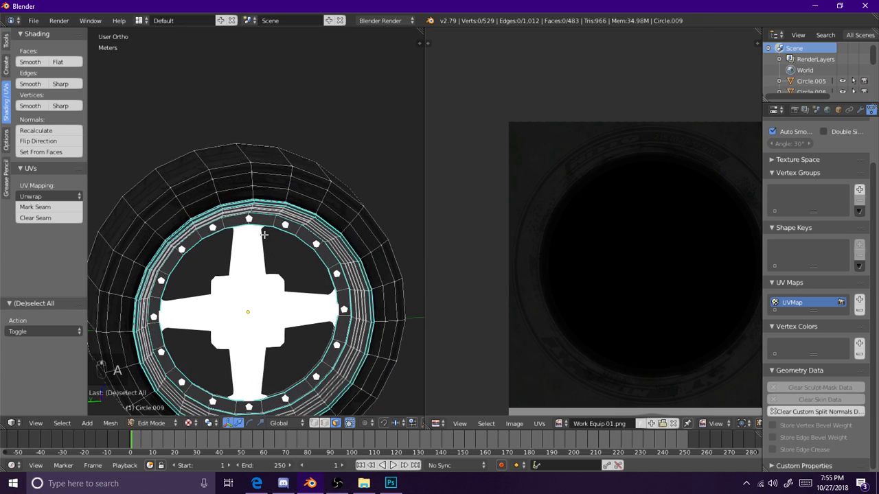
key("Tab")
Step: Examine the textured tread and sidewalls of the tyre from several angles
scroll(280, 254, "down", 2)
key("a")
key("a")
key("a")
middle_click_drag(333, 276, 263, 263)
scroll(243, 268, "up", 3)
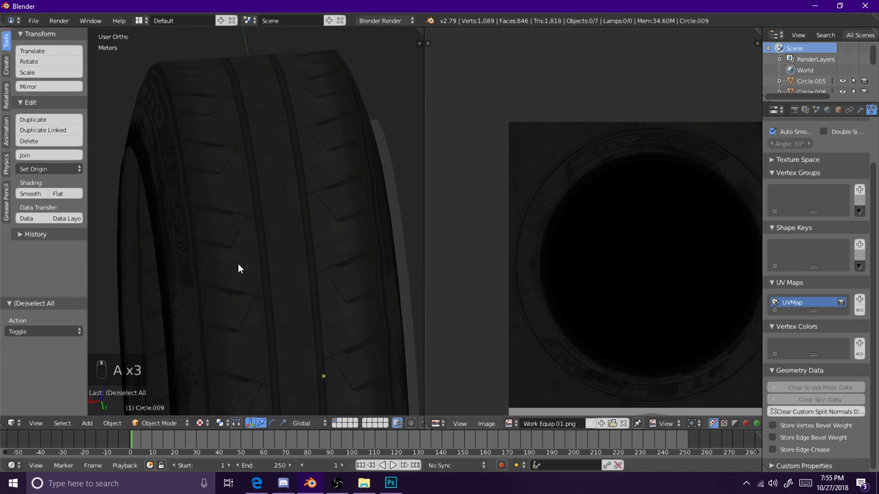
middle_click_drag(379, 212, 297, 147)
scroll(268, 220, "down", 5)
middle_click_drag(268, 221, 449, 238)
scroll(319, 229, "down", 3)
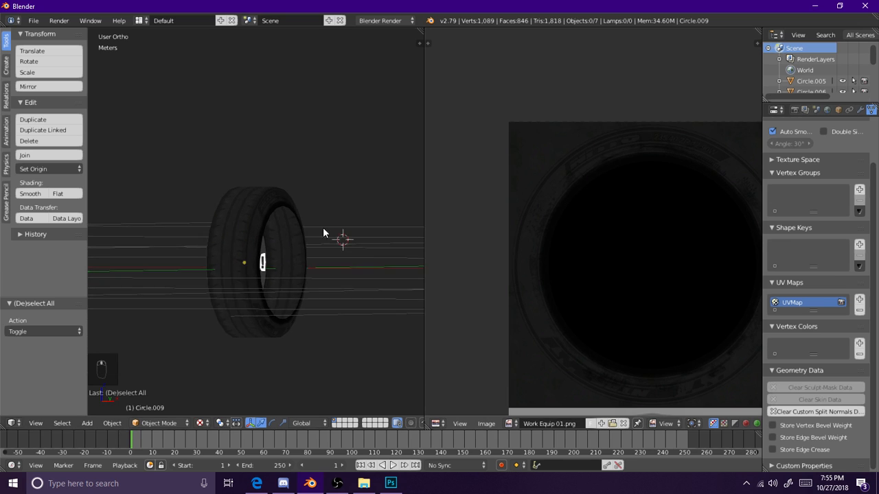
middle_click_drag(319, 233, 219, 270)
middle_click_drag(371, 268, 176, 250)
scroll(206, 261, "up", 3)
middle_click_drag(322, 278, 238, 269)
scroll(261, 254, "down", 2)
Step: Select all faces of the hub's pair of hexagonal bolts and project their UVs from the right orthographic view
right_click(264, 233)
scroll(277, 233, "up", 4)
key("Tab")
key("a")
key("a")
key("a")
key("a")
scroll(439, 233, "down", 6)
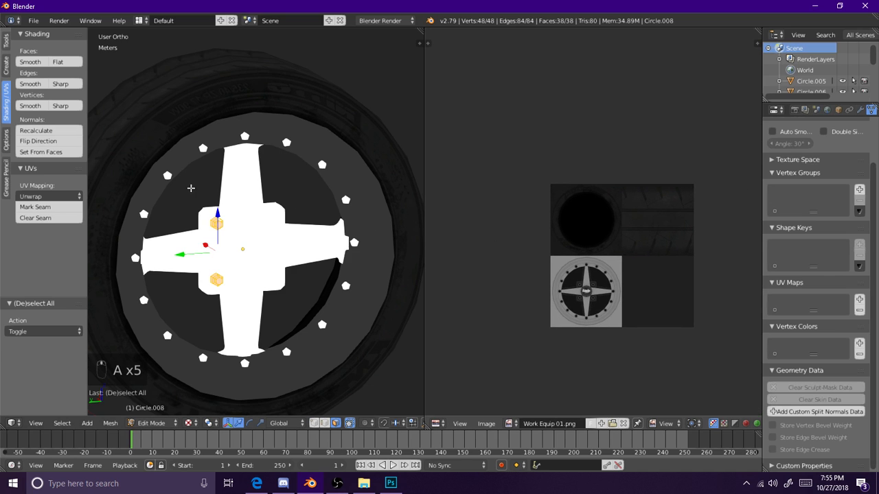
key("KP_3")
key("u")
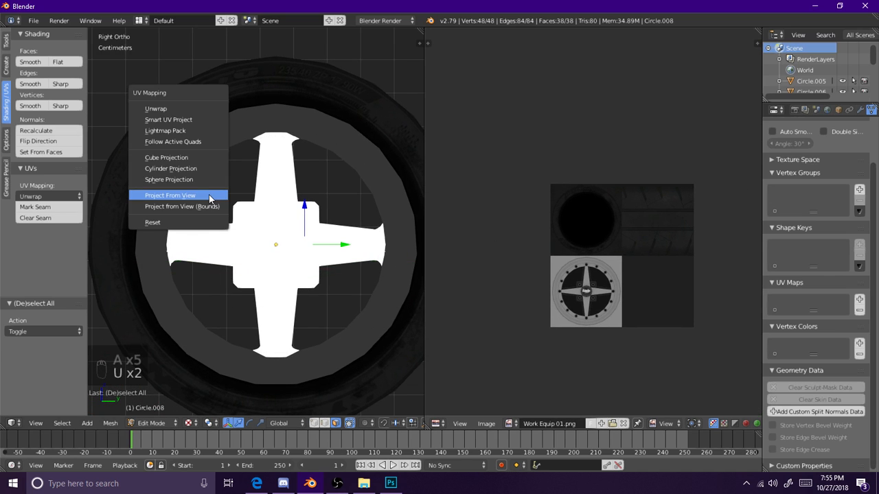
left_click(209, 196)
Step: Move the bolt UVs onto the spoke hub image and scale them to 0.726
scroll(626, 293, "up", 5)
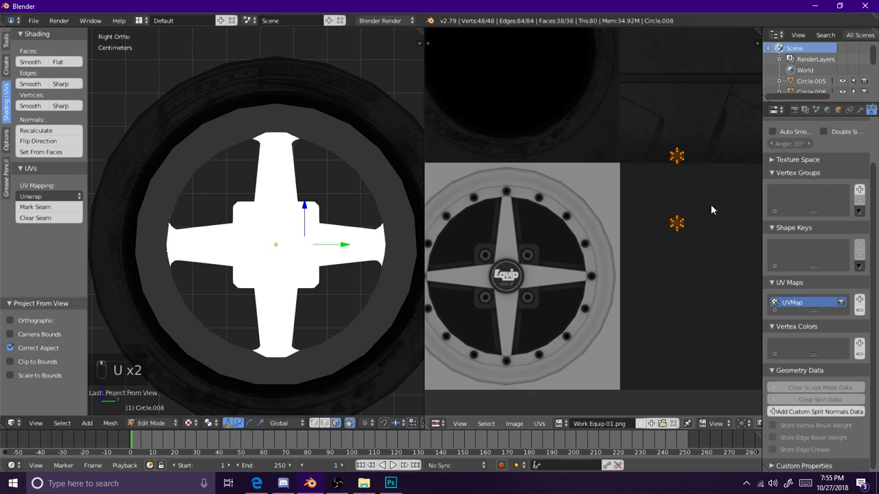
key("g")
left_click(519, 244)
key("s")
left_click(563, 205)
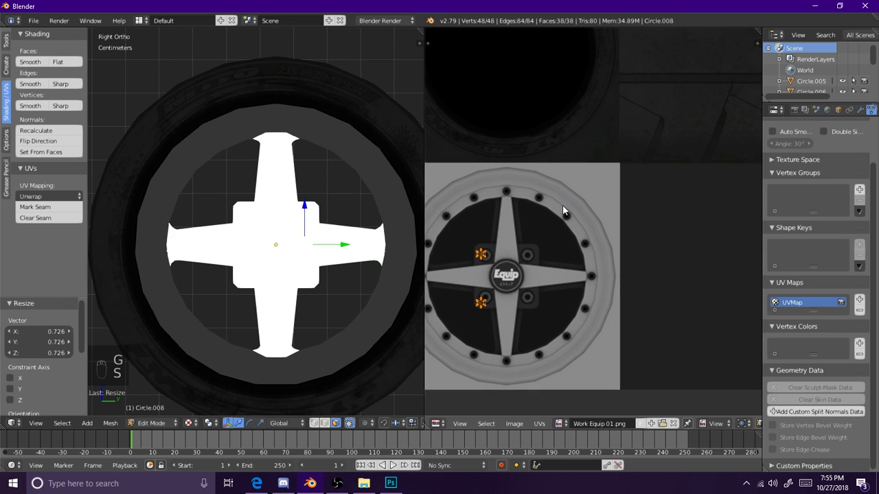
Step: Move the bolt UVs towards the two bolts beside the Equip logo and scale them to 0.842
middle_click_drag(505, 299, 567, 265)
scroll(567, 265, "up", 6)
key("g")
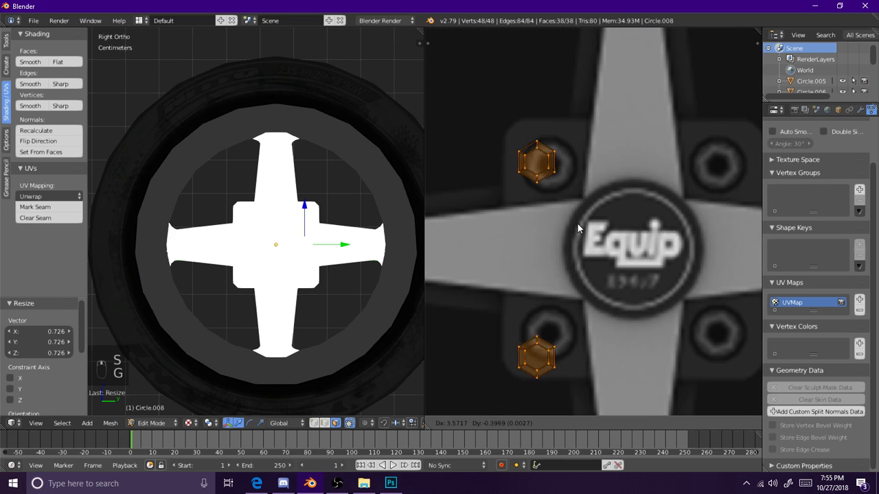
key("s")
left_click(643, 162)
Step: Move the bolt UVs 6.04 µm in X and 57.4 µm in Y, scale them by 1.031, and nudge them 6.04 µm in X
key("g")
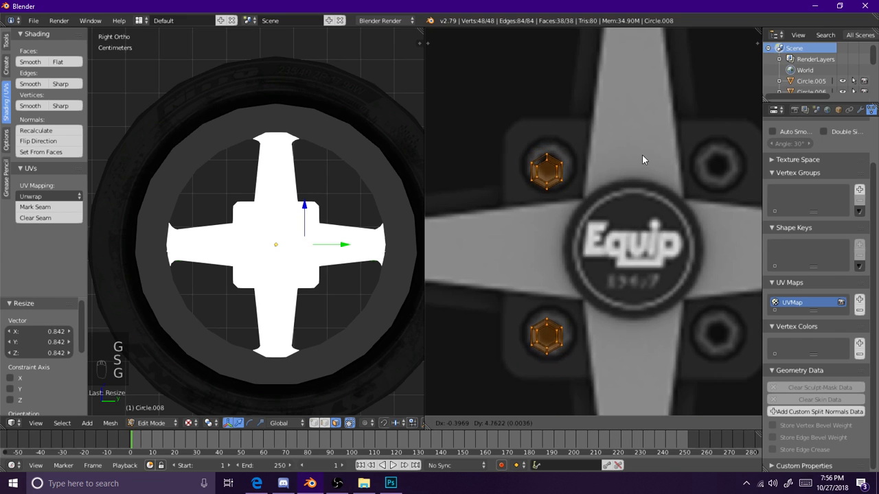
key("s")
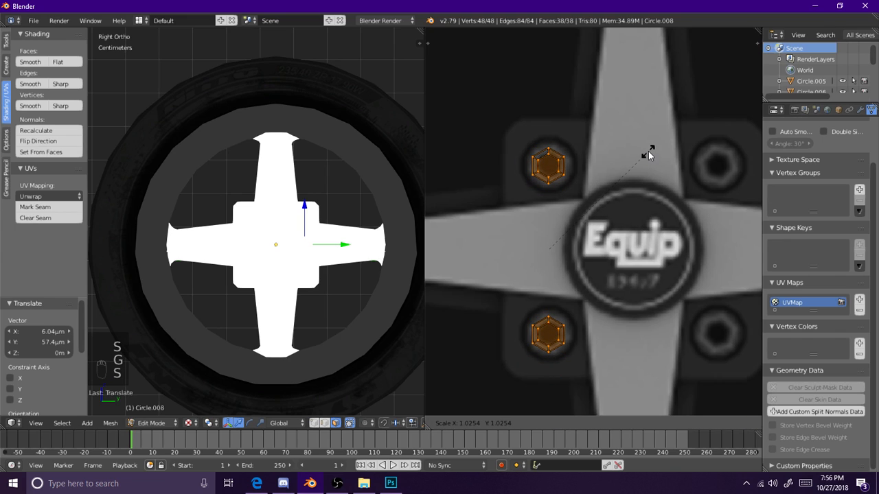
left_click(649, 156)
key("g")
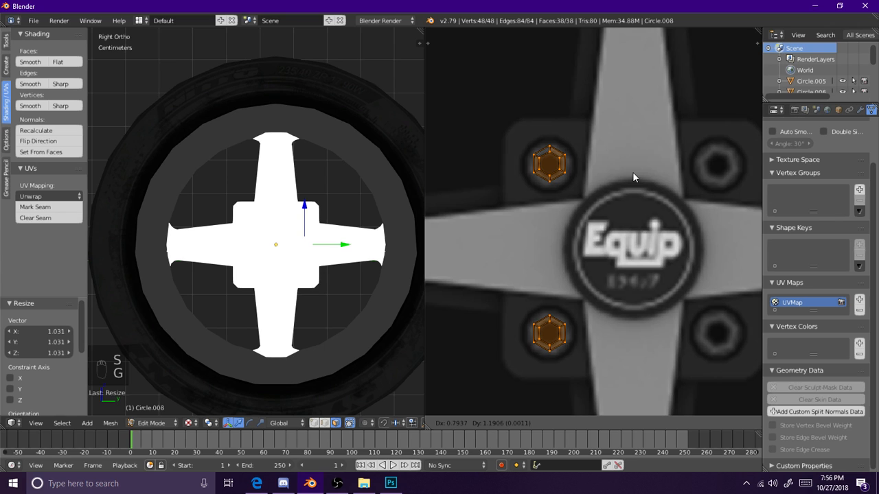
left_click(634, 175)
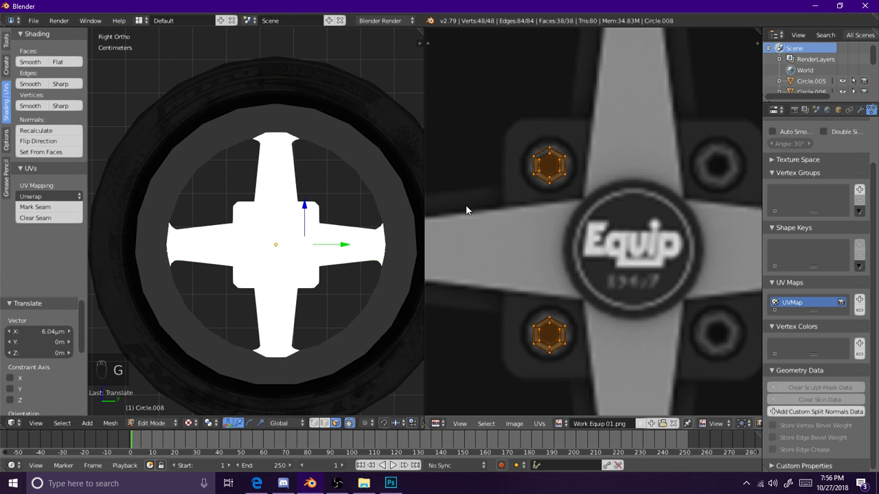
Step: Check the bolts' texture up close on the wheel hub and deselect all their faces
scroll(348, 213, "down", 1)
middle_click_drag(347, 213, 236, 267)
scroll(236, 267, "up", 8)
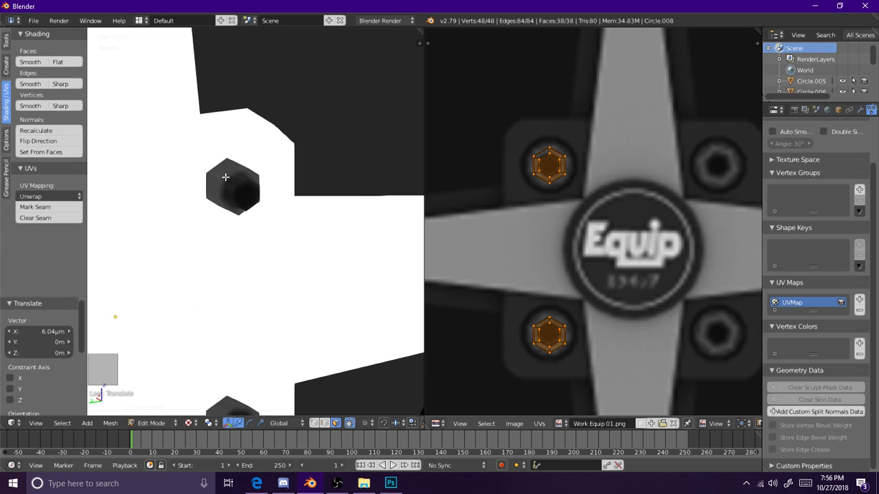
scroll(272, 265, "down", 2)
scroll(279, 254, "down", 1)
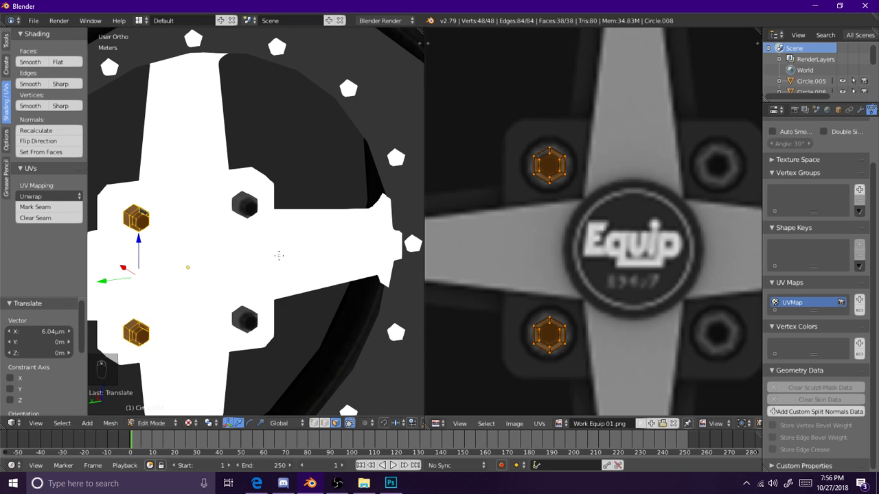
scroll(254, 265, "down", 3)
key("a")
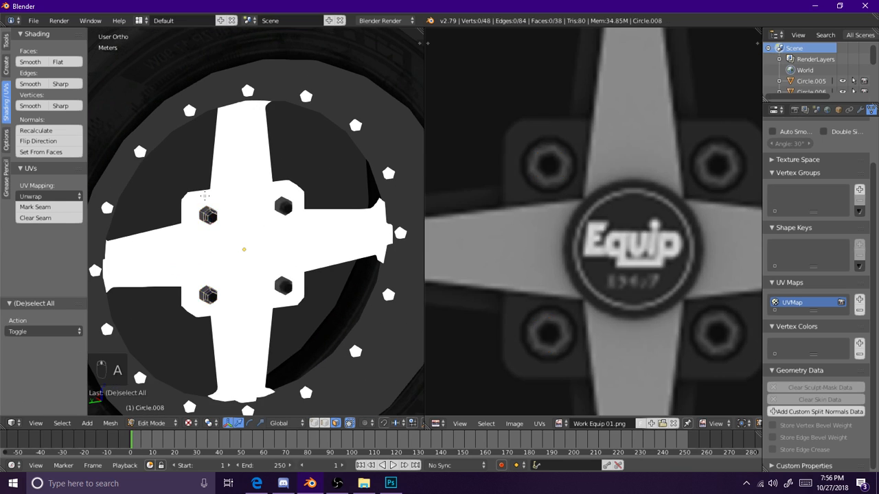
Step: Switch editing to the hub's bolt plates, select all their faces, and project their UVs from the left orthographic view
key("Tab")
right_click(186, 203)
key("Tab")
key("a")
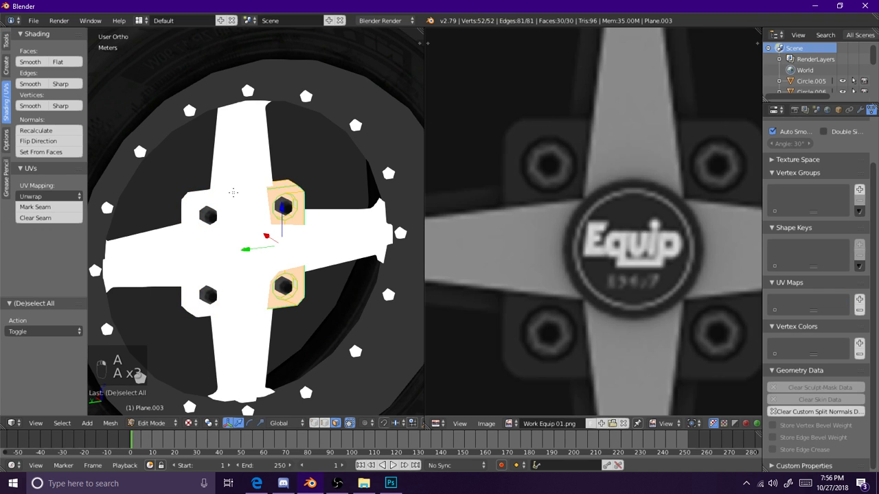
key("KP_3")
key("KP_1")
key("KP_9")
key("KP_3")
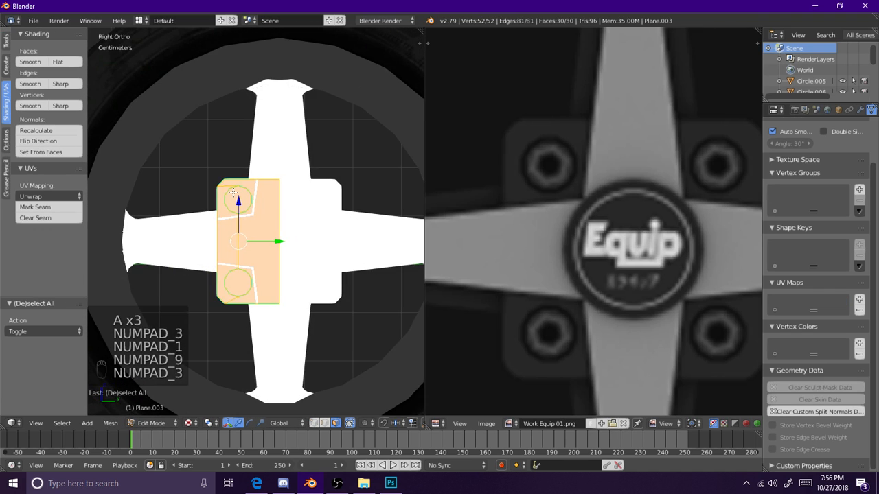
key("KP_9")
key("u")
left_click(233, 193)
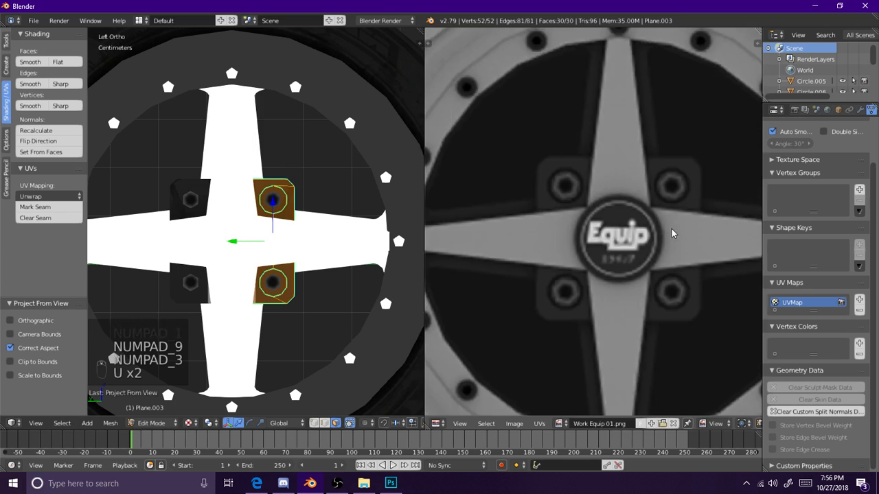
Step: Move the bolt plate UVs -2.51 mm in X and -1.73 mm in Y onto the wheel image and scale them by 0.503
scroll(659, 268, "down", 6)
key("g")
left_click(632, 197)
key("s")
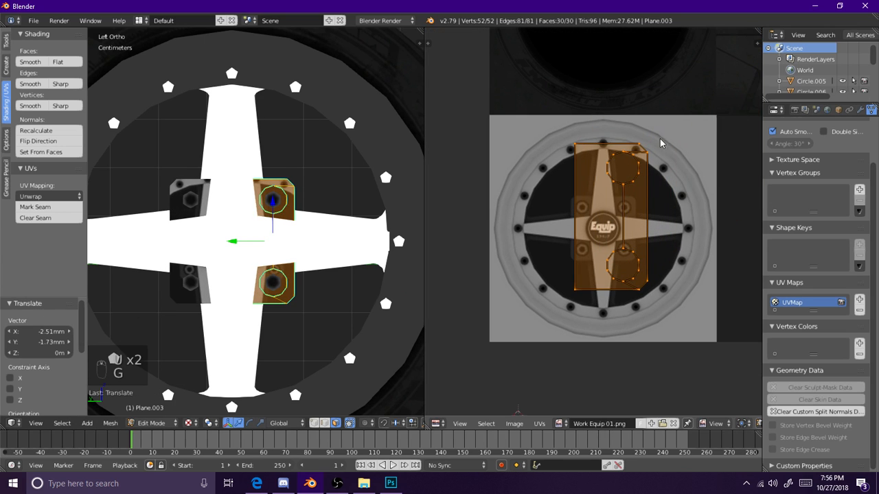
left_click(627, 161)
scroll(627, 162, "up", 5)
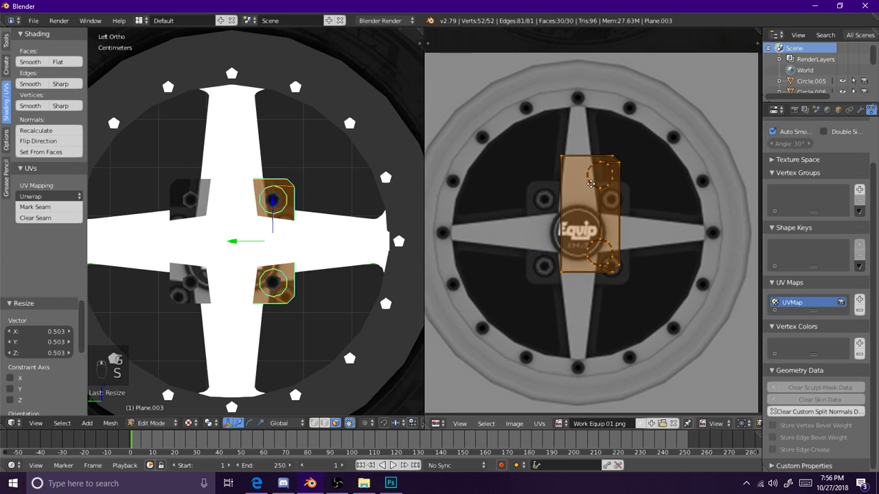
Step: Move the bolt plate UVs towards the two bolts beside the Equip logo and scale them by 0.851
key("g")
left_click(585, 175)
key("s")
left_click(616, 146)
Step: Align the bolt plate UVs with the pictured bolts and rescale them slightly, finishing with a -3.81 µm X, 3.81 µm Y nudge
key("g")
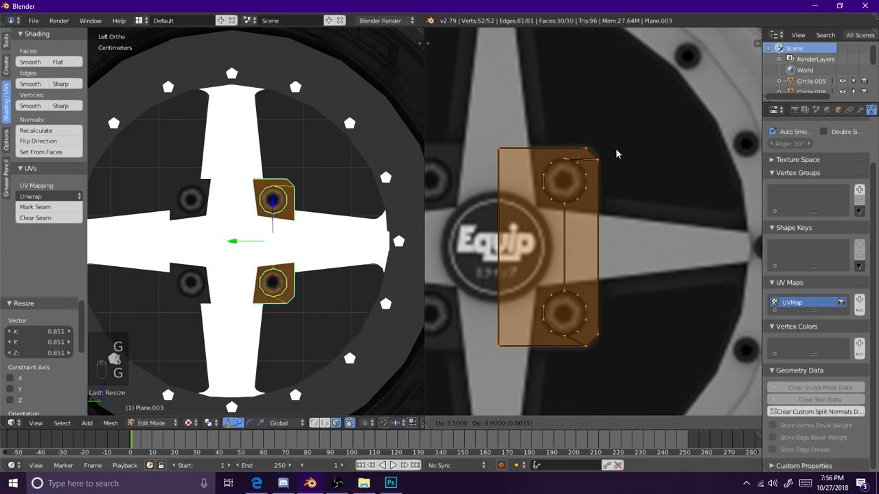
left_click(616, 154)
key("s")
left_click(620, 153)
key("g")
left_click(619, 152)
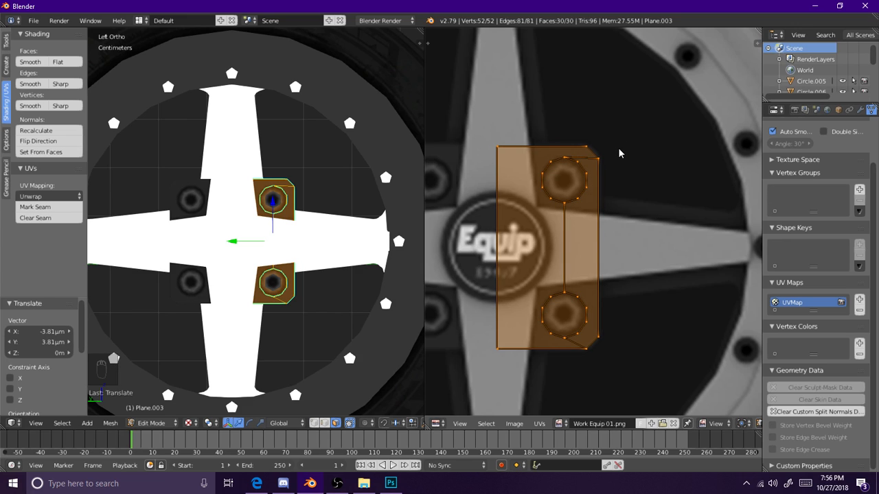
Step: Deselect the bolt plate faces and check their texture up close on the wheel hub
scroll(314, 227, "down", 1)
key("a")
mouse_move(243, 235)
middle_mouse_down()
mouse_move(311, 256)
mouse_move(233, 273)
mouse_move(245, 237)
mouse_move(254, 237)
middle_mouse_up()
scroll(311, 257, "up", 3)
scroll(233, 272, "up", 1)
scroll(254, 237, "down", 3)
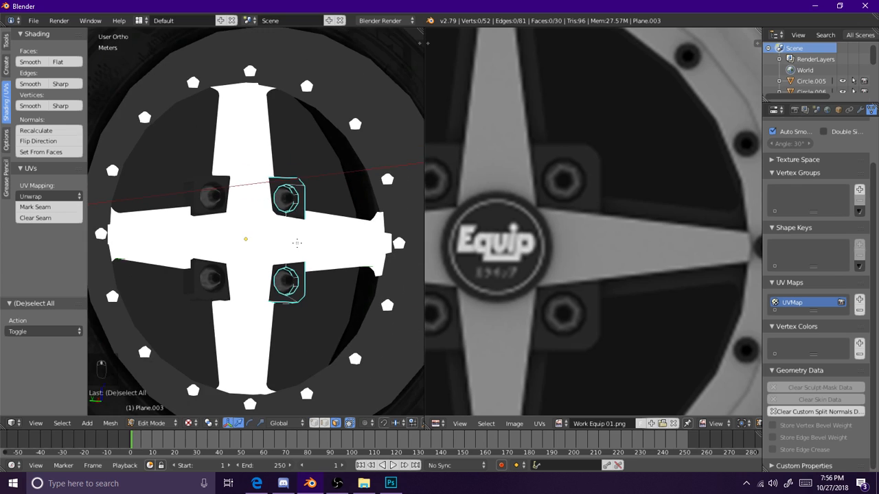
key("a")
key("a")
Step: Switch editing to the spoke sides and select all their faces
key("Tab")
right_click(255, 162)
key("Tab")
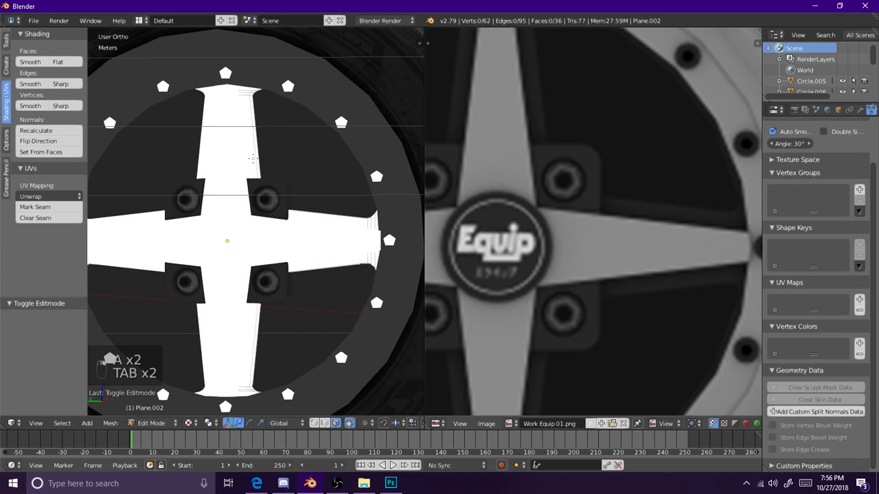
key("a")
scroll(674, 237, "down", 5)
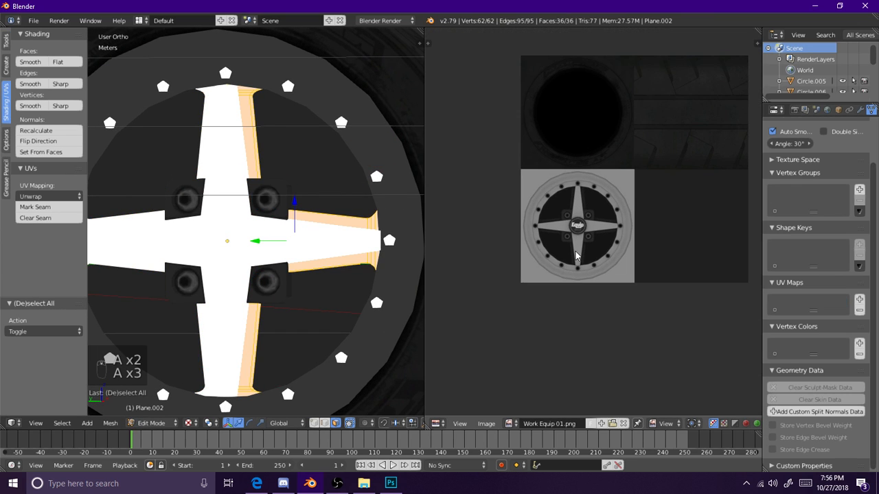
Step: Project the spoke side UVs from the left orthographic view
key("KP_3")
key("KP_1")
key("KP_9")
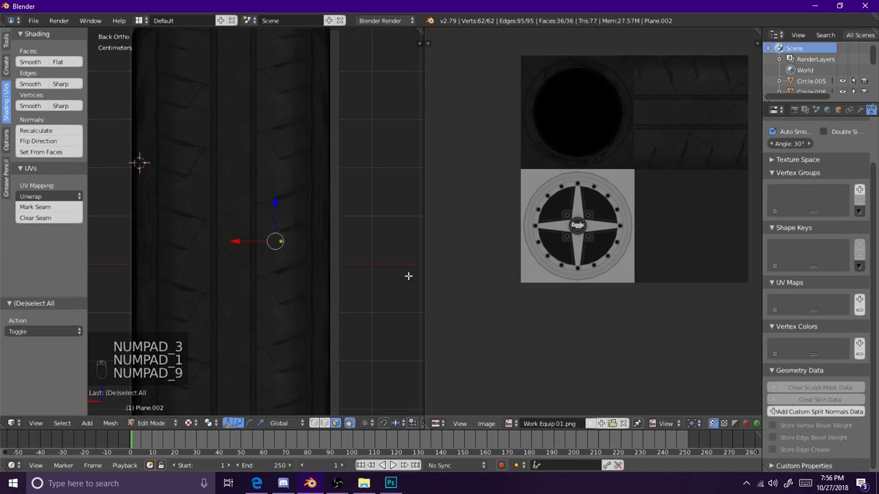
key("KP_3")
key("KP_9")
key("KP_9")
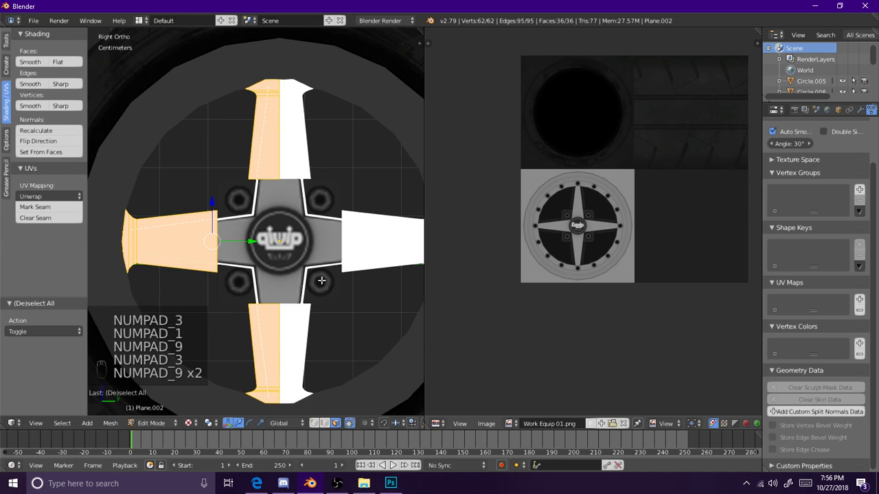
middle_click_drag(303, 274, 339, 310)
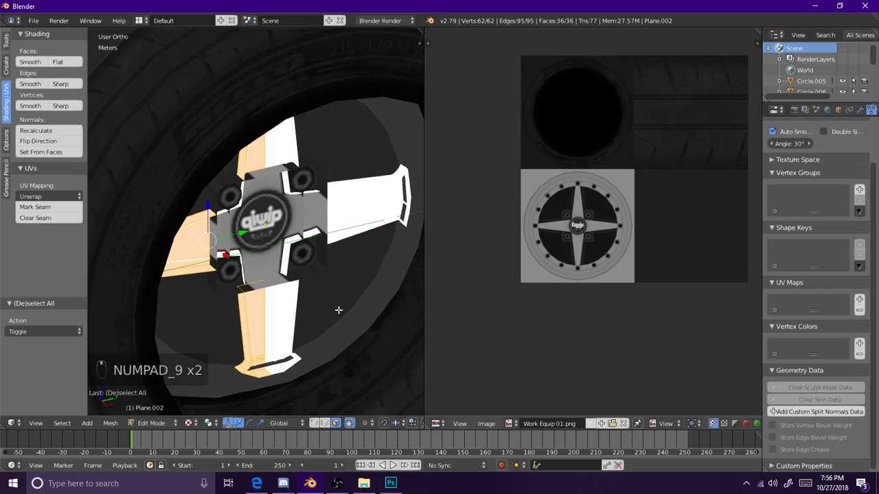
key("KP_9")
key("KP_3")
key("KP_Multiply")
key("KP_9")
key("u")
key("u")
left_click(337, 308)
Step: Scale down the spoke side UVs and move them -3.28 mm in X and -1.86 mm in Y onto the wheel image
scroll(692, 241, "up", 1)
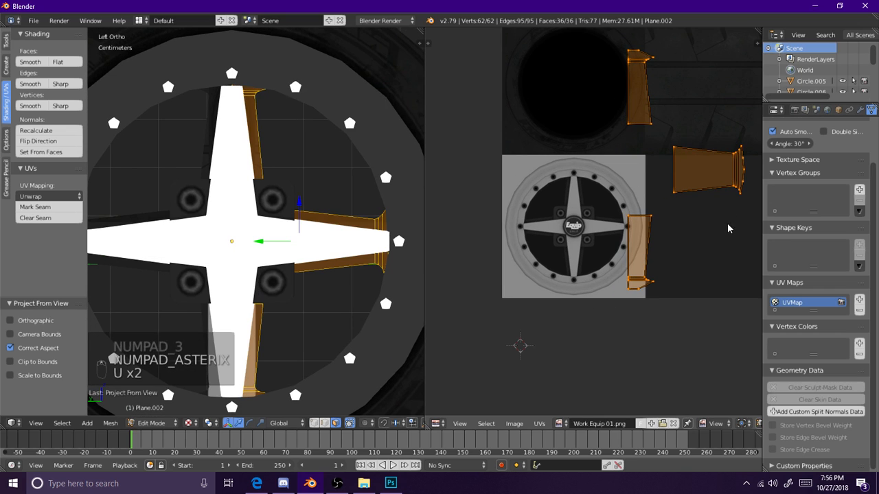
key("s")
left_click(677, 199)
key("g")
left_click(583, 252)
scroll(573, 257, "up", 5)
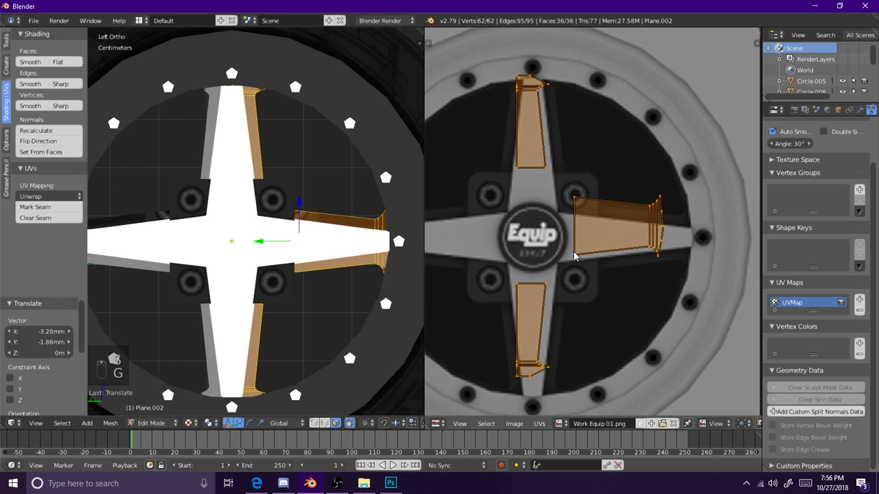
Step: Move the spoke side UVs 0.266 mm in X and -0.151 mm in Y and scale them by 1.085
key("g")
left_click(622, 202)
key("s")
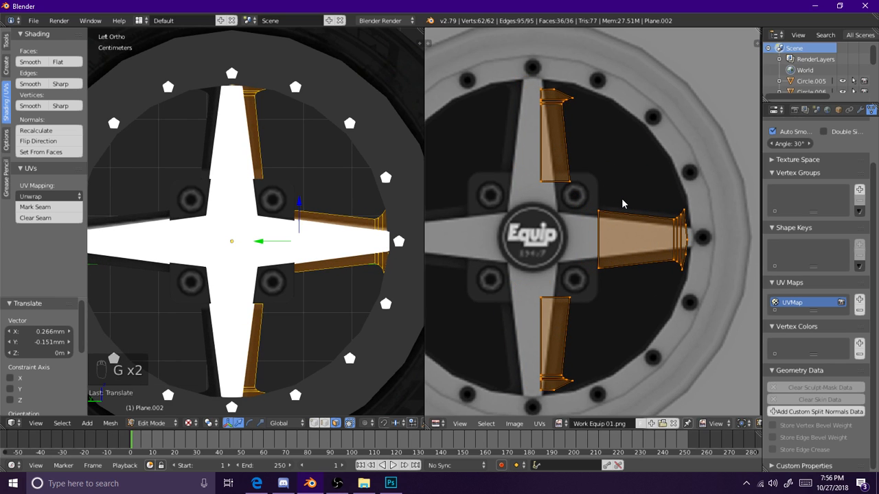
left_click(631, 201)
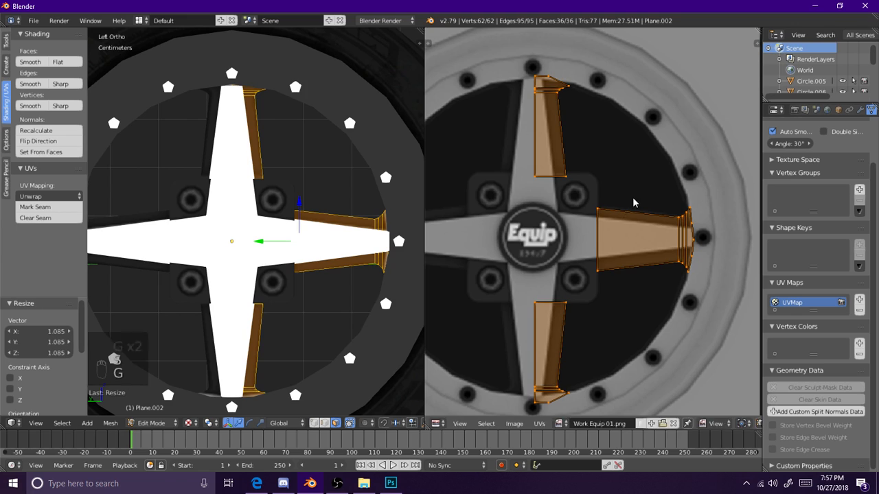
Step: Nudge the spoke side UVs 6.04 µm in X and 24.2 µm in Y, followed by -18.1 µm in X
key("g")
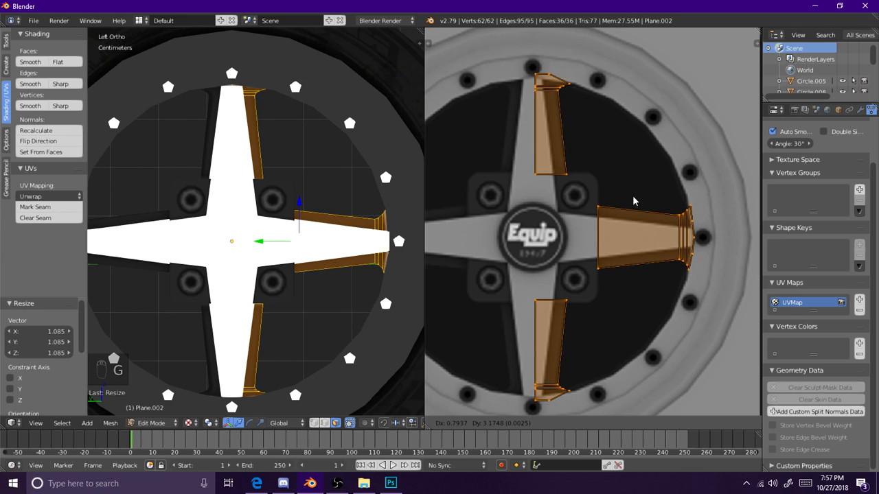
left_click(634, 201)
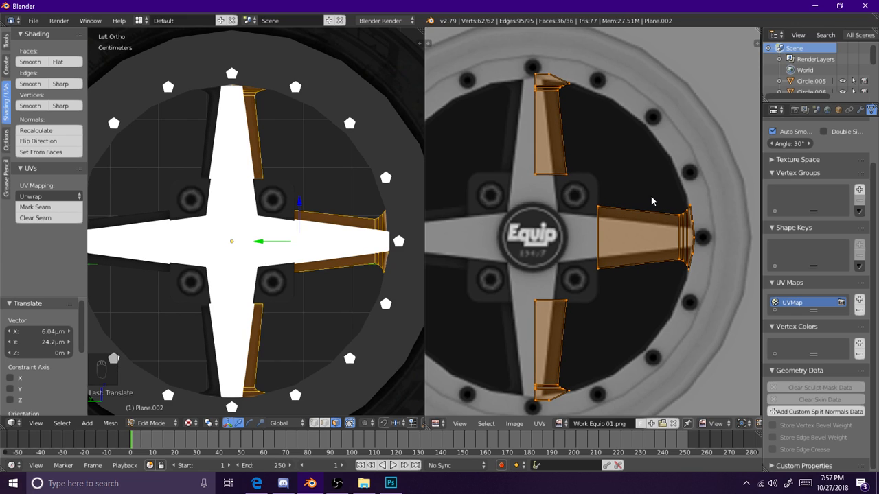
key("g")
left_click(652, 200)
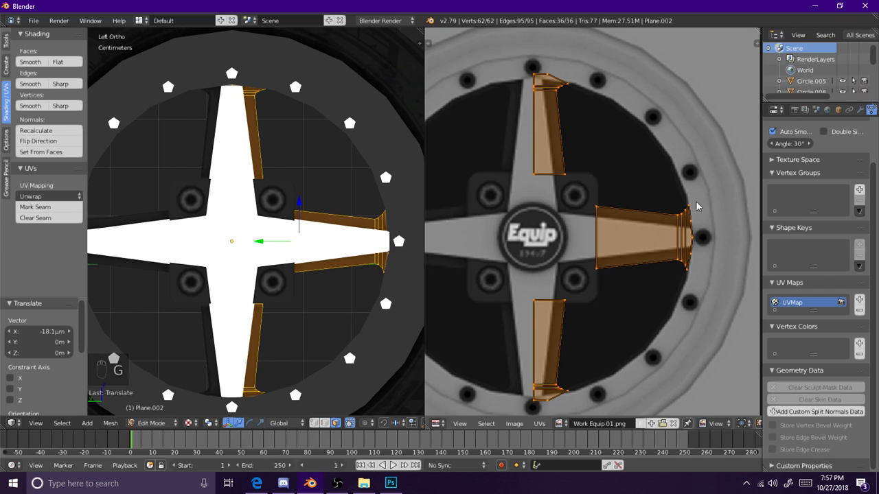
Step: Enlarge the spoke side UVs to match the pictured spokes, finishing with a 1.004 scale and a slight reposition
scroll(661, 212, "up", 2)
middle_click_drag(660, 215, 625, 239)
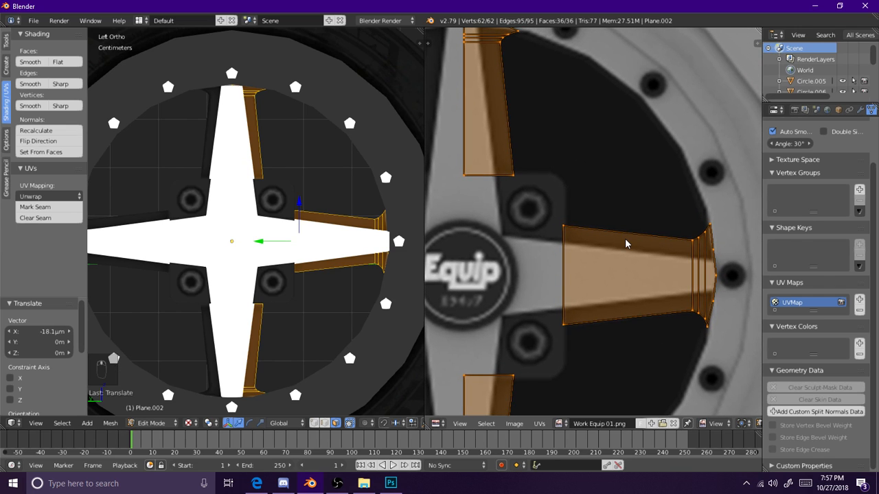
key("s")
left_click(652, 236)
key("g")
key("s")
left_click(653, 236)
key("g")
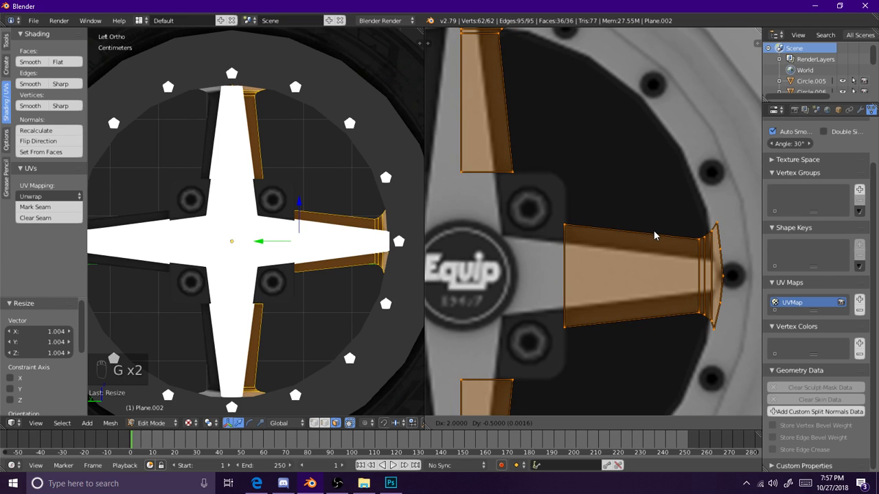
left_click(655, 236)
Step: Select only the hub-side edge of the horizontal spoke's UVs and shift it slightly outward along X
key("a")
key("c")
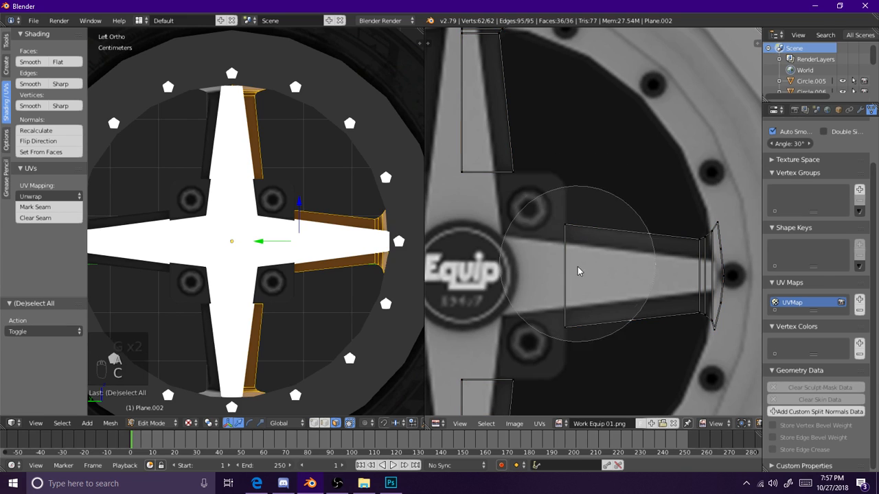
scroll(572, 265, "up", 3)
left_click(565, 263)
right_click(565, 263)
key("c")
left_click(564, 295)
right_click(564, 295)
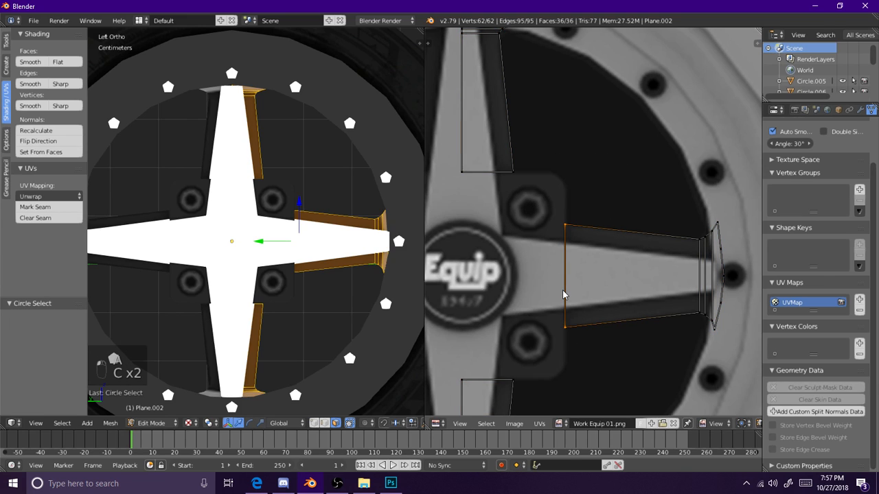
key("g")
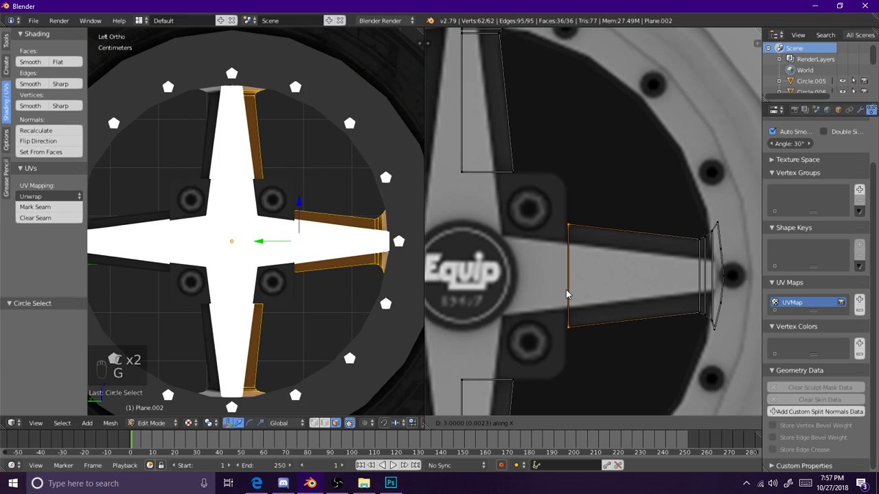
left_click(566, 294)
Step: Select the hub-side edge of the upper spoke's UVs, nudge it slightly along Y, and deselect it
key("a")
key("c")
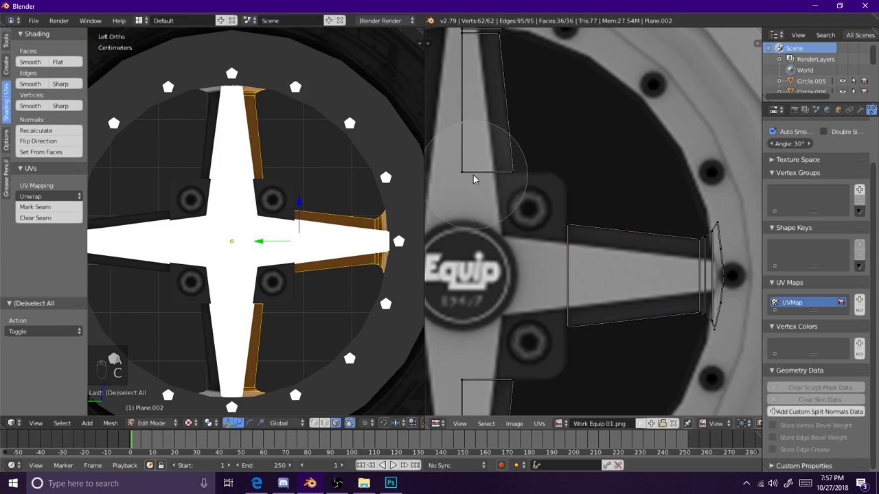
left_click(474, 179)
right_click(474, 179)
key("g")
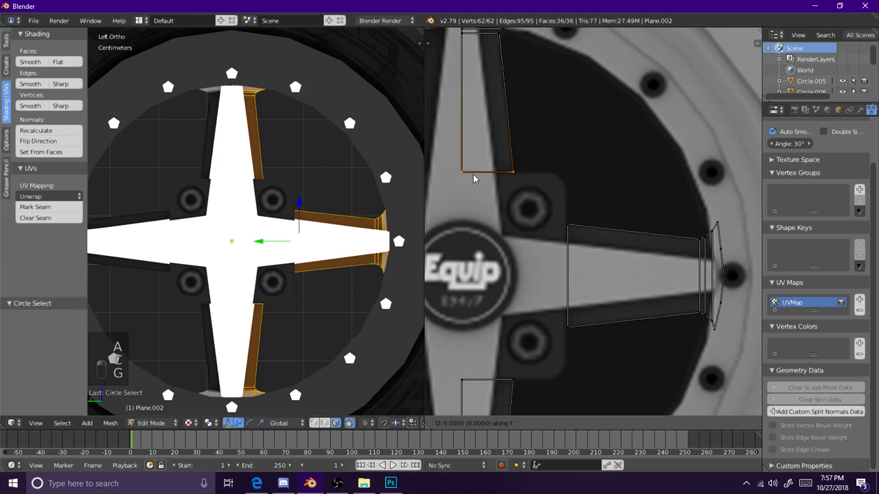
left_click(472, 180)
key("a")
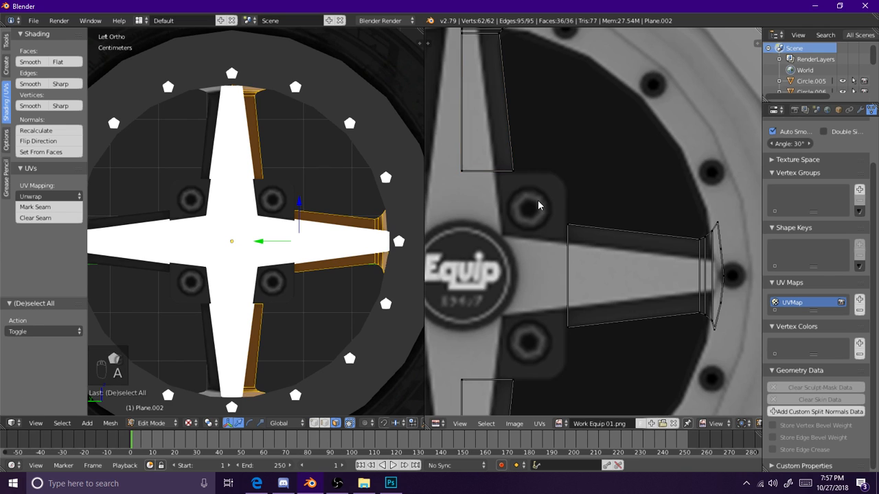
Step: Examine the spoke UV layout and the textured wheel in perspective and left orthographic views
scroll(539, 208, "down", 1)
middle_click_drag(494, 263, 512, 219)
middle_click_drag(562, 205, 581, 204)
scroll(328, 221, "down", 4)
key("KP_5")
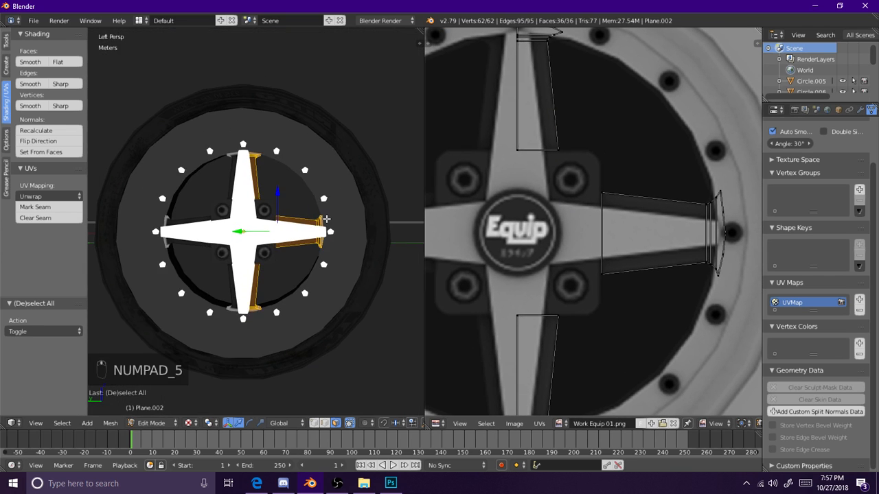
scroll(133, 208, "down", 3)
middle_click_drag(133, 208, 137, 153)
key("KP_5")
key("KP_3")
key("KP_9")
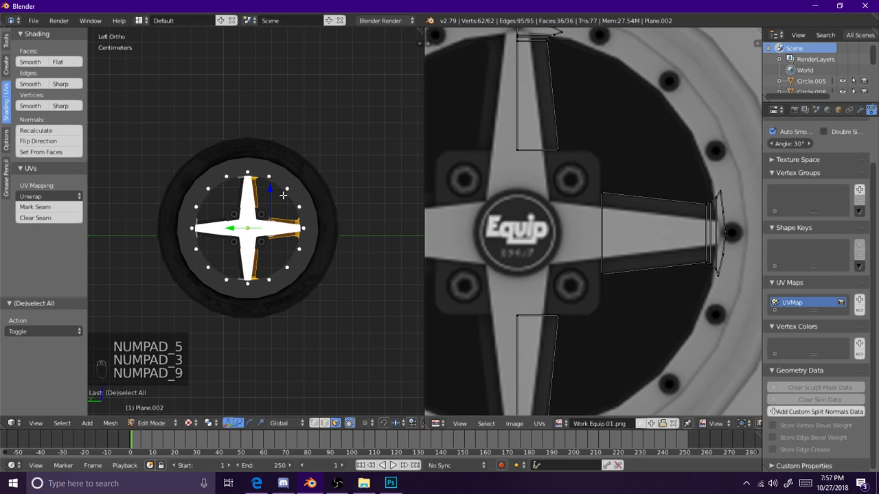
Step: Move the hub-side edge of the horizontal spoke's UVs back along X by about -1.57, onto the bolt plate's border
scroll(540, 298, "up", 4)
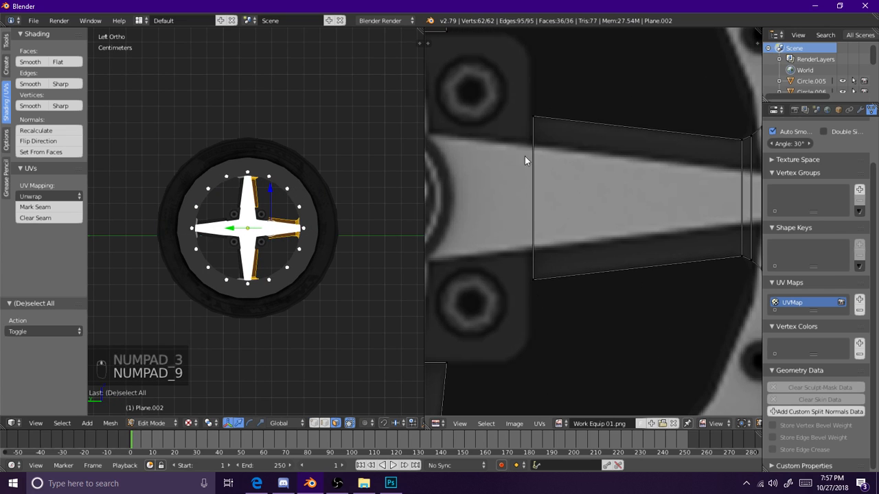
key("c")
left_click_drag(532, 116, 548, 294)
right_click(549, 295)
key("g")
middle_click(596, 185)
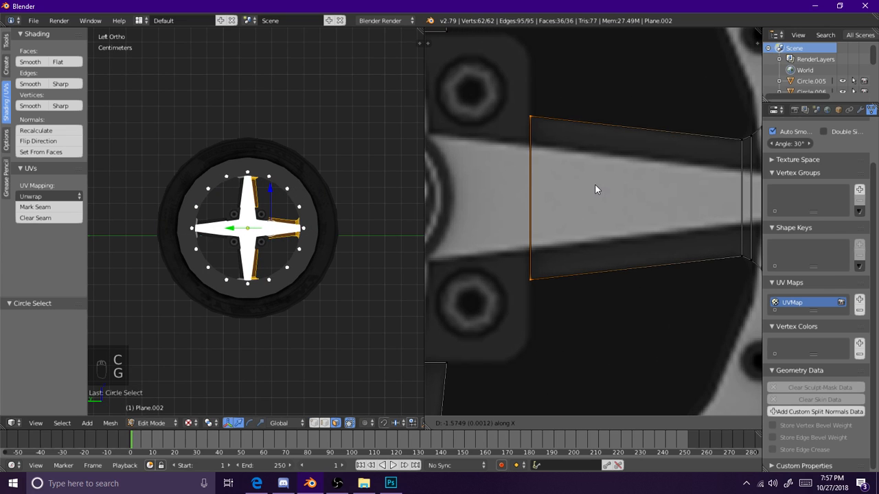
left_click(595, 185)
Step: Select the rim-side end of the horizontal spoke's UVs and move it inward along X by -64.8 µm, then deselect the mesh
middle_click_drag(648, 182, 472, 189)
key("a")
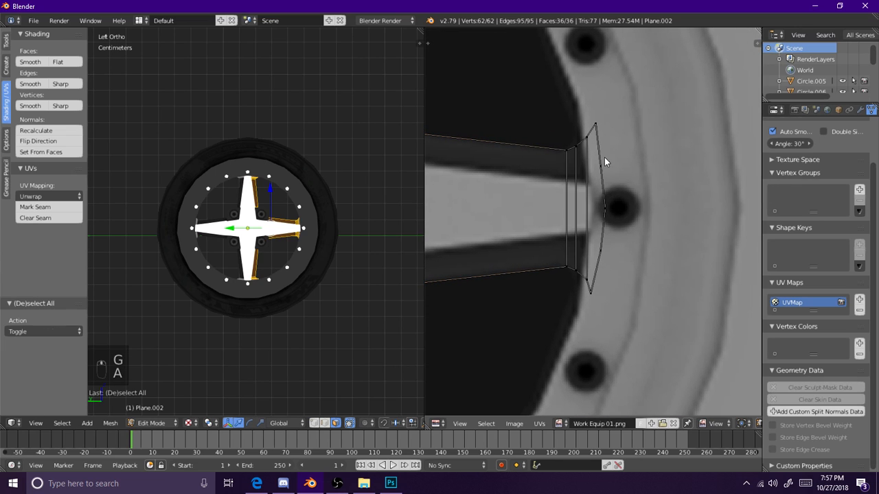
key("c")
left_click_drag(583, 144, 600, 242)
right_click(601, 242)
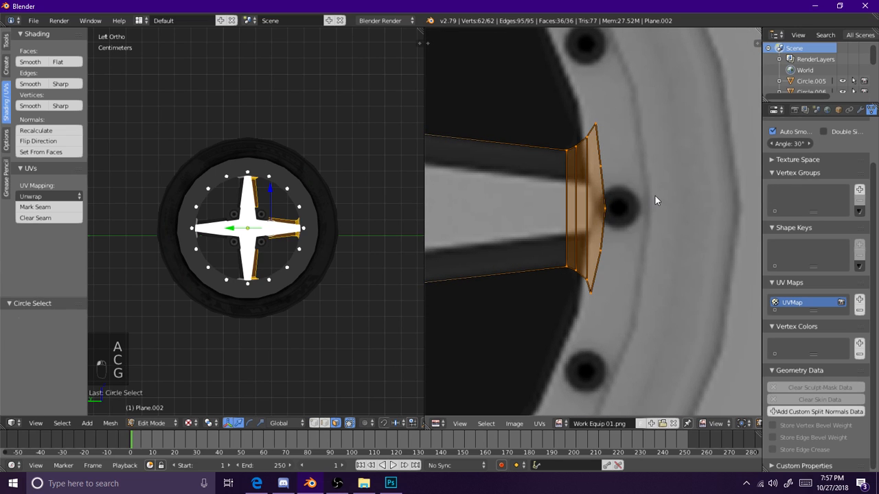
key("g")
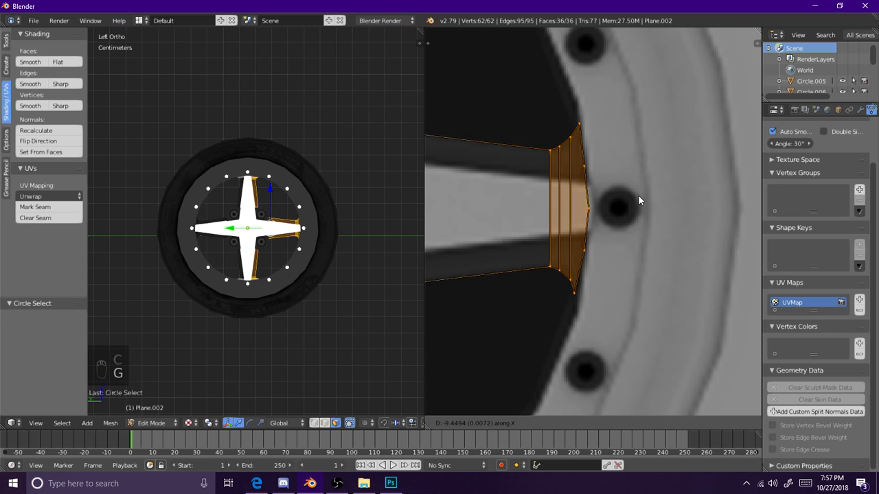
left_click(640, 195)
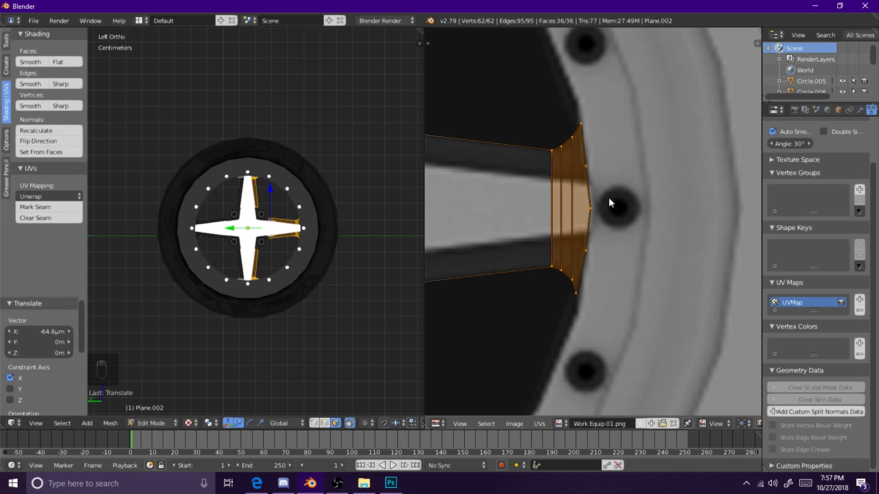
scroll(609, 198, "down", 1)
scroll(296, 240, "up", 1)
scroll(323, 249, "up", 1)
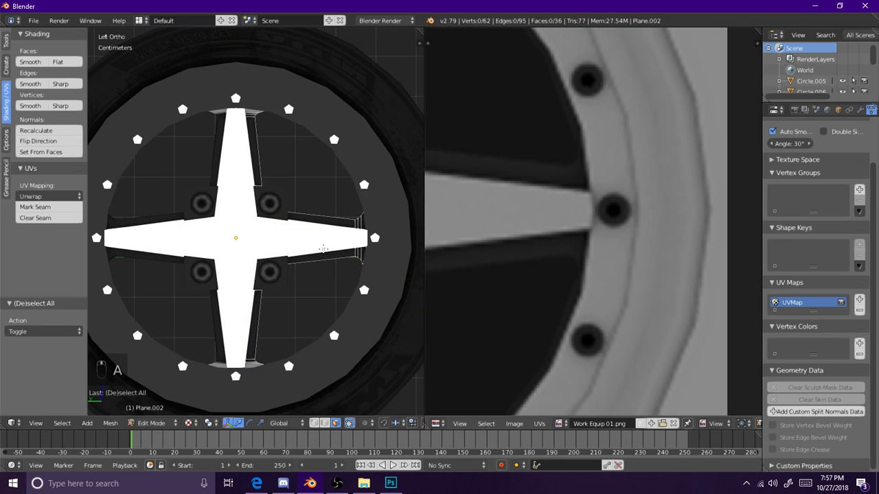
scroll(290, 186, "up", 2, "shift")
scroll(520, 202, "down", 5)
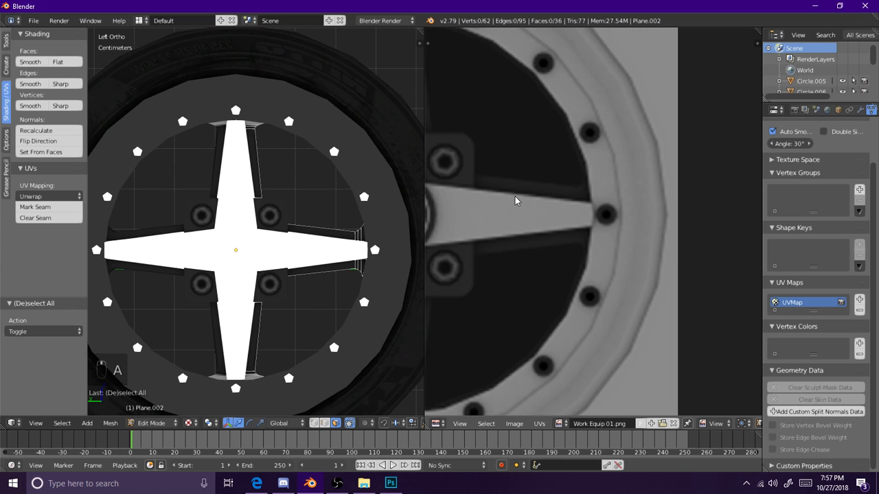
Step: Select the rim-side end of the upper spoke's UVs and move it inward along Y by -74.3 µm
key("a")
key("a")
key("a")
scroll(481, 199, "up", 5)
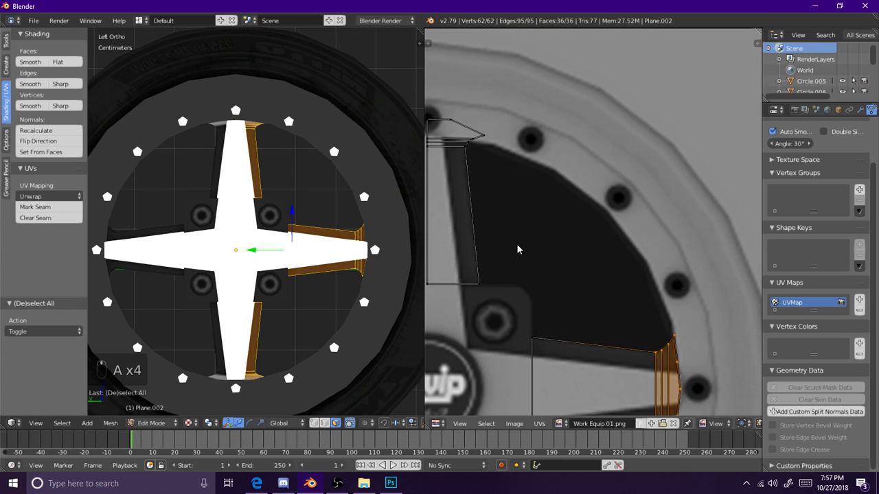
scroll(584, 239, "up", 1)
scroll(598, 222, "up", 1)
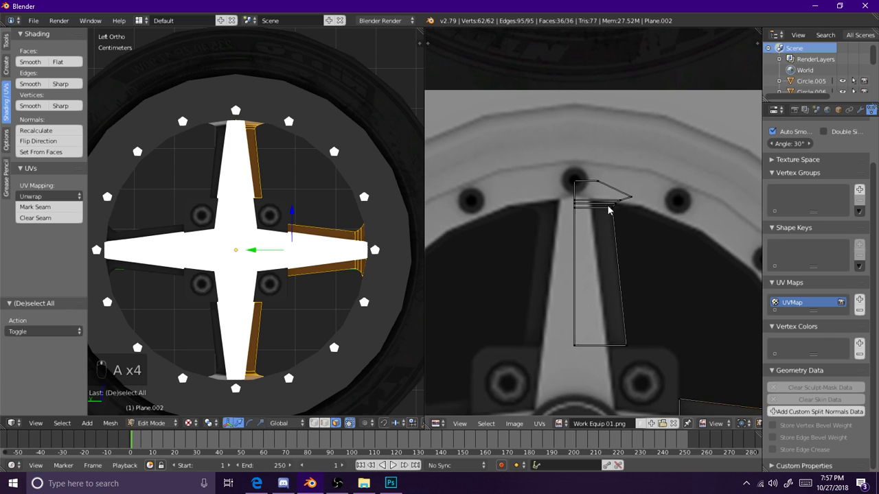
scroll(608, 212, "up", 1)
key("a")
key("a")
key("a")
key("c")
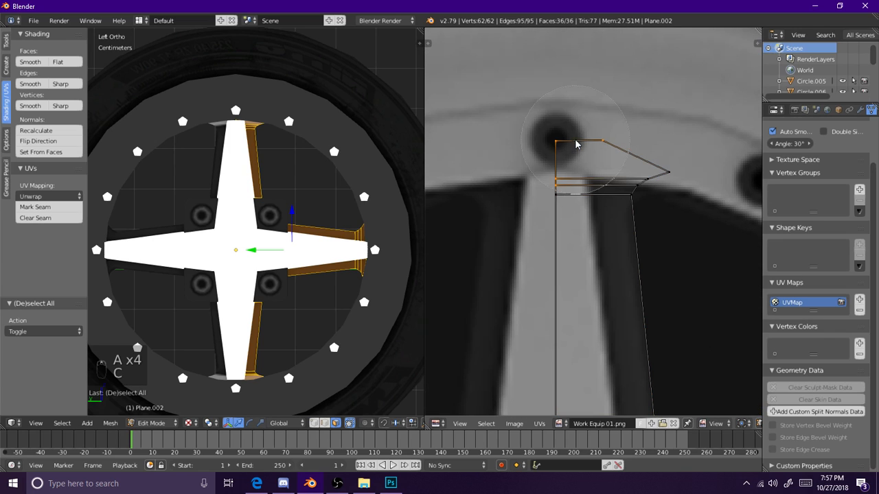
left_click_drag(576, 144, 659, 177)
key("g")
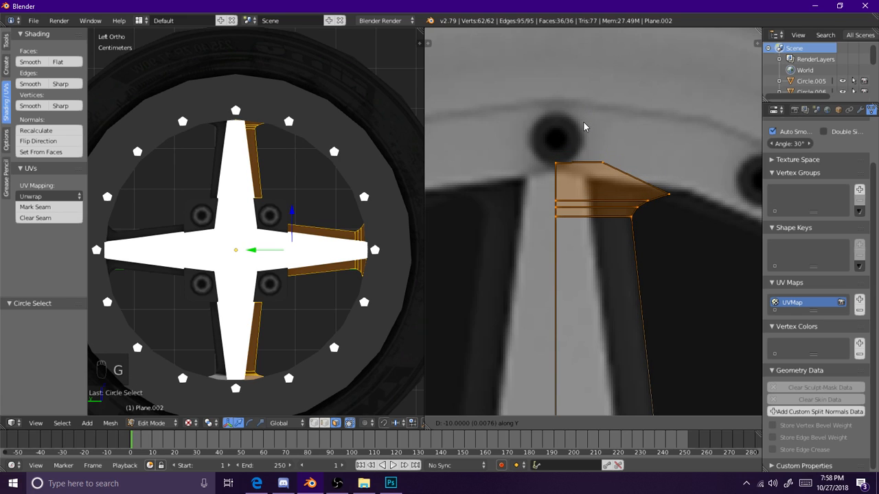
left_click(583, 126)
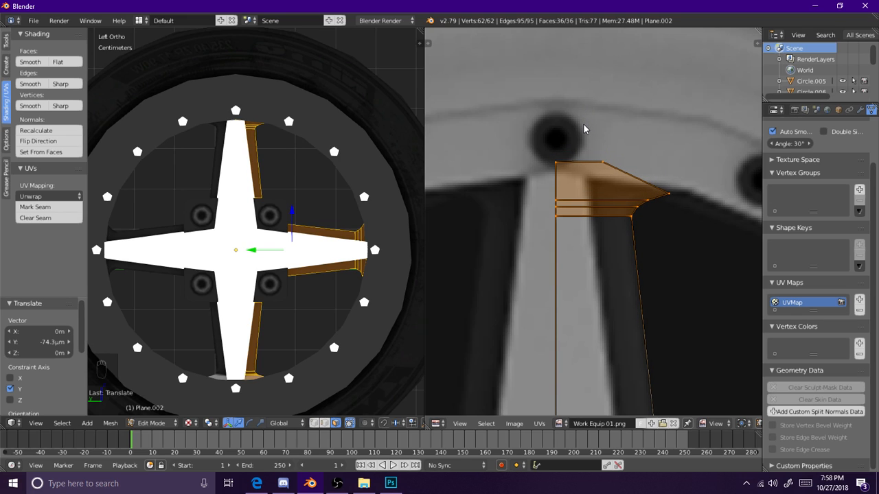
Step: Examine the upper spoke's outermost UV edge and the textured wheel from a slightly tilted view with the mesh deselected
key("a")
key("c")
left_click(586, 134)
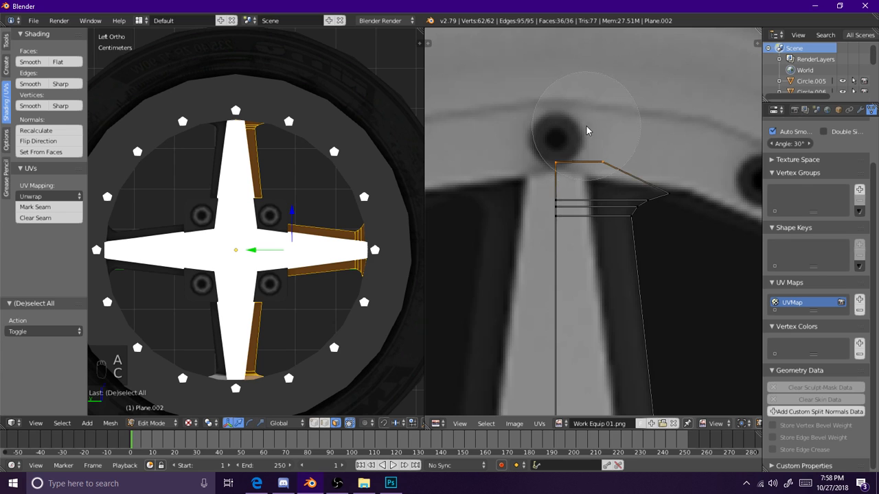
right_click(574, 132)
key("a")
middle_click_drag(264, 199, 280, 220)
key("Tab")
key("Tab")
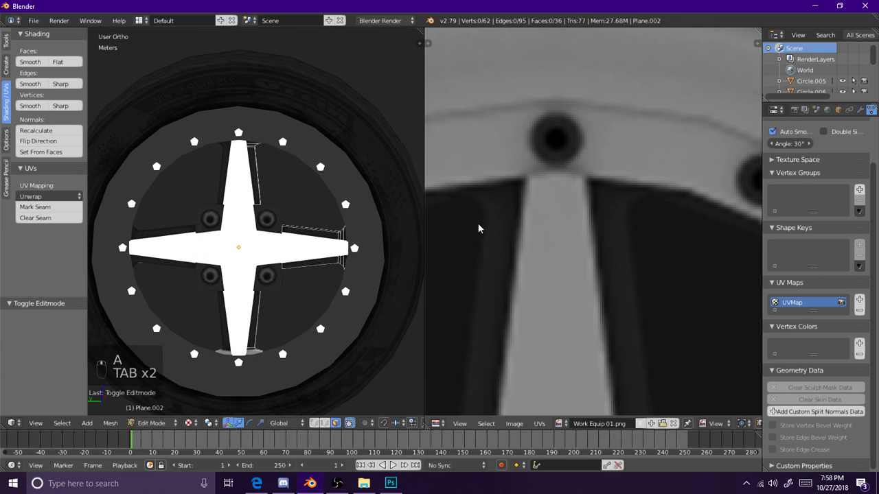
Step: Select the rim-side end of the lower spoke's UVs and move it inward along Y by 68.5 µm
scroll(575, 298, "down", 6)
middle_click_drag(575, 298, 554, 162)
key("a")
key("a")
key("a")
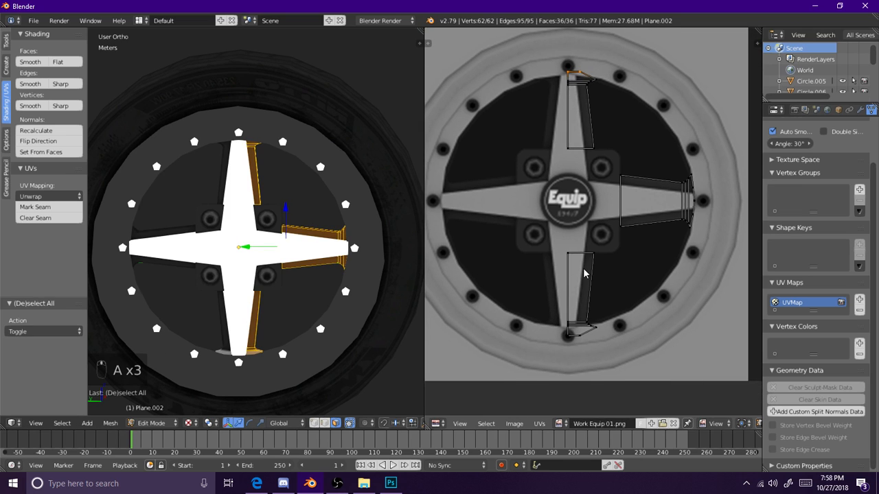
scroll(569, 320, "up", 5)
key("c")
left_click_drag(504, 249, 578, 248)
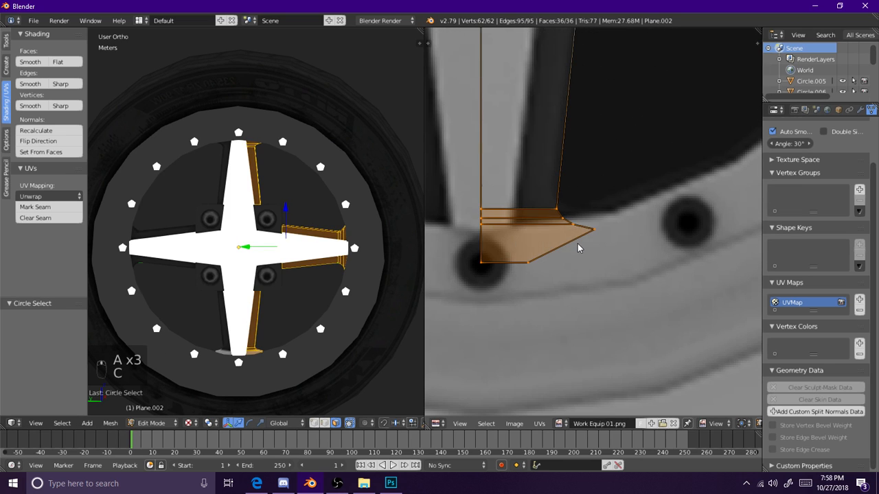
key("g")
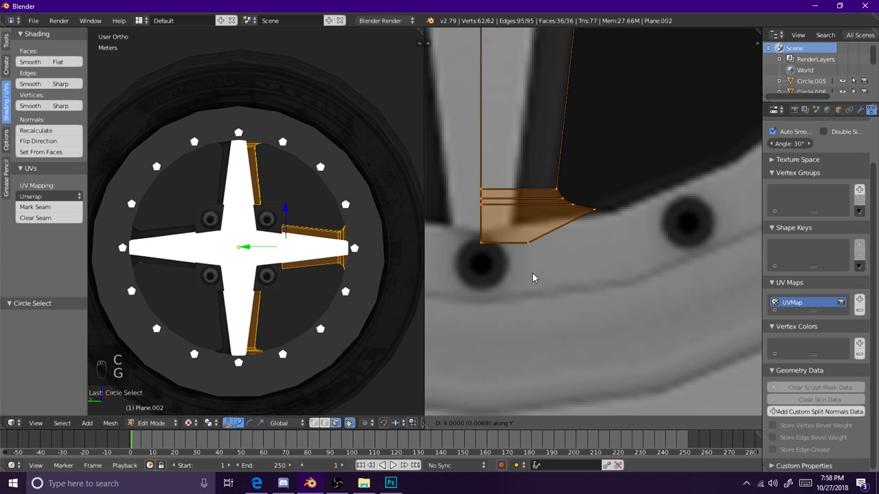
left_click(532, 273)
Step: Return to object mode with everything deselected and display the wheel with Texture shading
key("z")
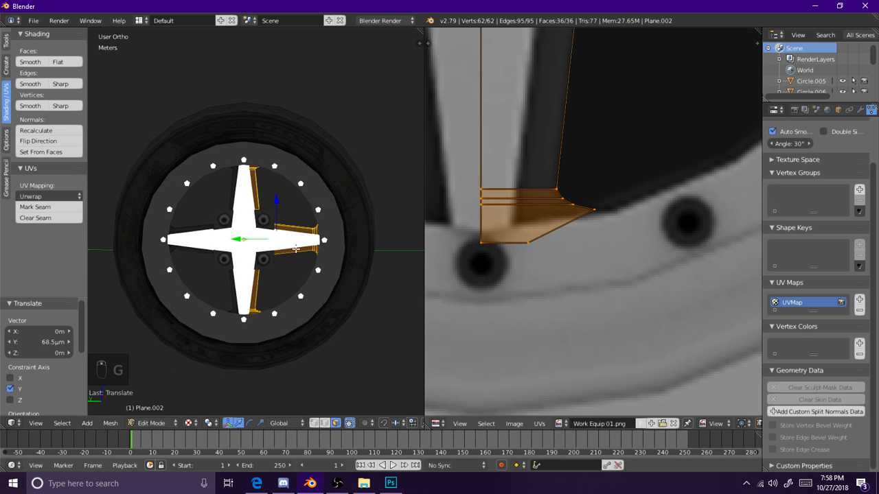
key("z")
key("Tab")
key("a")
key("a")
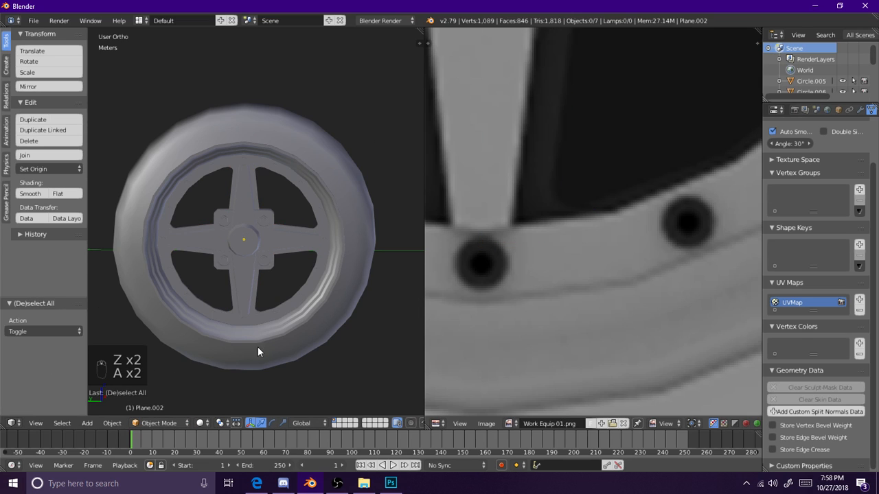
left_click(199, 423)
left_click(220, 384)
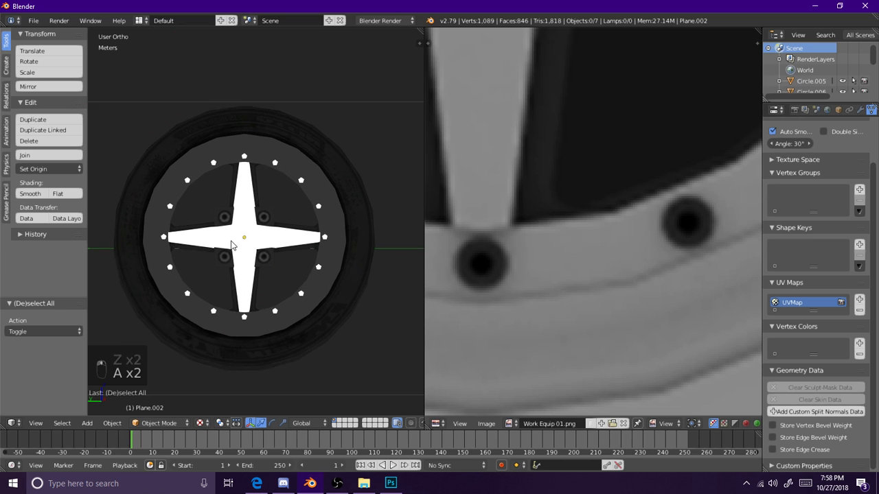
Step: Select all geometry of the centre cap in edit mode and project its UVs from the left orthographic view
scroll(275, 237, "up", 4)
middle_click_drag(245, 247, 278, 198)
right_click(278, 198)
right_click(280, 235)
key("Tab")
key("a")
key("a")
key("a")
key("a")
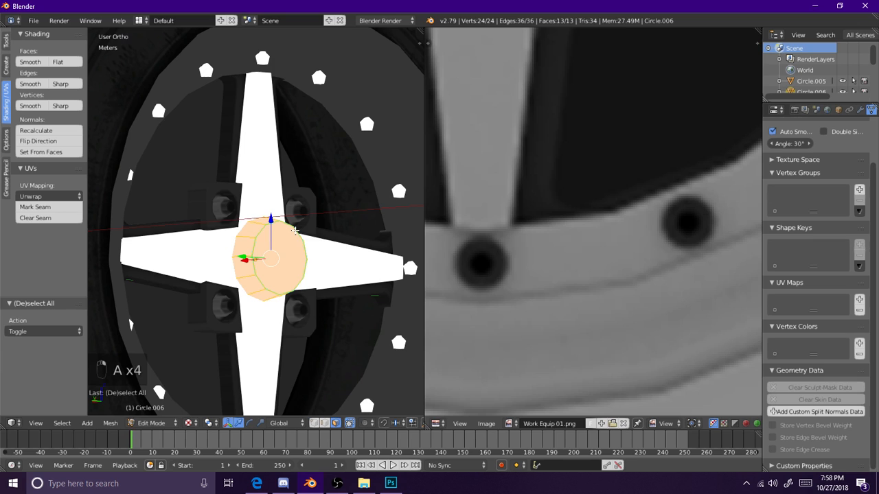
key("KP_3")
key("KP_9")
key("u")
key("u")
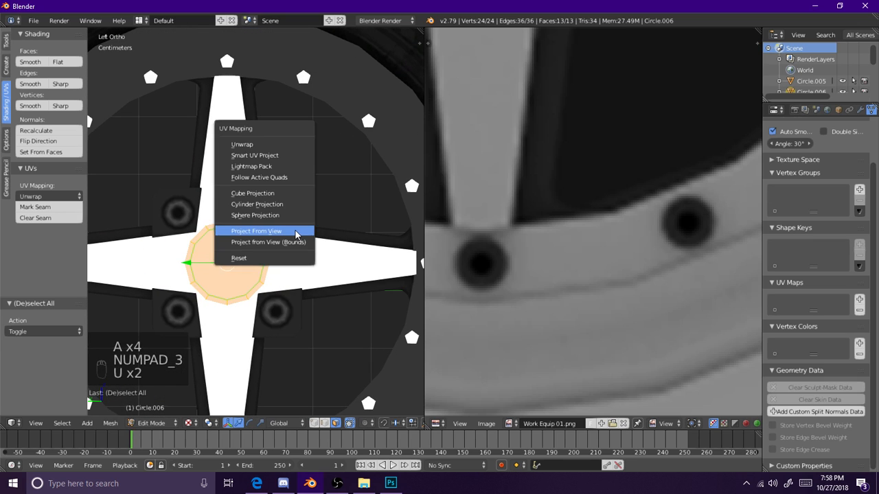
left_click(295, 231)
Step: Scale the centre cap's UVs to 0.355 and place them over the Equip logo in the texture
scroll(650, 247, "down", 5)
middle_click_drag(589, 224, 576, 311)
key("s")
left_click(671, 162)
key("g")
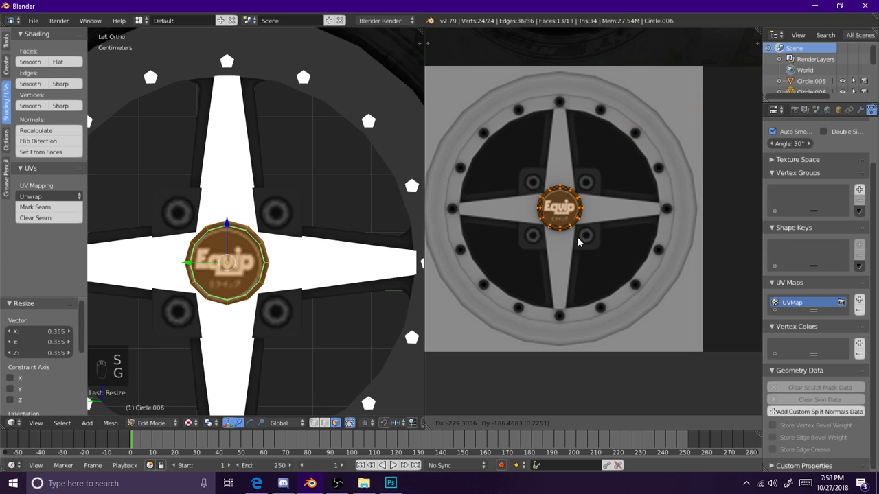
left_click(573, 246)
Step: Centre the cap's UVs on the Equip logo by shifting them -16.8 µm in X and -19.2 µm in Y, then deselect the mesh
scroll(570, 213, "up", 6)
middle_click_drag(591, 209, 631, 219)
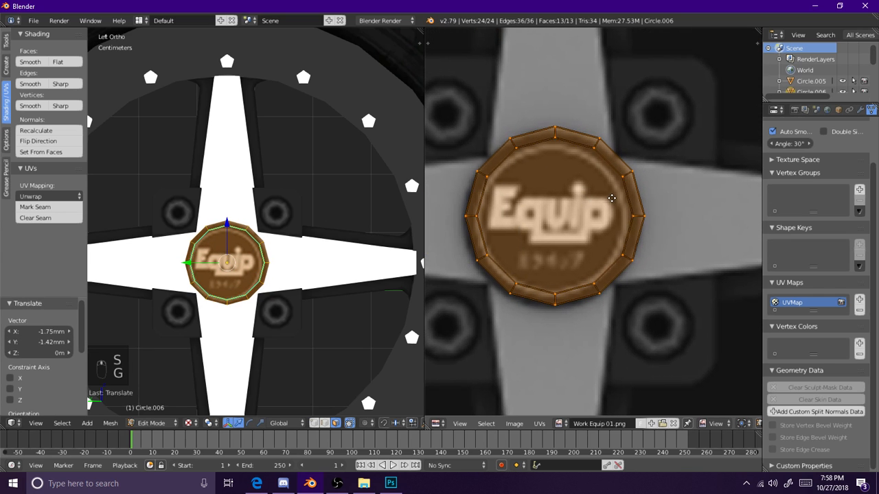
key("g")
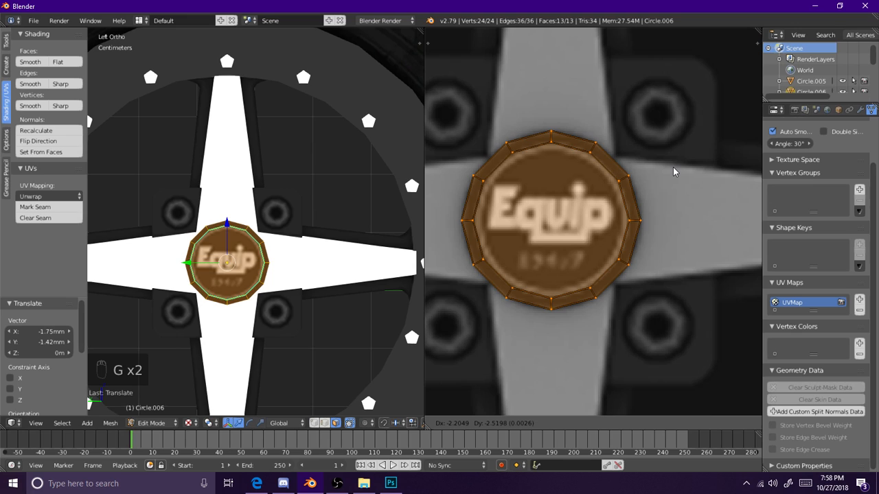
left_click(673, 167)
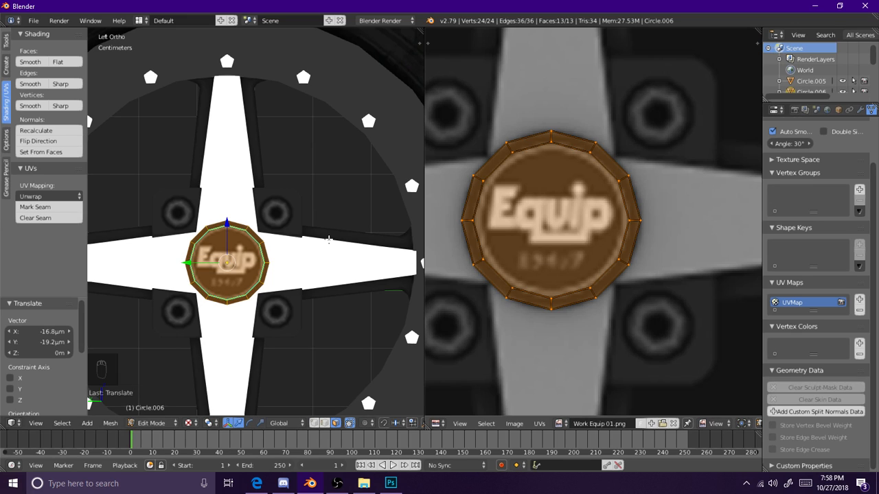
scroll(331, 241, "down", 1)
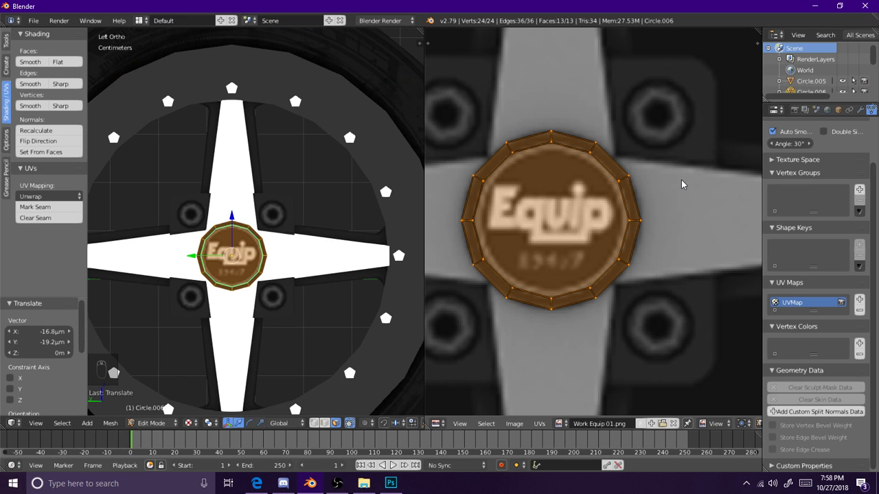
scroll(273, 222, "down", 1)
key("a")
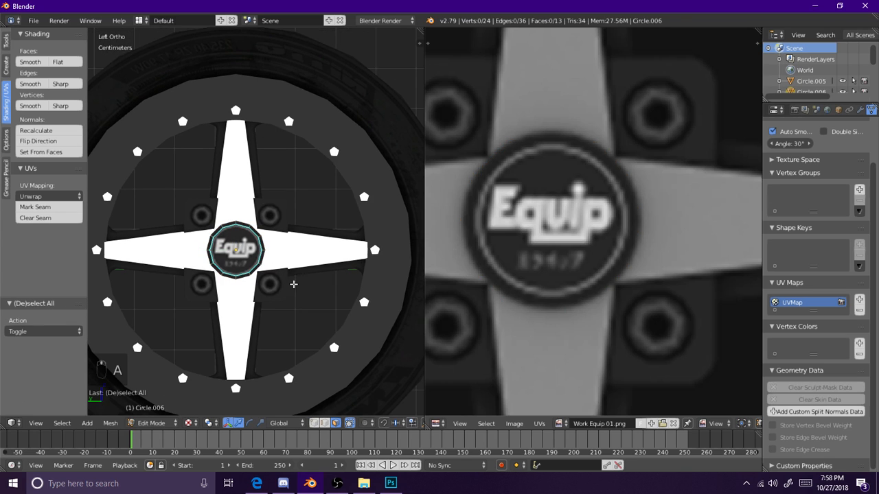
Step: Select all geometry of the untextured cross-shaped spoke face and project its UVs from the left orthographic view
middle_click_drag(326, 308, 325, 306)
key("Tab")
right_click(236, 188)
key("Tab")
key("a")
key("a")
key("a")
key("a")
key("a")
key("a")
key("KP_3")
key("ctrl+KP_3")
key("u")
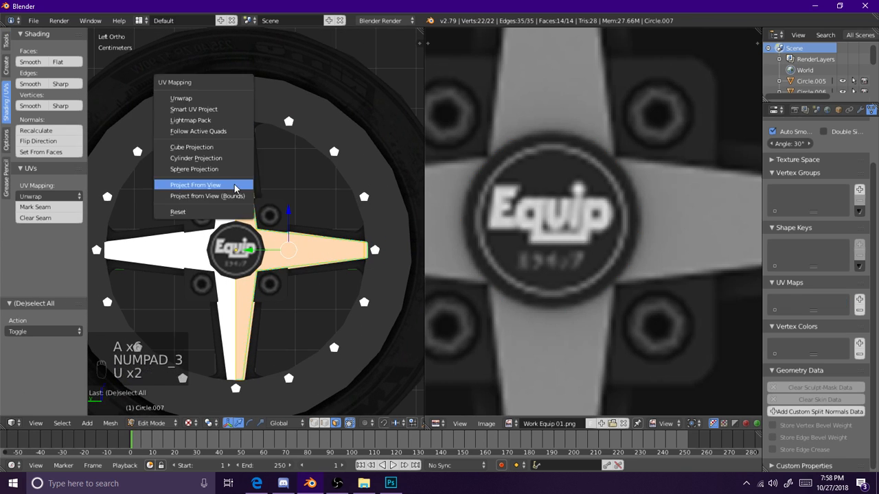
left_click(235, 187)
Step: Scale the spoke face's UVs down to about half size and move them near the centre of the textured wheel
scroll(559, 279, "down", 4)
key("g")
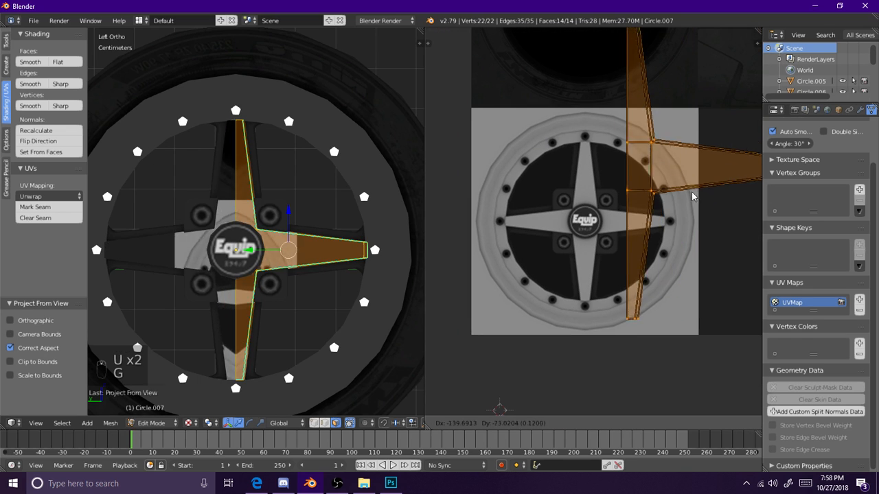
left_click(643, 241)
key("s")
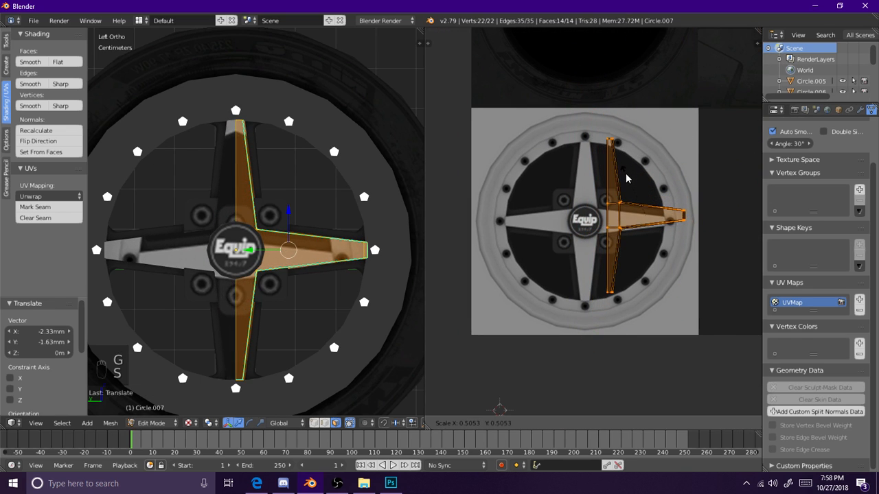
left_click(629, 185)
key("g")
left_click(663, 194)
Step: Enlarge the spoke face's UVs by 1.366 and shift them 0.314 mm in X and 12.1 µm in Y
key("s")
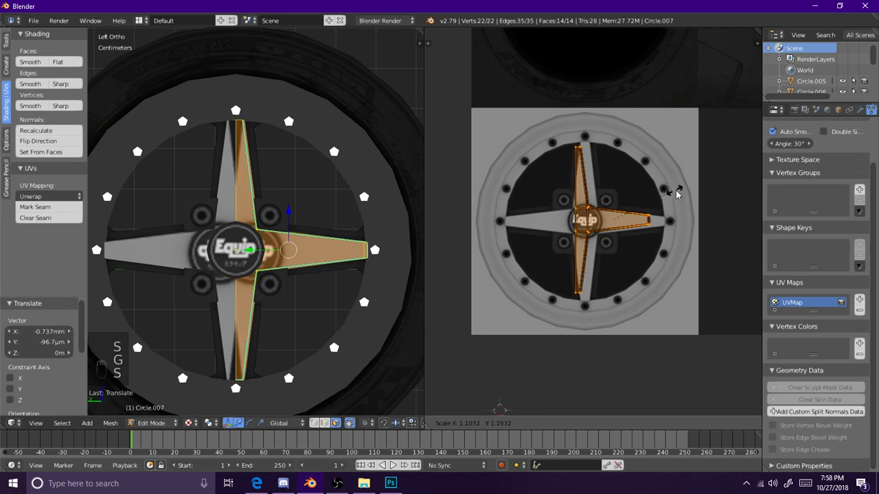
left_click(697, 195)
key("g")
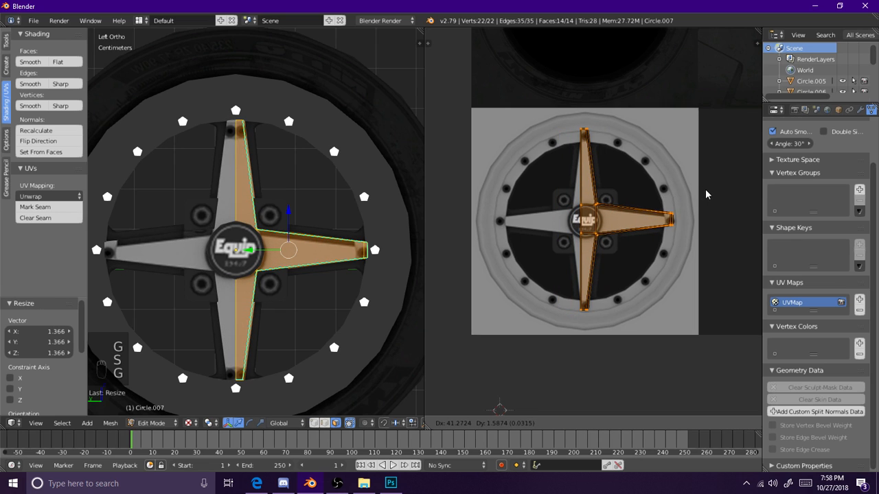
left_click(705, 194)
Step: Shrink the spoke face's UVs slightly and shift them -30.5 µm in X and -60.9 µm in Y
scroll(693, 182, "up", 2)
key("s")
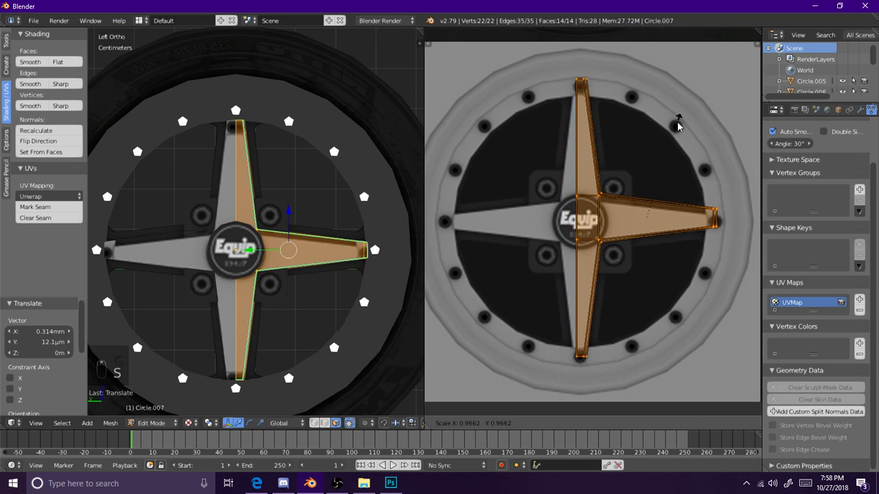
left_click(669, 131)
key("g")
left_click(665, 136)
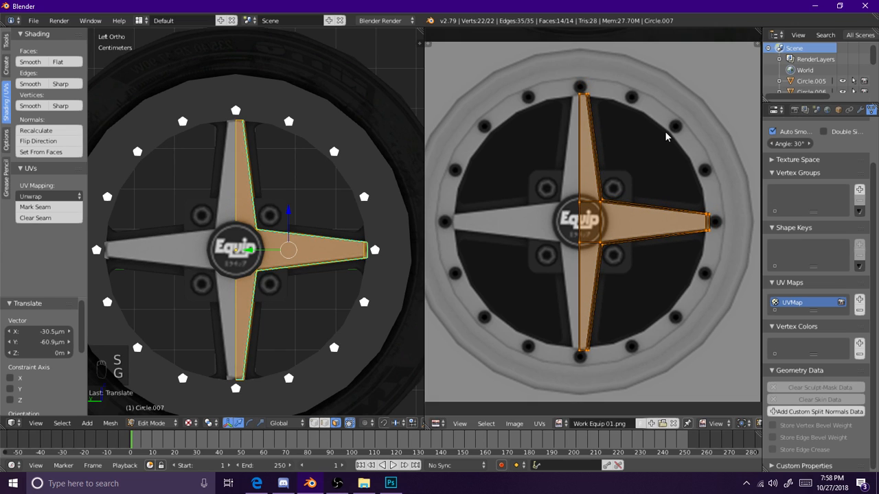
Step: Shift the spoke face's UVs -0.107 mm in X and -0.114 mm in Y, then scale them by 0.871 and reposition them
key("s")
key("g")
left_click(658, 145)
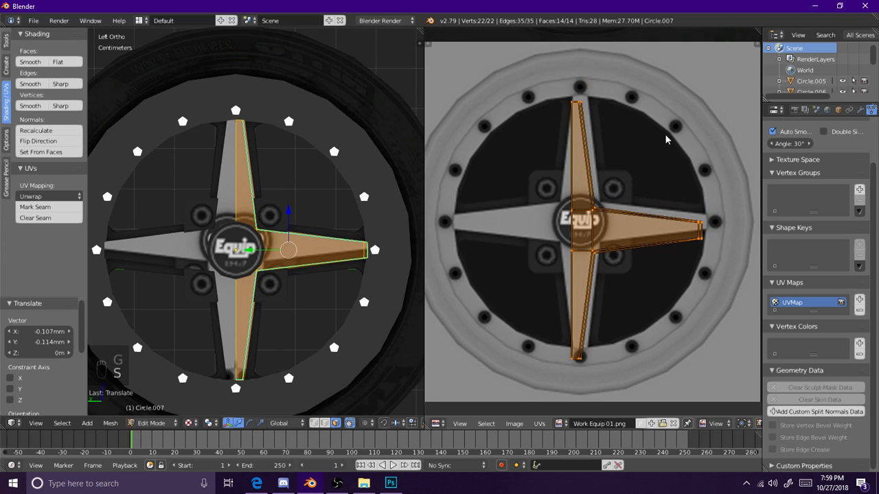
key("s")
left_click(673, 142)
key("g")
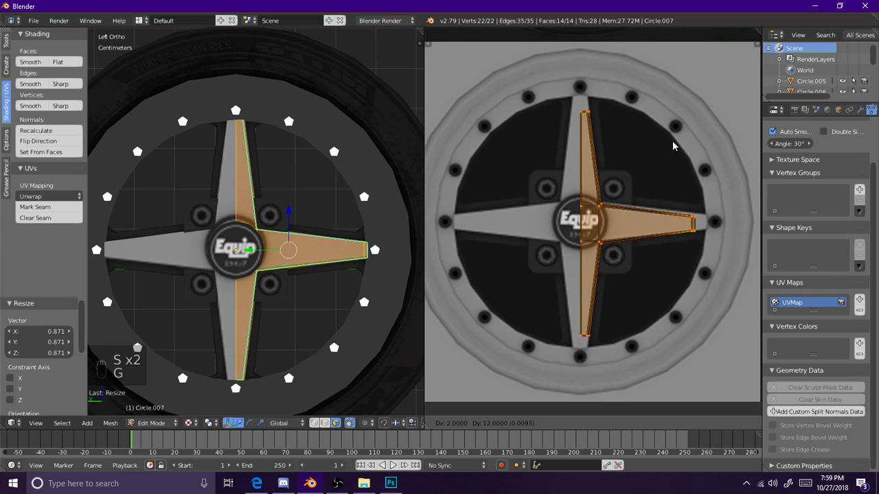
left_click(675, 144)
Step: Enlarge the spoke face's UVs by 1.119 and shift them 15.2 µm in both X and Y
middle_click_drag(693, 197, 666, 210)
key("s")
left_click(693, 220)
key("g")
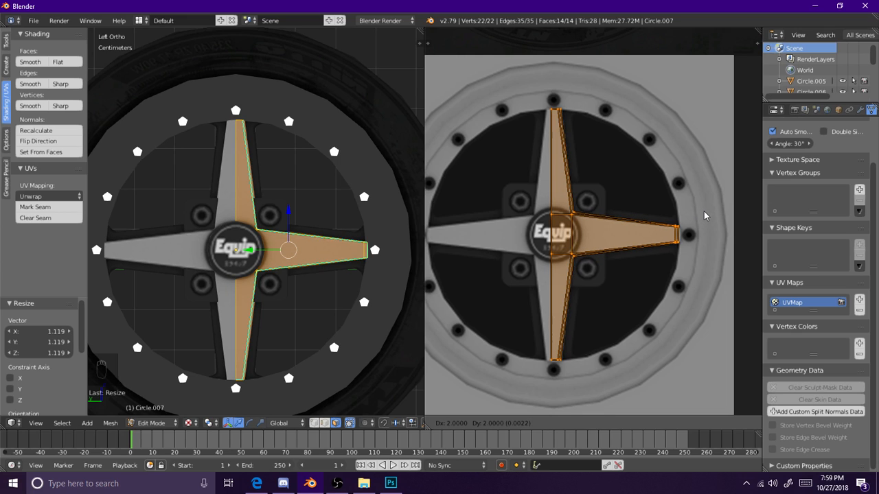
left_click(704, 216)
Step: Fine-tune the scale of the spoke face's UVs against the spoke tips and shift them 3.81 µm in X
scroll(616, 149, "up", 4)
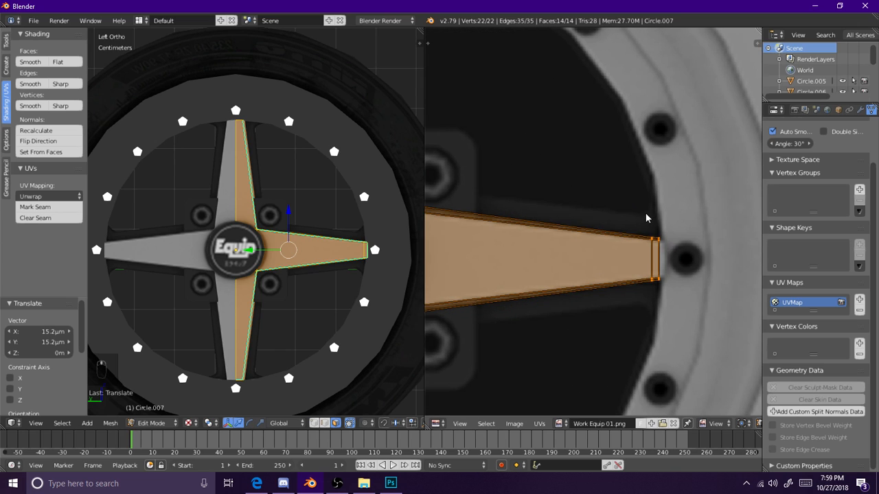
scroll(628, 263, "down", 2)
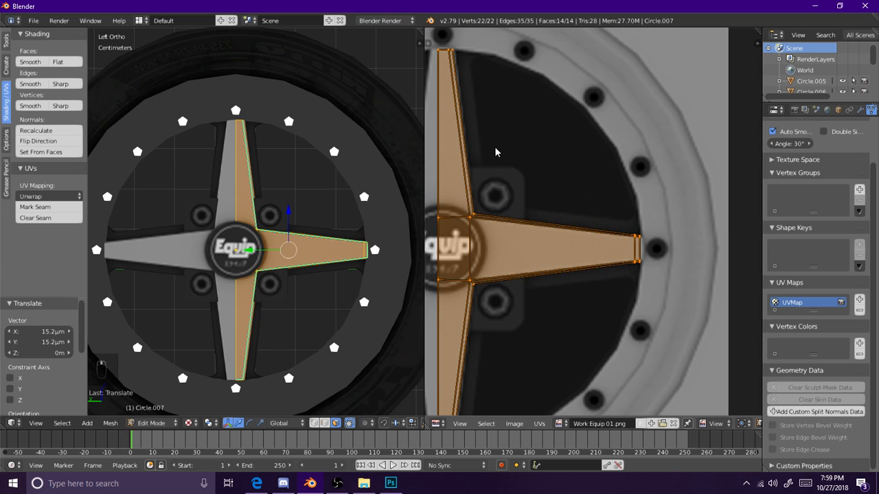
scroll(496, 150, "down", 1)
middle_click_drag(496, 147, 536, 195)
scroll(551, 224, "up", 2)
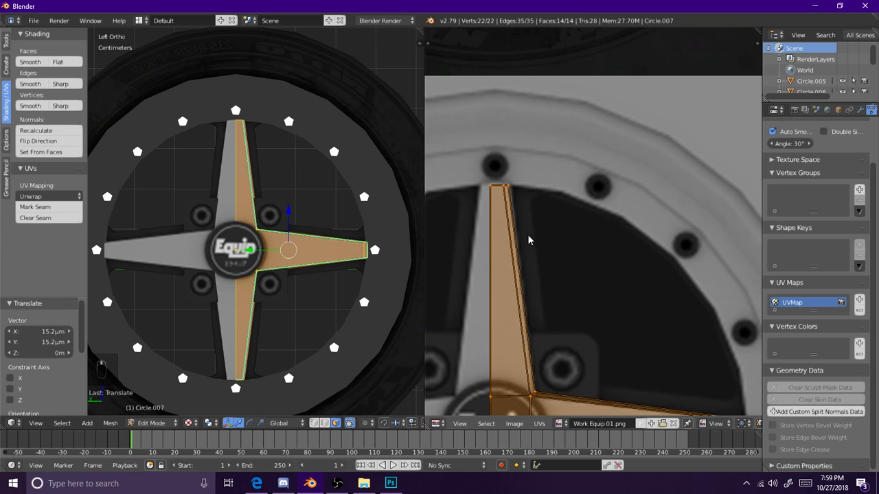
middle_click_drag(529, 240, 542, 195)
key("s")
left_click(565, 150)
key("g")
left_click(612, 245)
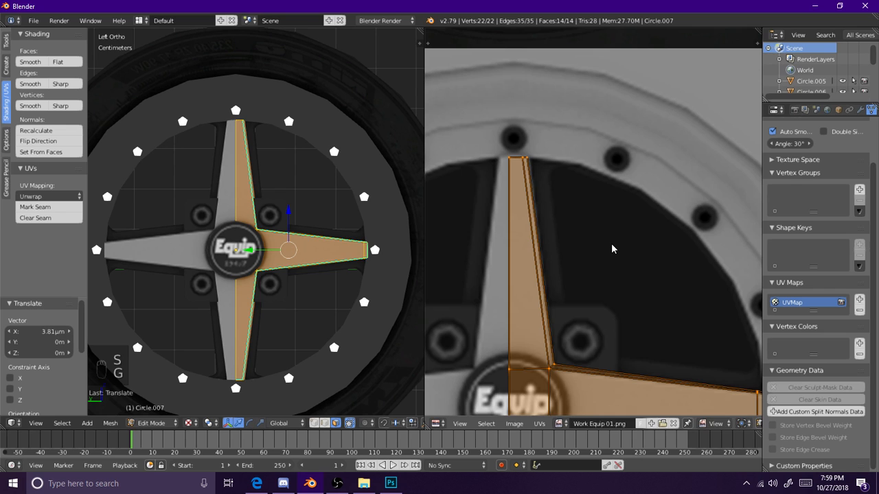
Step: Select only the UV vertices along the outer edges of the vertical spoke's lower and upper arms
scroll(612, 249, "down", 2)
middle_click_drag(577, 279, 613, 204)
middle_click_drag(599, 175, 591, 168)
scroll(591, 210, "up", 1)
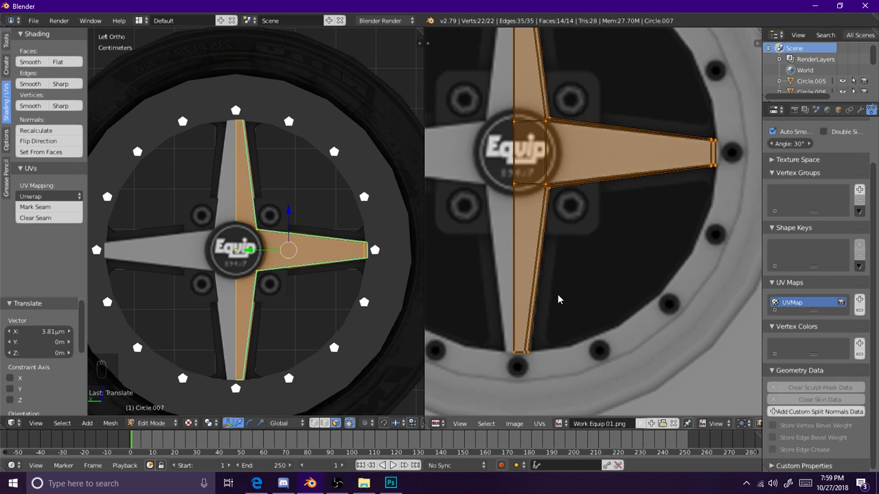
key("a")
key("c")
left_click(575, 349)
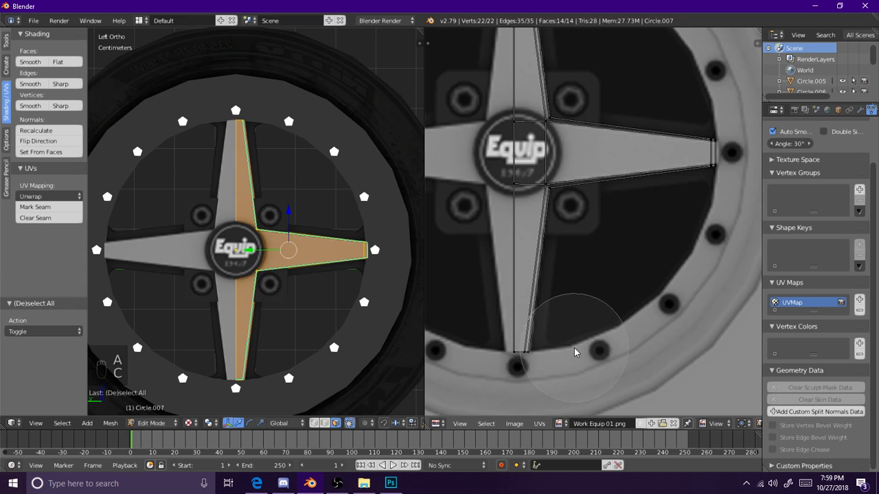
right_click(575, 349)
middle_click_drag(543, 252, 549, 330)
key("c")
left_click(570, 78)
right_click(574, 77)
Step: Shift the selected spoke edge UVs 14.4 µm and another 4.8 µm along X, then deselect them
key("g")
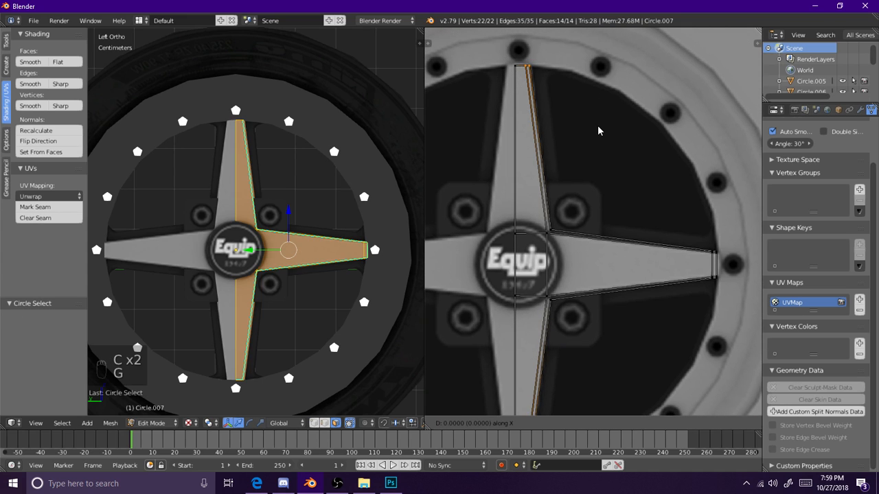
left_click(599, 130)
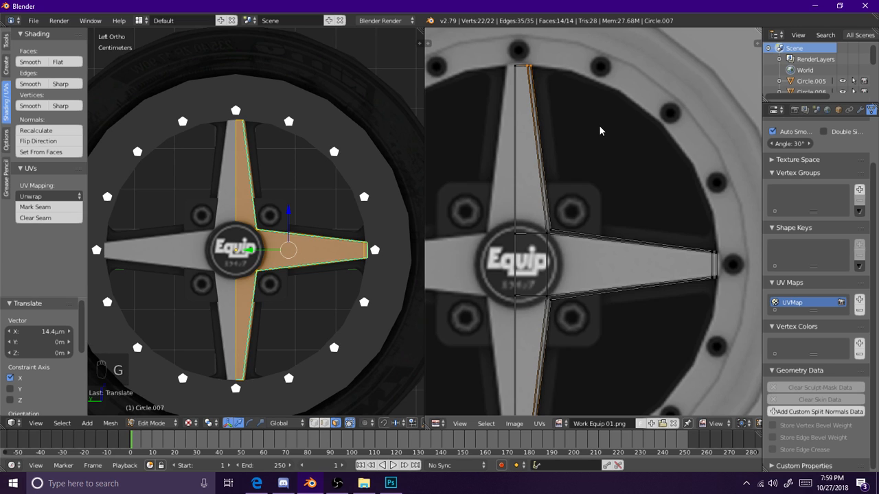
key("g")
key("x")
left_click(600, 130)
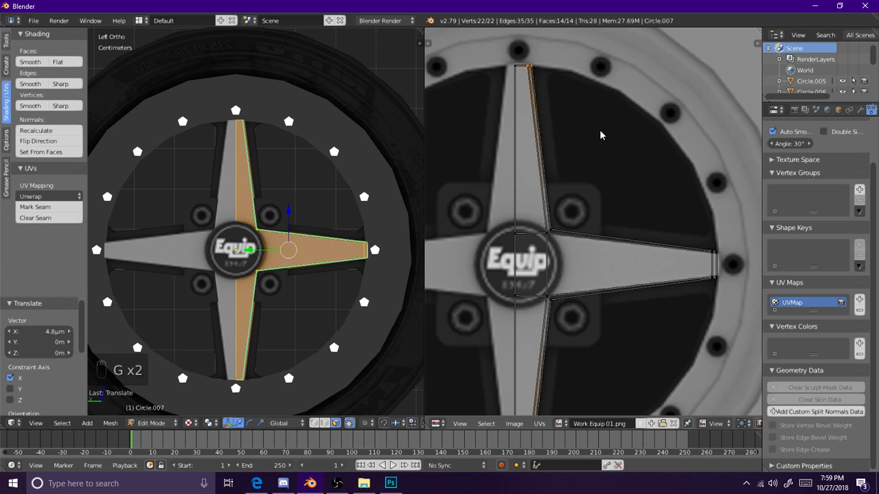
key("a")
Step: Leave edit mode on the spoke face, deselect everything and inspect the textured spokes up close from an angle
middle_click_drag(596, 211, 585, 249)
scroll(545, 195, "up", 4)
scroll(302, 247, "down", 3)
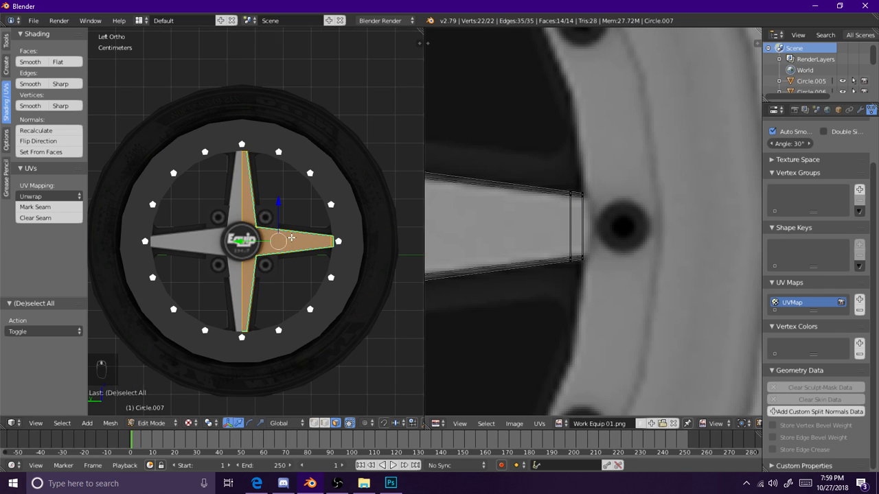
key("a")
key("Tab")
key("a")
key("a")
middle_click_drag(305, 244, 274, 270)
scroll(339, 269, "up", 2)
scroll(303, 278, "up", 3)
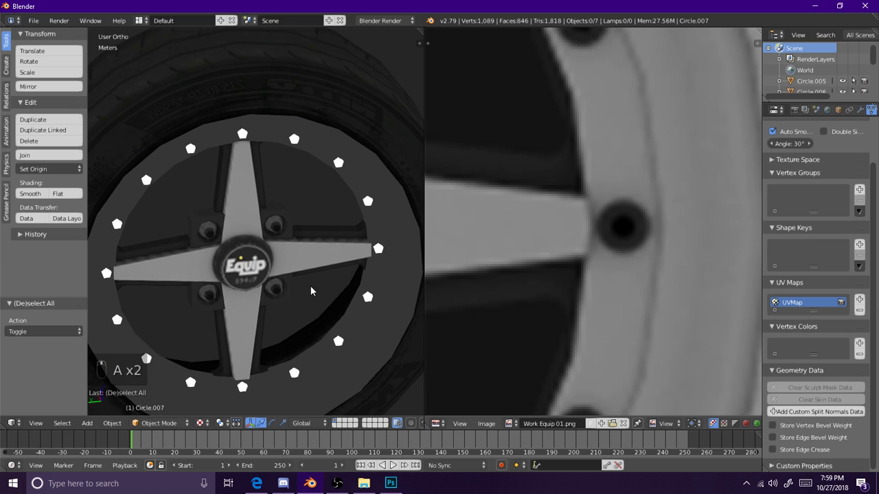
Step: Try to resize the UVs of the spoke face's side faces
right_click(338, 261)
key("Tab")
middle_click_drag(282, 274, 268, 305)
key("z")
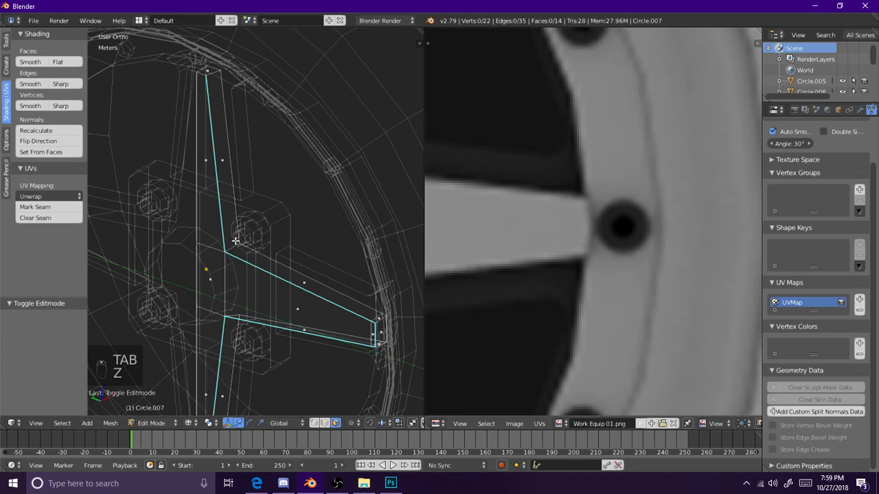
key("z")
key("a")
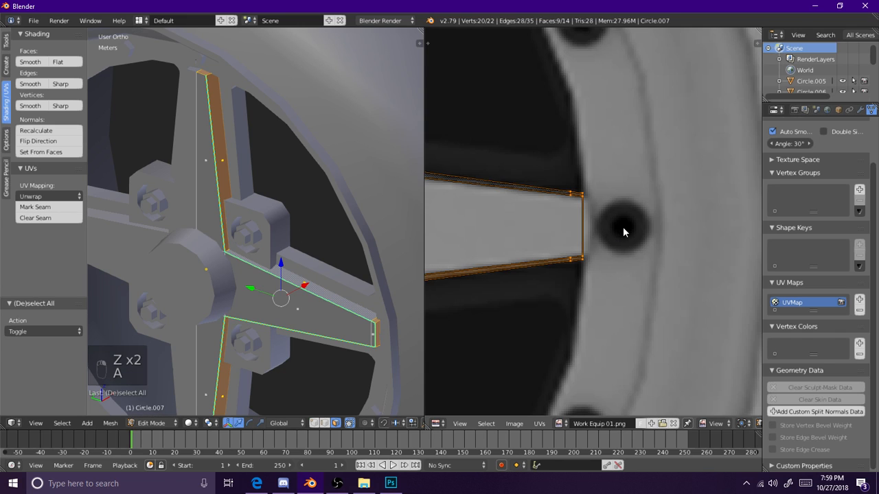
key("s")
right_click(626, 229)
key("a")
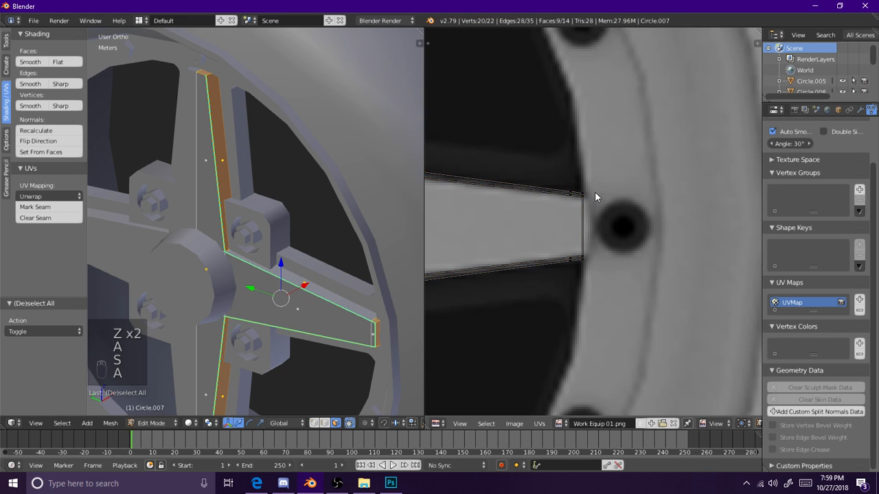
key("a")
scroll(524, 228, "down", 5)
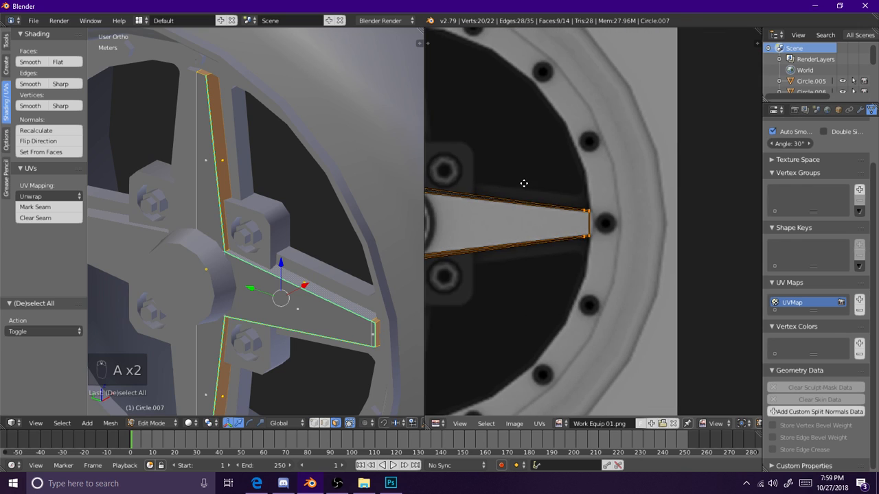
key("a")
Step: Leave edit mode on the spoke face and restore the textured viewport shading
key("z")
left_click(189, 423)
left_click(202, 377)
key("z")
key("z")
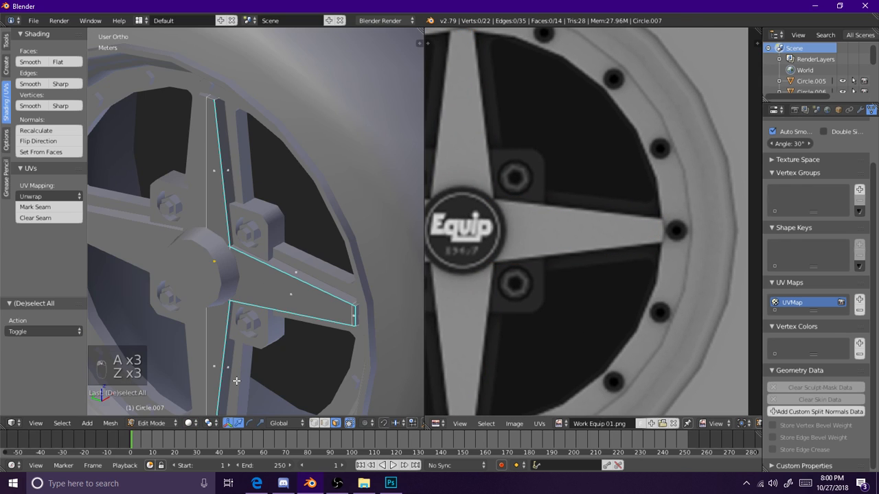
key("Tab")
left_click(200, 423)
left_click(206, 373)
key("a")
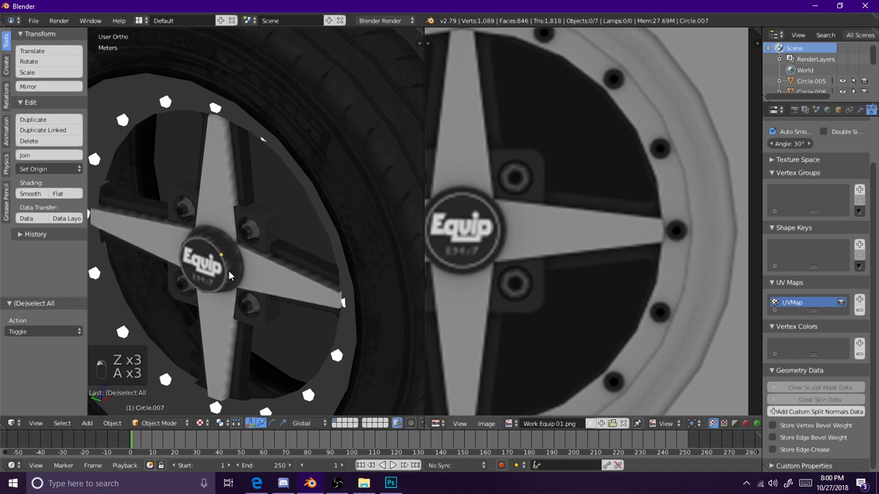
Step: Open the combined tyre and rim mesh for editing with nothing selected
scroll(326, 215, "up", 4)
middle_click_drag(326, 216, 266, 242)
scroll(300, 244, "down", 5)
scroll(218, 184, "up", 2)
right_click(166, 151)
key("Tab")
key("a")
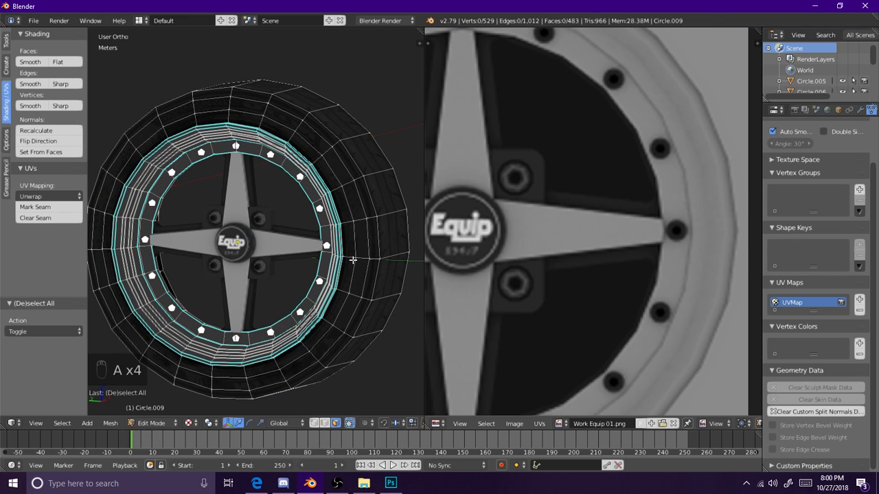
Step: Select the tyre's face loops from the outer sidewall across the tread to the inner sidewall
right_click(314, 155, "alt")
right_click(328, 147, "alt+shift")
right_click(336, 142, "alt+shift")
right_click(345, 136, "alt+shift")
middle_click_drag(378, 137, 242, 153)
right_click(279, 143, "alt+shift")
right_click(286, 151, "alt+shift")
right_click(294, 160, "alt+shift")
Step: Separate the selected tyre faces from the rim into their own object
middle_click_drag(268, 179, 322, 193)
key("KP_3")
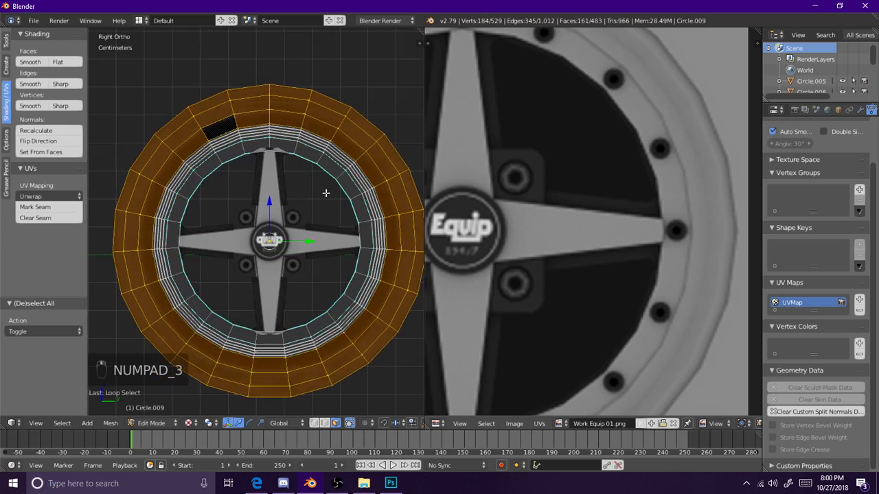
key("KP_1")
key("KP_3")
key("KP_9")
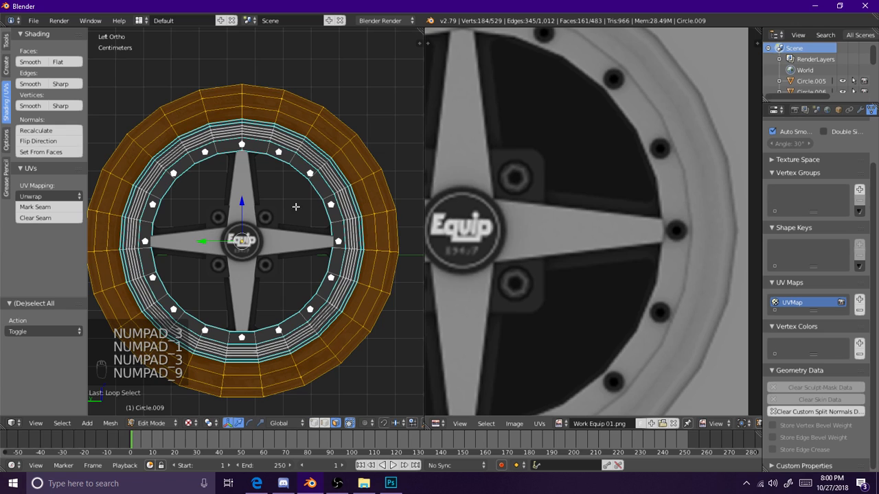
middle_click_drag(237, 205, 285, 228, "shift")
key("p")
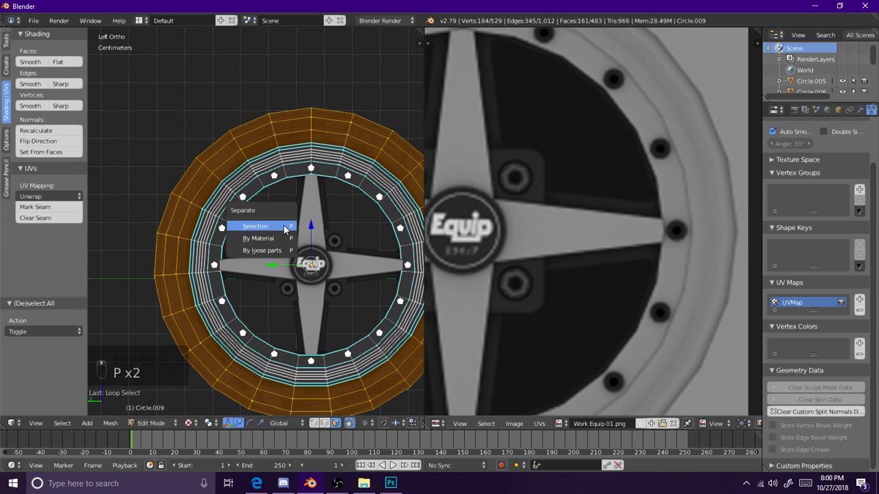
left_click(285, 227)
Step: Clear the selection and select all the linked faces of the remaining rim mesh
key("a")
key("a")
key("a")
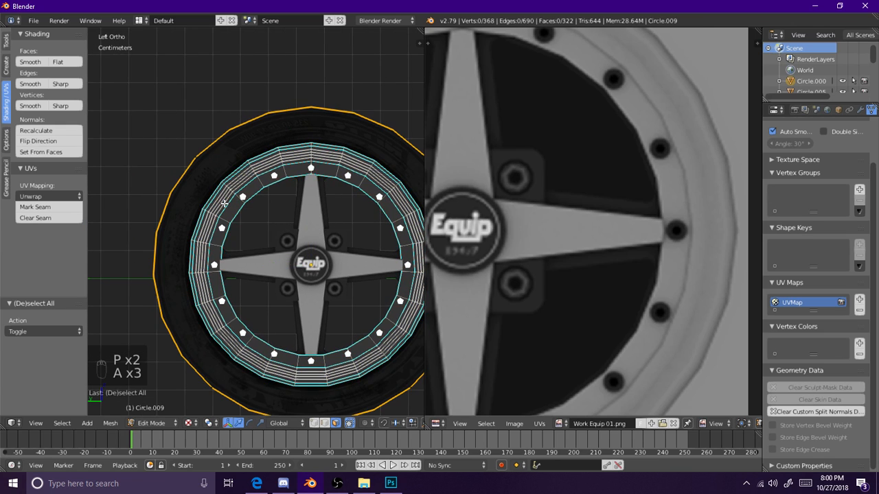
key("l")
key("l")
middle_click_drag(233, 220, 172, 334)
scroll(256, 275, "up", 4)
middle_click_drag(302, 244, 307, 289)
key("KP_3")
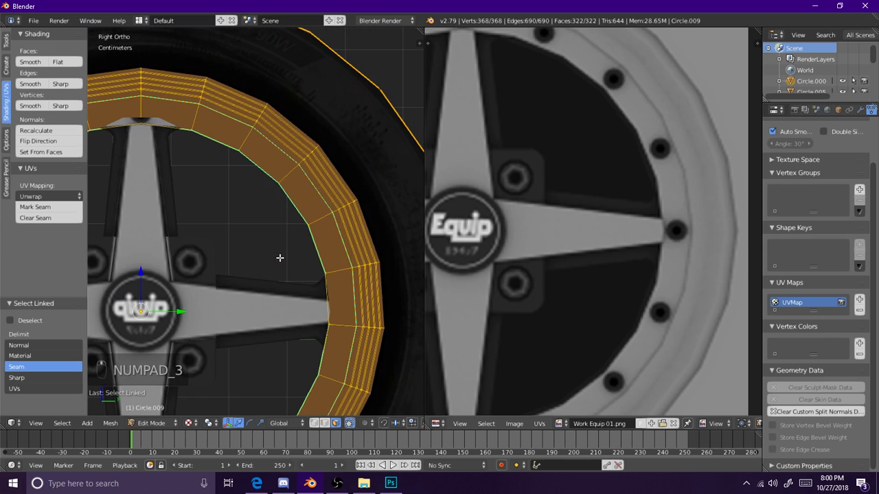
Step: Project the rim's UVs from the left orthographic view and scale them to 0.5
key("KP_9")
key("u")
key("u")
scroll(529, 271, "down", 4)
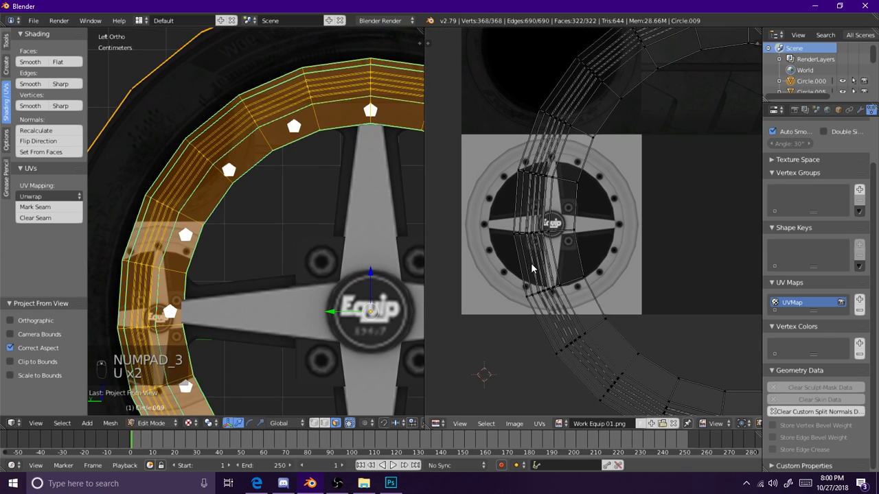
key("a")
key("s")
left_click(616, 270, "ctrl")
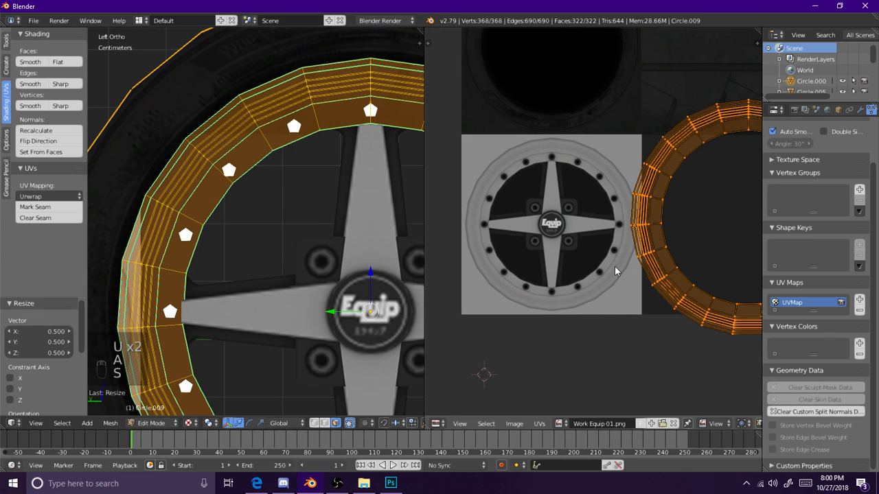
Step: Move the rim's UVs -5.62 mm in X over the pictured wheel, then shift them 0.198 mm in X and -0.213 mm in Y
key("g")
left_click(745, 274)
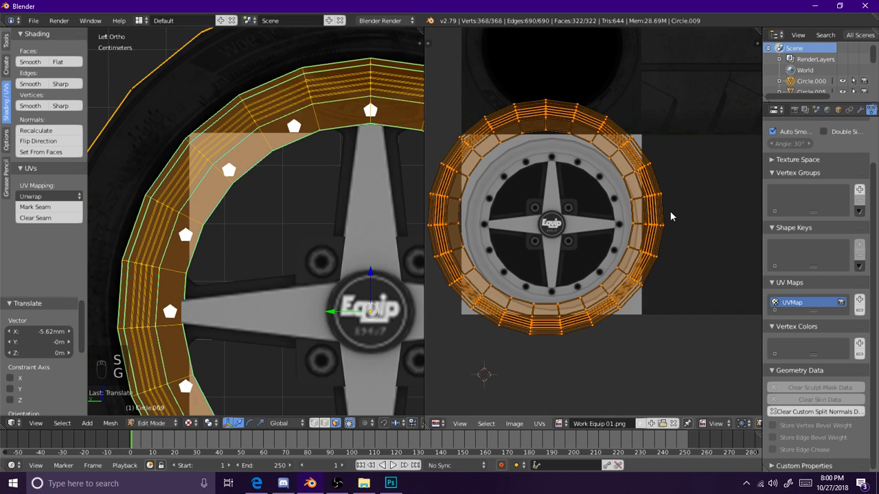
key("g")
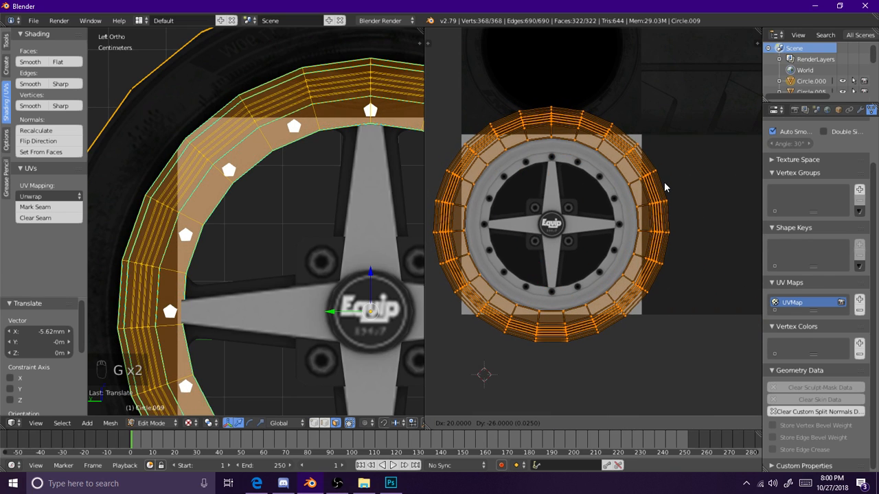
left_click(666, 188)
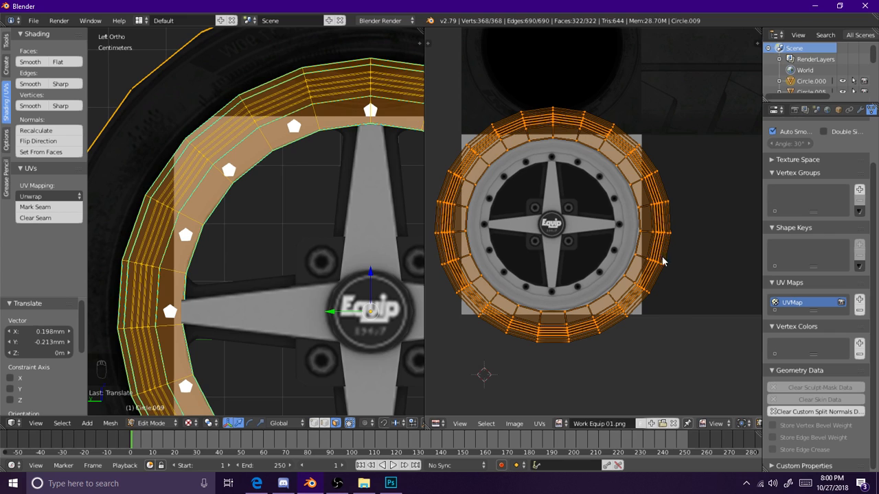
Step: Scale the rim's UVs by 0.994 around the pictured wheel
scroll(660, 264, "up", 1)
middle_click_drag(649, 280, 674, 296)
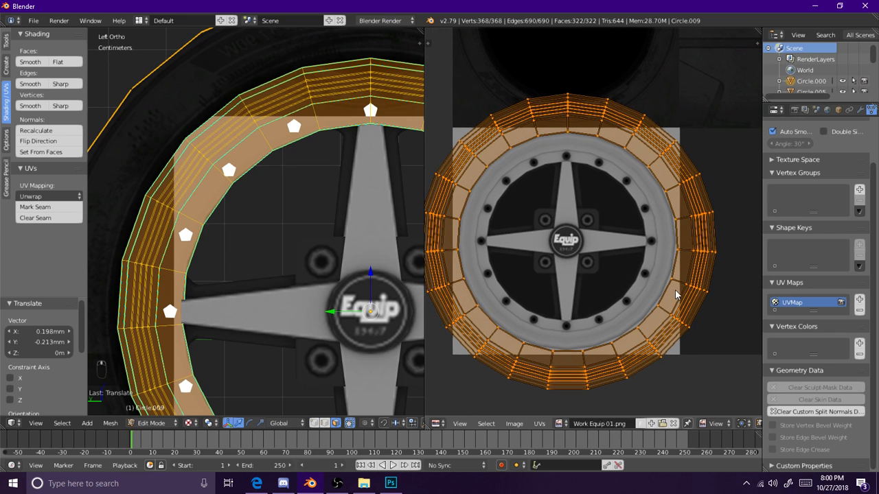
key("s")
left_click(740, 261)
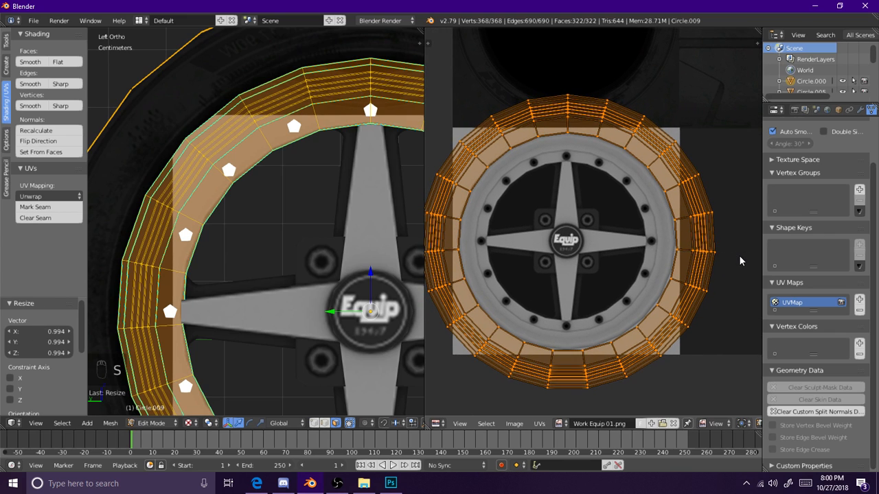
Step: Move the rim's UVs -12.1 µm in X and 24.2 µm in Y, then scale them by 0.742 to fit the pictured rim
key("g")
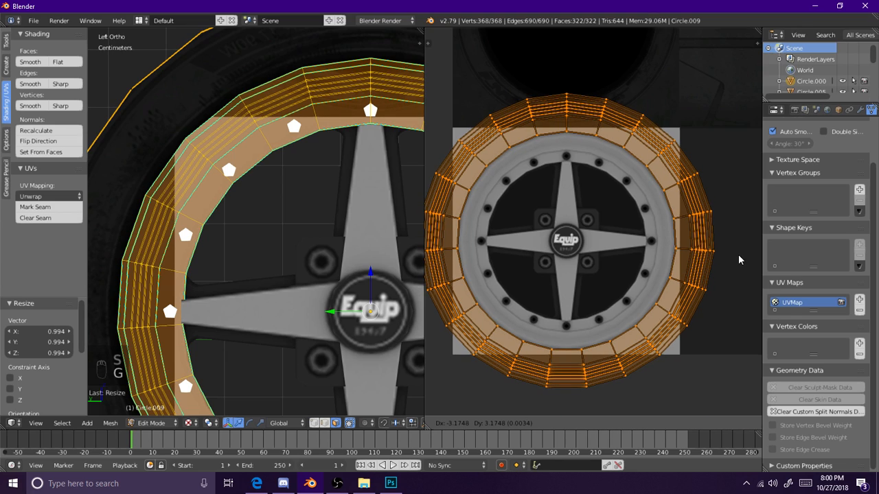
left_click(739, 254)
key("s")
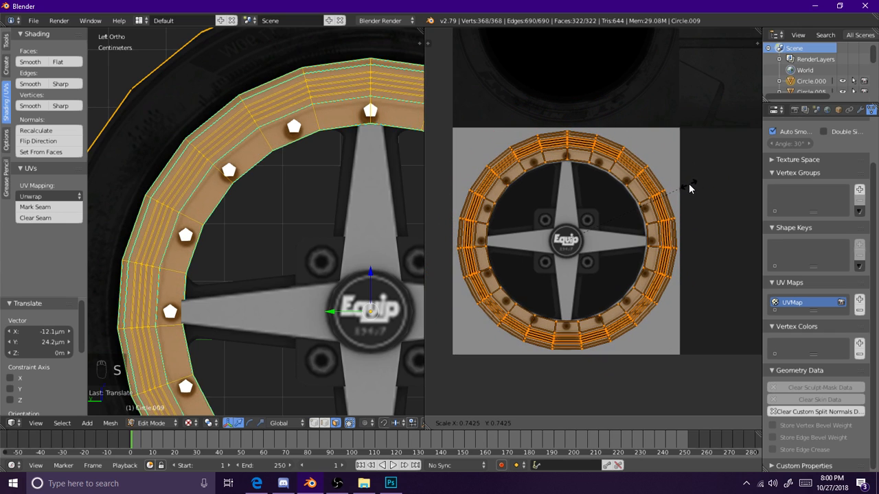
left_click(690, 189)
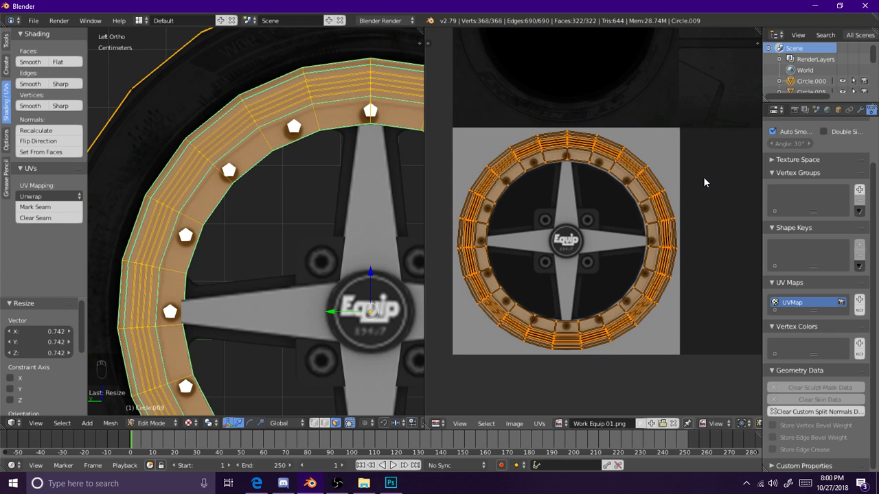
Step: Fine-tune the rim's UVs by shifting them -7.62 µm in Y and -15.2 µm in X, then scale them by about 0.99
scroll(604, 180, "up", 2)
key("g")
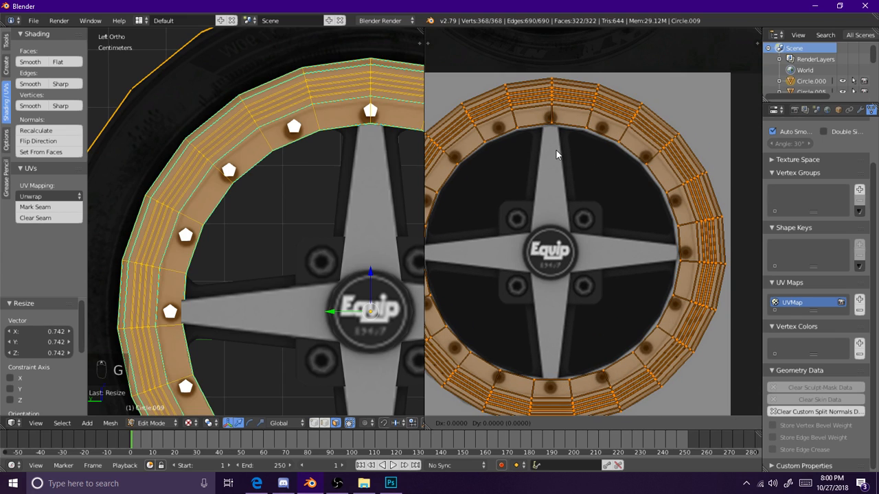
left_click(554, 156)
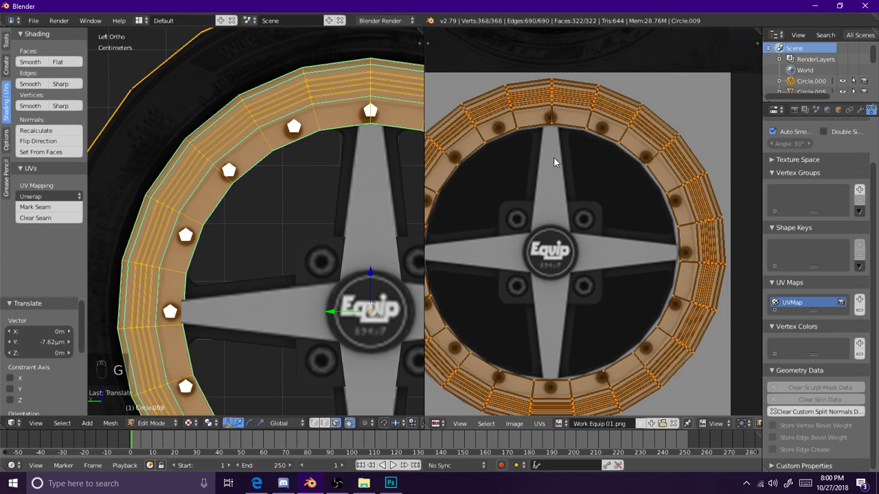
key("g")
left_click(691, 180)
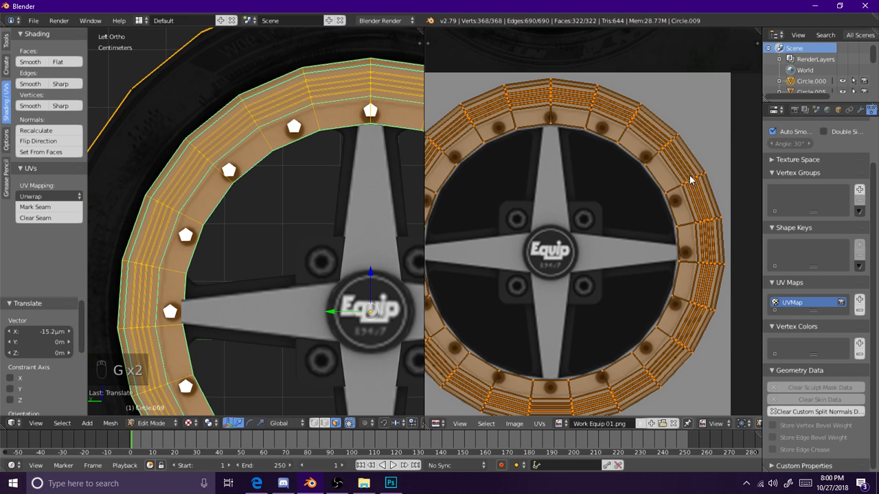
middle_click_drag(595, 205, 640, 225)
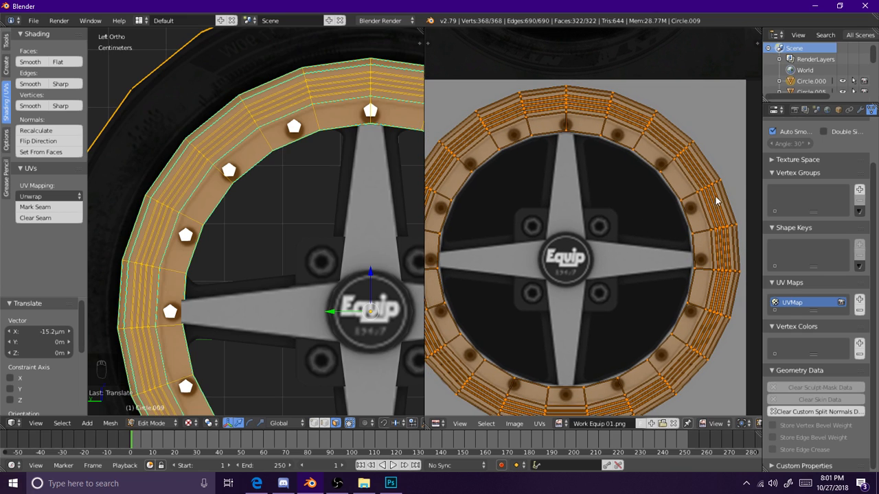
key("s")
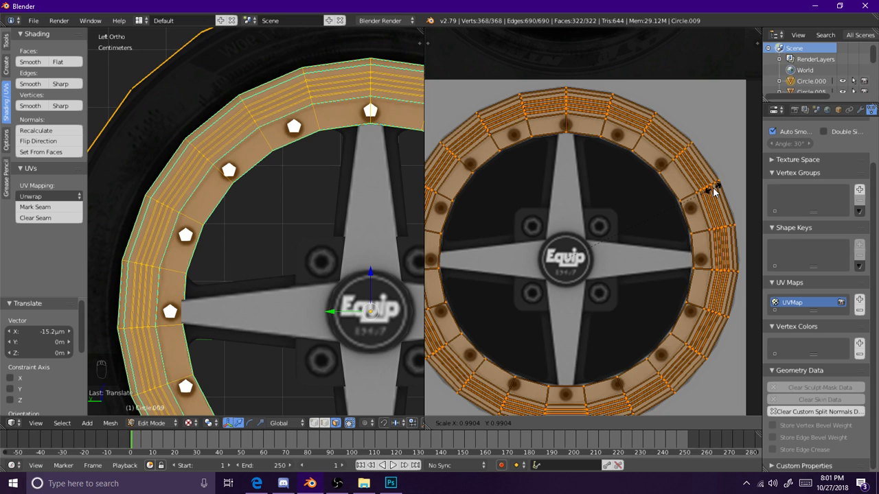
left_click(714, 193)
Step: Finish editing the rim, then open the ring of rim bolts for mesh editing with all its geometry selected
middle_click_drag(364, 269, 149, 165, "shift")
key("a")
key("Tab")
scroll(334, 249, "down", 1)
key("a")
scroll(353, 223, "up", 2)
right_click(148, 162)
key("Tab")
key("a")
key("a")
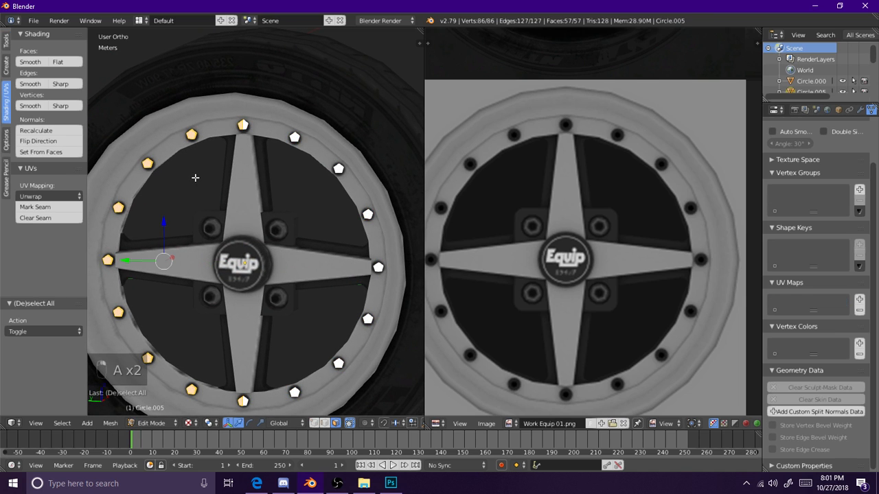
Step: Project the rim bolts' UVs from the left orthographic view and scale the resulting layout down
key("KP_3")
key("u")
key("u")
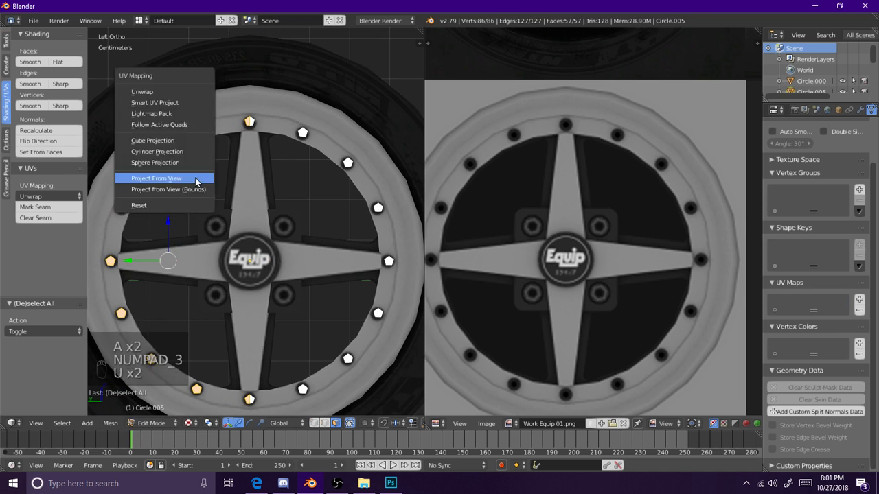
left_click(195, 178)
scroll(592, 234, "down", 3)
key("s")
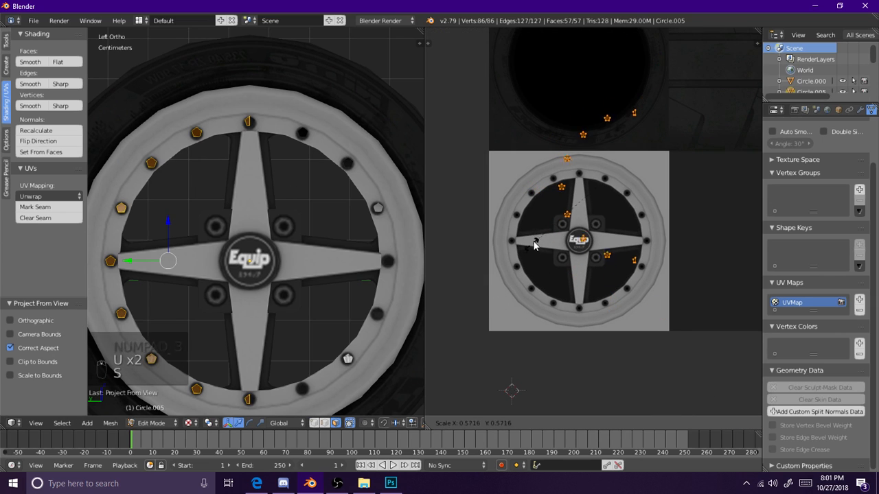
left_click(647, 182)
Step: Move the bolts' UVs -1.51 mm in X and -1.71 mm in Y onto the pictured wheel, then scale them by about 1.12
key("g")
left_click(600, 234)
key("s")
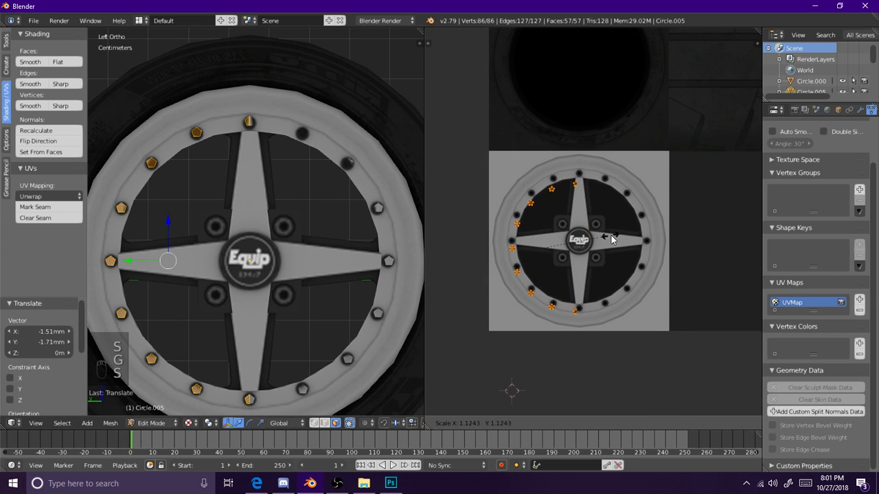
left_click(613, 235)
Step: Reposition the bolts' UVs over the pictured bolts, scale them by 1.035 and shift them 60.9 µm in Y
key("g")
left_click(616, 231)
key("s")
left_click(618, 228)
key("g")
left_click(616, 208)
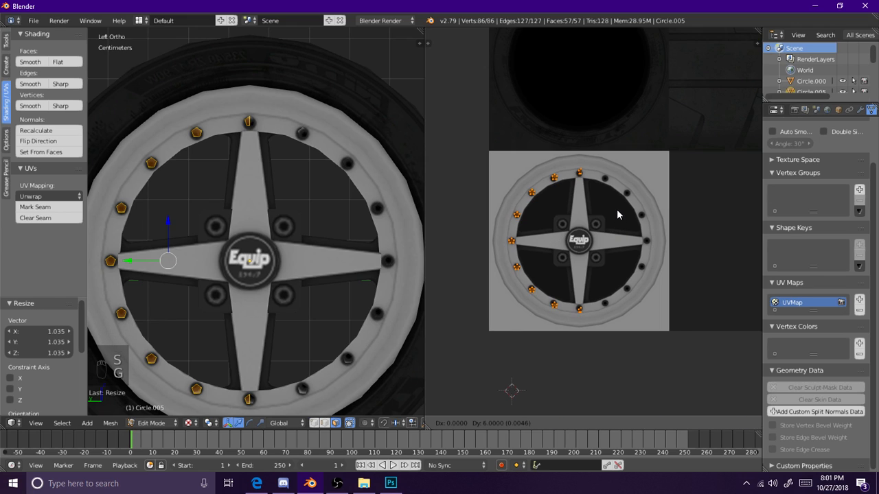
Step: Scale the bolts' UVs by 0.971 and shift them -19.2 µm in X to match the pictured bolt holes
key("s")
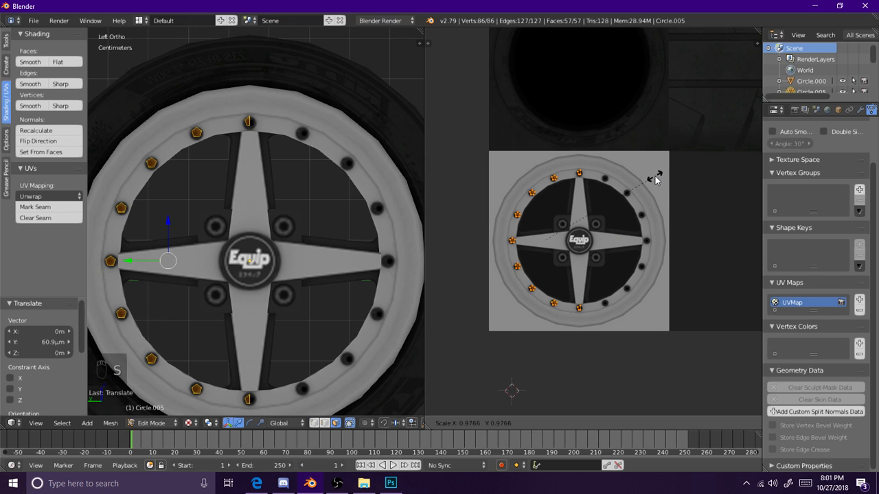
left_click(655, 177)
scroll(652, 181, "up", 2)
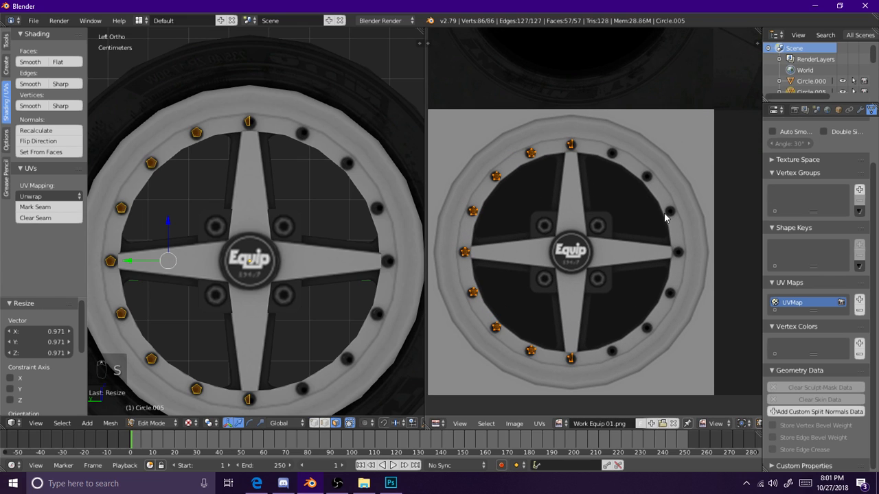
key("g")
left_click(652, 215)
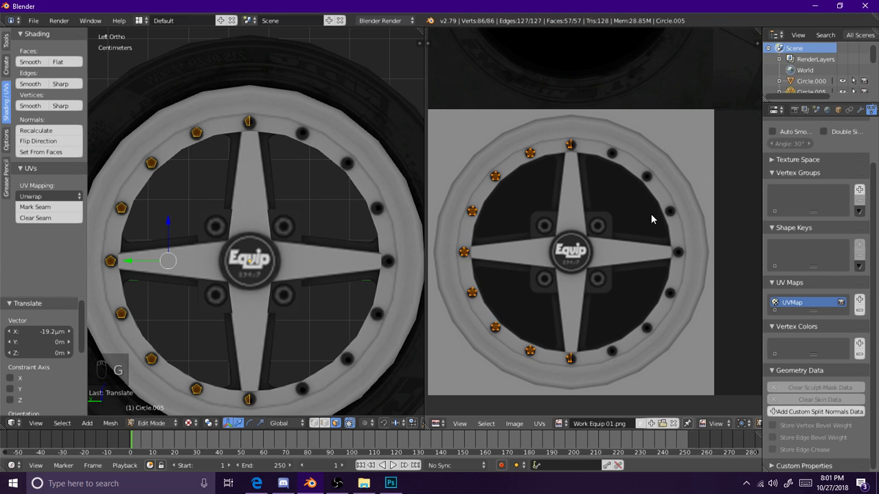
Step: Scale the bolts' UVs by 1.005, then shift them -7.62 µm in Y and -7.62 µm in X
scroll(635, 222, "up", 1)
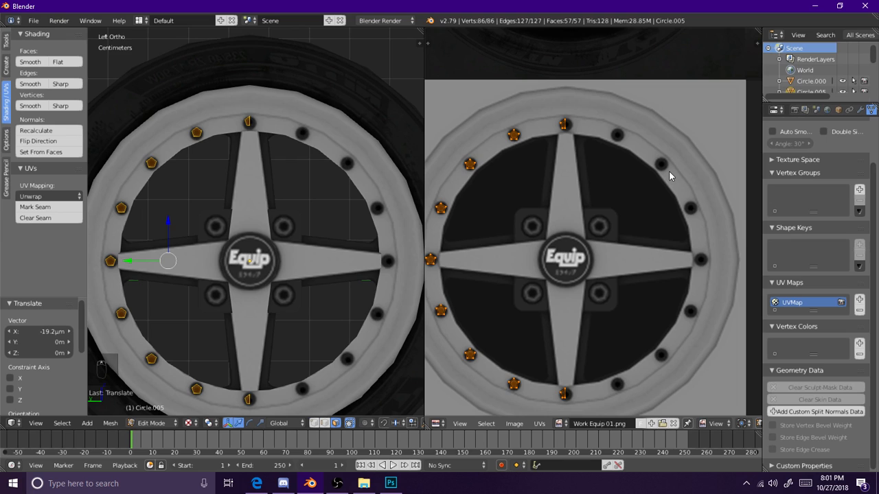
key("s")
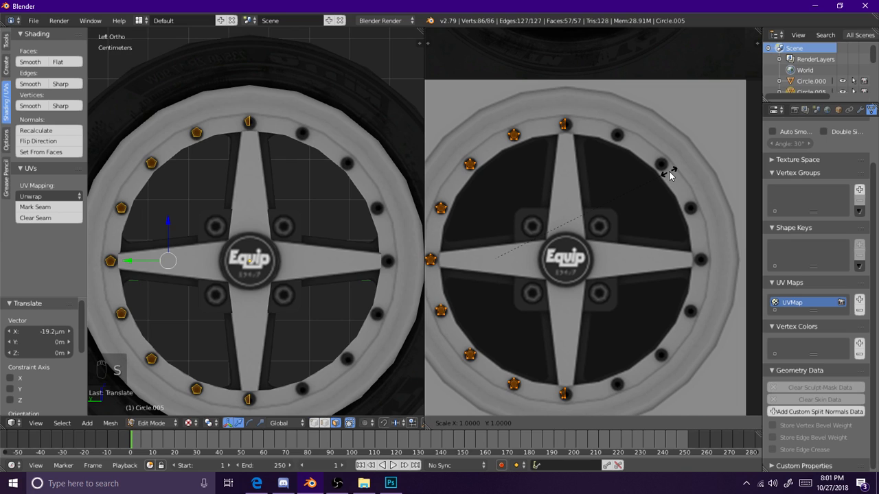
left_click(673, 171)
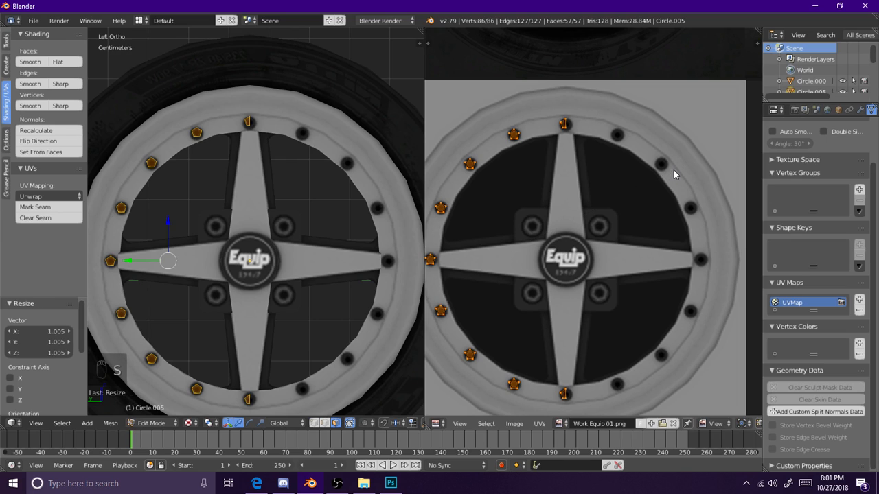
key("g")
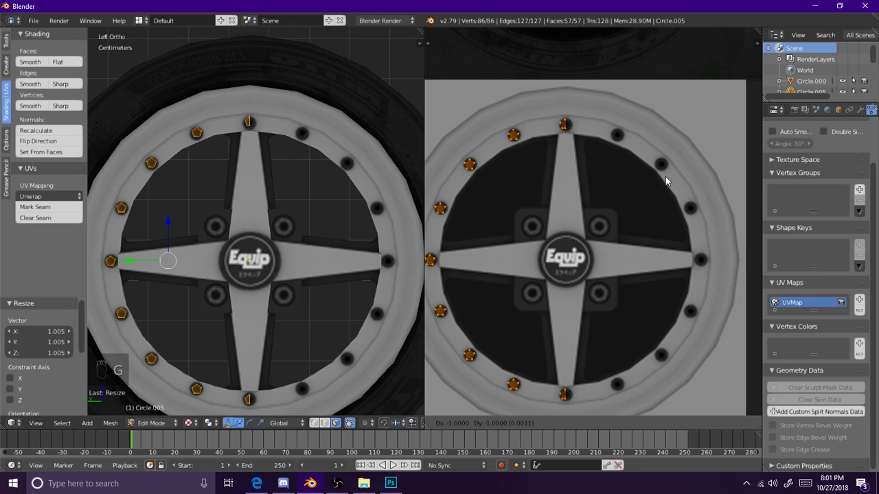
left_click(670, 177)
key("g")
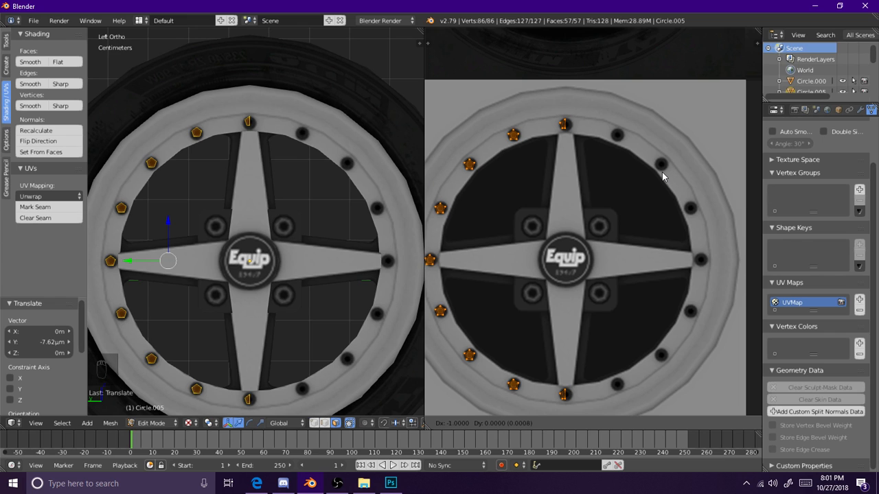
left_click(662, 171)
Step: Check the bolts' texture on the model up close and shift their UVs 7.62 µm in Y
scroll(339, 252, "up", 5)
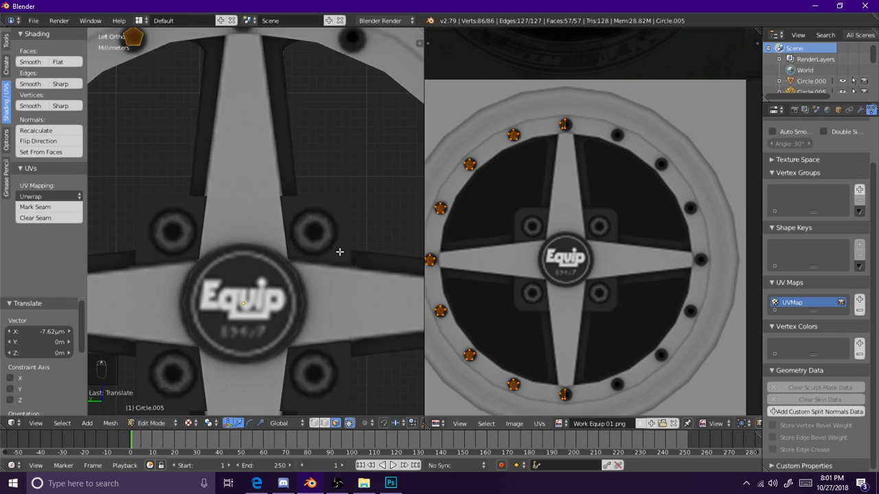
scroll(361, 260, "down", 2)
middle_click_drag(386, 249, 267, 266, "shift")
scroll(404, 256, "up", 2)
key("g")
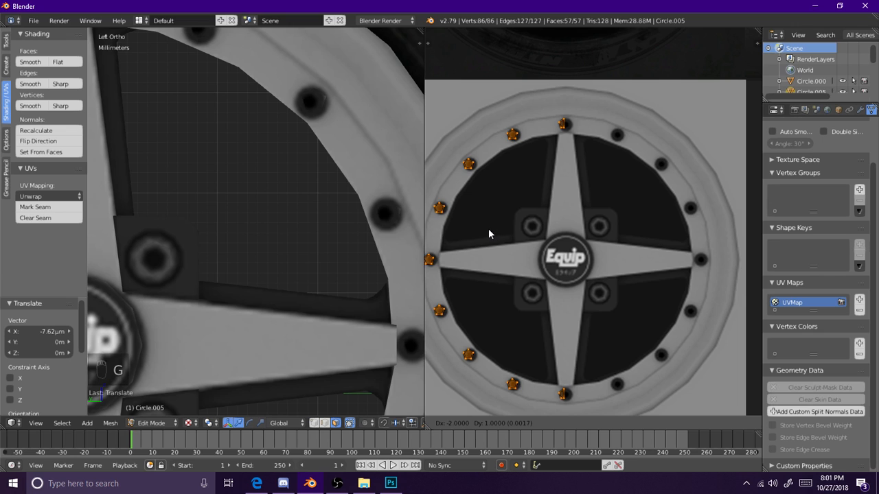
left_click(499, 234)
Step: Return the rim bolts to Object Mode, clear the selection and view the whole wheel at an angle
scroll(275, 227, "down", 4)
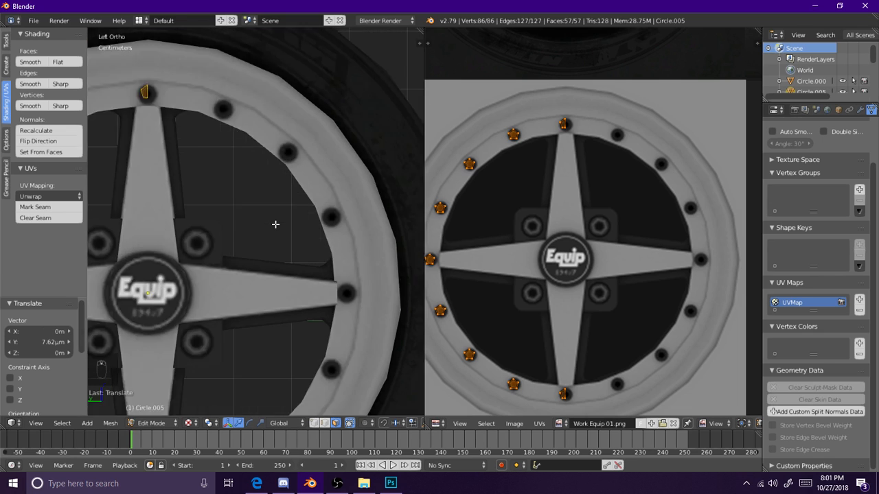
key("a")
key("Tab")
key("a")
middle_click_drag(261, 235, 278, 302)
Step: Switch to the Windows display settings, turn off Night light and return to Blender
left_click(147, 485)
type("display")
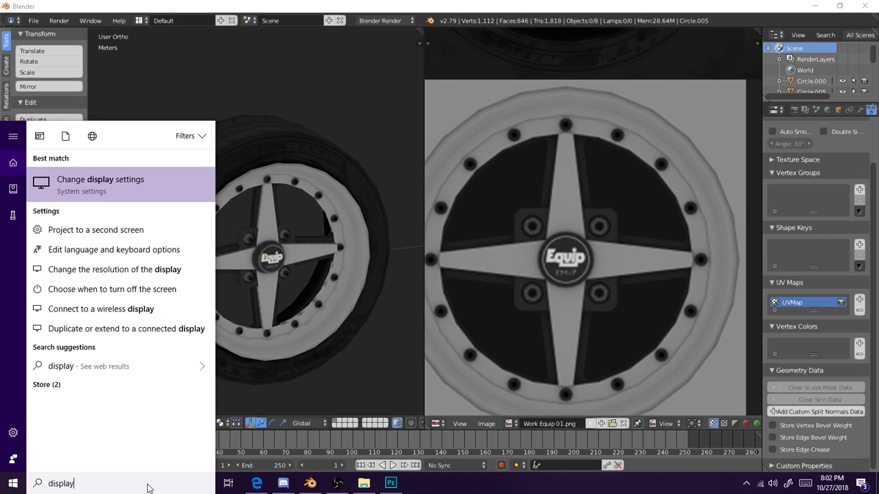
key("Return")
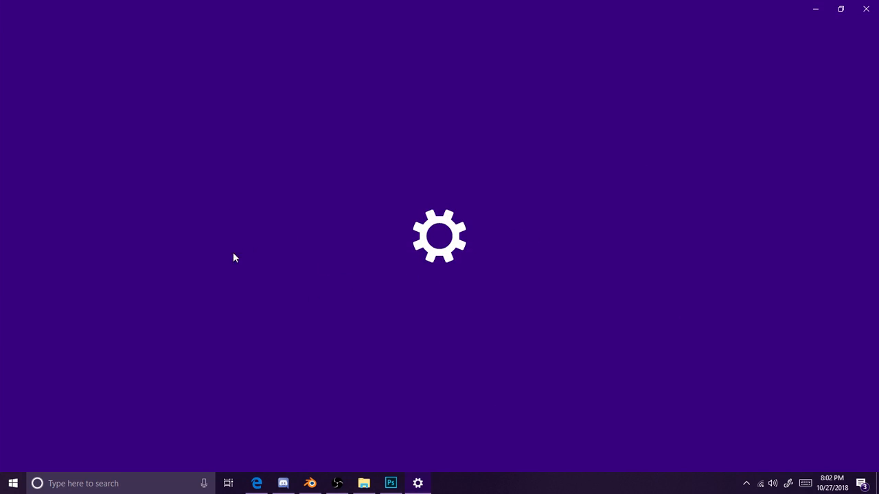
scroll(241, 313, "down", 4)
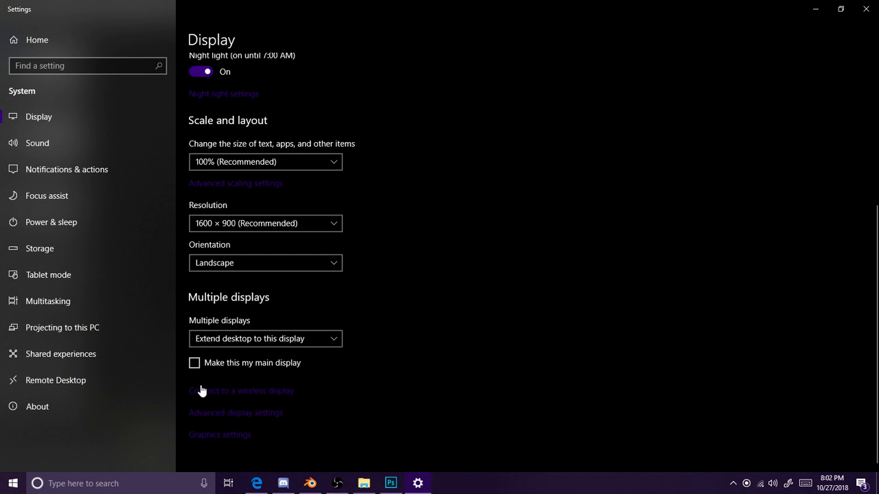
left_click(201, 72)
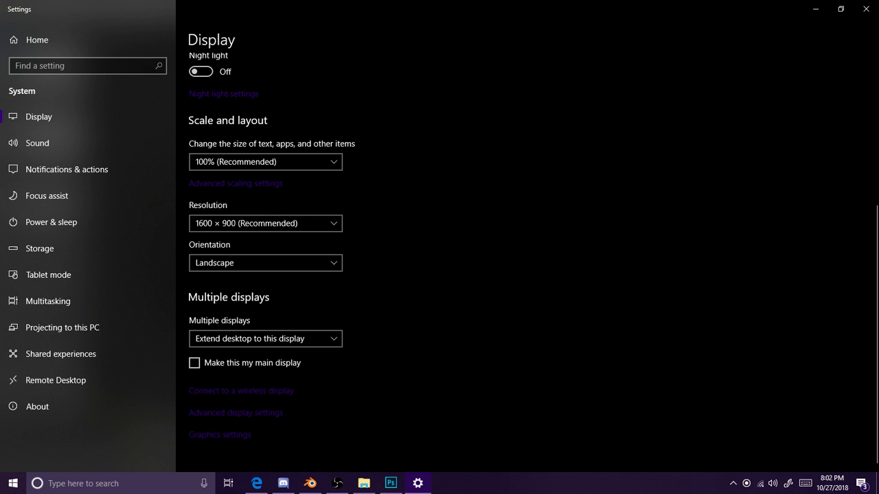
left_click(866, 9)
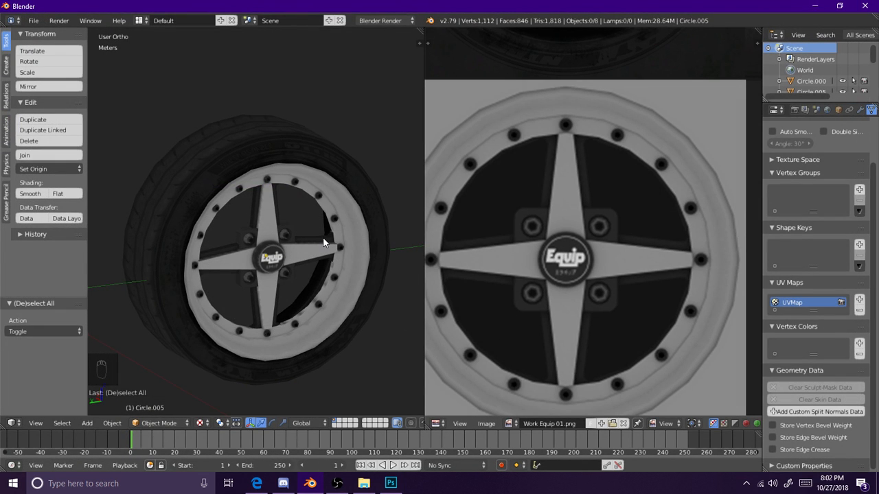
Step: Select the rim and enable Ambient Occlusion in the 3D view's shading options
middle_click_drag(288, 235, 156, 318)
scroll(288, 257, "up", 3)
scroll(273, 257, "down", 2)
right_click(154, 320)
key("n")
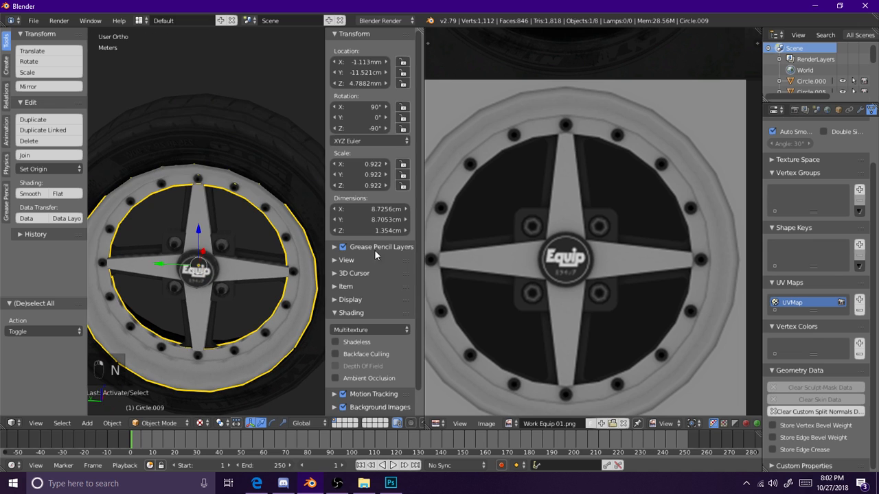
left_click(344, 379)
key("n")
Step: Examine the textured wheel from several angles and up close, checking the rim lip, inner edge, bolts and spokes
middle_click_drag(285, 284, 232, 231)
scroll(232, 230, "up", 2)
middle_click_drag(156, 210, 223, 233, "shift")
scroll(223, 234, "down", 3)
middle_click_drag(326, 247, 287, 264)
scroll(283, 256, "down", 4)
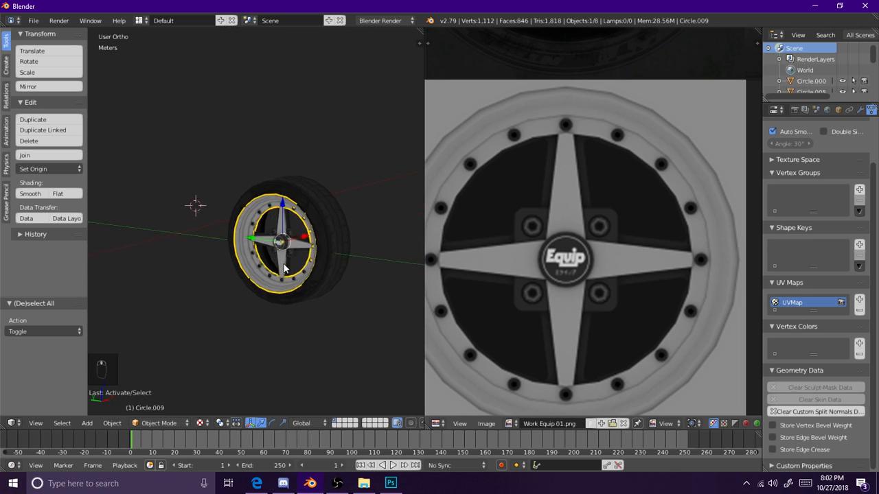
scroll(286, 265, "up", 4)
scroll(271, 265, "up", 8)
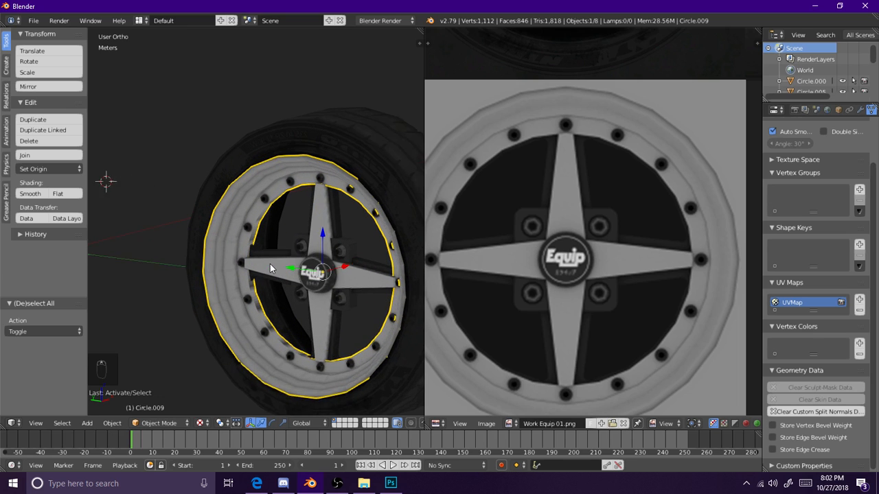
scroll(221, 204, "up", 2)
middle_click_drag(244, 228, 324, 288, "shift")
scroll(262, 155, "down", 6)
middle_click_drag(292, 222, 269, 282)
scroll(254, 235, "down", 2)
scroll(288, 286, "up", 4)
middle_click_drag(331, 296, 232, 214, "shift")
middle_click_drag(233, 214, 274, 259)
scroll(268, 308, "up", 3)
middle_click_drag(267, 308, 295, 206, "shift")
scroll(292, 266, "down", 4)
middle_click_drag(292, 271, 308, 211)
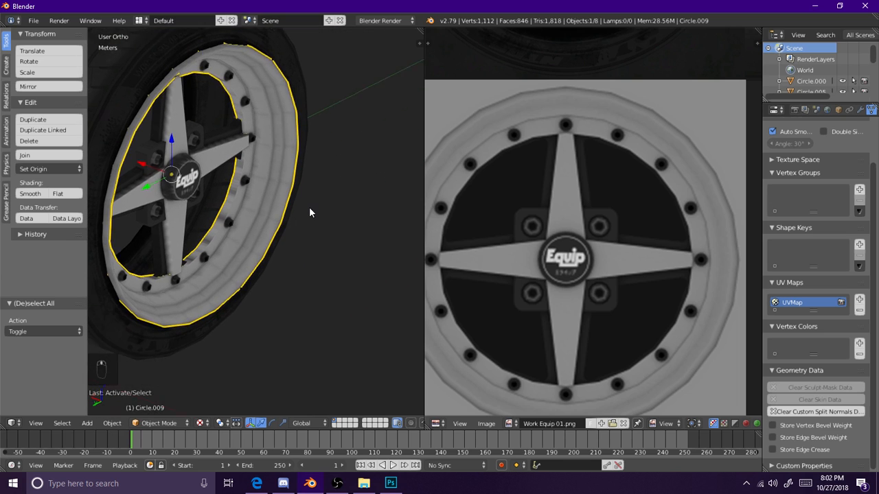
scroll(299, 223, "up", 4)
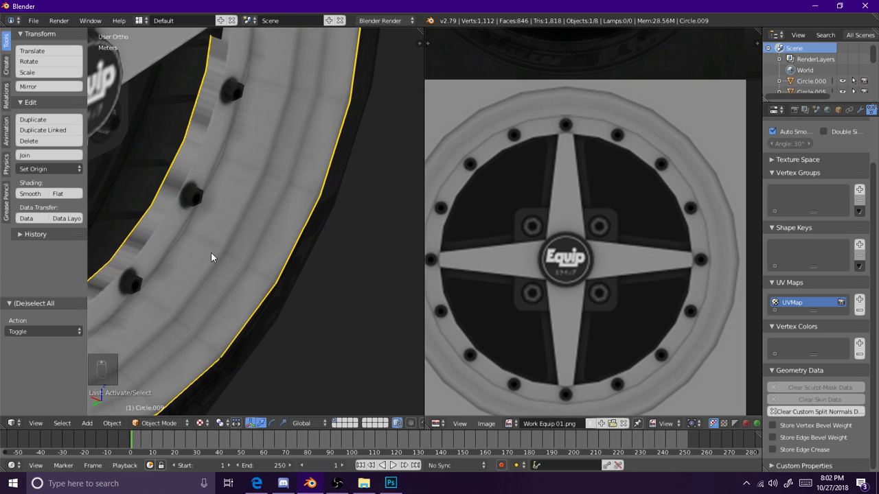
scroll(245, 258, "down", 4)
scroll(245, 260, "up", 4)
middle_click_drag(244, 260, 314, 276)
scroll(216, 277, "up", 4)
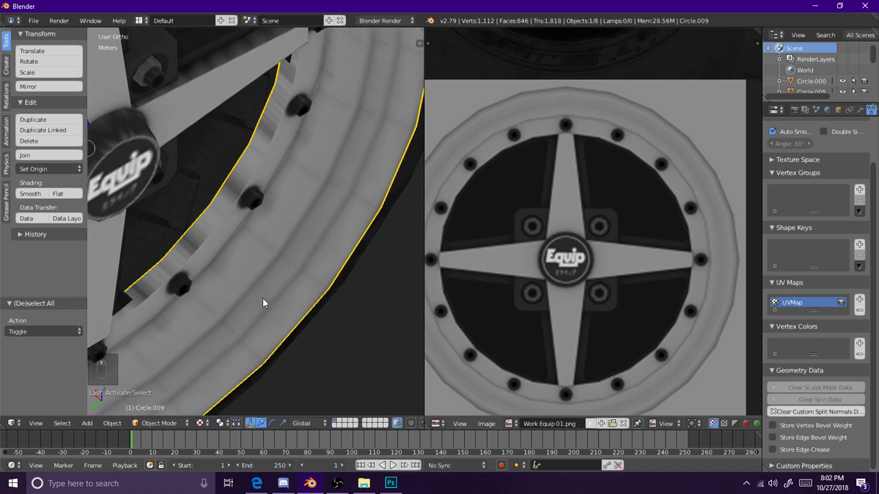
Step: Toggle Ambient Occlusion off and on repeatedly in the 3D view's shading options to compare the wheel's appearance
scroll(262, 306, "down", 4)
middle_click_drag(204, 258, 146, 170)
key("n")
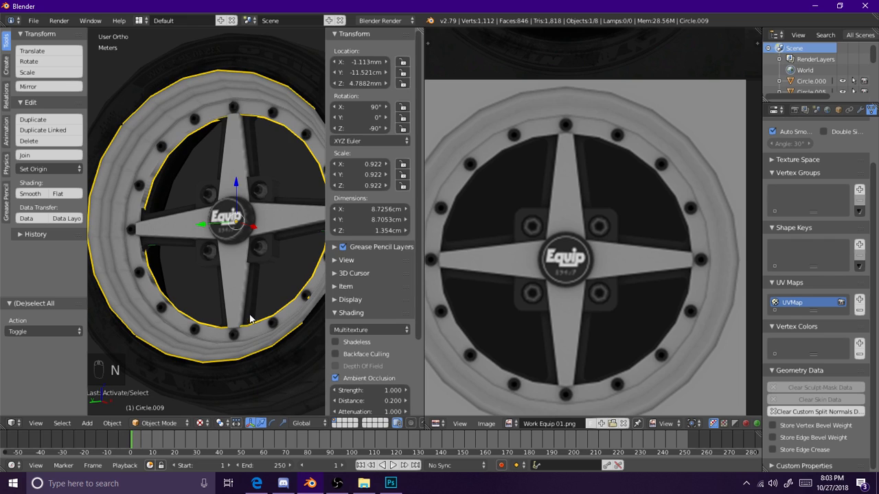
left_click(336, 378)
left_click(336, 378)
left_click(336, 379)
left_click(336, 378)
left_click(336, 378)
left_click(336, 378)
left_click(336, 378)
left_click(336, 378)
left_click(341, 380)
left_click(340, 380)
left_click(341, 380)
left_click(341, 381)
left_click(340, 381)
key("n")
scroll(295, 240, "down", 4)
middle_click_drag(298, 215, 323, 236)
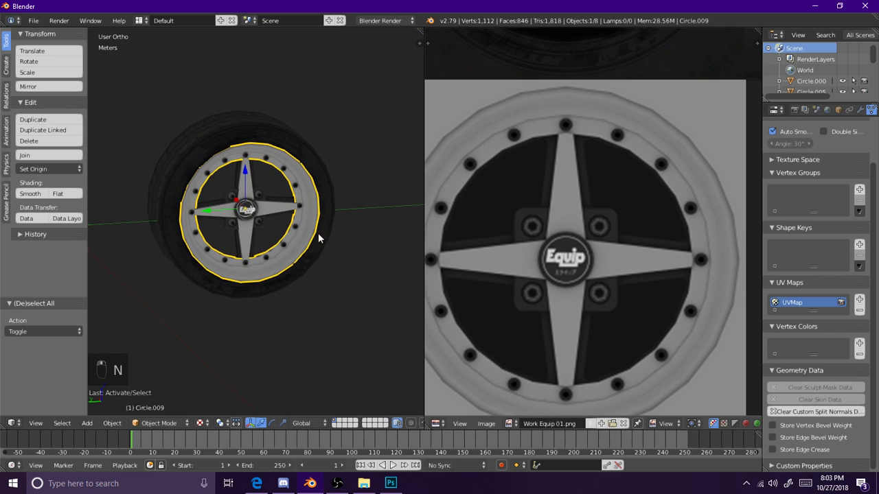
Step: Enter Edit Mode on the rim, select all its faces and bring the whole texture into view
key("Tab")
key("a")
key("a")
scroll(583, 241, "down", 3)
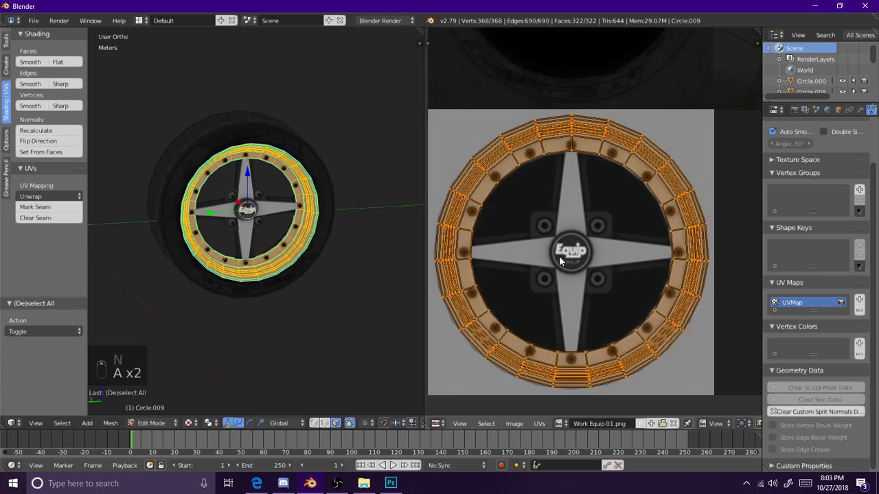
scroll(651, 236, "down", 4)
middle_click_drag(679, 151, 645, 195)
scroll(646, 194, "up", 2)
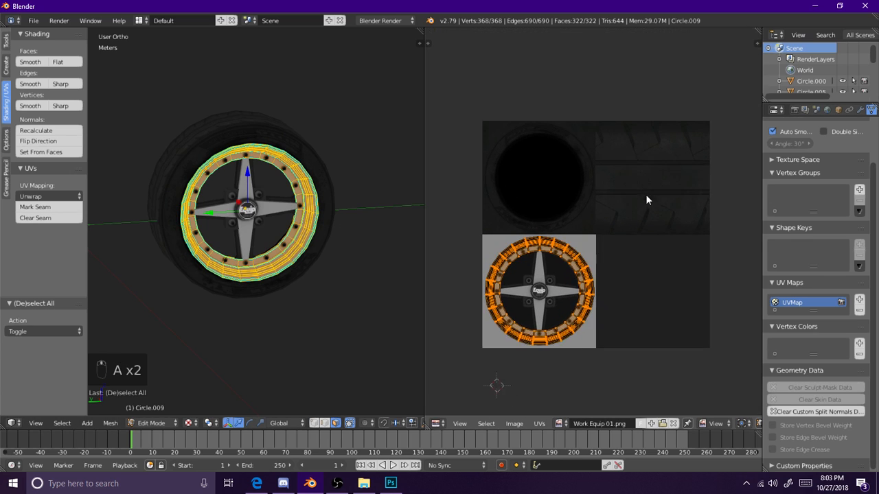
Step: Set the render bake mode to Ambient Occlusion and bake it onto the rim's texture
left_click(794, 110)
scroll(804, 261, "down", 2)
left_click(784, 453)
scroll(803, 426, "down", 3)
left_click(822, 395)
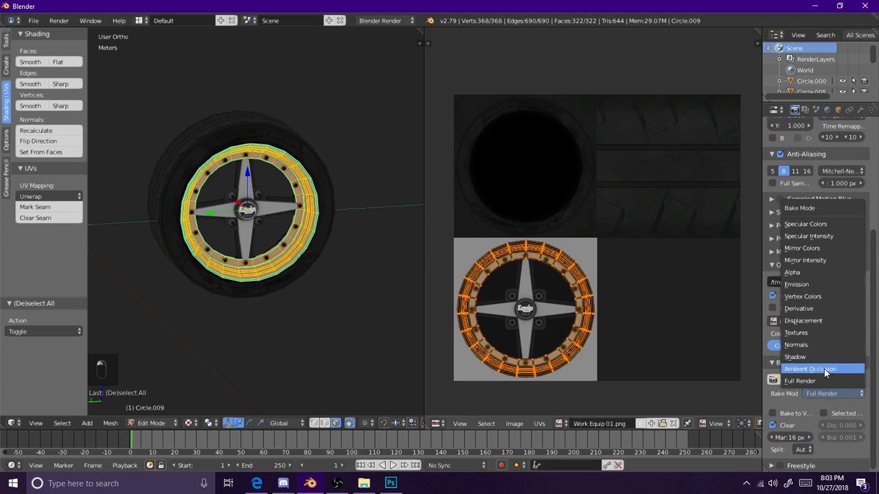
left_click(824, 369)
left_click(822, 379)
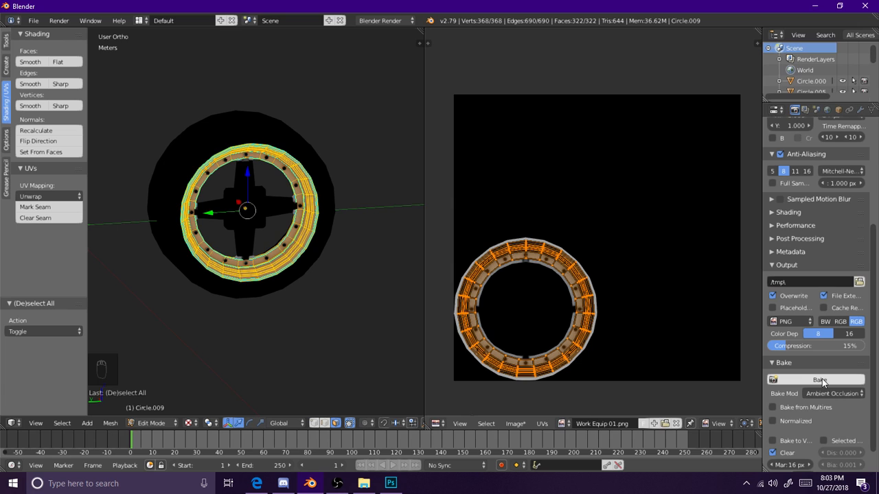
Step: Return the rim to Object Mode, clear the selection and examine the baked shading up close
scroll(326, 263, "up", 3)
key("a")
key("Tab")
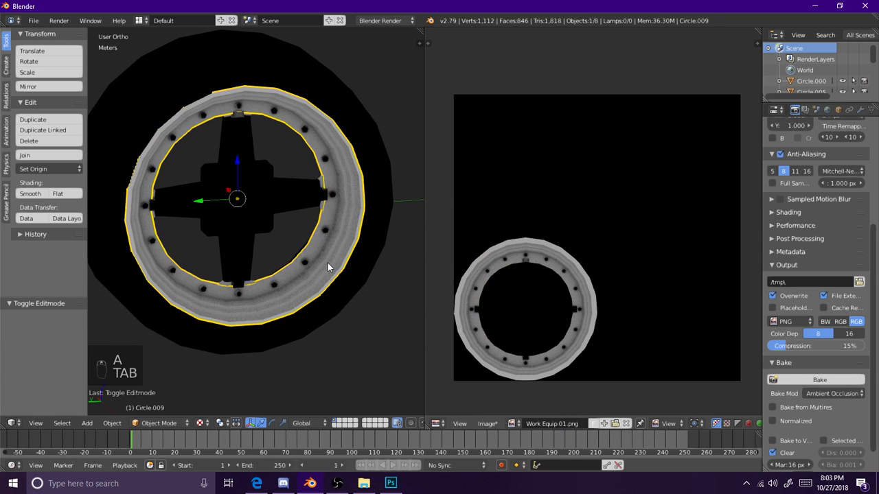
key("a")
scroll(285, 258, "up", 1)
scroll(257, 251, "up", 2)
scroll(186, 227, "up", 2)
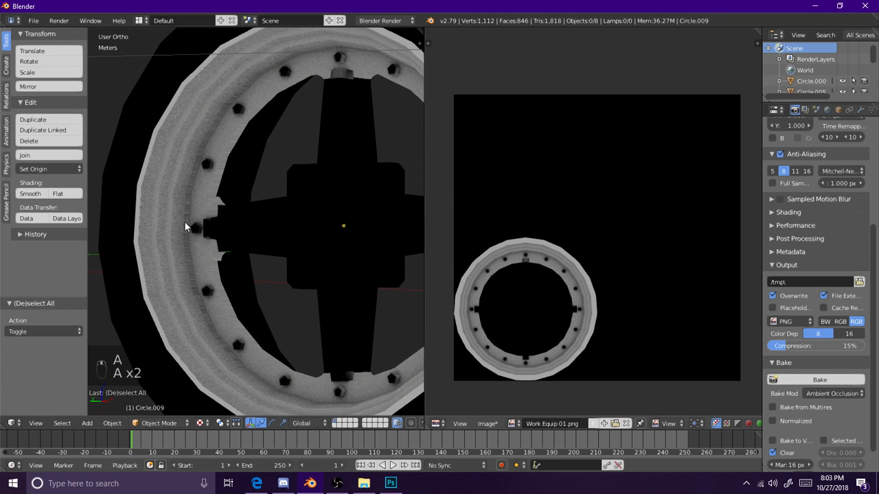
scroll(188, 226, "up", 2)
scroll(188, 224, "down", 1)
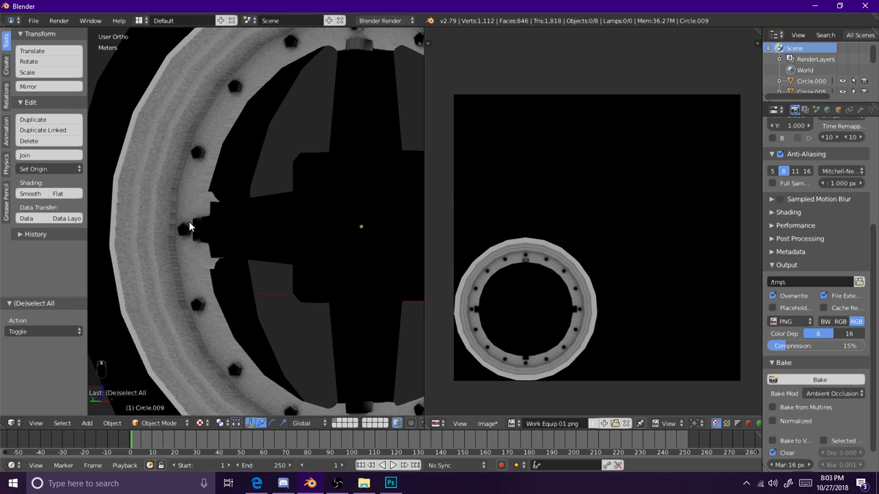
scroll(190, 223, "down", 1)
Step: Select all the rim's faces, try the ambient occlusion bake with a 64 px margin and reassign Work Equip 01.png
key("Tab")
key("a")
key("a")
key("a")
key("a")
key("a")
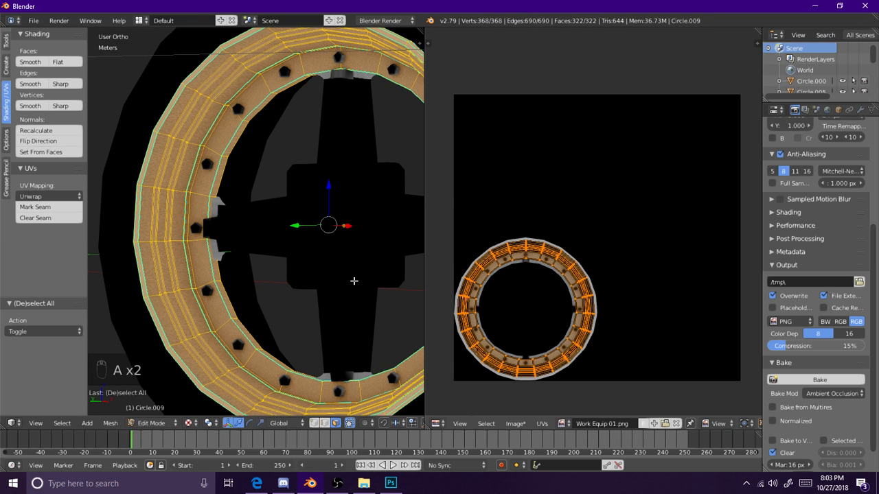
key("a")
scroll(274, 284, "up", 1)
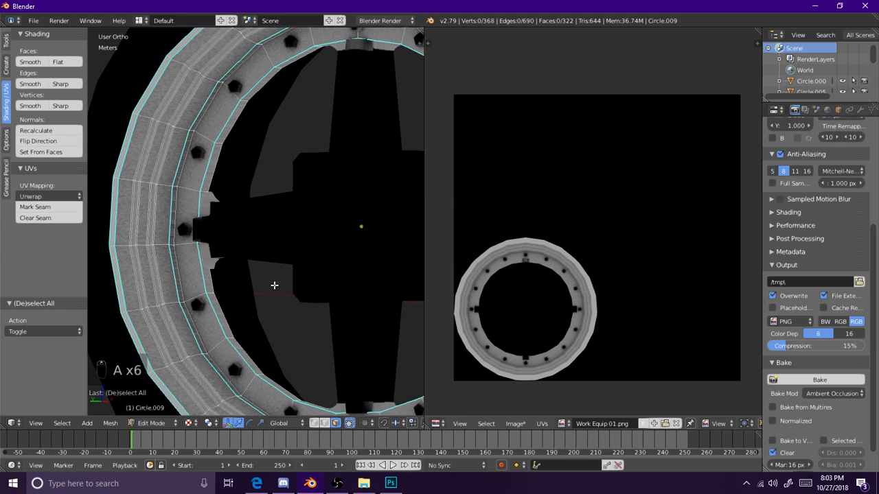
key("a")
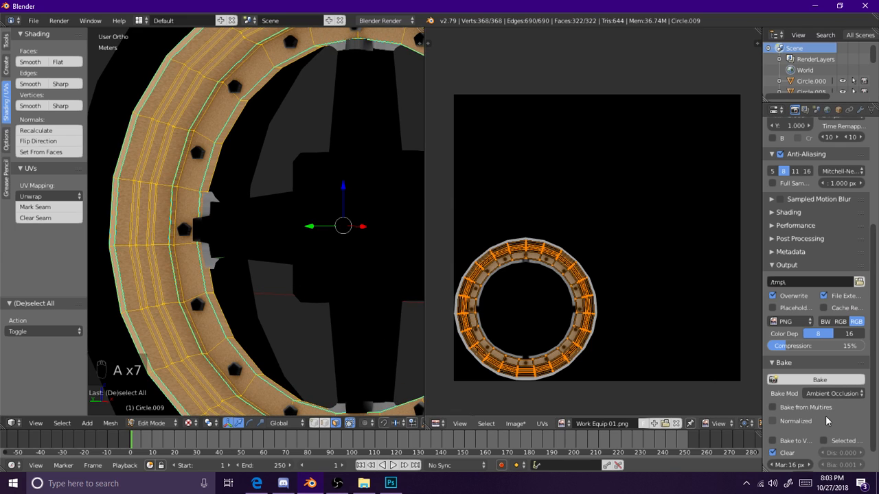
scroll(827, 421, "down", 1)
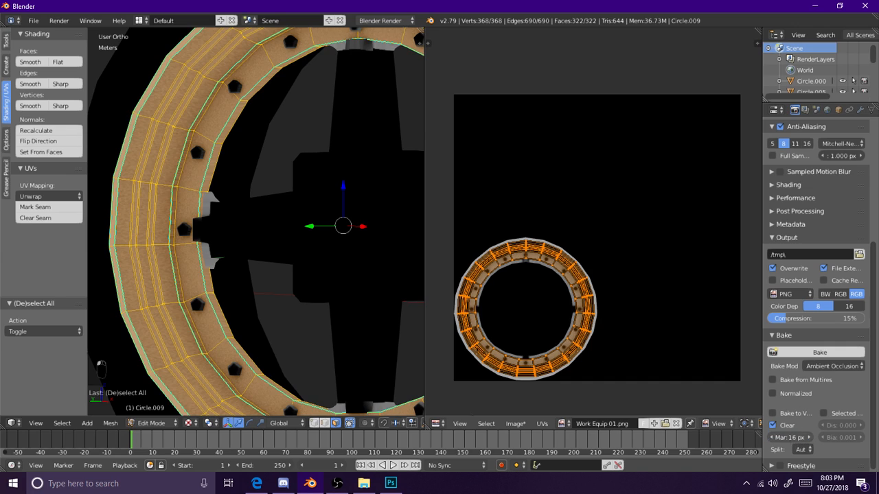
left_click(819, 353)
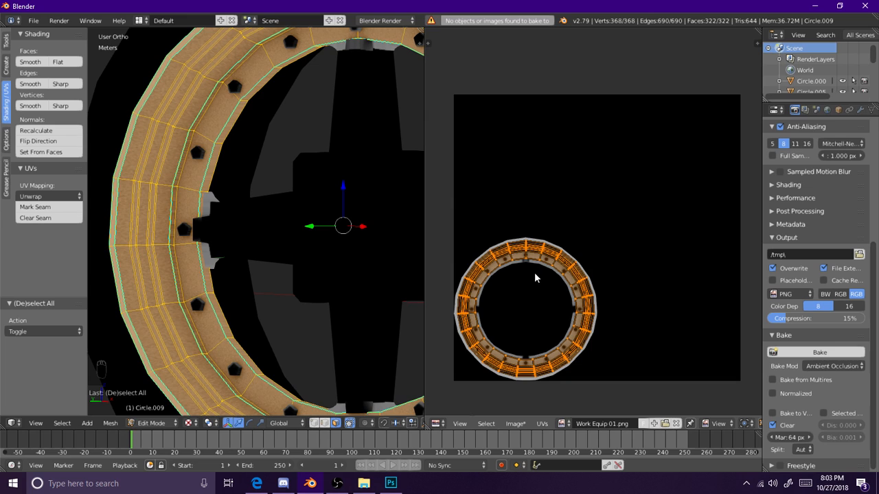
left_click(562, 423)
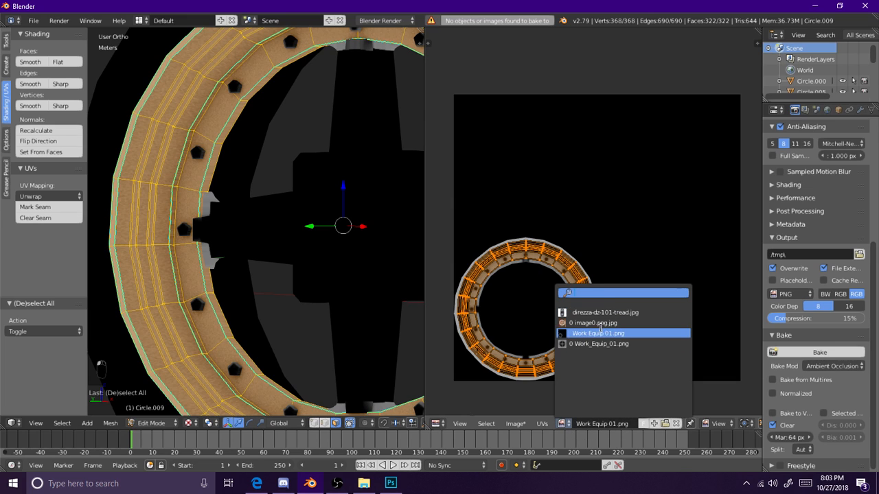
left_click(604, 334)
Step: Undo the bake attempts and the edits made before them, leaving the rim's Edit Mode
key("ctrl+z")
key("ctrl+z")
key("ctrl+z")
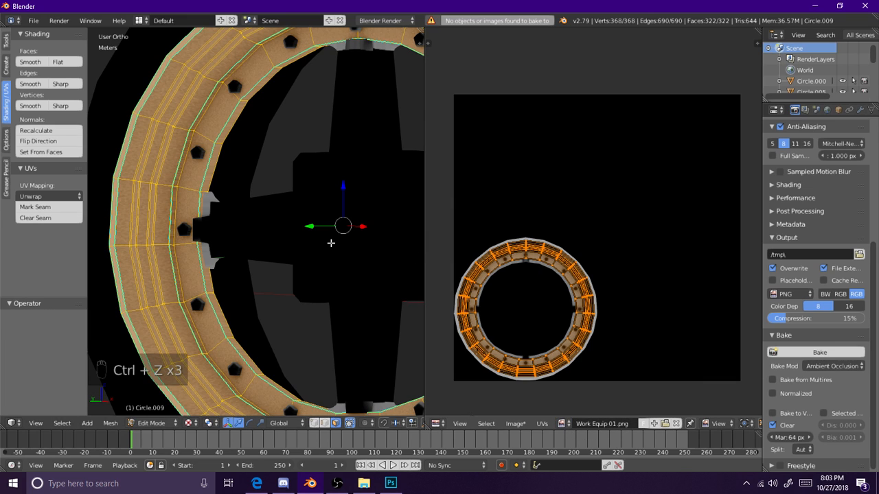
key("ctrl+z")
key("Tab")
key("ctrl+z")
key("ctrl+z")
key("ctrl+z")
key("ctrl+z")
key("ctrl+z")
key("ctrl+z")
key("ctrl+z")
key("ctrl+z")
key("ctrl+z")
key("ctrl+z")
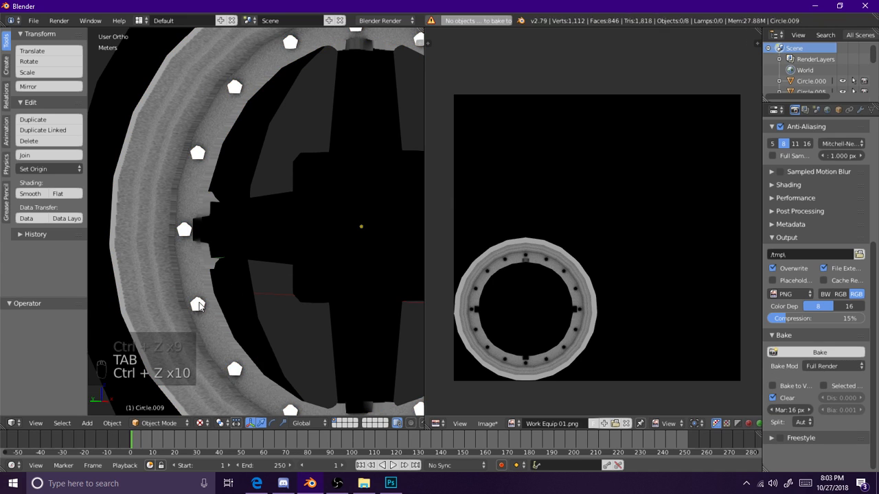
Step: Enter Edit Mode on the rim bolts, select all their faces and open the Work Equip 01.png texture for them
key("Tab")
key("a")
key("a")
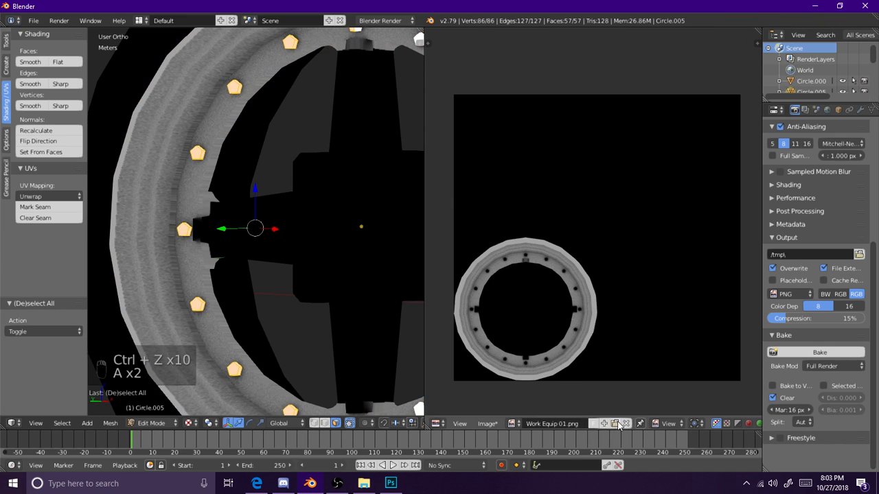
left_click(614, 423)
left_click_drag(180, 217, 195, 211)
double_click(195, 217)
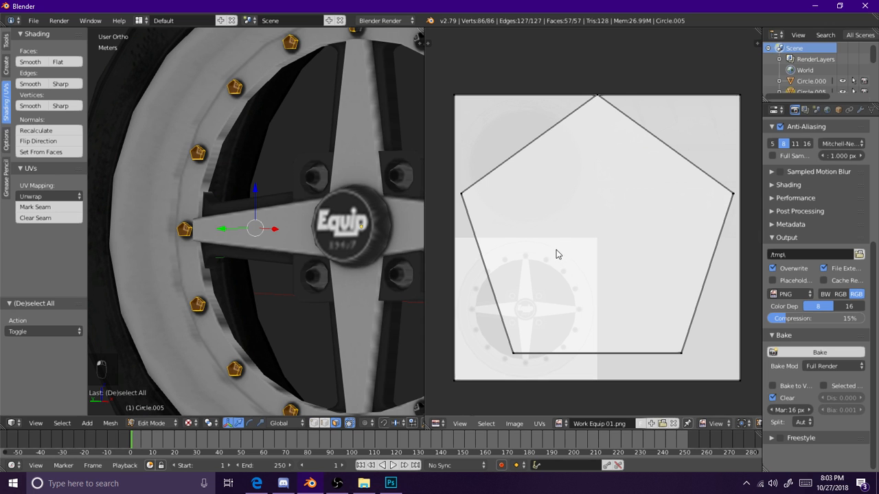
Step: Select all the bolt UVs, face the wheel in the left orthographic view and unwrap the bolts with Project From View
key("a")
key("KP_3")
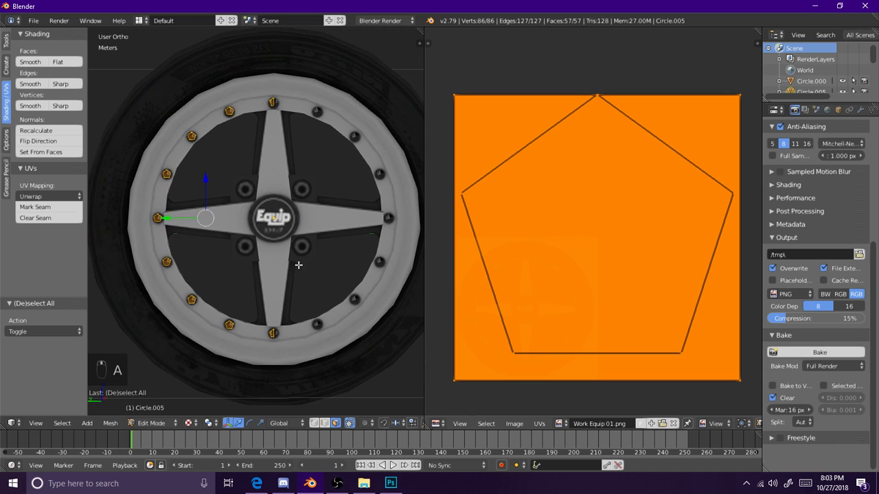
key("KP_1")
key("KP_3")
key("KP_2")
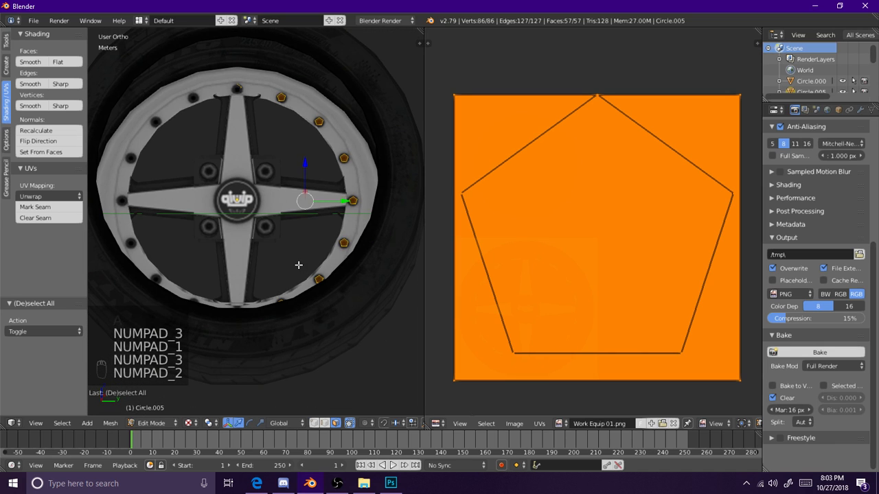
key("KP_3")
key("KP_9")
key("u")
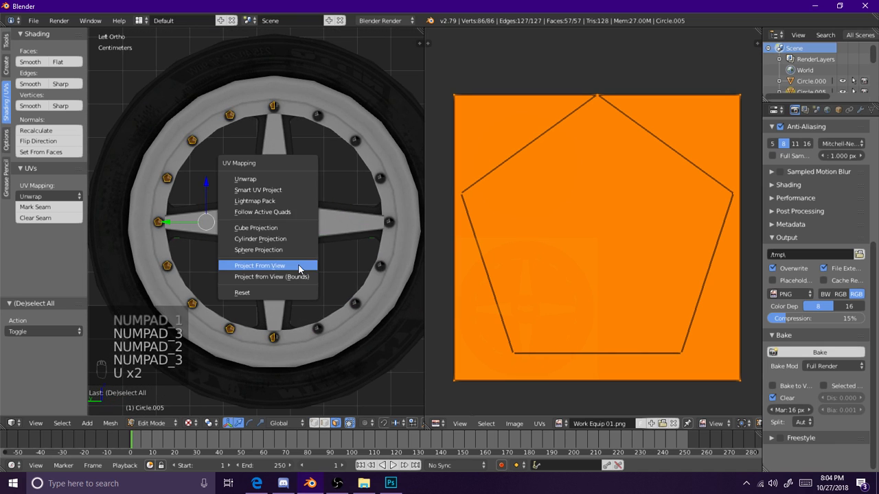
left_click(305, 317)
Step: Move the bolt UVs onto the wheel image and scale them by about 0.663 to match its bolt circle
key("g")
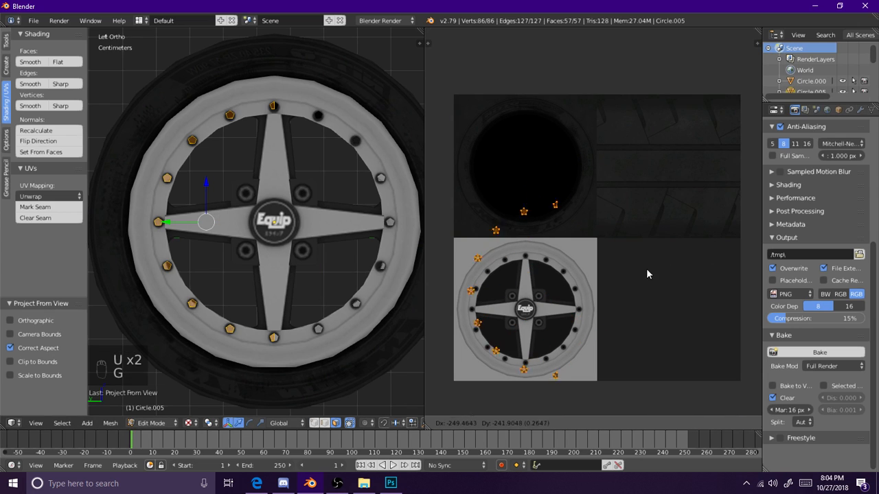
left_click(691, 209)
key("s")
left_click(627, 241)
key("g")
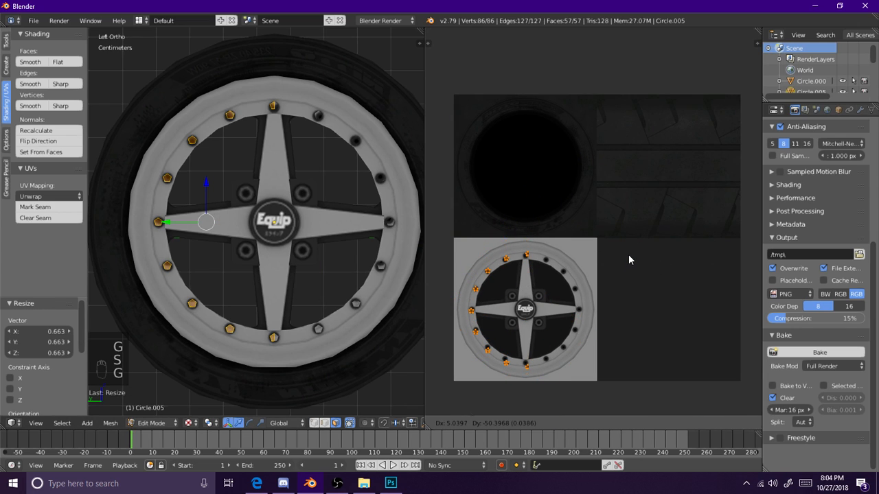
left_click(629, 256)
Step: Fine-tune the scale and position of the bolt UVs until they line up with the bolts in the wheel image
scroll(578, 292, "up", 3)
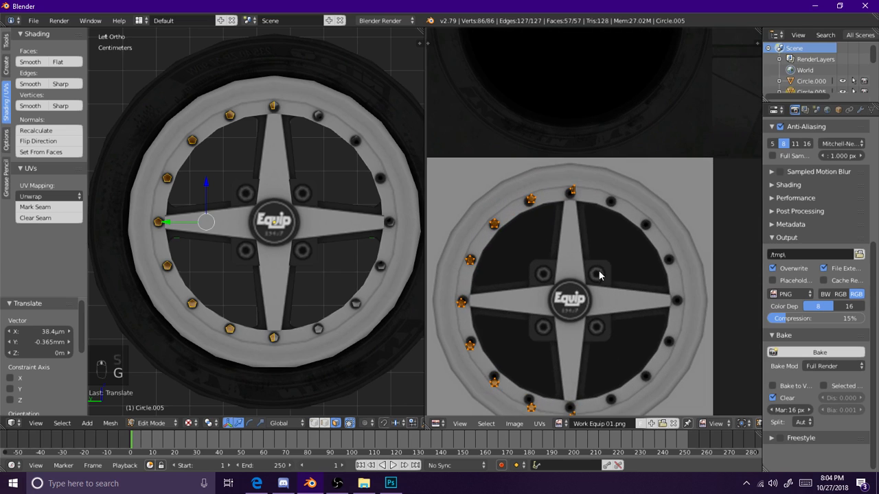
middle_click_drag(643, 268, 650, 233)
key("s")
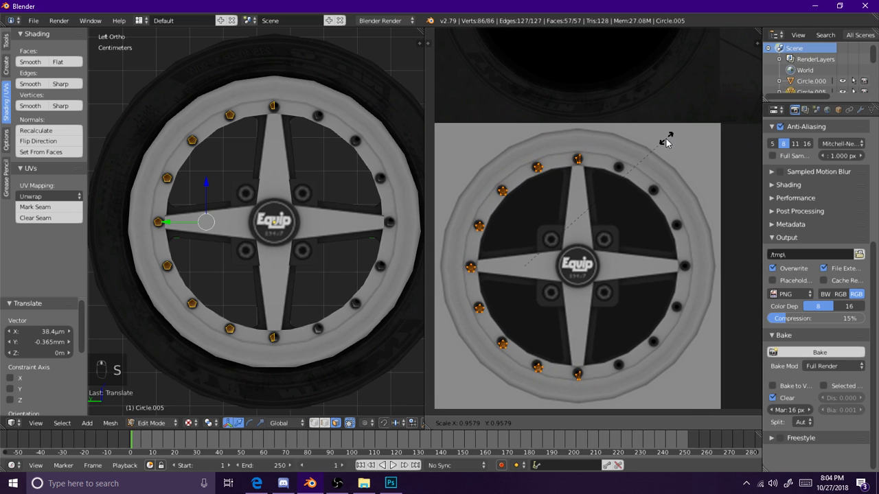
left_click(664, 142)
key("g")
left_click(663, 139)
key("s")
left_click(666, 141)
key("g")
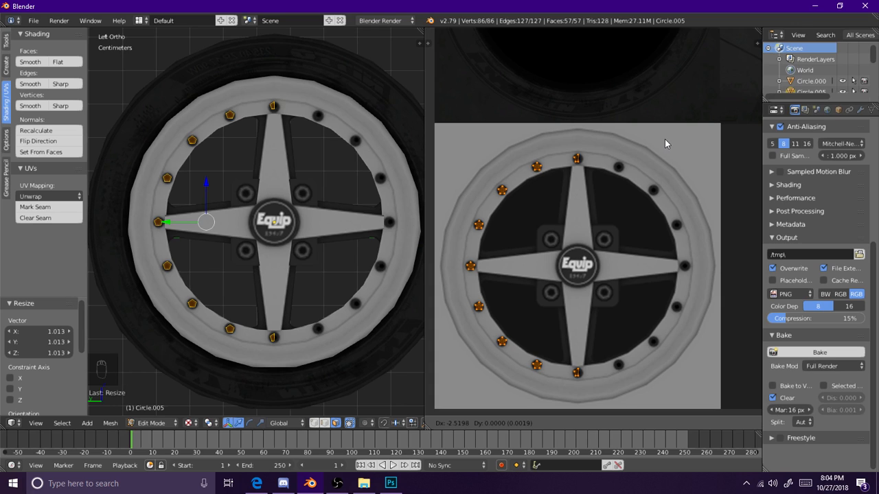
left_click(664, 138)
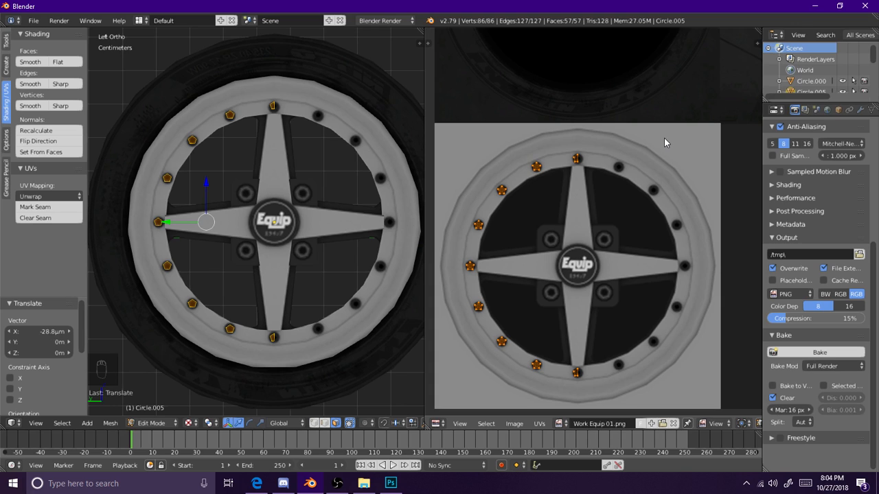
Step: Check the bolt UVs up close and nudge them slightly over the dark bolt heads in the texture
scroll(542, 247, "up", 4)
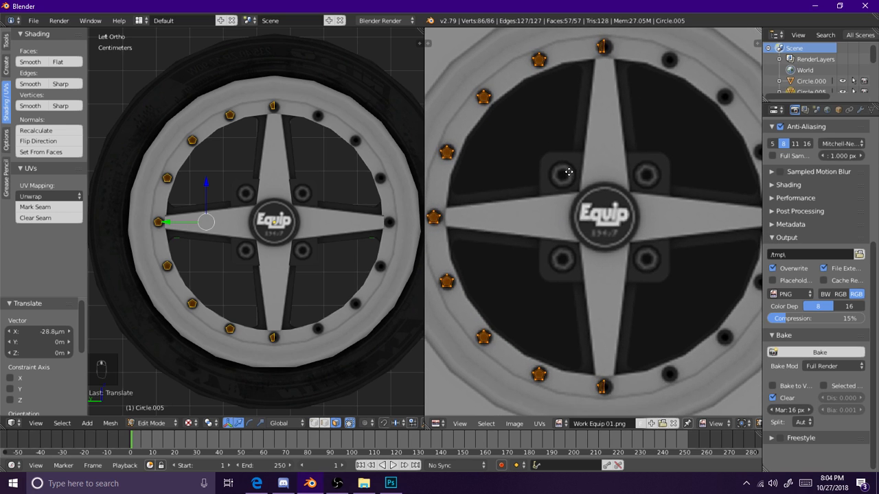
middle_click_drag(569, 174, 566, 155)
scroll(638, 245, "down", 2)
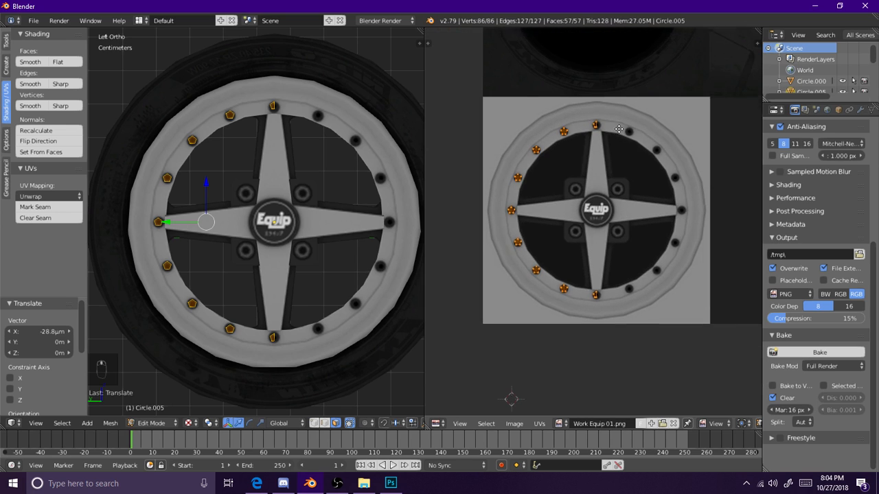
scroll(605, 221, "up", 7)
key("g")
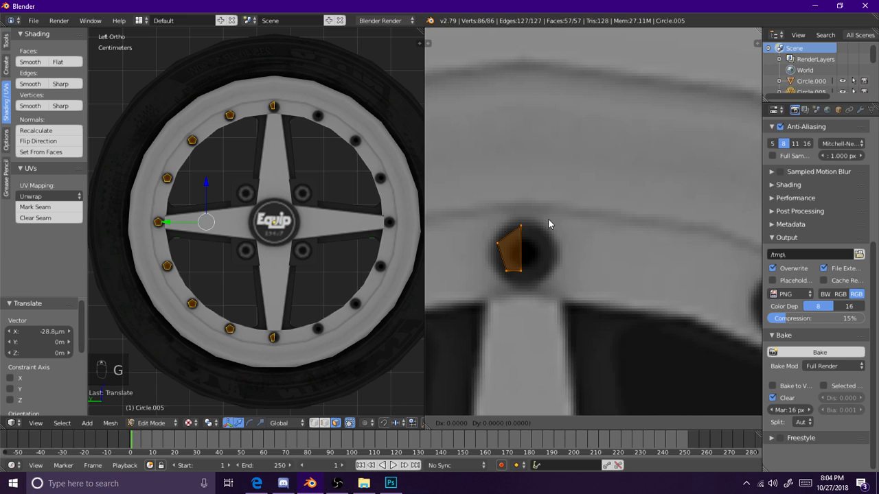
left_click(553, 226)
scroll(561, 204, "down", 1)
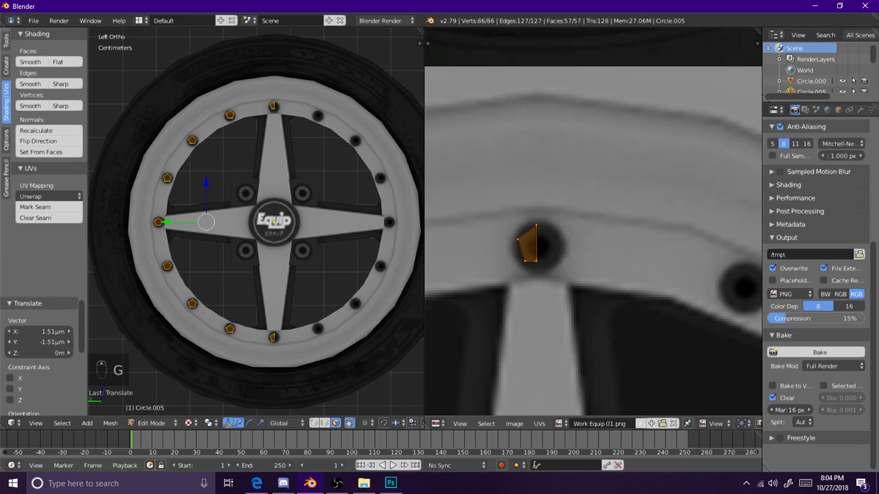
Step: Return the bolts to Object Mode, clear the selection and view the whole wheel at an angle
key("alt+Tab")
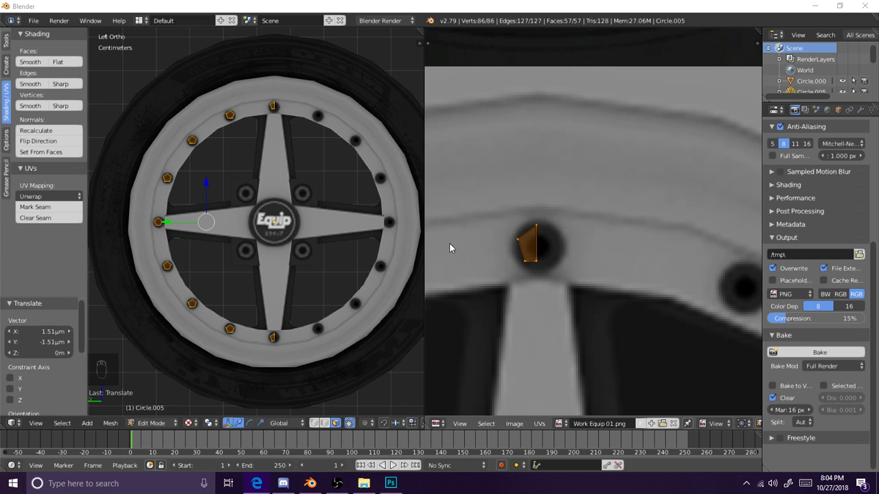
scroll(563, 243, "down", 8)
scroll(549, 260, "down", 2)
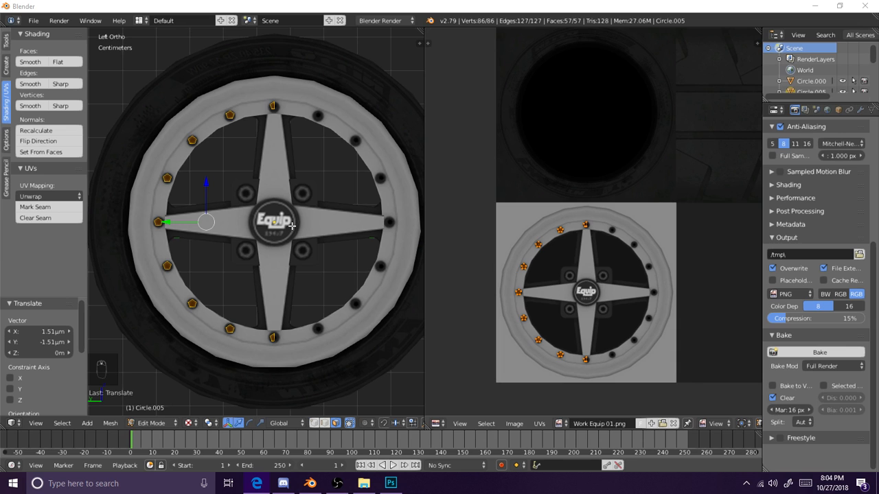
key("Tab")
key("a")
key("a")
scroll(278, 244, "down", 3)
middle_click_drag(278, 244, 232, 270)
scroll(339, 255, "up", 2)
scroll(231, 271, "down", 3)
right_click(196, 151)
key("a")
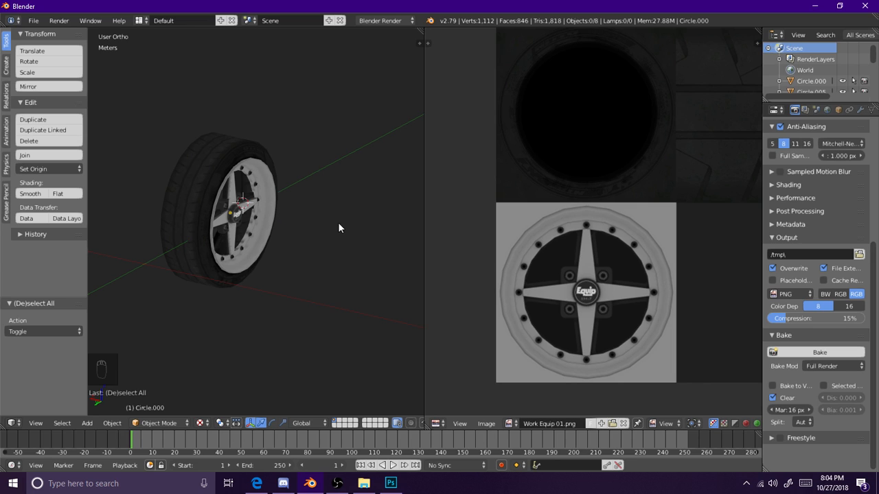
Step: Switch to Photoshop, close it without saving the changes to abatis mesh.jpg and return to Blender
left_click(392, 480)
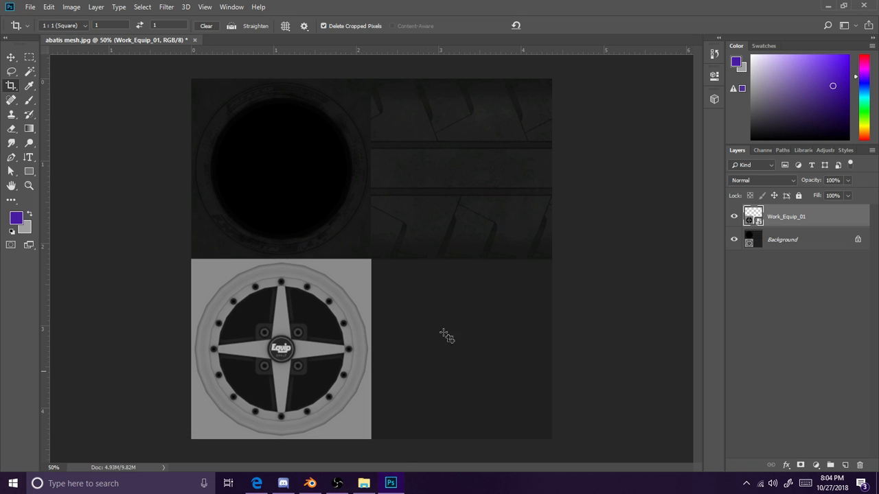
left_click(864, 5)
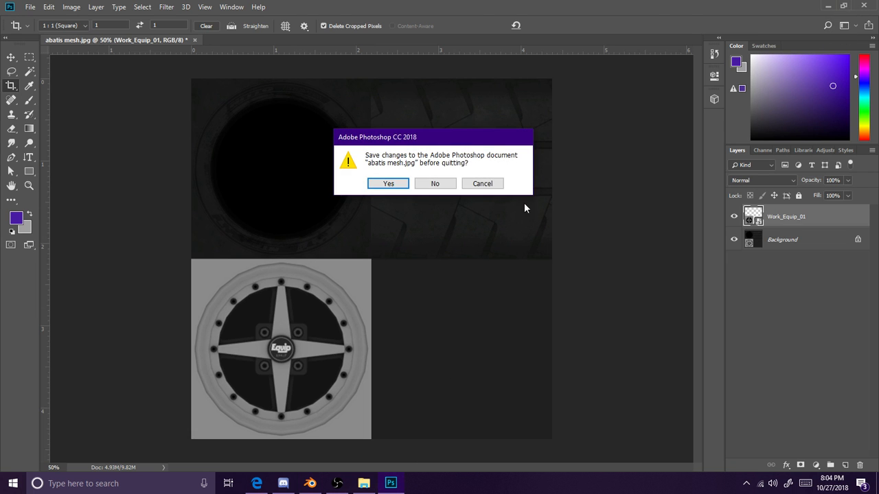
left_click(424, 183)
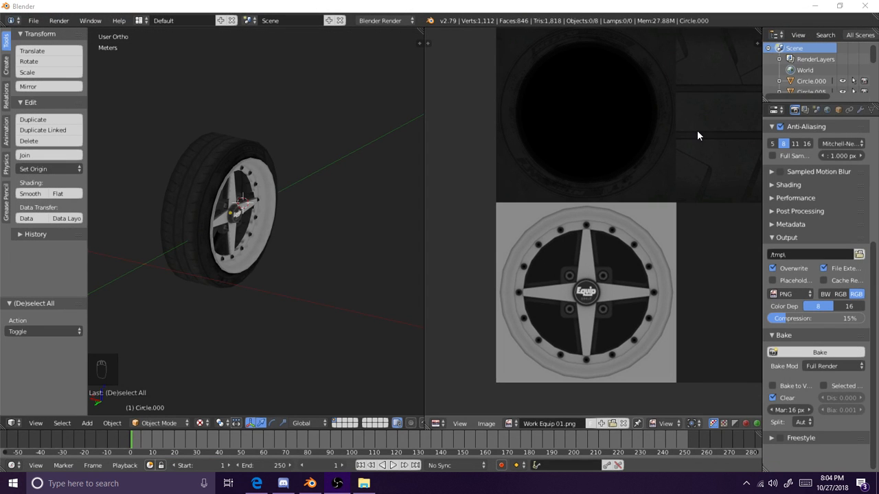
left_click(320, 256)
Step: Merge the 3D view over the UV/Image Editor and orbit around to view the finished wheel
middle_click_drag(351, 232, 330, 200)
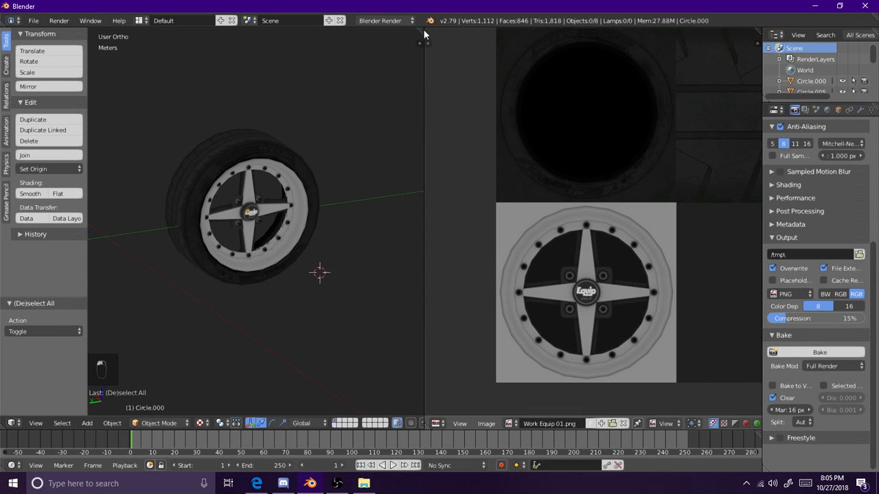
left_click_drag(419, 29, 446, 55)
scroll(428, 229, "up", 3)
scroll(527, 252, "down", 2)
middle_click_drag(562, 254, 401, 280)
scroll(467, 246, "down", 2)
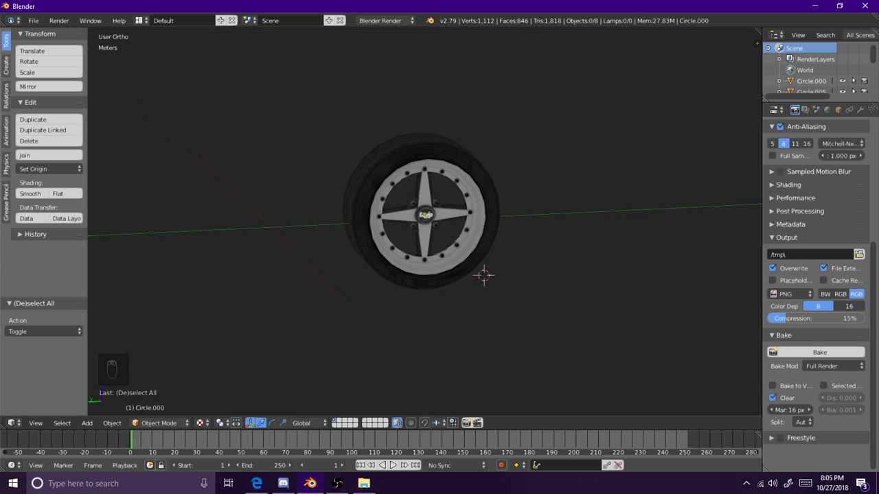